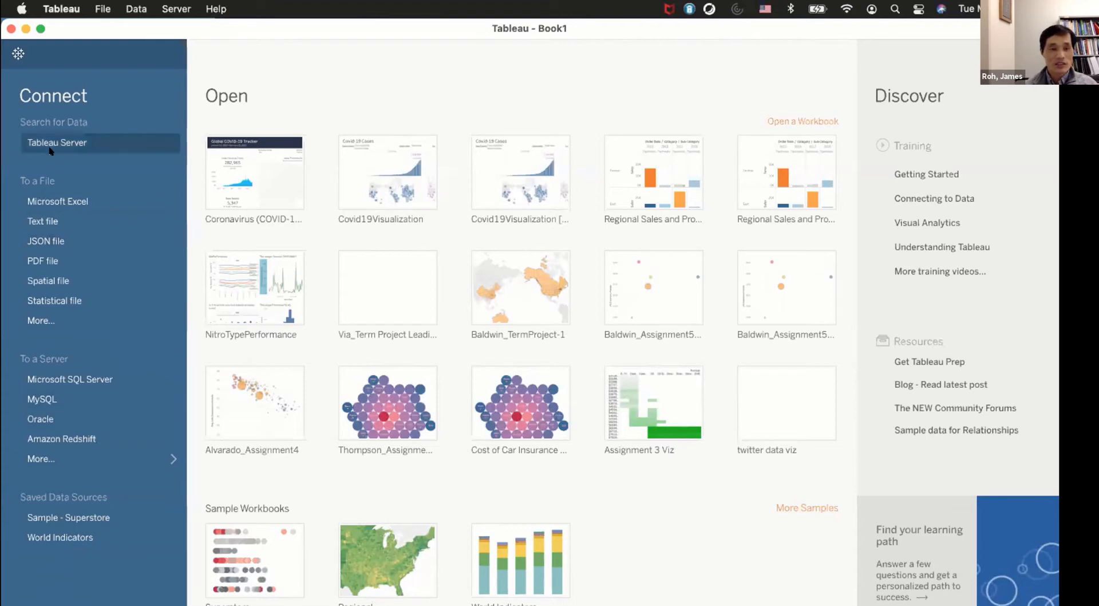
# Connect to the Excel workbook COVID19Cases.xlsx in the Downloads folder
pyautogui.click(39, 198)
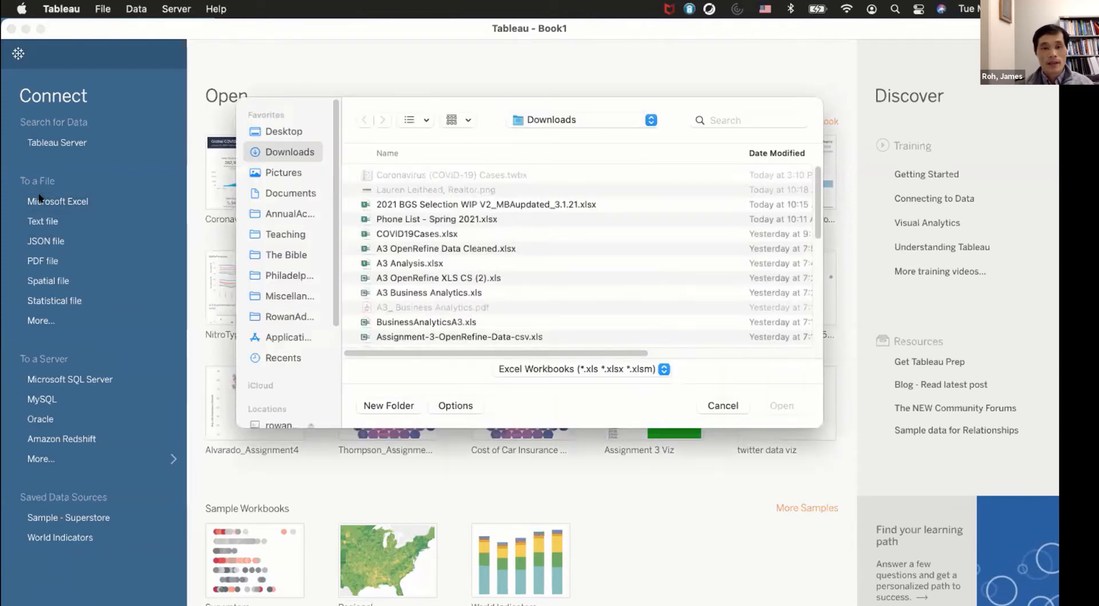
pyautogui.click(408, 233)
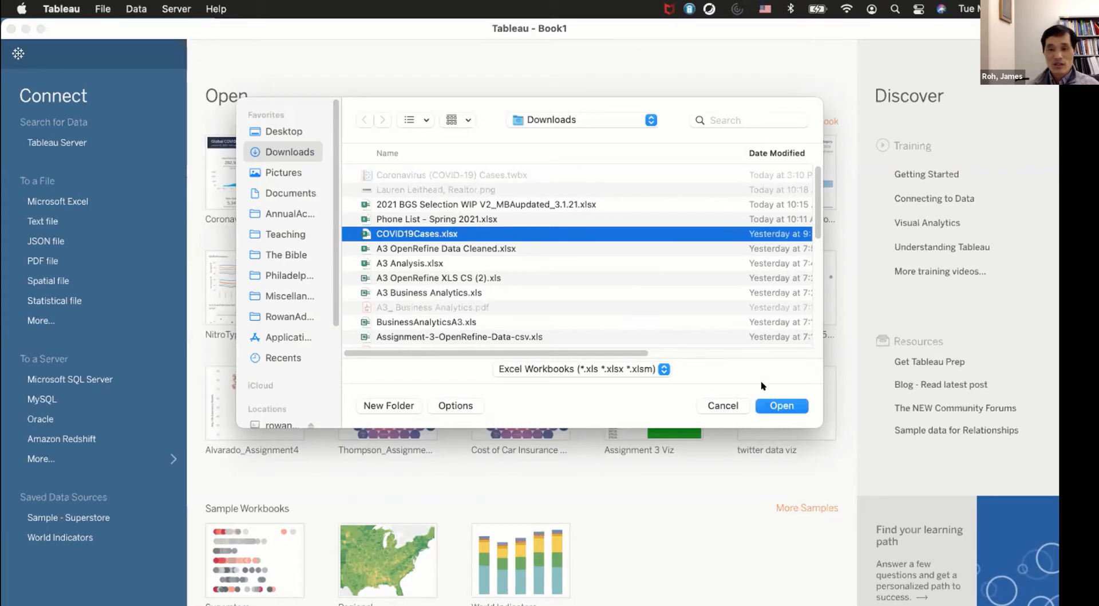
pyautogui.click(771, 406)
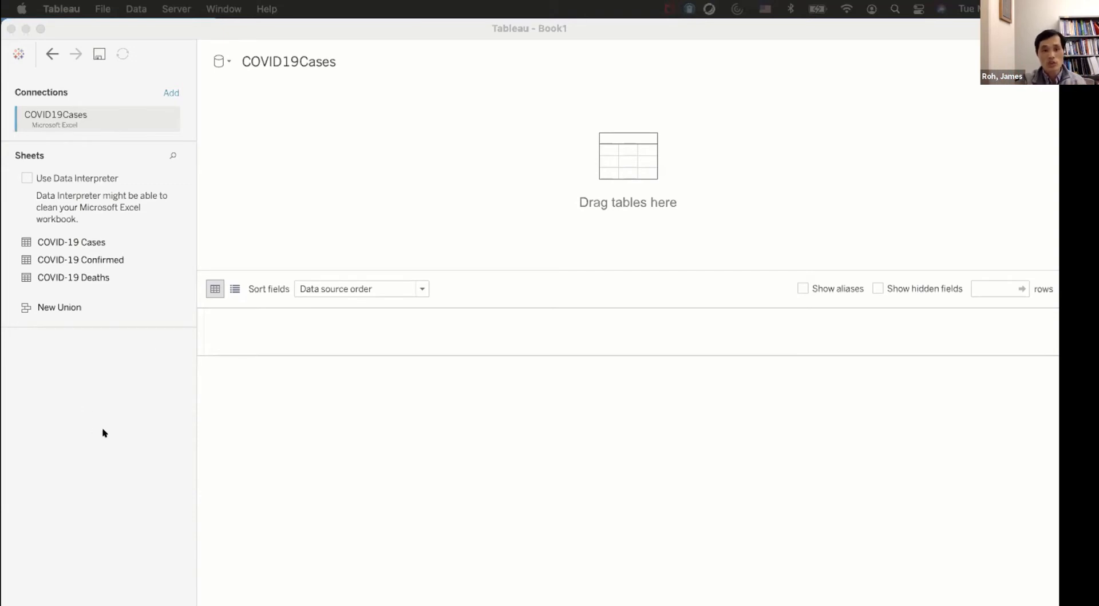
pyautogui.click(50, 309)
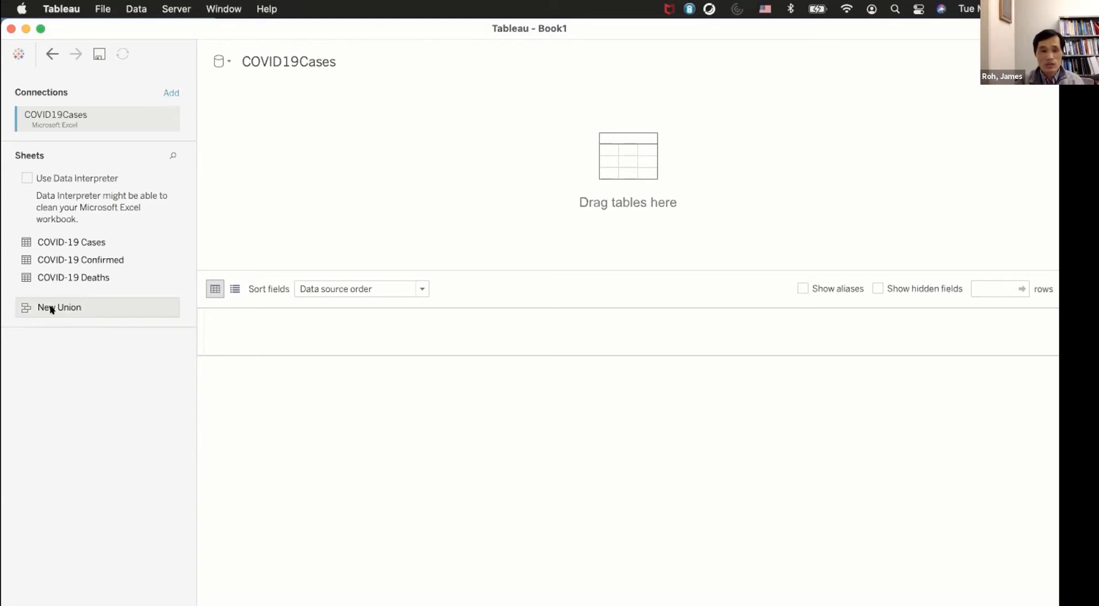
pyautogui.click(78, 263)
pyautogui.moveTo(78, 263); pyautogui.dragTo(250, 174)
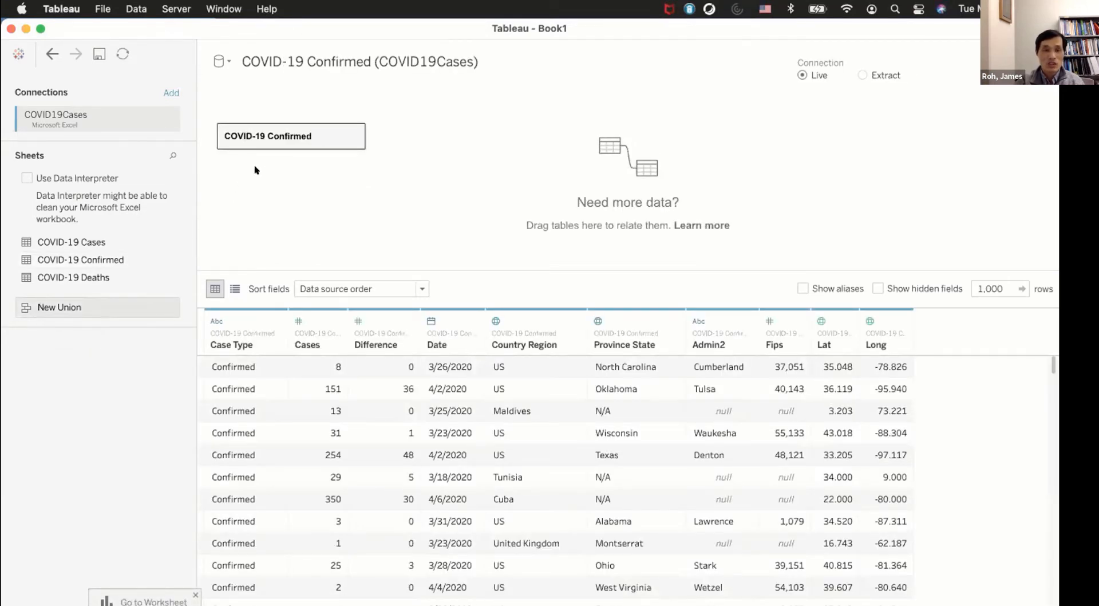
pyautogui.moveTo(77, 304); pyautogui.dragTo(240, 166)
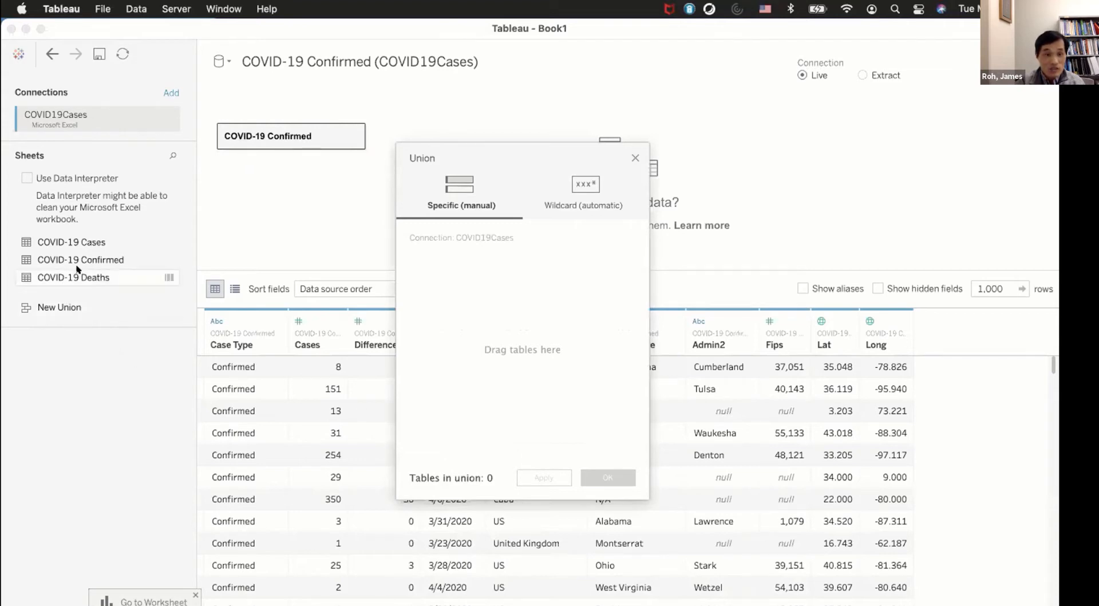
pyautogui.moveTo(75, 277); pyautogui.dragTo(473, 304)
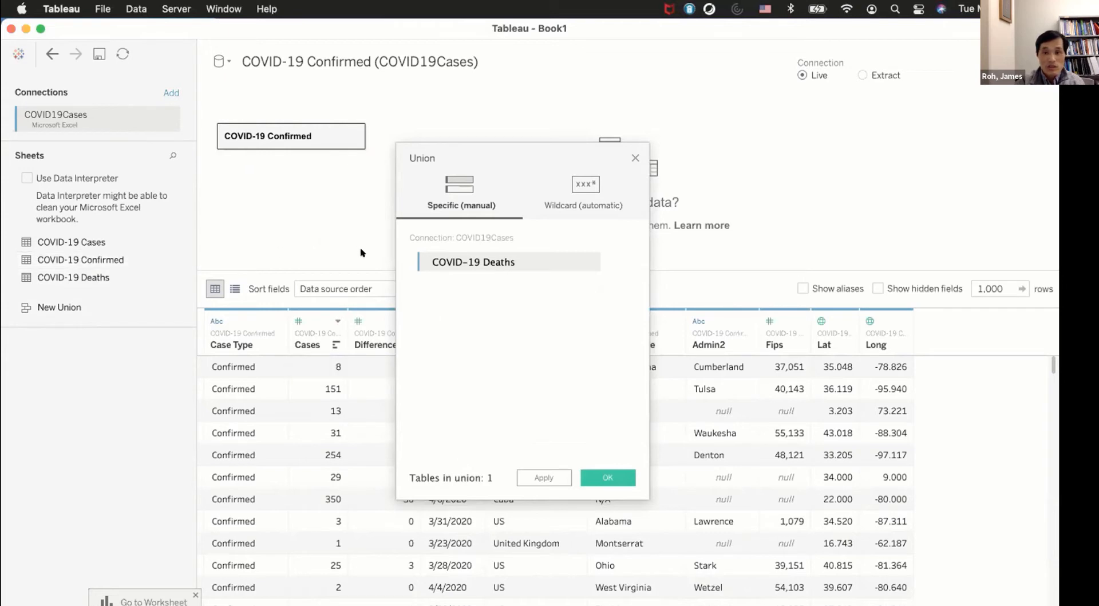
pyautogui.moveTo(168, 259); pyautogui.dragTo(441, 327)
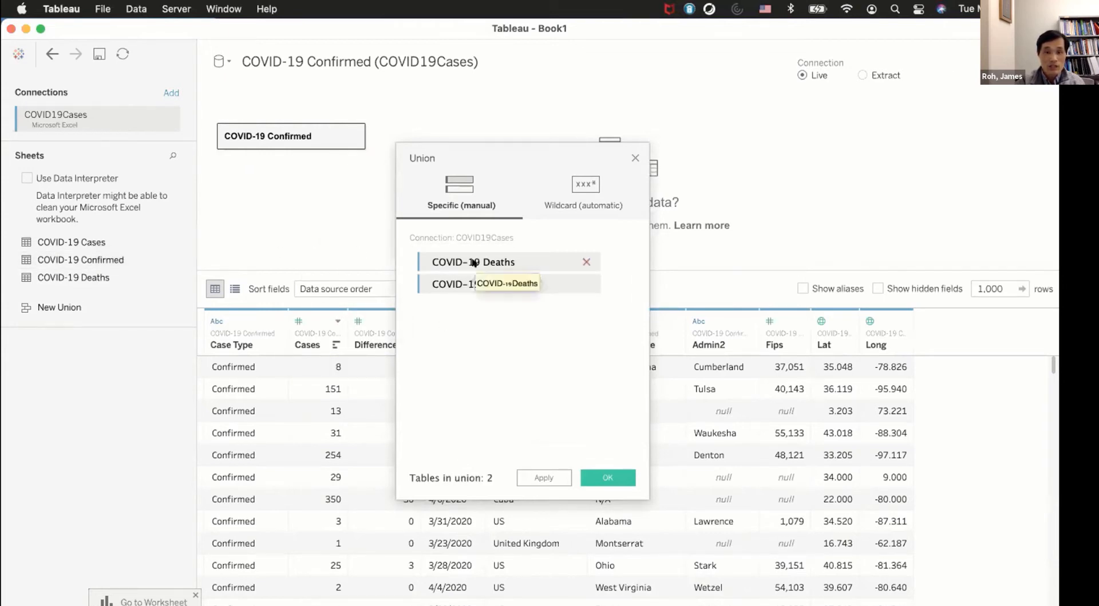
pyautogui.moveTo(451, 267); pyautogui.dragTo(484, 251)
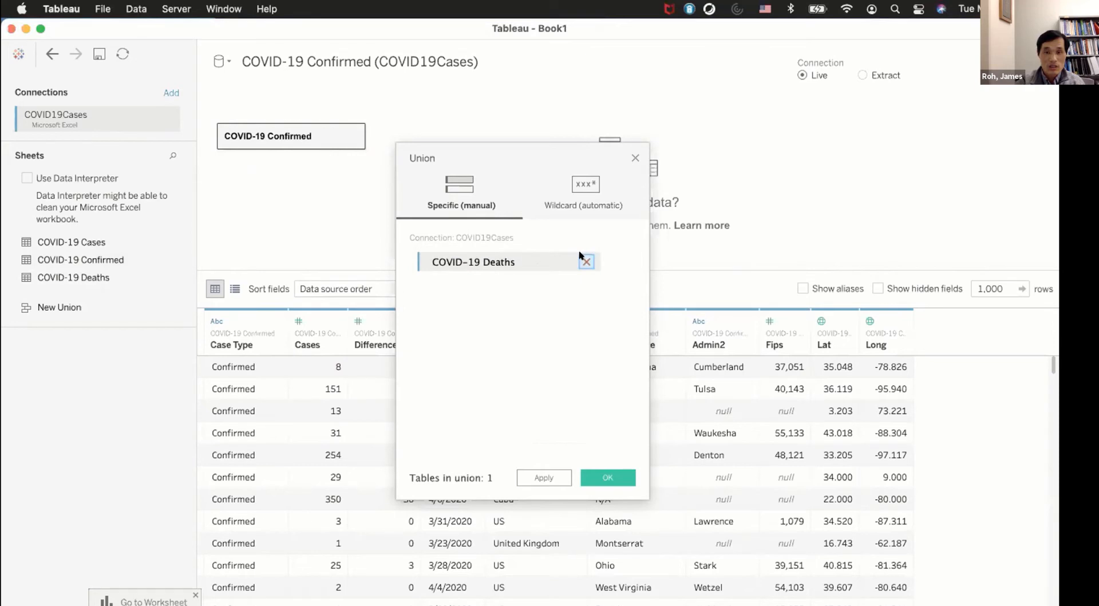
pyautogui.click(582, 258)
pyautogui.moveTo(163, 241); pyautogui.dragTo(573, 157)
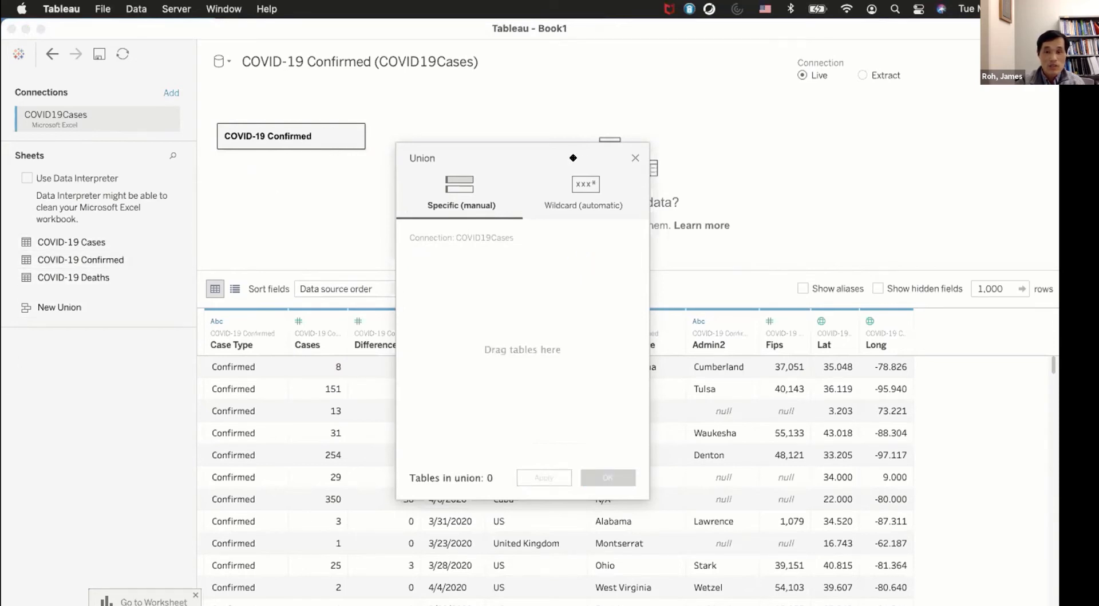
pyautogui.click(633, 158)
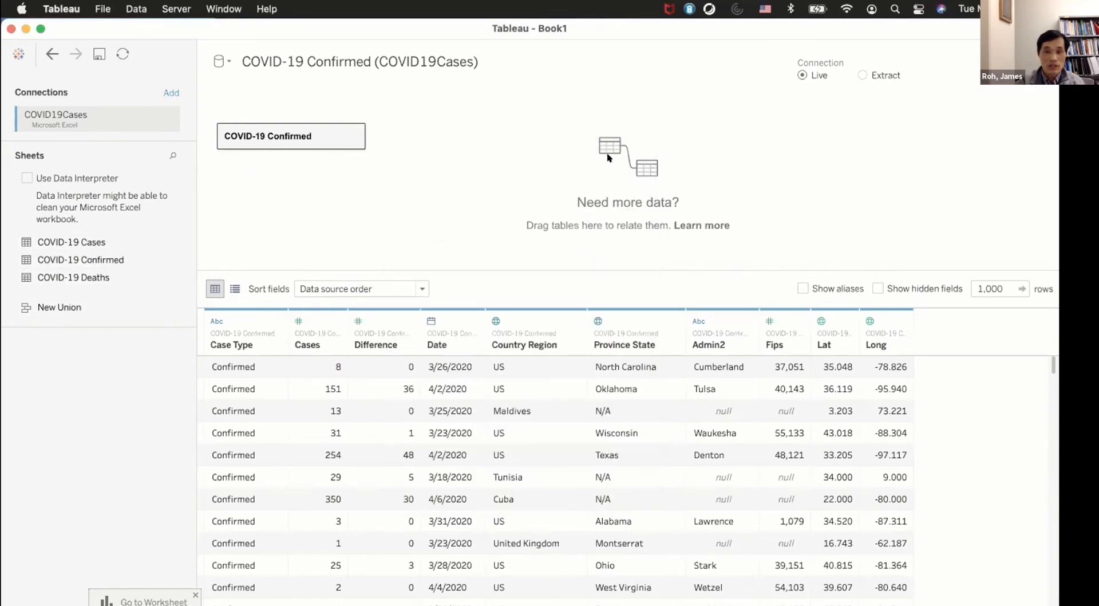
pyautogui.moveTo(169, 225); pyautogui.dragTo(121, 224)
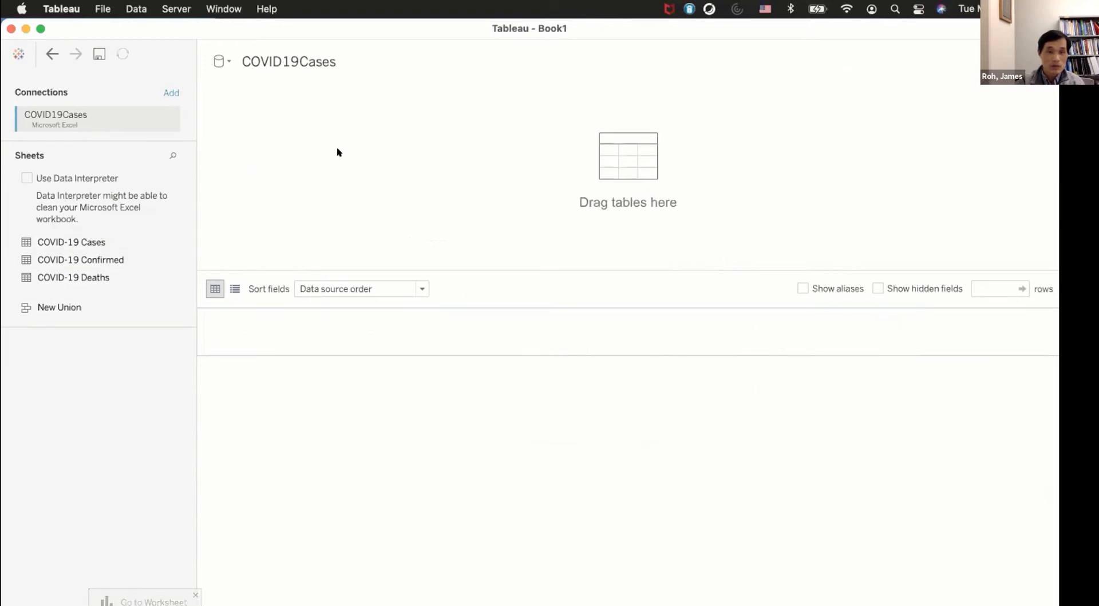
# Create a new manual union from the COVID-19 Confirmed and COVID-19 Deaths sheets
pyautogui.click(53, 310)
pyautogui.moveTo(51, 309); pyautogui.dragTo(368, 172)
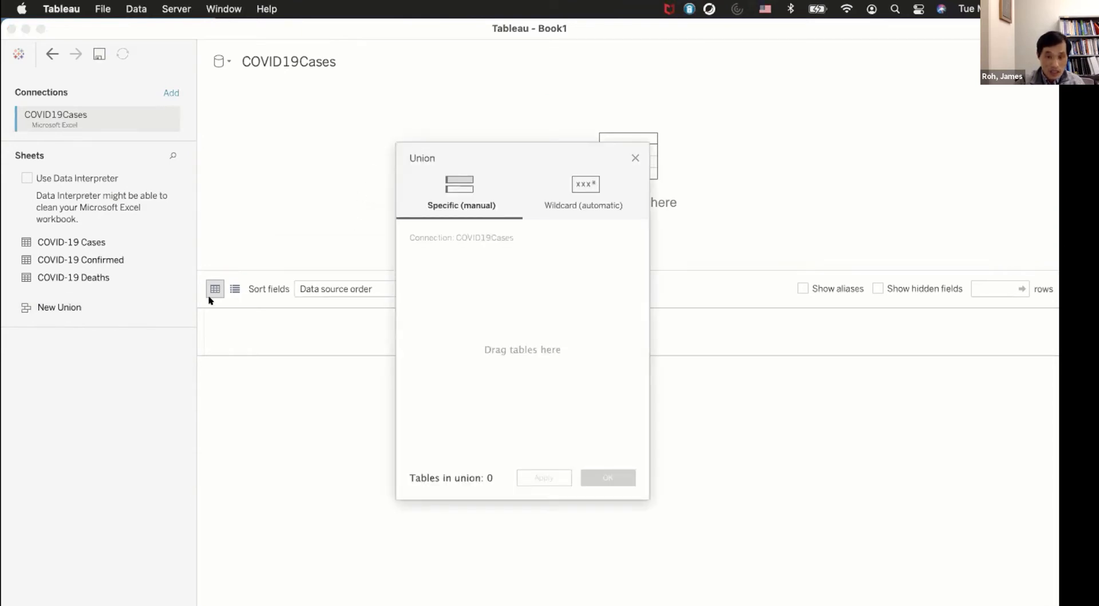
pyautogui.moveTo(93, 259); pyautogui.dragTo(452, 258)
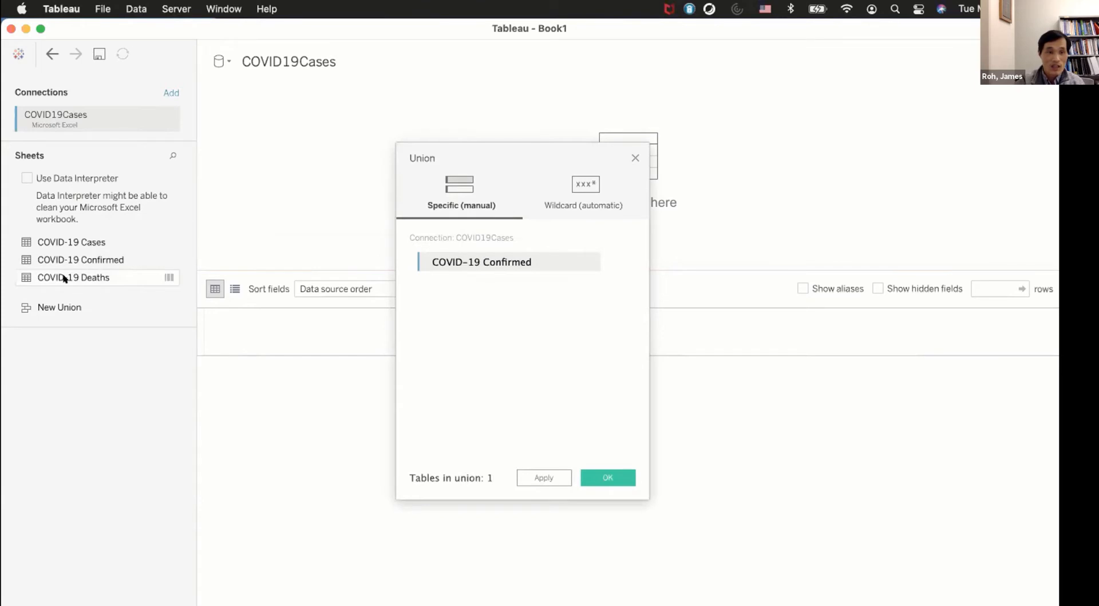
pyautogui.moveTo(64, 279); pyautogui.dragTo(451, 287)
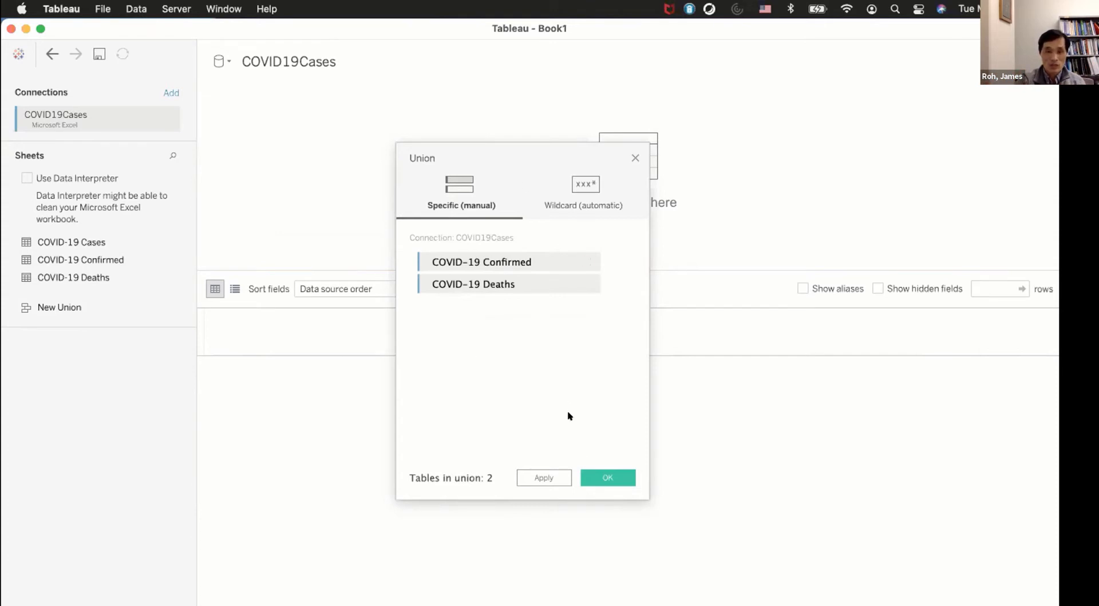
pyautogui.click(605, 479)
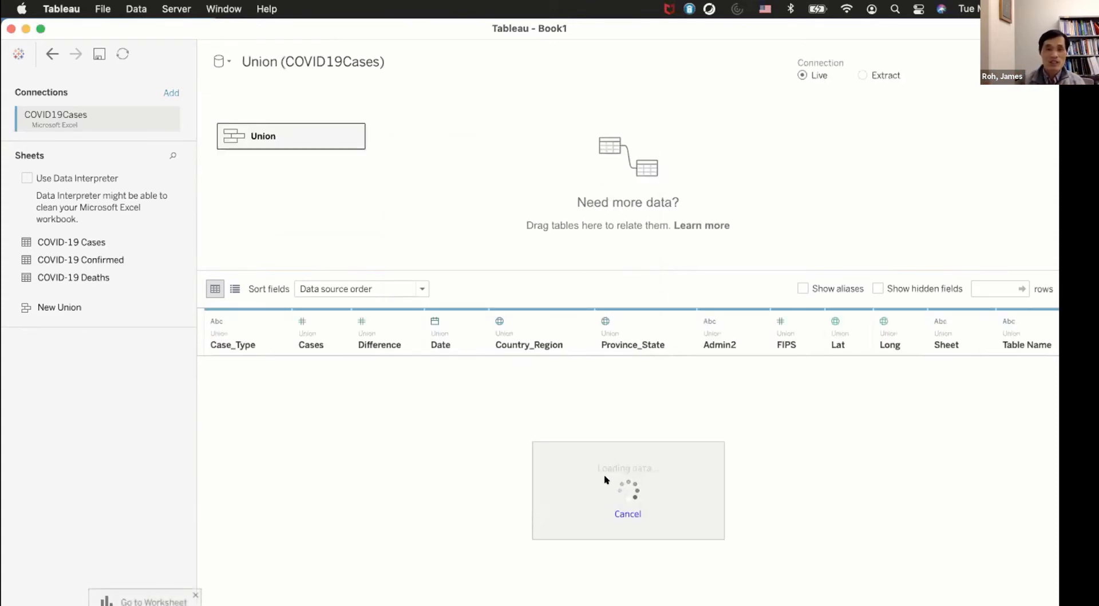
# Inspect the union's options, its combined data columns and the tables it is made of
pyautogui.moveTo(286, 147)
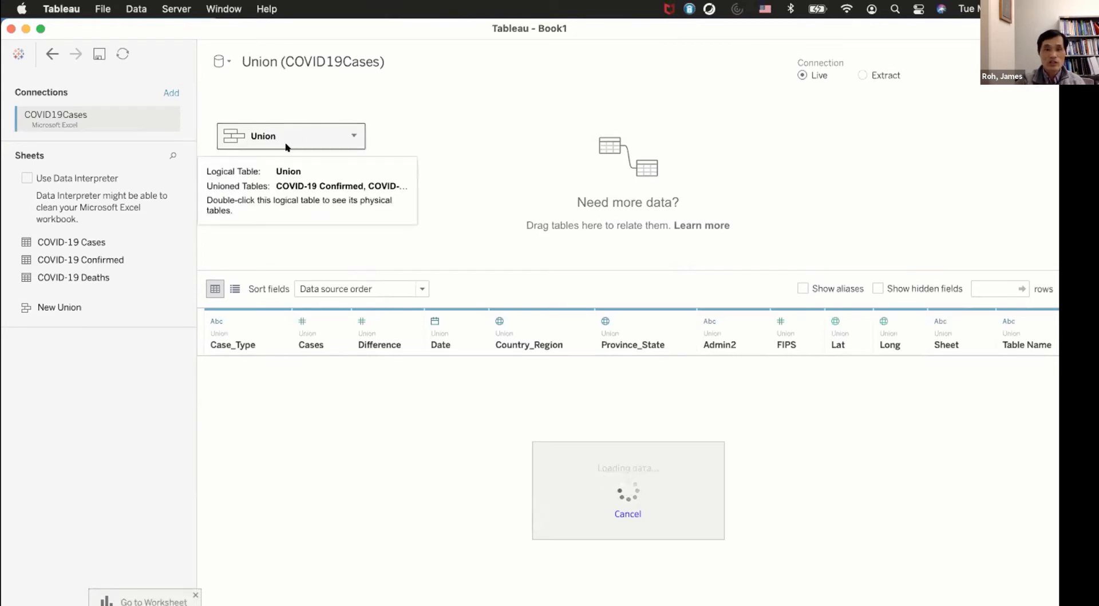
pyautogui.click(350, 136)
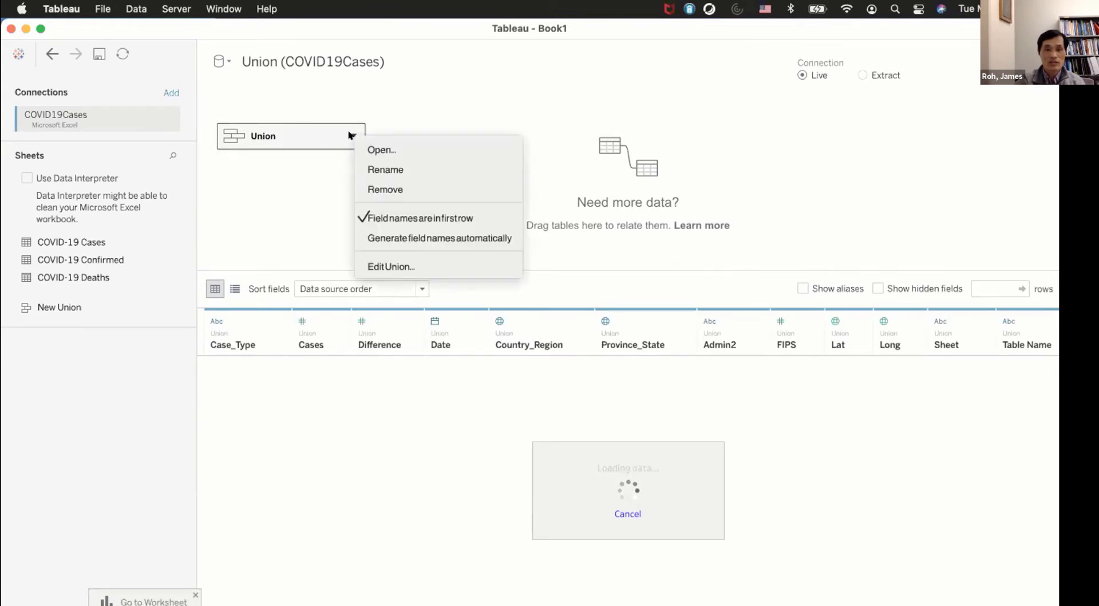
pyautogui.click(347, 130)
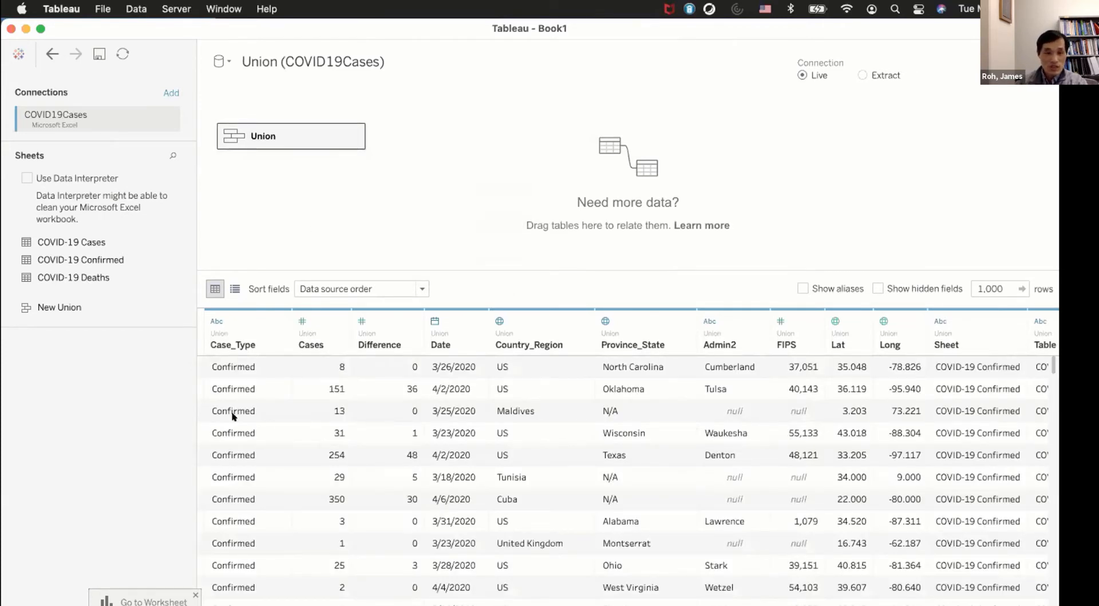
pyautogui.hscroll(3, 619, 480)
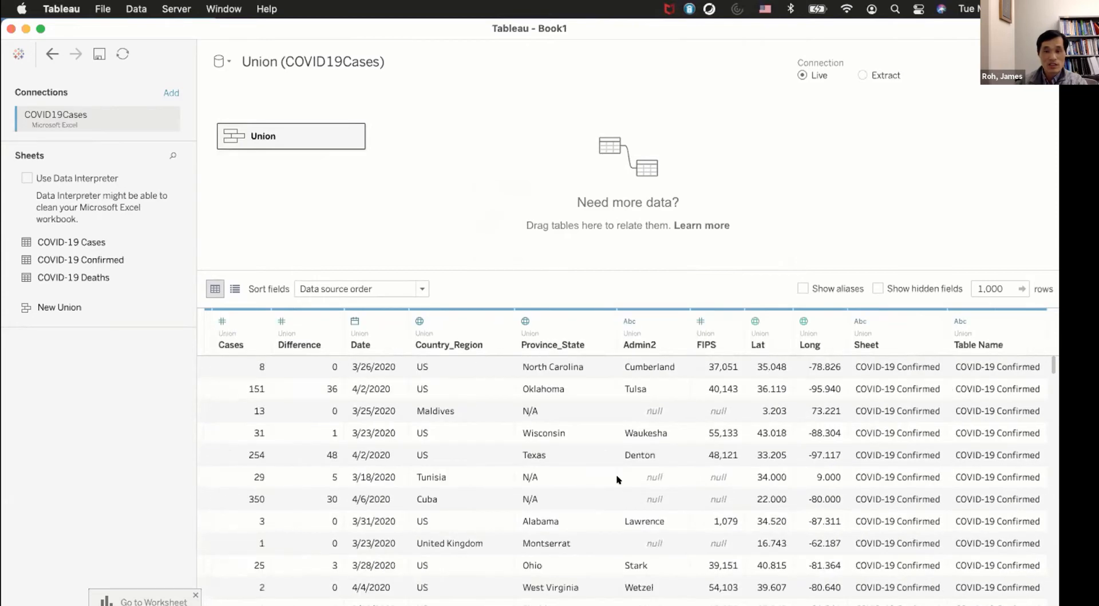
pyautogui.scroll(-1, 619, 479)
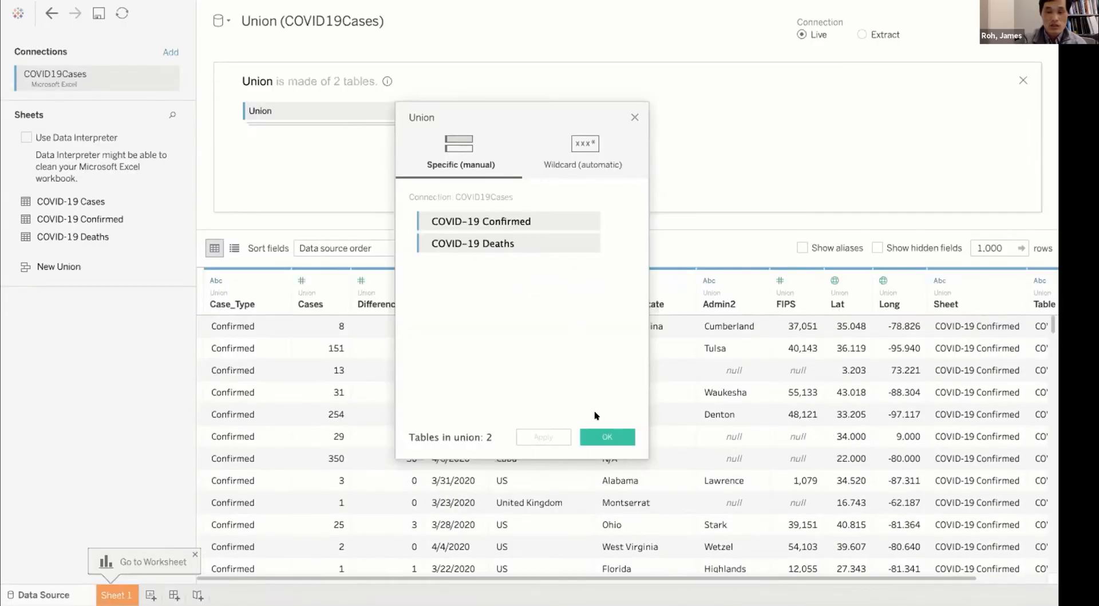
pyautogui.click(604, 438)
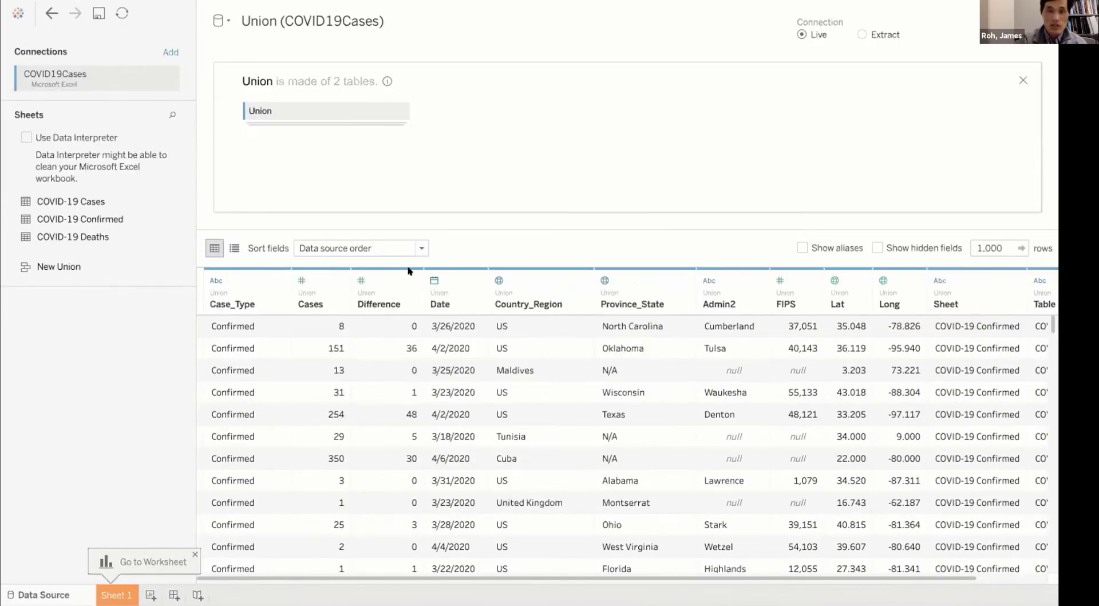
# Go to the empty worksheet Sheet 1 and rename it CasesByDay
pyautogui.click(111, 593)
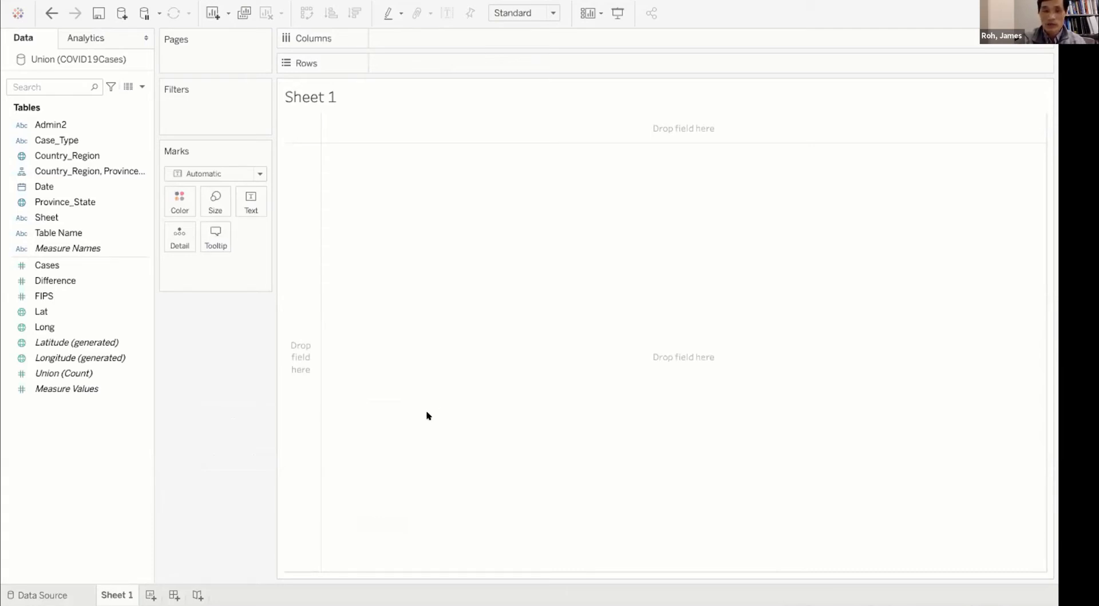
pyautogui.rightClick(112, 591)
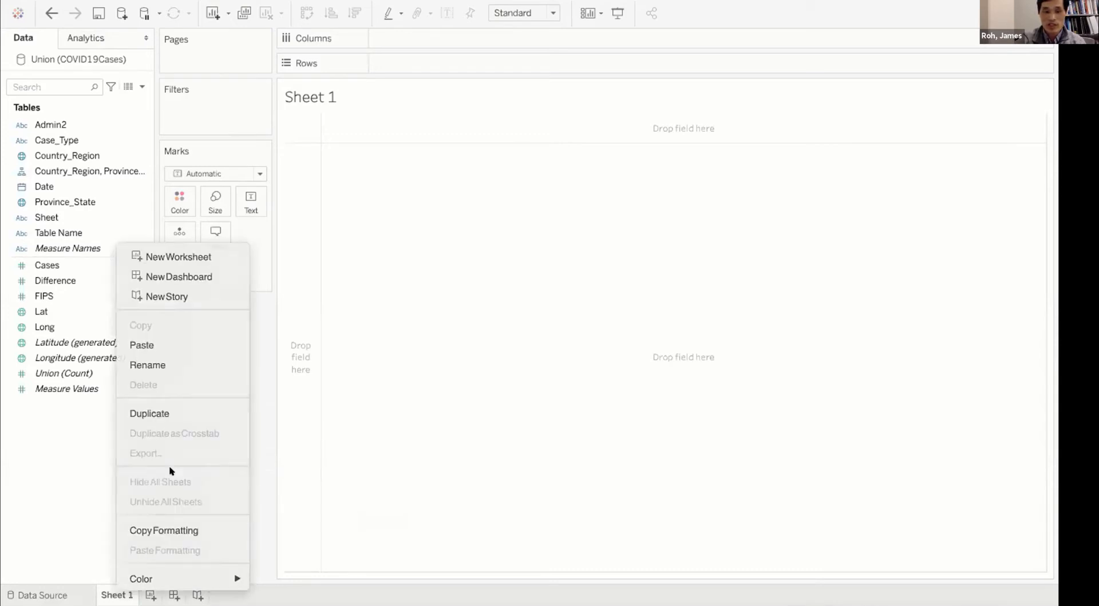
pyautogui.press('Escape')
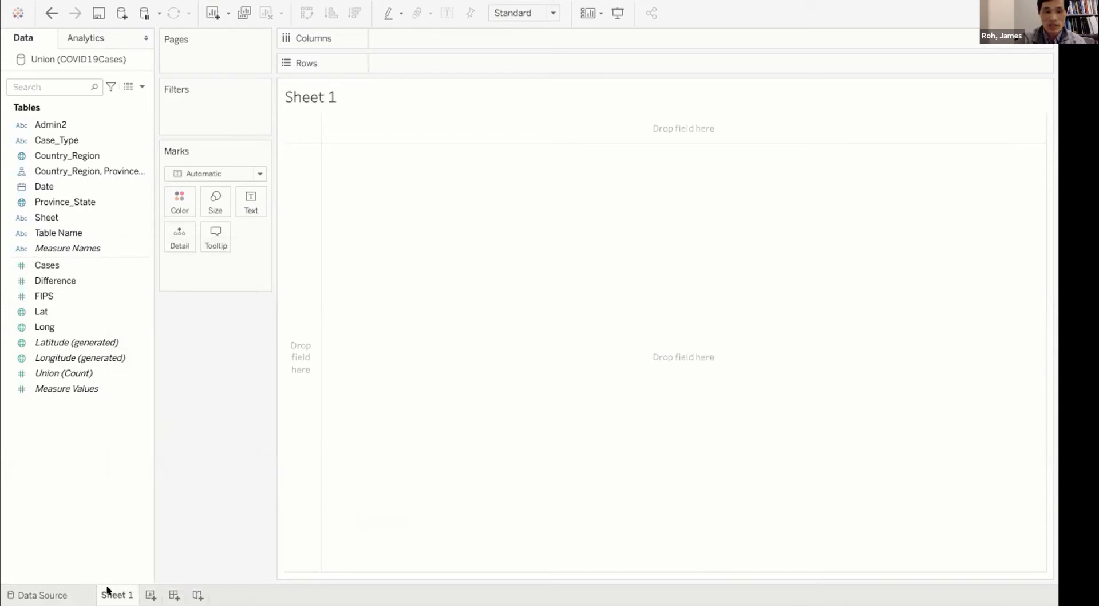
pyautogui.rightClick(107, 589)
pyautogui.press('Escape')
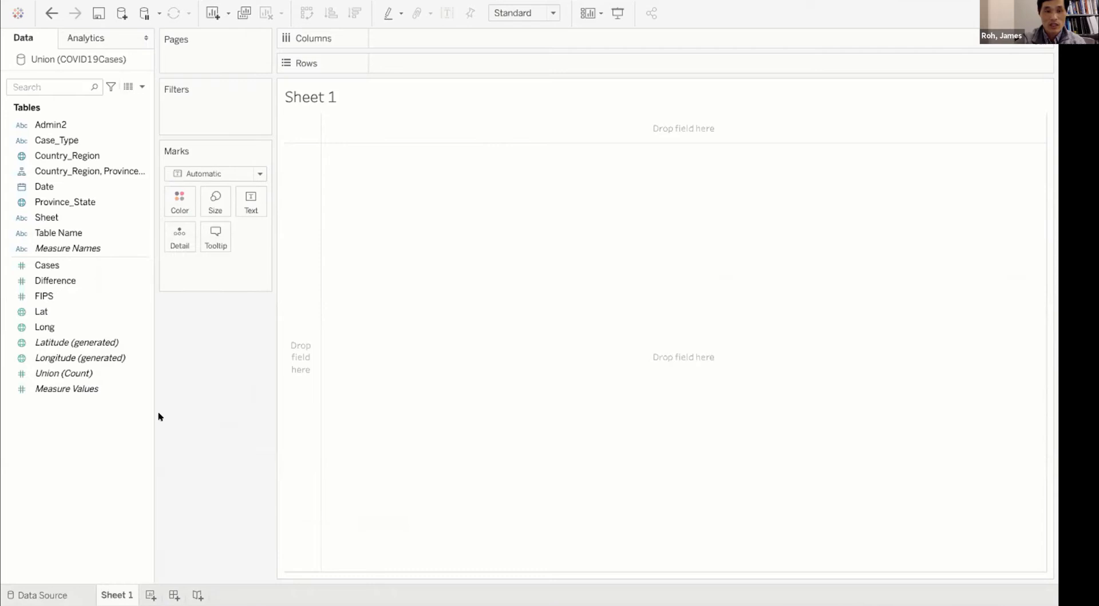
pyautogui.rightClick(113, 590)
pyautogui.press('Escape')
pyautogui.rightClick(111, 593)
pyautogui.click(150, 358)
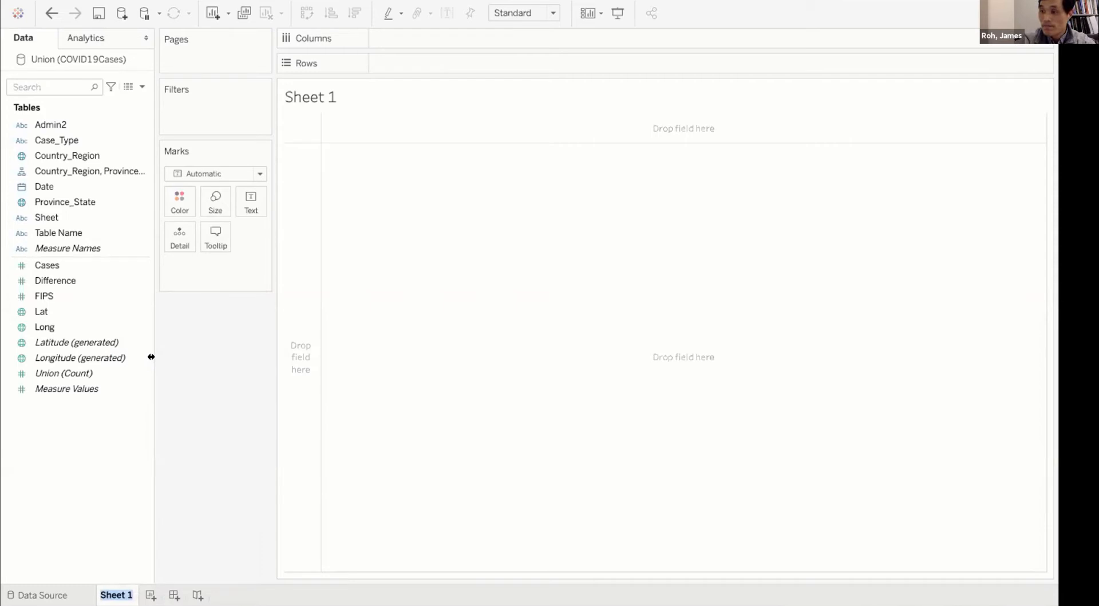
pyautogui.write('Case')
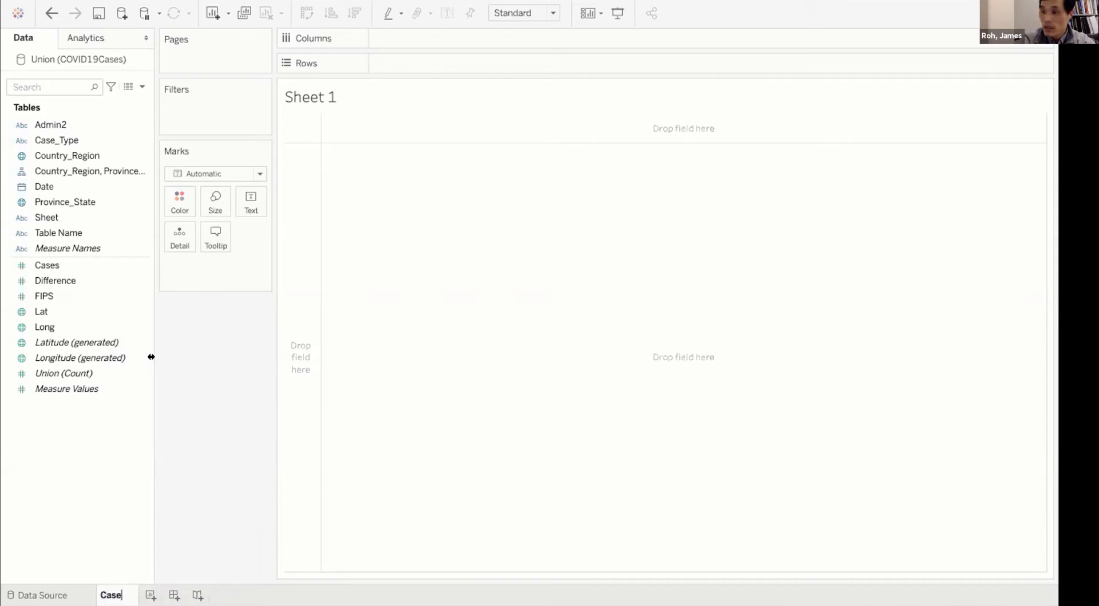
pyautogui.write('s')
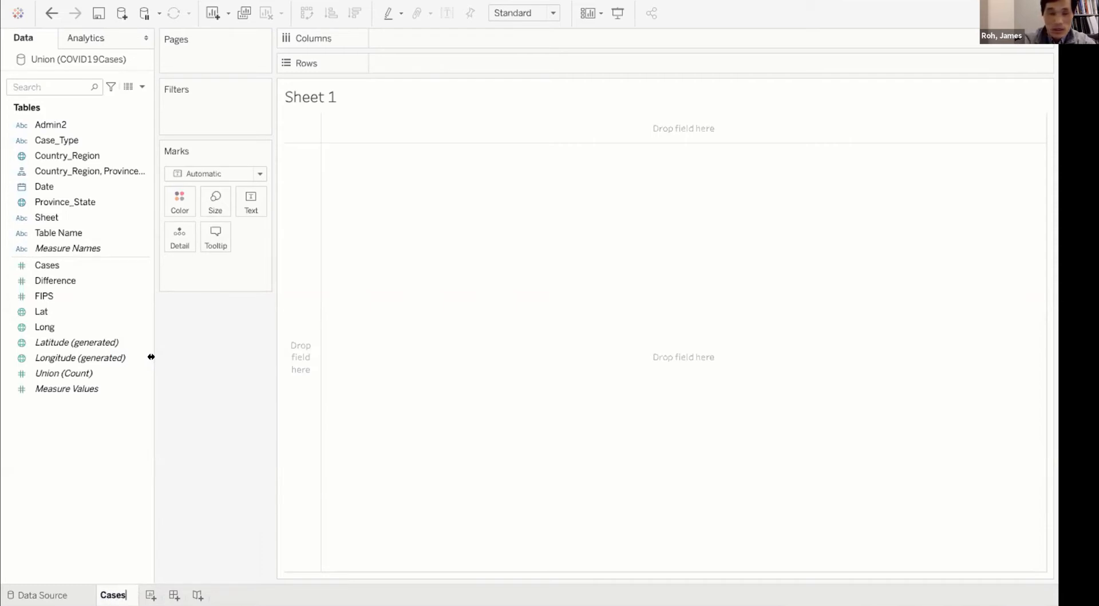
pyautogui.write('ByDay')
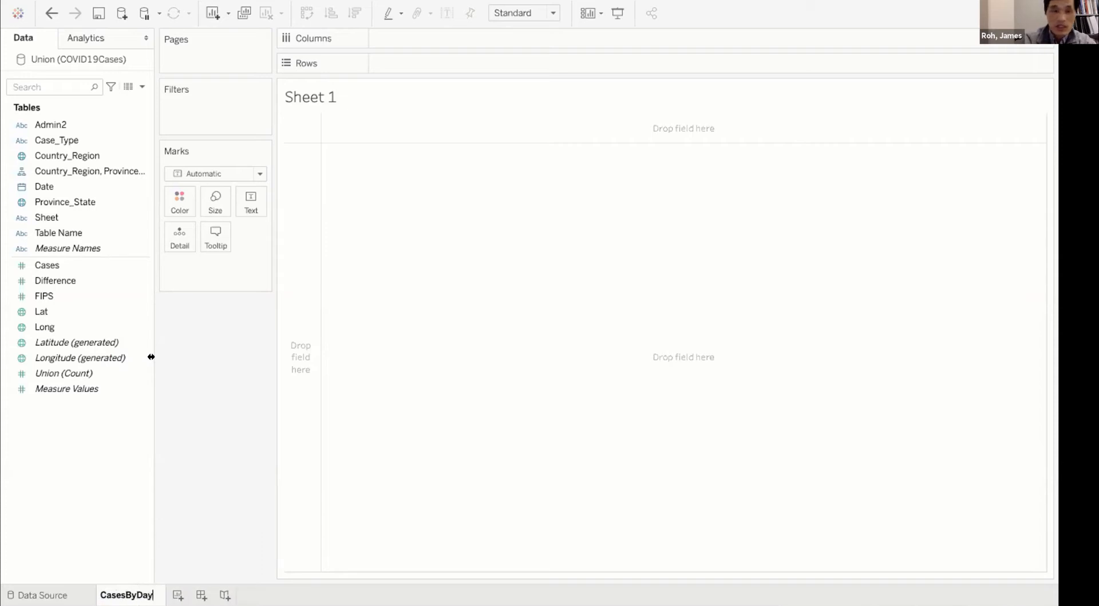
pyautogui.press('Return')
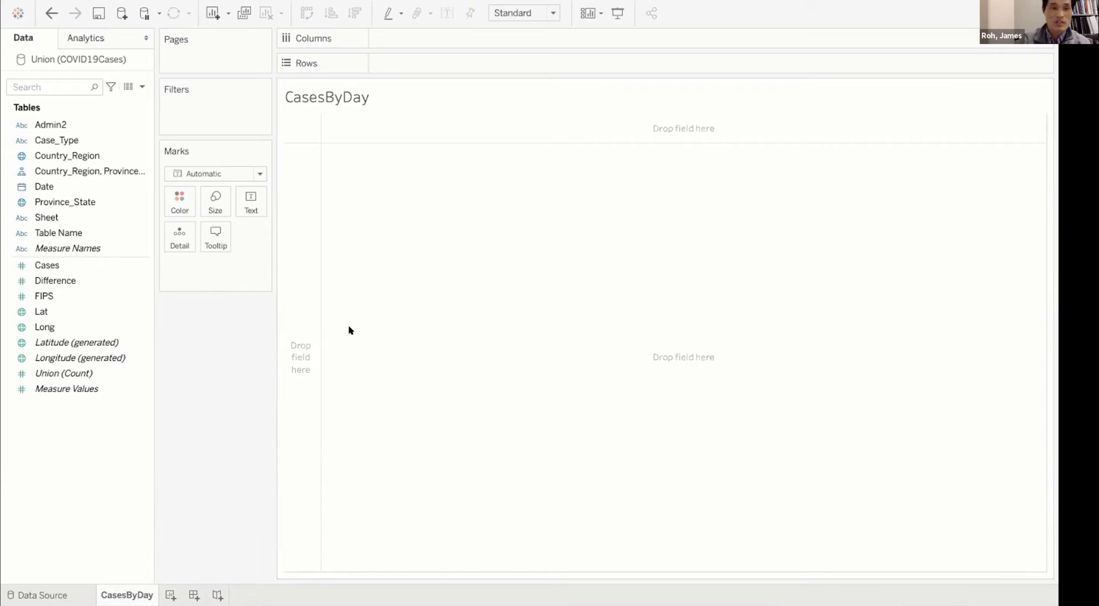
# Place the Date field on Columns and set it to the continuous Day level
pyautogui.click(65, 202)
pyautogui.moveTo(41, 182); pyautogui.dragTo(389, 41)
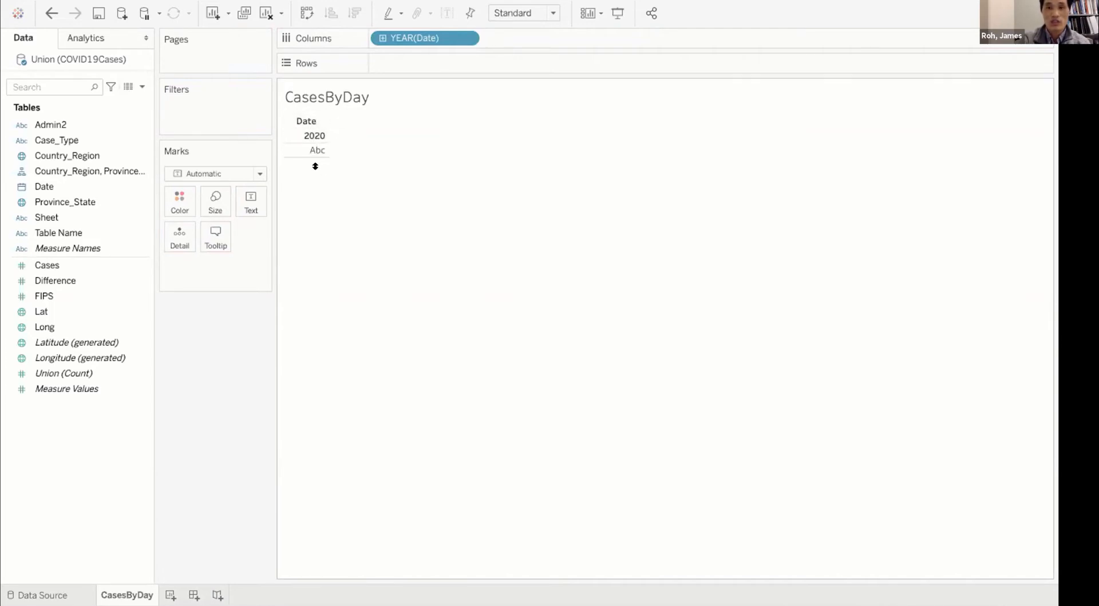
pyautogui.moveTo(316, 147)
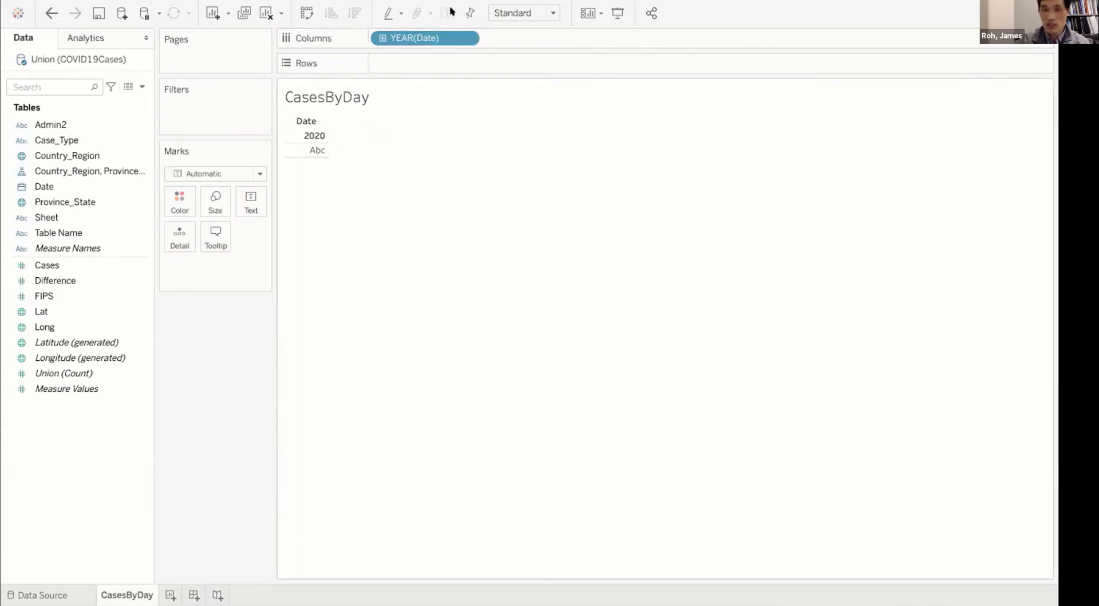
pyautogui.click(462, 38)
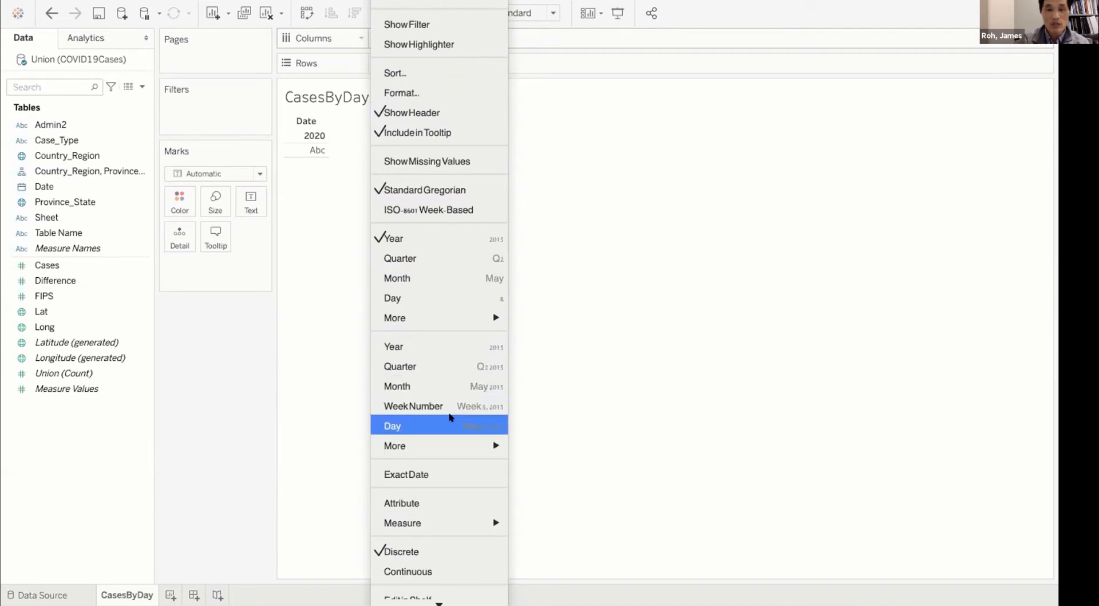
pyautogui.click(477, 426)
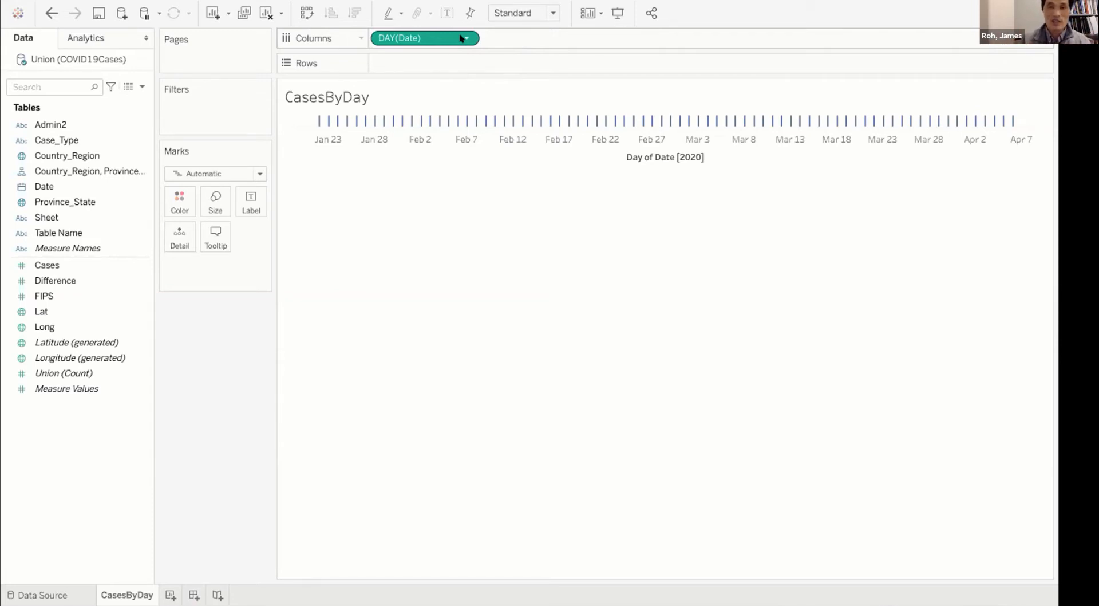
# Change the Day-level Date field on Columns to discrete
pyautogui.click(460, 38)
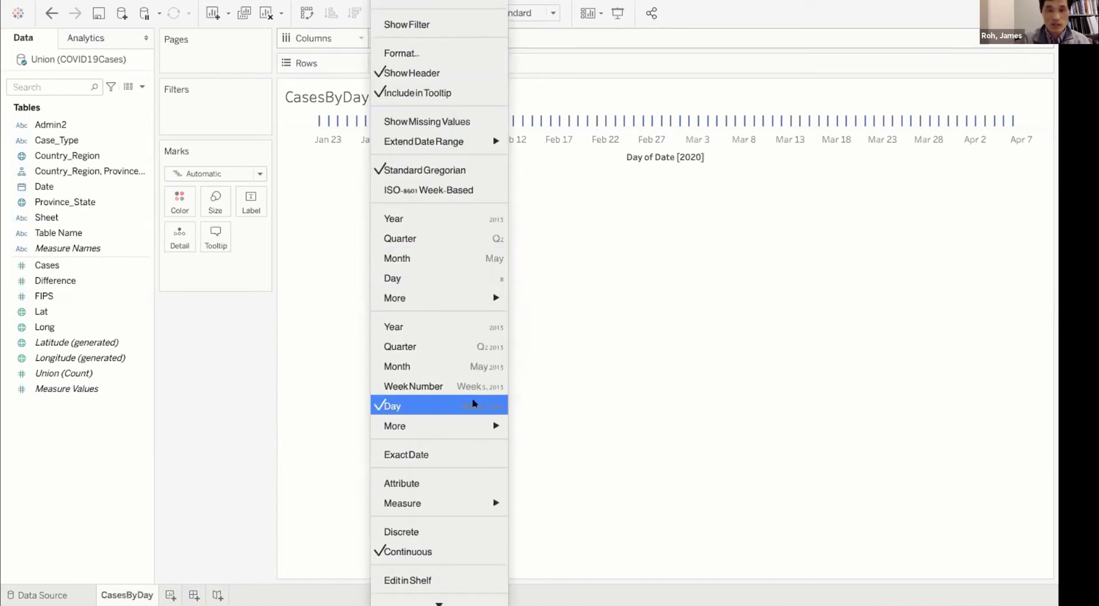
pyautogui.click(416, 532)
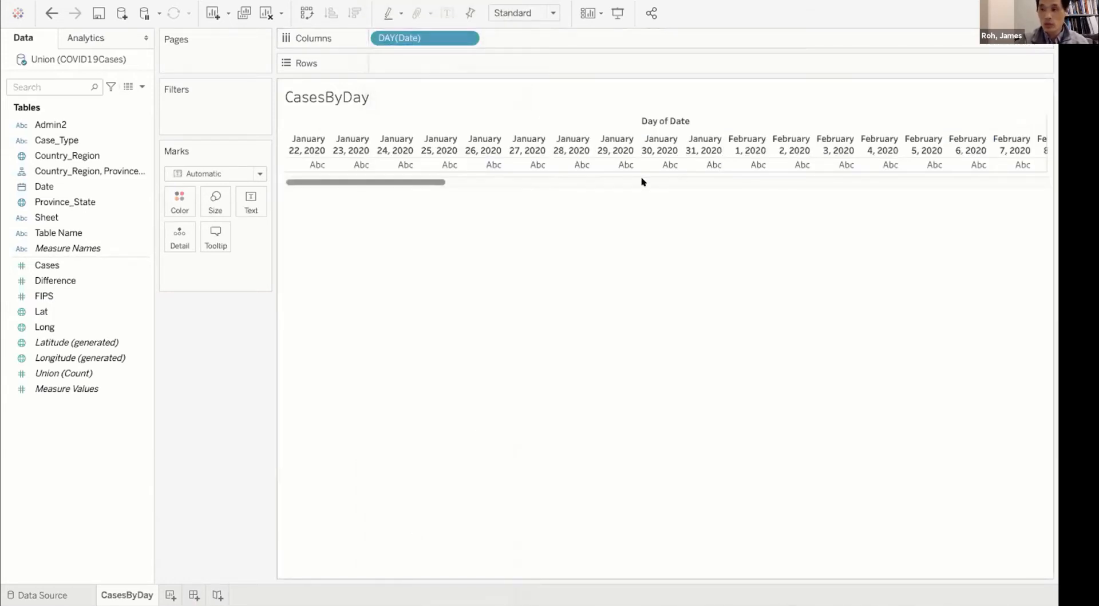
pyautogui.moveTo(302, 166)
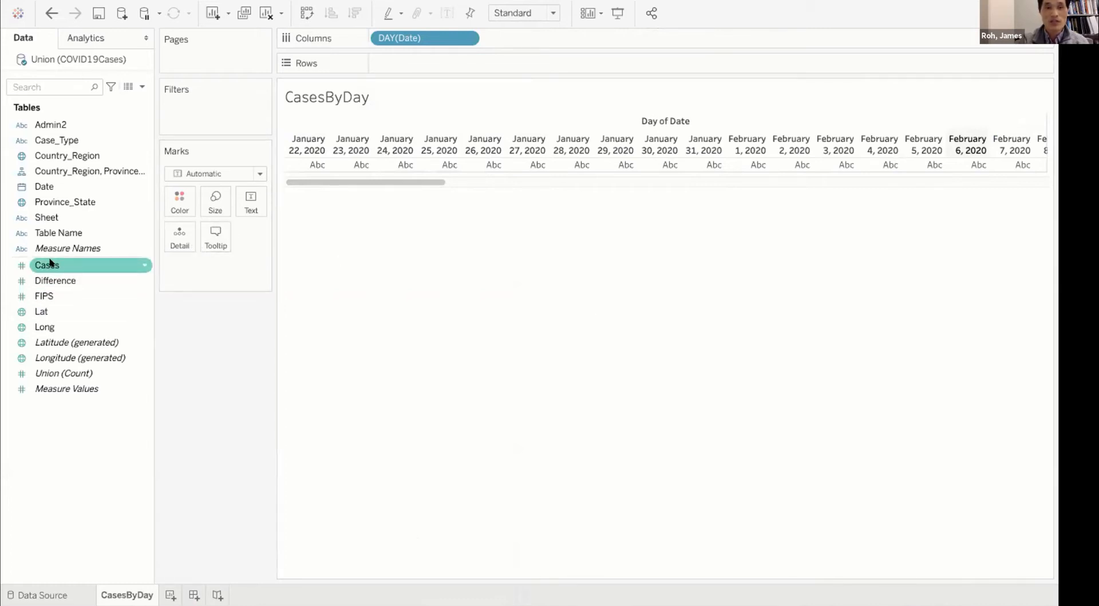
# Add the Cases measure to Rows to plot its sum by day, and review the line across the whole date range
pyautogui.moveTo(50, 262)
pyautogui.mouseDown()
pyautogui.moveTo(408, 110)
pyautogui.moveTo(395, 59)
pyautogui.mouseUp()
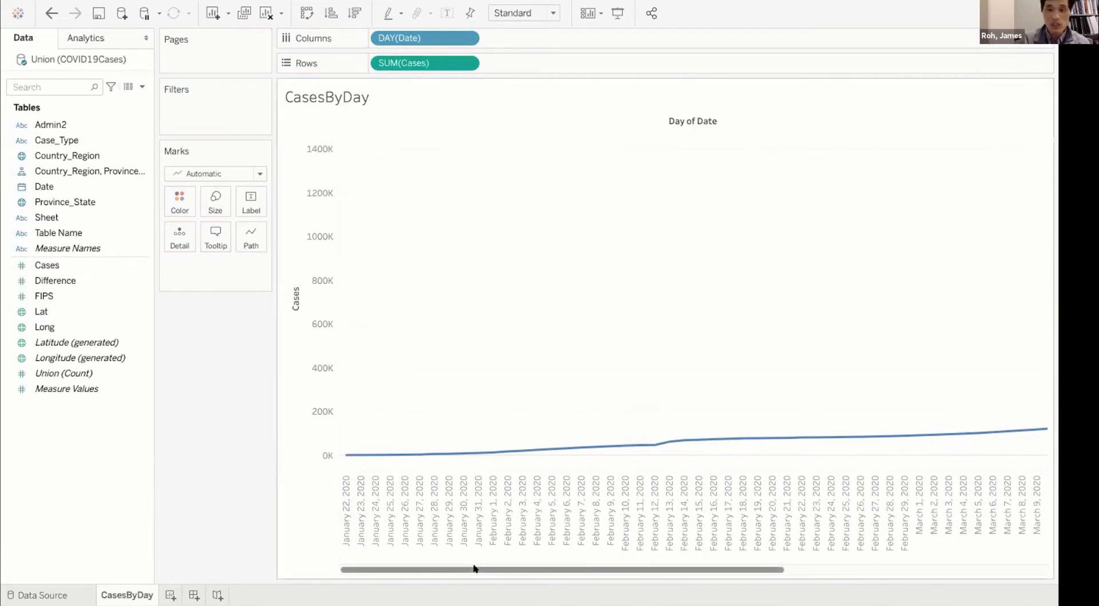
pyautogui.moveTo(474, 568); pyautogui.dragTo(804, 596)
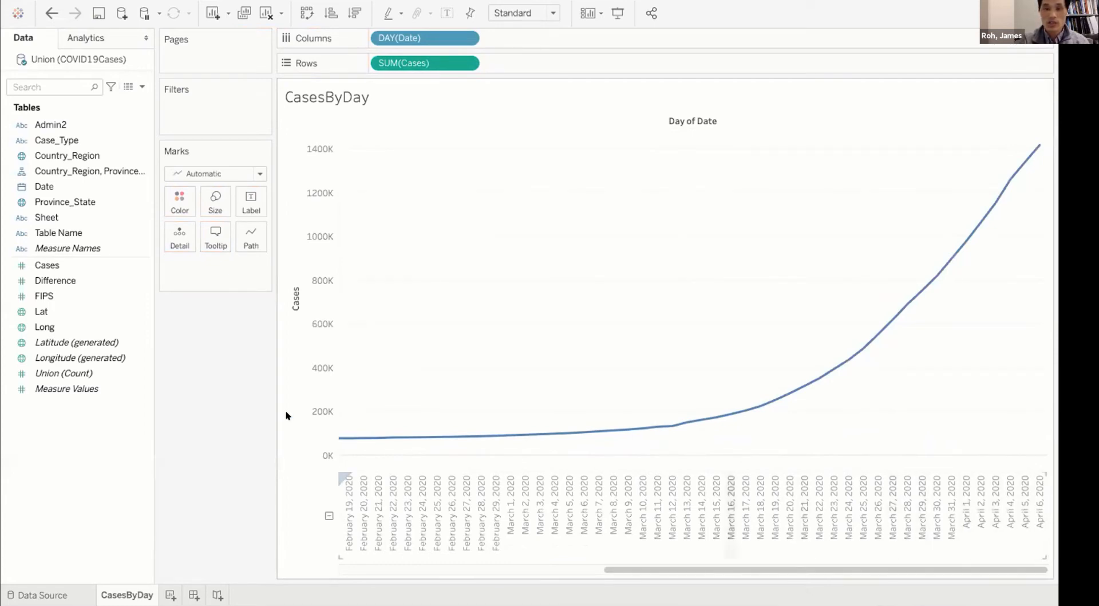
pyautogui.moveTo(1037, 145)
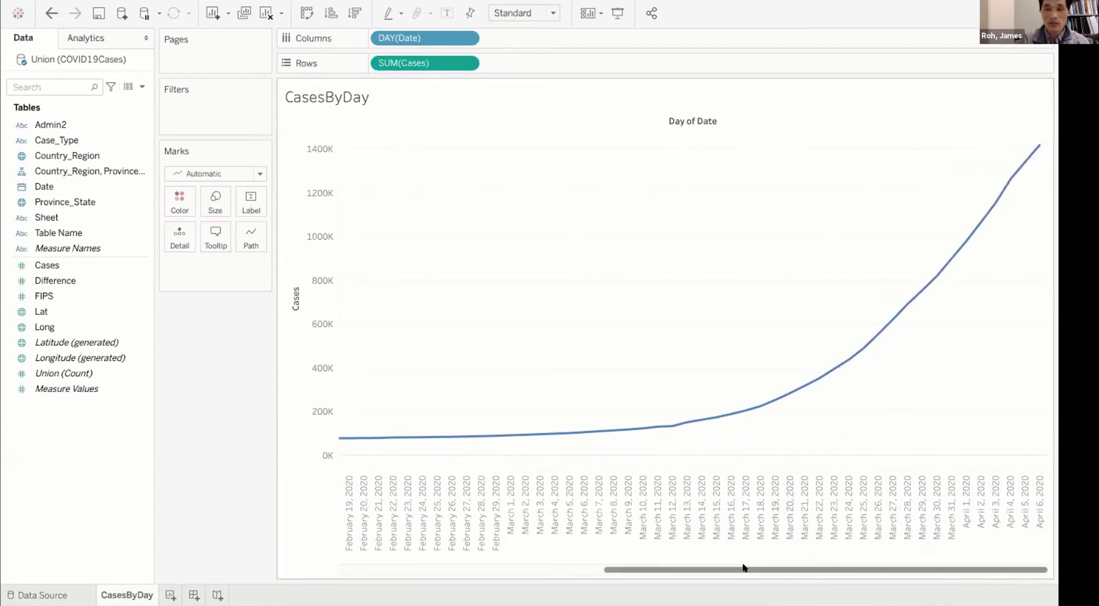
pyautogui.moveTo(743, 567); pyautogui.dragTo(419, 568)
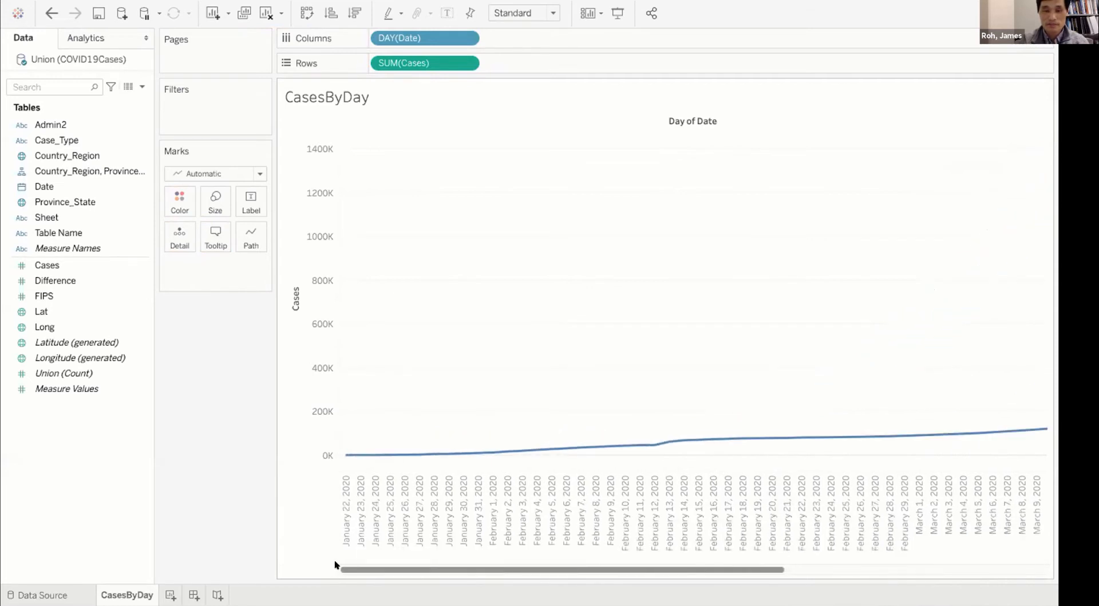
pyautogui.moveTo(629, 572); pyautogui.dragTo(807, 570)
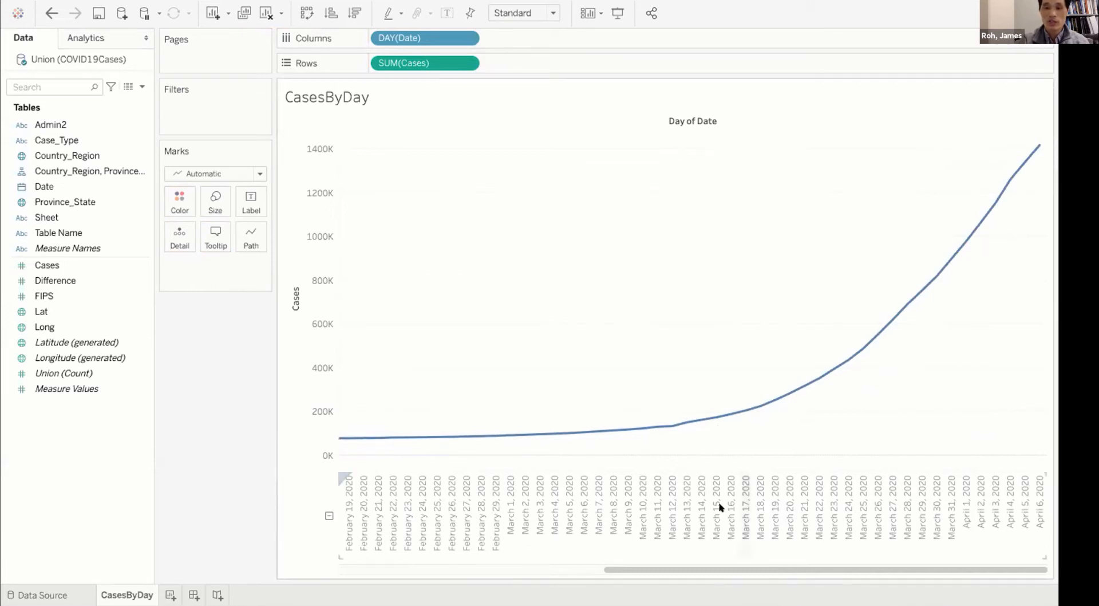
pyautogui.moveTo(604, 566); pyautogui.dragTo(321, 569)
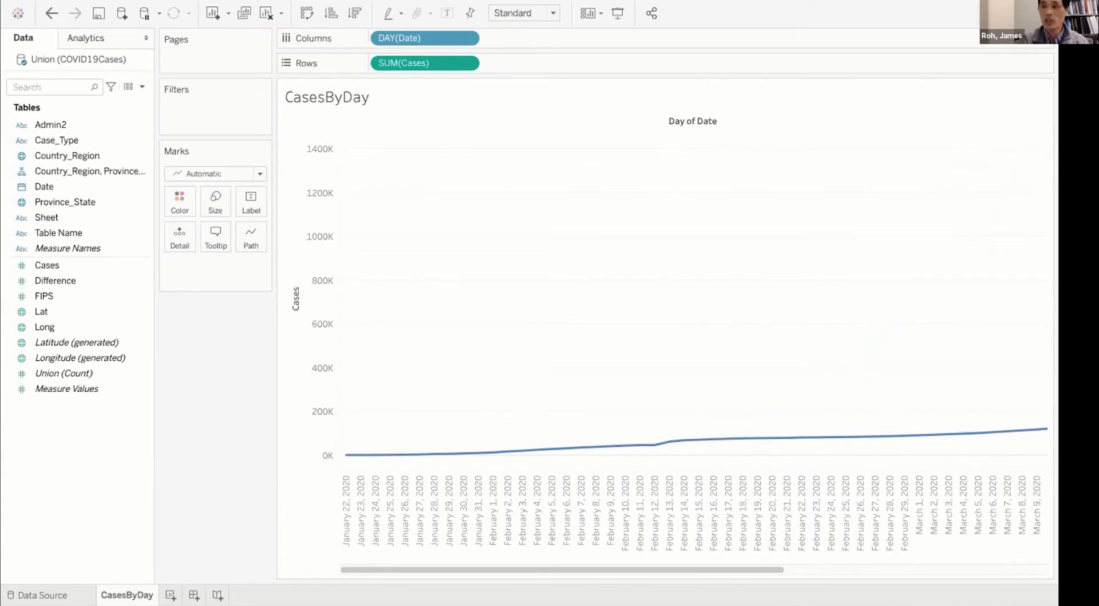
# Try the treemap, continuous area, packed bubbles and heat map chart types for the daily cases
pyautogui.click(1015, 13)
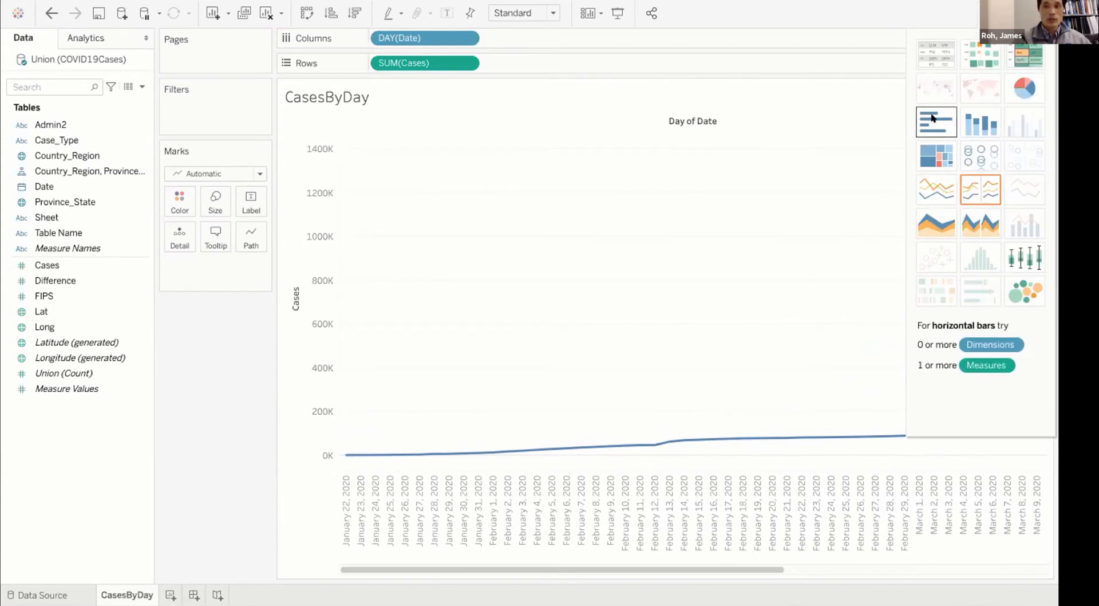
pyautogui.click(935, 148)
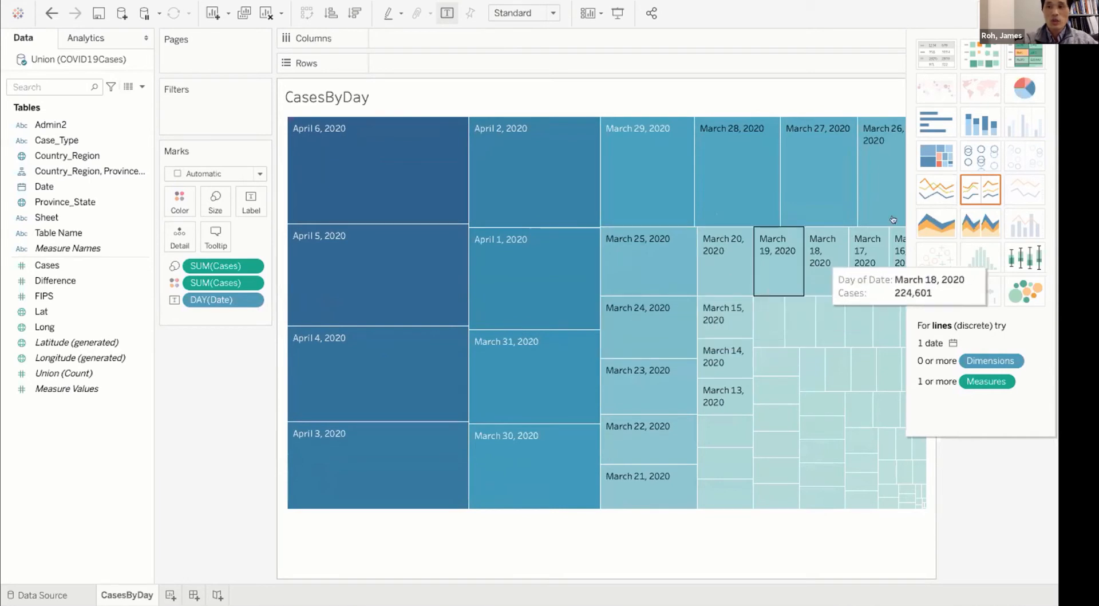
pyautogui.click(919, 224)
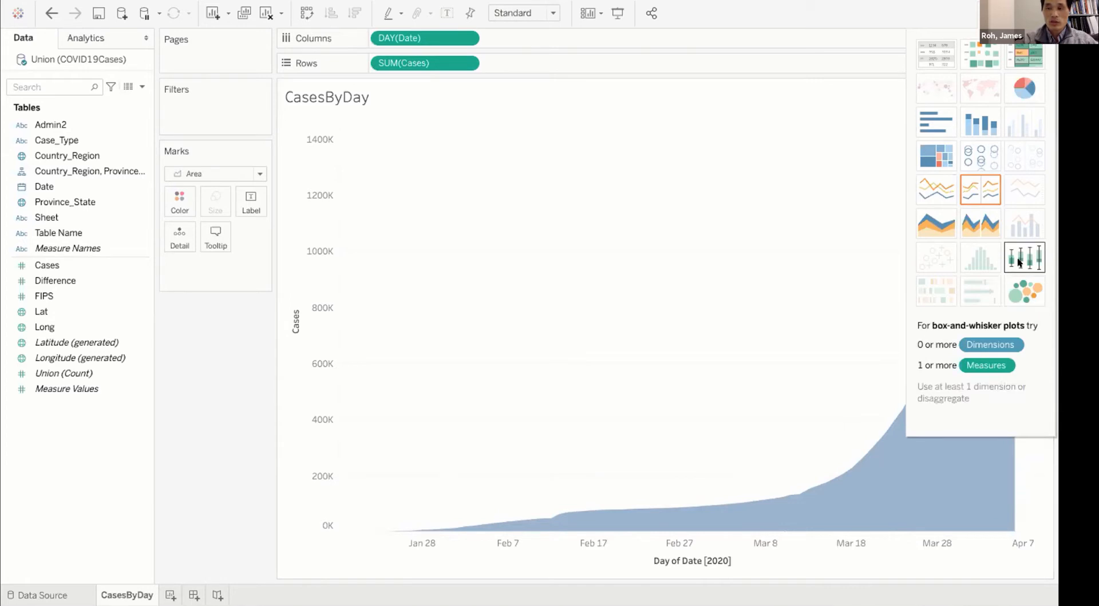
pyautogui.click(1021, 287)
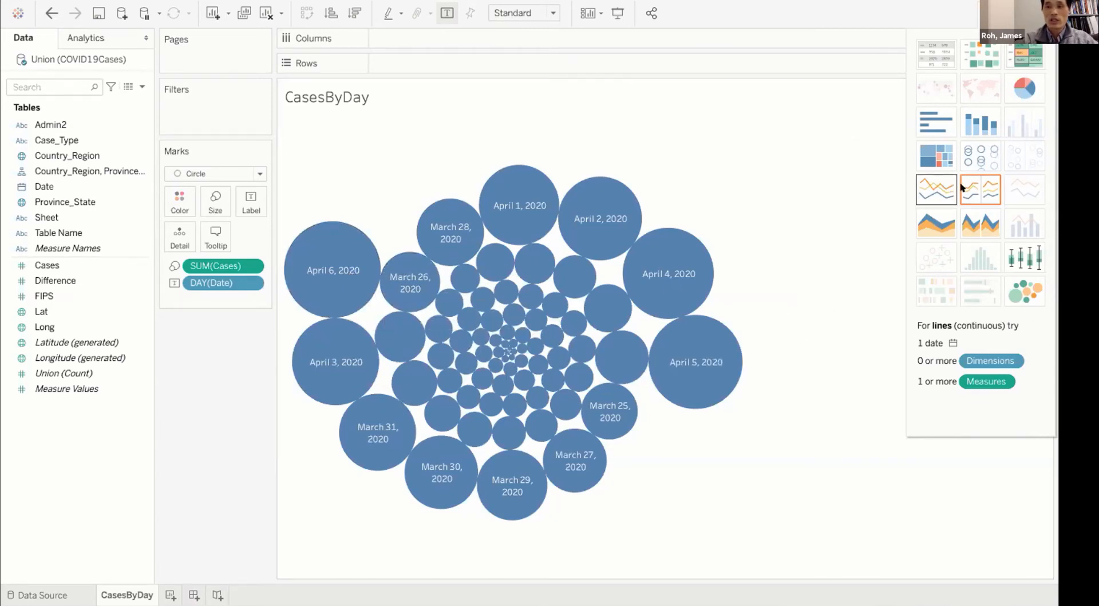
pyautogui.click(982, 60)
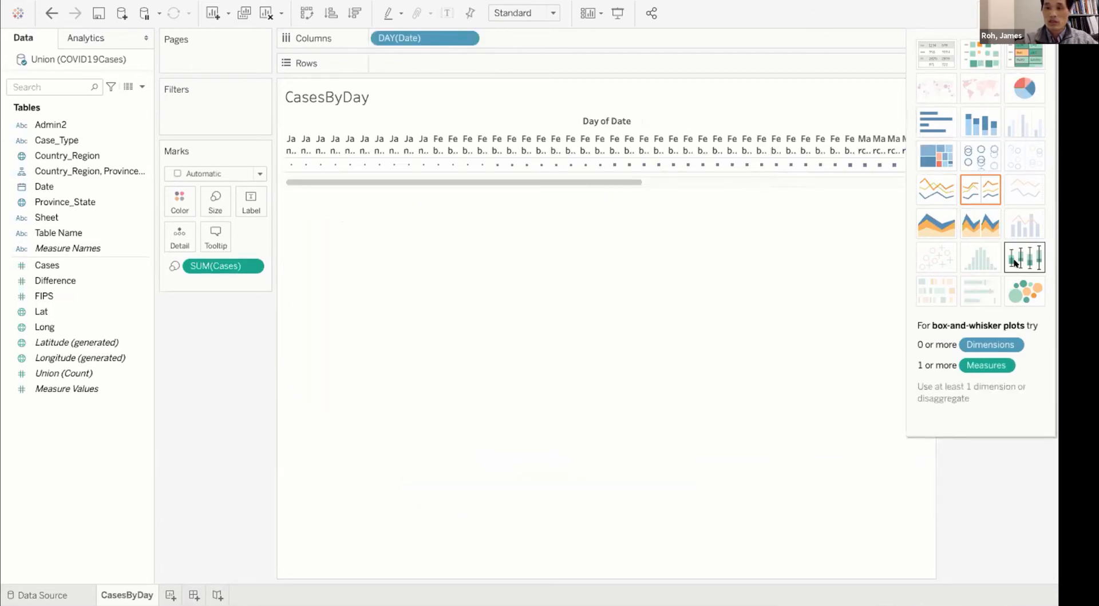
# Convert the view to a horizontal bar chart, review the bars from January to April, and close the chart type suggestions
pyautogui.click(926, 122)
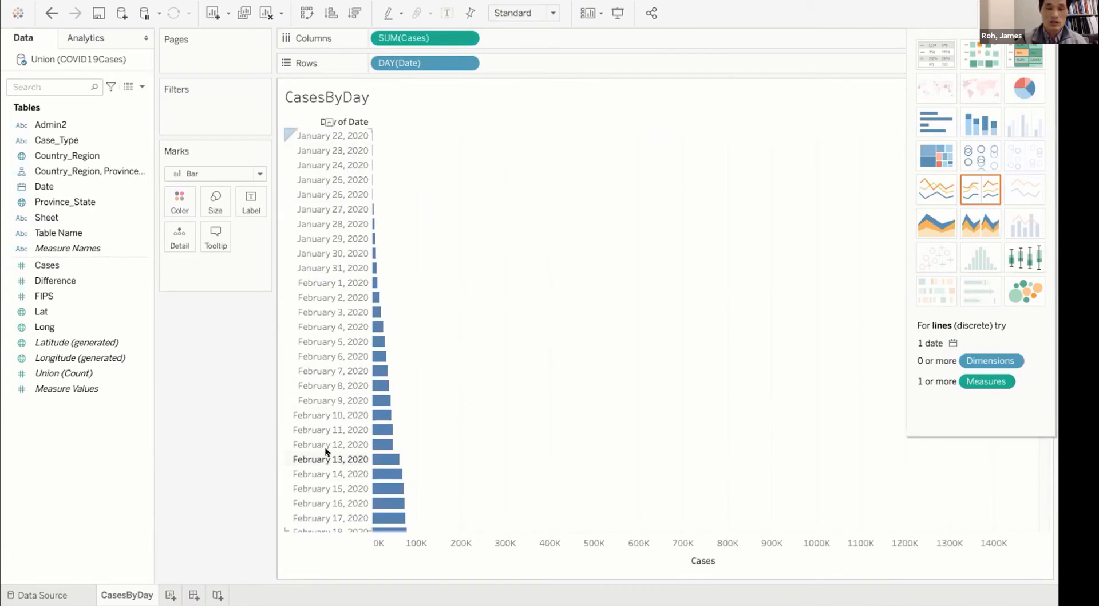
pyautogui.scroll(-10, 326, 449)
pyautogui.scroll(-5, 326, 451)
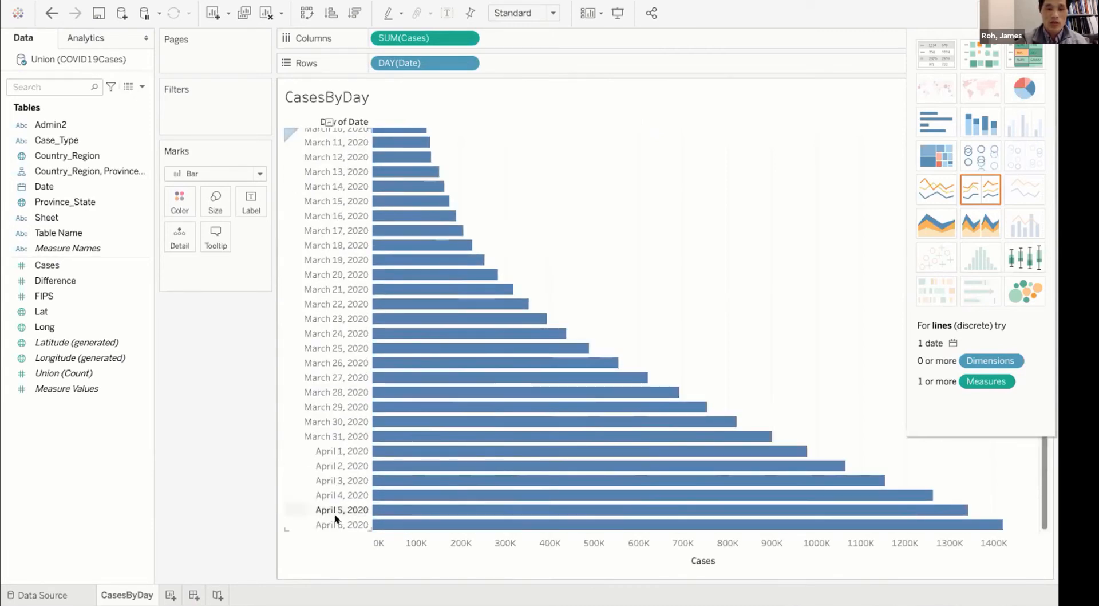
pyautogui.scroll(15, 312, 305)
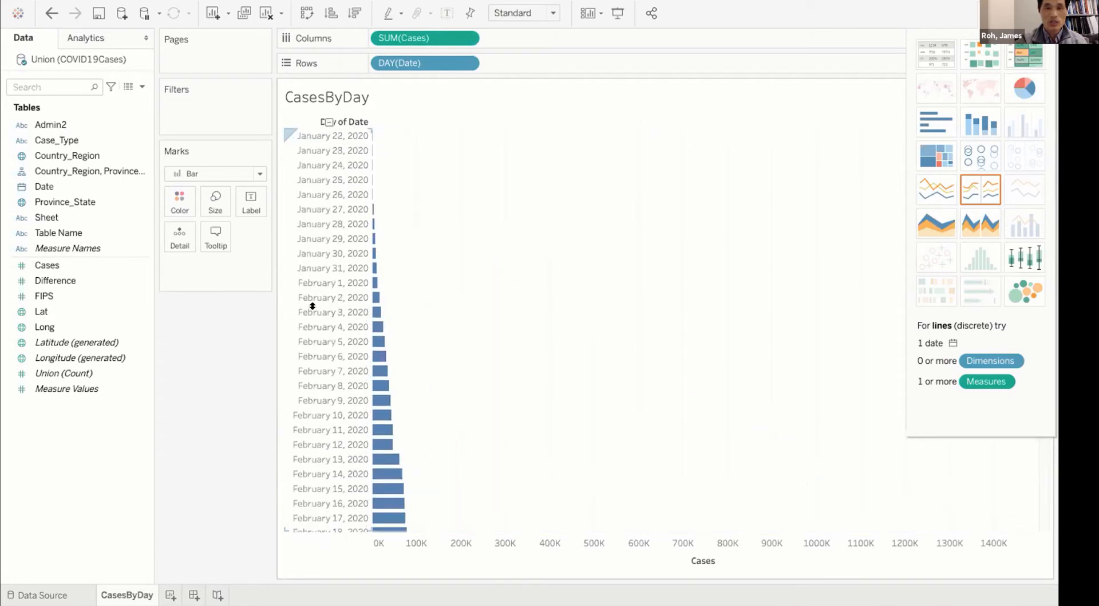
pyautogui.scroll(-15, 467, 391)
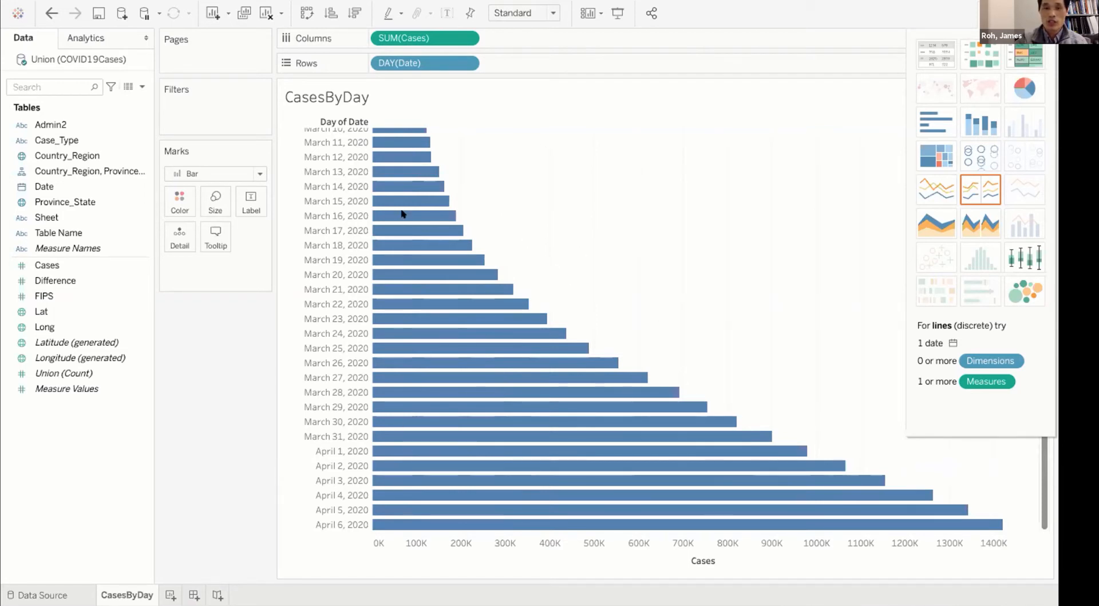
pyautogui.click(1017, 13)
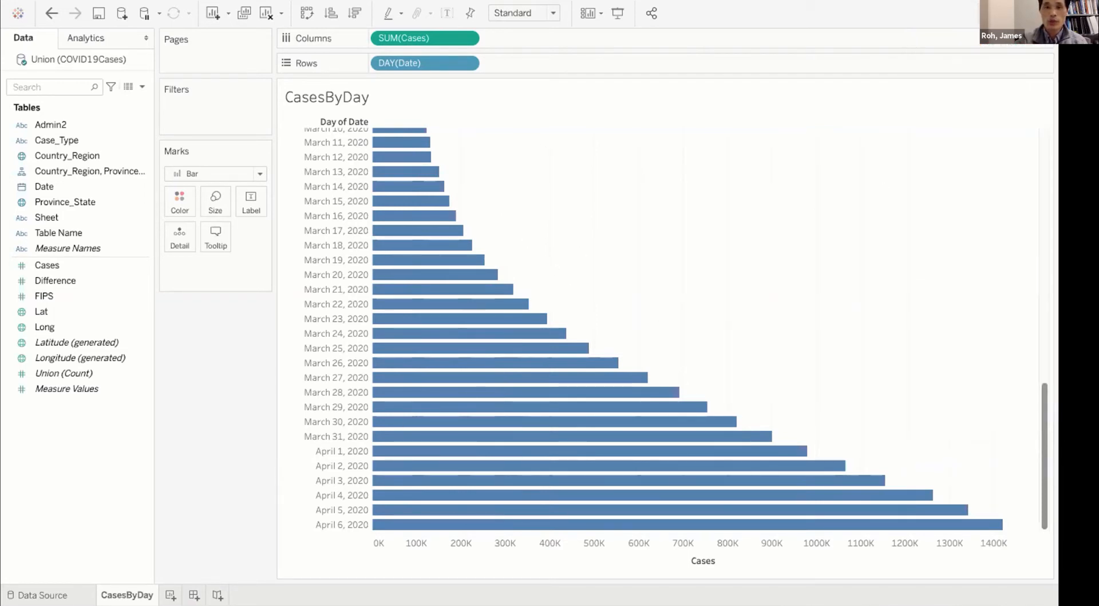
# Try the Automatic, Bar, Line and Area mark types on the daily cases chart
pyautogui.click(257, 174)
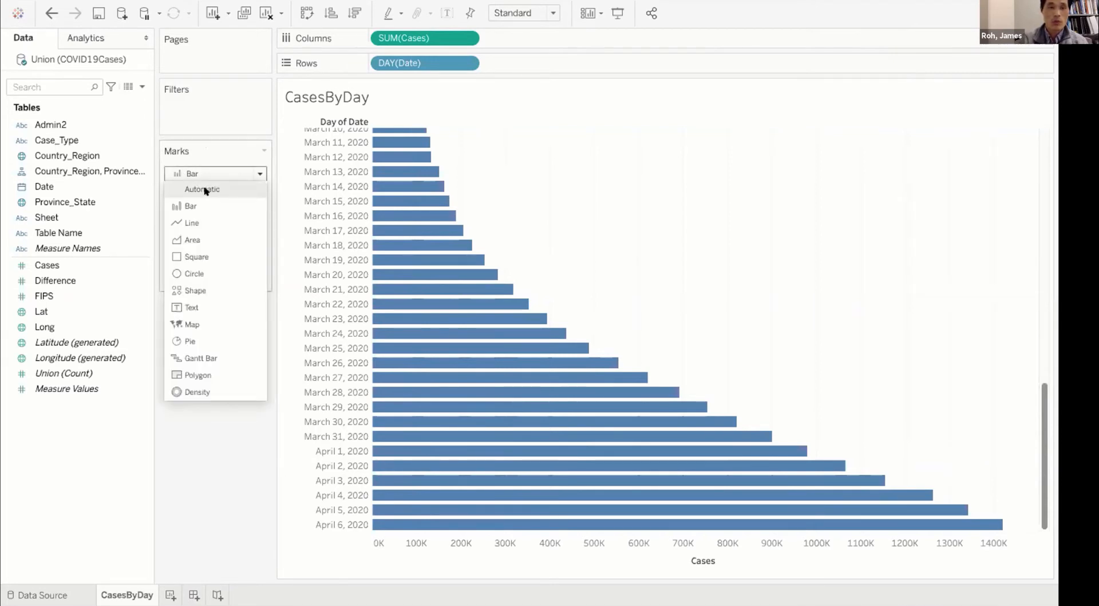
pyautogui.click(205, 189)
pyautogui.click(257, 172)
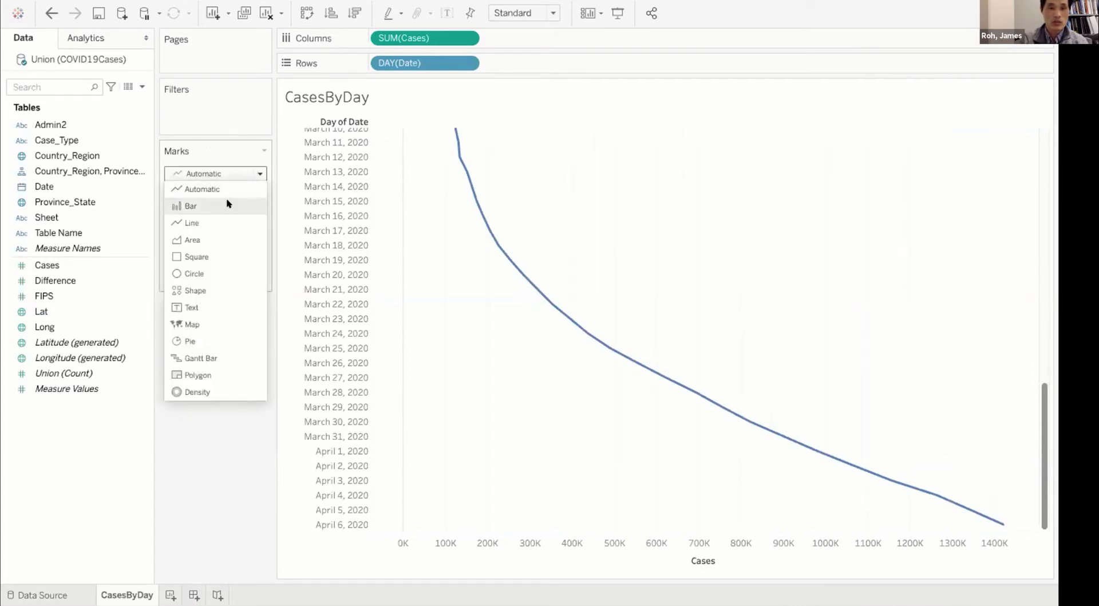
pyautogui.click(228, 205)
pyautogui.click(257, 173)
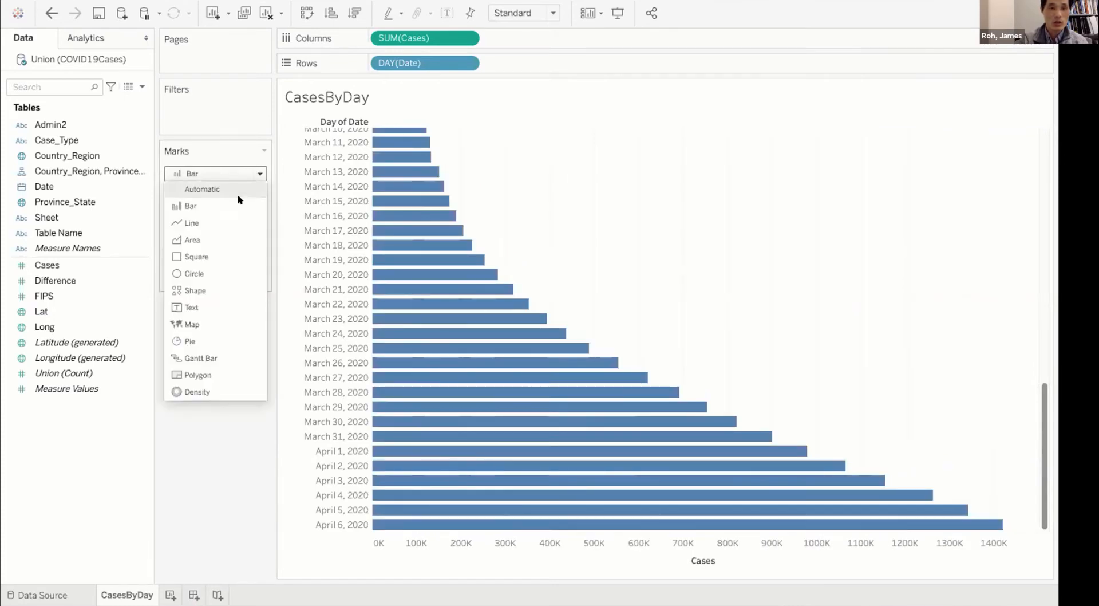
pyautogui.click(228, 223)
pyautogui.click(258, 172)
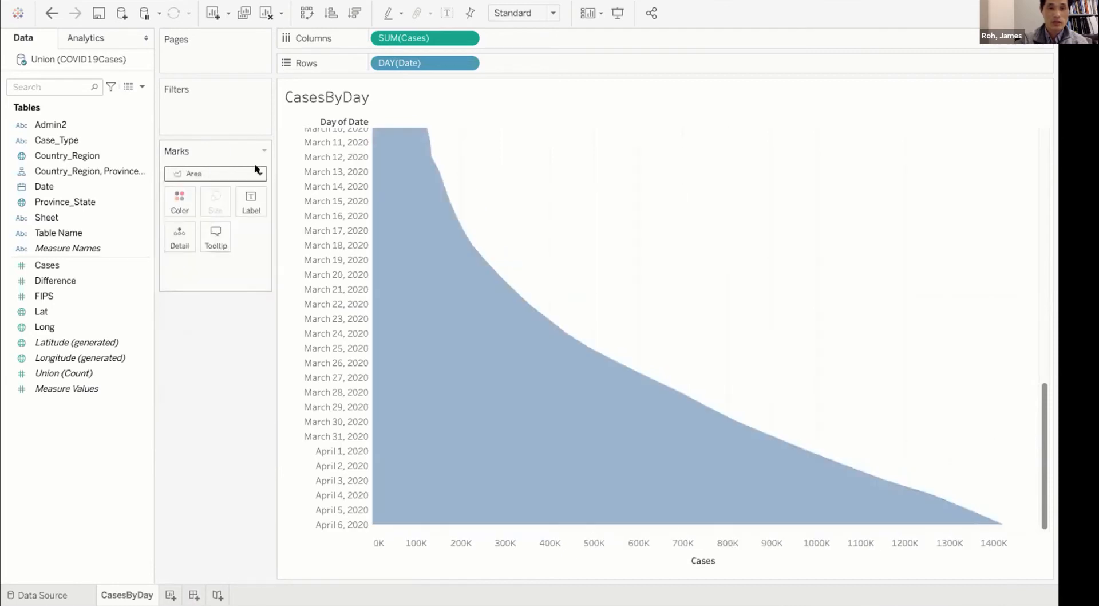
# Try the Square, Circle and Shape mark types on the daily cases chart
pyautogui.click(258, 173)
pyautogui.click(218, 257)
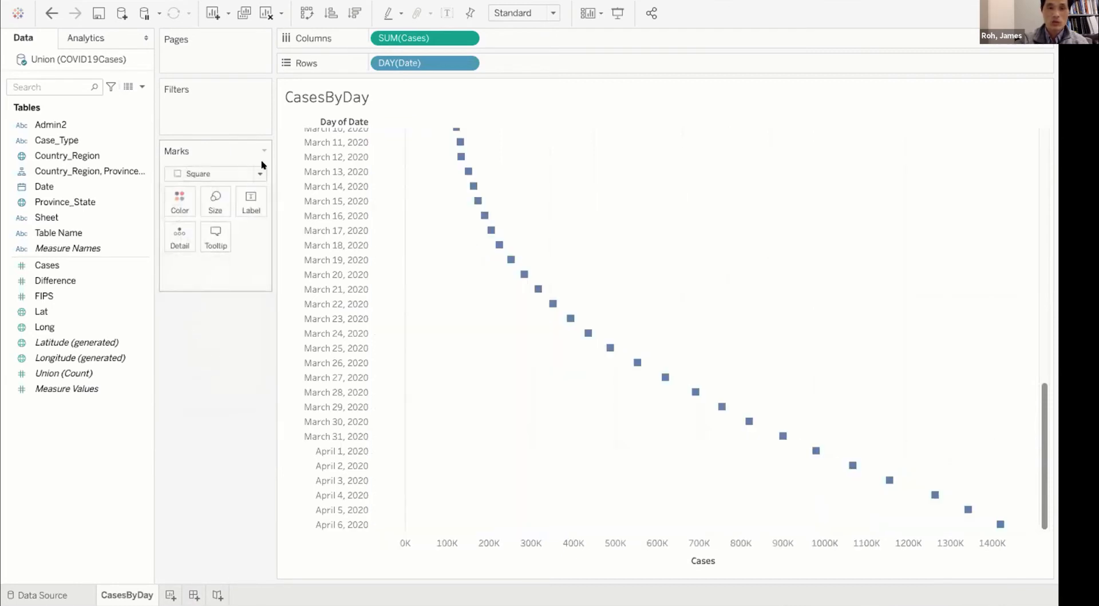
pyautogui.click(259, 174)
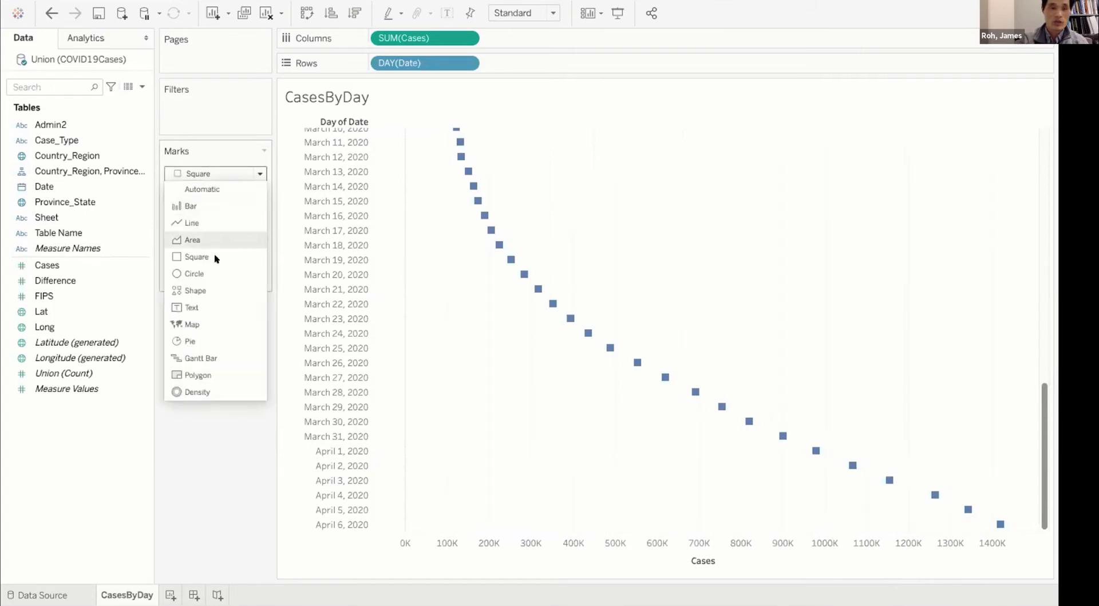
pyautogui.click(212, 272)
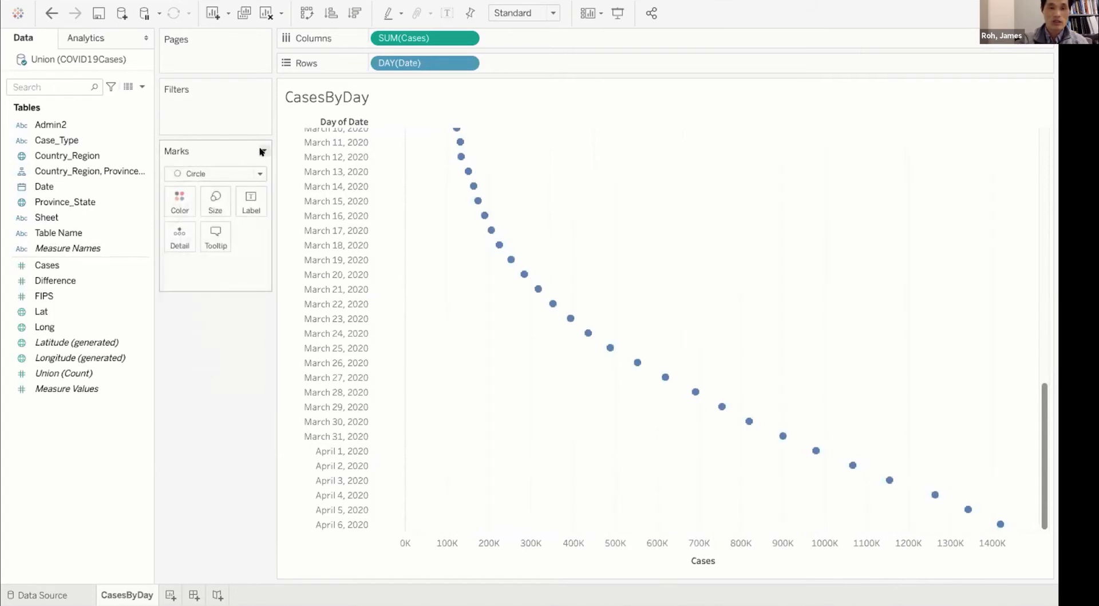
pyautogui.click(259, 173)
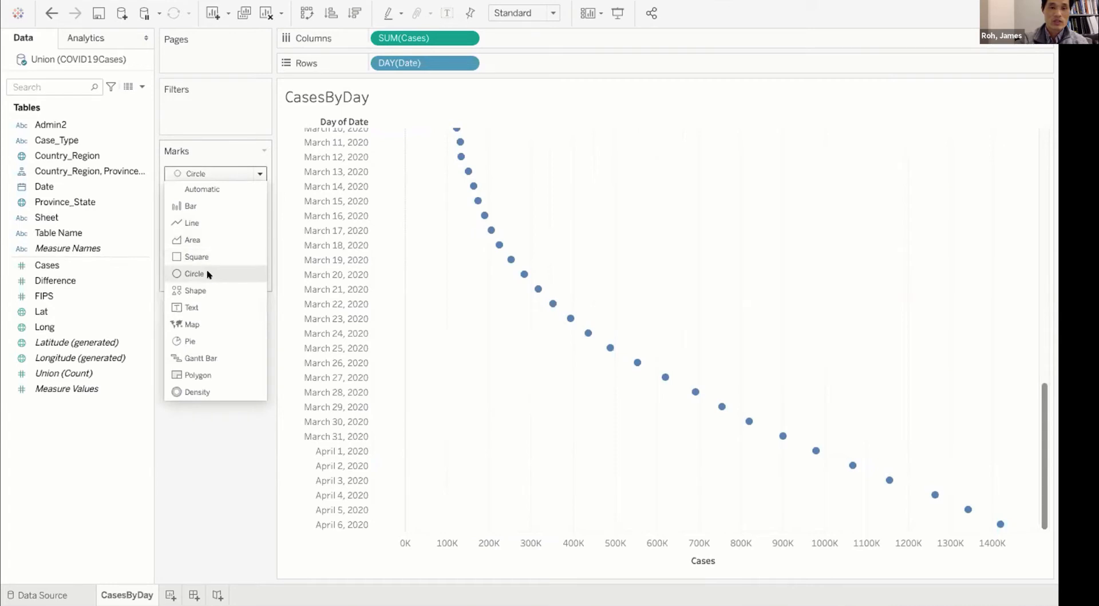
pyautogui.click(246, 173)
pyautogui.click(256, 172)
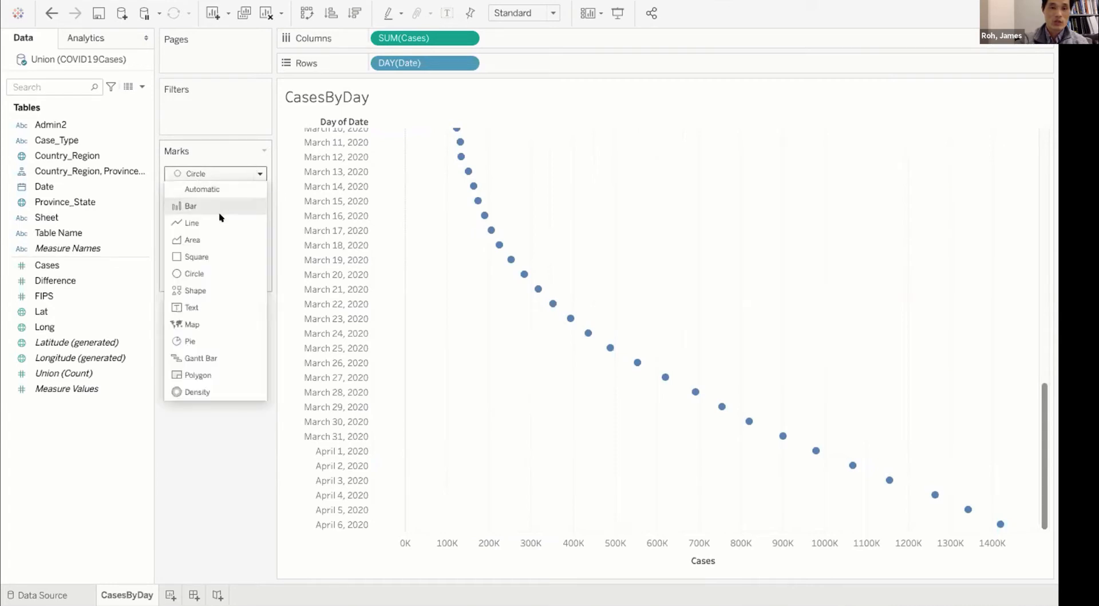
pyautogui.click(199, 290)
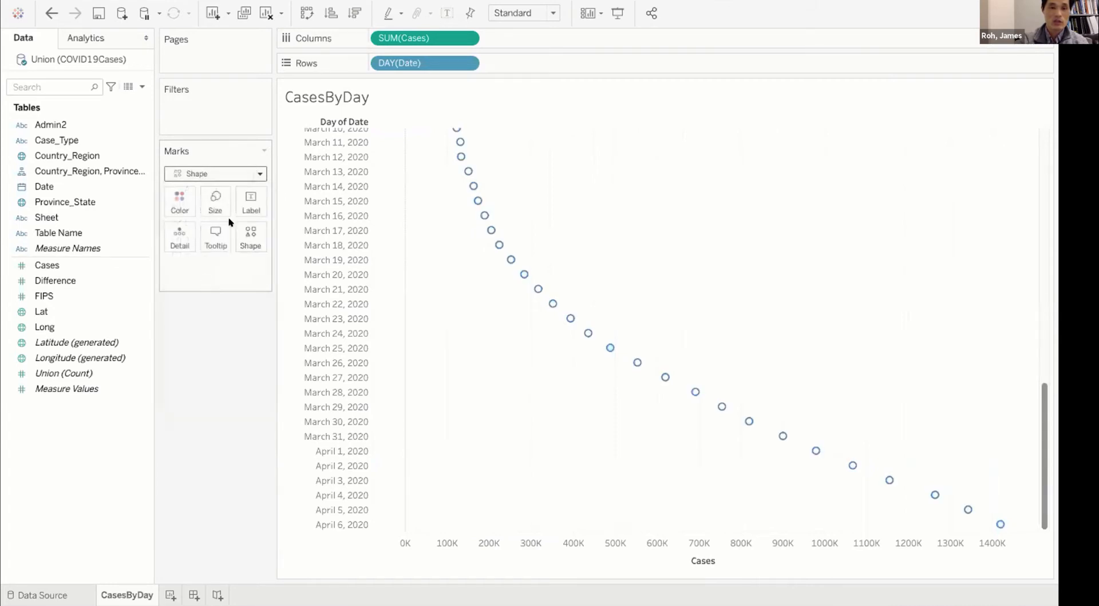
# Try the Gantt Bar and Polygon mark types on the daily cases chart
pyautogui.click(257, 174)
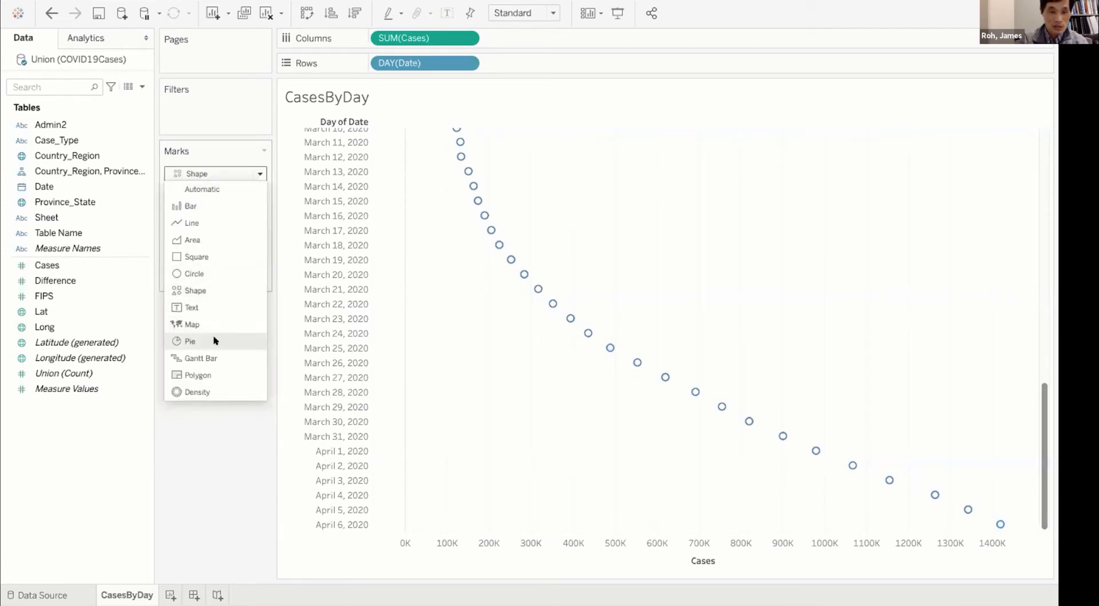
pyautogui.click(214, 357)
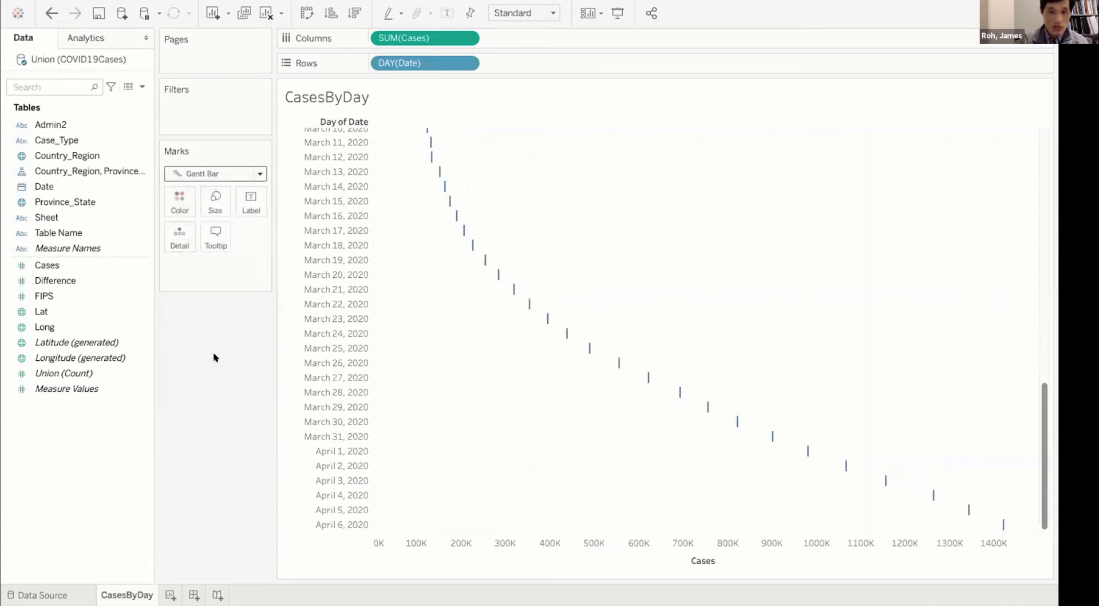
pyautogui.click(257, 175)
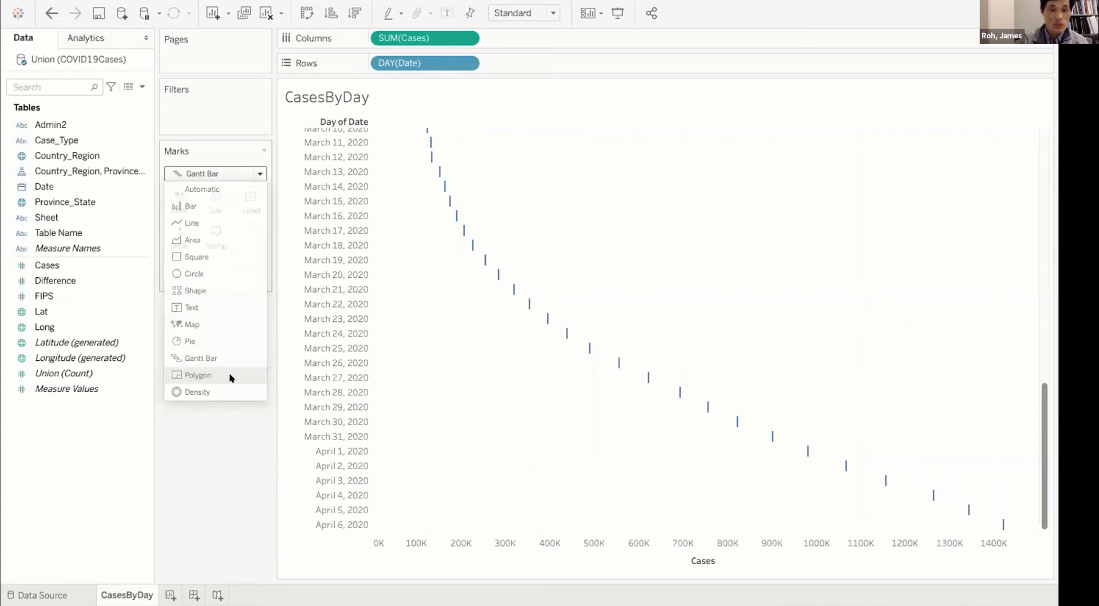
pyautogui.click(231, 377)
# Try the Density mark type on the daily cases chart and set the marks back to Bar
pyautogui.click(257, 174)
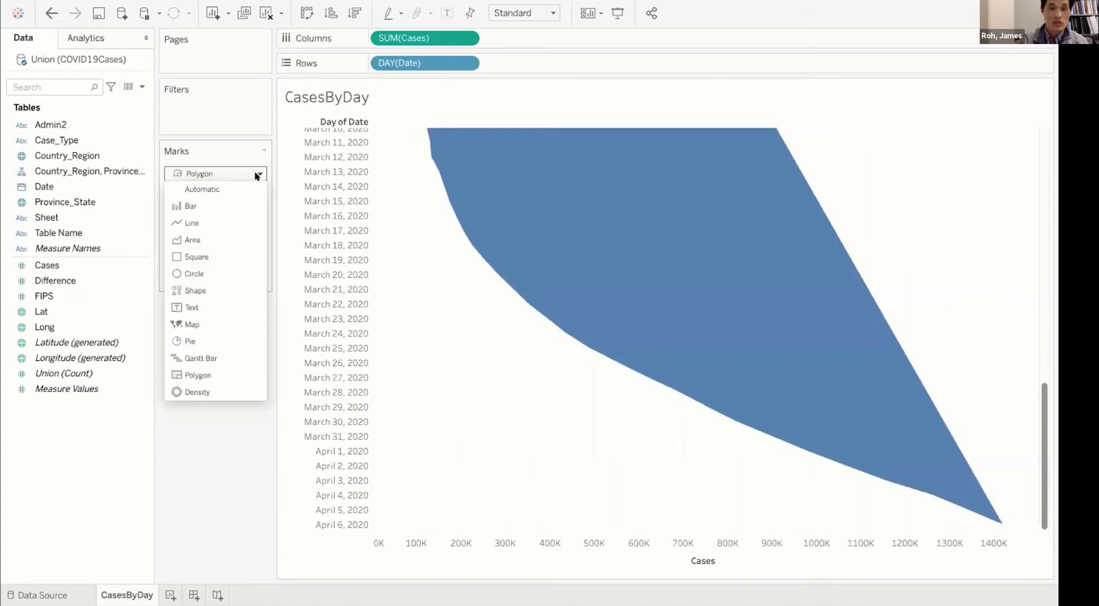
pyautogui.click(220, 390)
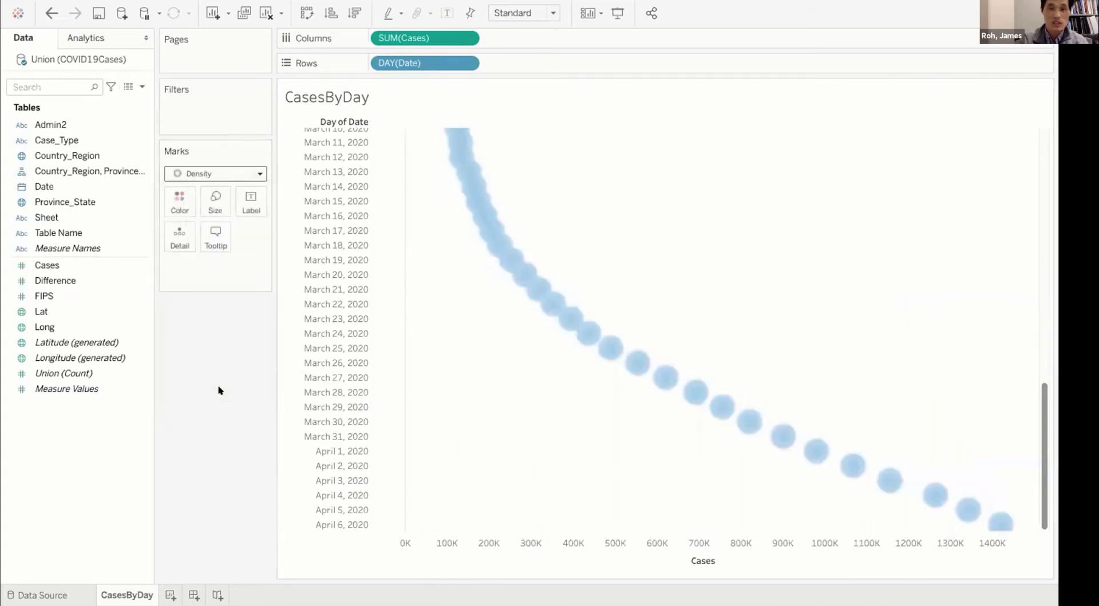
pyautogui.click(261, 172)
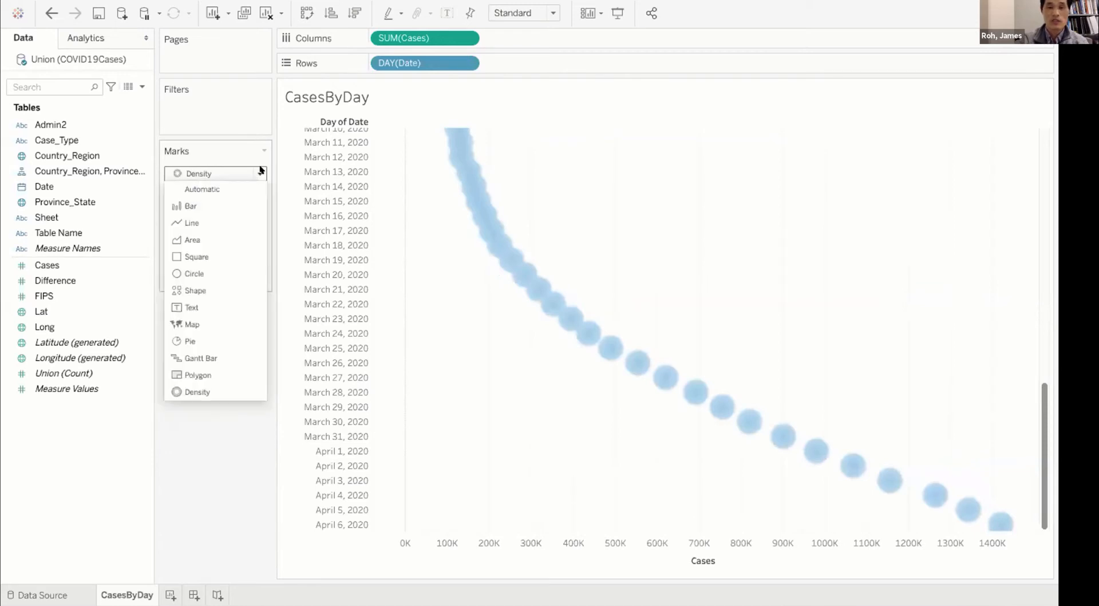
pyautogui.click(244, 205)
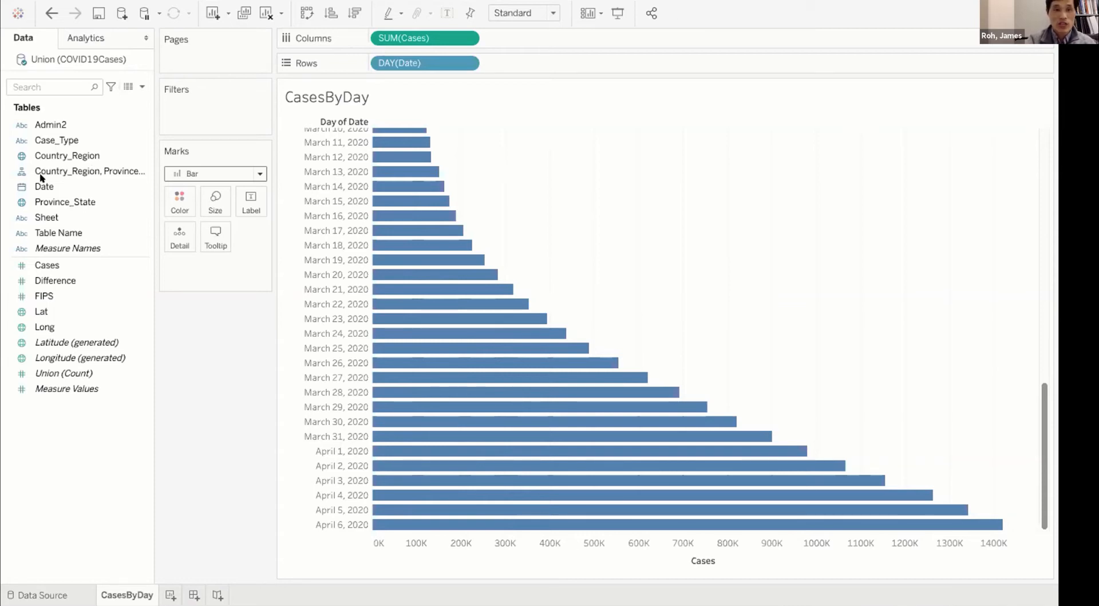
# Swap the rows and columns so the days run along the horizontal axis and cases along the vertical axis
pyautogui.click(61, 141)
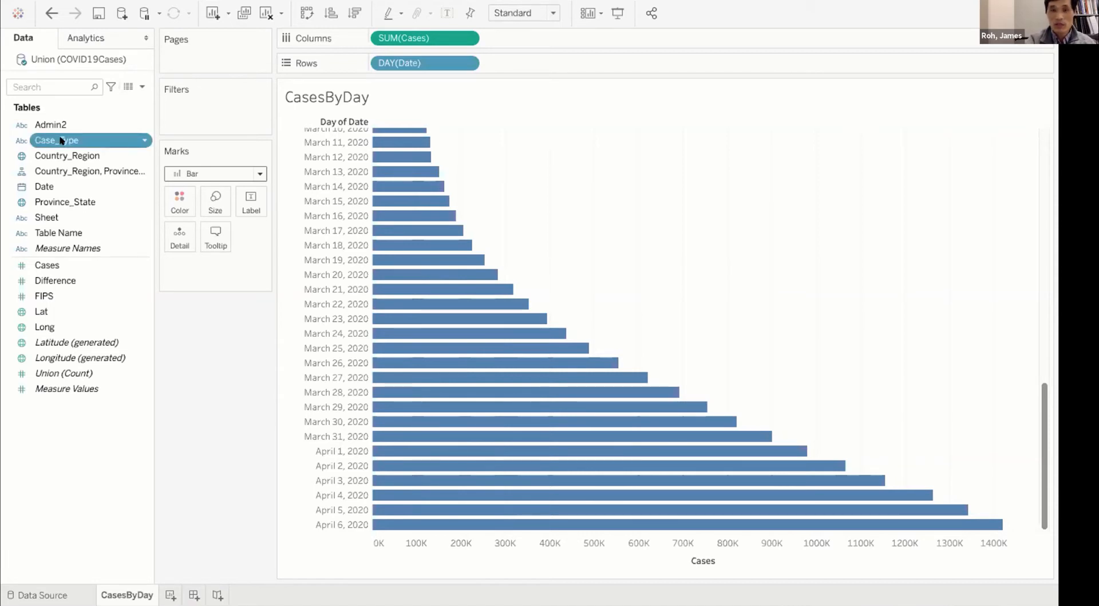
pyautogui.click(61, 141)
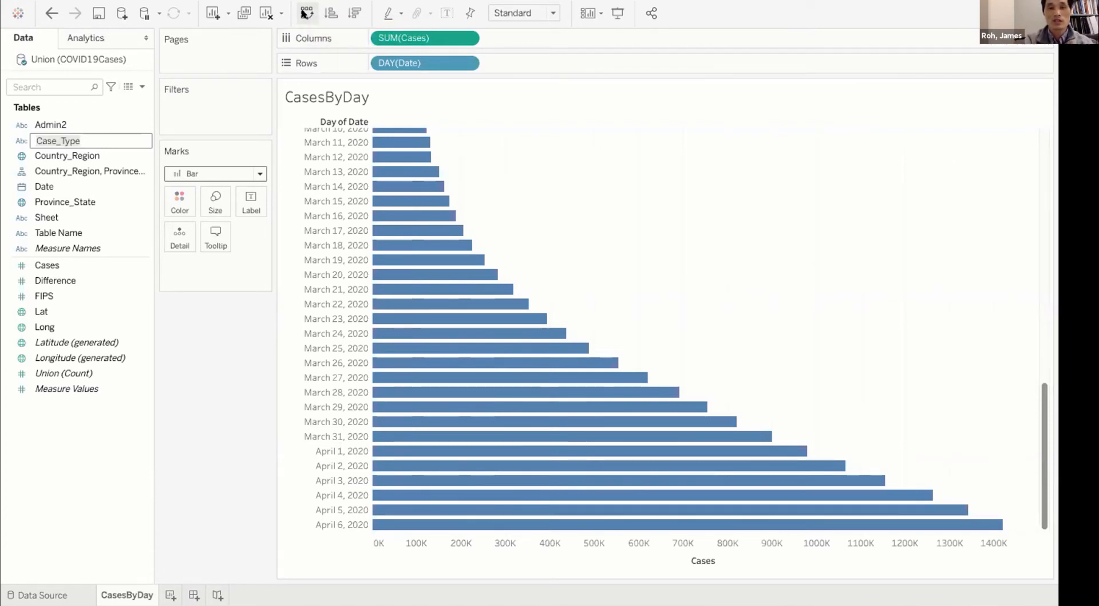
pyautogui.click(305, 13)
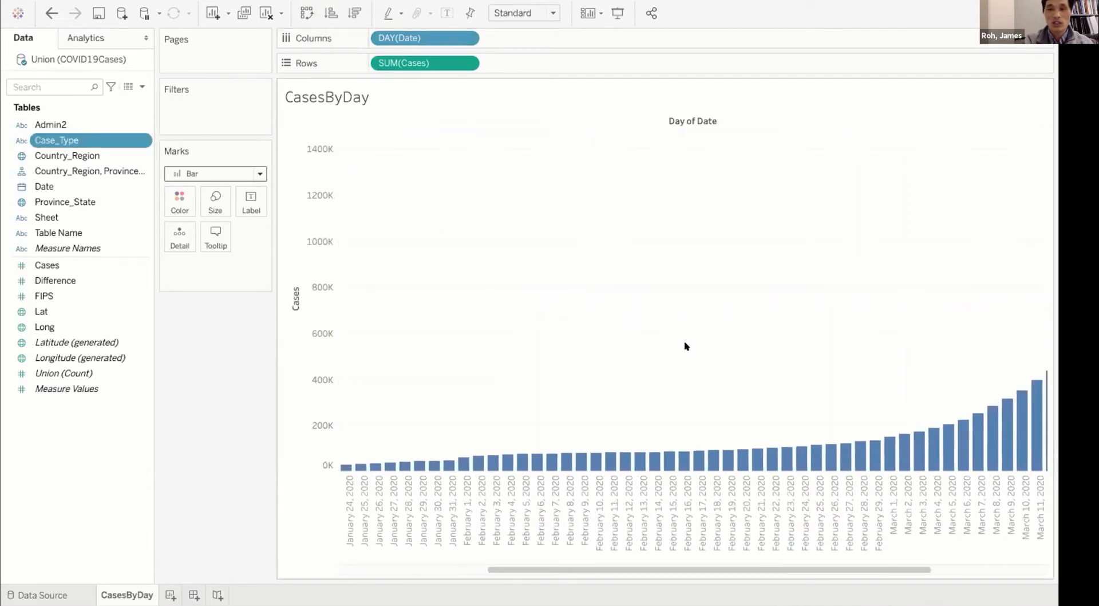
pyautogui.hscroll(-8, 687, 346)
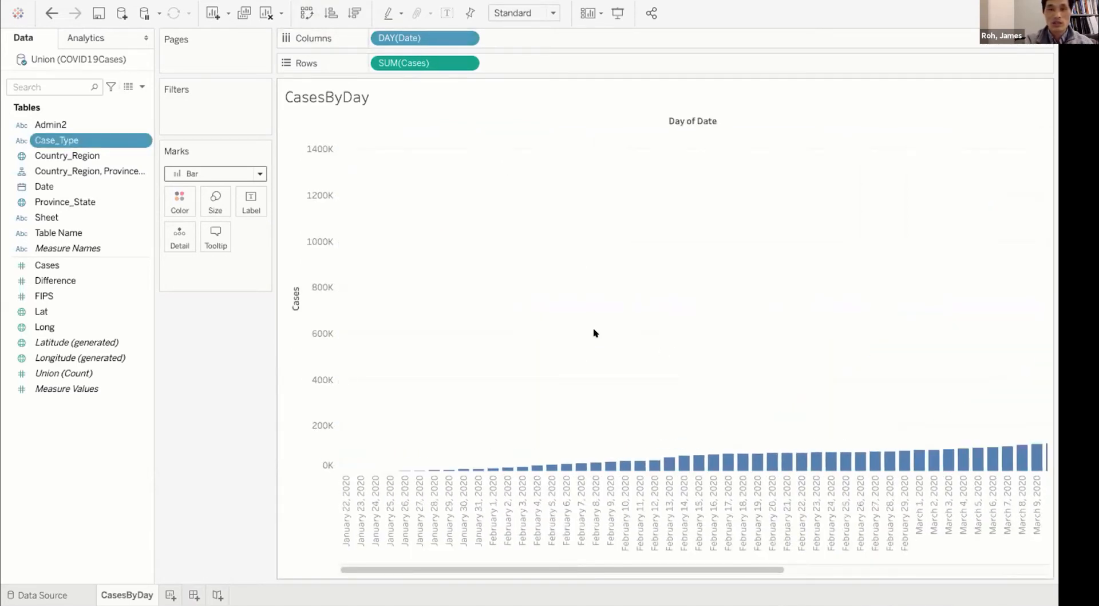
pyautogui.click(303, 12)
pyautogui.click(303, 13)
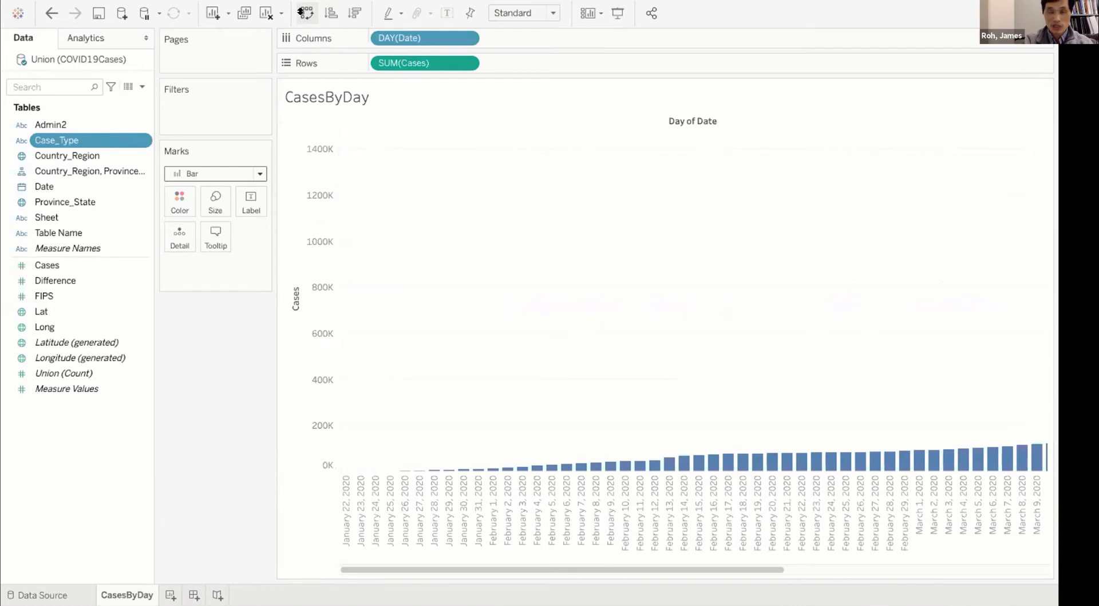
pyautogui.moveTo(596, 568); pyautogui.dragTo(589, 602)
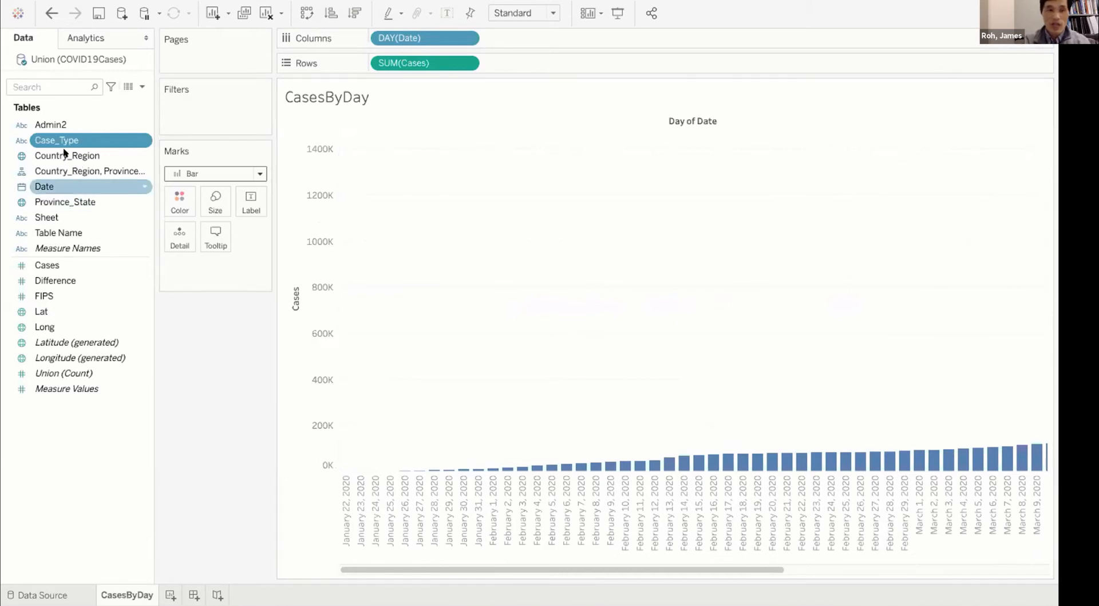
# Split the columns by Case_Type, placed before DAY(Date), and review the confirmed and deaths bars
pyautogui.moveTo(55, 142); pyautogui.dragTo(369, 38)
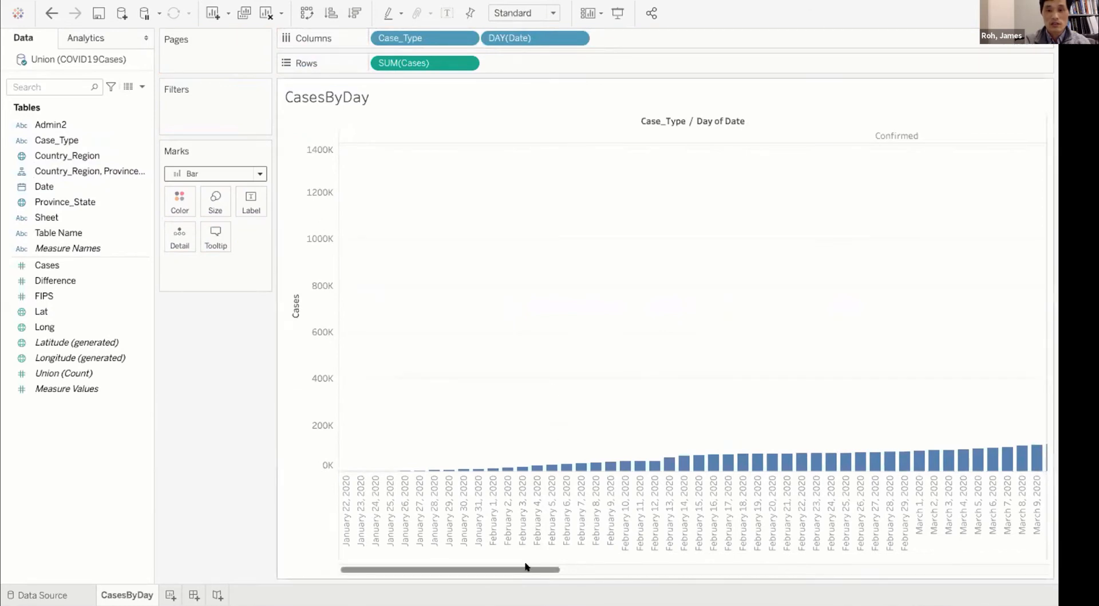
pyautogui.moveTo(525, 568); pyautogui.dragTo(1016, 558)
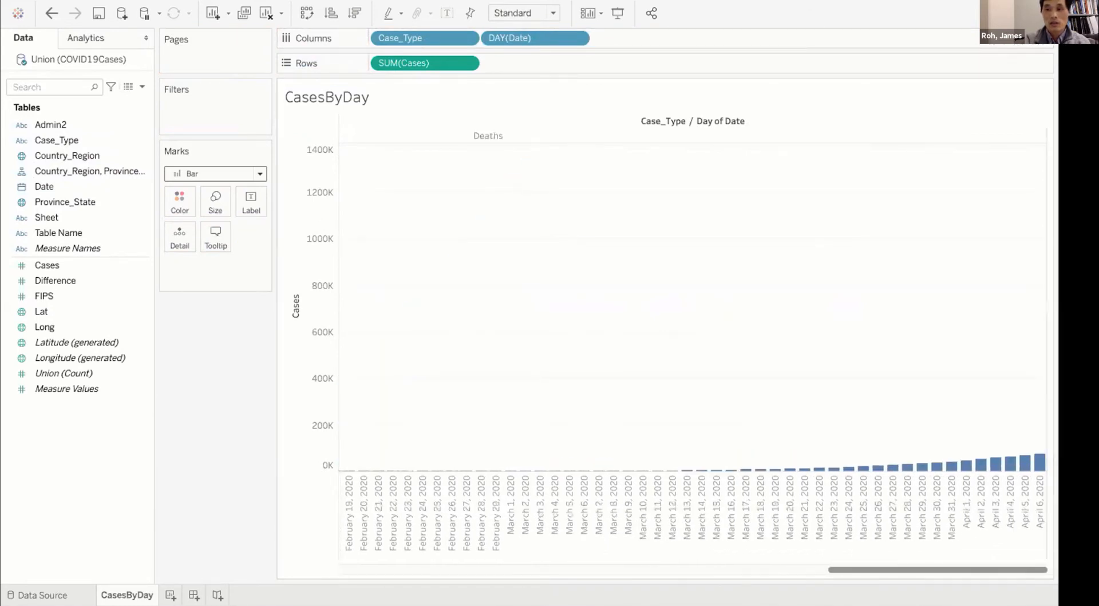
pyautogui.moveTo(571, 534); pyautogui.dragTo(457, 587)
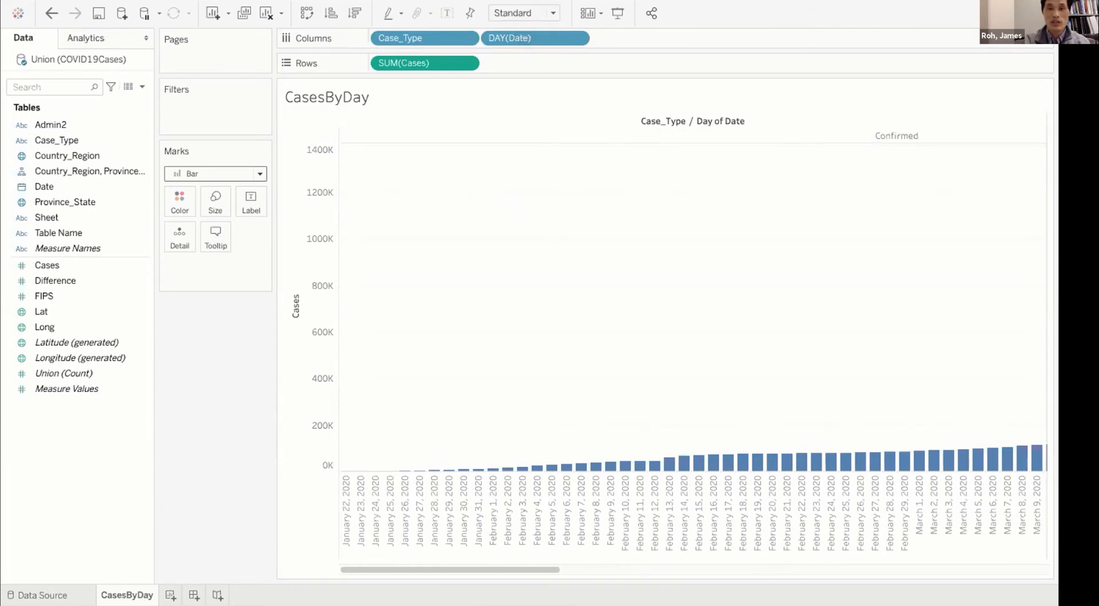
# Fit the chart to Entire View and inspect the last bars of the Deaths pane
pyautogui.click(550, 12)
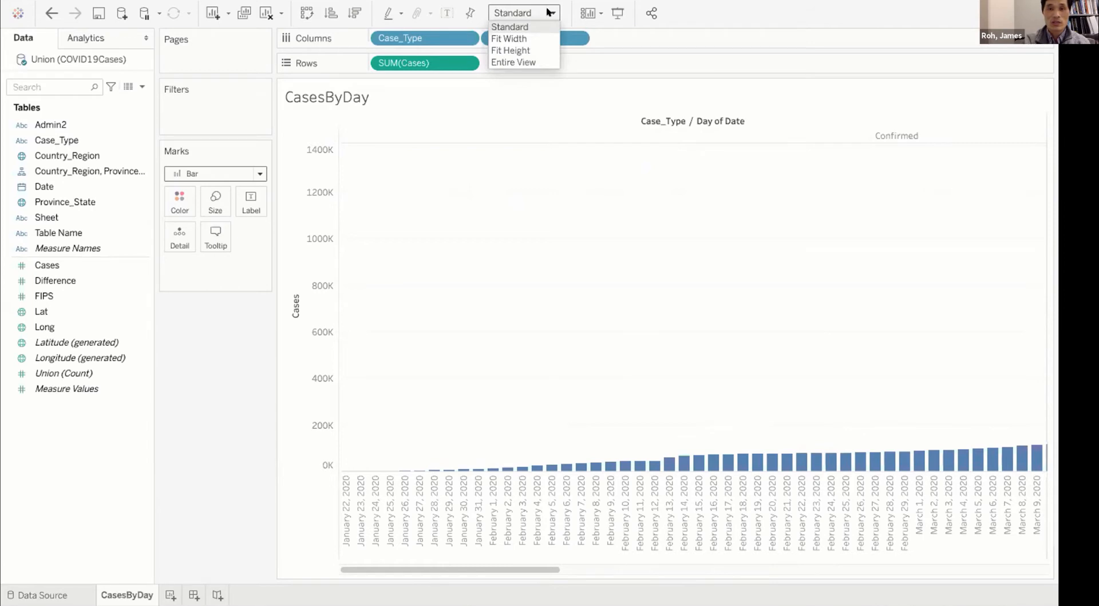
pyautogui.click(507, 62)
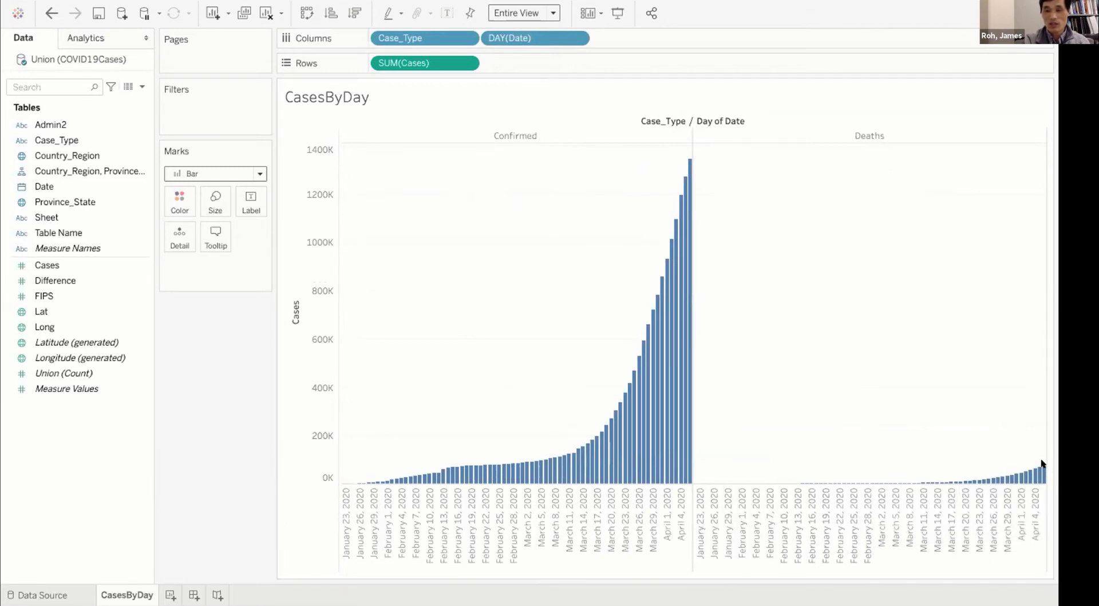
pyautogui.moveTo(1037, 467)
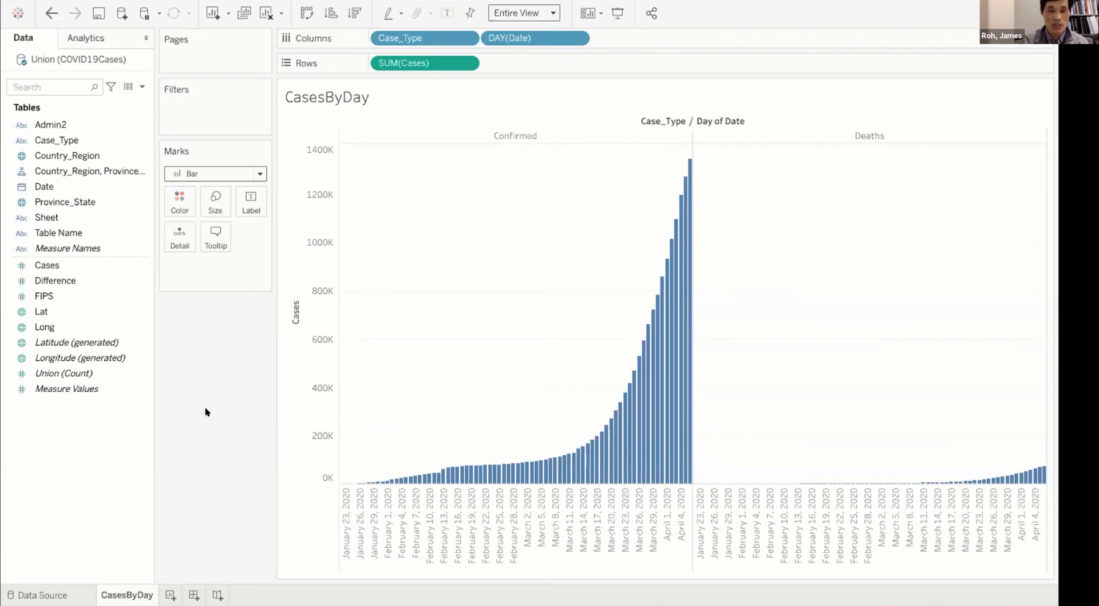
# Color the bars by Case_Type and assign purple from the Automatic palette to Deaths
pyautogui.click(54, 139)
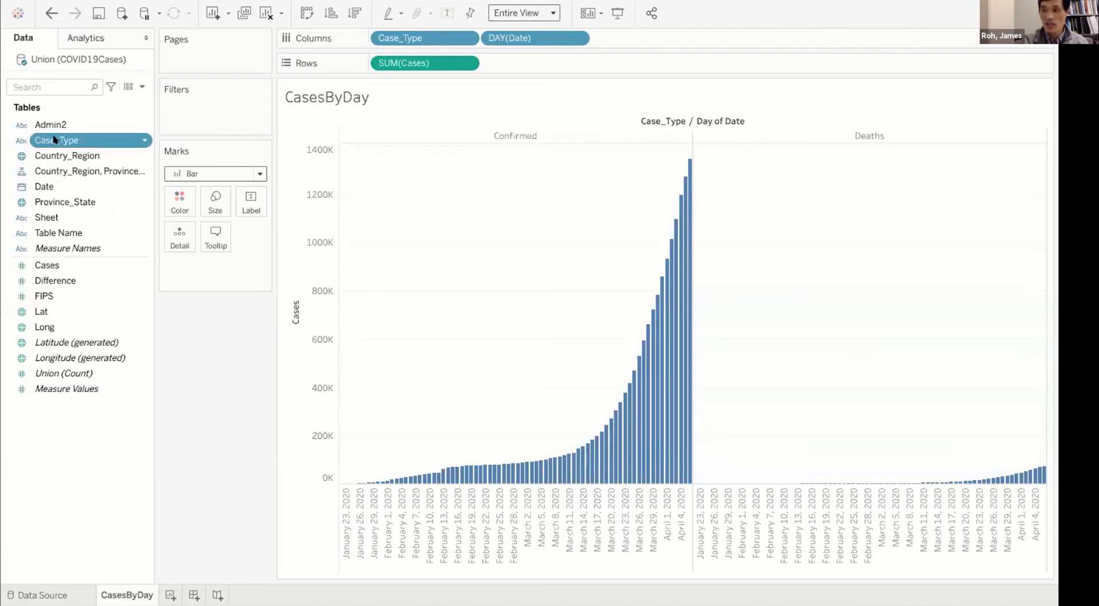
pyautogui.moveTo(60, 136); pyautogui.dragTo(169, 199)
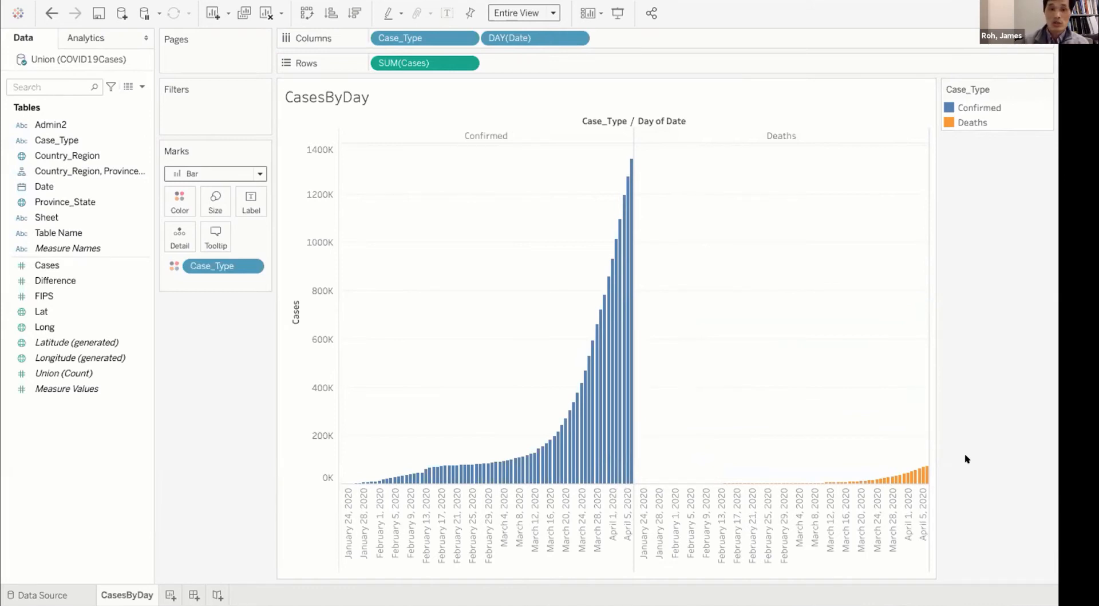
pyautogui.click(179, 200)
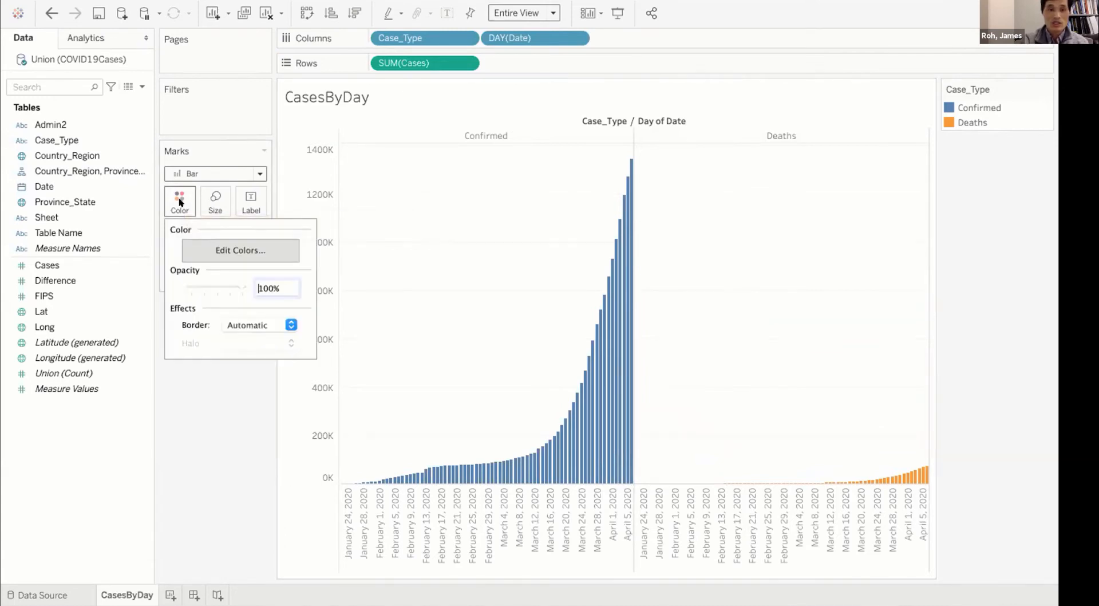
pyautogui.click(219, 248)
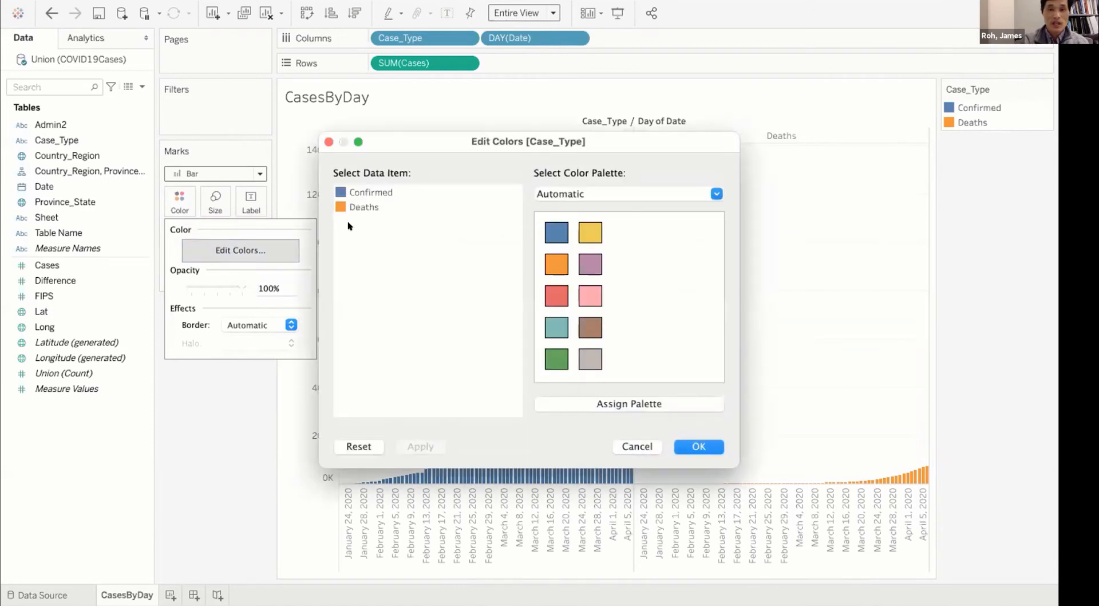
pyautogui.click(358, 205)
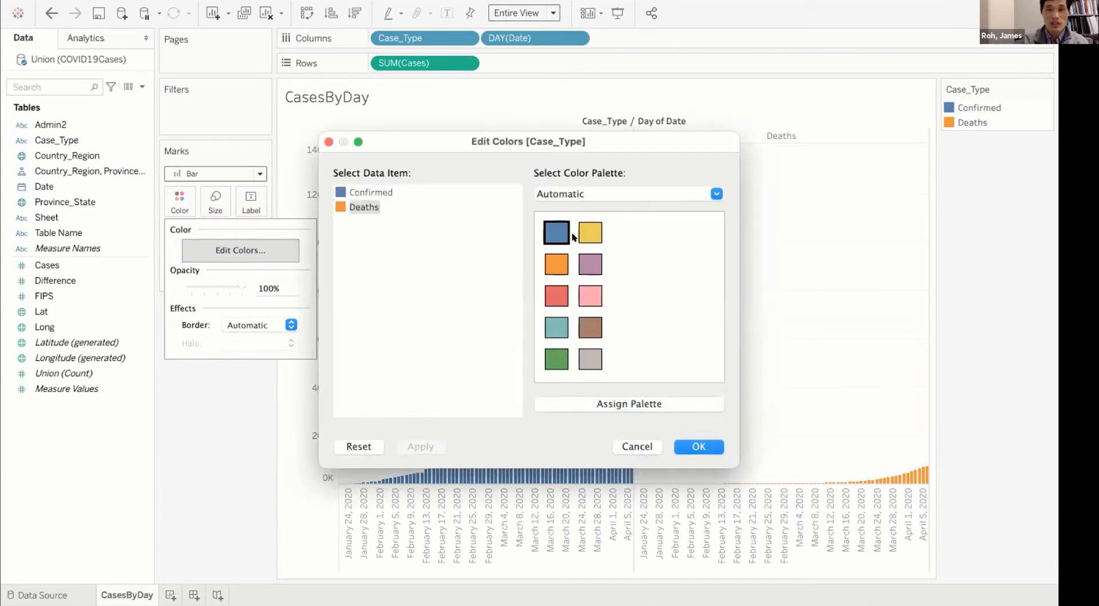
pyautogui.click(596, 261)
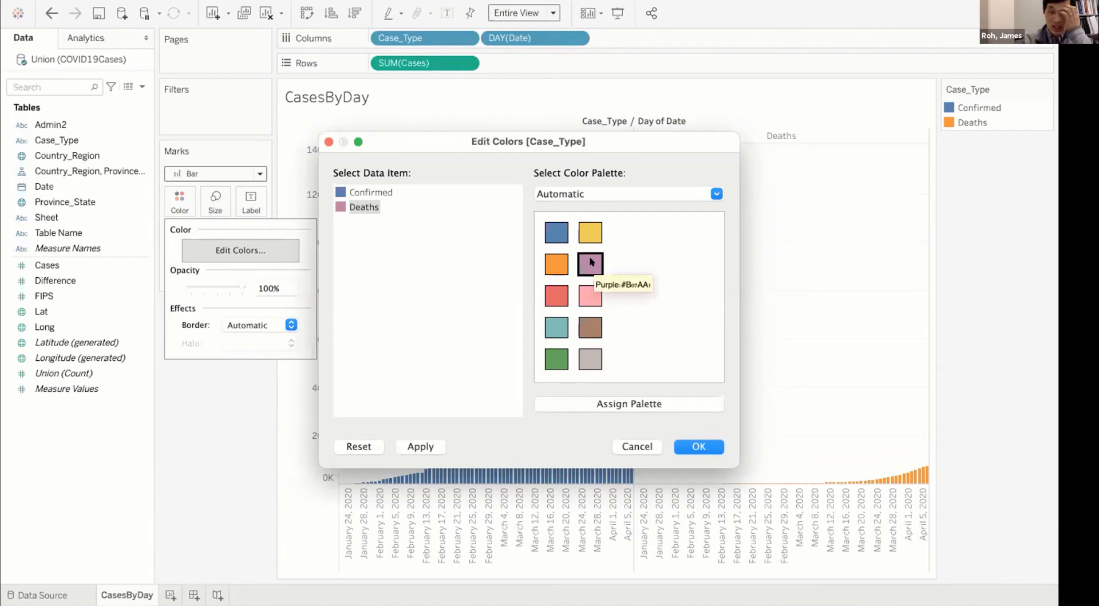
pyautogui.click(697, 446)
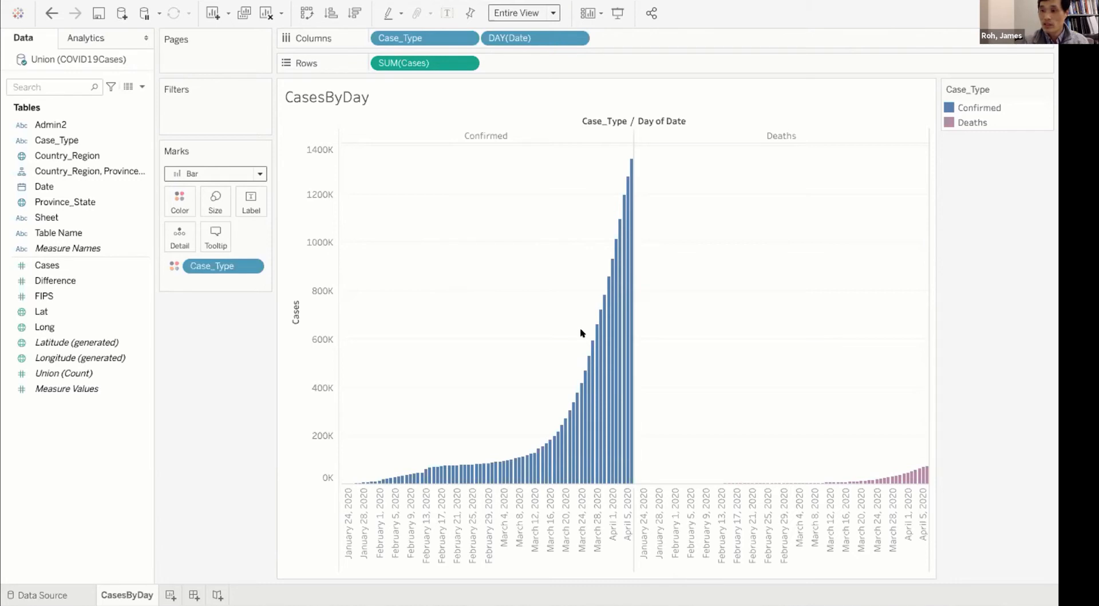
# Hide the date header beneath the bars and clear the selection in the chart
pyautogui.click(468, 518)
pyautogui.rightClick(417, 513)
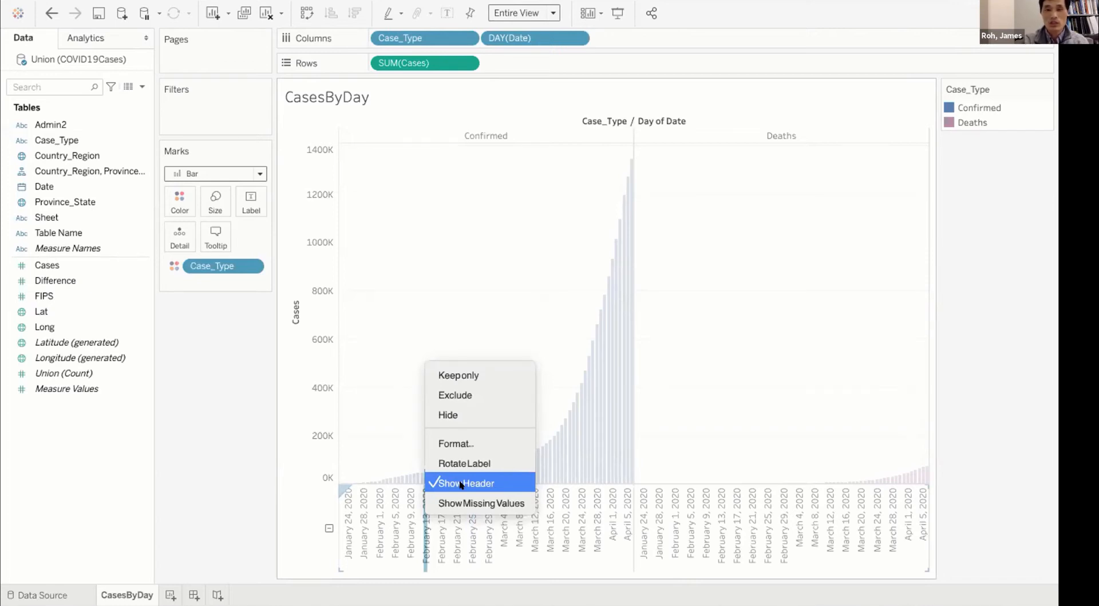
pyautogui.click(462, 484)
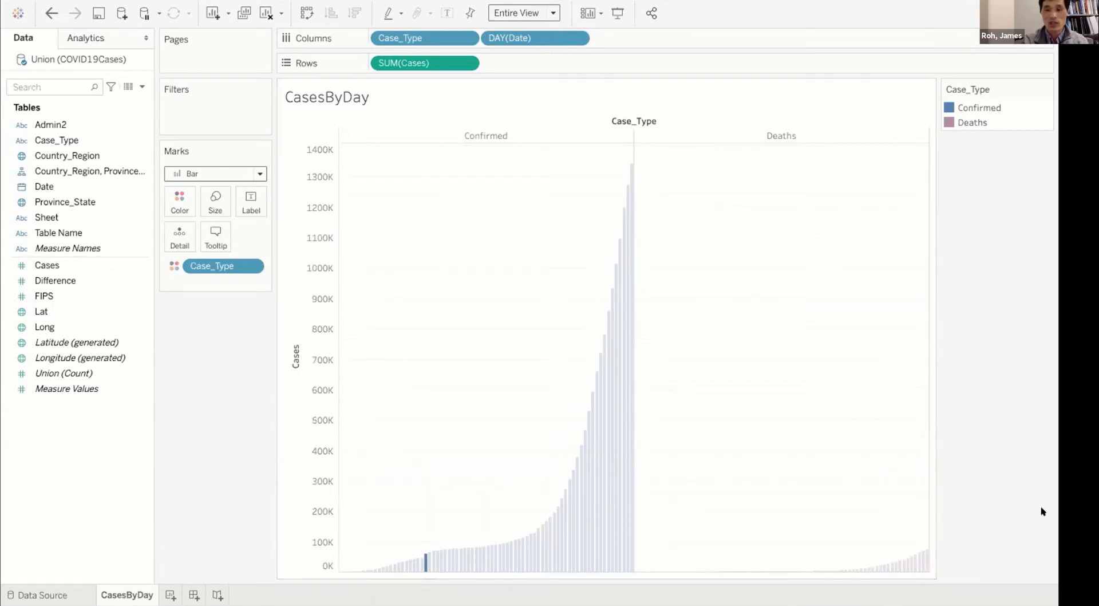
pyautogui.click(1003, 475)
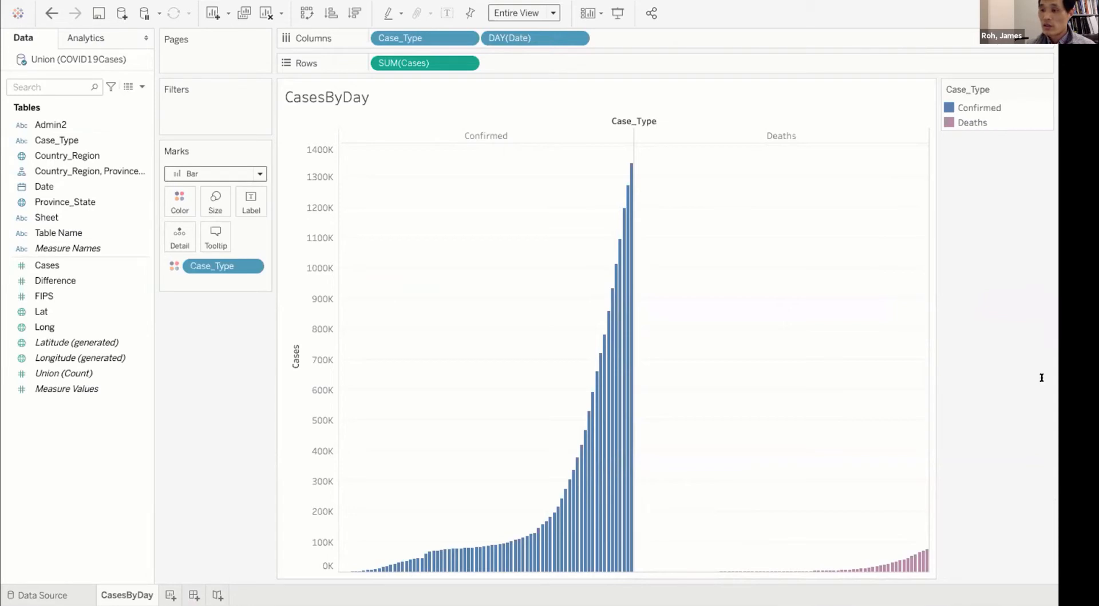
# Hide the Case_Type field label above the columns
pyautogui.rightClick(608, 118)
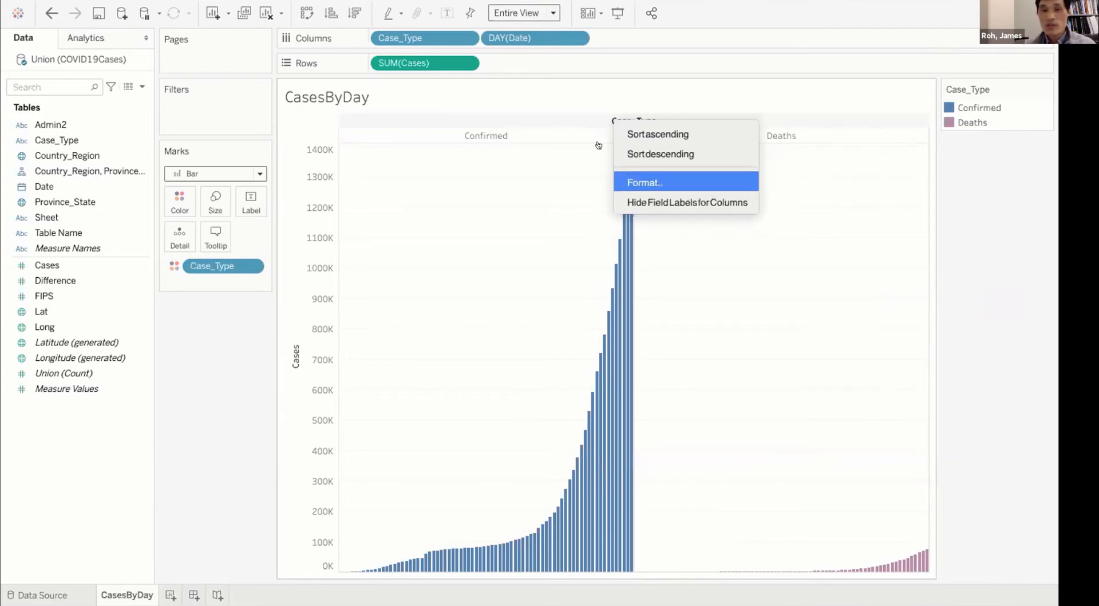
pyautogui.click(589, 76)
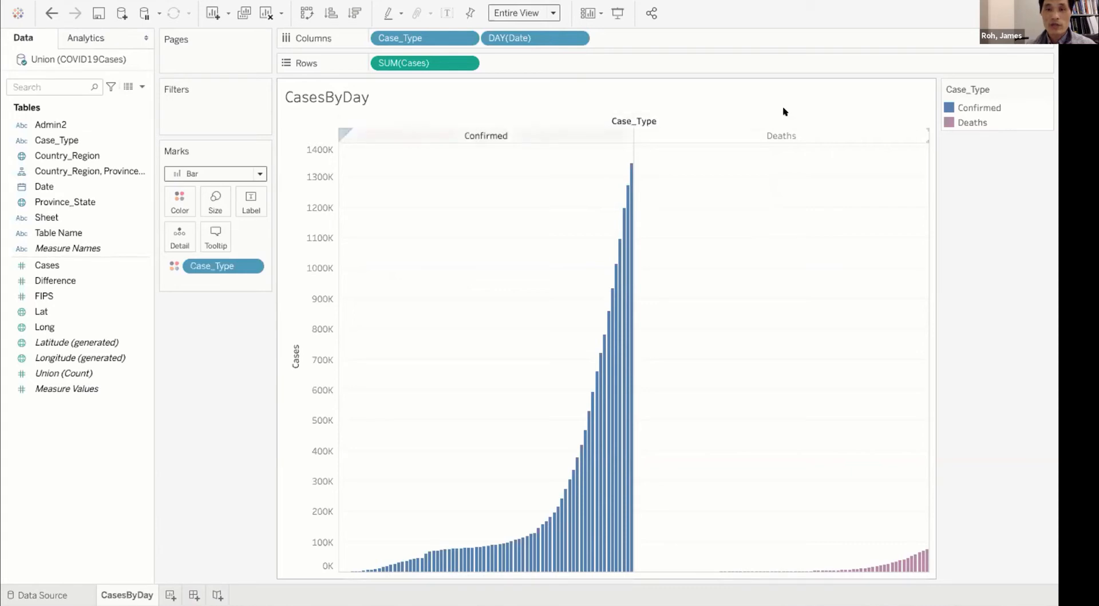
pyautogui.rightClick(631, 121)
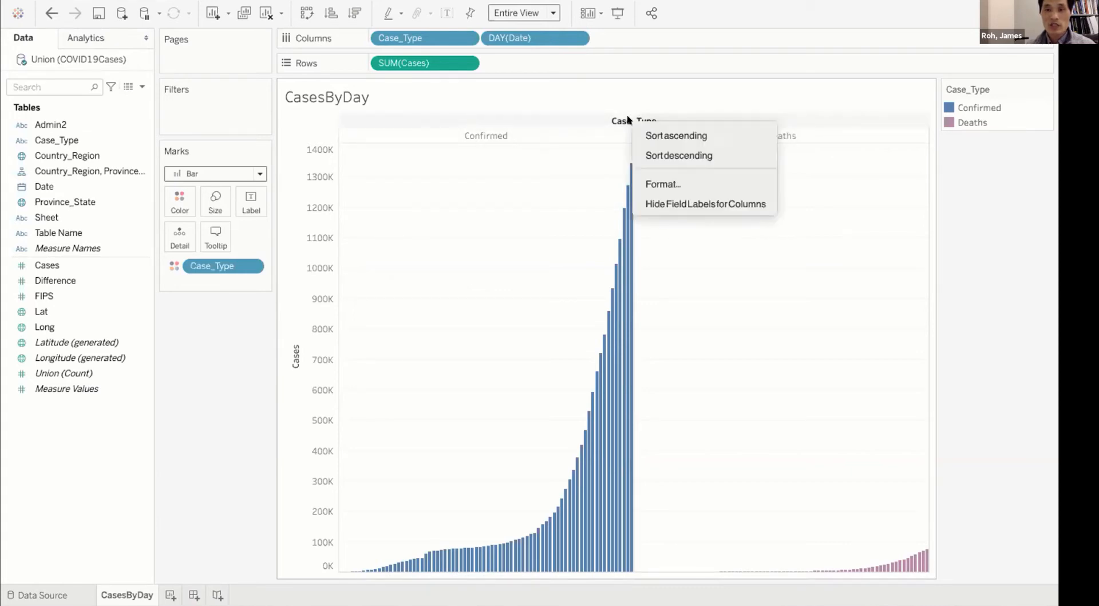
pyautogui.click(654, 202)
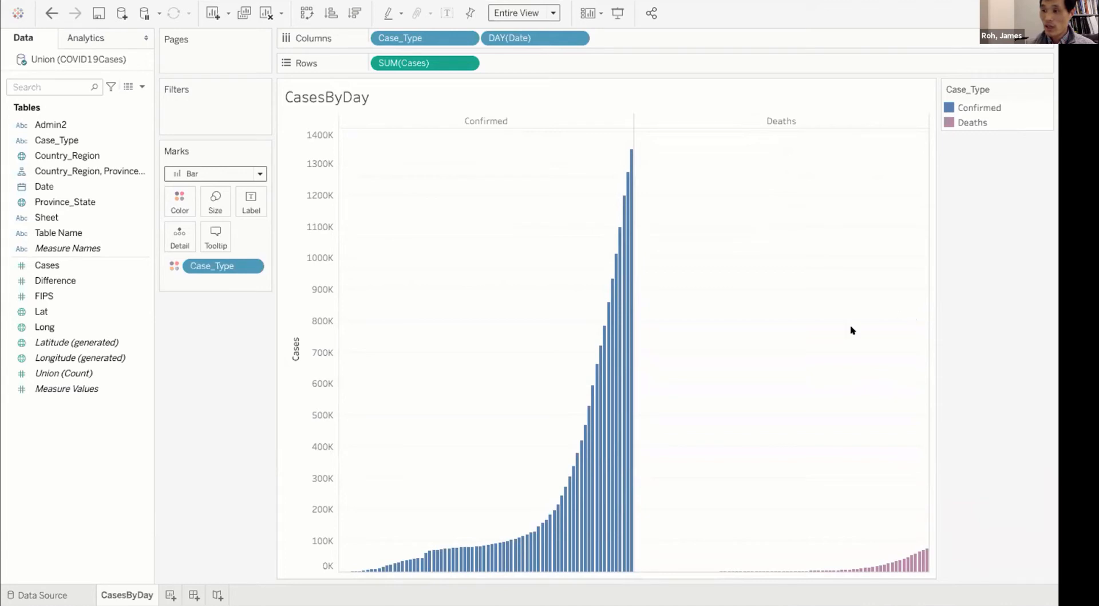
# Add a Country_Region filter to the chart with all countries selected and show its filter control beside the view
pyautogui.click(76, 156)
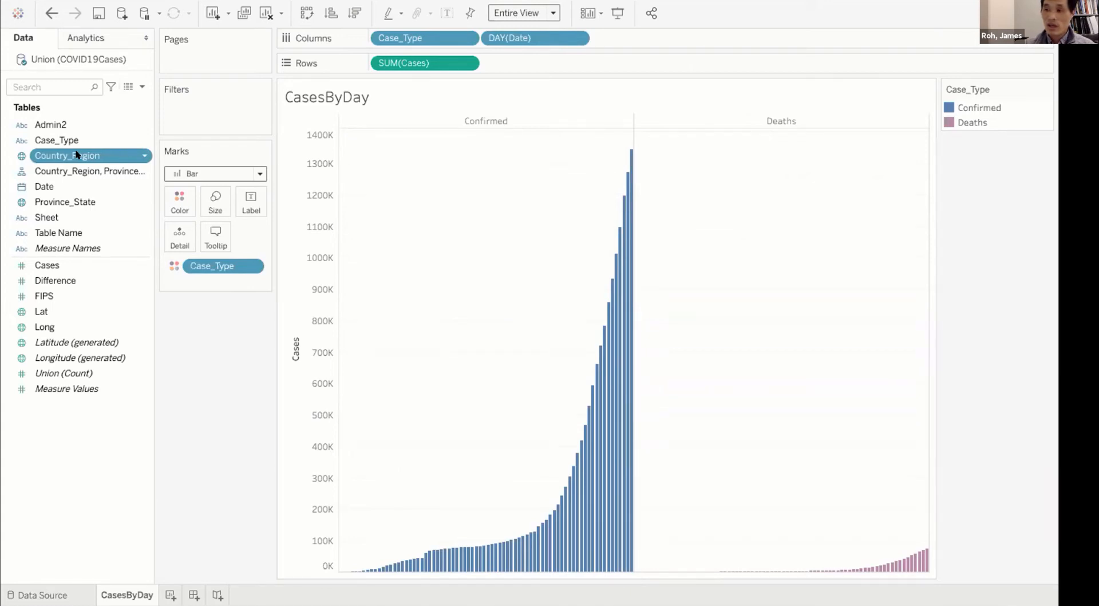
pyautogui.moveTo(76, 155); pyautogui.dragTo(193, 108)
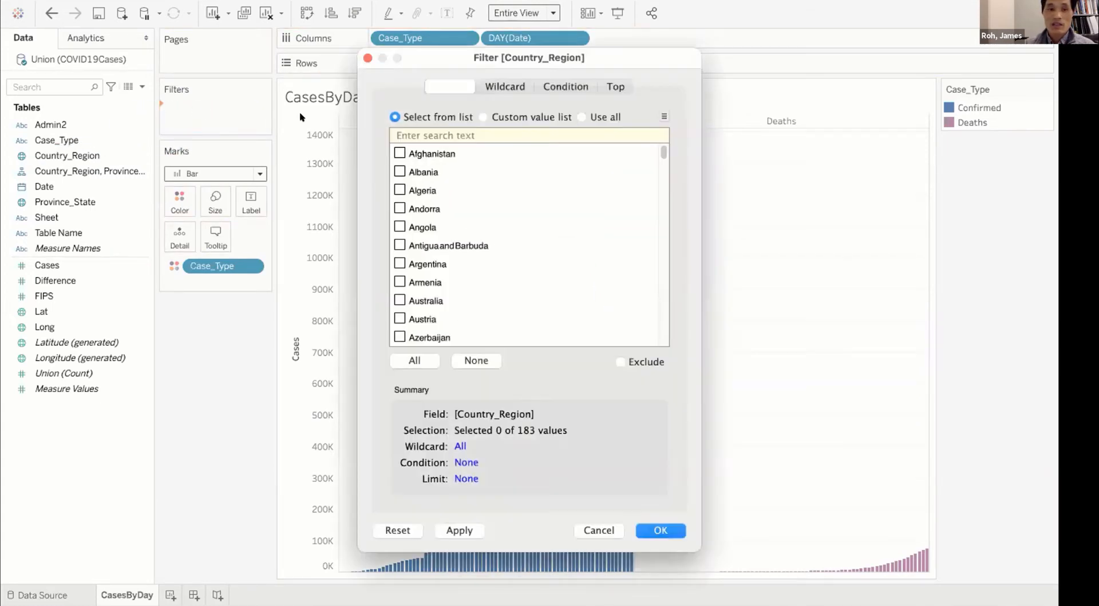
pyautogui.click(416, 362)
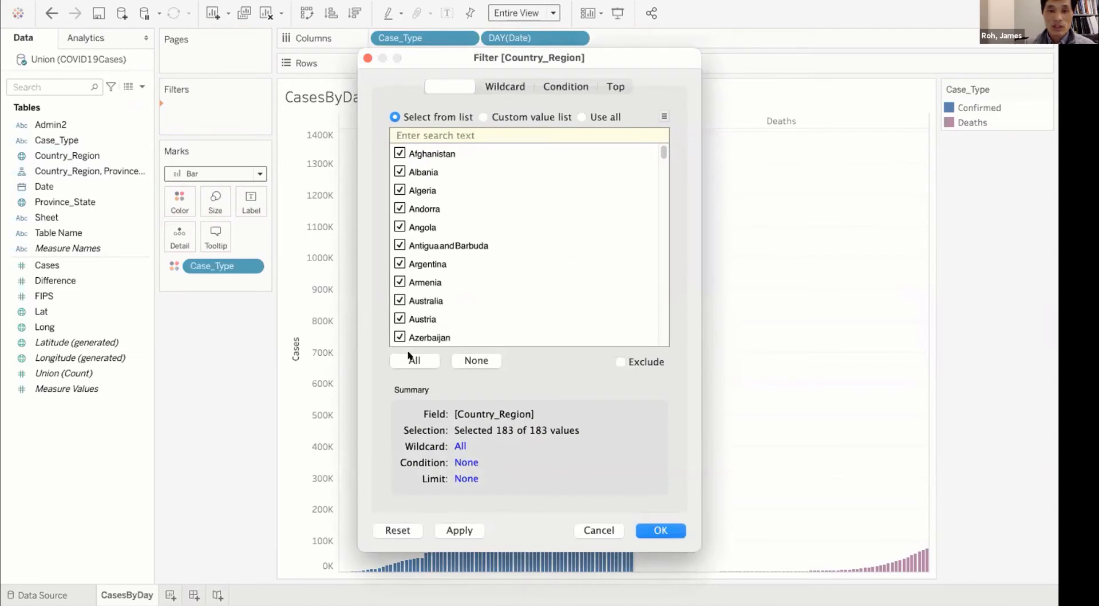
pyautogui.click(660, 530)
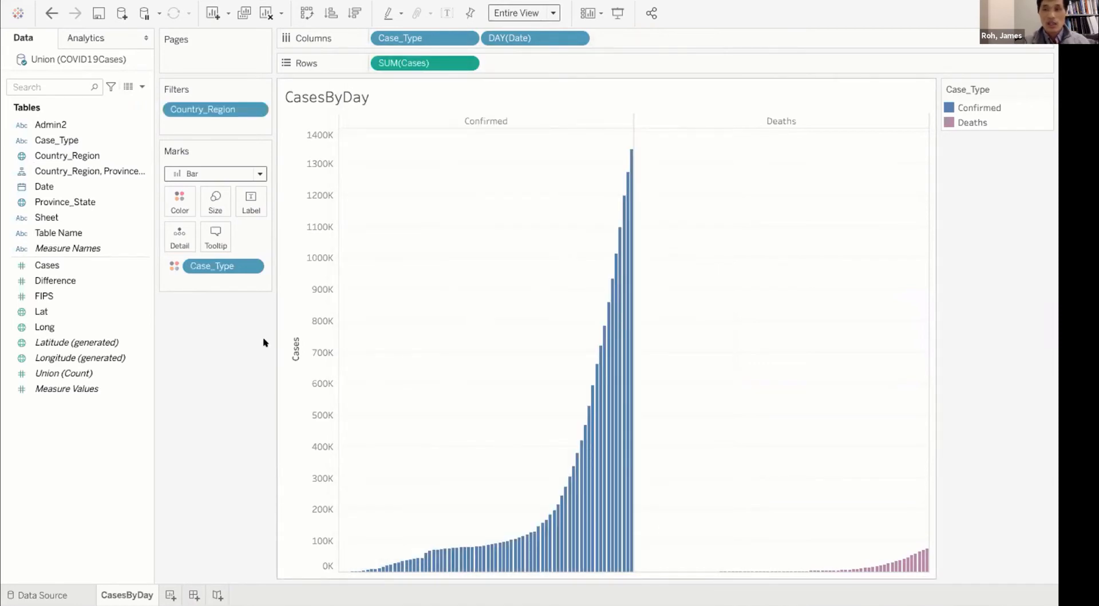
pyautogui.click(252, 109)
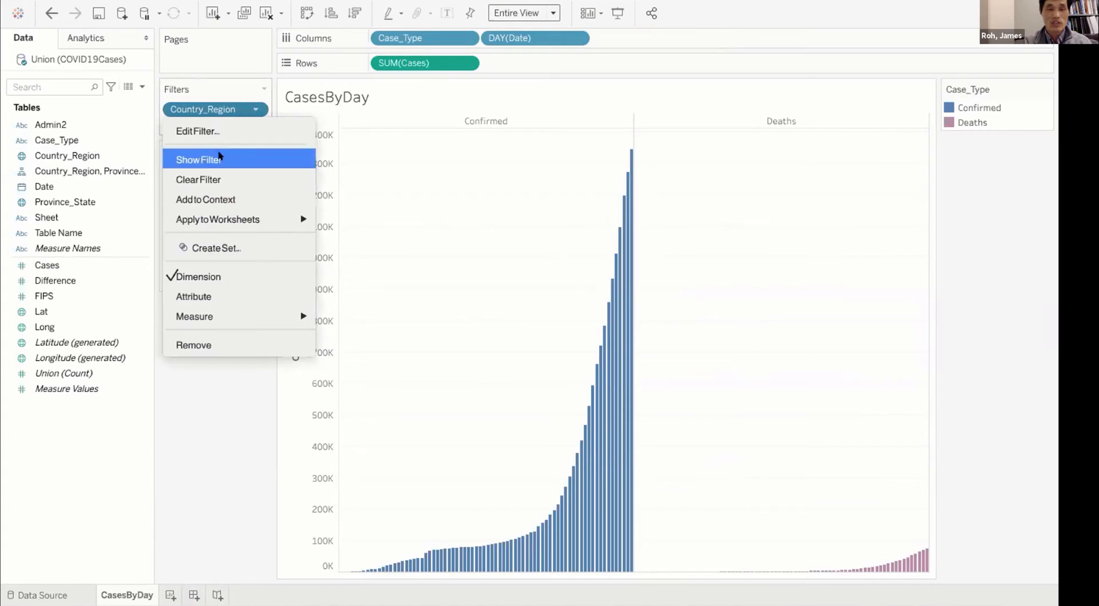
pyautogui.click(252, 106)
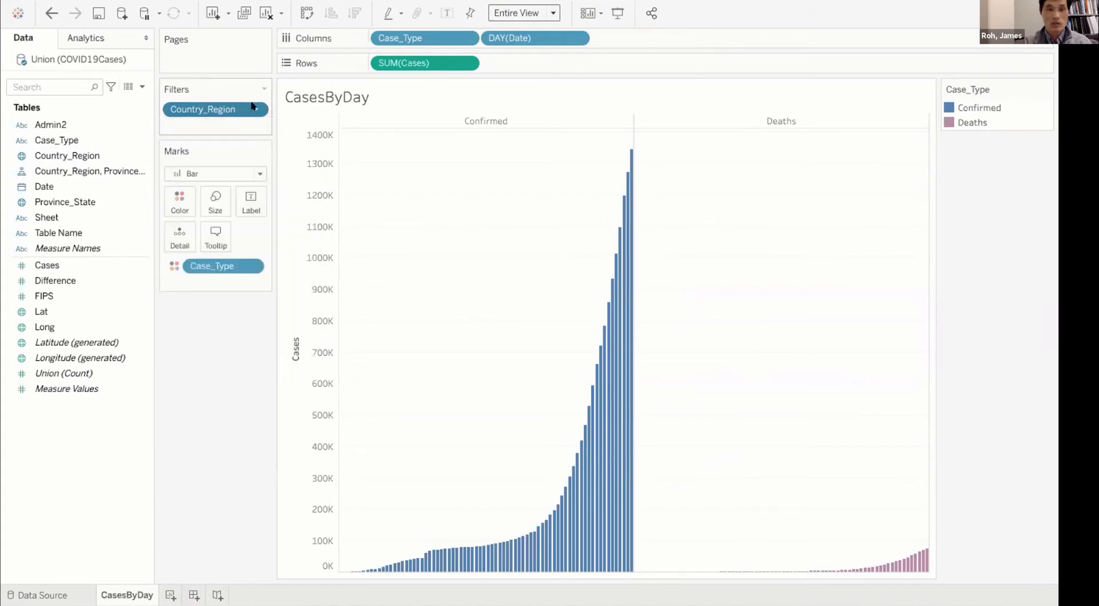
pyautogui.click(252, 106)
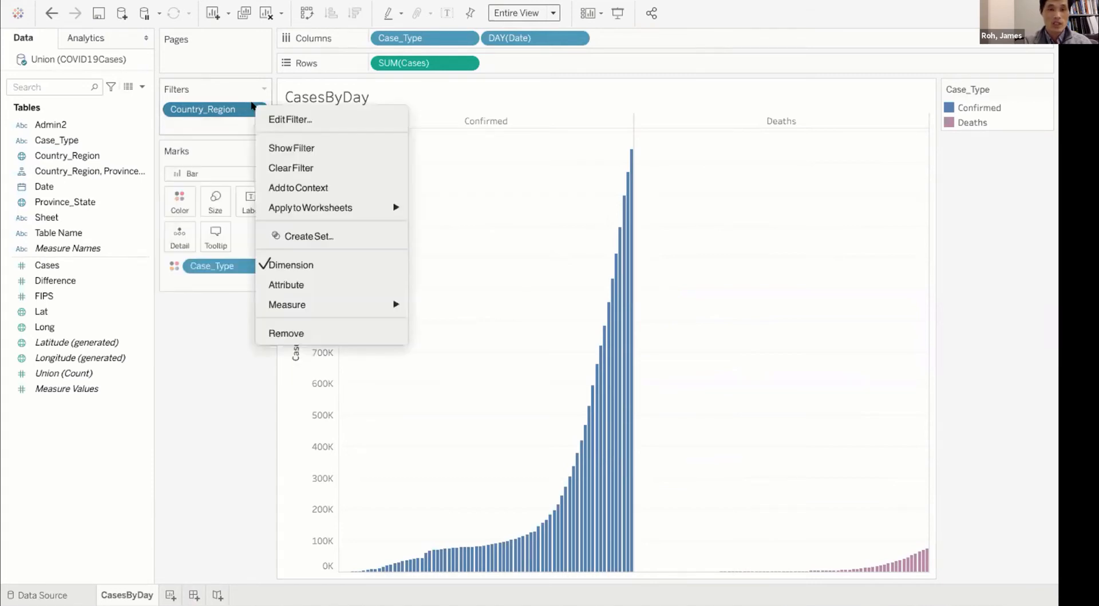
pyautogui.click(288, 150)
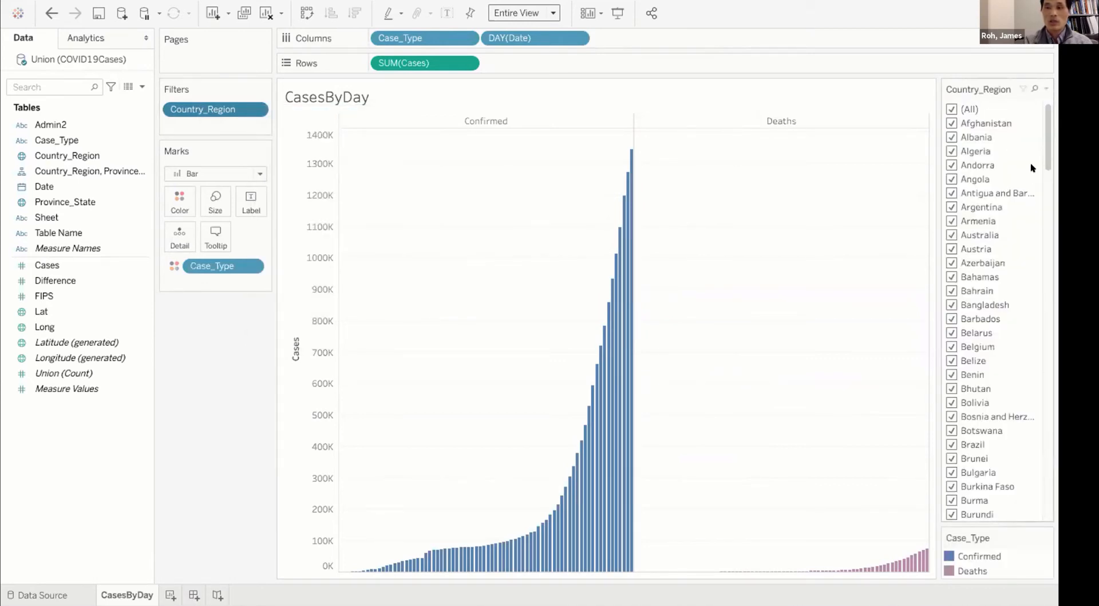
# Browse the country list, try limiting the chart to Belize only, and select all countries again
pyautogui.moveTo(1043, 166); pyautogui.dragTo(1060, 446)
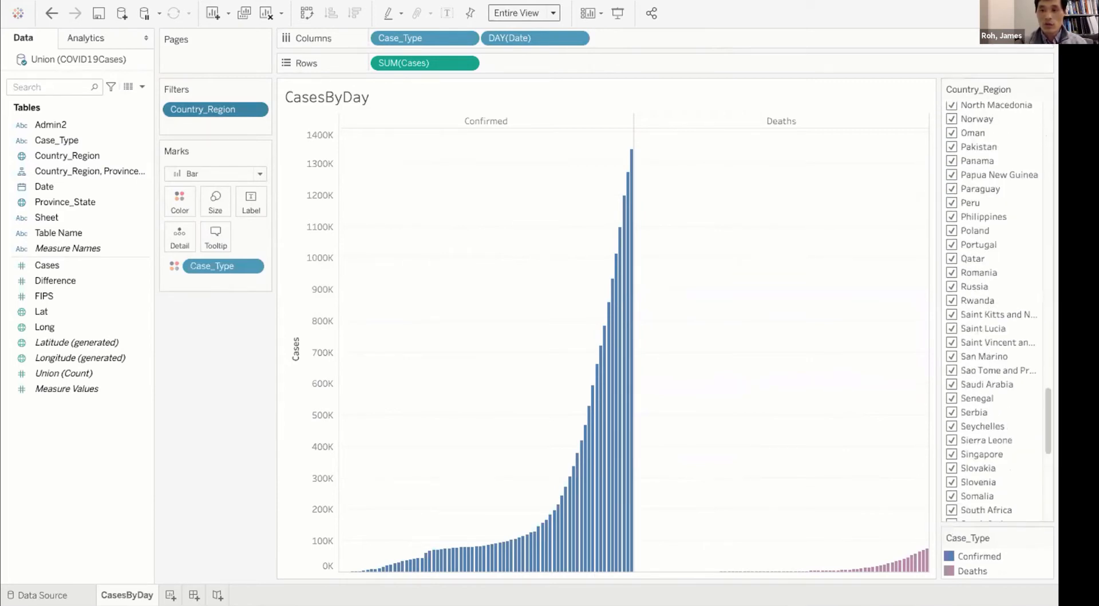
pyautogui.moveTo(1040, 410); pyautogui.dragTo(1045, 121)
pyautogui.click(951, 109)
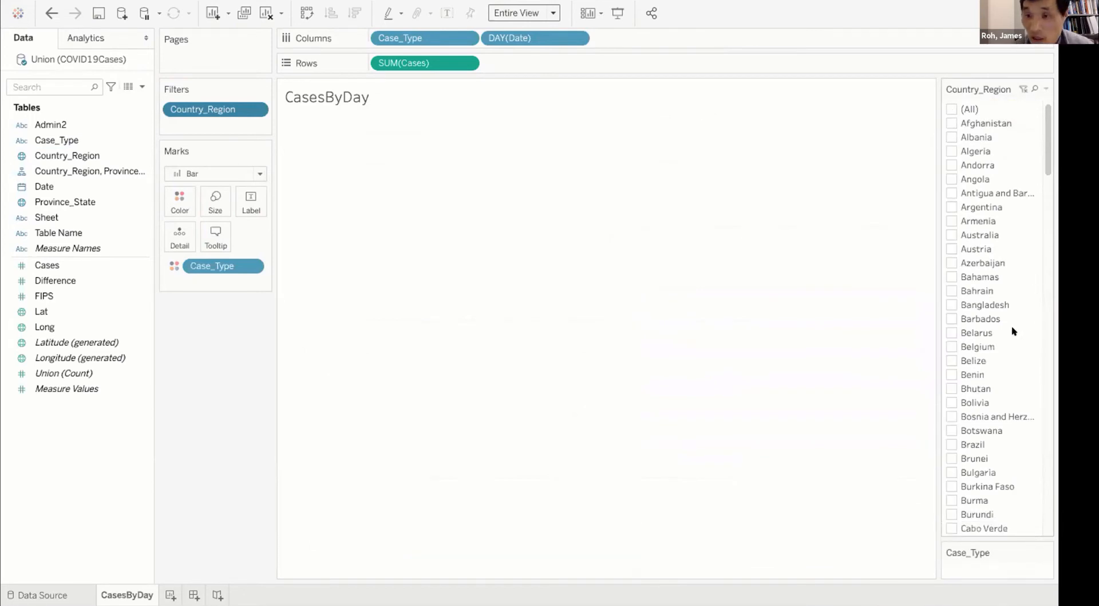
pyautogui.click(948, 360)
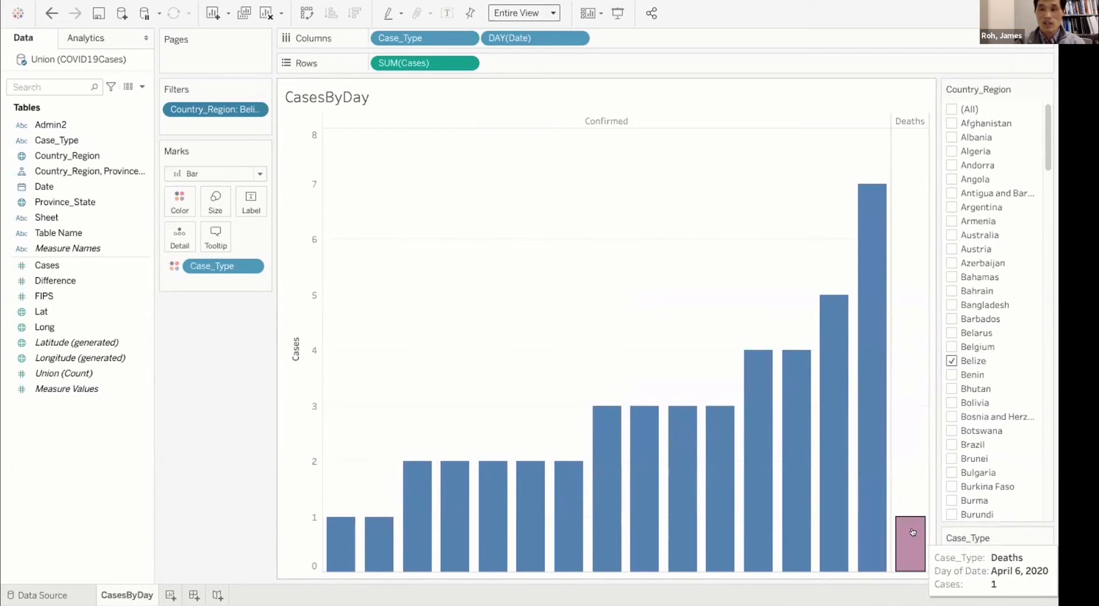
pyautogui.click(949, 108)
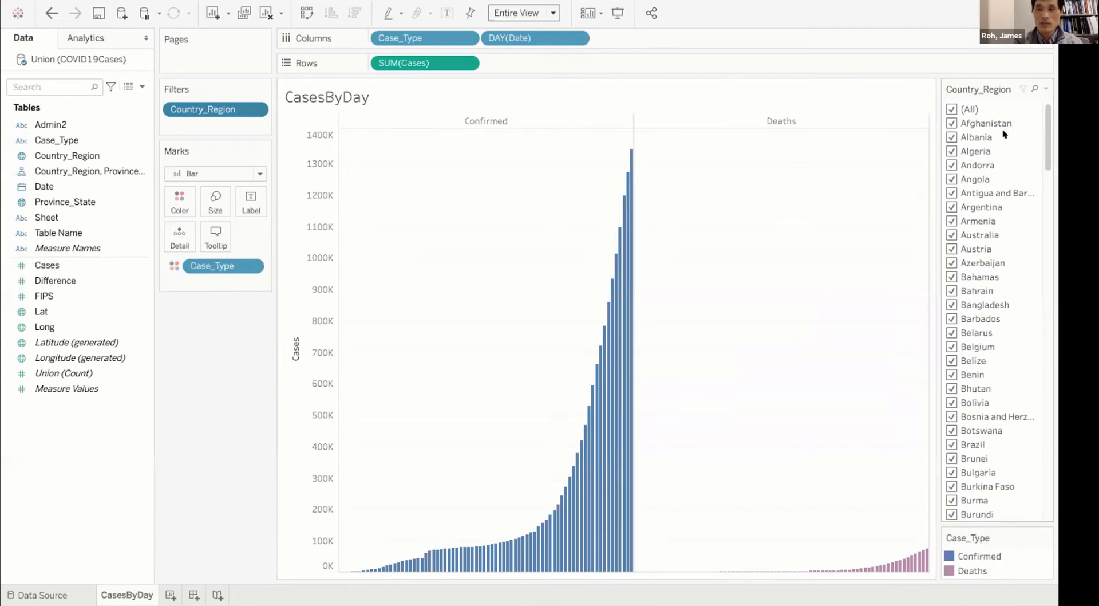
# Change the Country_Region filter to Single Value (dropdown) and test it with Armenia before returning it to (All)
pyautogui.click(1042, 87)
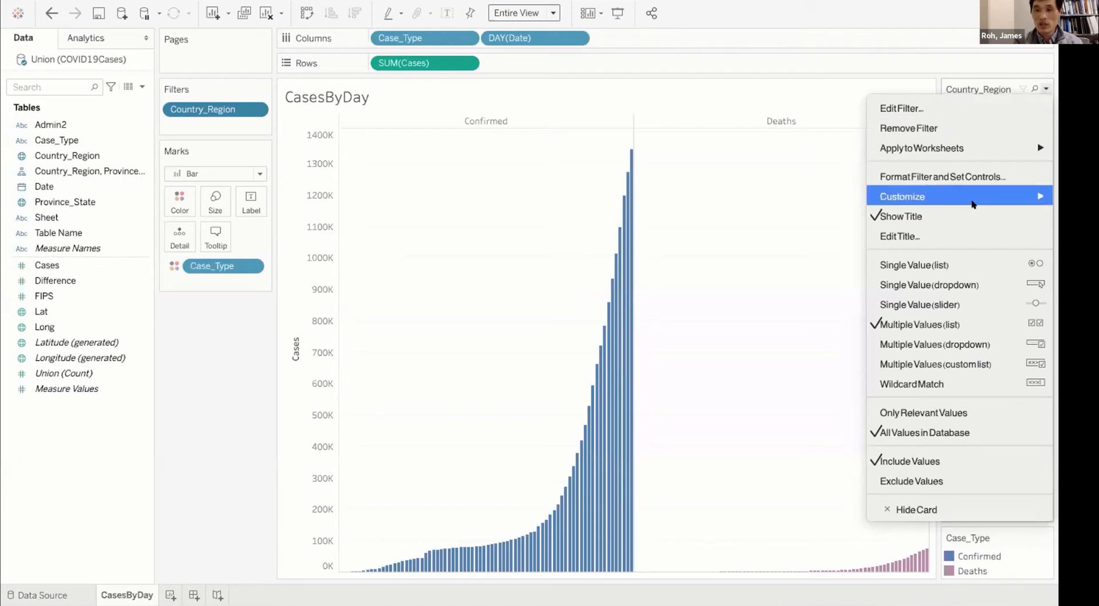
pyautogui.click(930, 285)
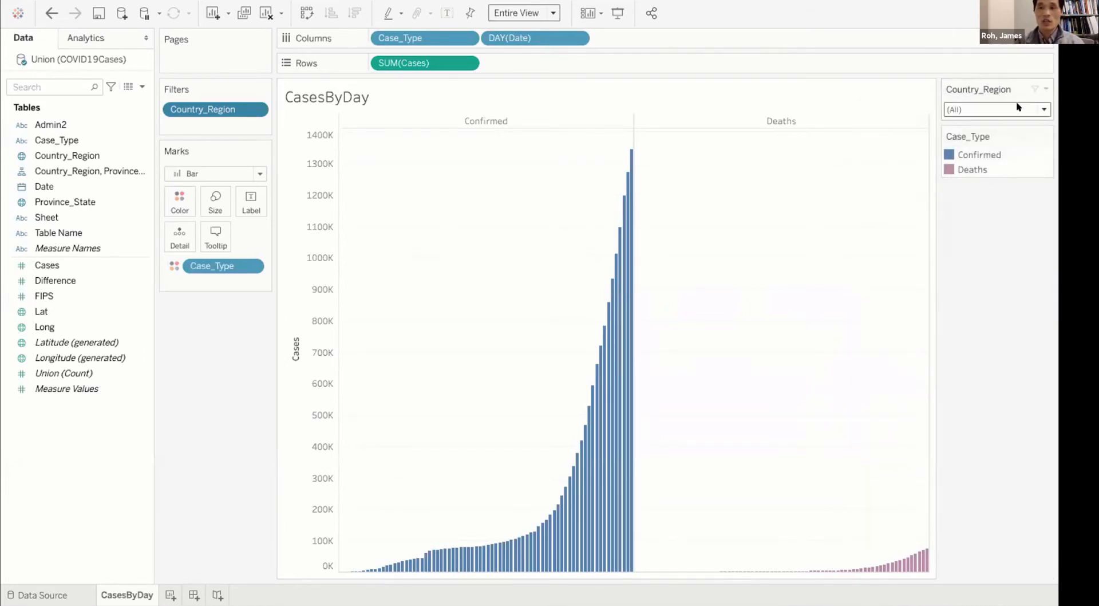
pyautogui.click(1038, 108)
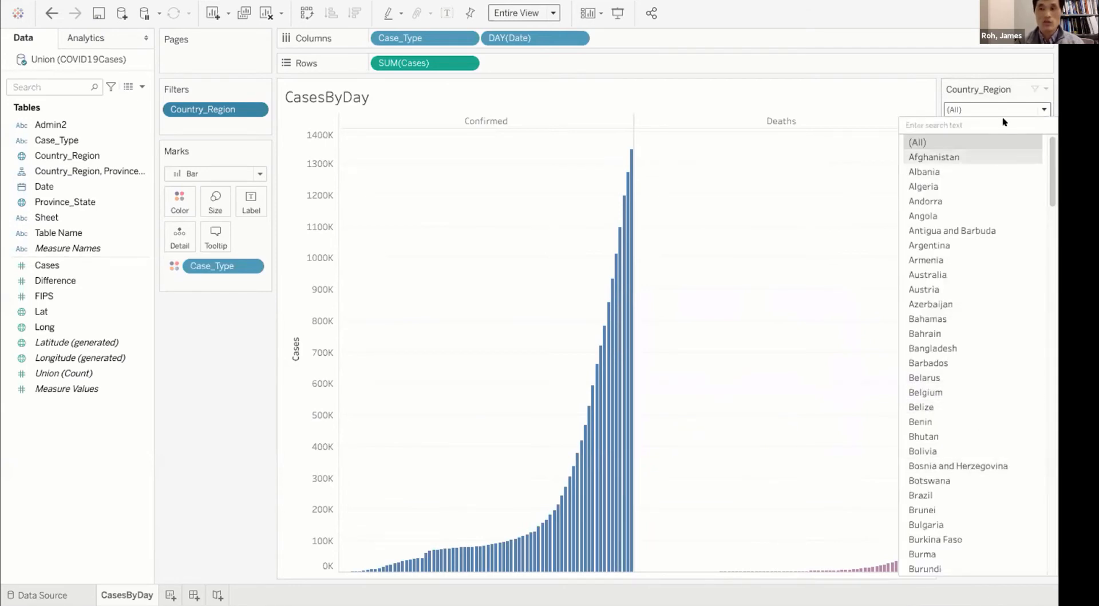
pyautogui.click(950, 260)
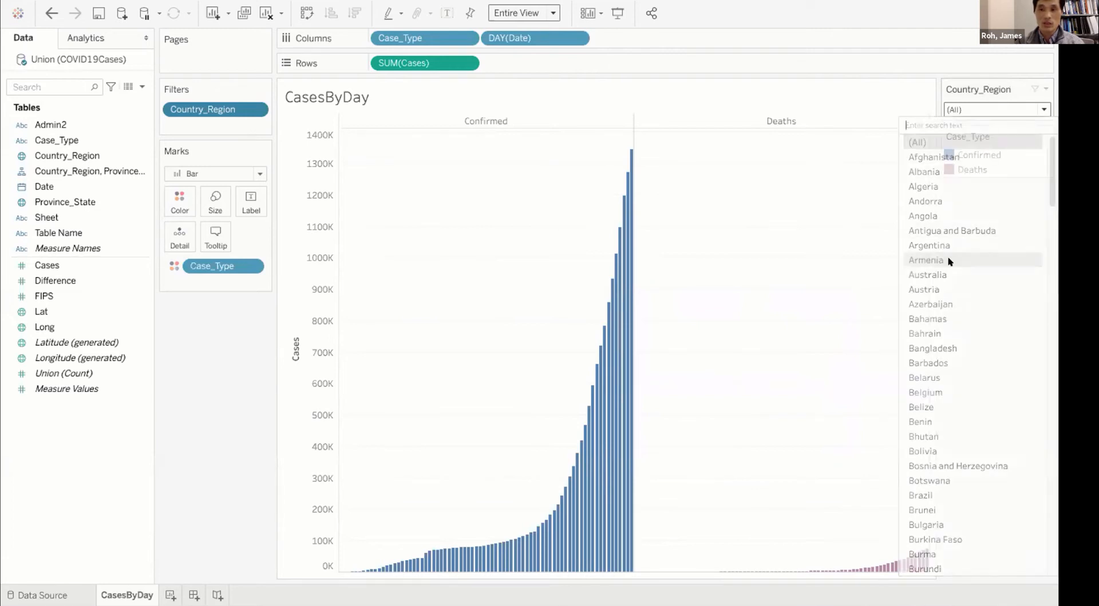
pyautogui.click(1039, 109)
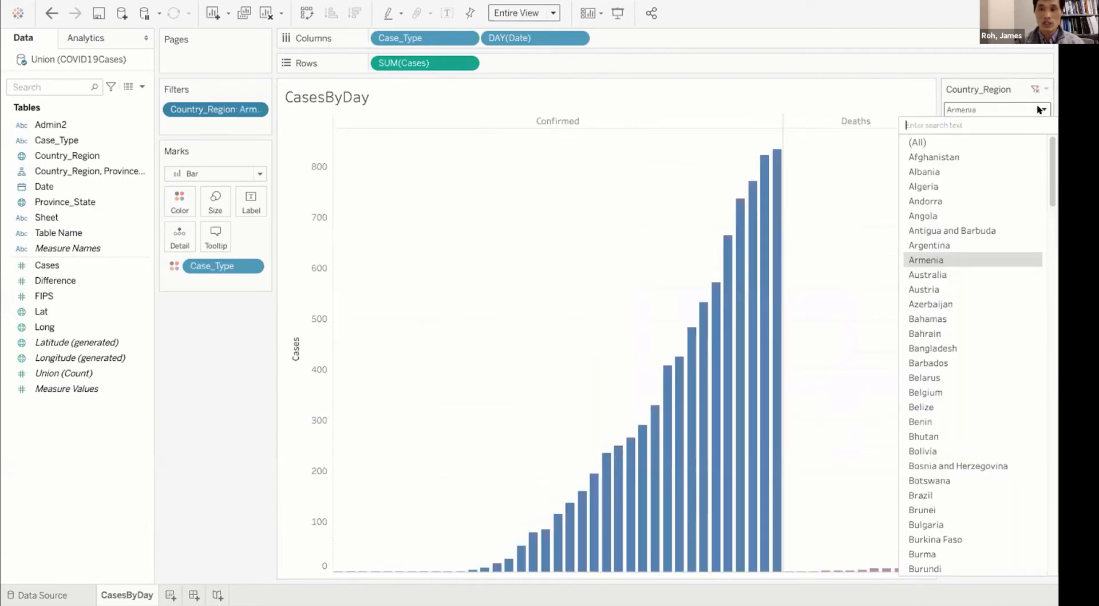
pyautogui.click(932, 142)
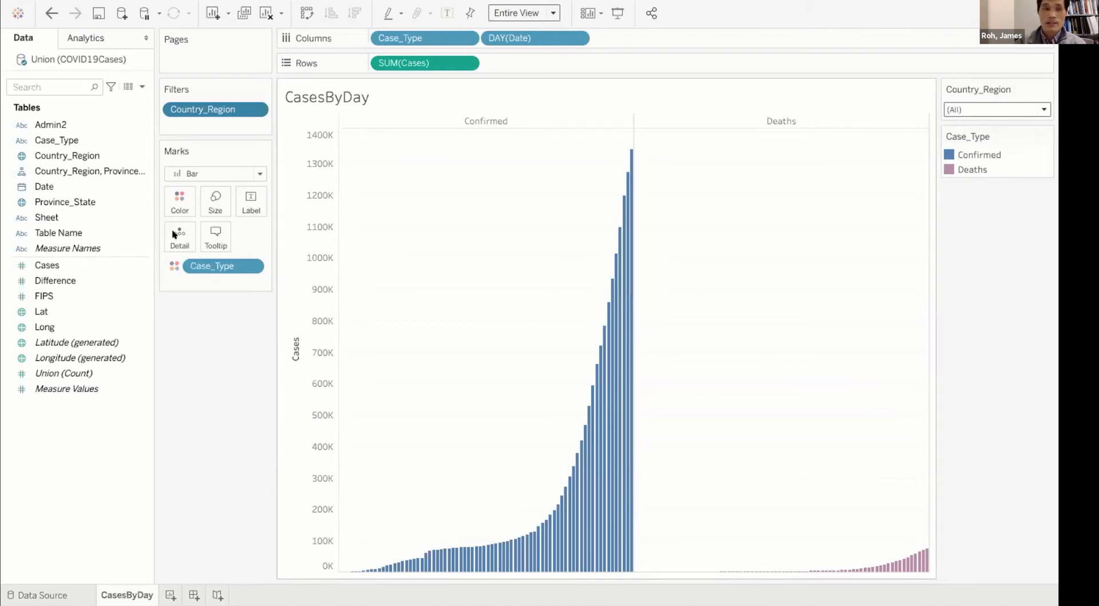
# Add a Date filter with the Starting date option at 1/22/2020 and null values included
pyautogui.click(55, 188)
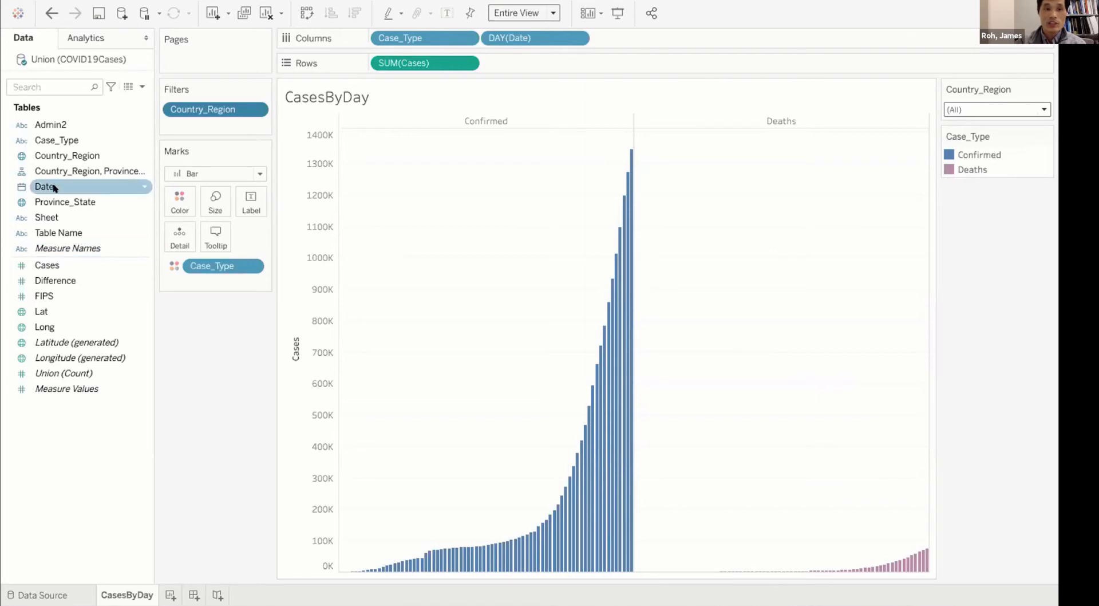
pyautogui.moveTo(55, 188); pyautogui.dragTo(191, 128)
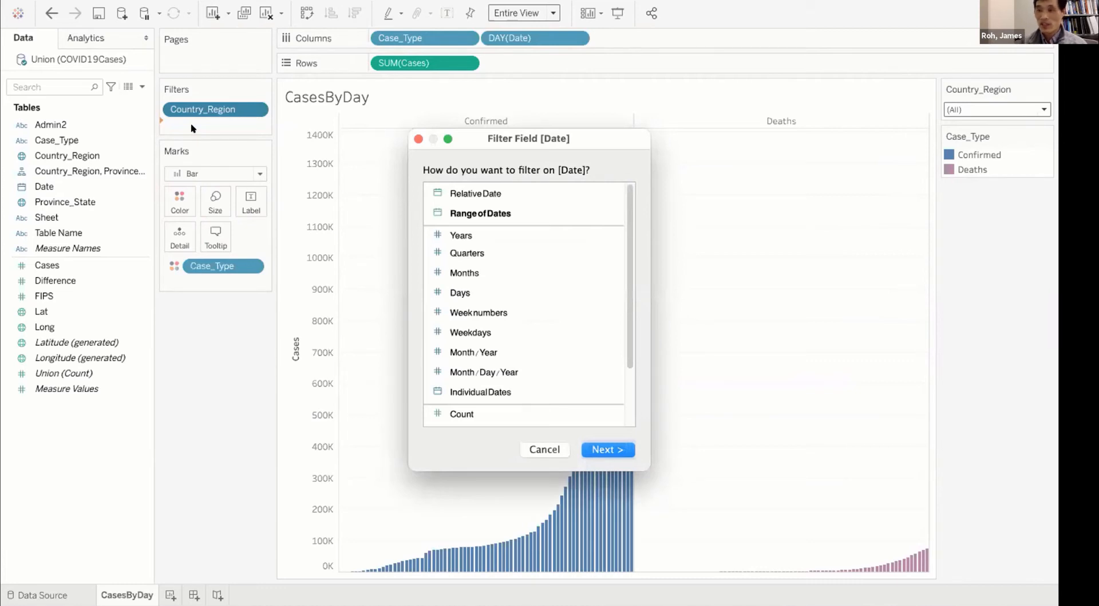
pyautogui.click(489, 193)
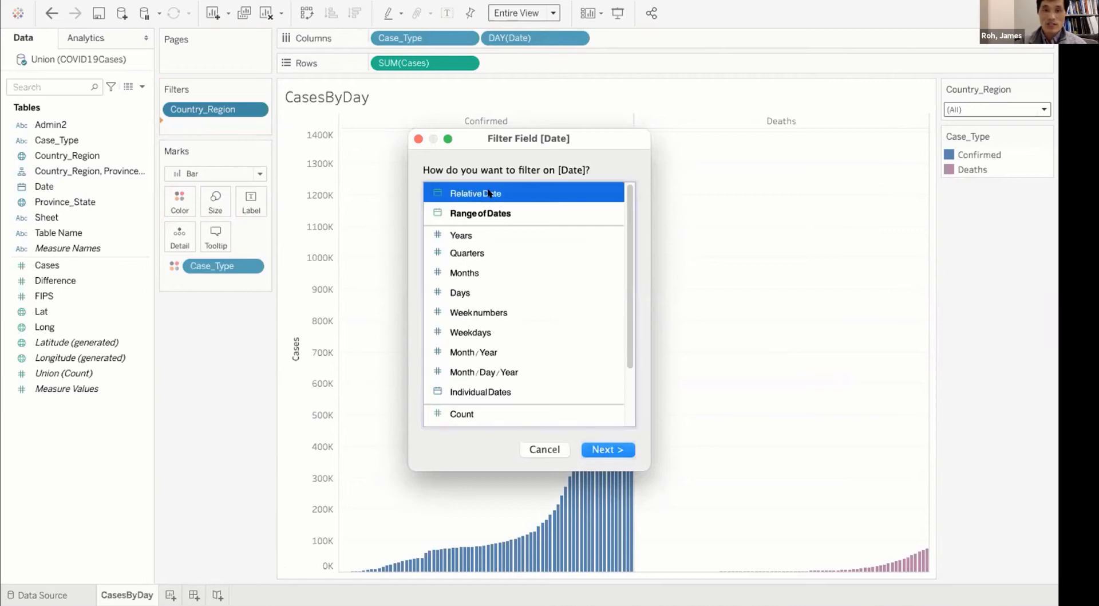
pyautogui.click(604, 449)
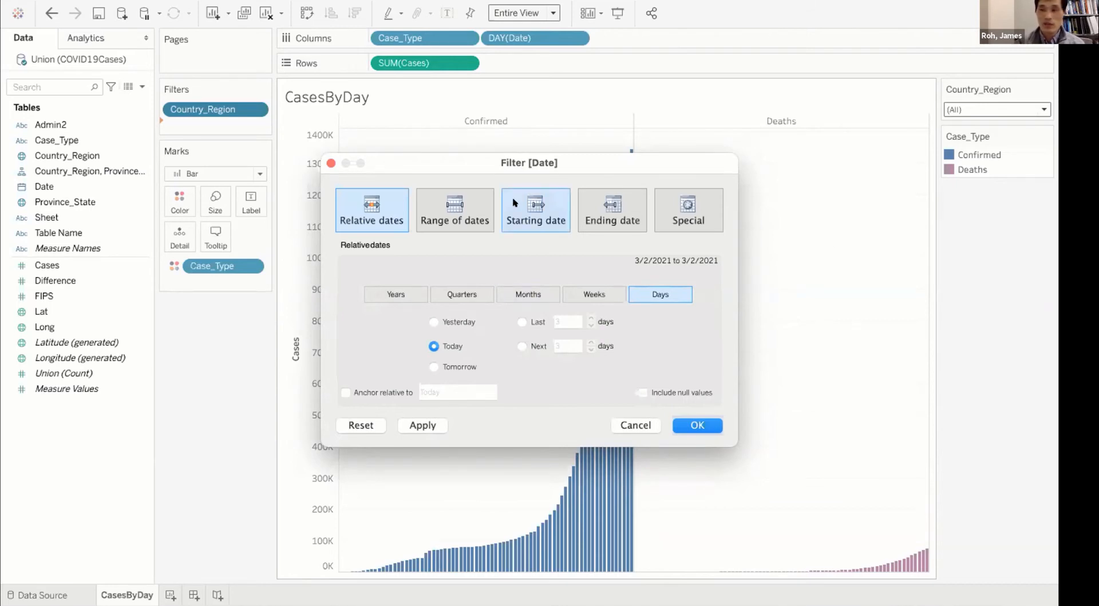
pyautogui.click(530, 216)
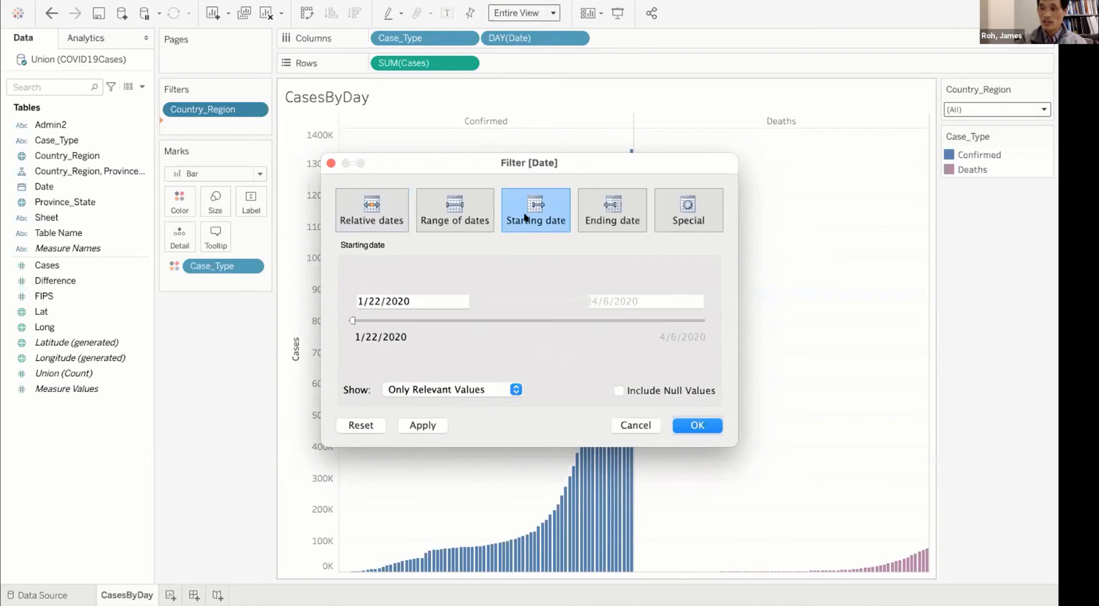
pyautogui.click(617, 390)
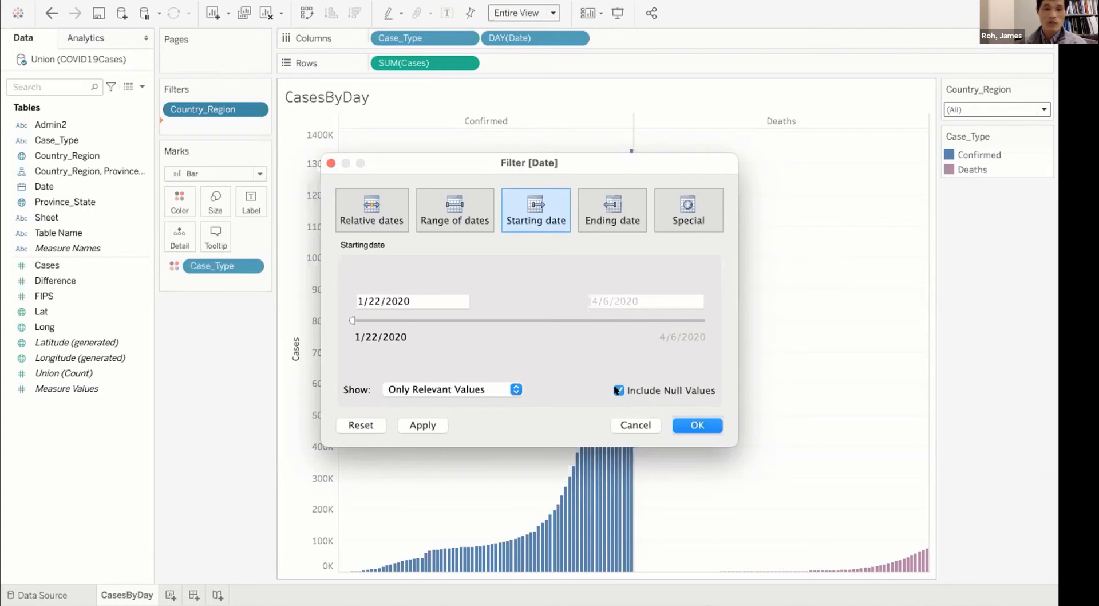
pyautogui.click(689, 424)
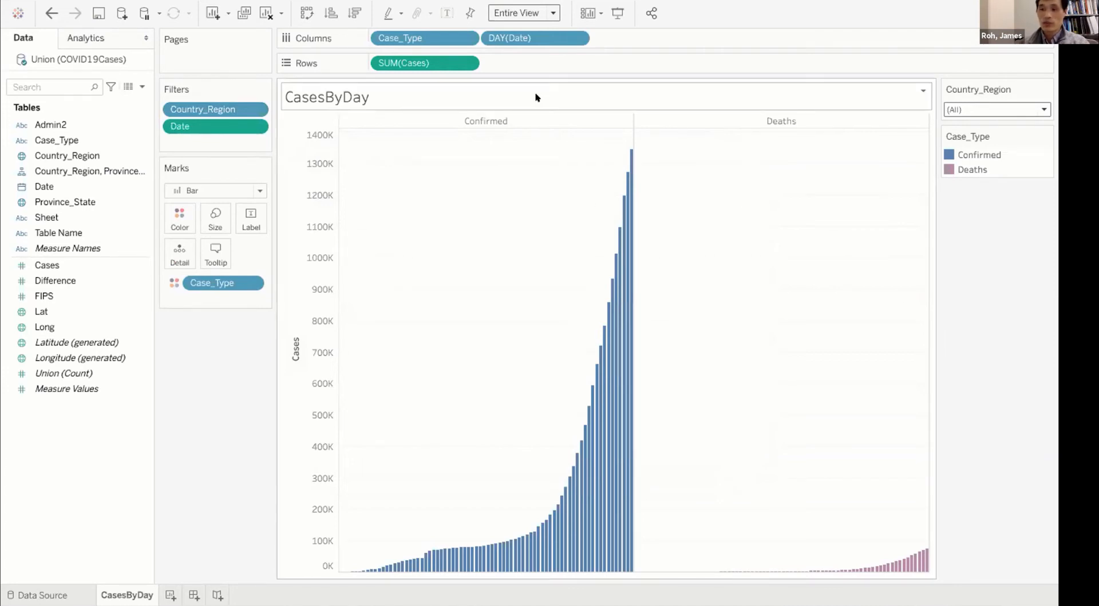
# Show the Date filter control and test a start date of 3/10/2020 before returning it to 1/22/2020
pyautogui.click(261, 126)
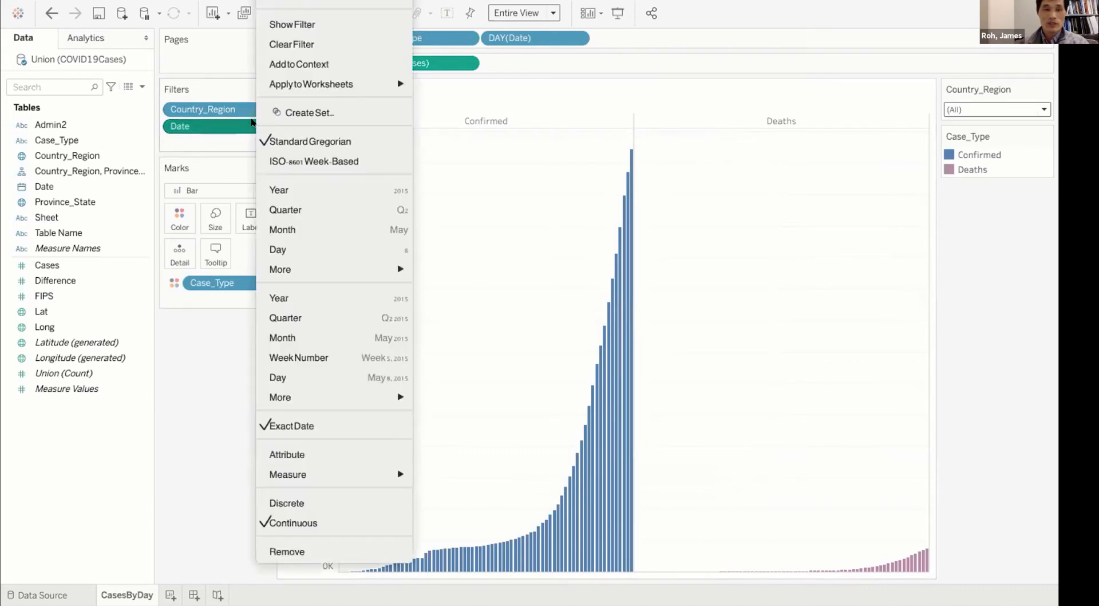
pyautogui.click(278, 24)
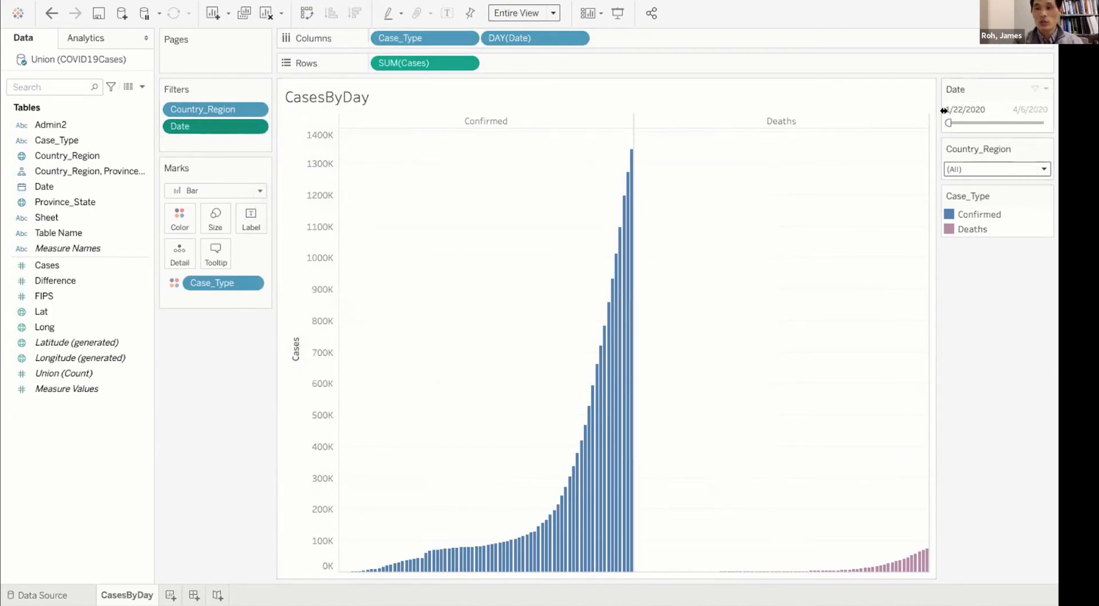
pyautogui.moveTo(946, 120); pyautogui.dragTo(1004, 118)
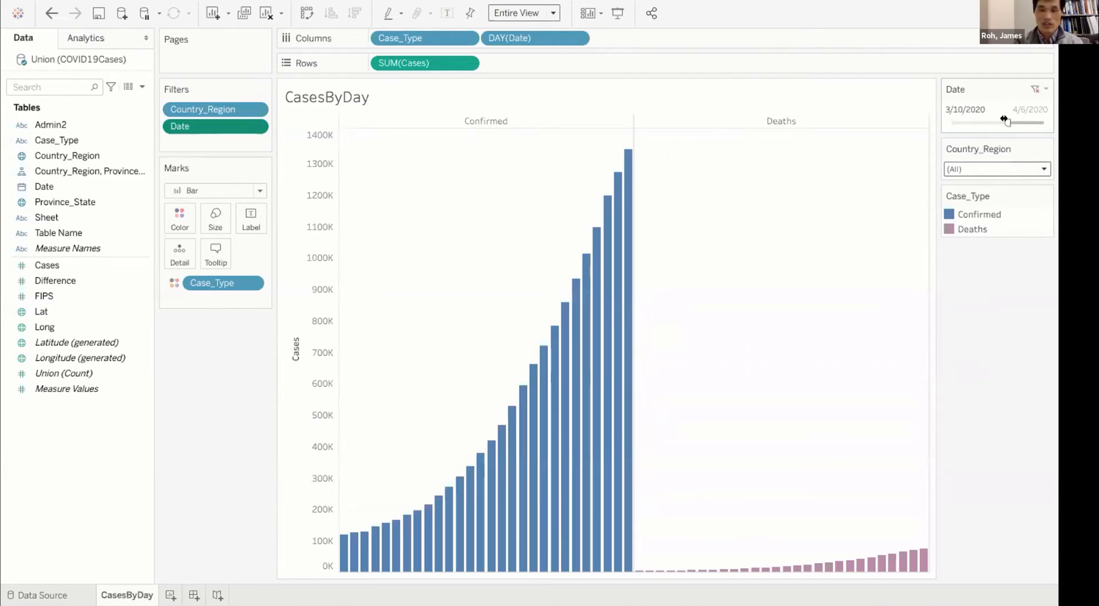
pyautogui.moveTo(1005, 120); pyautogui.dragTo(943, 120)
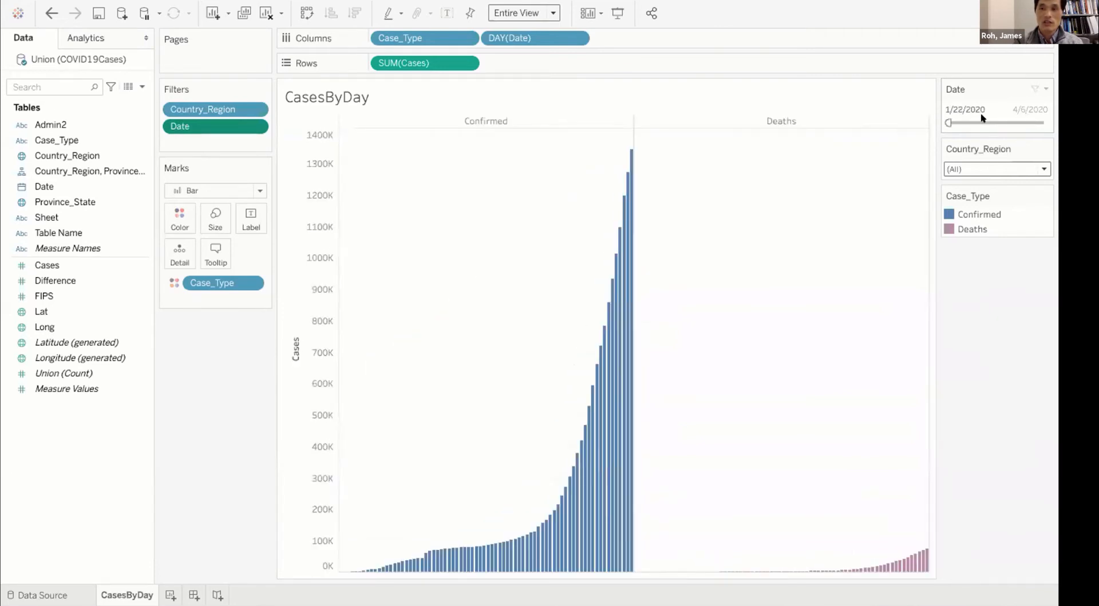
pyautogui.click(1041, 87)
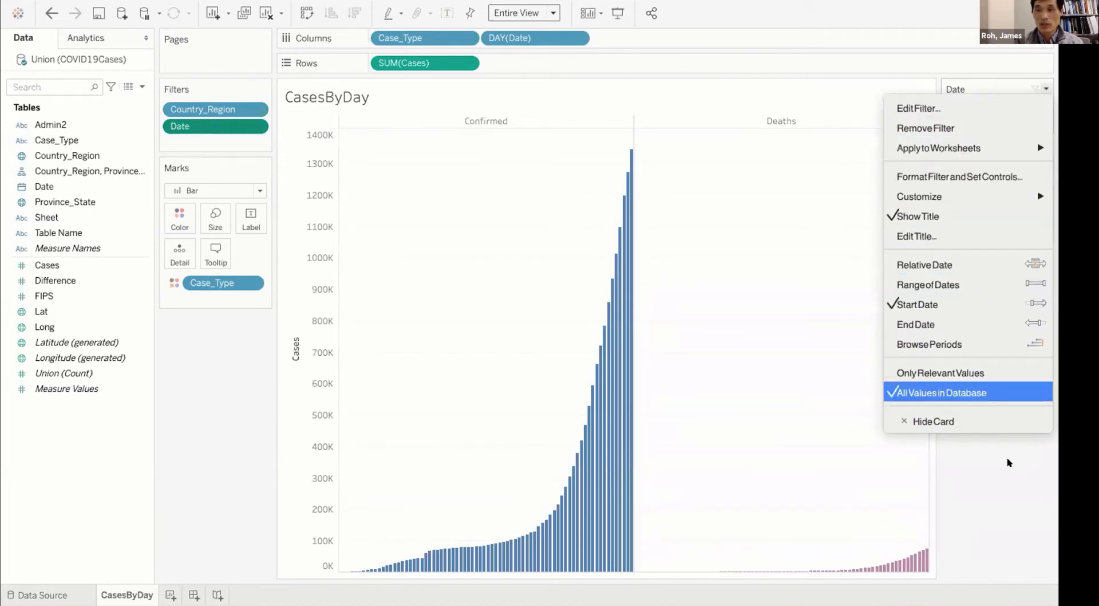
pyautogui.click(1013, 472)
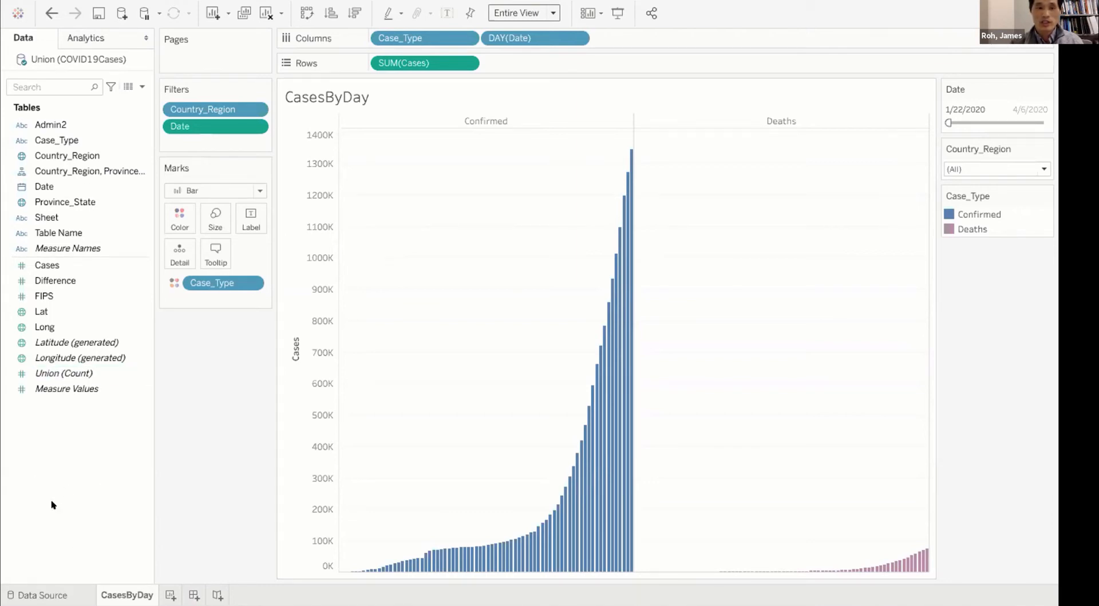
# Create a parameter named Select Metric with the Integer data type and a List of allowable values
pyautogui.rightClick(62, 462)
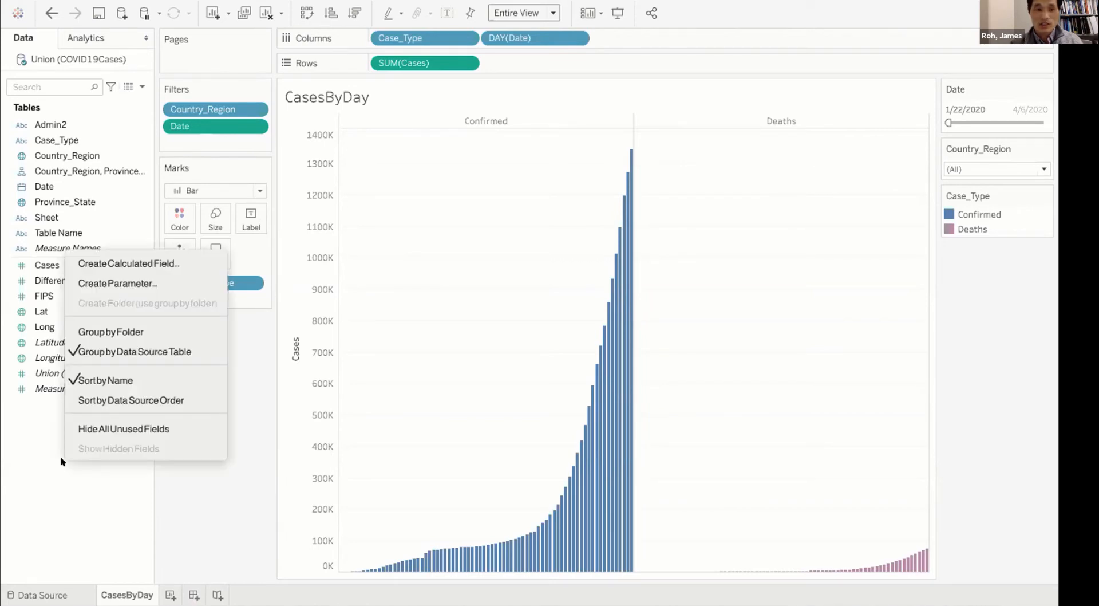
pyautogui.click(124, 281)
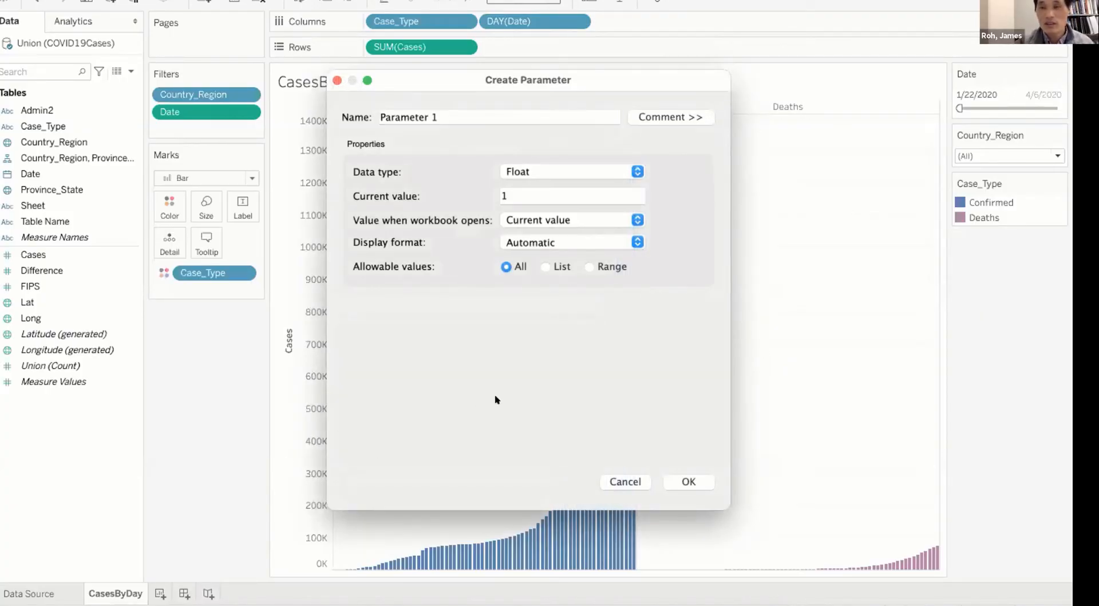
pyautogui.press('Escape')
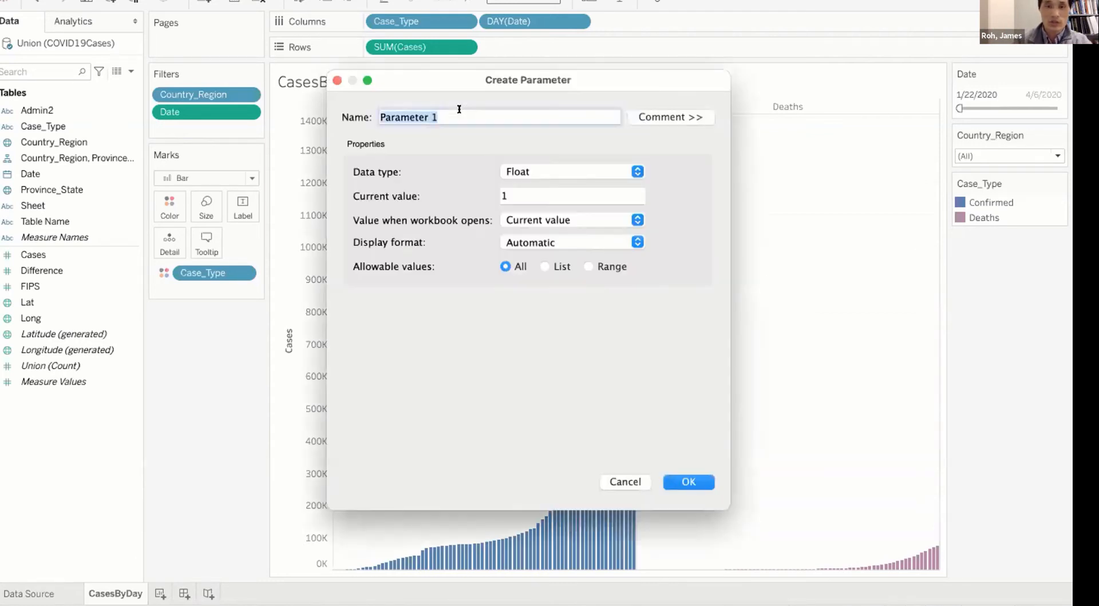
pyautogui.write('Select ')
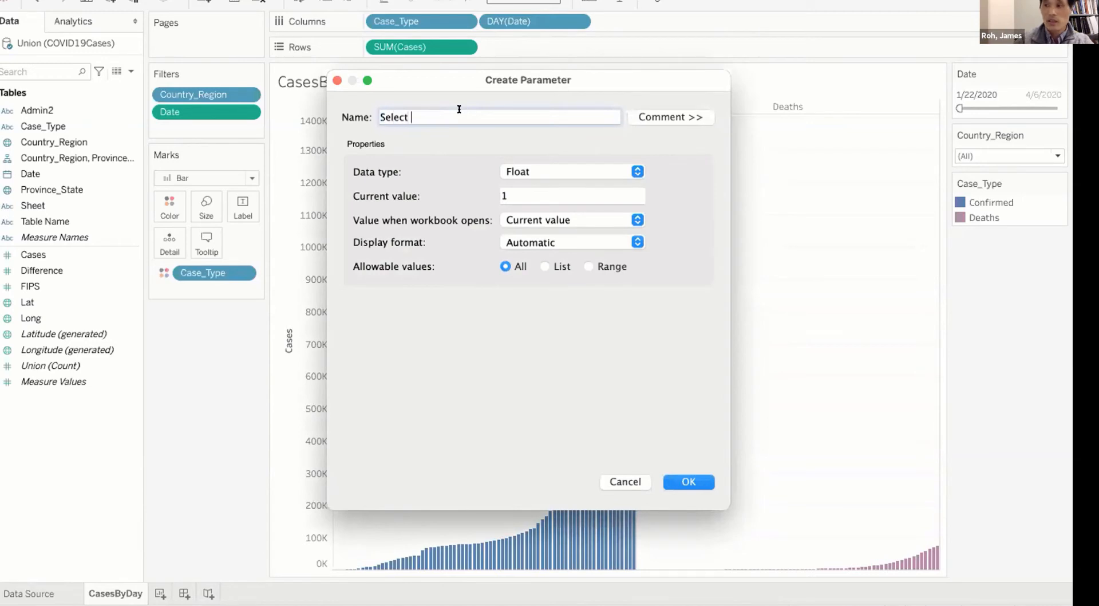
pyautogui.write('Metric')
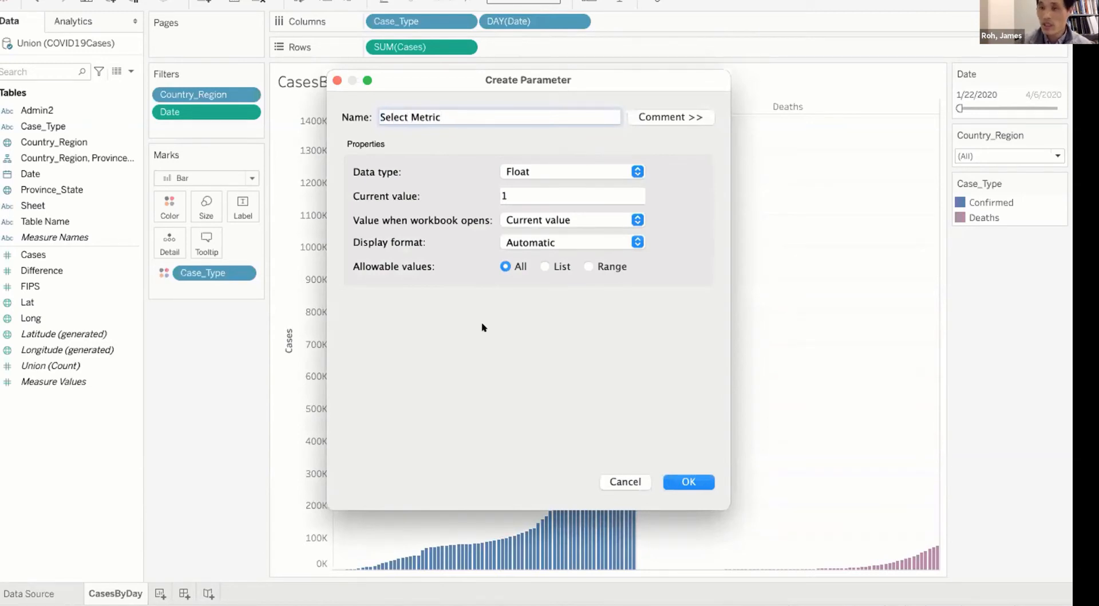
pyautogui.click(579, 170)
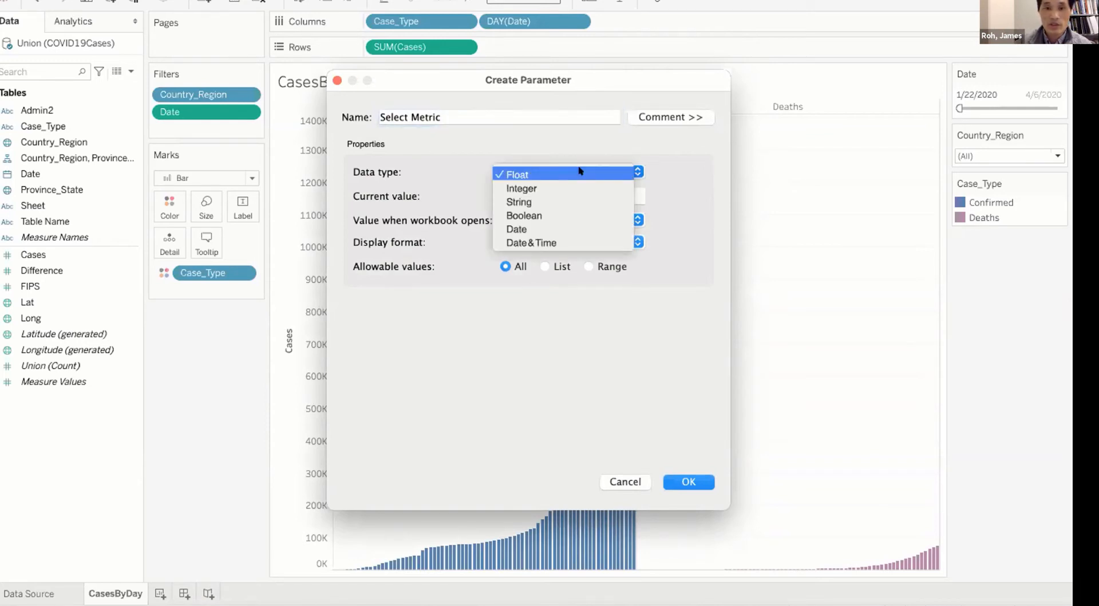
pyautogui.click(557, 187)
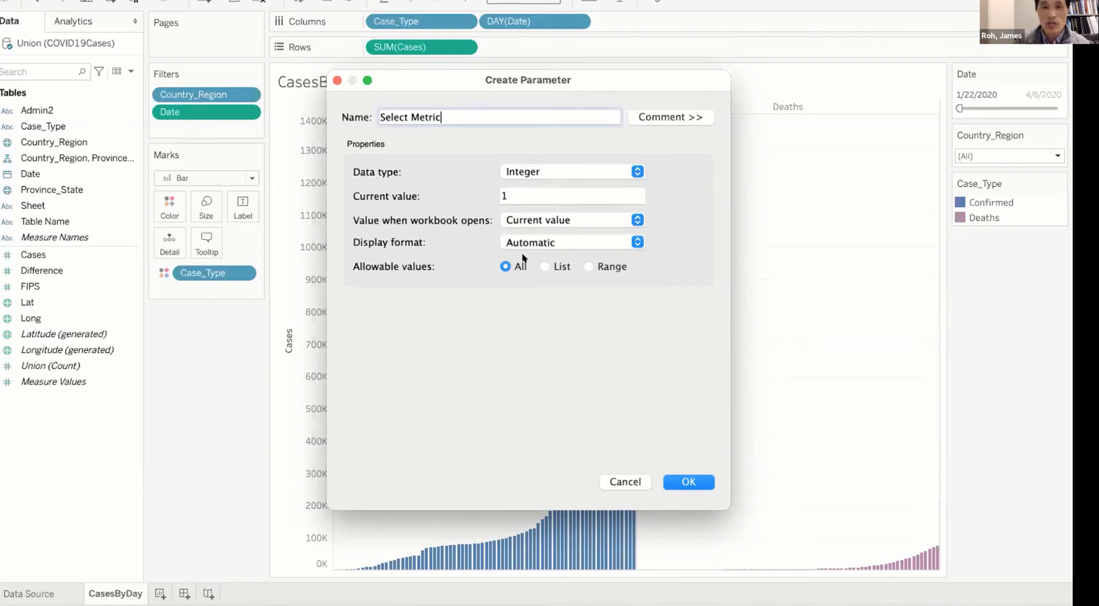
pyautogui.click(546, 266)
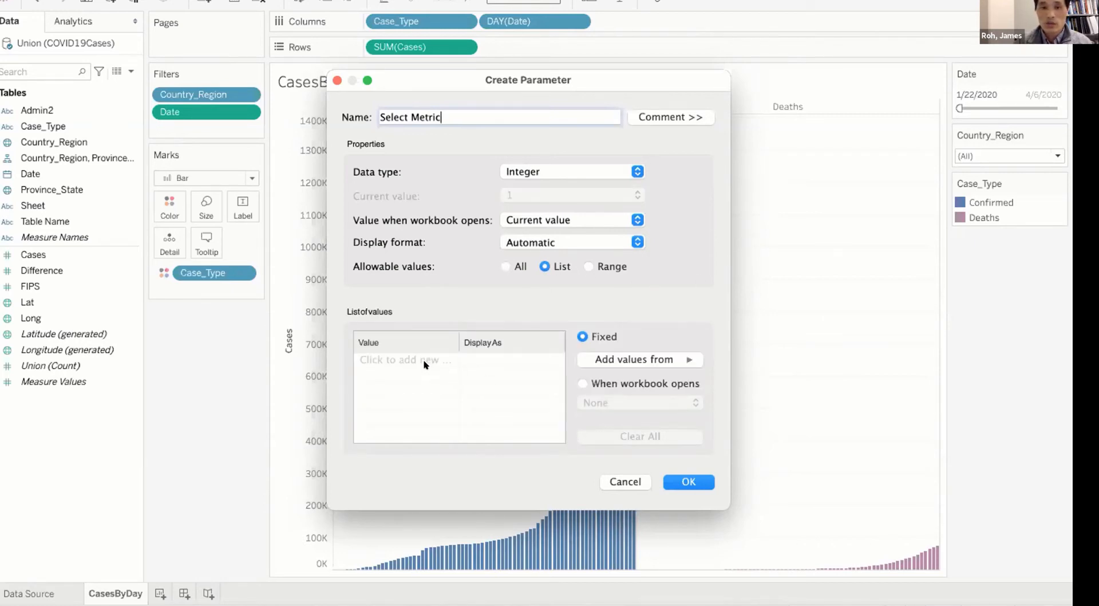
# Add the value 0 to the parameter's list with the display name Total Cases
pyautogui.click(400, 355)
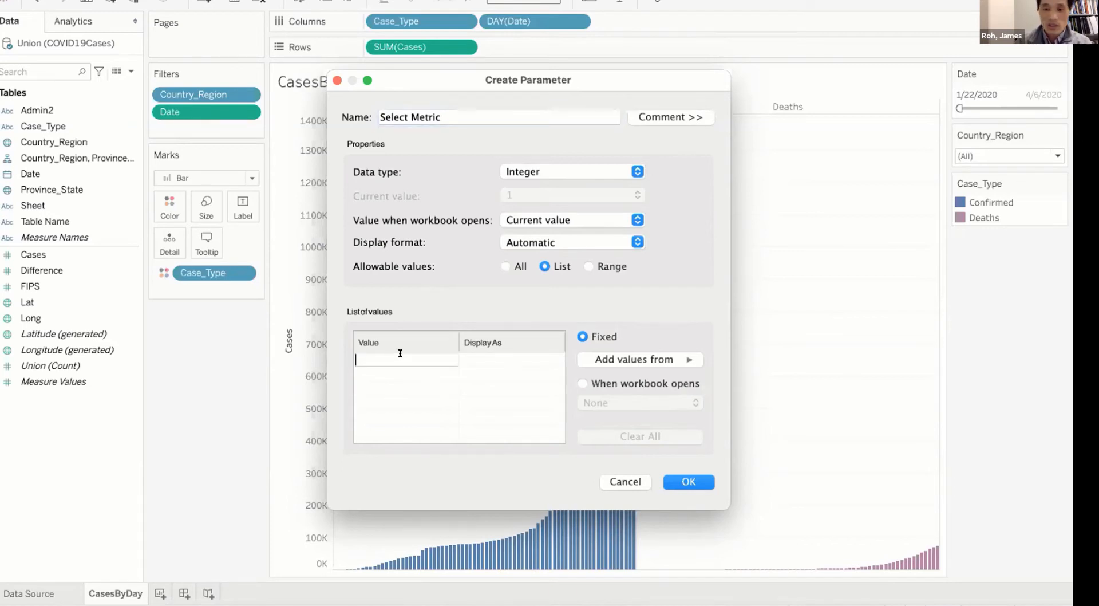
pyautogui.click(471, 357)
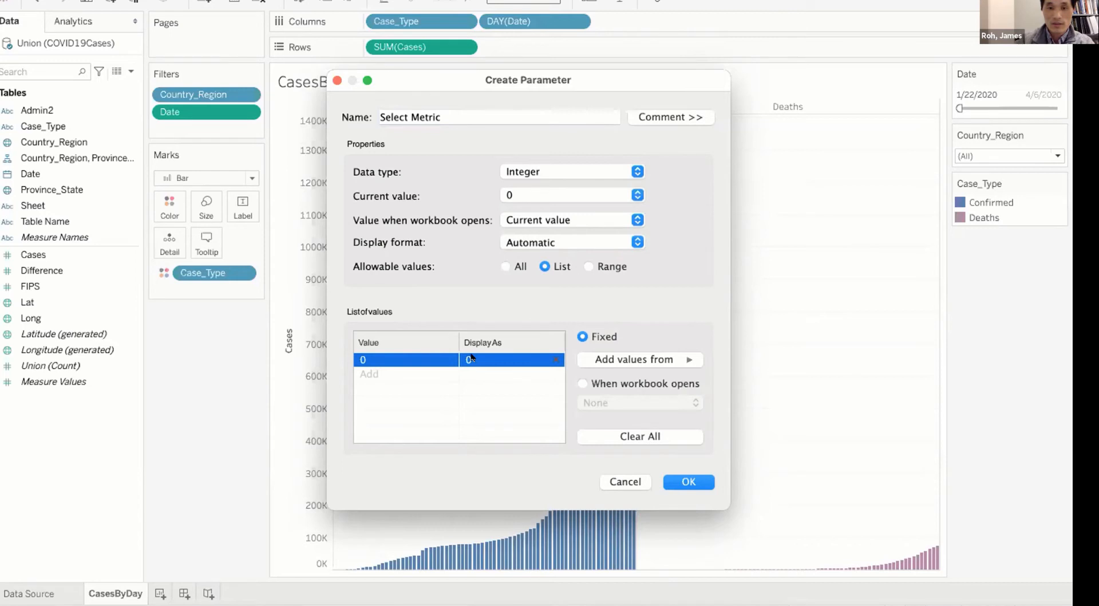
pyautogui.click(472, 358)
pyautogui.write('Total')
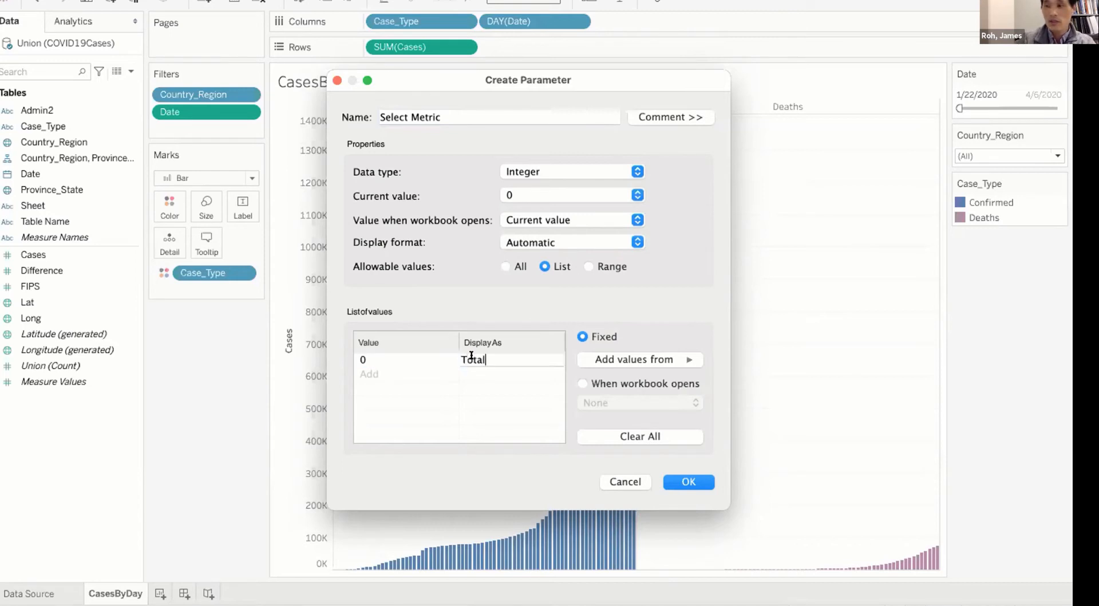
pyautogui.write(' Cases')
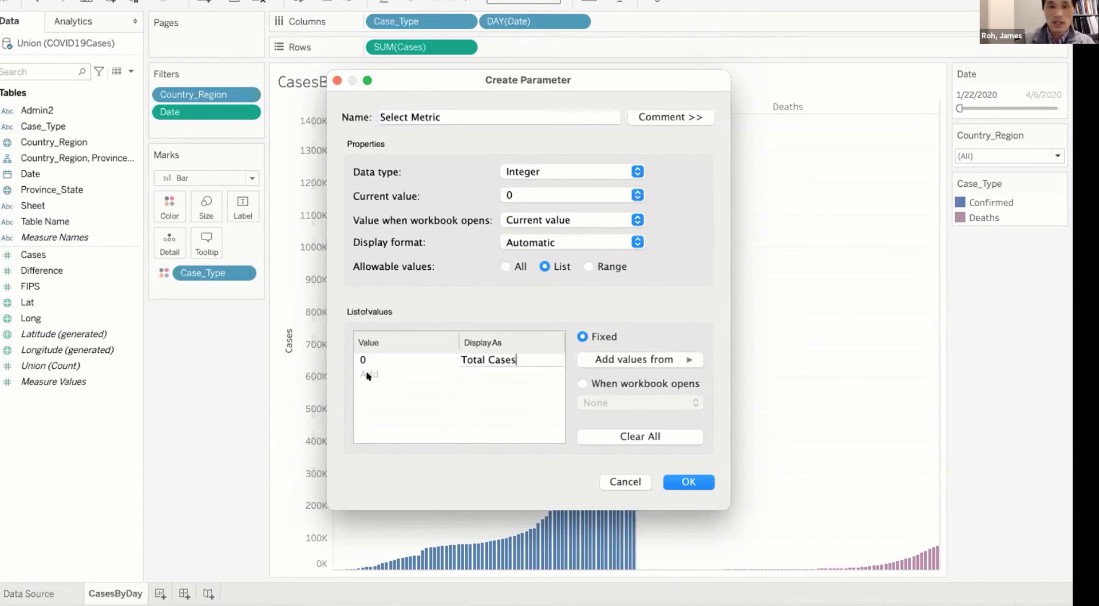
# Add the value 1 with the display name New Cases and save the Select Metric parameter
pyautogui.click(366, 376)
pyautogui.write('1')
pyautogui.click(472, 366)
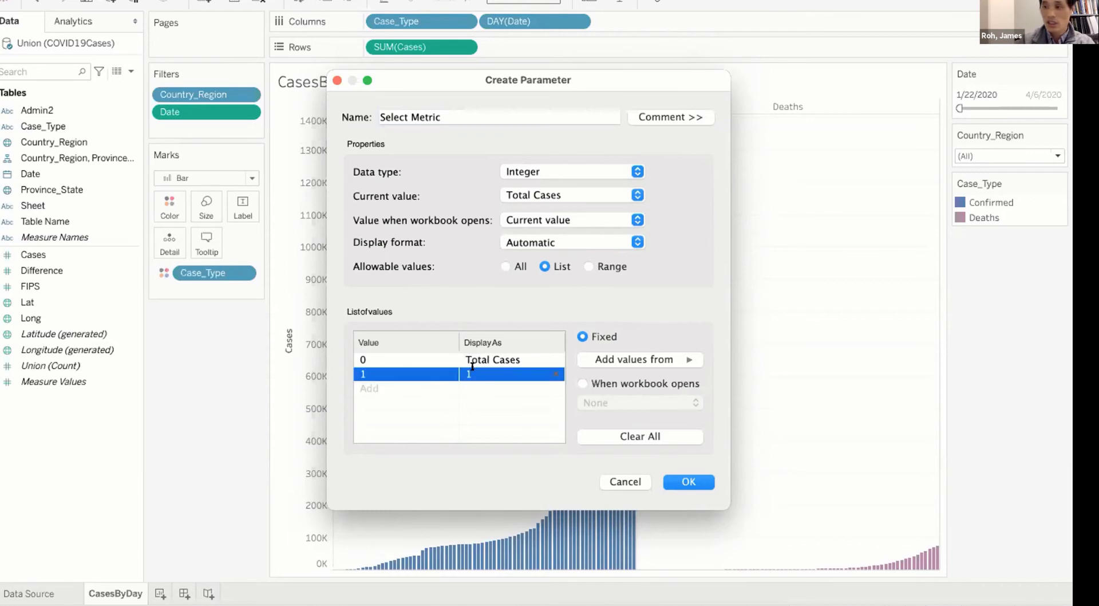
pyautogui.click(472, 367)
pyautogui.write('New Cases')
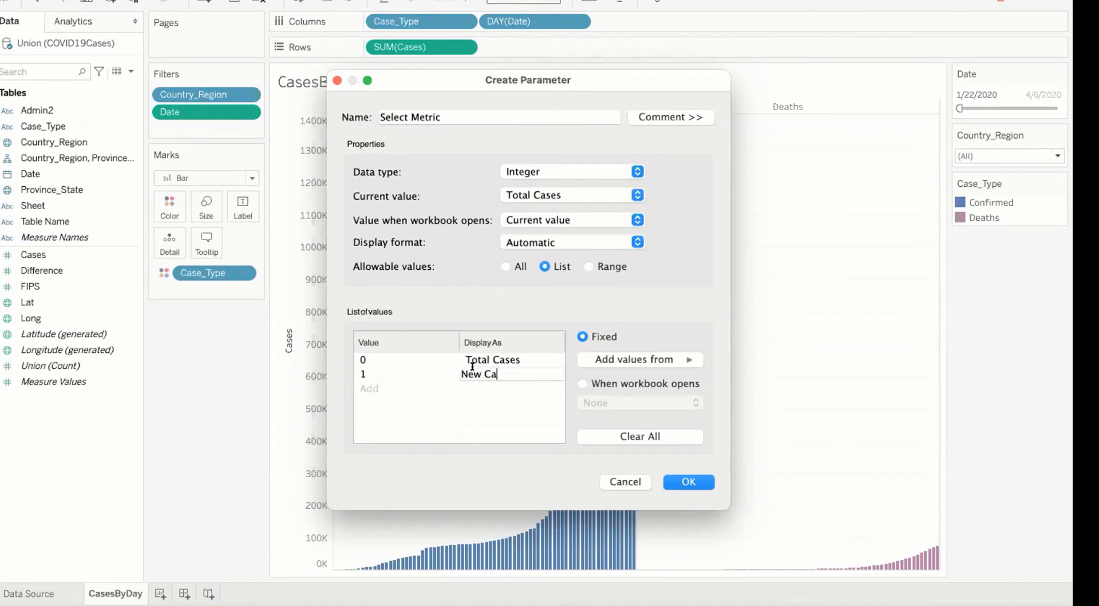
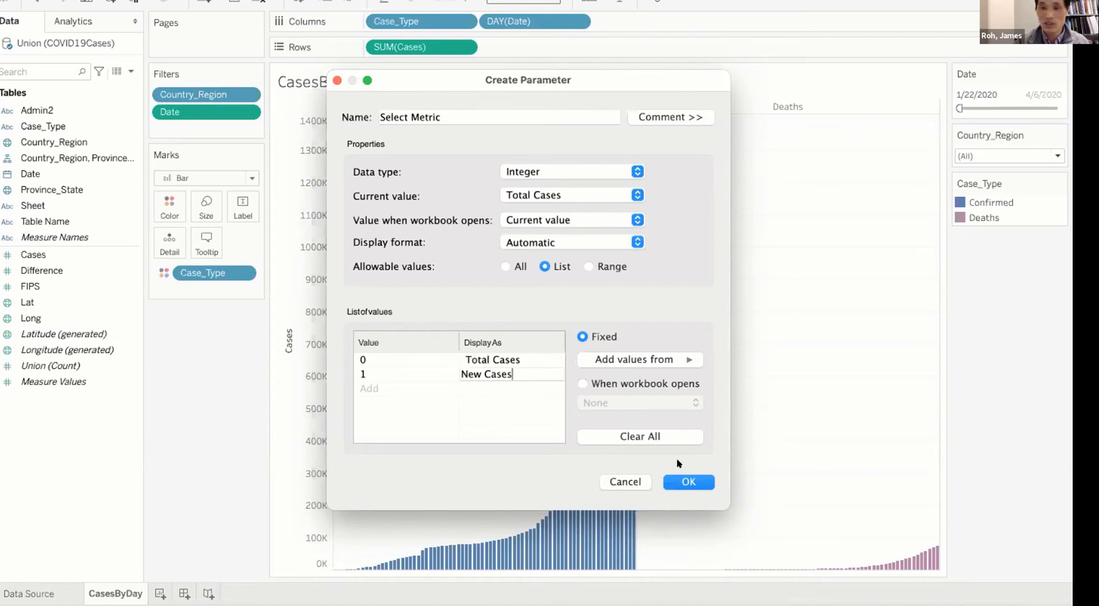
pyautogui.click(680, 478)
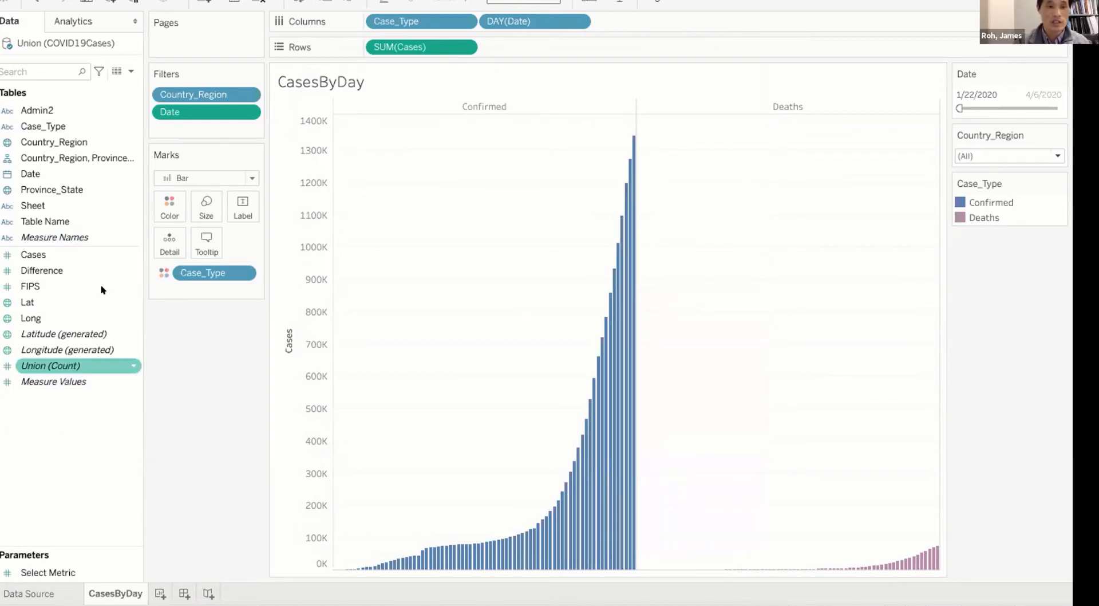
pyautogui.rightClick(41, 440)
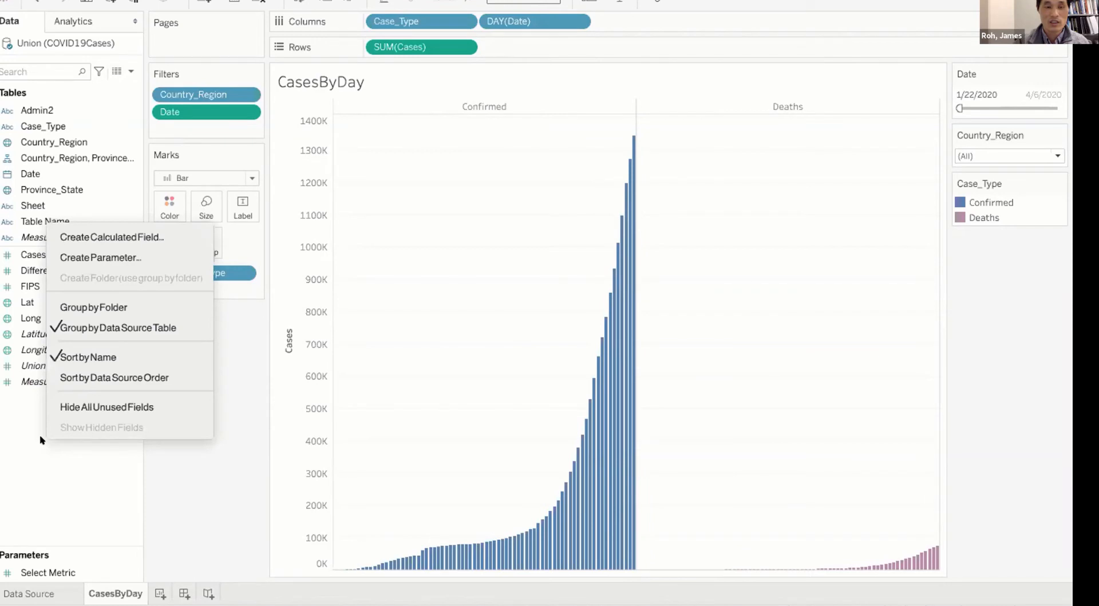
pyautogui.click(79, 257)
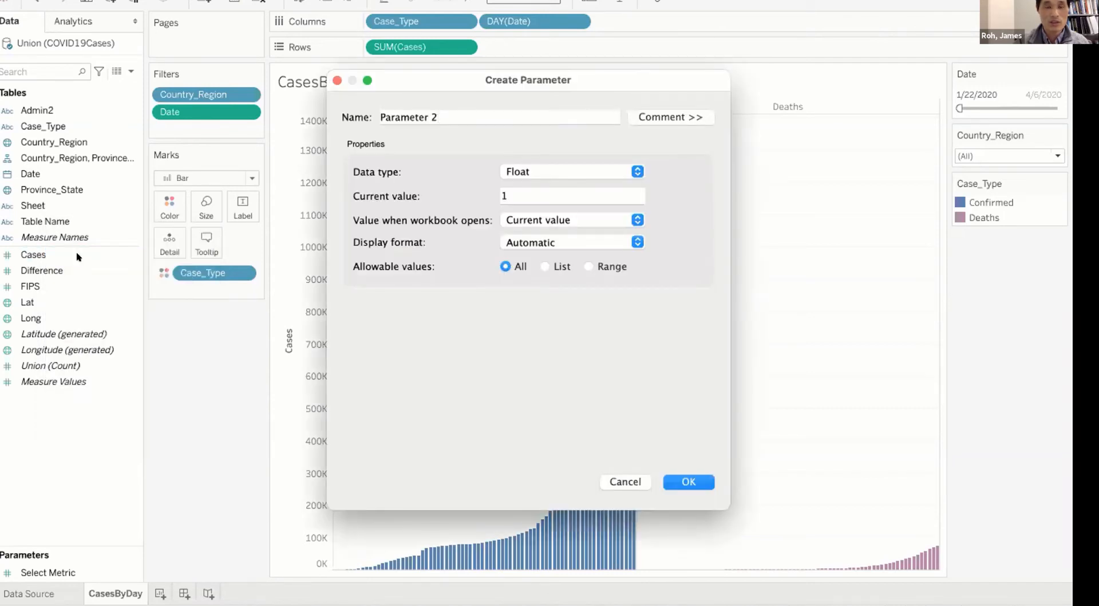
pyautogui.moveTo(439, 110); pyautogui.dragTo(369, 112)
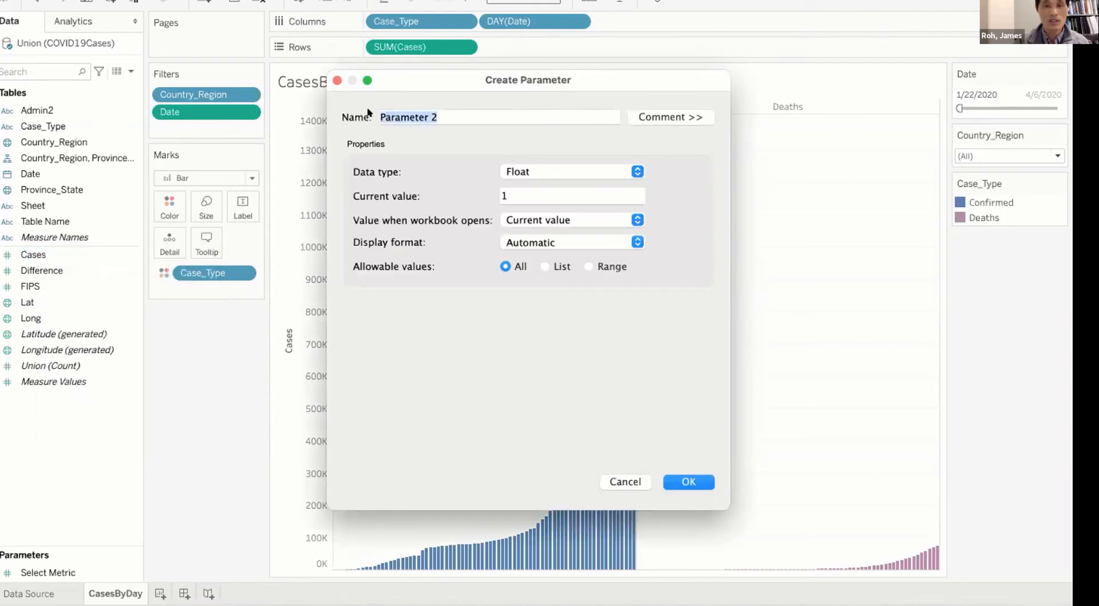
pyautogui.write('Select Mt')
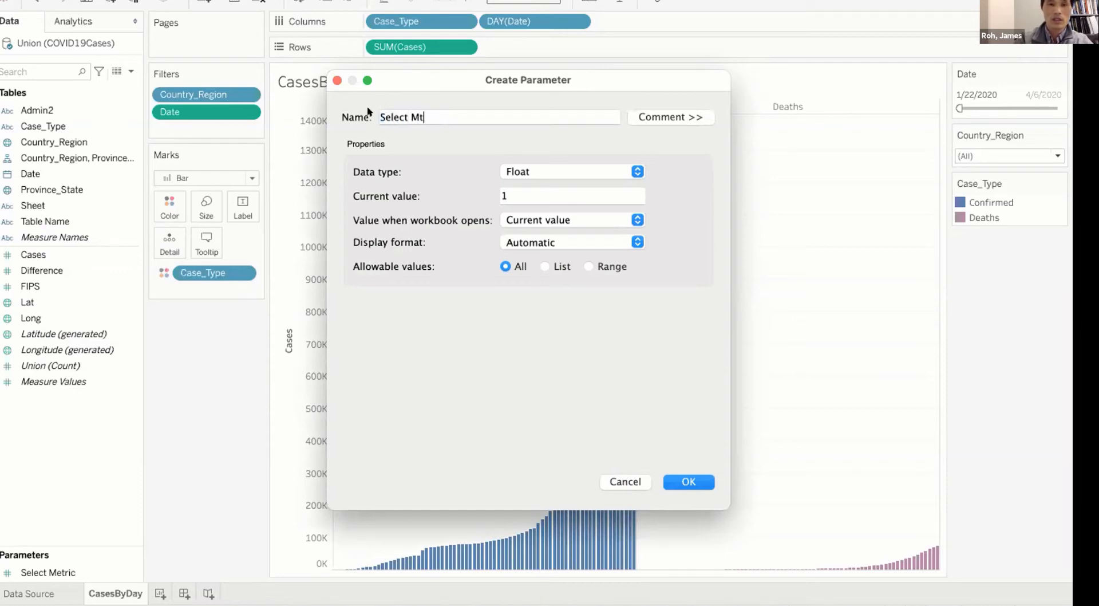
pyautogui.press('BackSpace')
pyautogui.write('etric')
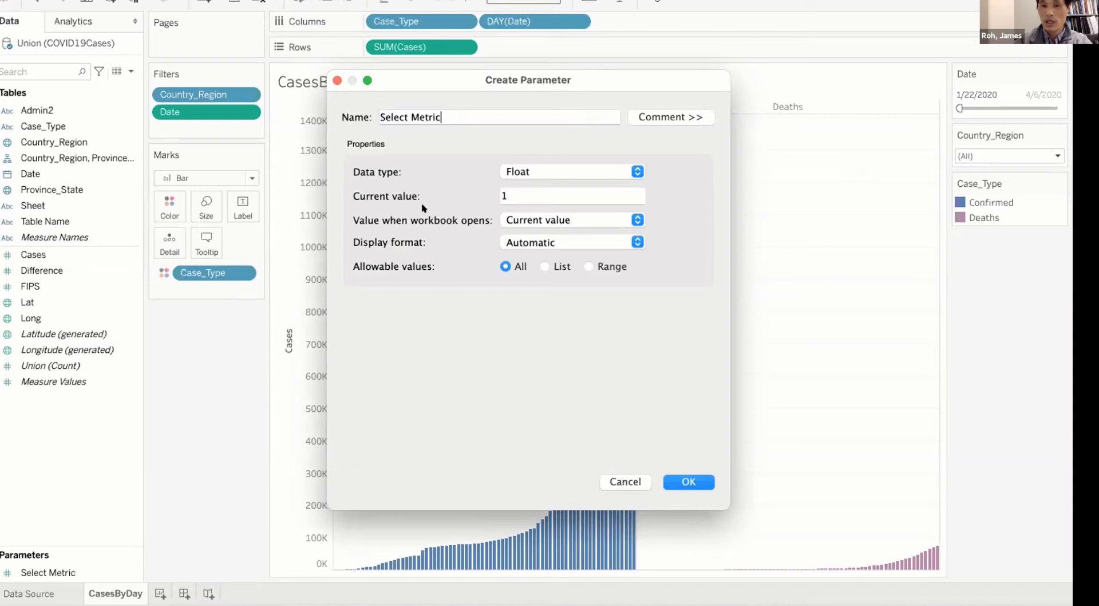
pyautogui.click(522, 170)
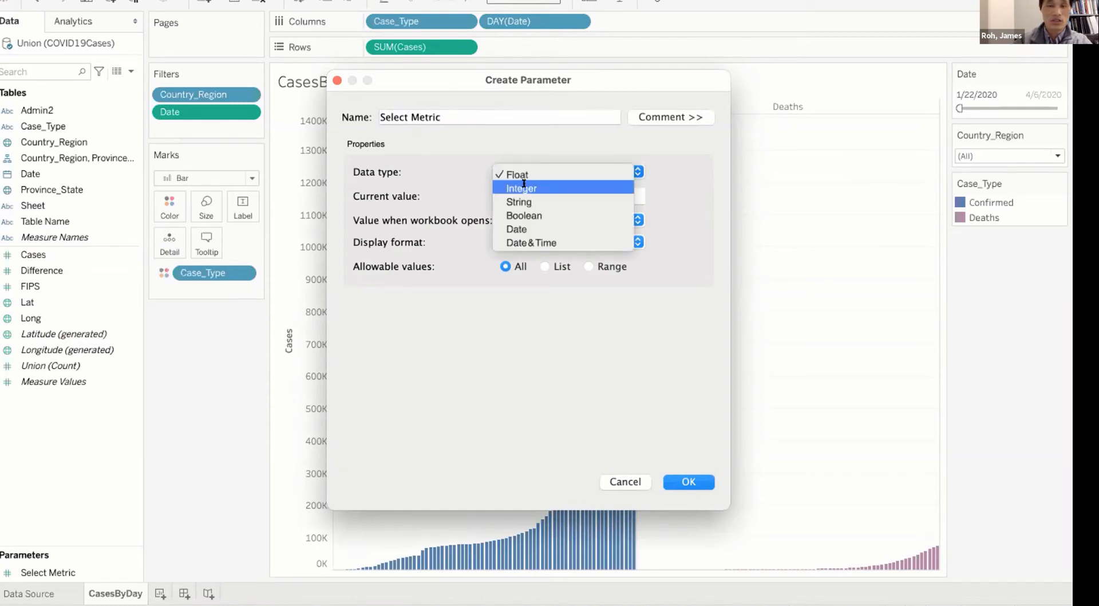
pyautogui.click(523, 187)
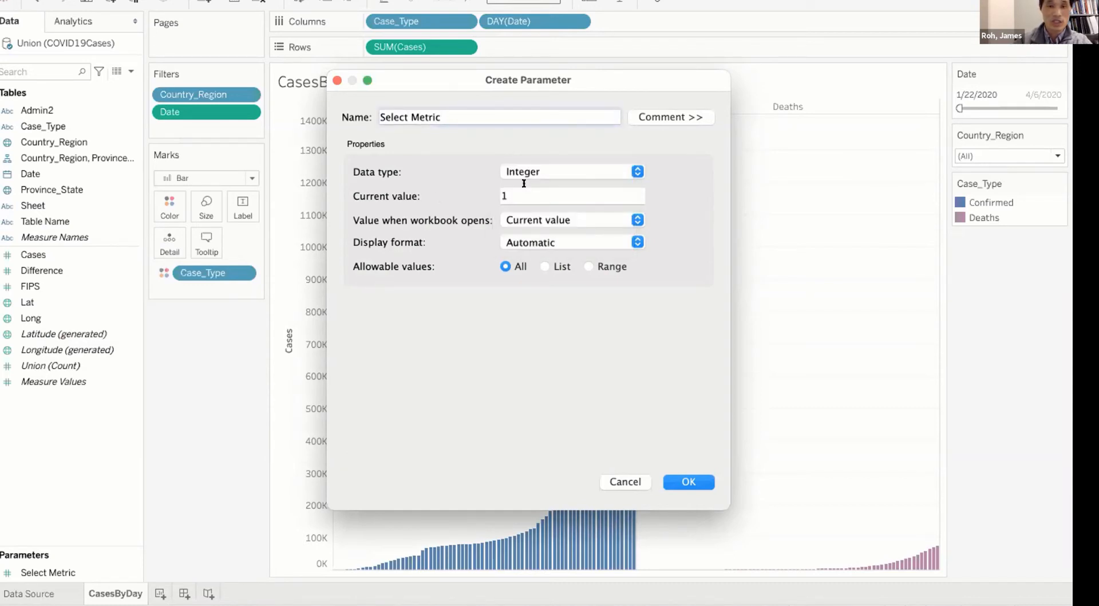
pyautogui.click(544, 266)
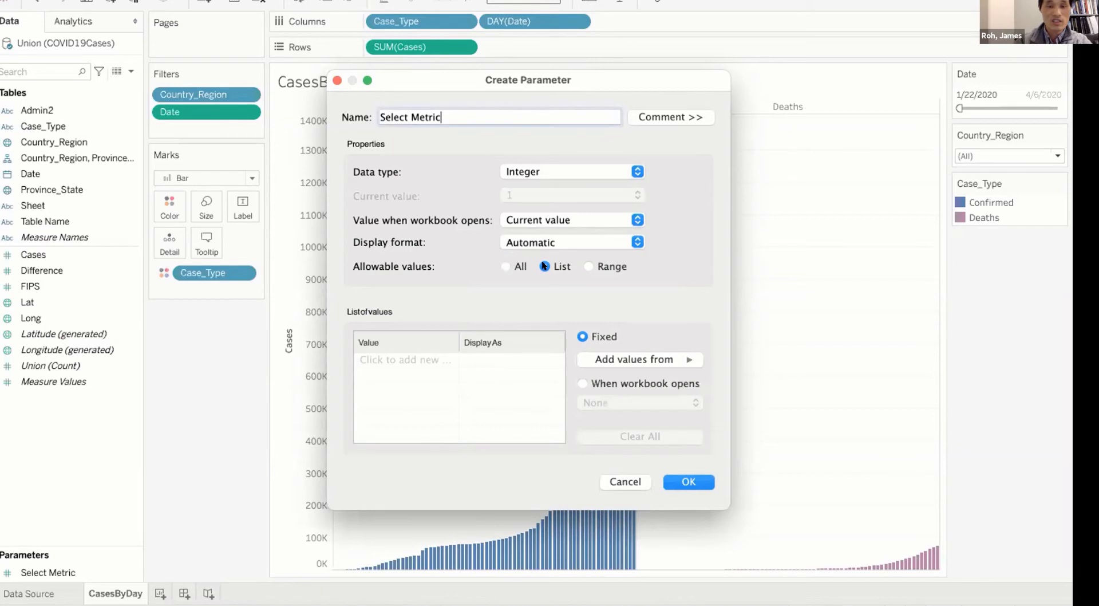
pyautogui.click(377, 358)
pyautogui.write('0')
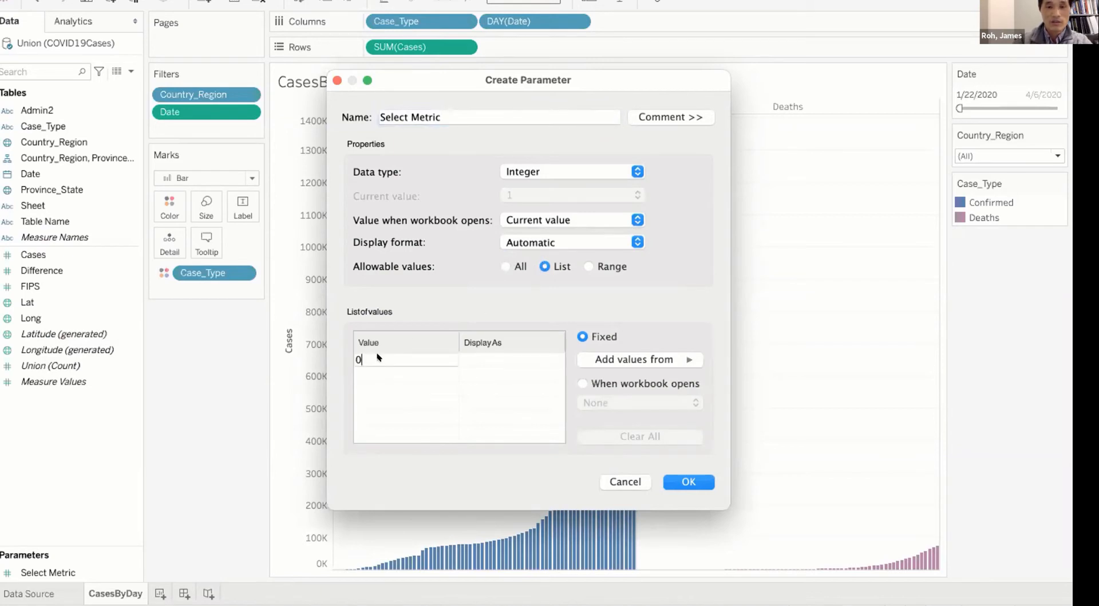
pyautogui.click(483, 357)
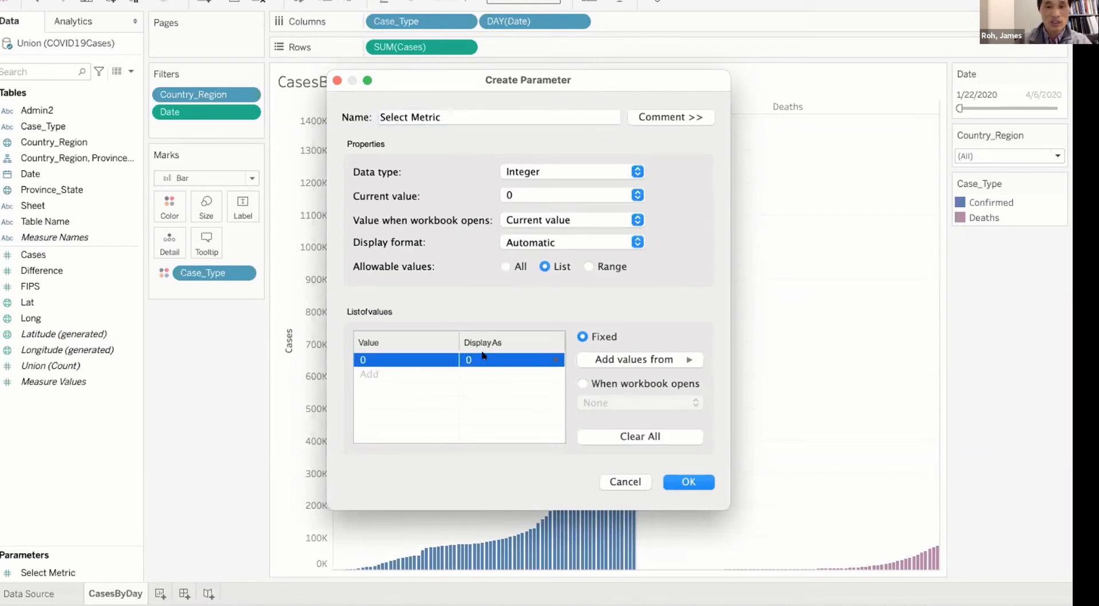
pyautogui.click(474, 356)
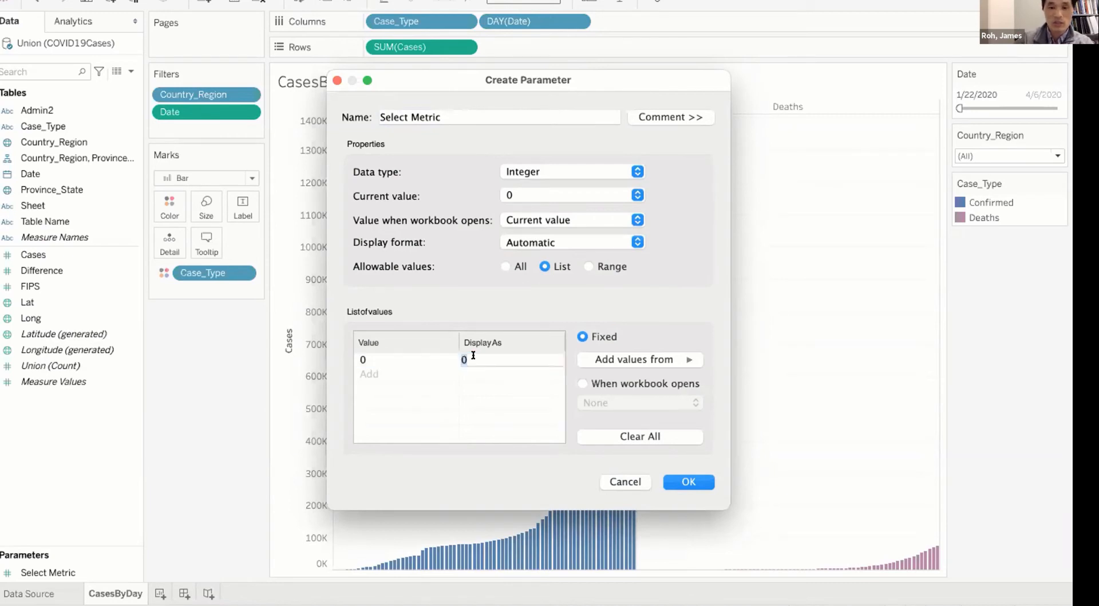
pyautogui.write('Total C')
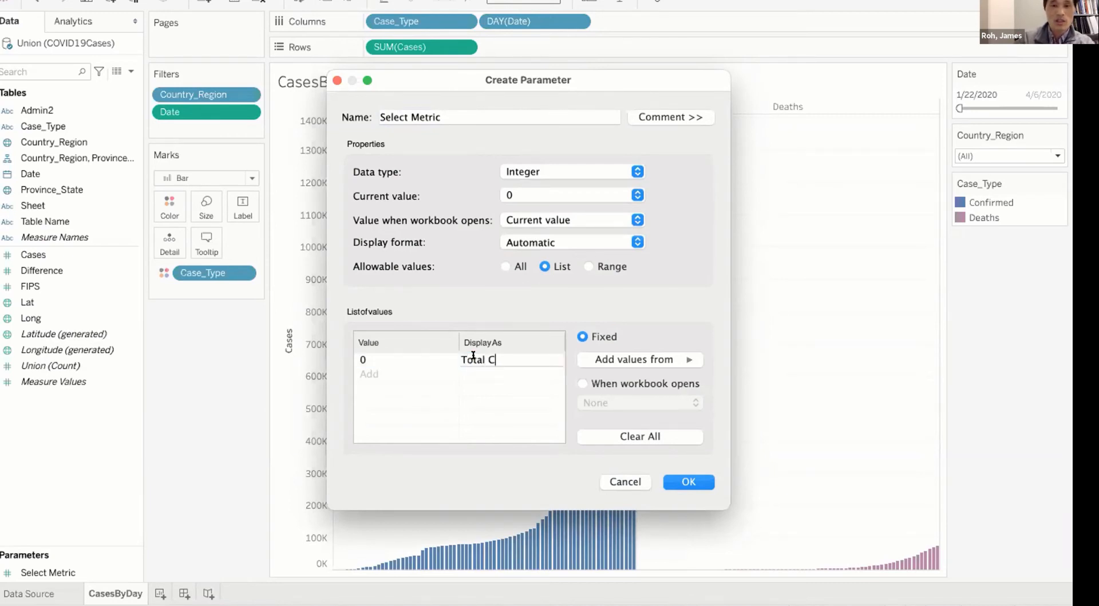
pyautogui.write('ases')
pyautogui.press('Return')
pyautogui.click(400, 369)
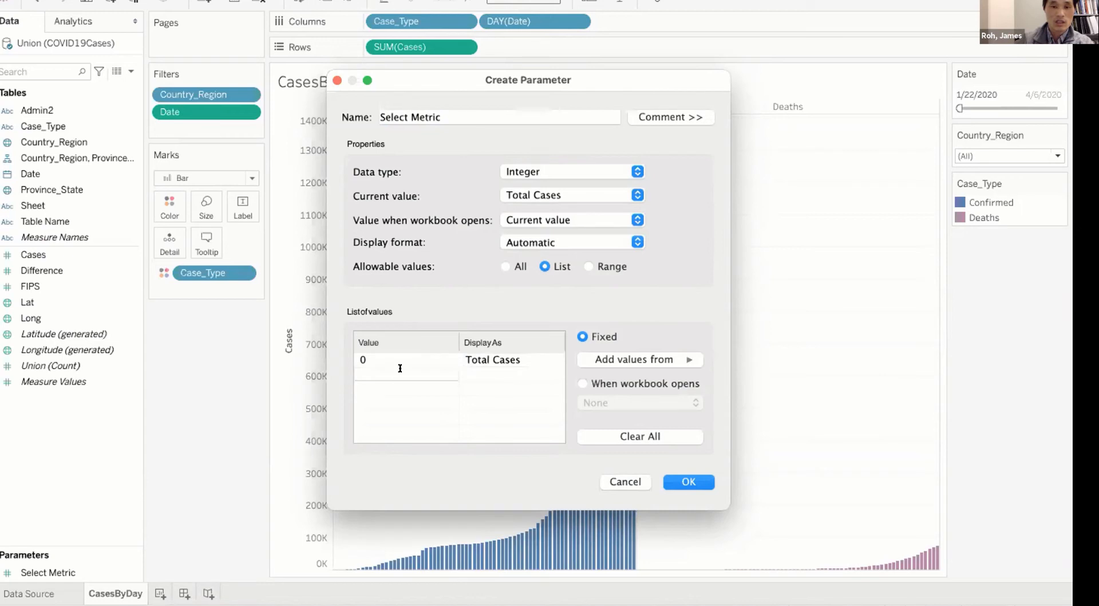
pyautogui.write('1')
pyautogui.press('Return')
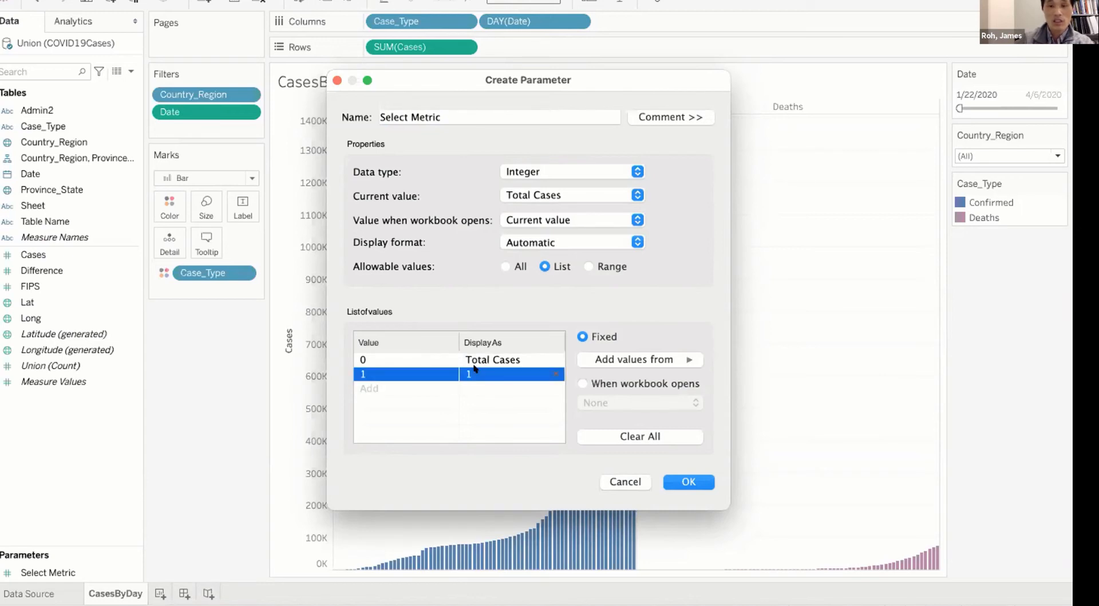
pyautogui.click(474, 371)
pyautogui.write('New Cases')
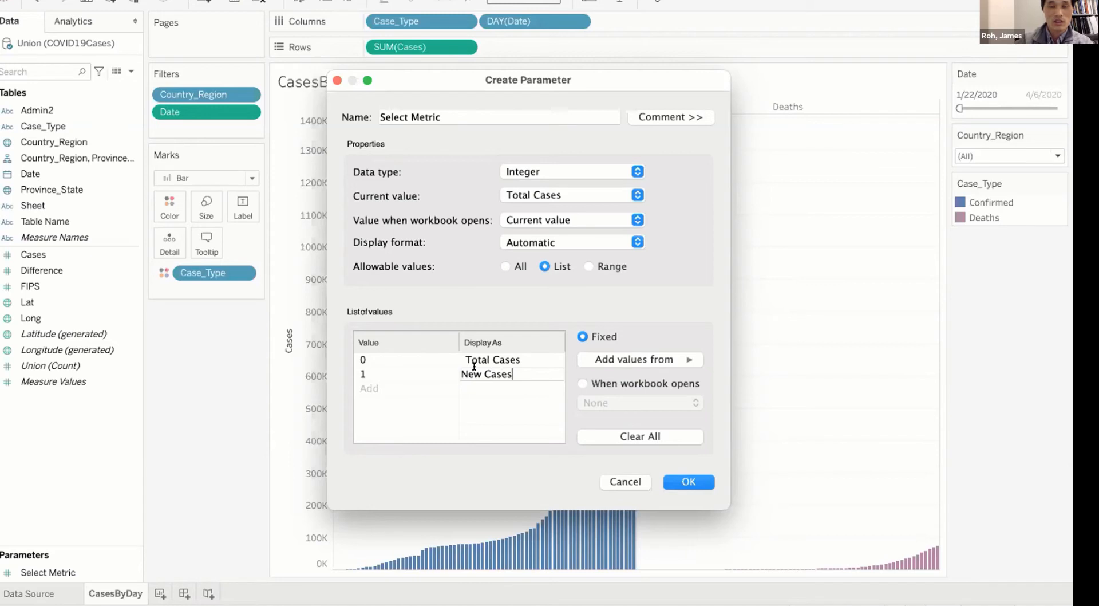
pyautogui.click(497, 388)
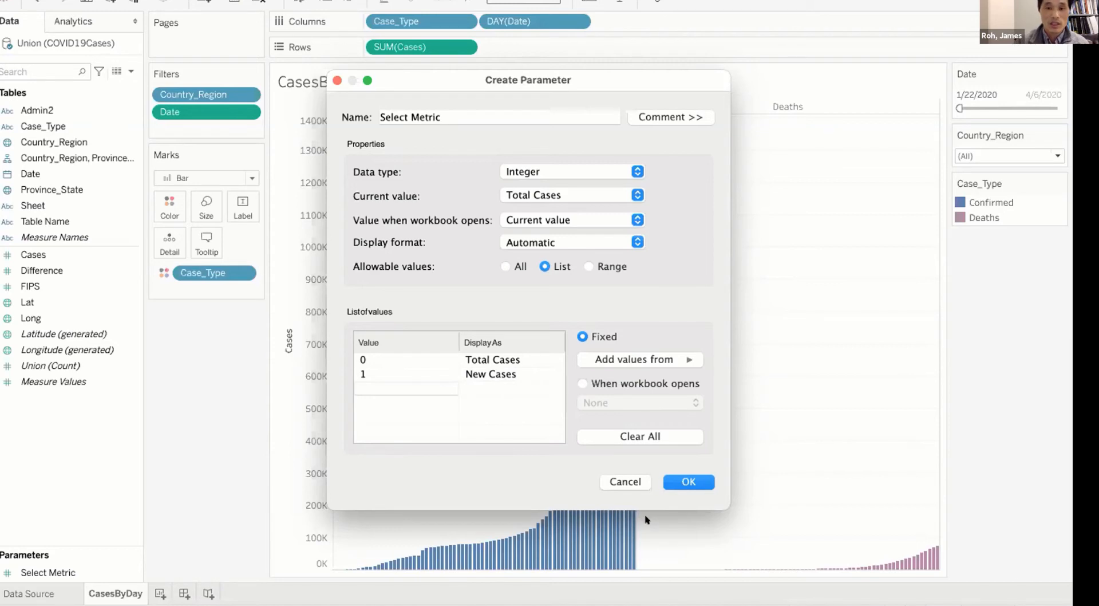
pyautogui.click(616, 477)
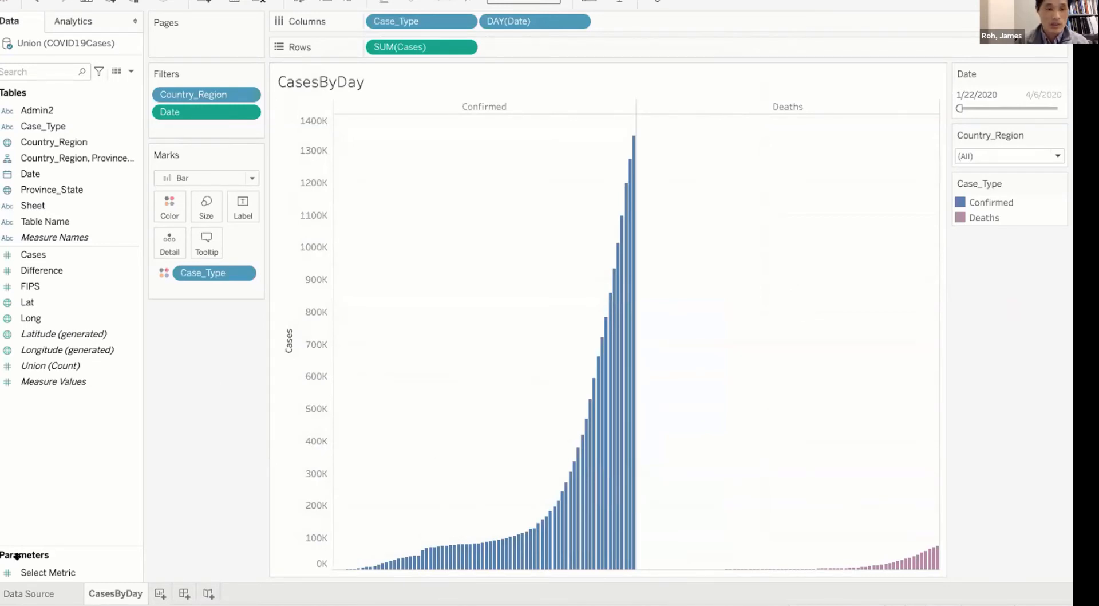
# Enlarge the Parameters section of the data pane and select the Select Metric parameter
pyautogui.moveTo(41, 543); pyautogui.dragTo(43, 497)
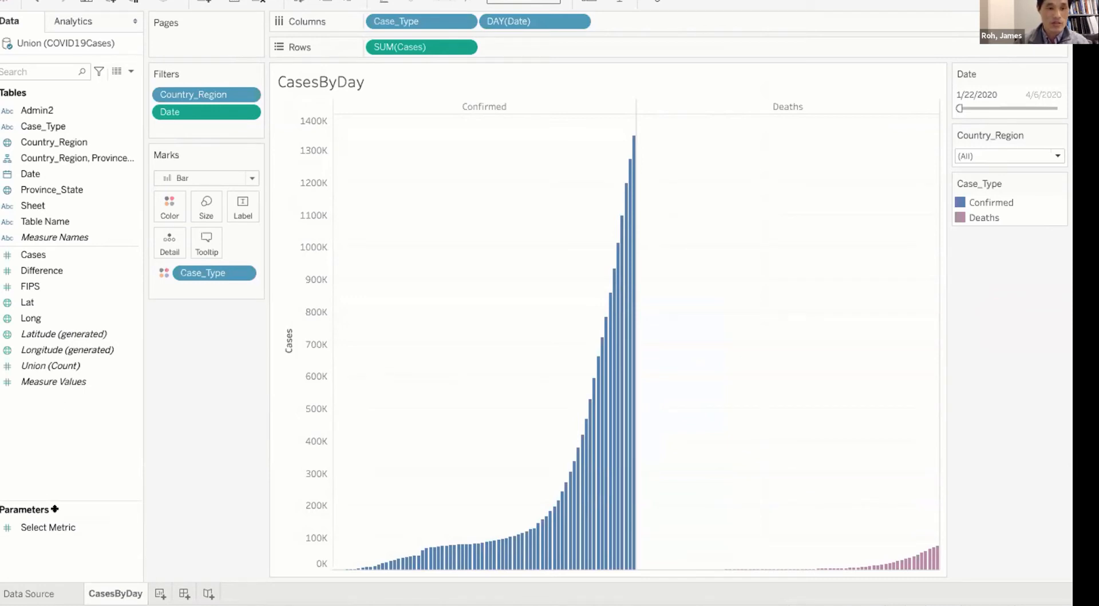
pyautogui.click(28, 532)
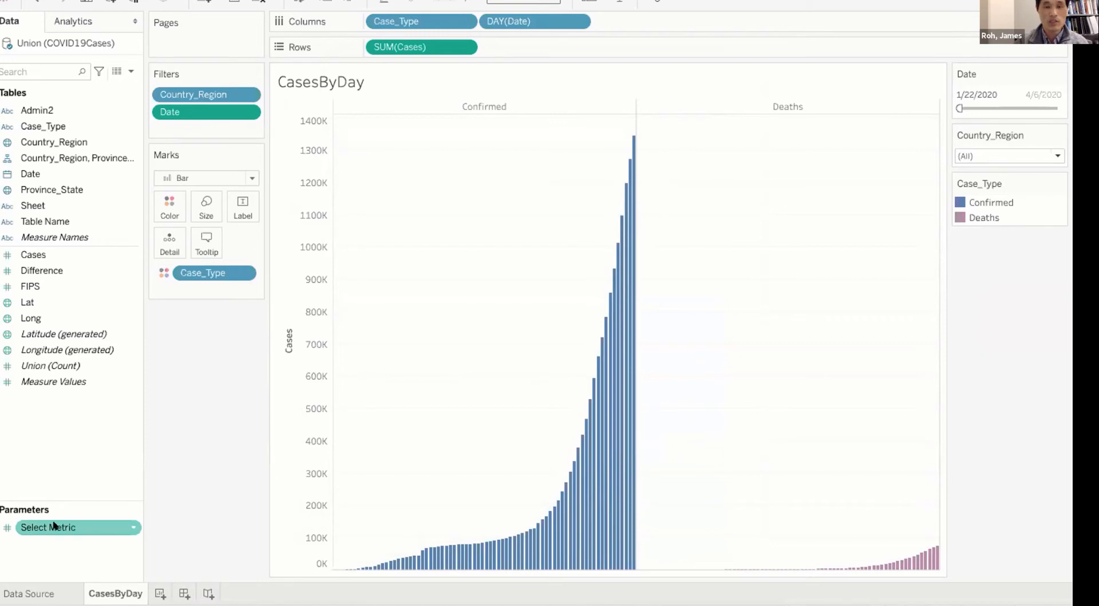
# Edit the Select Metric parameter so that value 1 displays as New Cases, and save the change
pyautogui.click(129, 526)
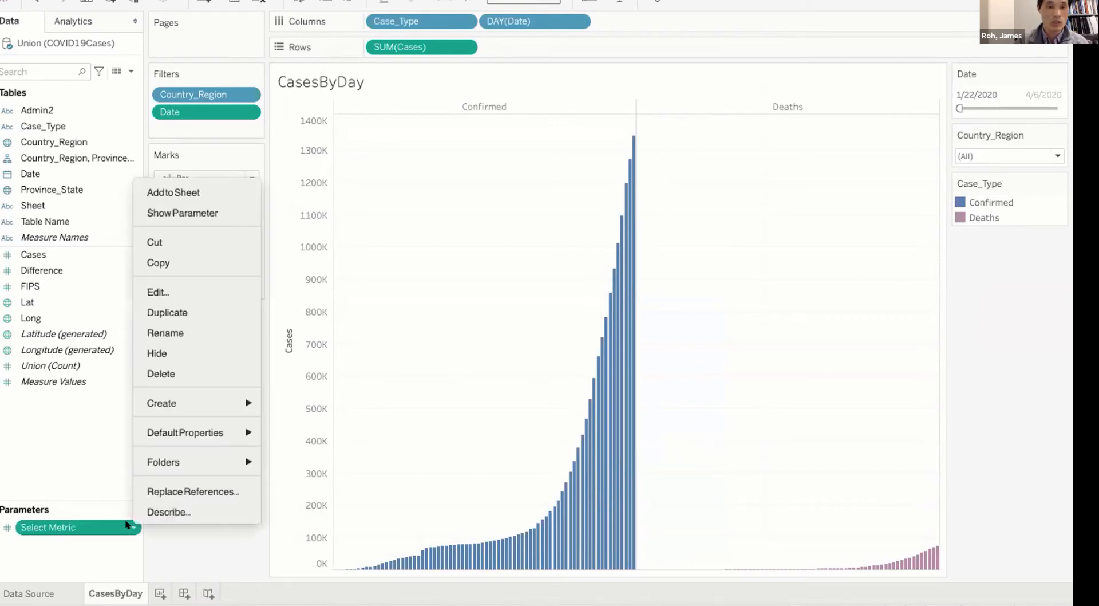
pyautogui.click(171, 291)
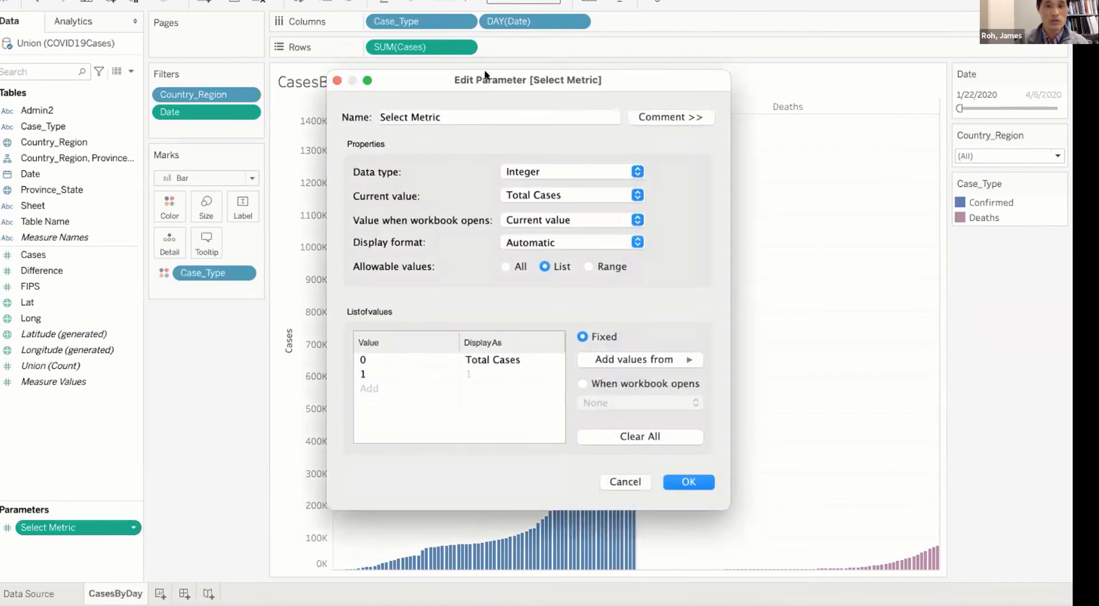
pyautogui.click(474, 379)
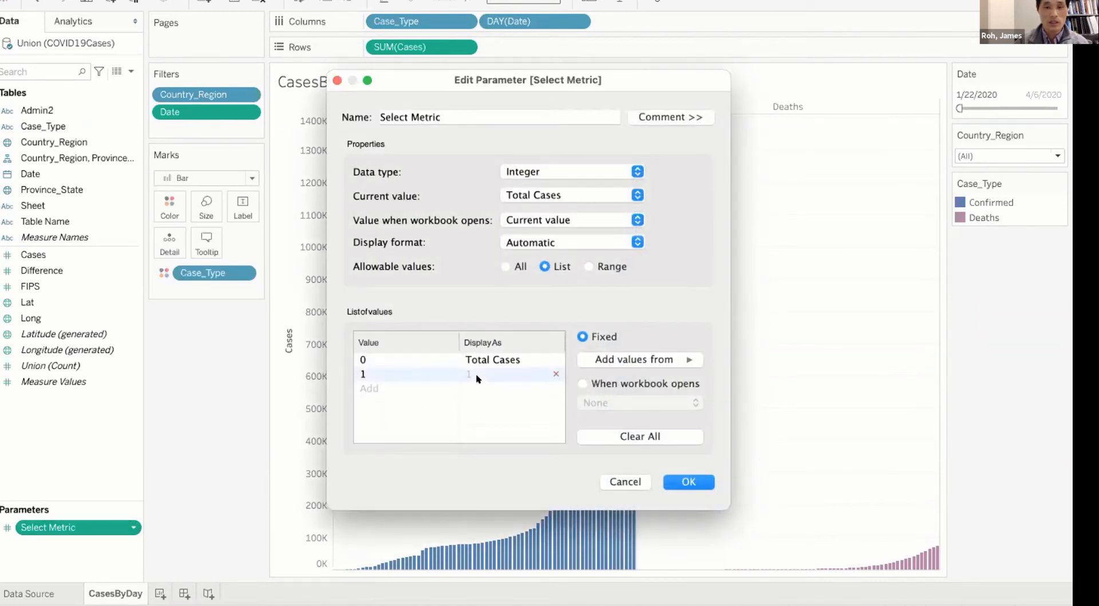
pyautogui.click(472, 367)
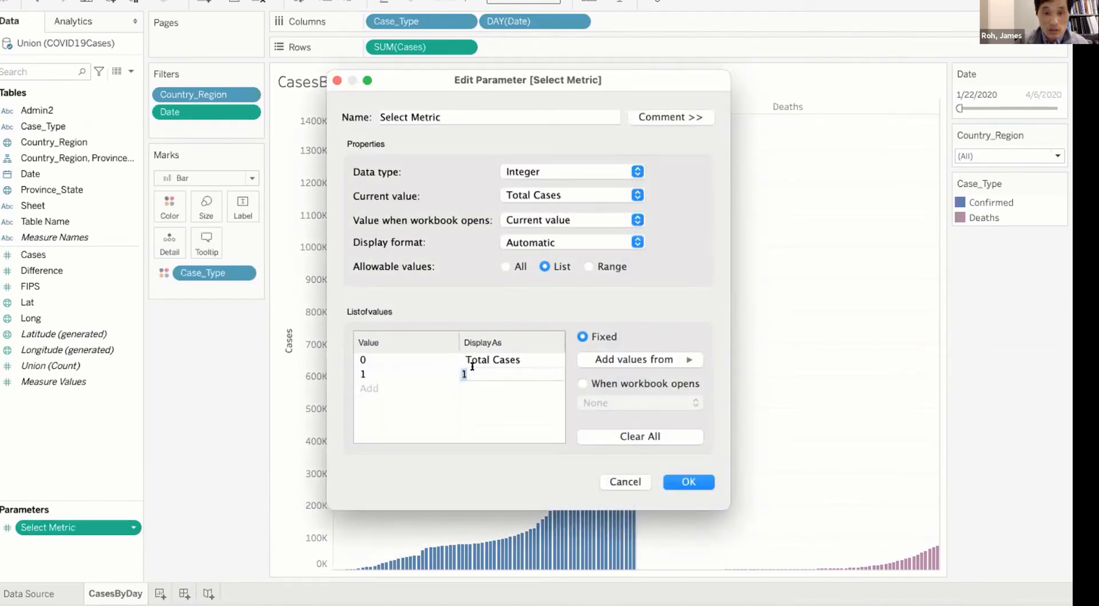
pyautogui.write('New Cases')
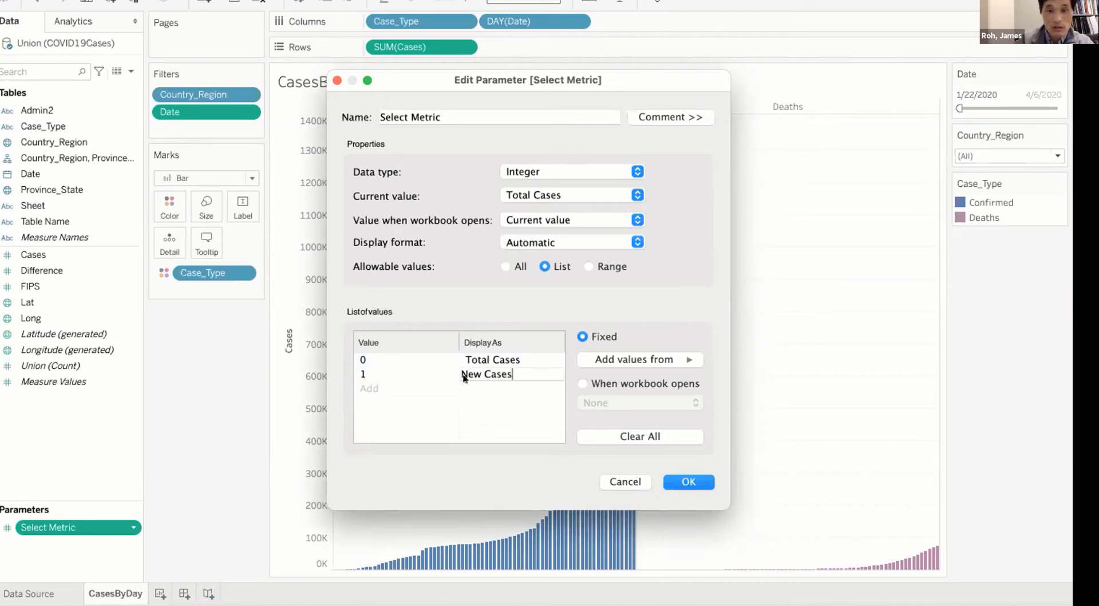
pyautogui.click(464, 389)
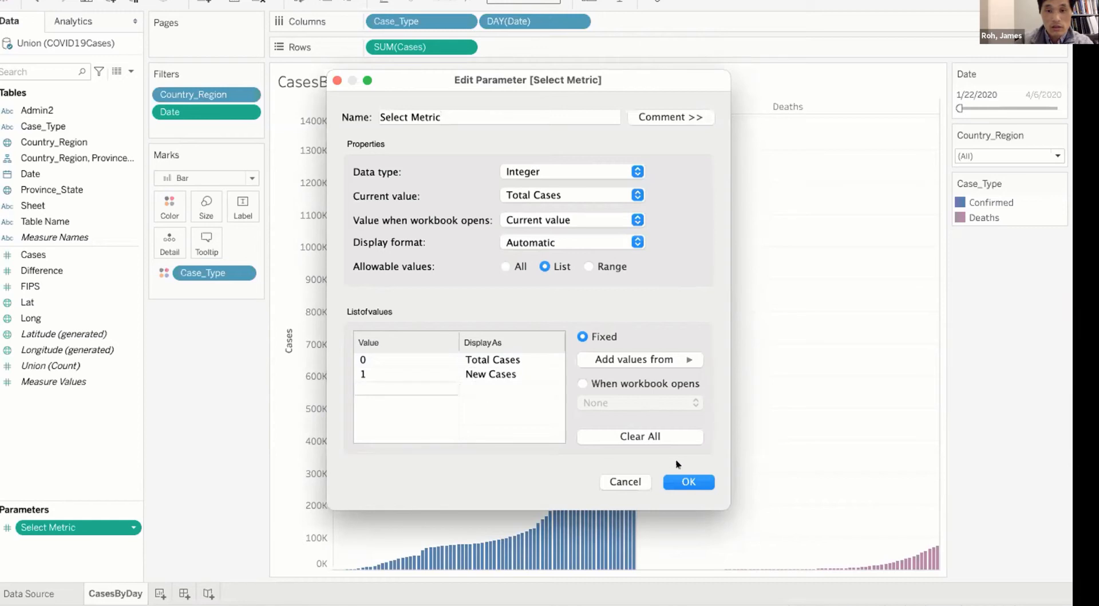
pyautogui.click(687, 481)
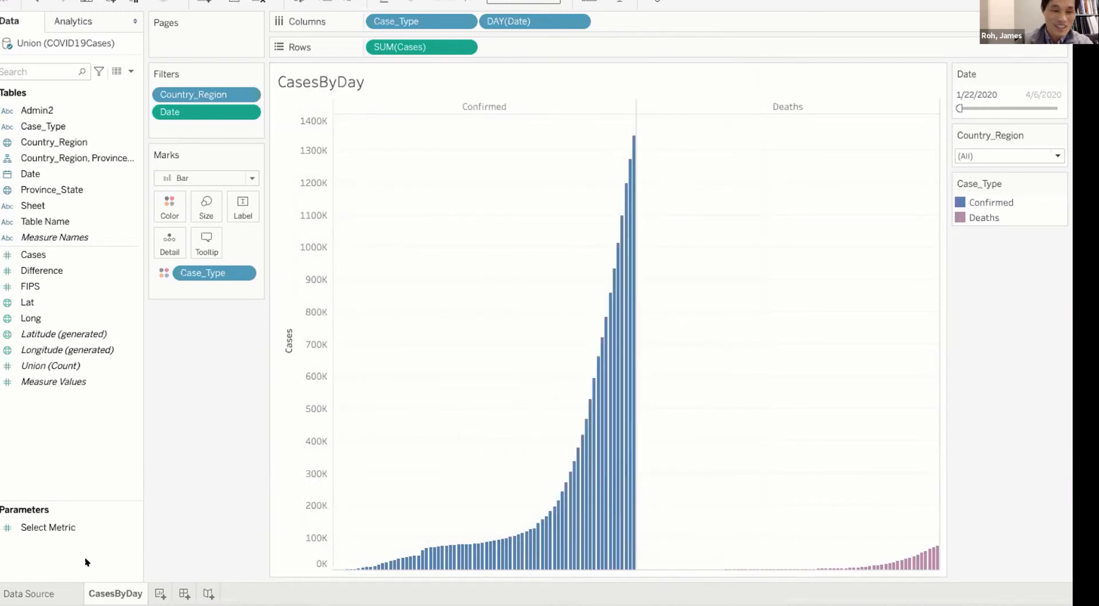
# Review the Select Metric parameter's data type and list of display names, then close its settings
pyautogui.rightClick(125, 527)
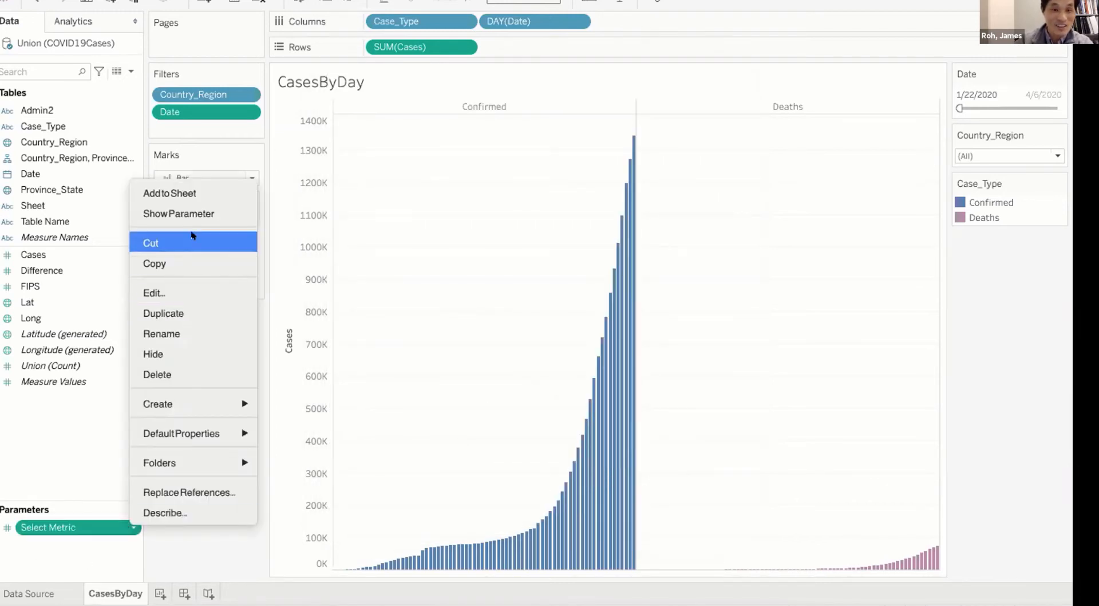
pyautogui.click(183, 290)
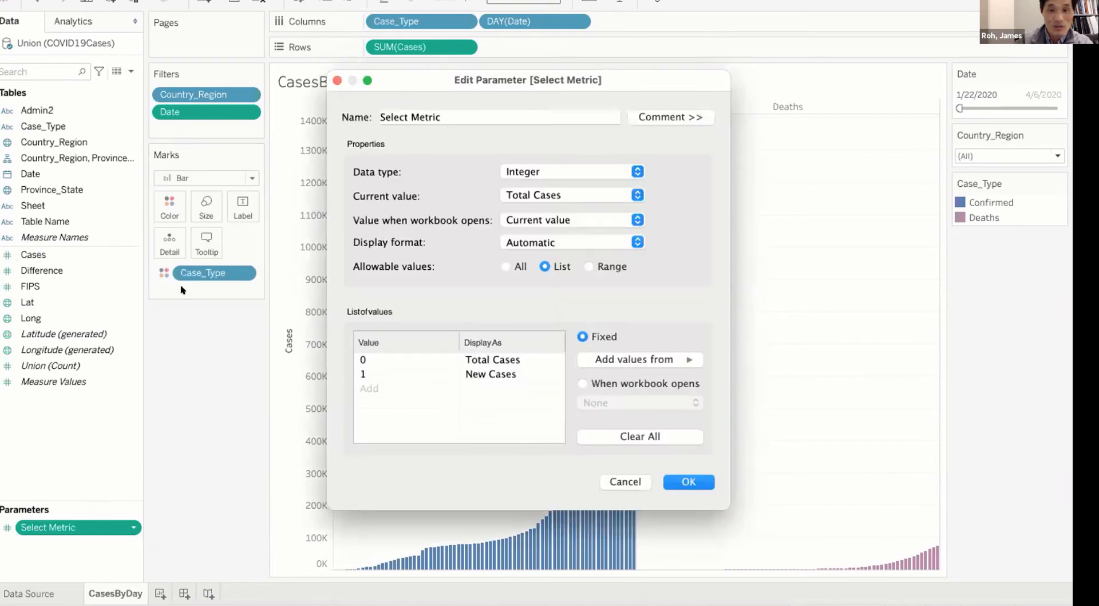
pyautogui.click(337, 80)
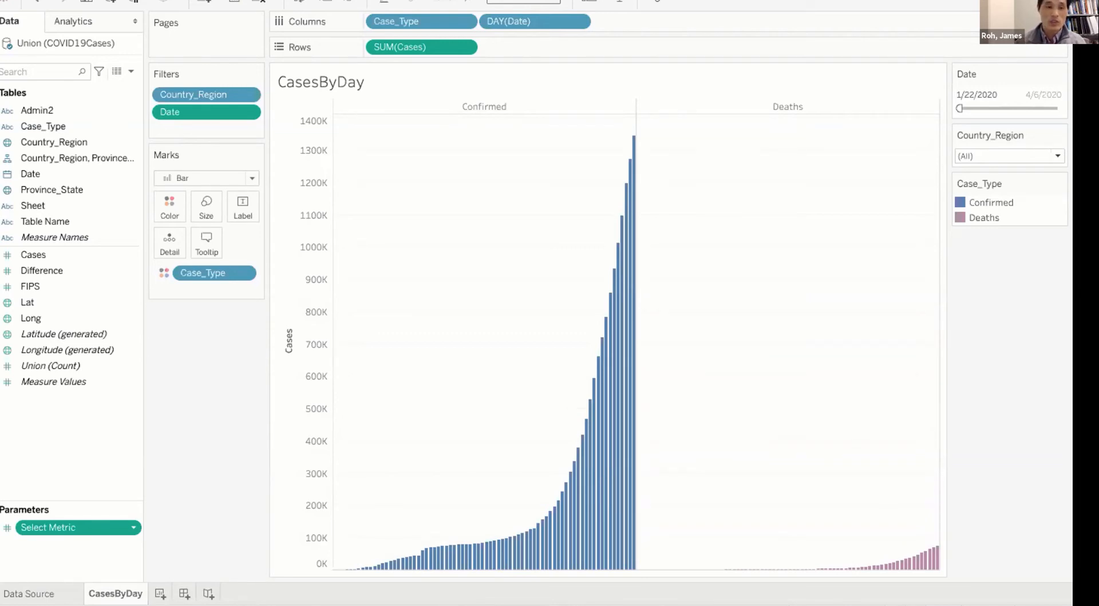
pyautogui.click(30, 427)
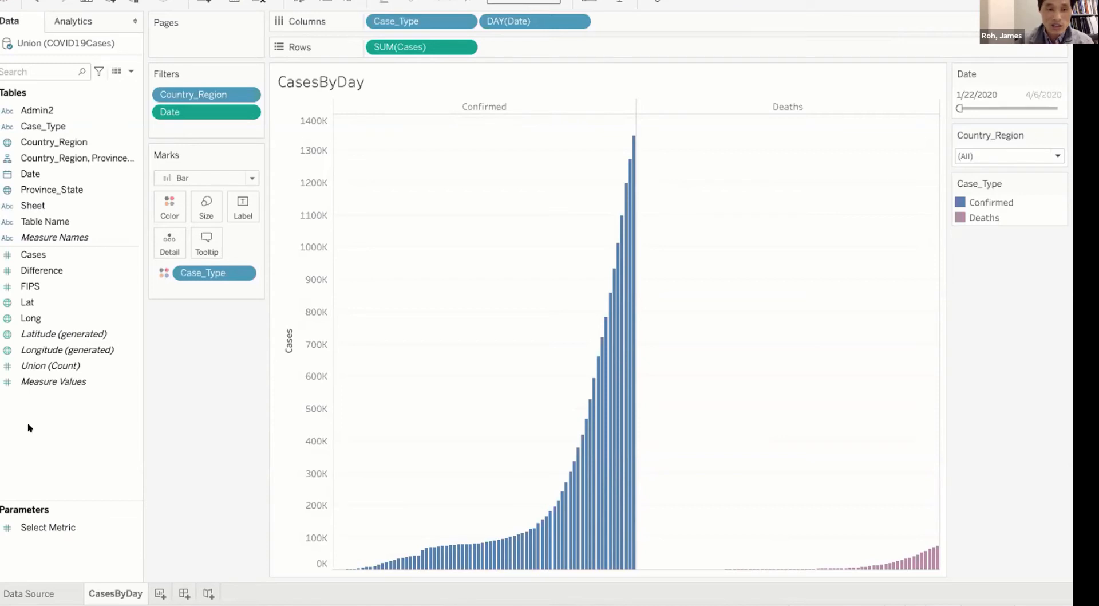
pyautogui.rightClick(40, 415)
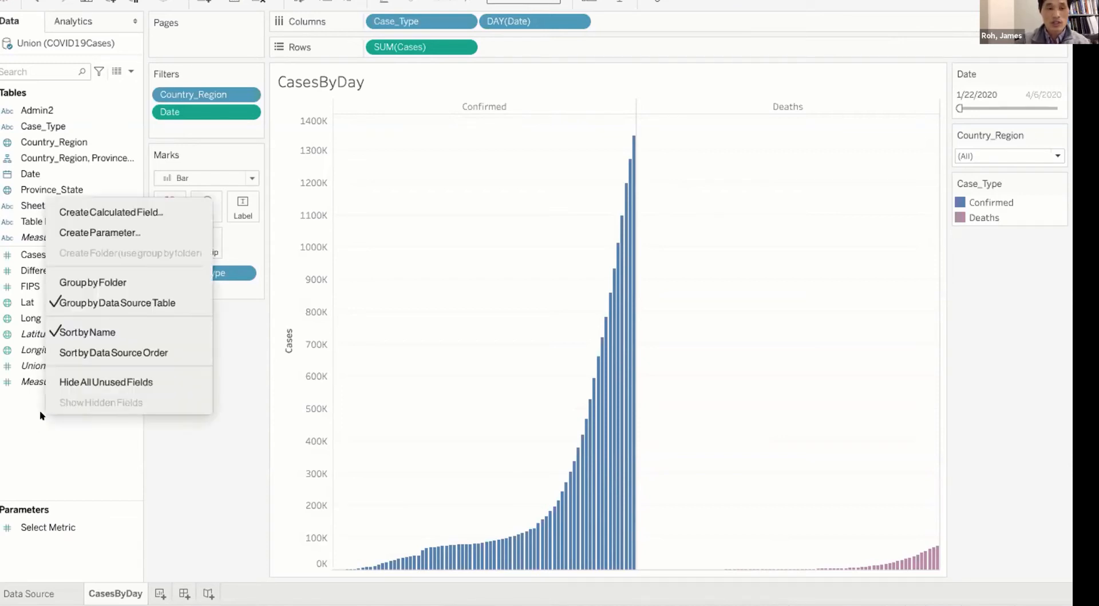
pyautogui.click(17, 422)
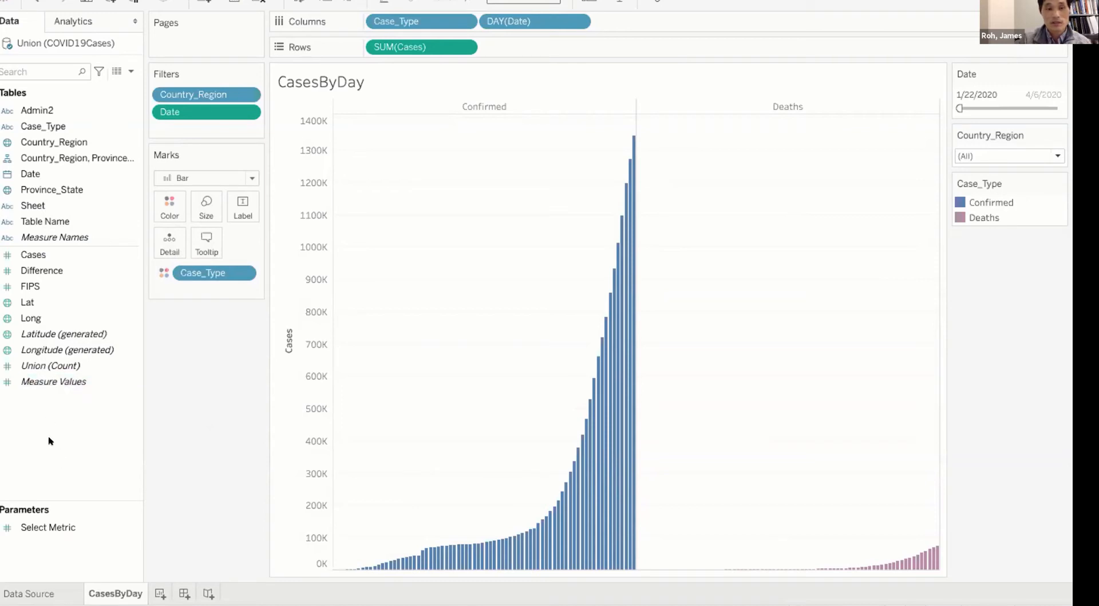
pyautogui.rightClick(27, 416)
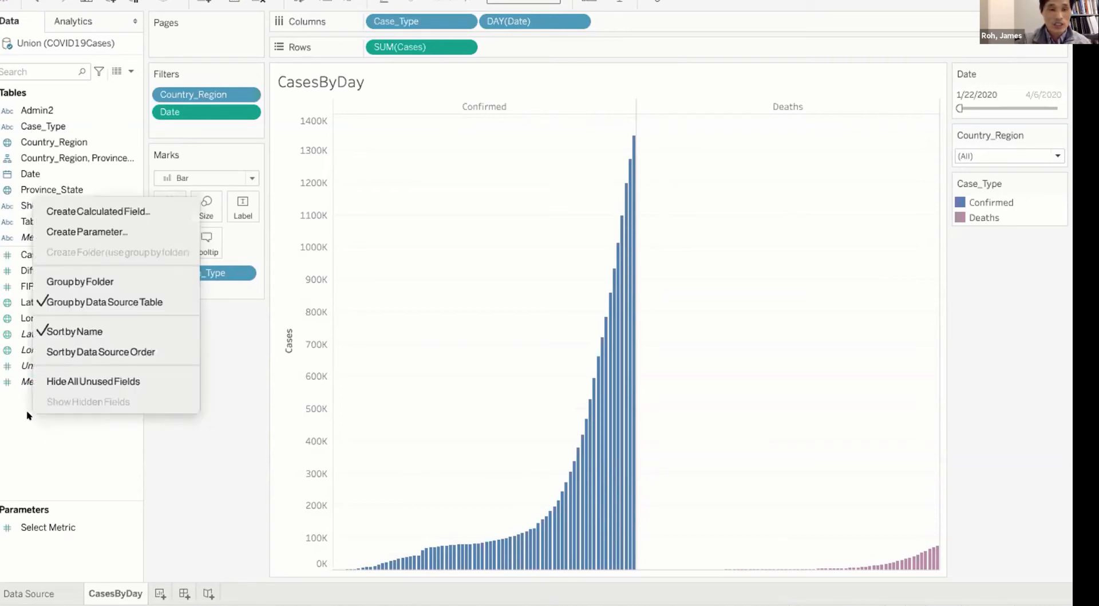
pyautogui.click(64, 210)
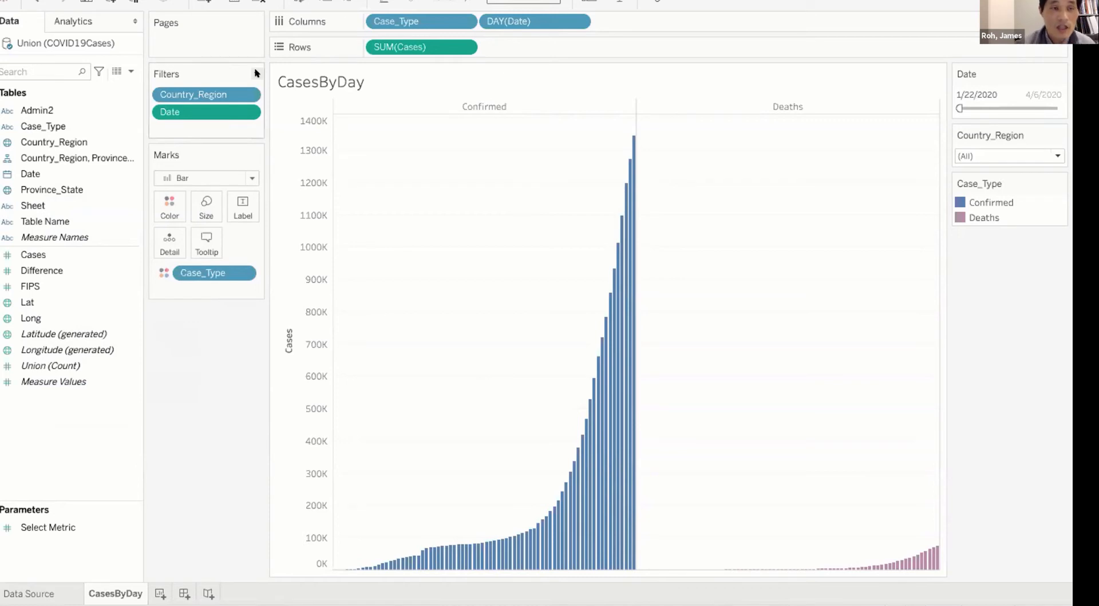
pyautogui.click(324, 1)
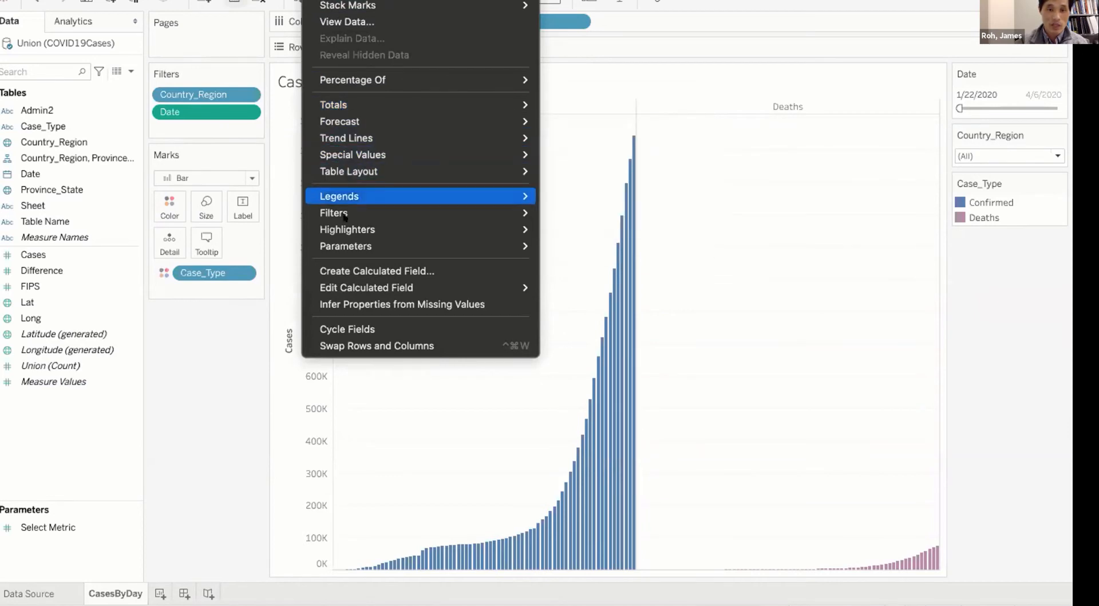
pyautogui.moveTo(377, 197)
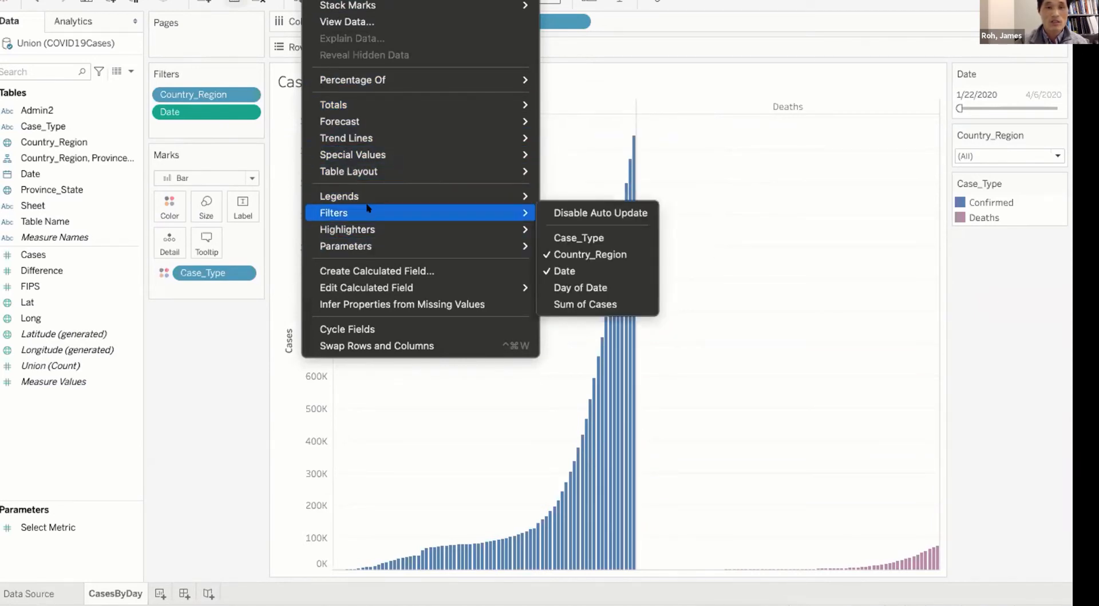
pyautogui.click(352, 269)
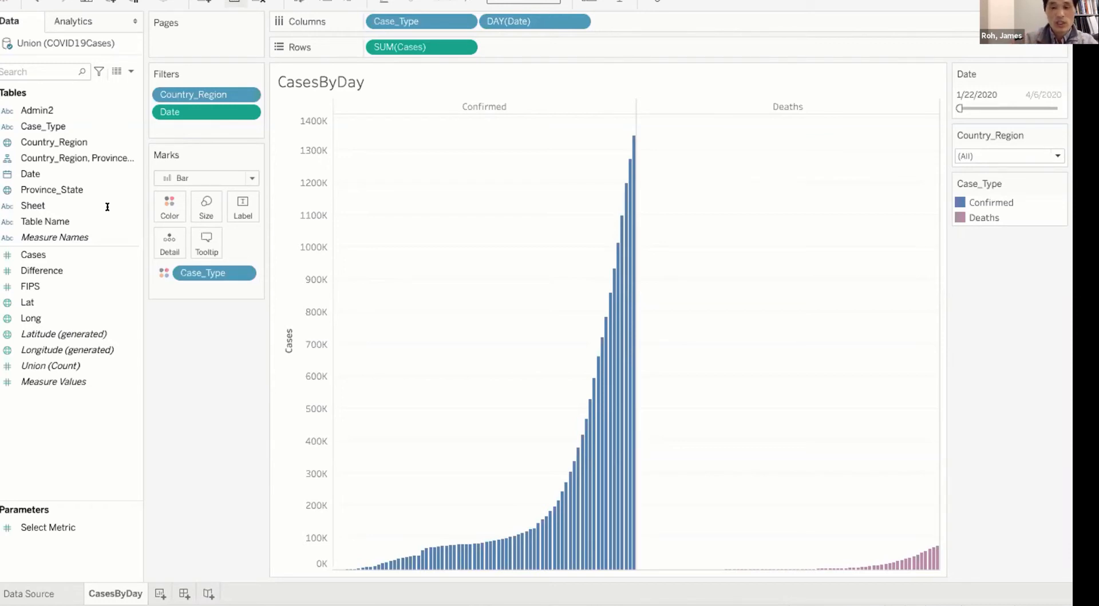
pyautogui.write('IF')
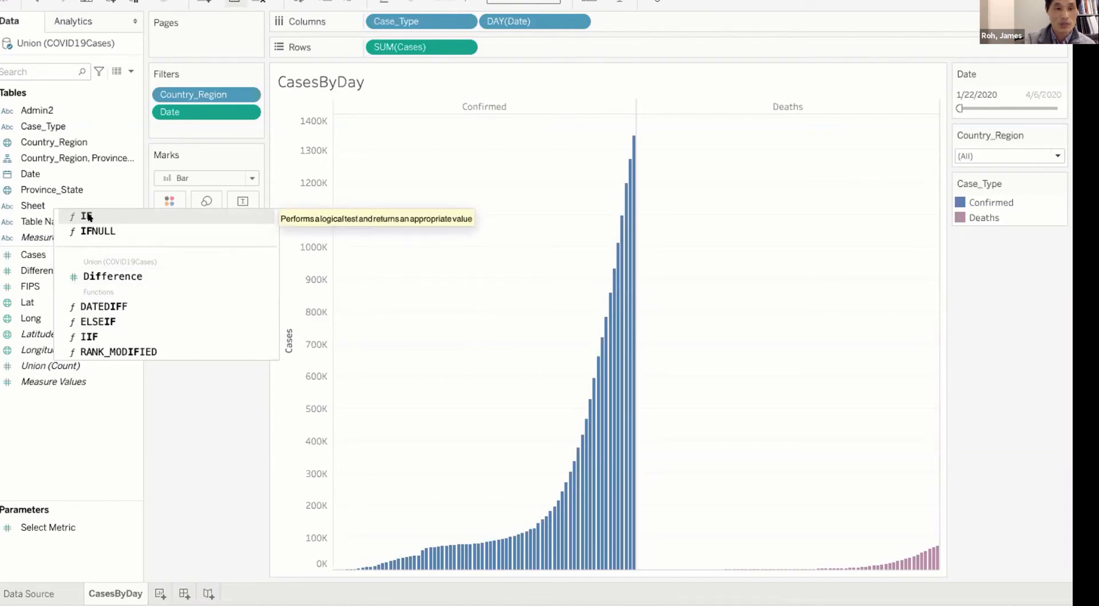
pyautogui.click(87, 216)
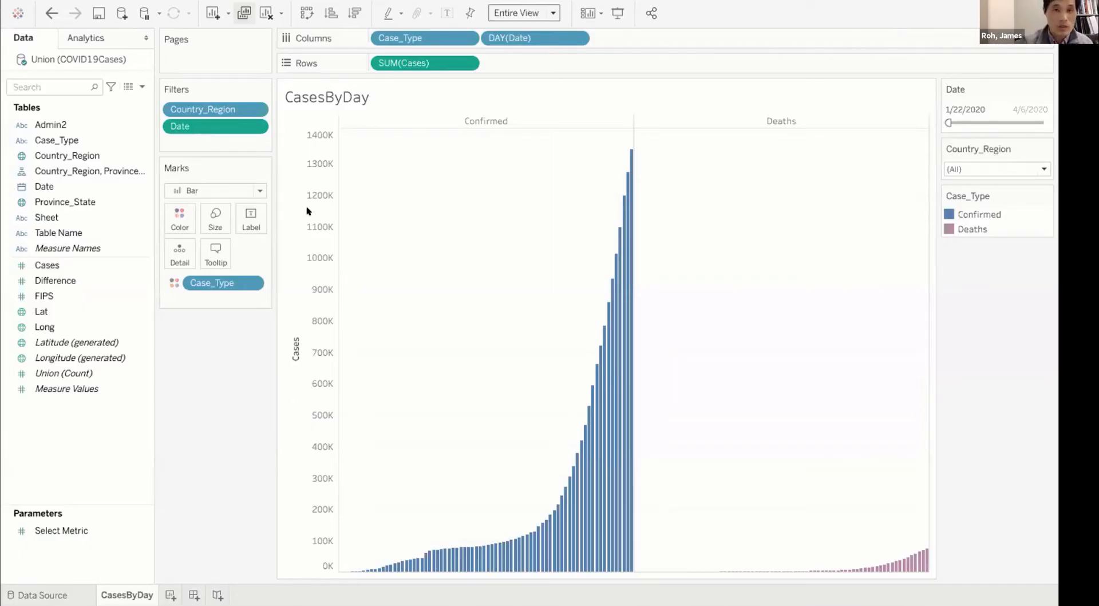
# Create a calculated field named Metric Switcher and save it without a formula
pyautogui.rightClick(50, 434)
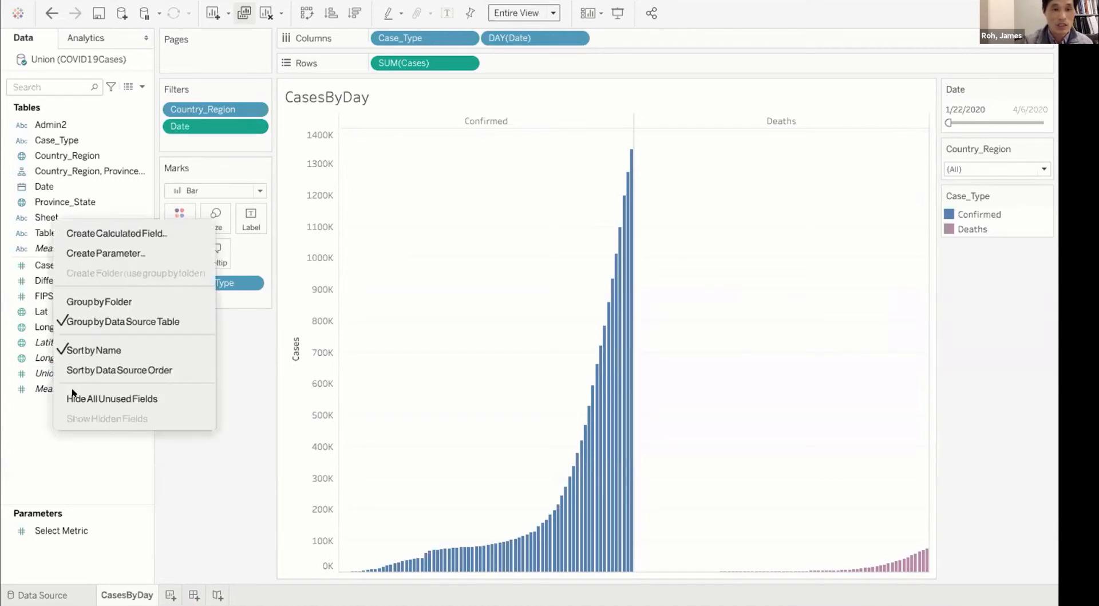
pyautogui.click(146, 234)
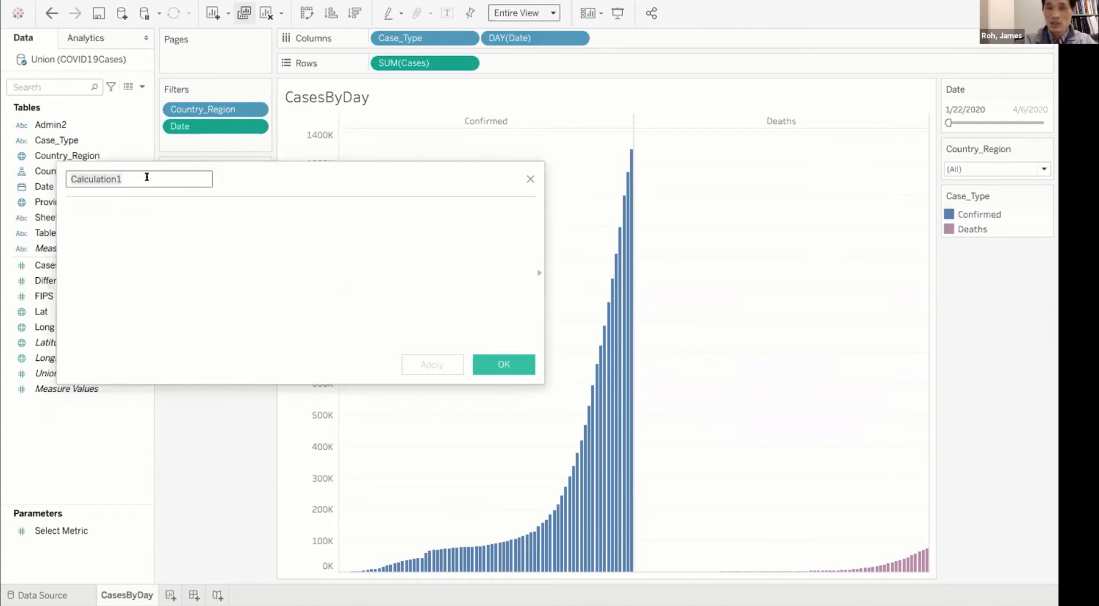
pyautogui.write('Metric Sw')
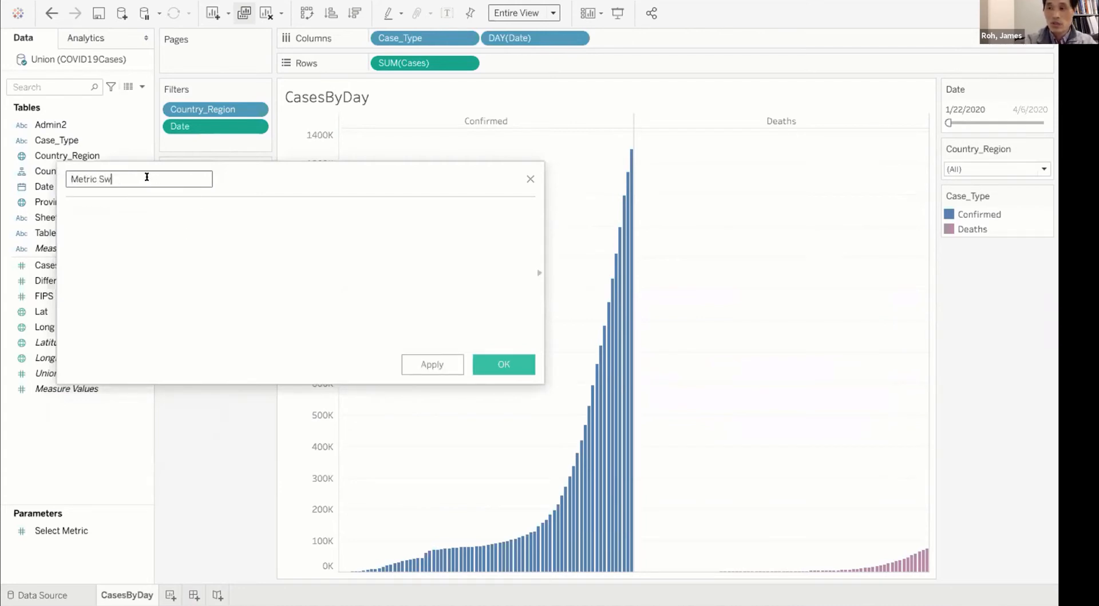
pyautogui.write('itcher')
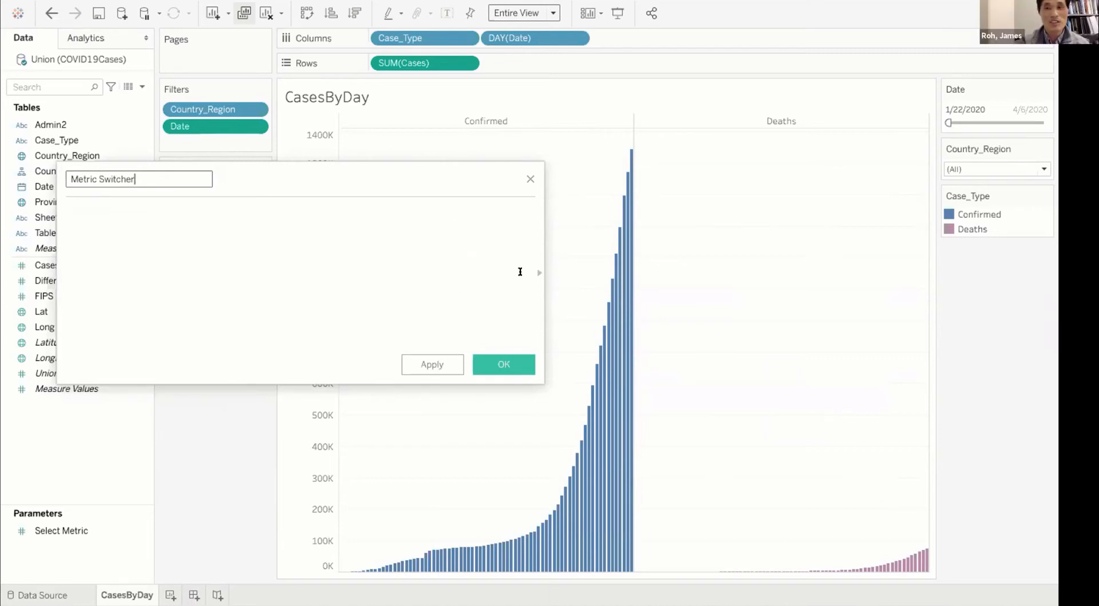
pyautogui.click(502, 363)
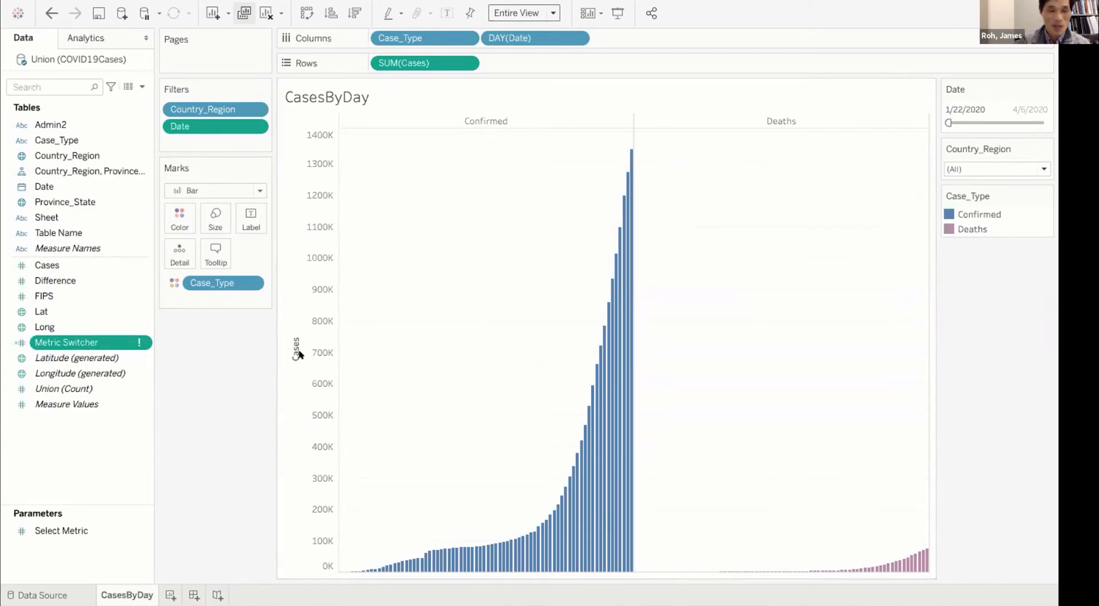
# Reopen the Metric Switcher calculation for editing, start its formula with IF, and move the editor clear of the field list
pyautogui.click(139, 342)
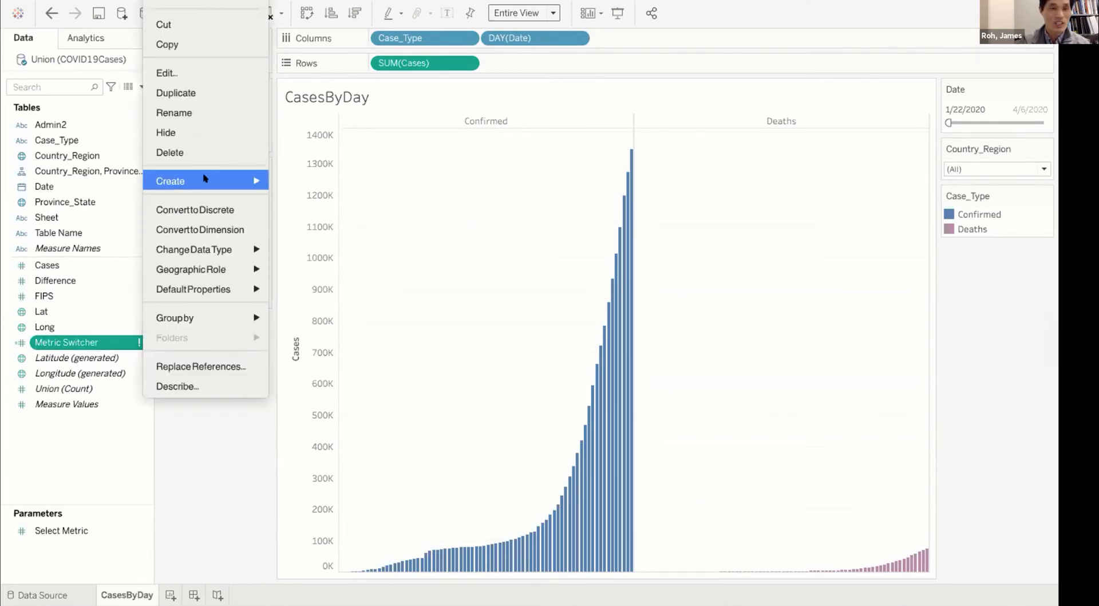
pyautogui.click(206, 72)
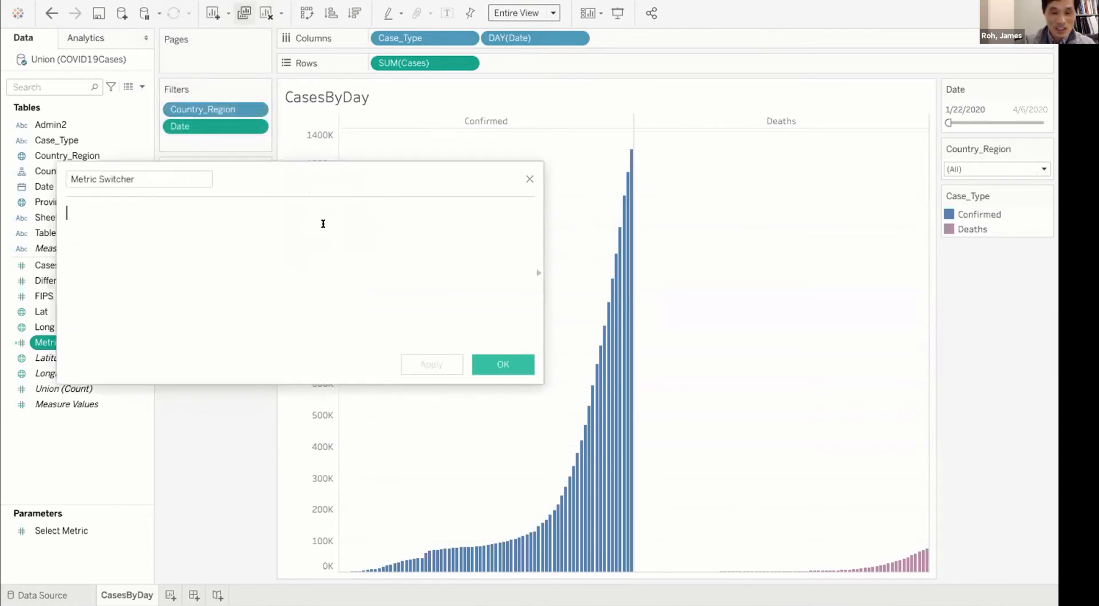
pyautogui.write('IF')
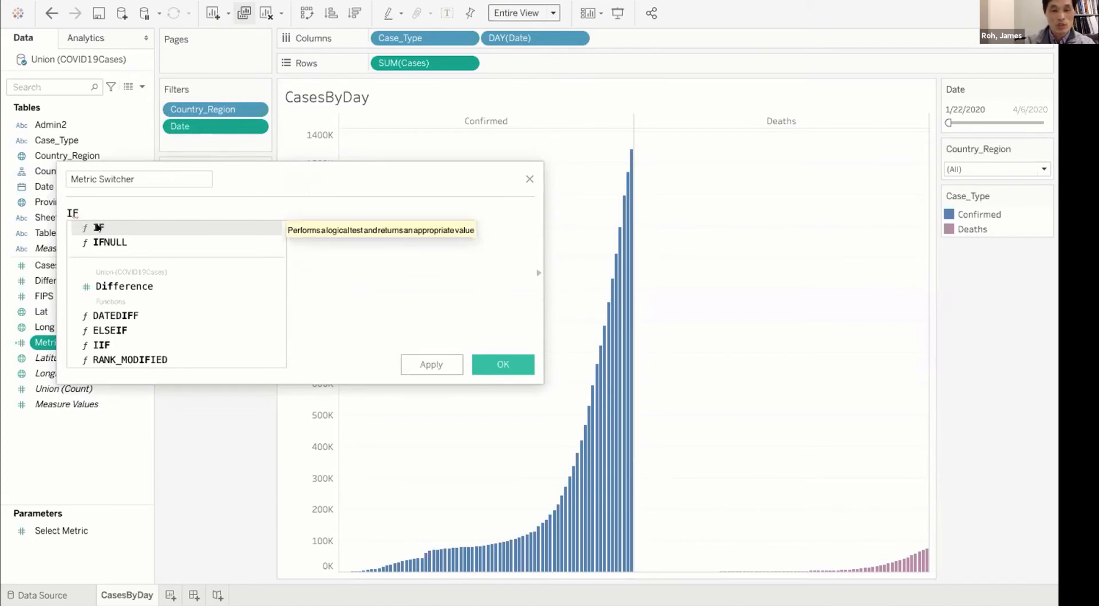
pyautogui.click(98, 227)
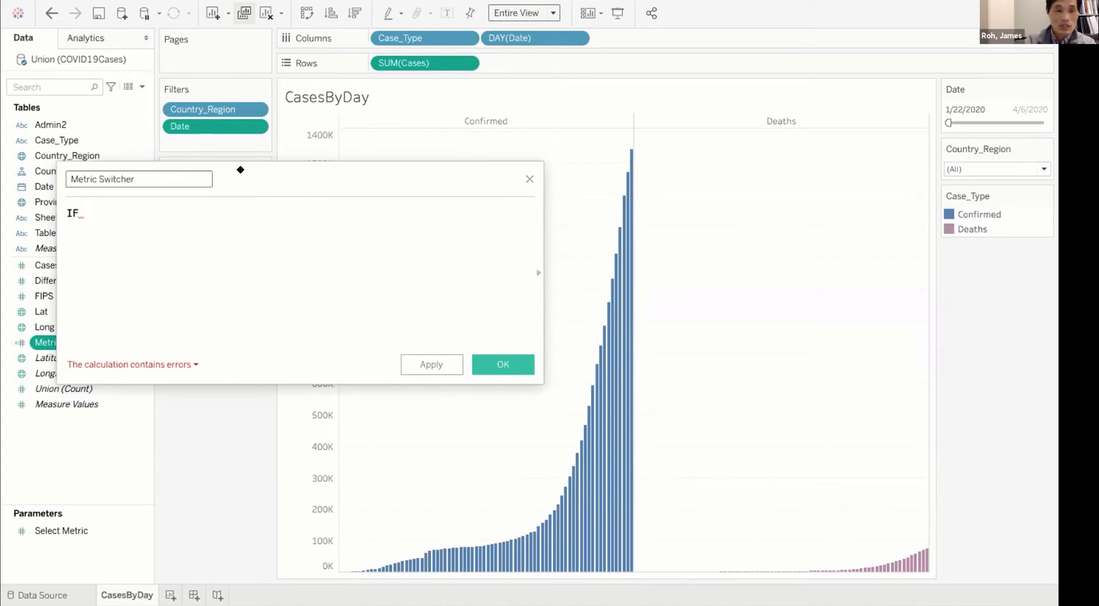
pyautogui.moveTo(255, 174); pyautogui.dragTo(325, 168)
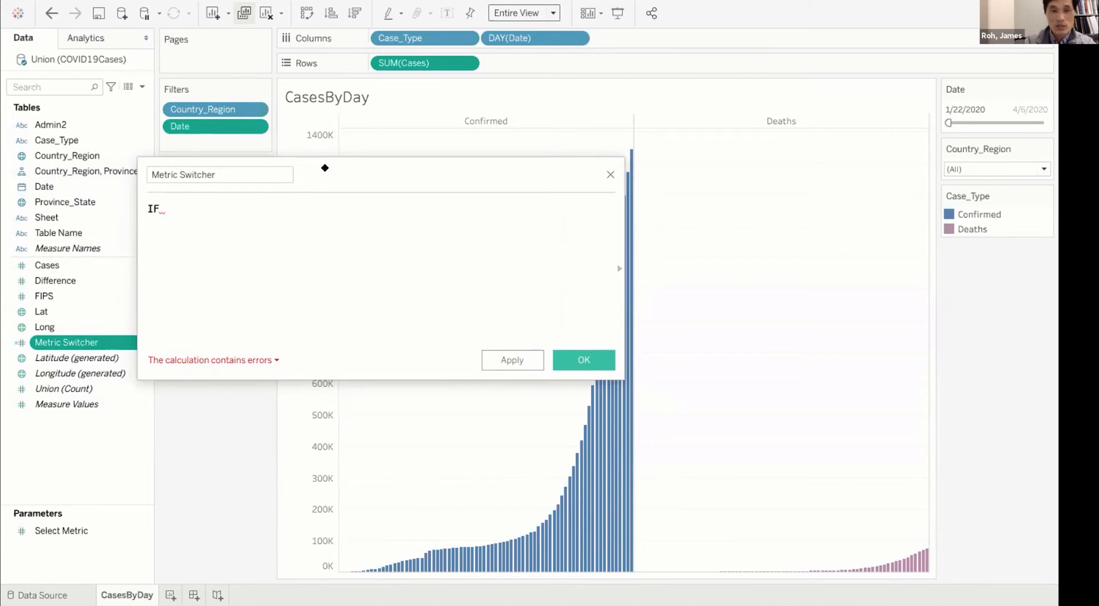
# Insert the Select Metric parameter after IF in the Metric Switcher formula
pyautogui.write('select')
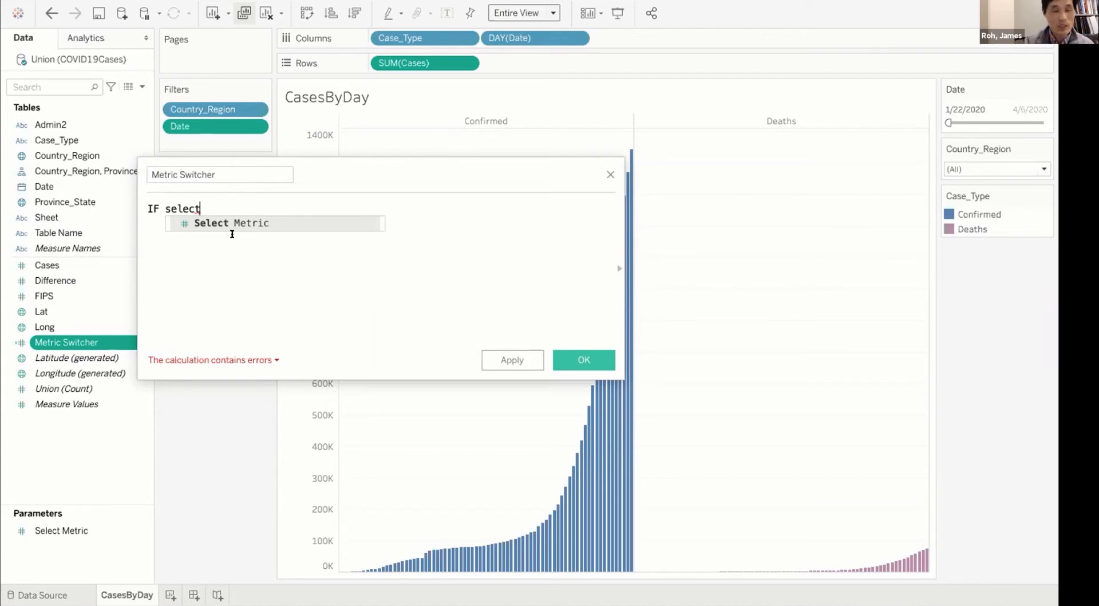
pyautogui.click(197, 221)
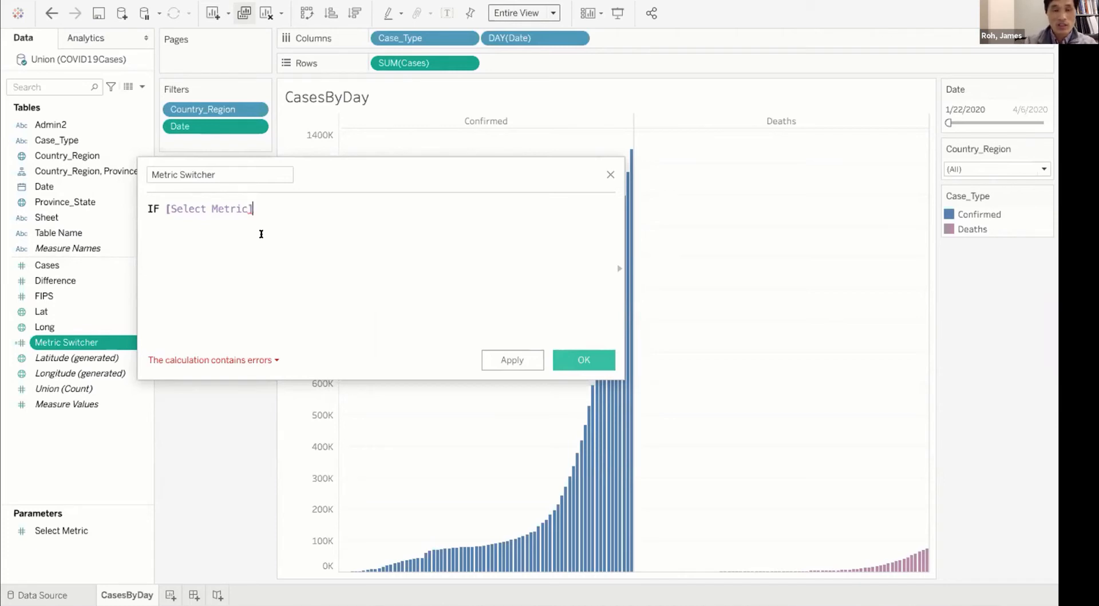
pyautogui.keyDown('shift'); pyautogui.click(160, 206); pyautogui.keyUp('shift')
pyautogui.press('BackSpace')
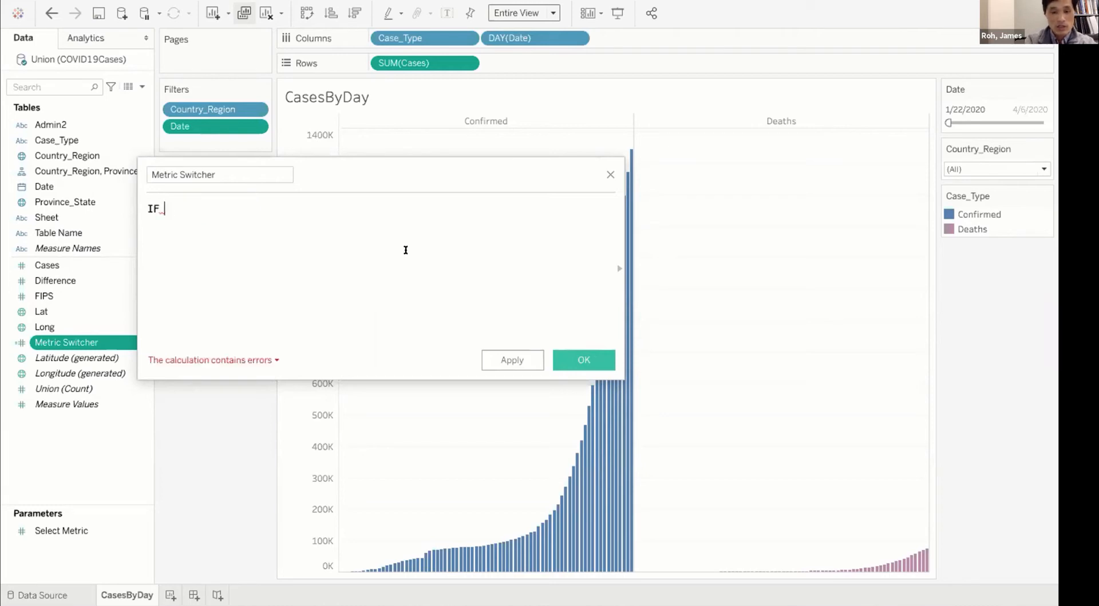
pyautogui.write('select')
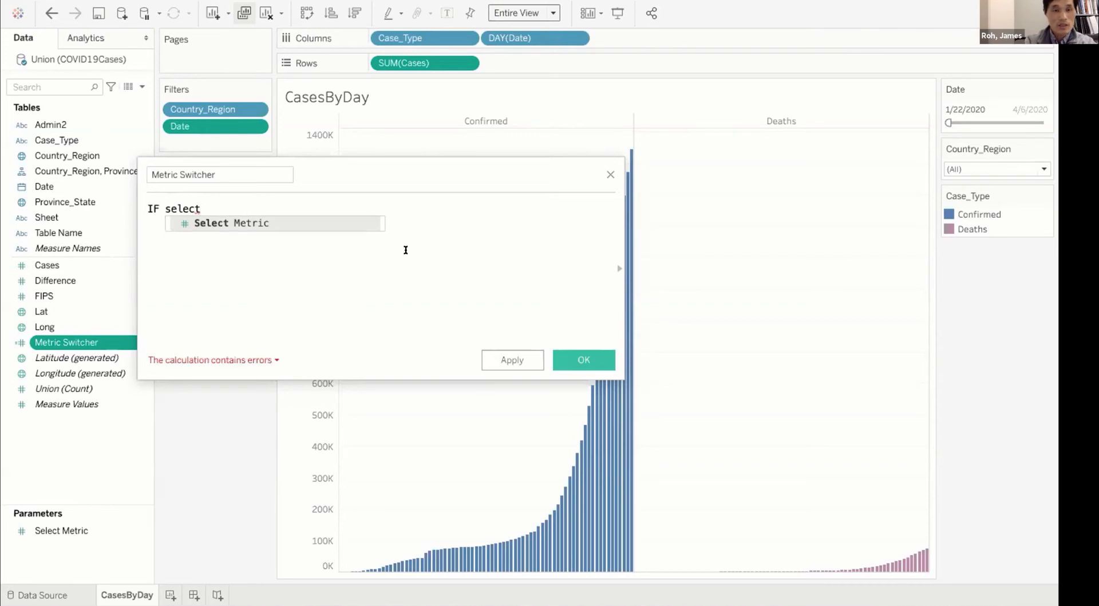
pyautogui.doubleClick(241, 223)
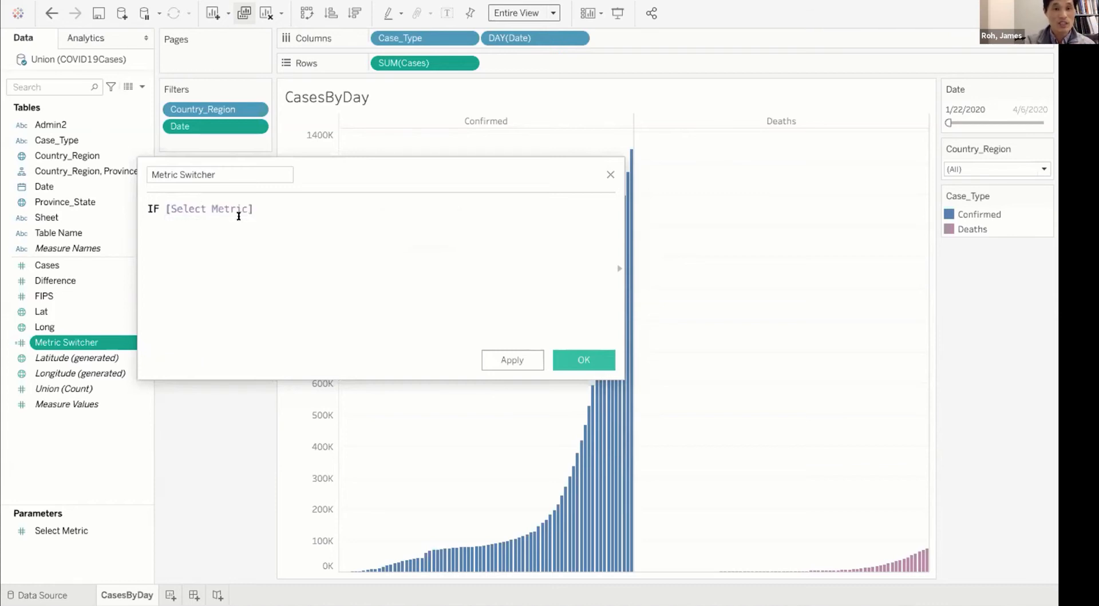
# Clear the Select Metric reference from the Metric Switcher formula and insert it again after IF
pyautogui.press('BackSpace')
pyautogui.press('BackSpace')
pyautogui.press('BackSpace')
pyautogui.press('BackSpace')
pyautogui.press('BackSpace')
pyautogui.press('BackSpace')
pyautogui.press('BackSpace')
pyautogui.press('BackSpace')
pyautogui.press('BackSpace')
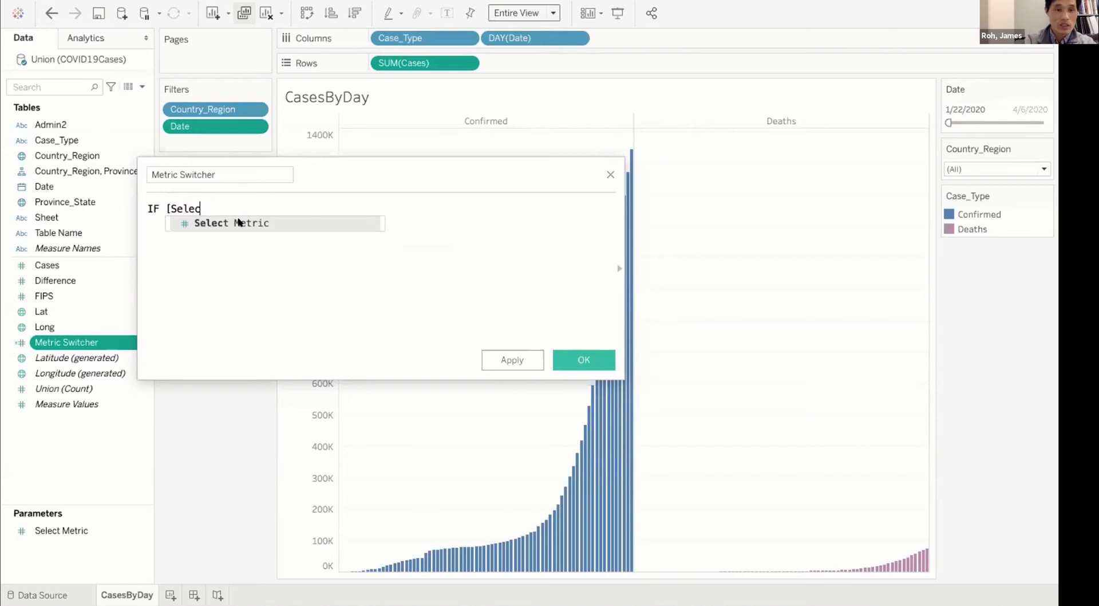
pyautogui.press('BackSpace')
pyautogui.press('BackSpace')
pyautogui.press('BackSpace')
pyautogui.press('BackSpace')
pyautogui.press('BackSpace')
pyautogui.press('BackSpace')
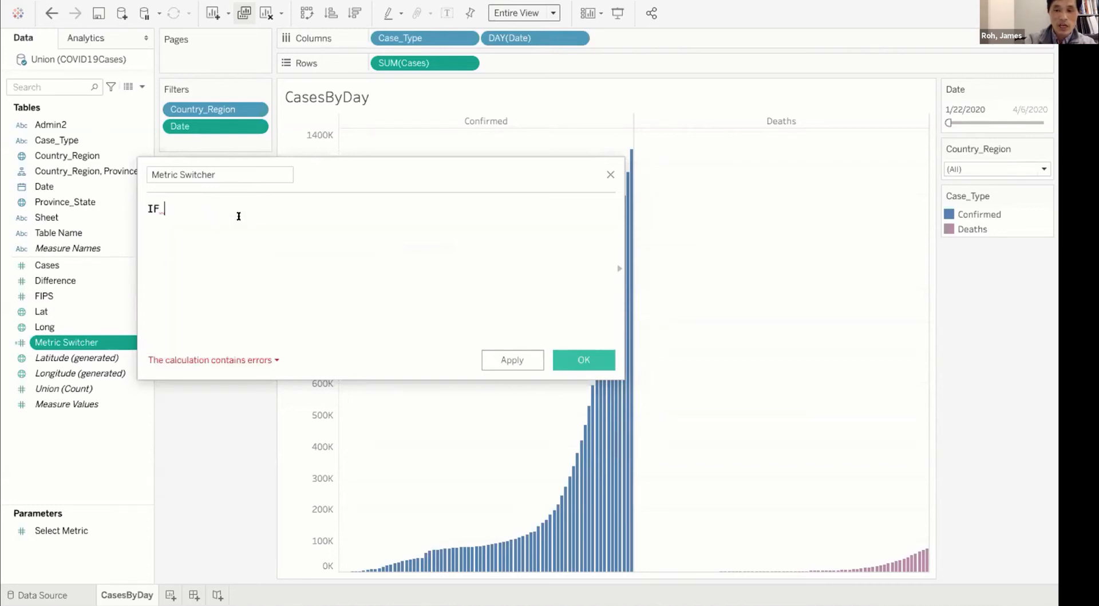
pyautogui.write('[')
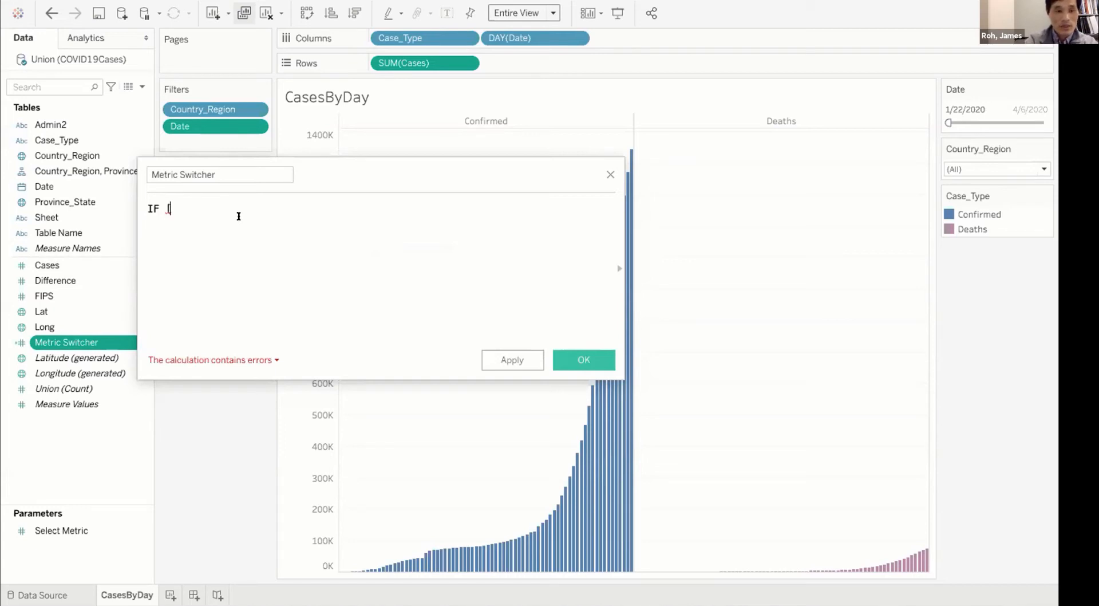
pyautogui.write('select')
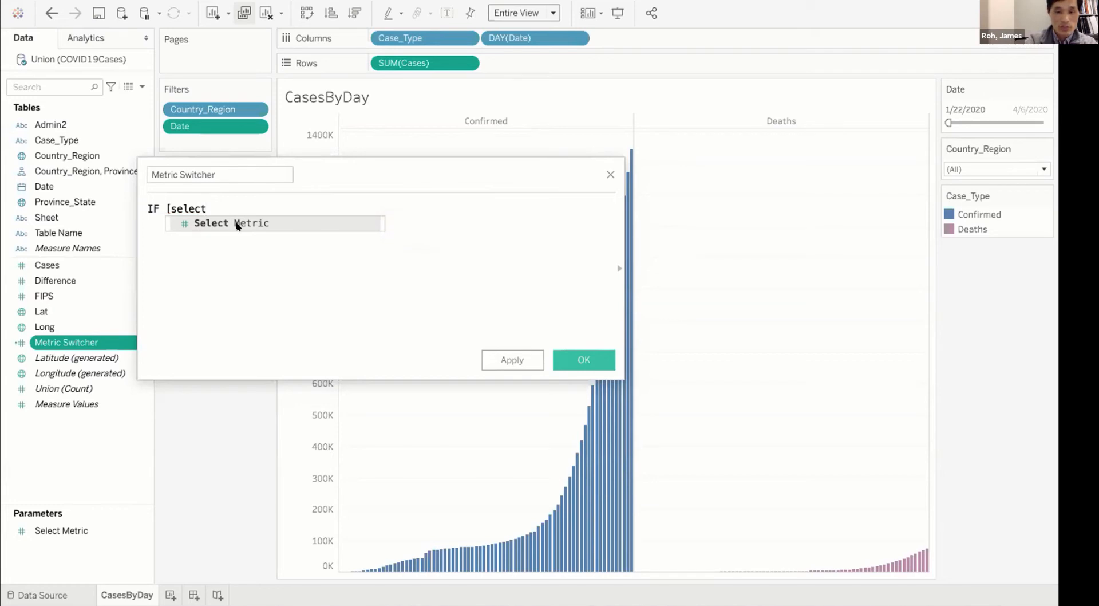
pyautogui.press('Return')
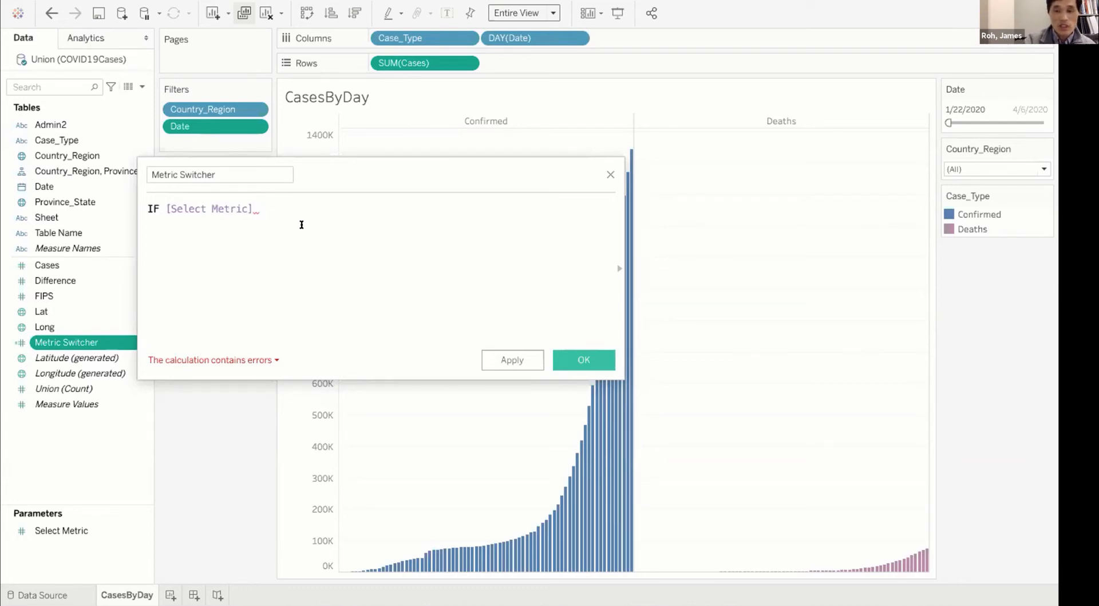
# Extend the Metric Switcher formula with the condition = 0 and THEN returning the Cases field
pyautogui.write('=0')
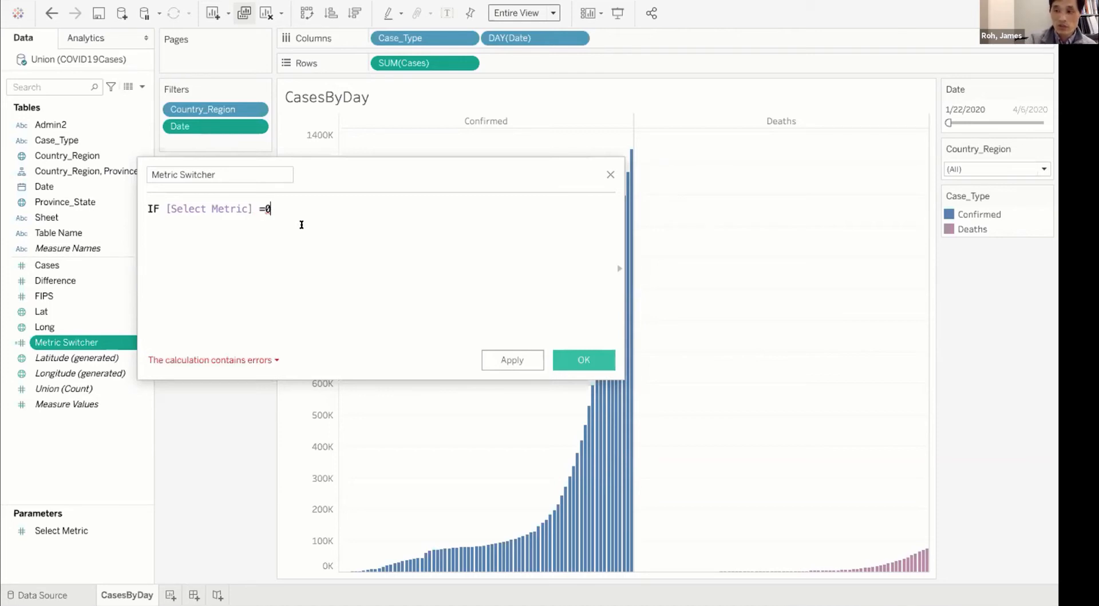
pyautogui.press('BackSpace')
pyautogui.write('0')
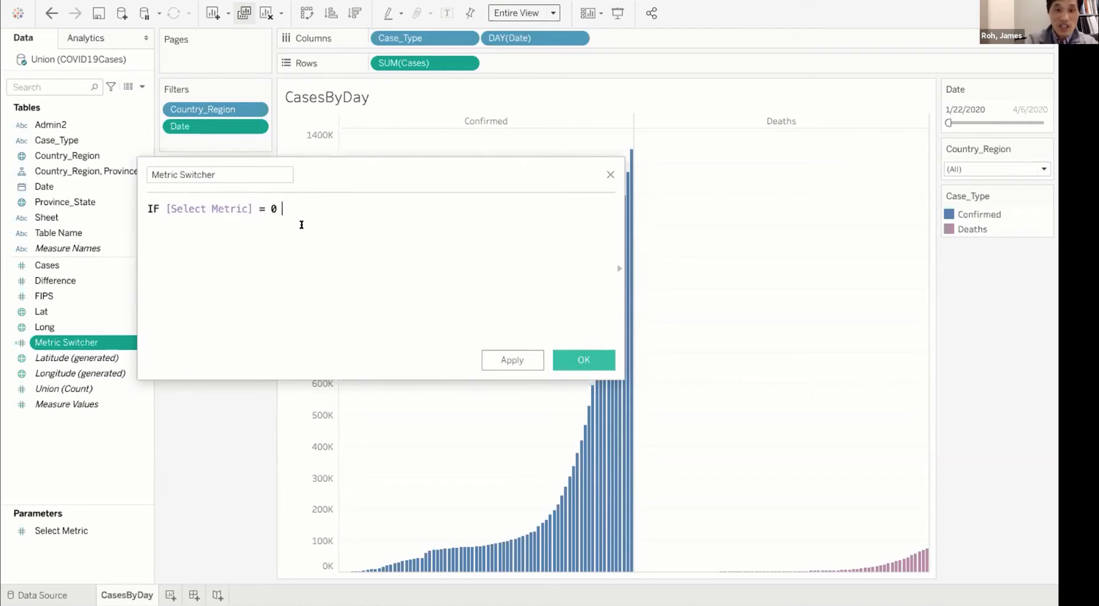
pyautogui.write('THE')
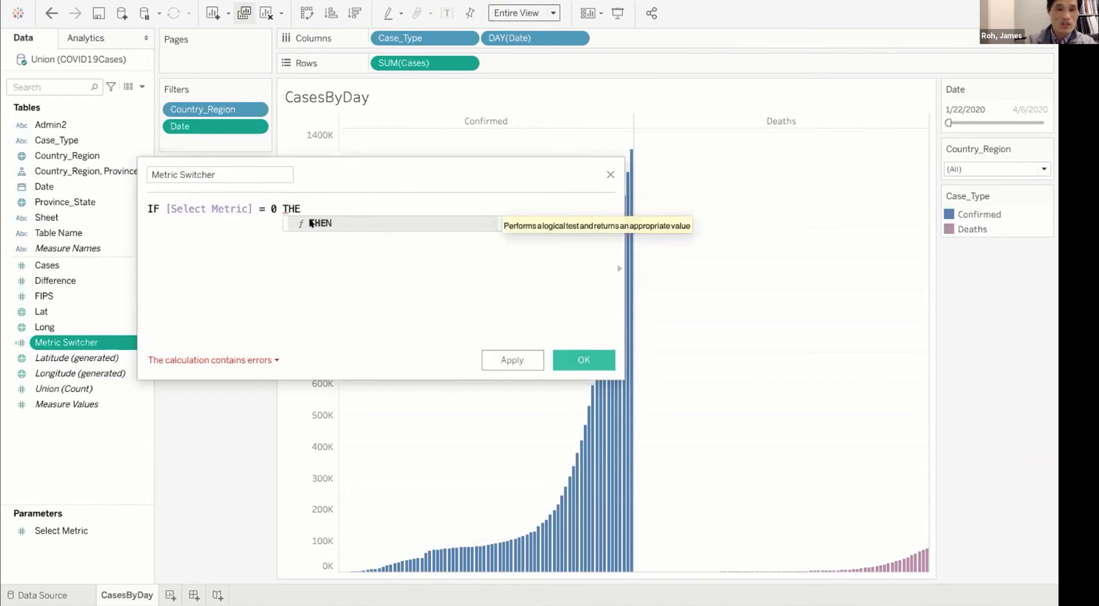
pyautogui.click(311, 222)
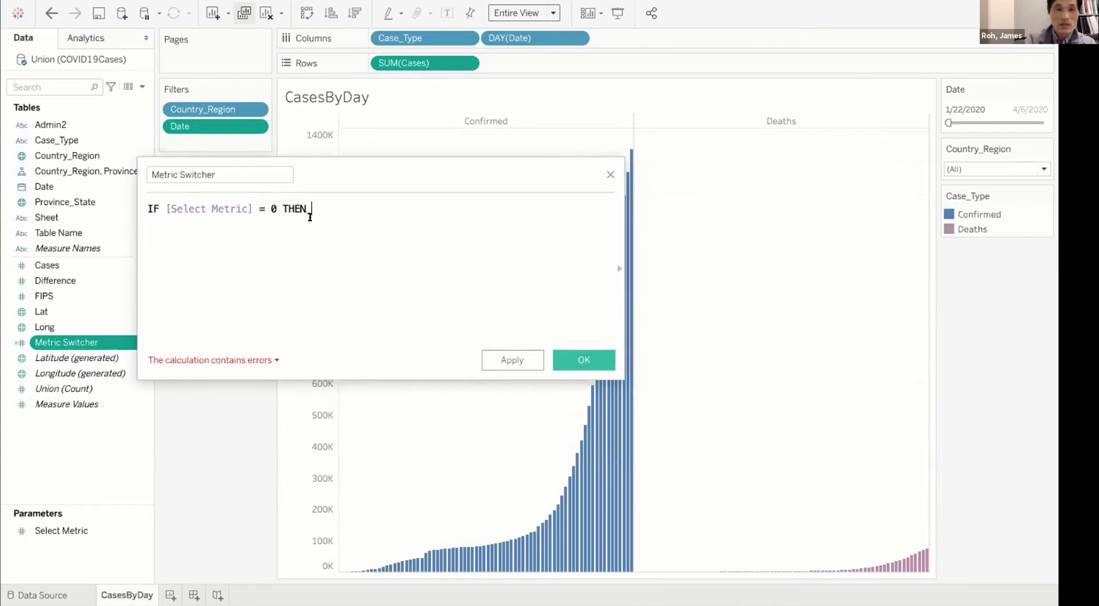
pyautogui.write('[')
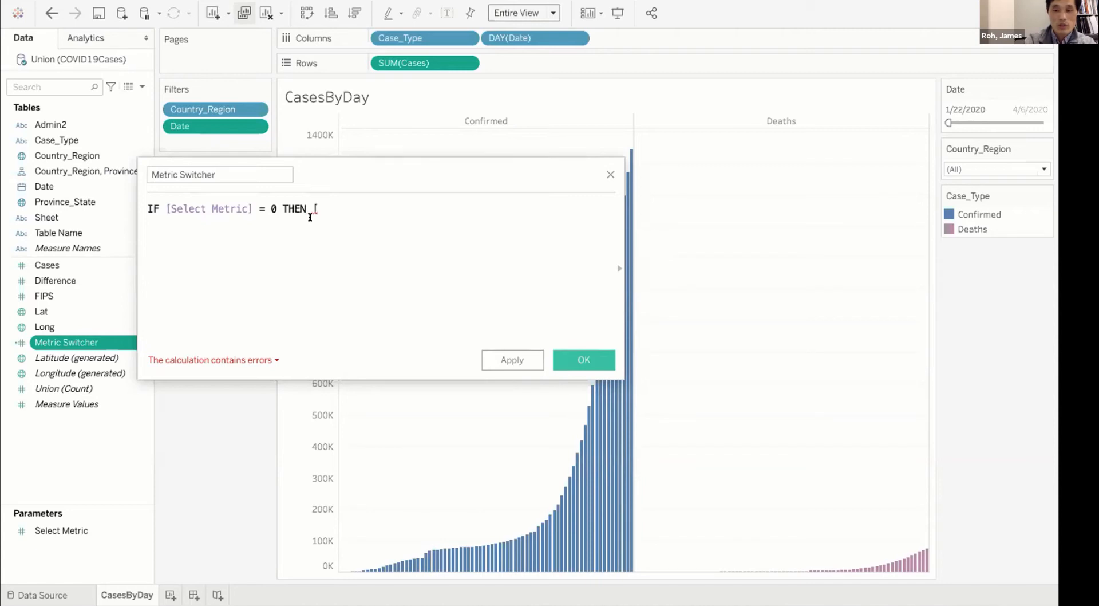
pyautogui.write('case')
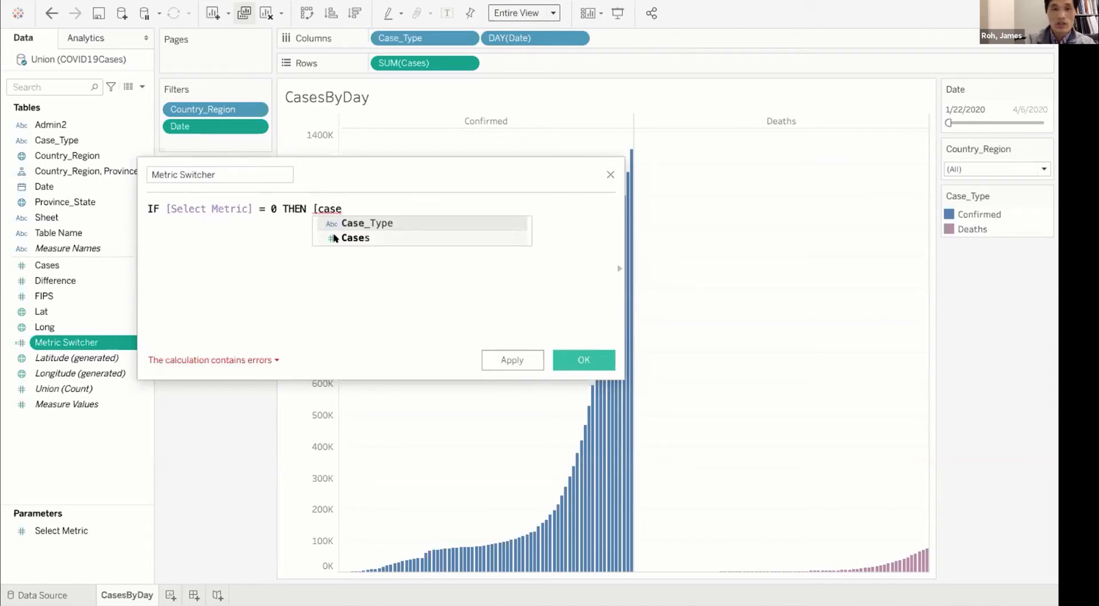
pyautogui.click(335, 238)
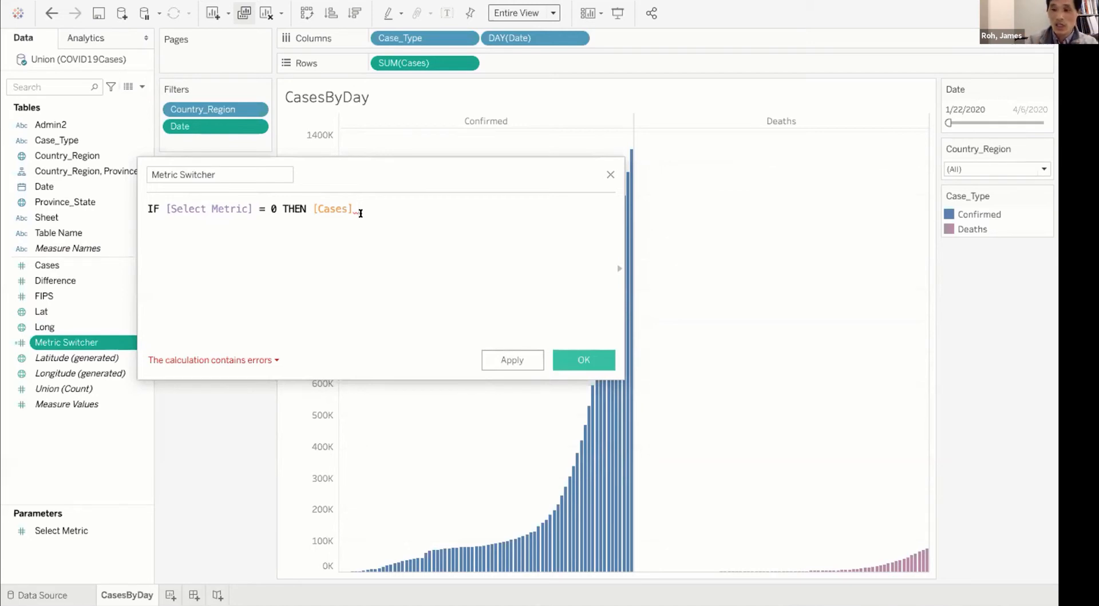
# Complete the formula with ELSE [Difference] END and save the Metric Switcher calculation
pyautogui.write('ELSE')
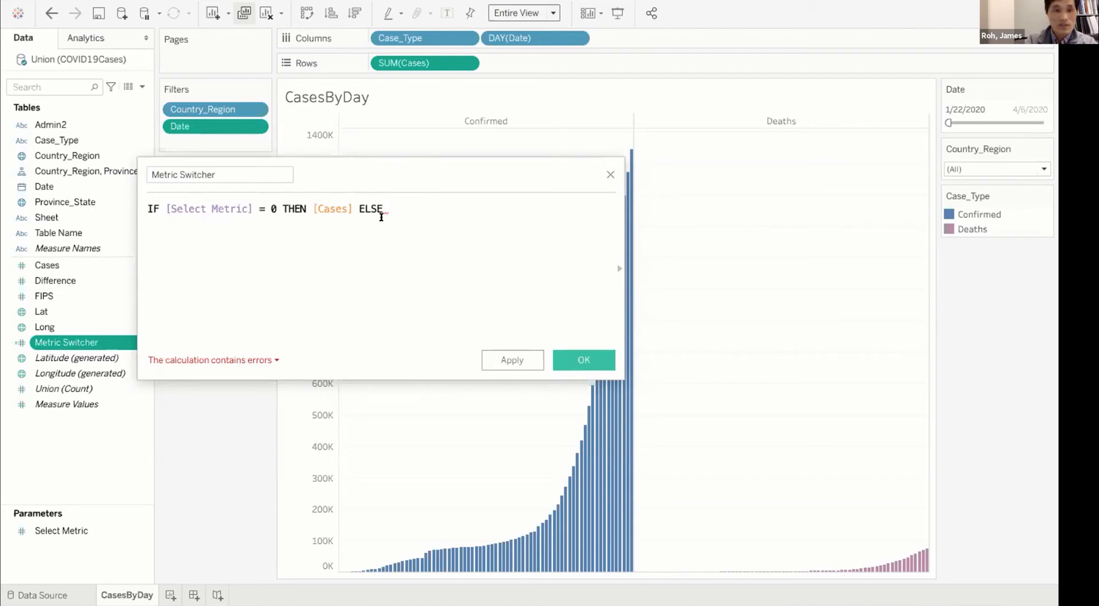
pyautogui.write('[')
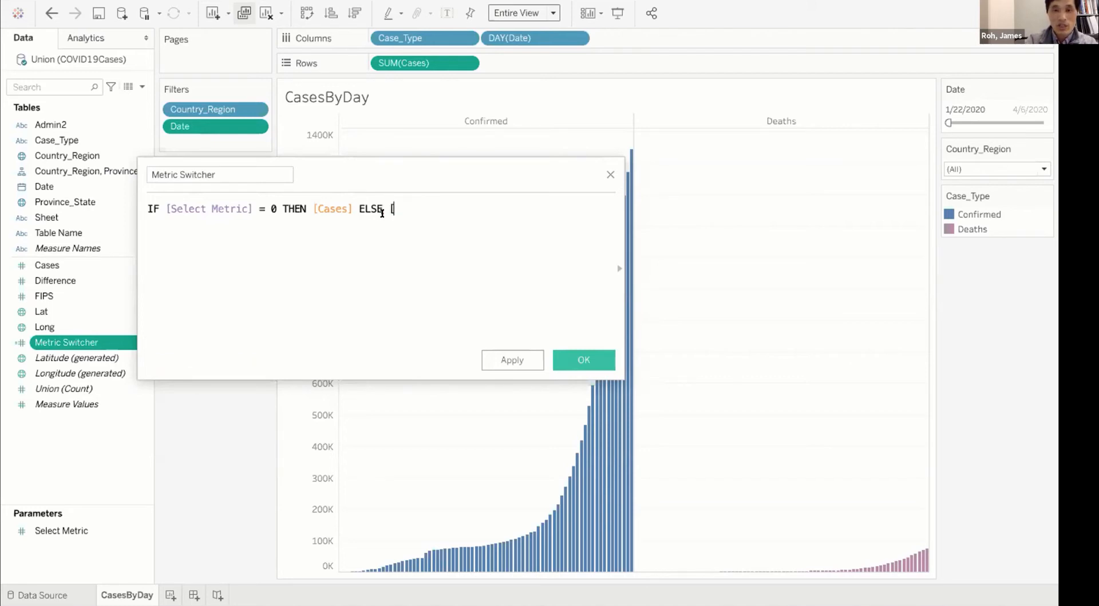
pyautogui.write('diff')
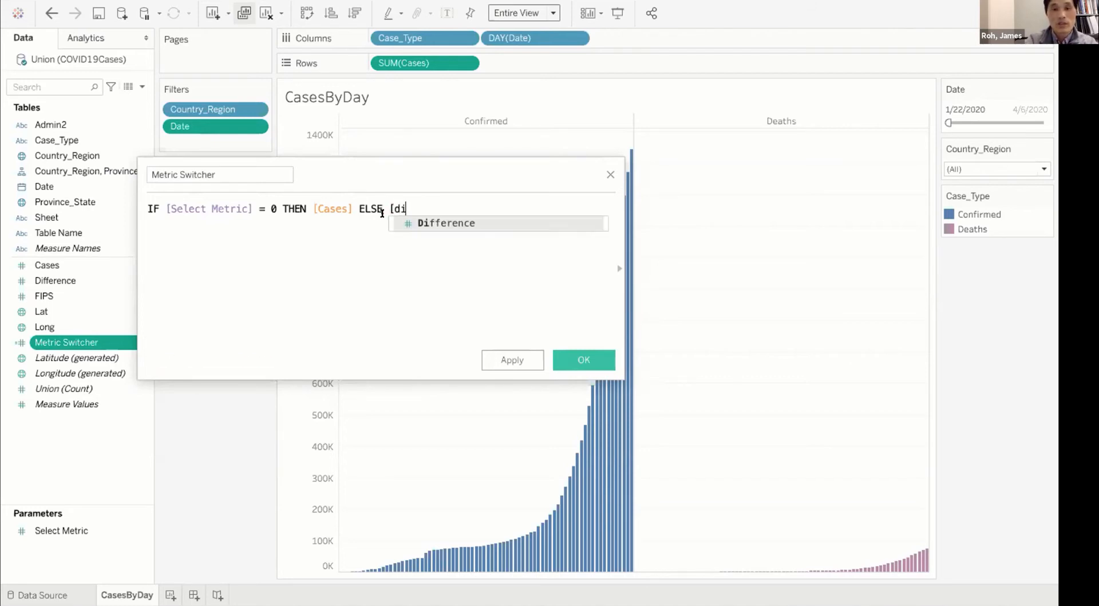
pyautogui.click(426, 222)
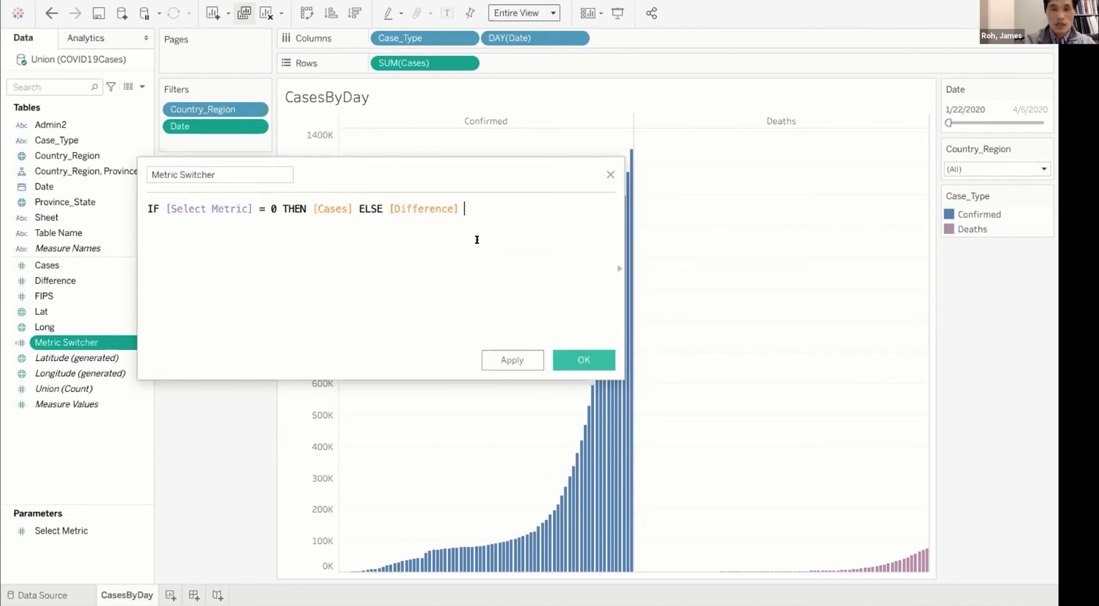
pyautogui.write('END')
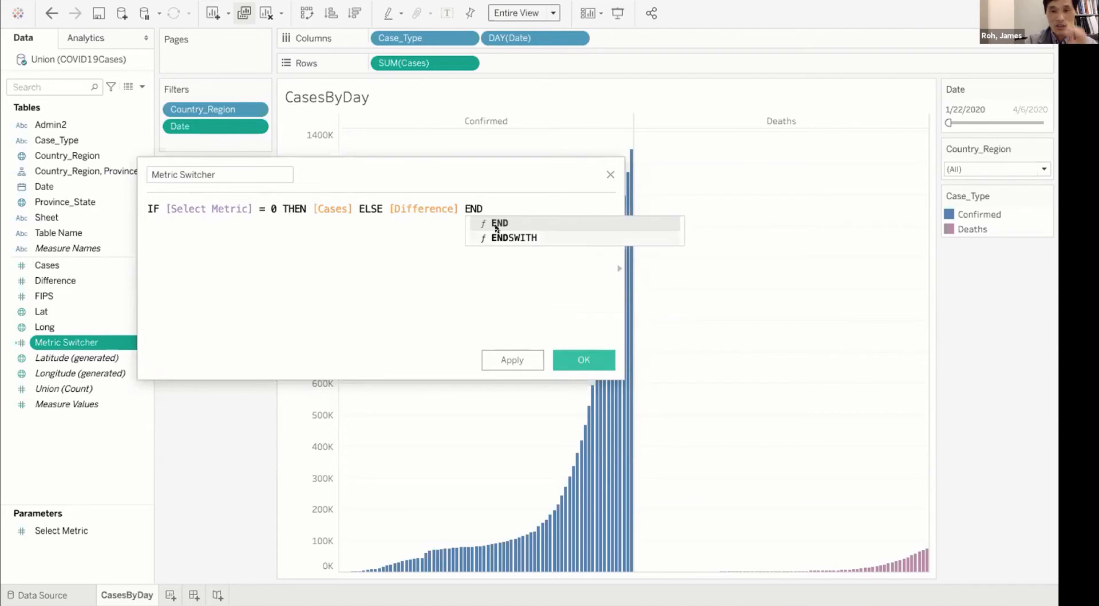
pyautogui.click(498, 222)
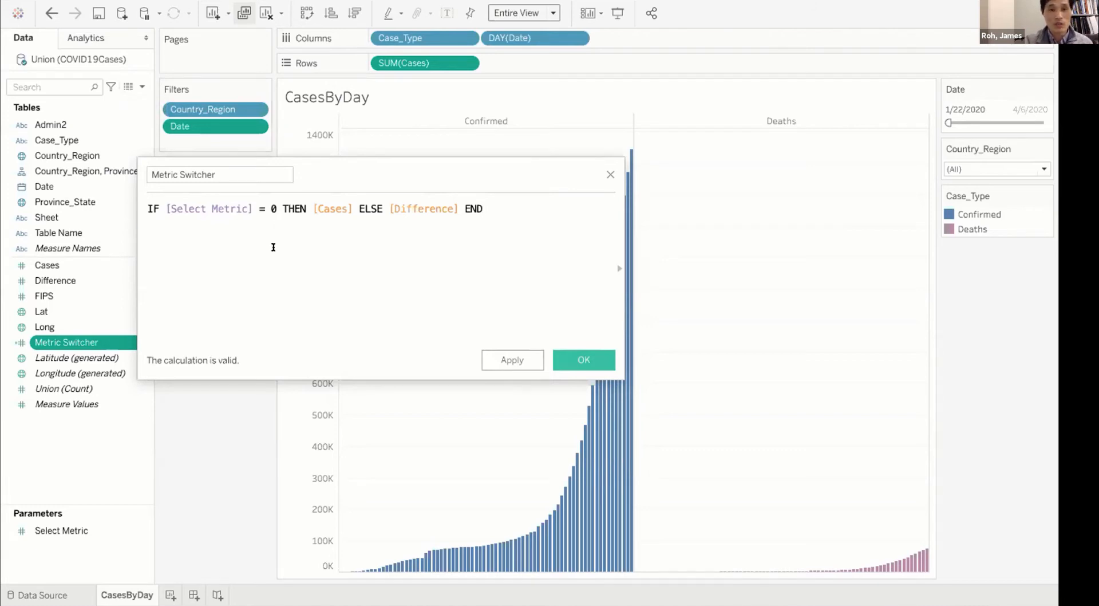
pyautogui.click(593, 362)
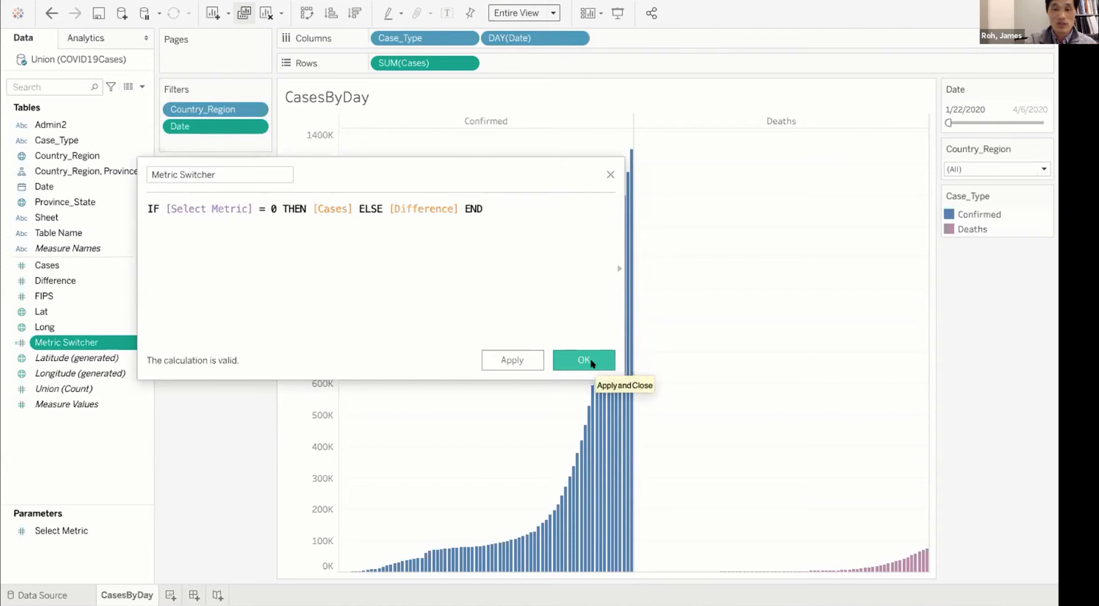
pyautogui.click(592, 362)
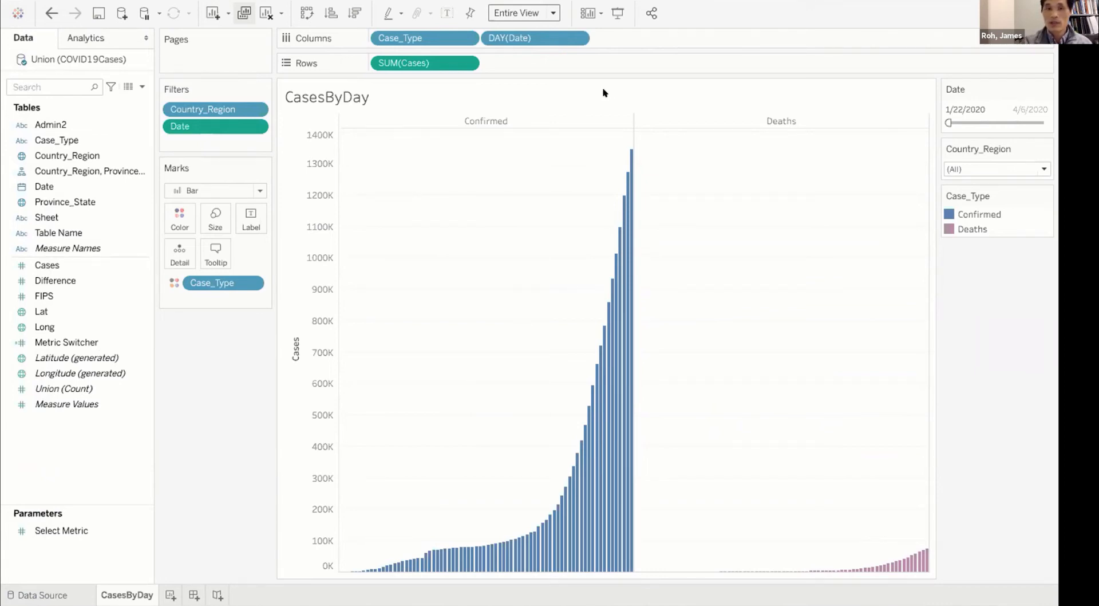
# Replace SUM(Cases) on Rows with the Metric Switcher field
pyautogui.click(421, 63)
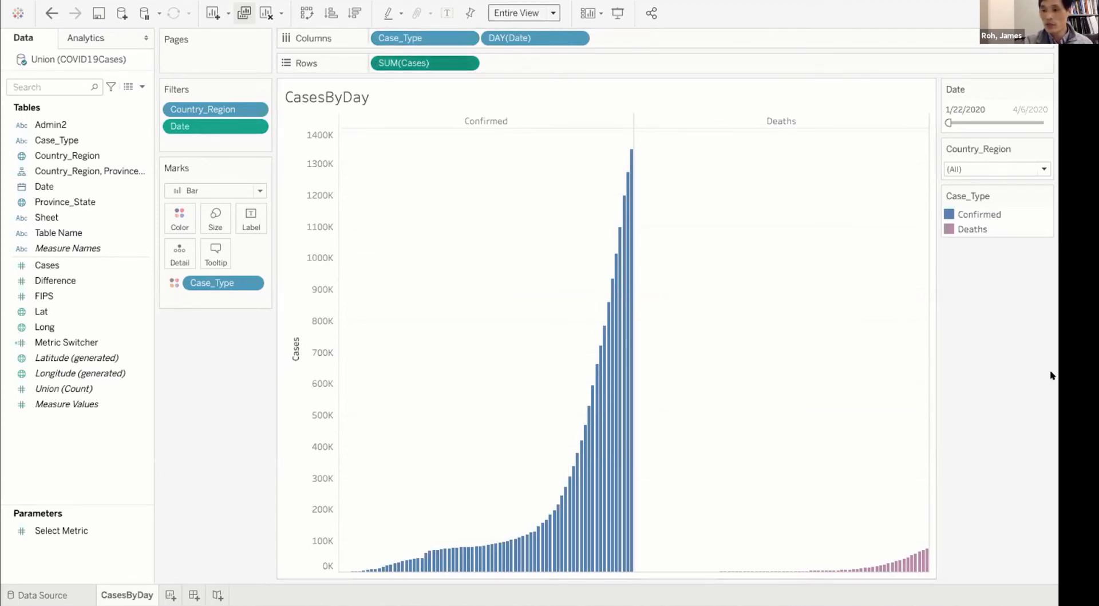
pyautogui.click(464, 63)
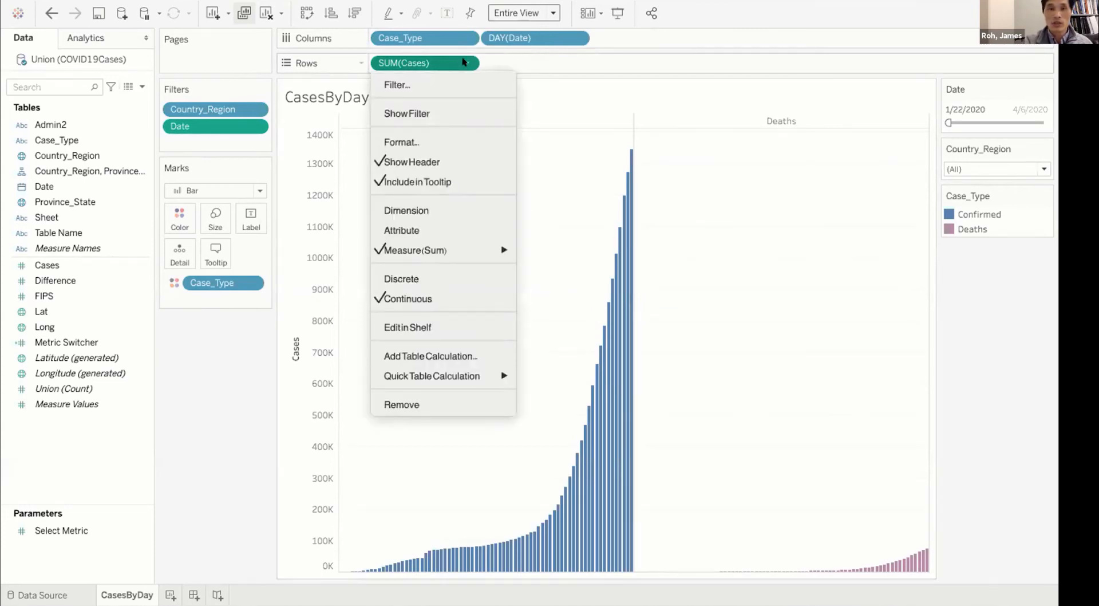
pyautogui.click(419, 401)
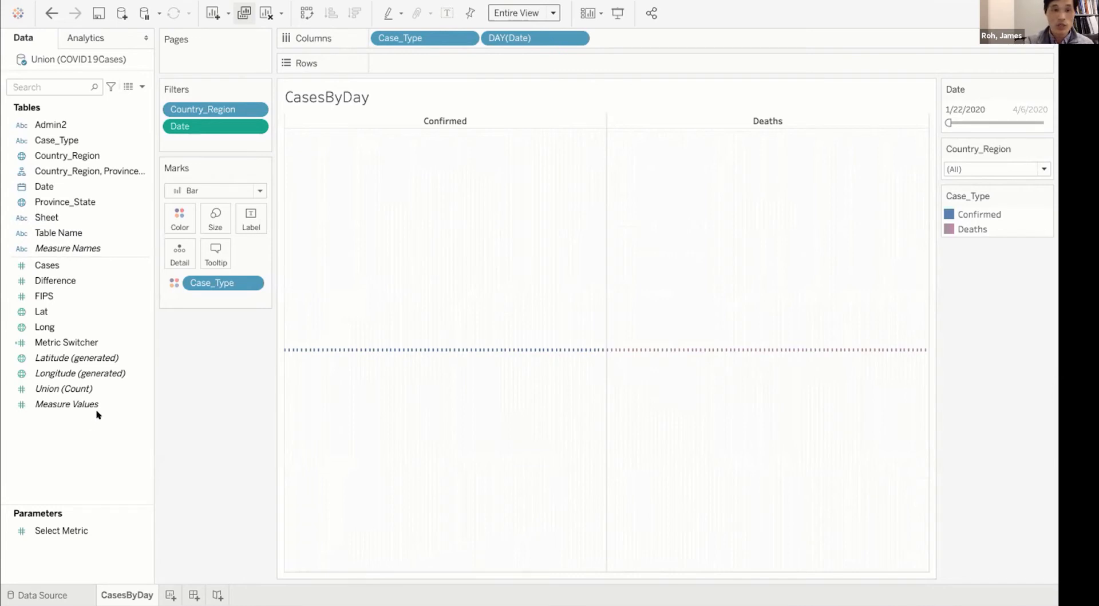
pyautogui.moveTo(79, 343)
pyautogui.mouseDown()
pyautogui.moveTo(527, 90)
pyautogui.moveTo(420, 83)
pyautogui.moveTo(431, 62)
pyautogui.mouseUp()
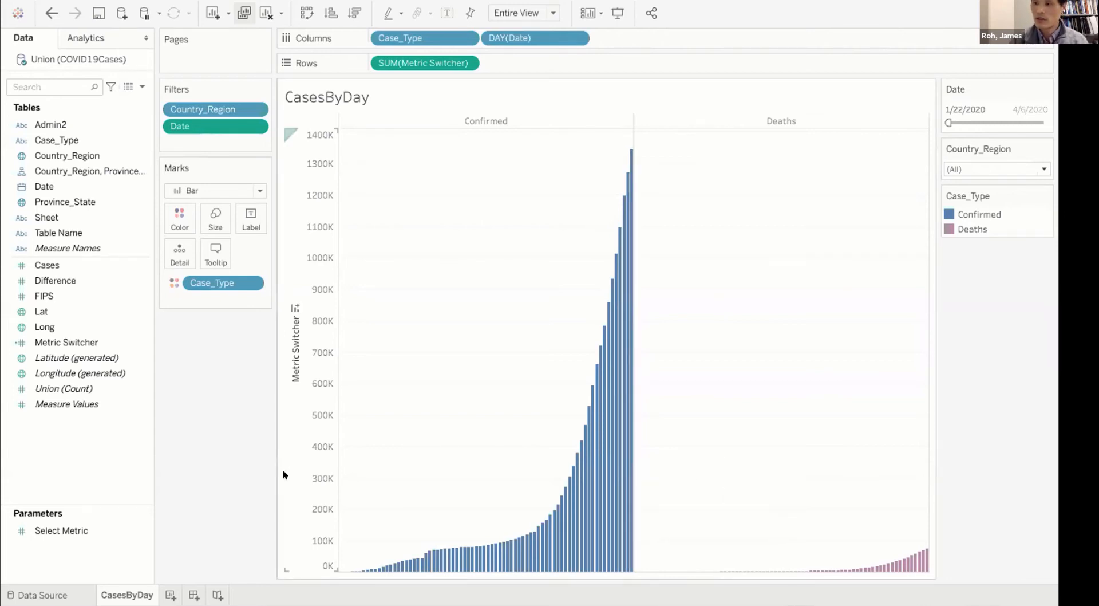
# Show the Select Metric parameter control on the CasesByDay sheet
pyautogui.click(61, 530)
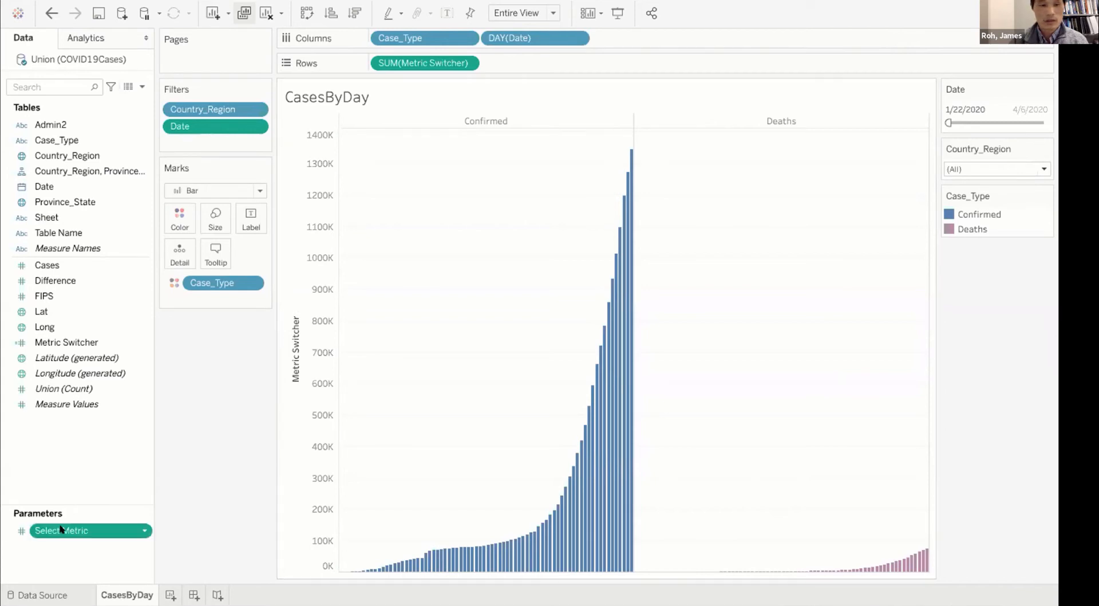
pyautogui.rightClick(61, 529)
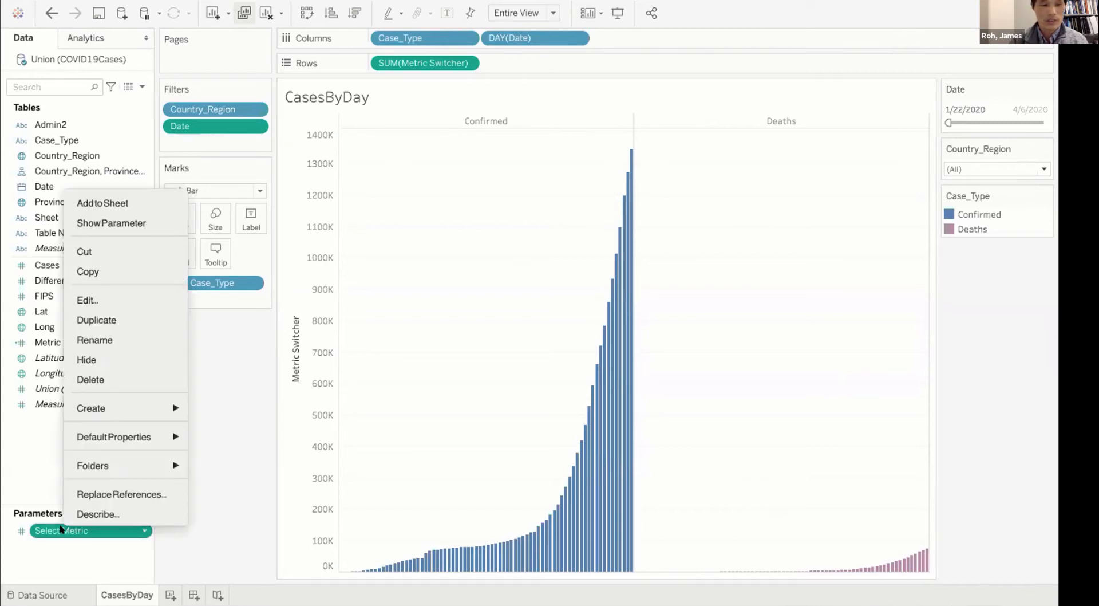
pyautogui.click(137, 222)
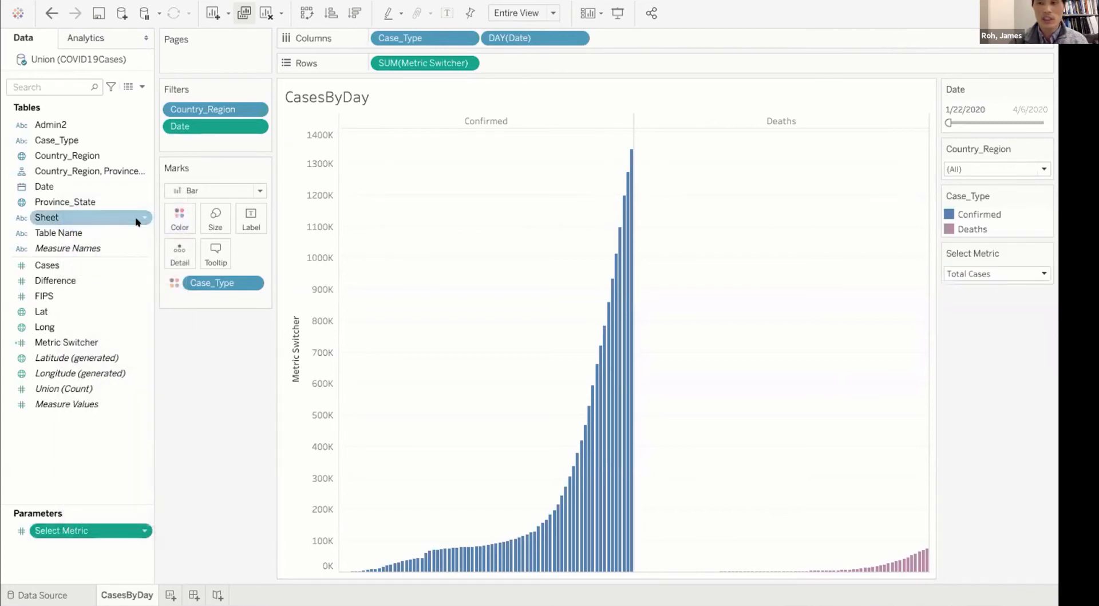
# Test the Select Metric control by switching it to New Cases, examining the bars, and returning it to Total Cases
pyautogui.click(1040, 271)
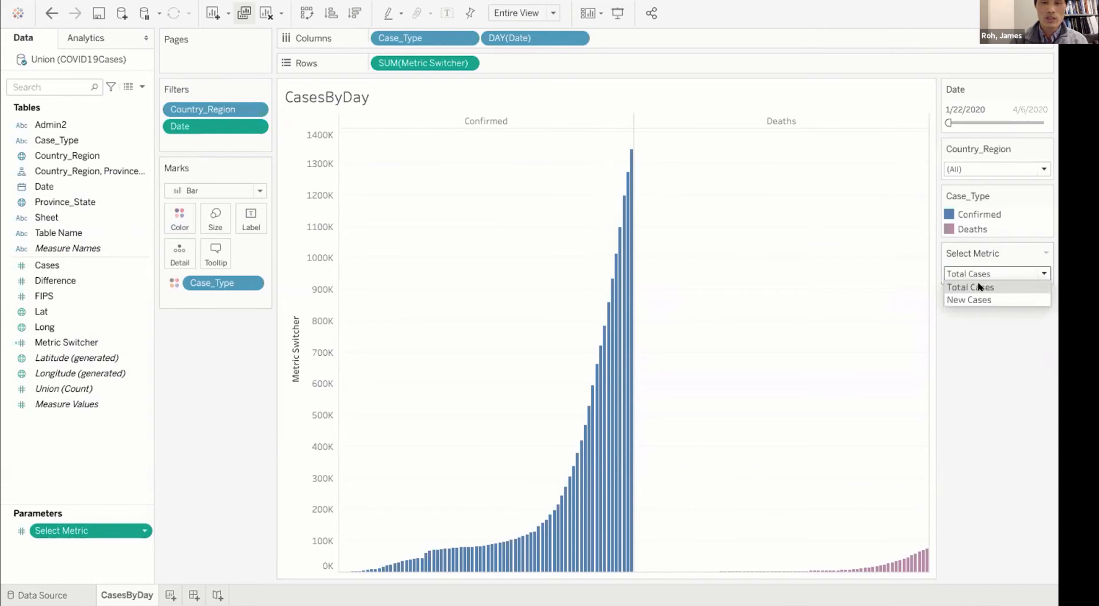
pyautogui.click(978, 286)
pyautogui.click(1040, 272)
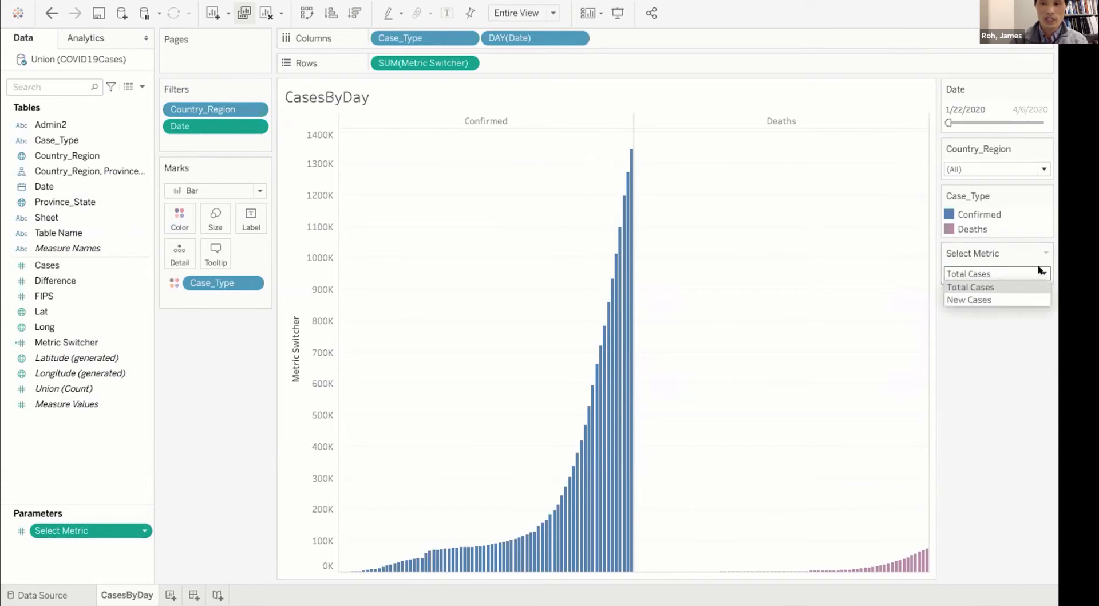
pyautogui.click(1005, 298)
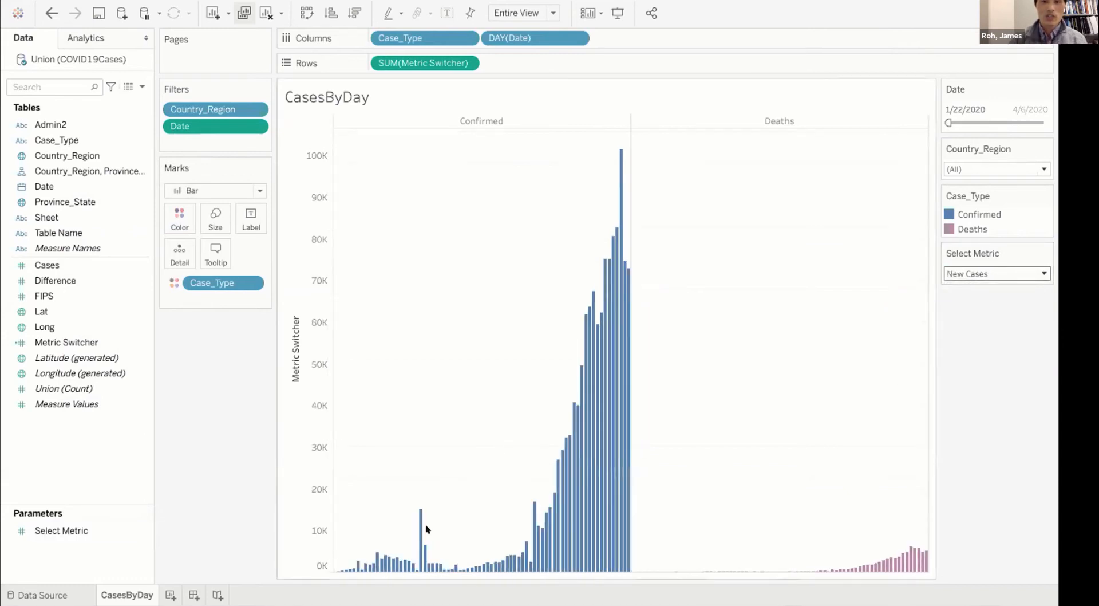
pyautogui.moveTo(614, 193)
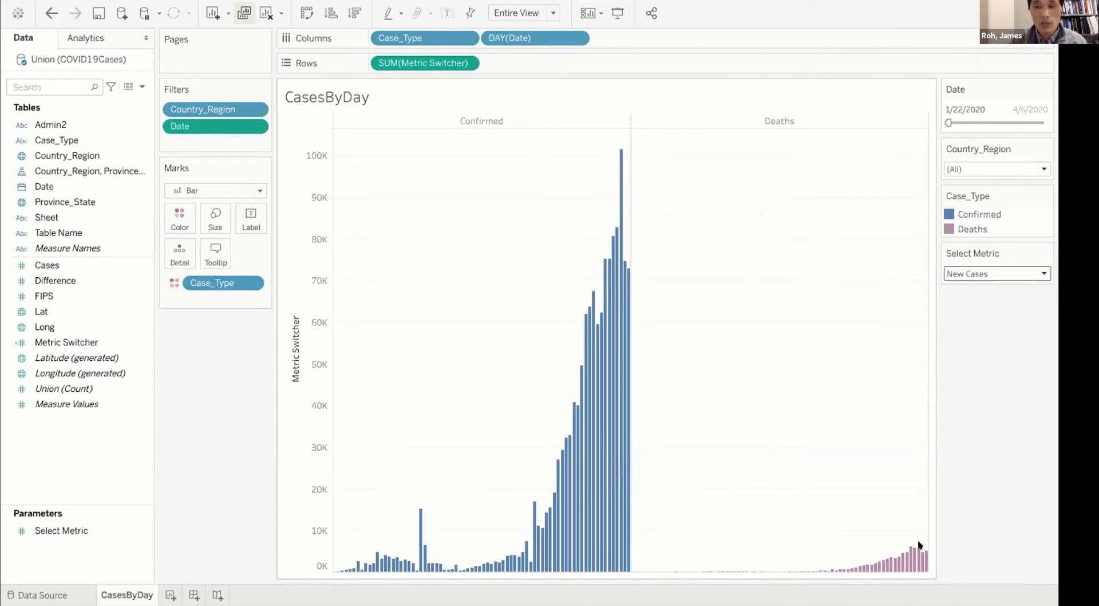
pyautogui.moveTo(916, 557)
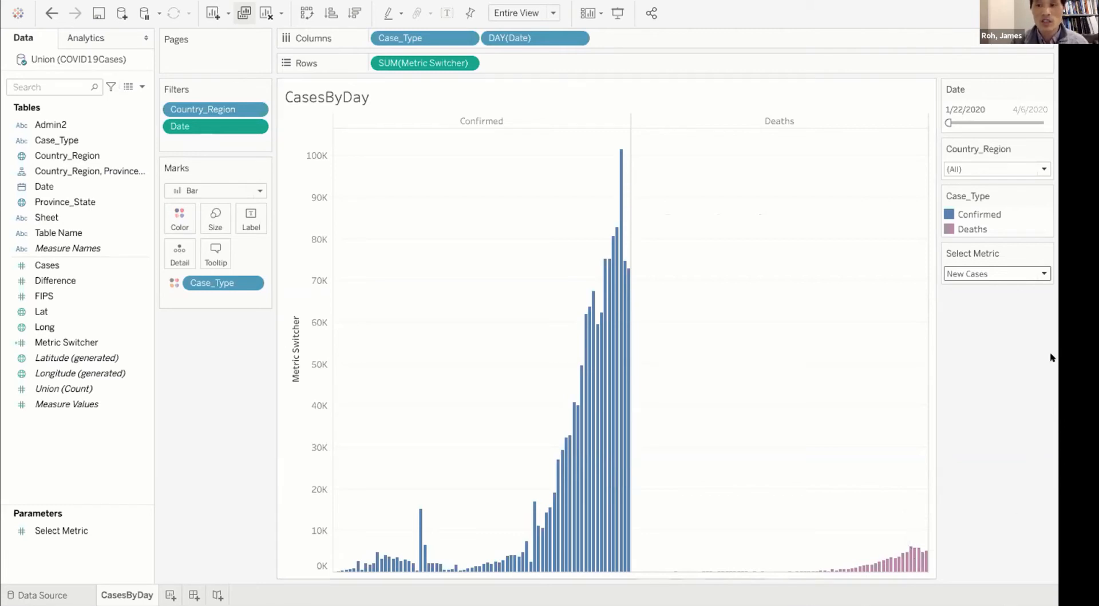
pyautogui.click(1029, 272)
pyautogui.click(1004, 286)
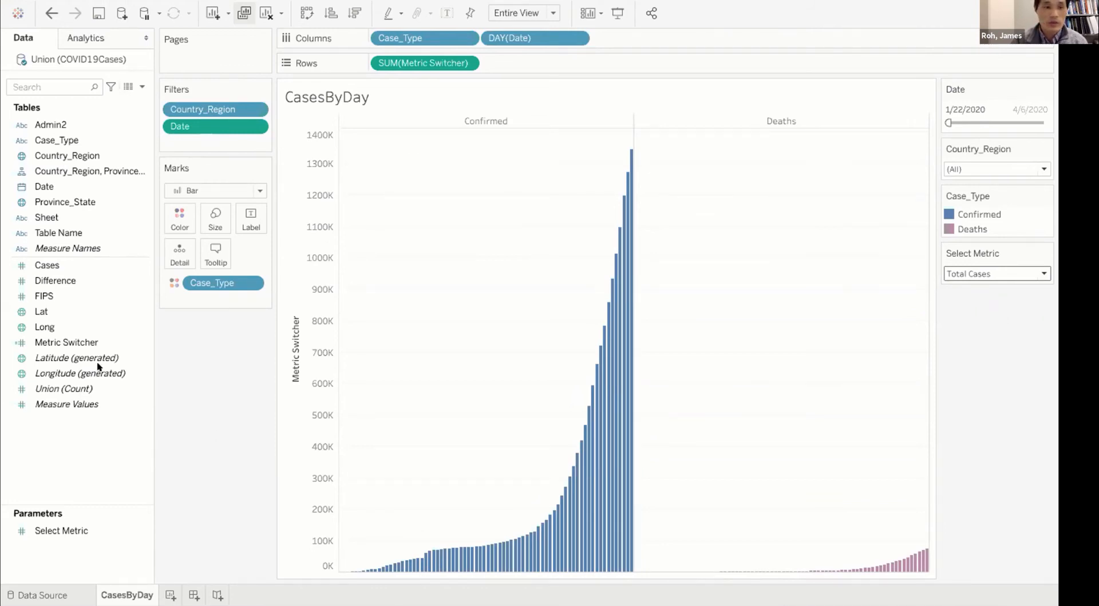
# Label the bars in both panes with the Metric Switcher values
pyautogui.click(73, 342)
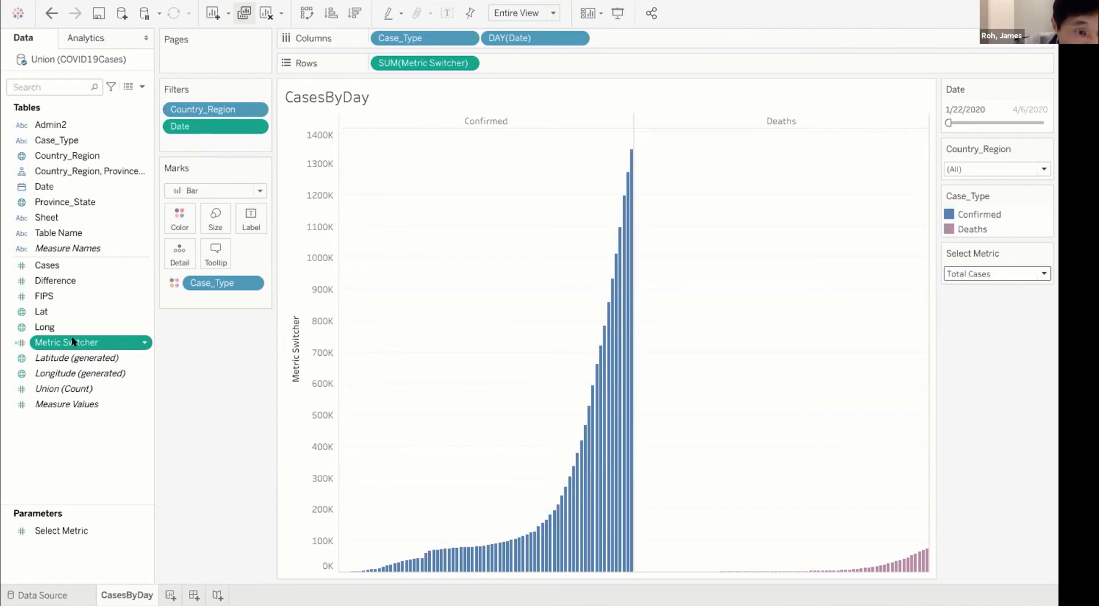
pyautogui.moveTo(73, 342); pyautogui.dragTo(242, 215)
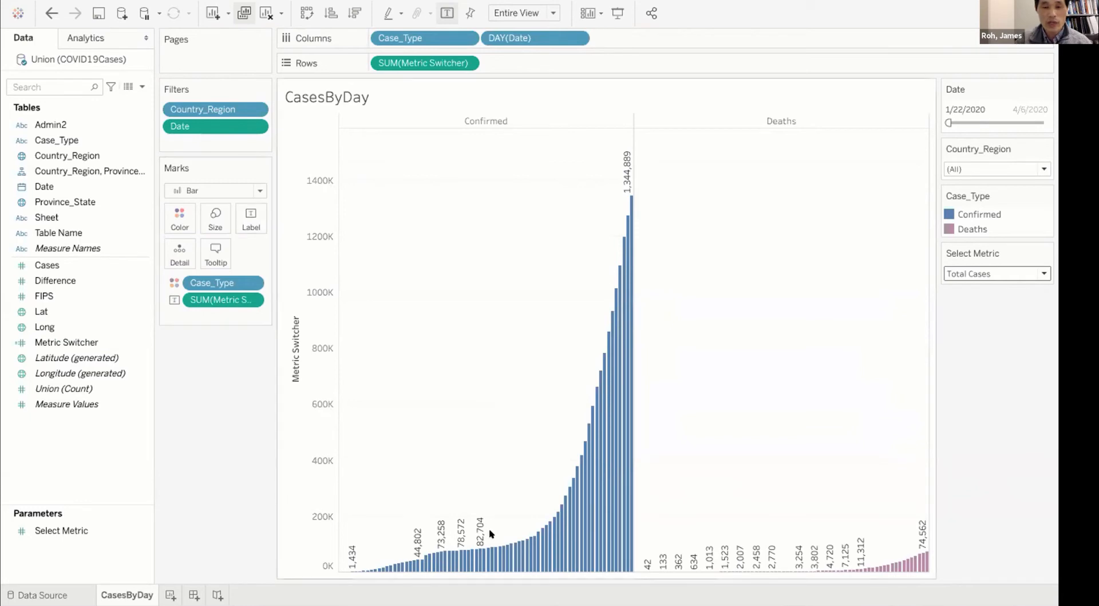
# Try adding the Difference field as a second label on the bars, and undo it
pyautogui.moveTo(486, 509)
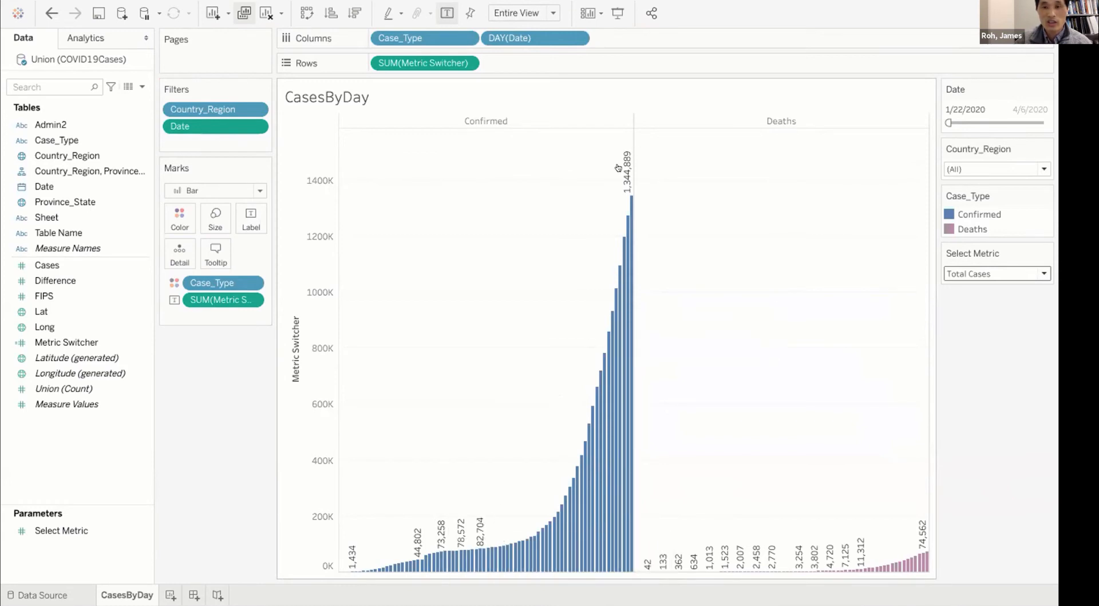
pyautogui.moveTo(770, 554)
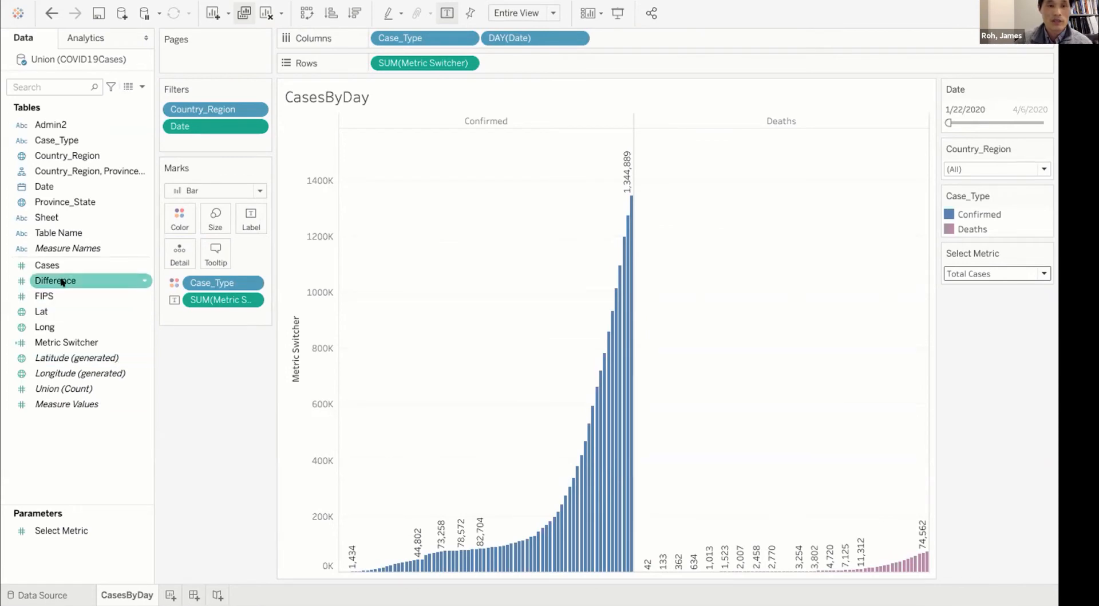
pyautogui.moveTo(61, 281); pyautogui.dragTo(243, 217)
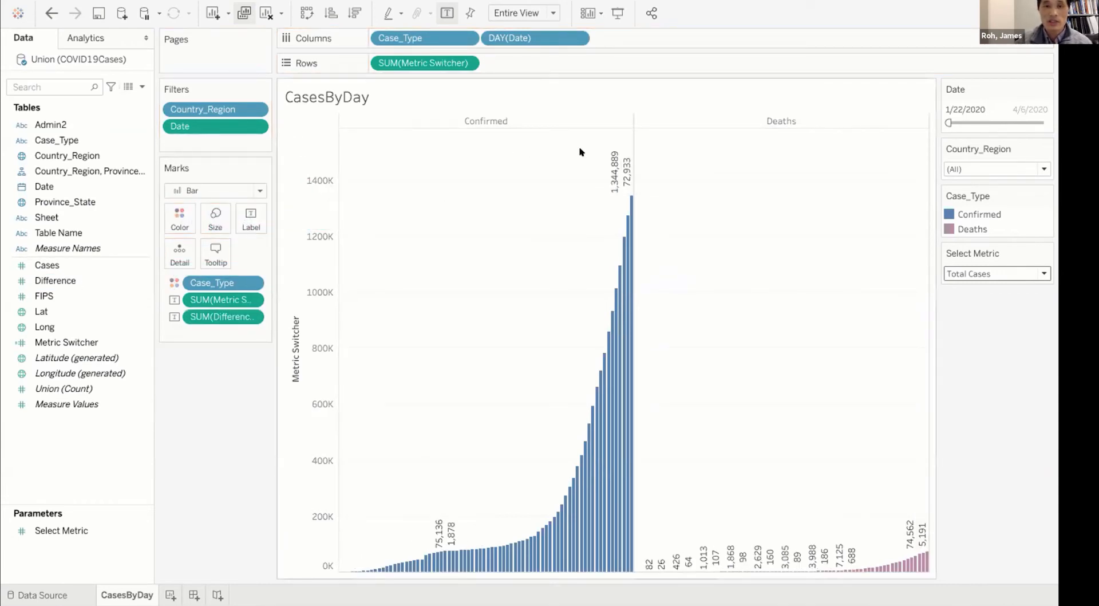
pyautogui.moveTo(622, 178)
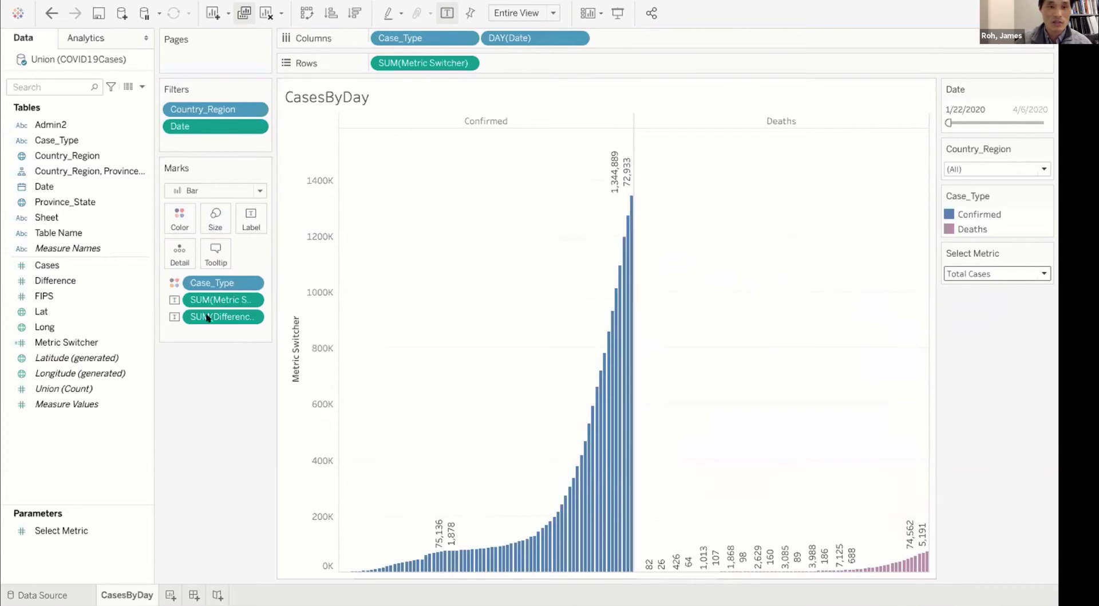
pyautogui.click(49, 13)
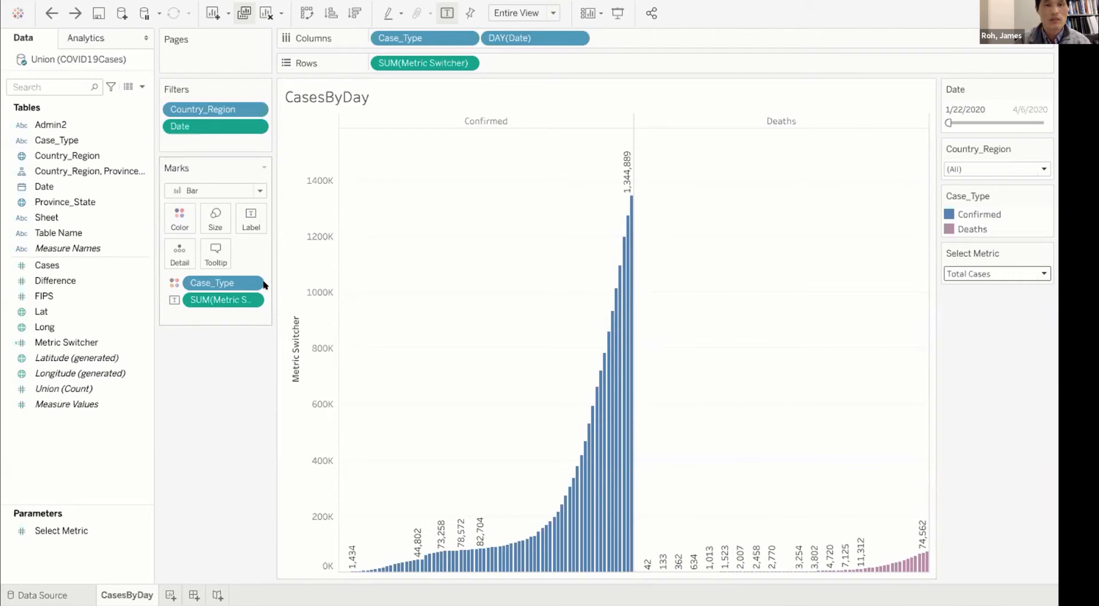
# Check the date-level options of the Date filter, including Exact Date
pyautogui.rightClick(254, 123)
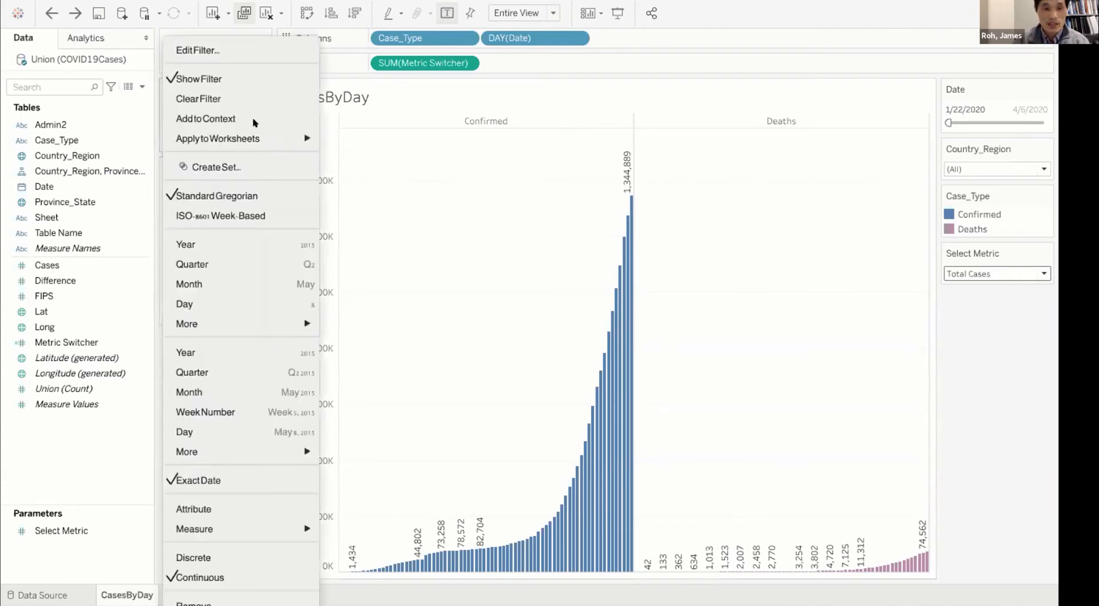
pyautogui.click(218, 481)
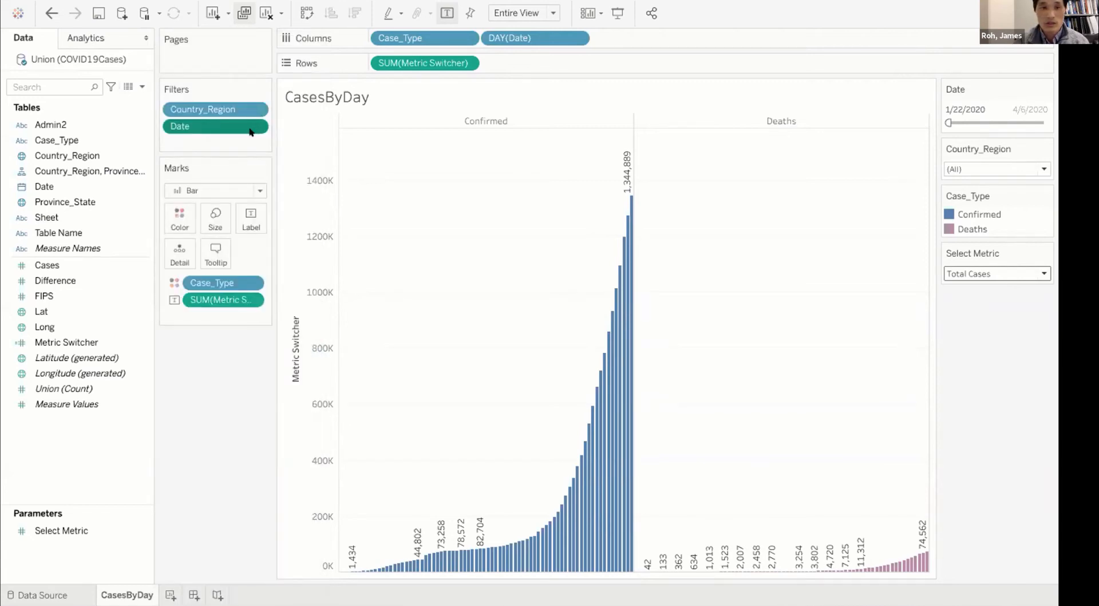
pyautogui.click(258, 125)
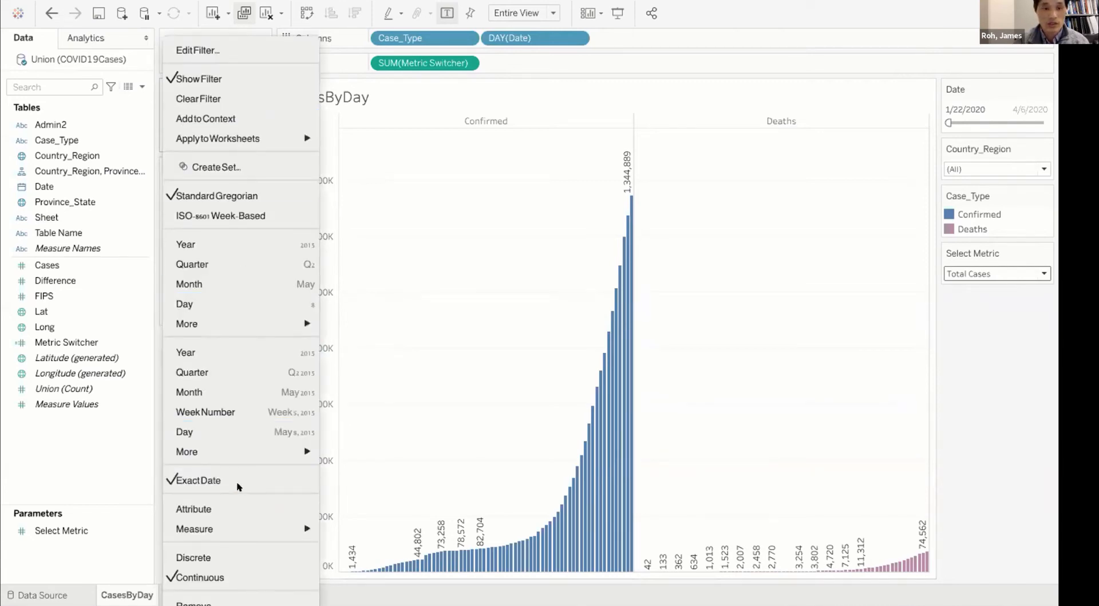
pyautogui.click(767, 394)
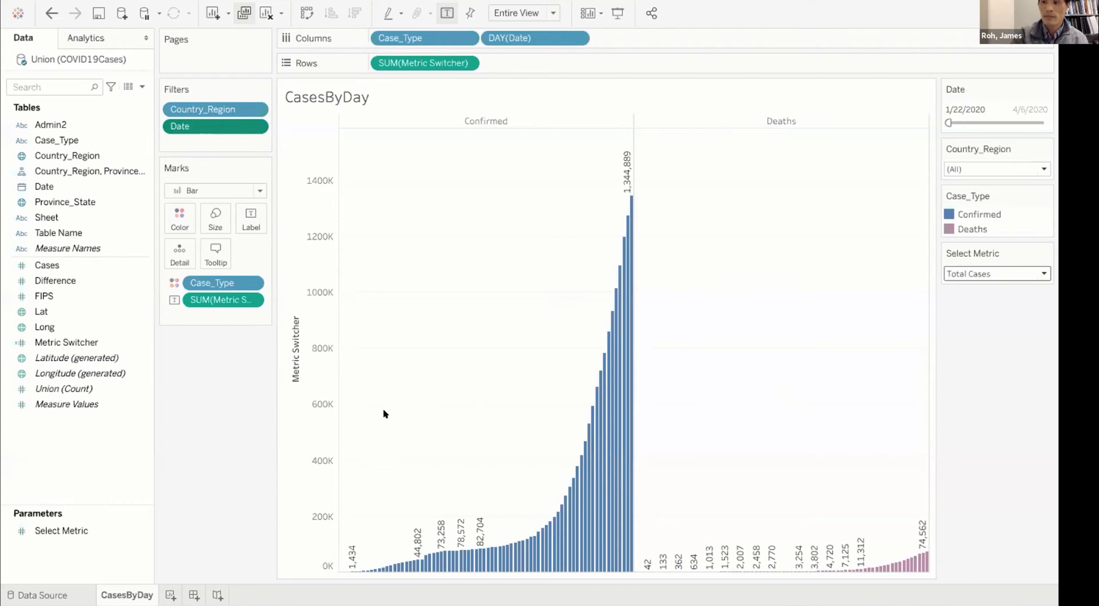
# Try the Most Recent, All and Min/Max options for which marks get labels, comparing the results in both panes
pyautogui.click(251, 215)
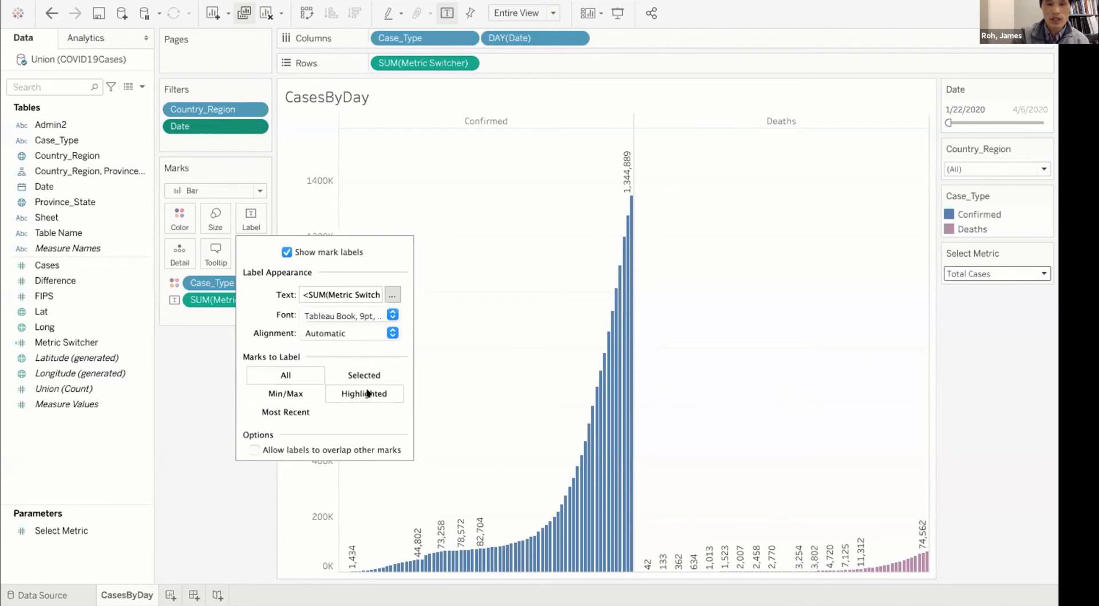
pyautogui.click(288, 410)
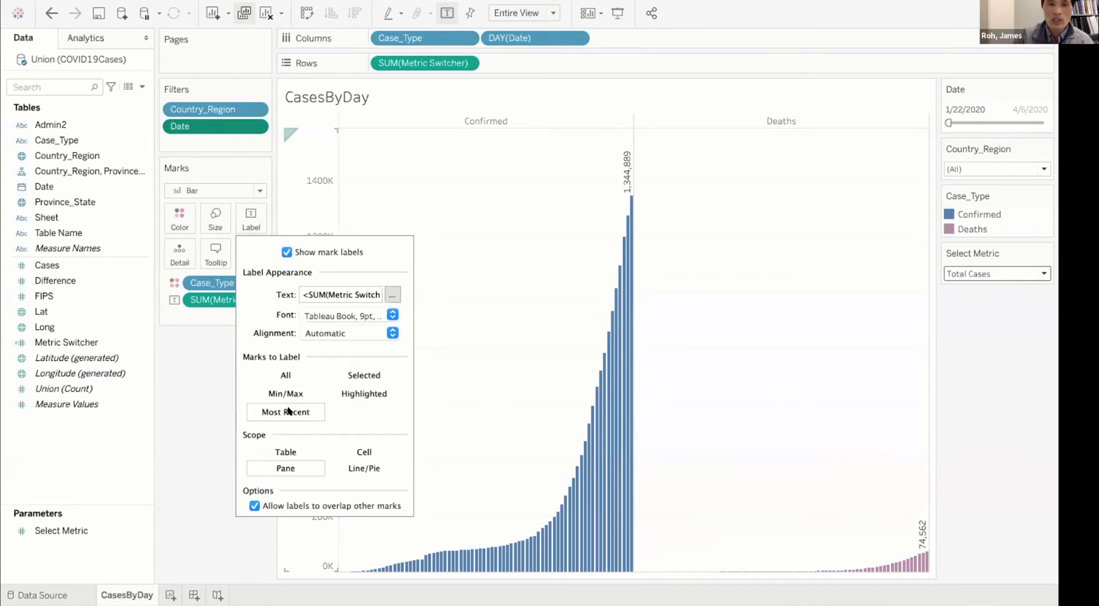
pyautogui.click(285, 375)
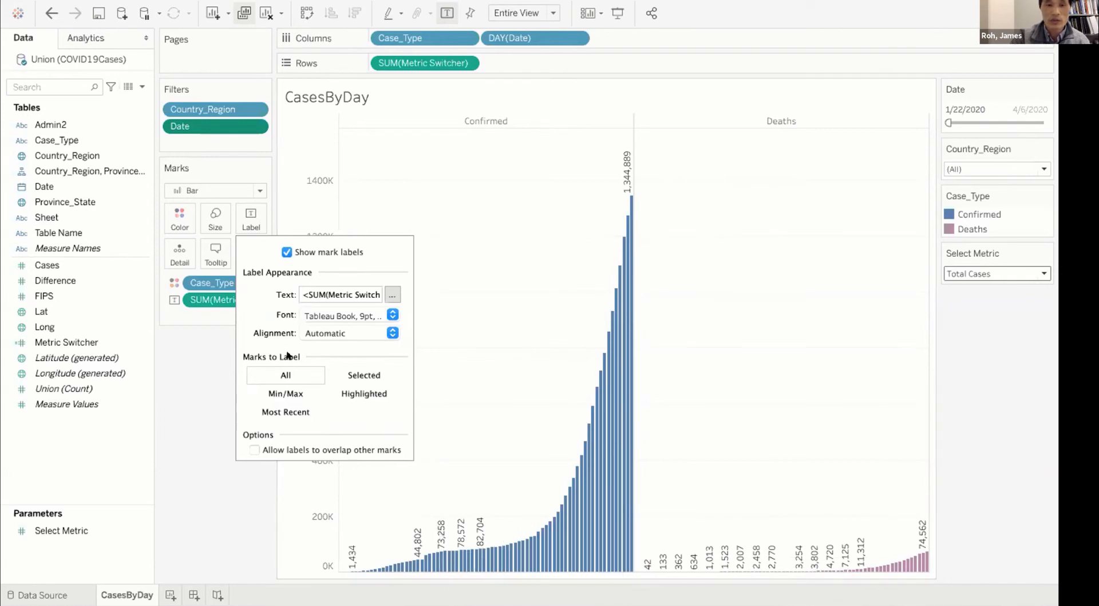
pyautogui.click(279, 413)
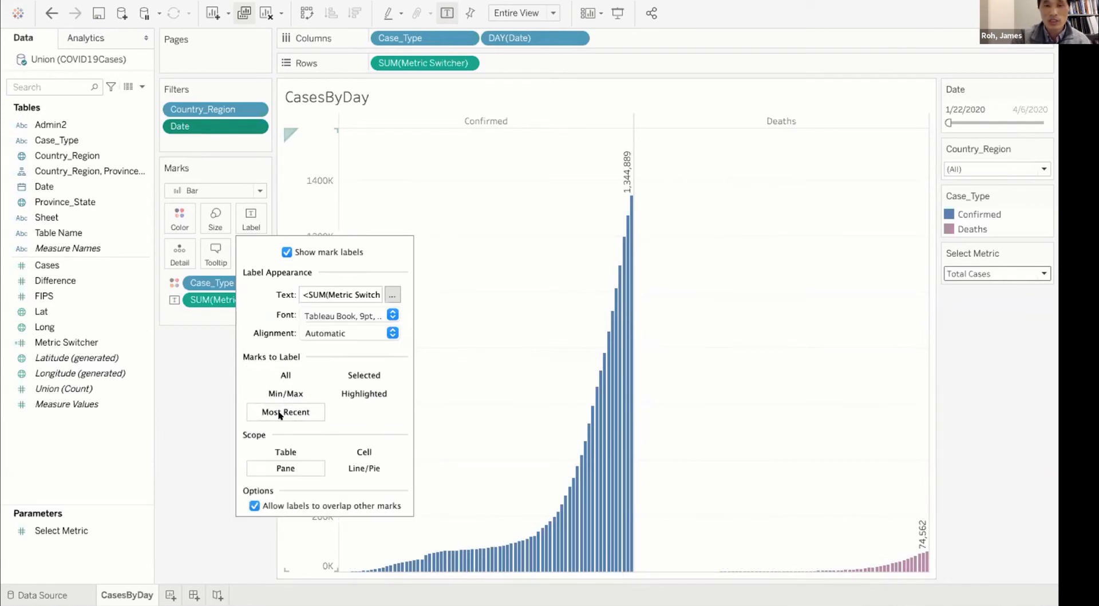
pyautogui.moveTo(619, 152)
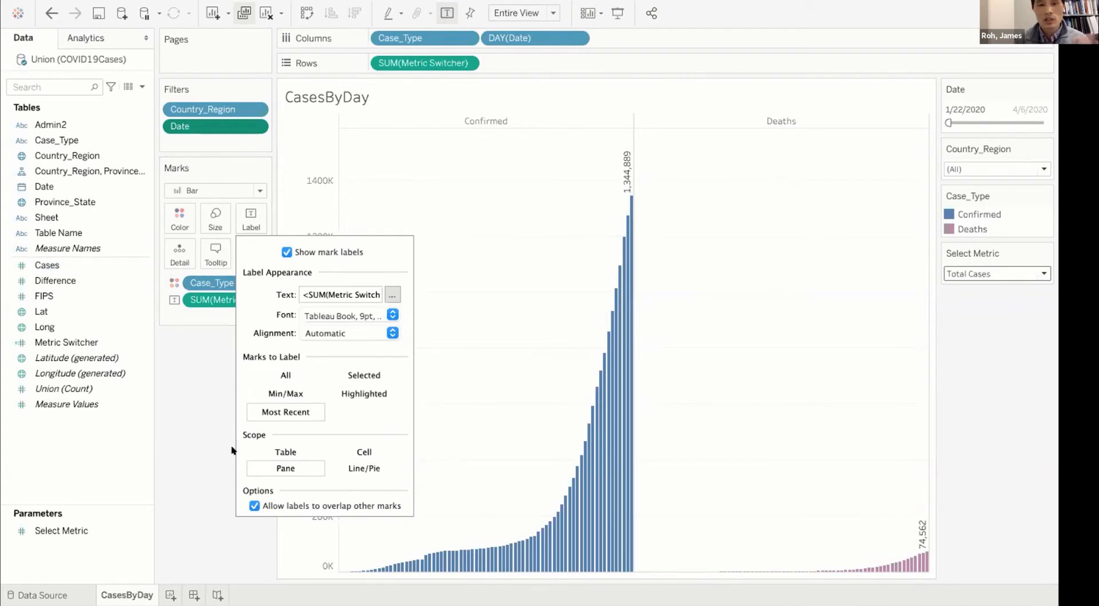
pyautogui.click(279, 390)
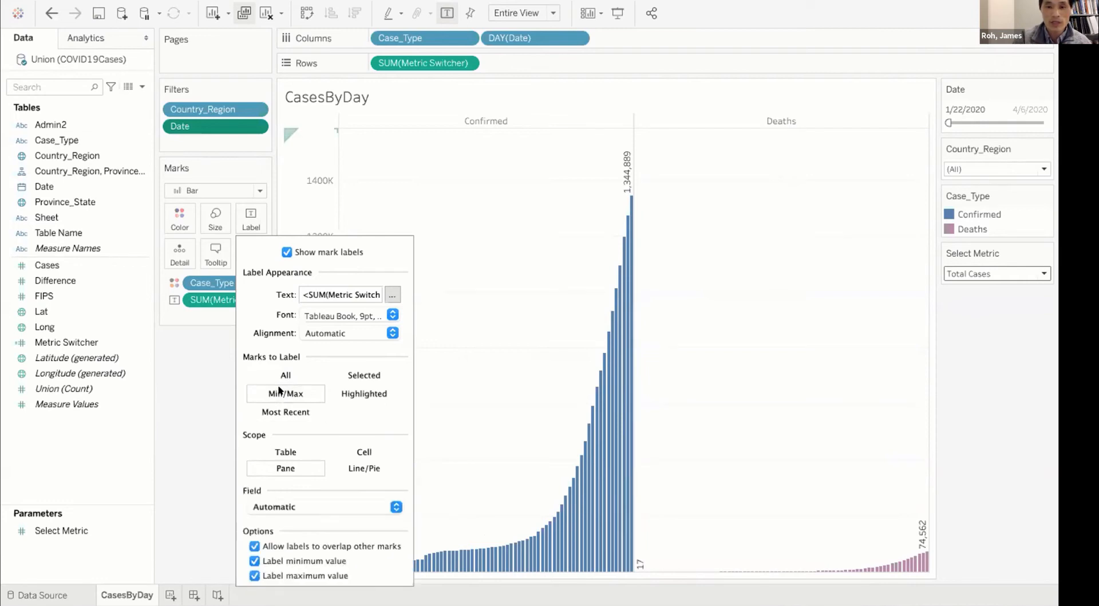
pyautogui.moveTo(925, 540)
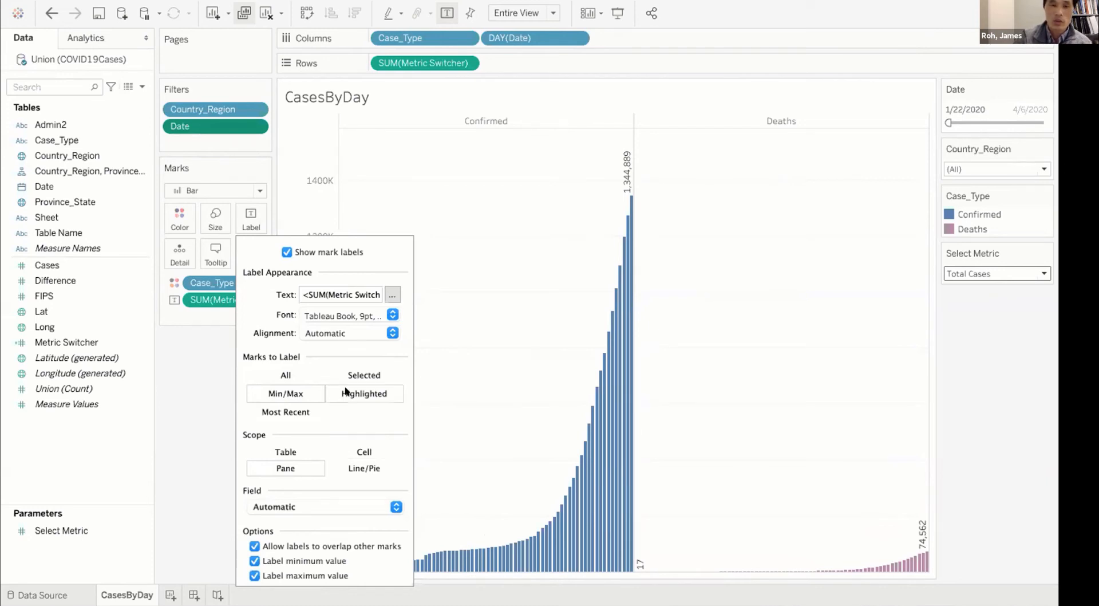
# Try labeling only selected marks, testing it by selecting several bars one after another in the Confirmed pane
pyautogui.click(366, 373)
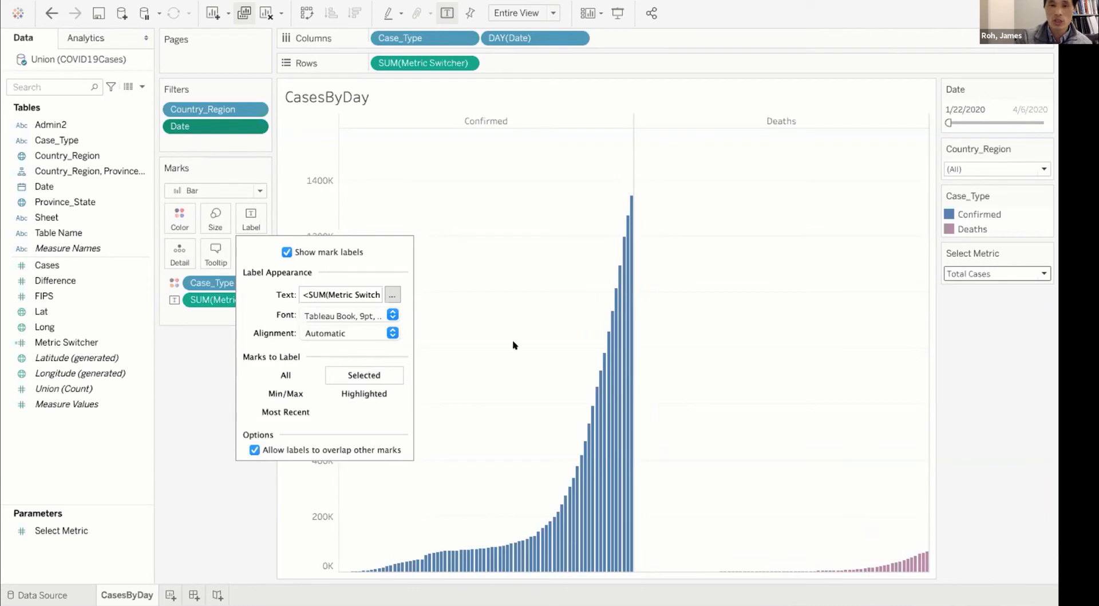
pyautogui.click(619, 302)
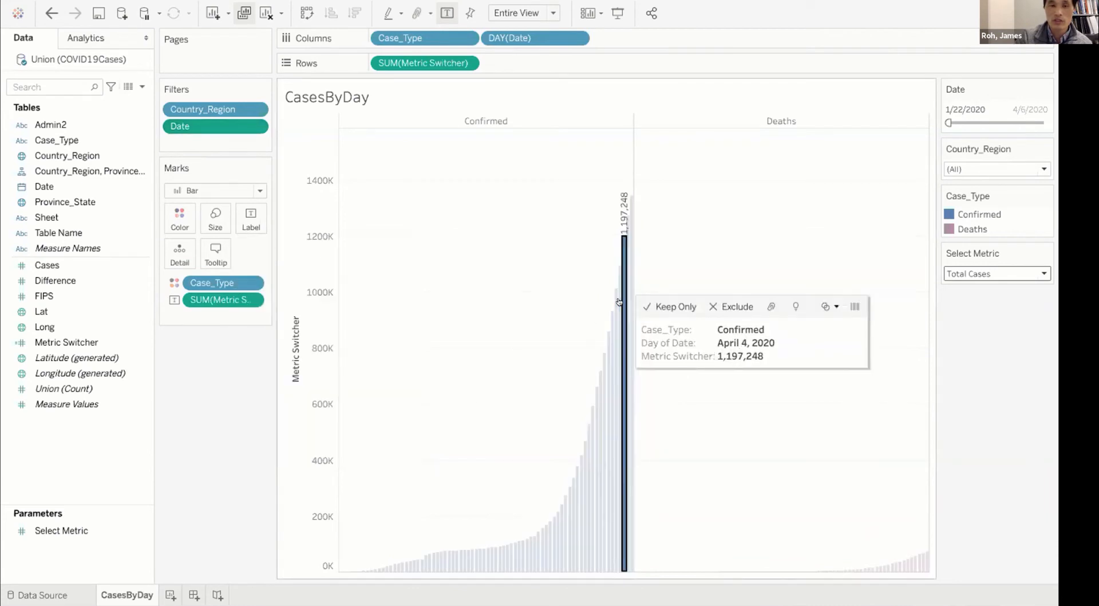
pyautogui.click(604, 400)
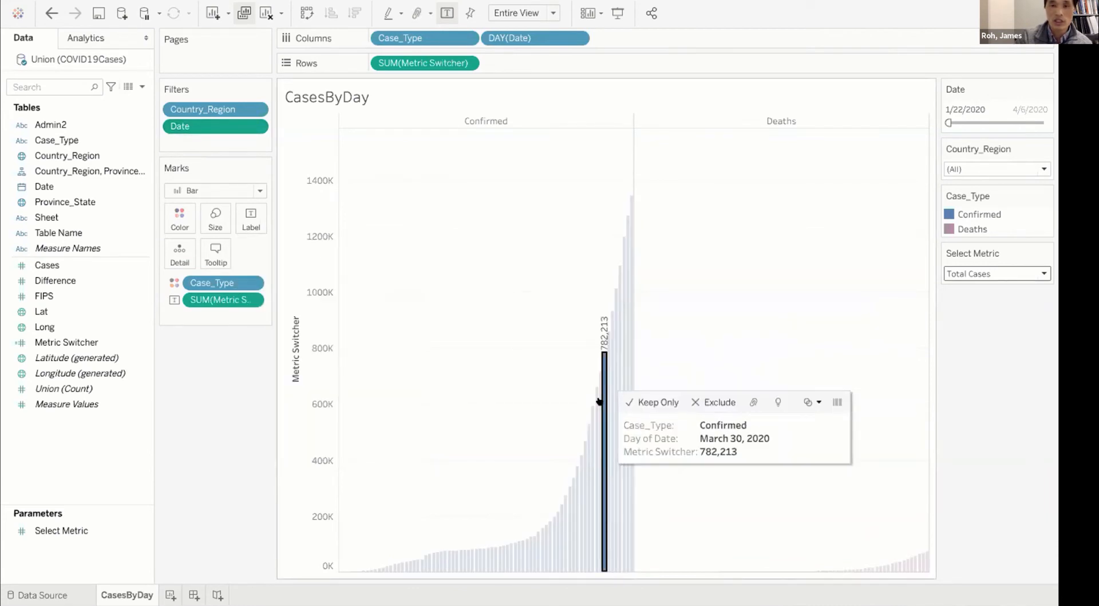
pyautogui.click(567, 510)
pyautogui.click(503, 544)
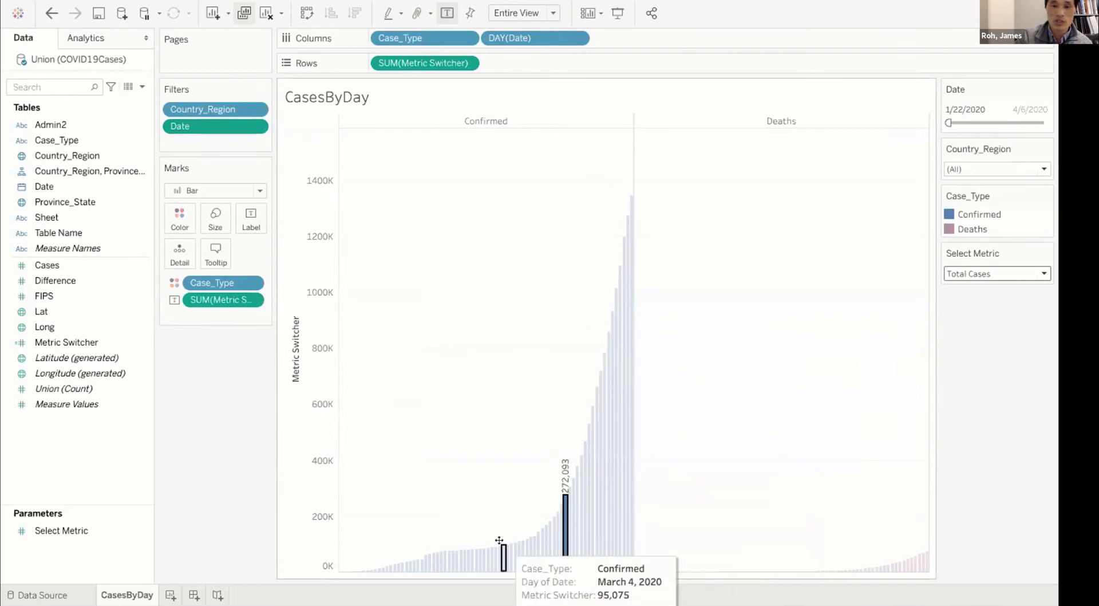
pyautogui.click(608, 412)
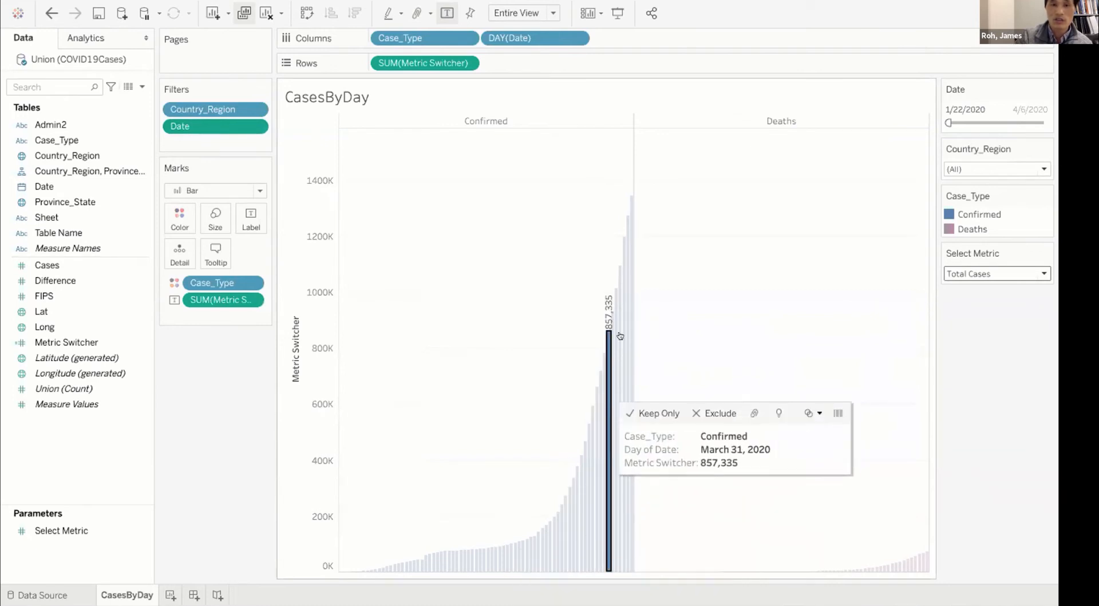
pyautogui.click(619, 312)
pyautogui.click(539, 532)
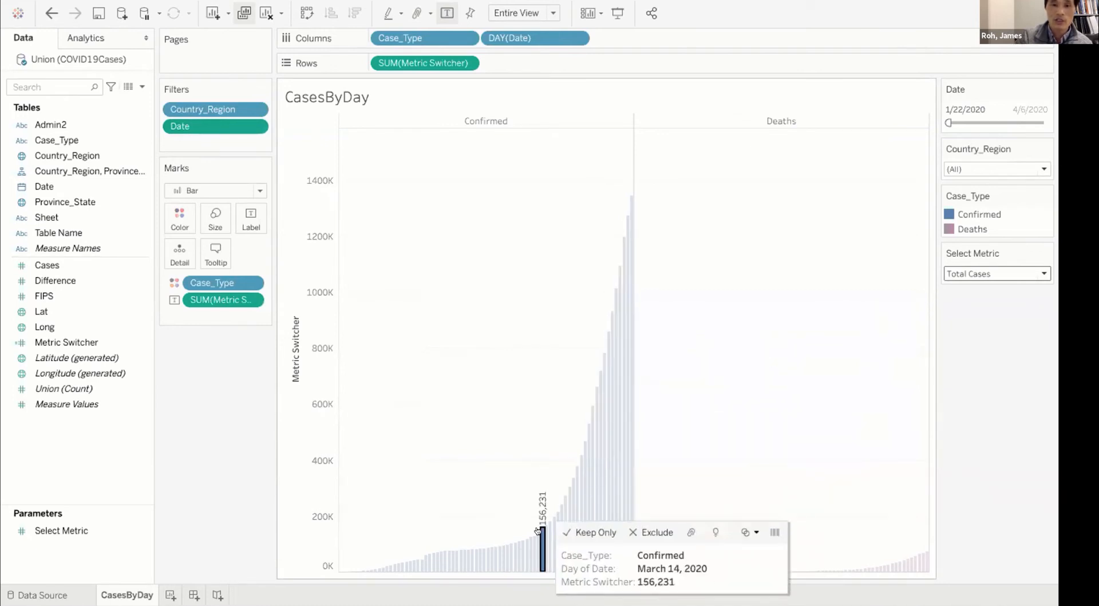
# Restrict the mark labels to the most recent bar in each pane
pyautogui.click(252, 214)
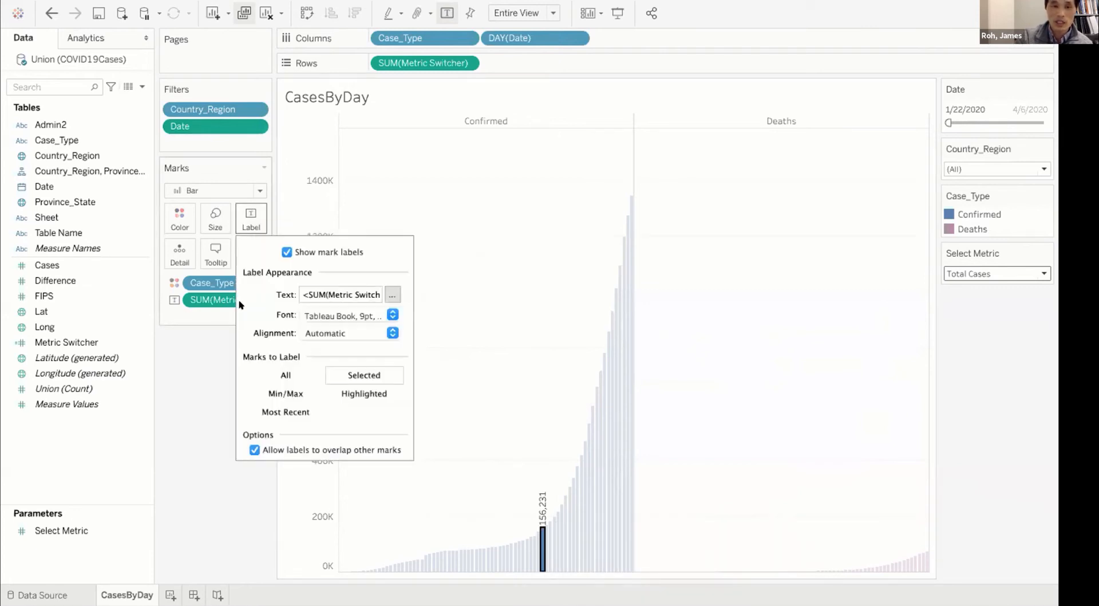
pyautogui.click(288, 408)
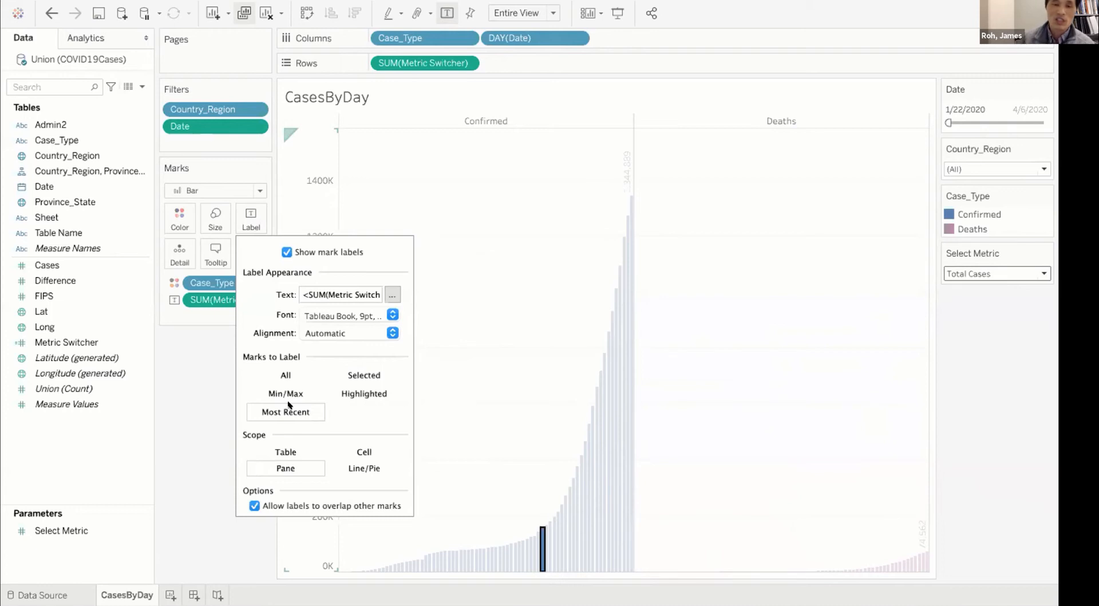
pyautogui.click(170, 448)
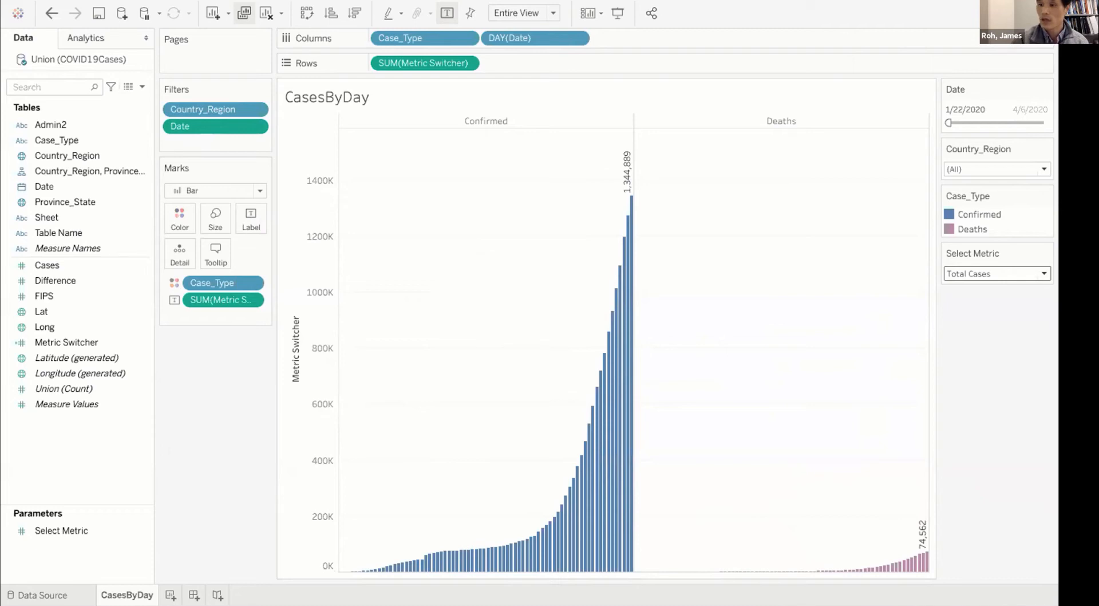
# Examine the available typefaces in the mark labels' font settings
pyautogui.click(244, 215)
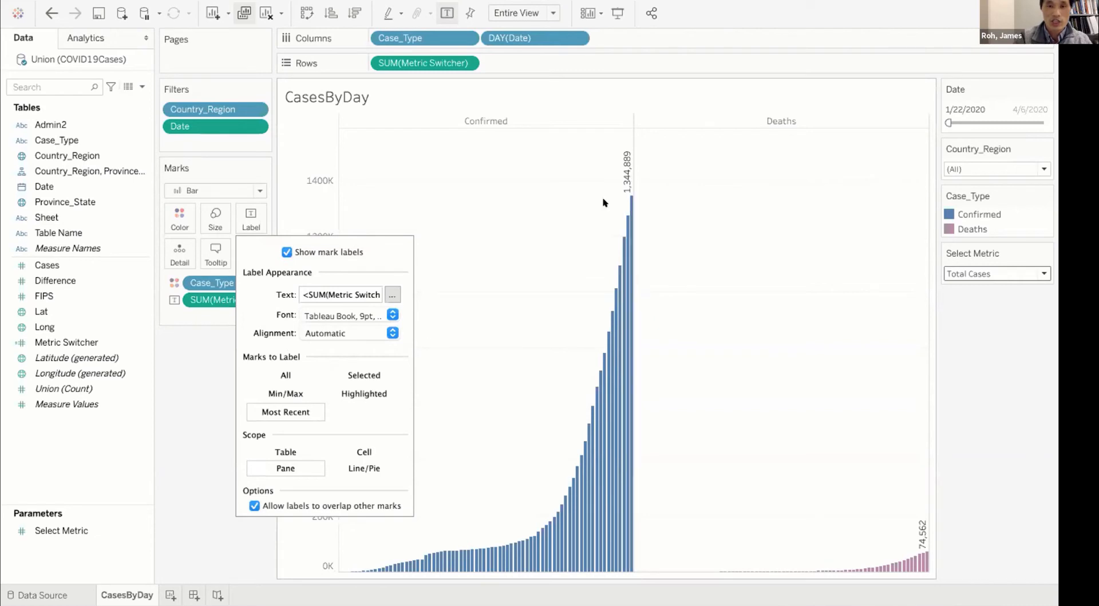
pyautogui.click(370, 313)
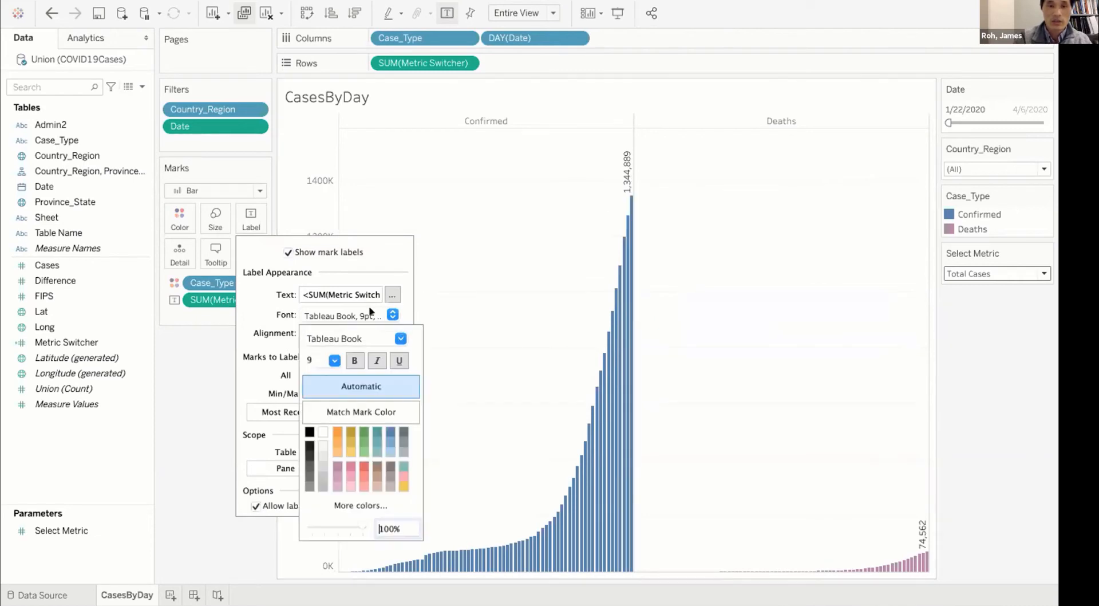
pyautogui.click(400, 338)
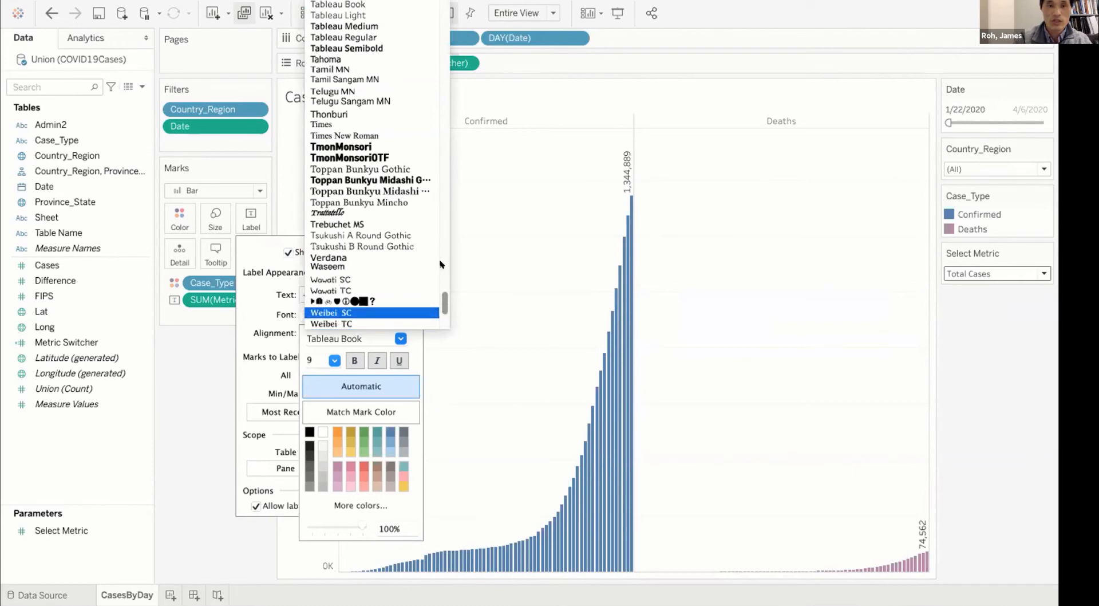
pyautogui.moveTo(444, 302); pyautogui.dragTo(444, 11)
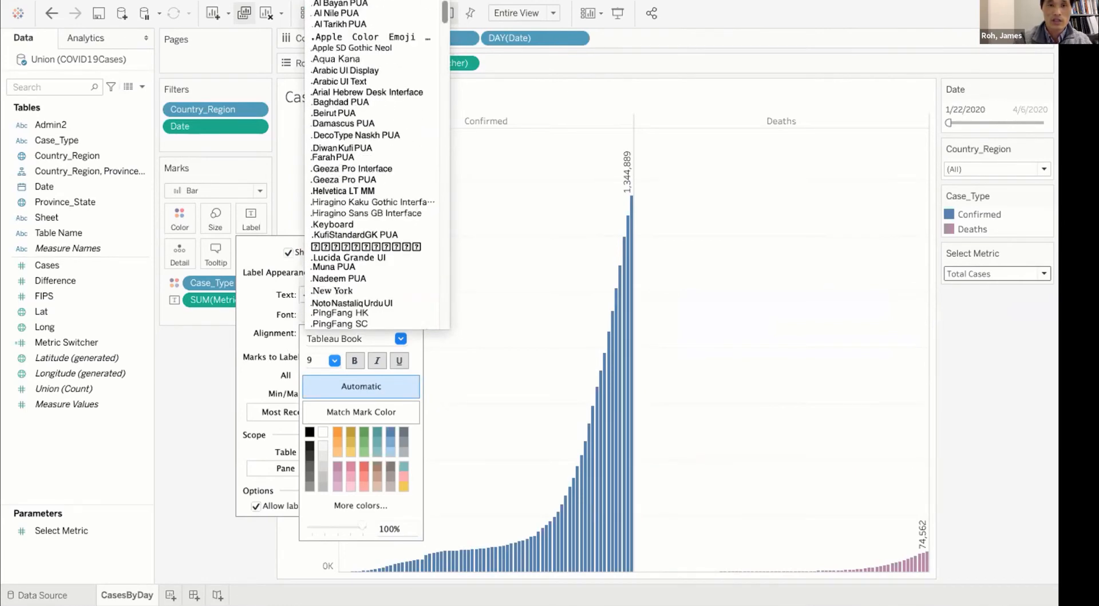
pyautogui.click(255, 271)
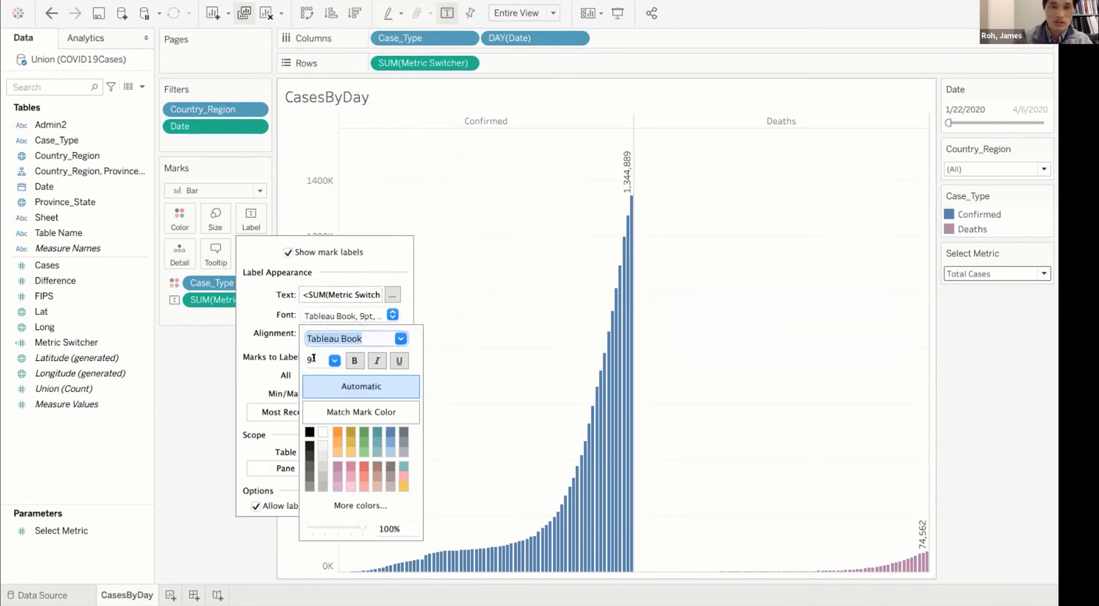
# Try pink and teal as the mark labels' font color, and set it to brown
pyautogui.click(357, 463)
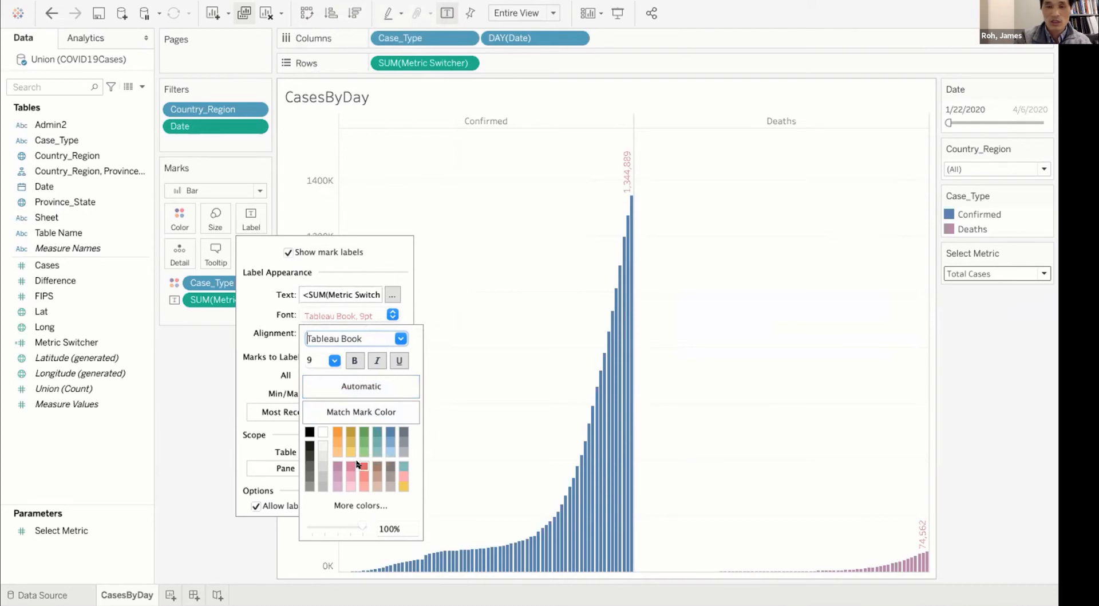
pyautogui.click(377, 432)
pyautogui.click(373, 465)
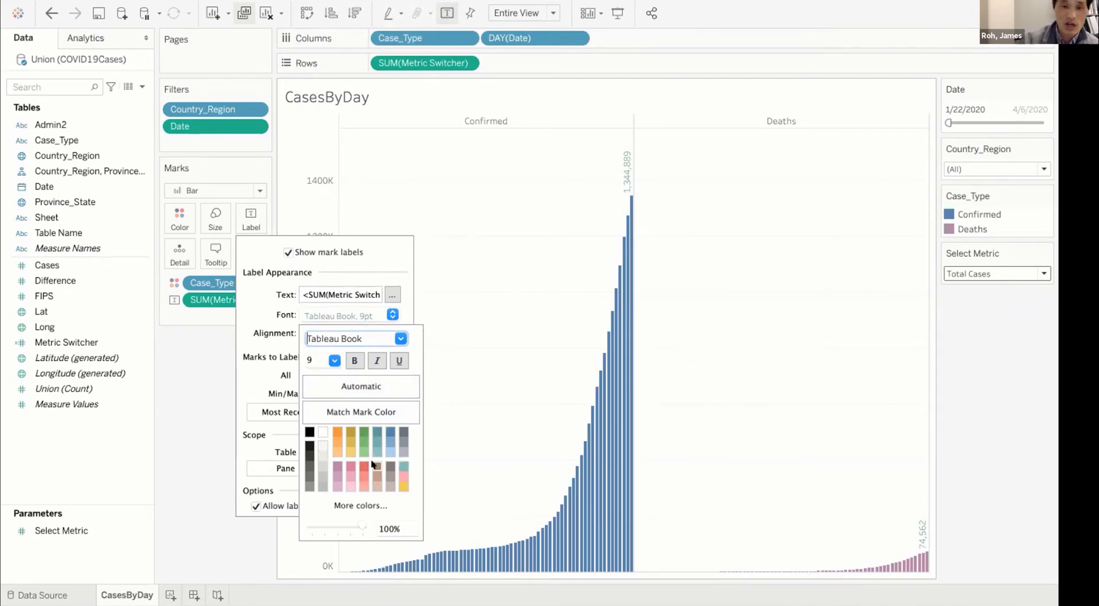
pyautogui.click(269, 298)
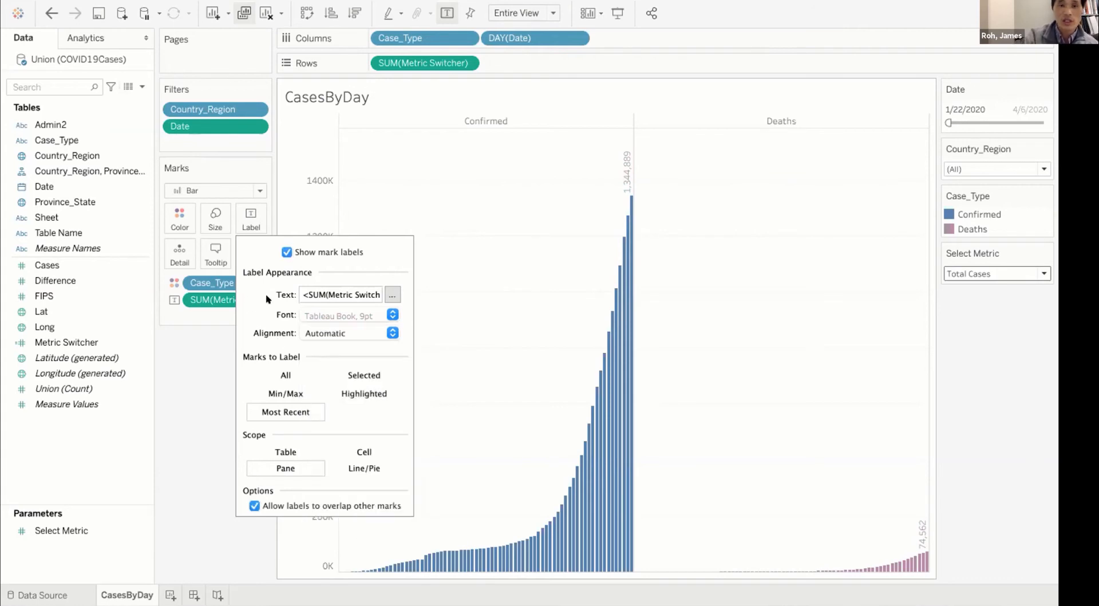
# Examine the mark label's text definition in the Edit Label dialog and accept it as is
pyautogui.click(392, 295)
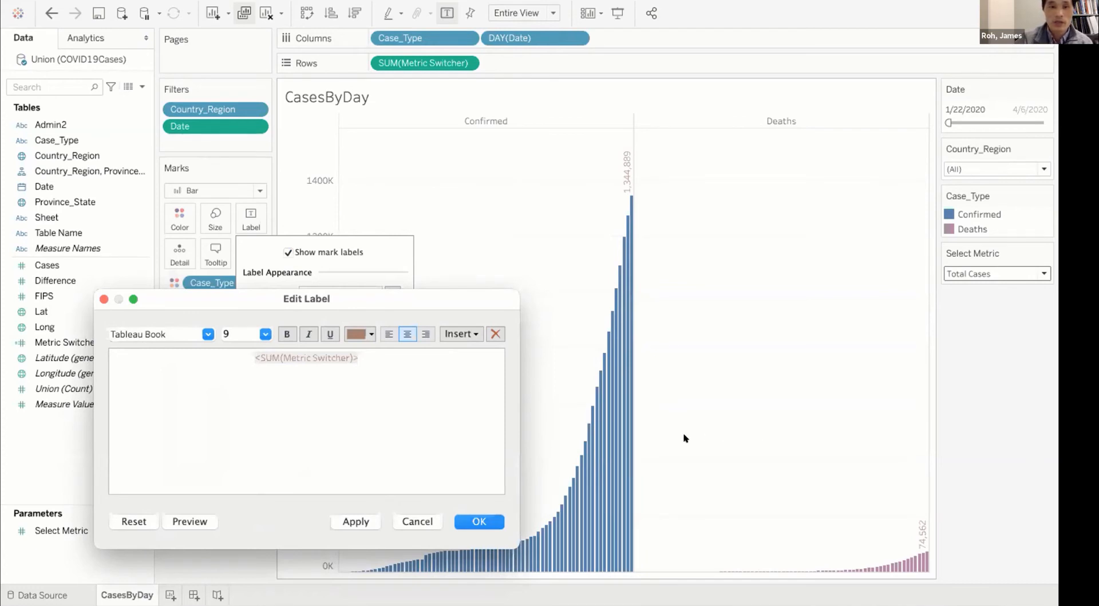
pyautogui.click(478, 519)
pyautogui.click(217, 392)
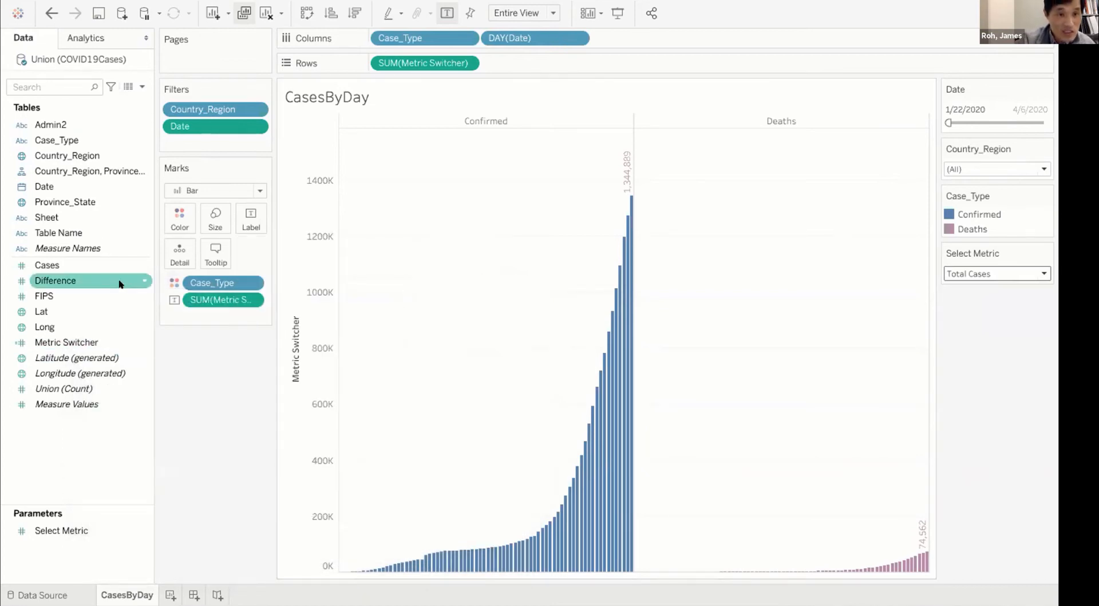
# Add the Date field to the mark labels and show it as an exact date
pyautogui.moveTo(46, 186); pyautogui.dragTo(250, 224)
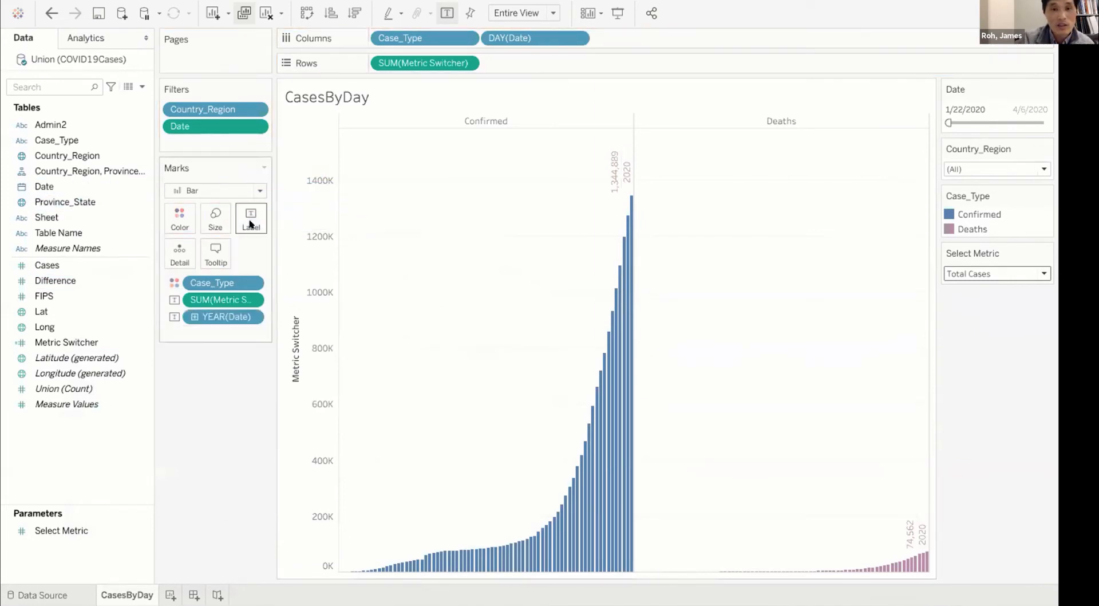
pyautogui.click(251, 316)
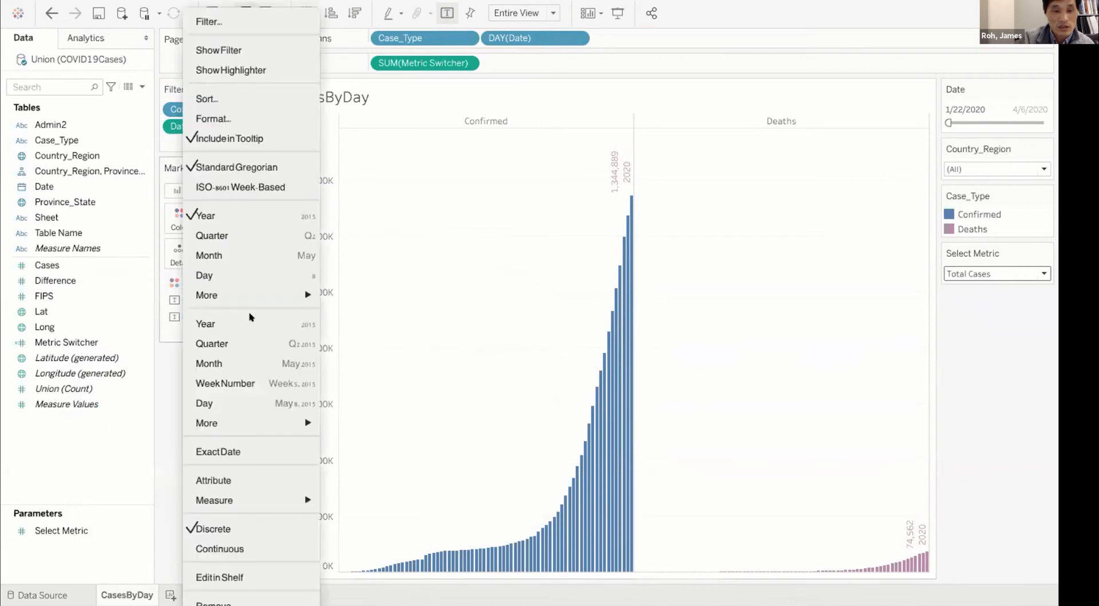
pyautogui.click(252, 448)
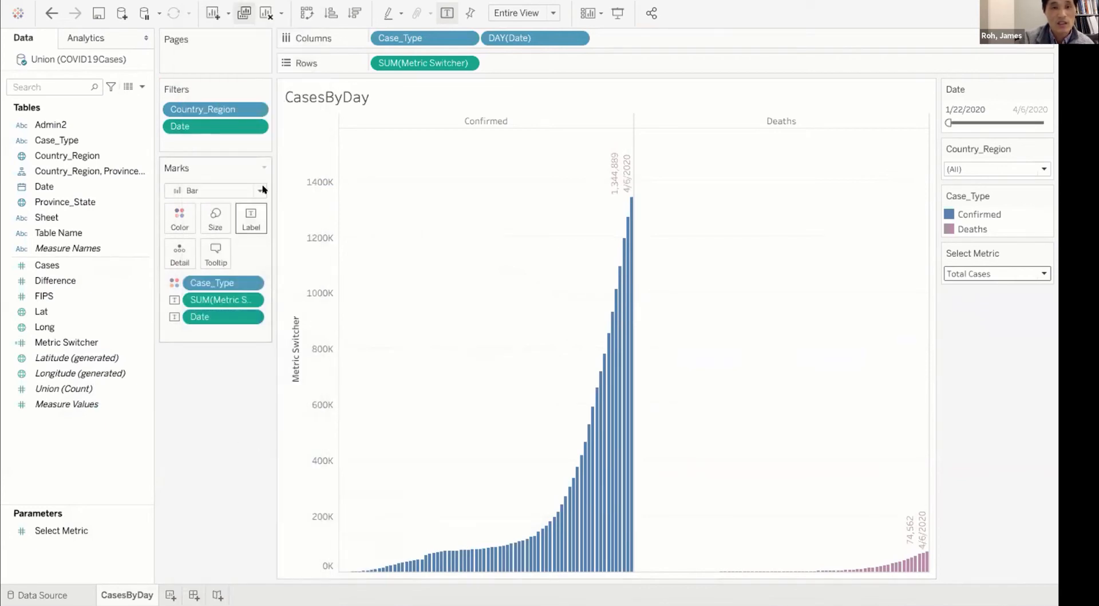
# Move the Date field onto its own line above SUM(Metric Switcher) in the label text and center it
pyautogui.click(251, 218)
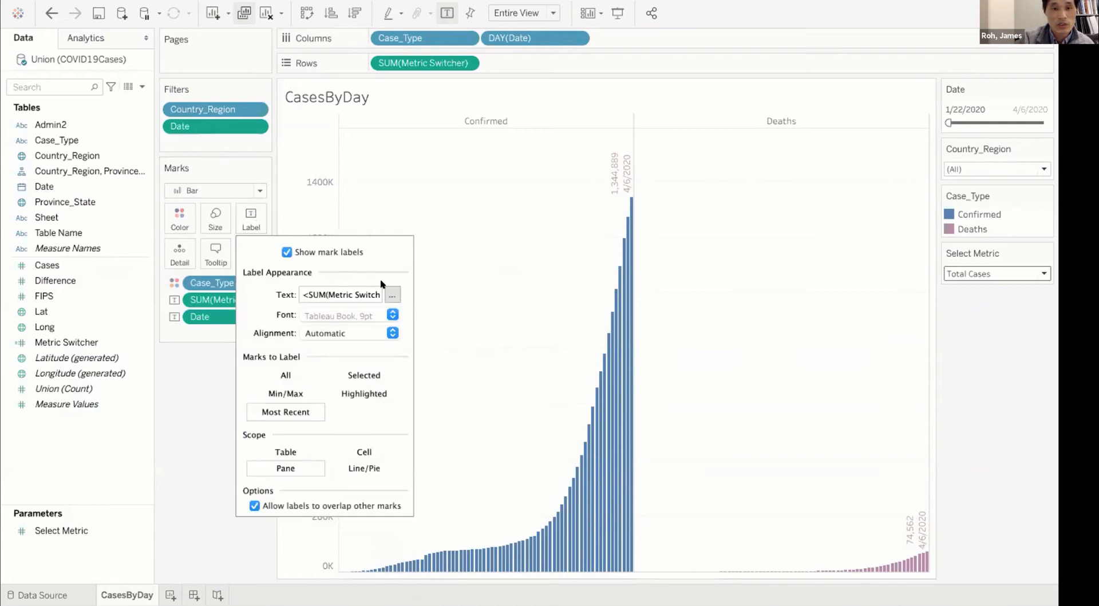
pyautogui.click(392, 294)
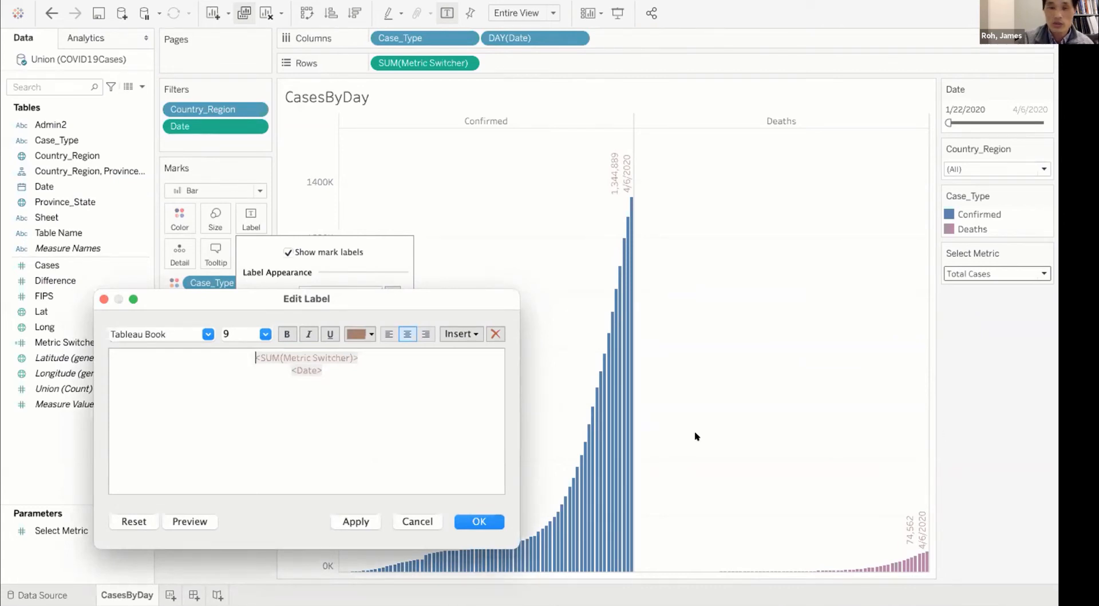
pyautogui.moveTo(333, 368); pyautogui.dragTo(288, 365)
pyautogui.hotkey('ctrl', 'c')
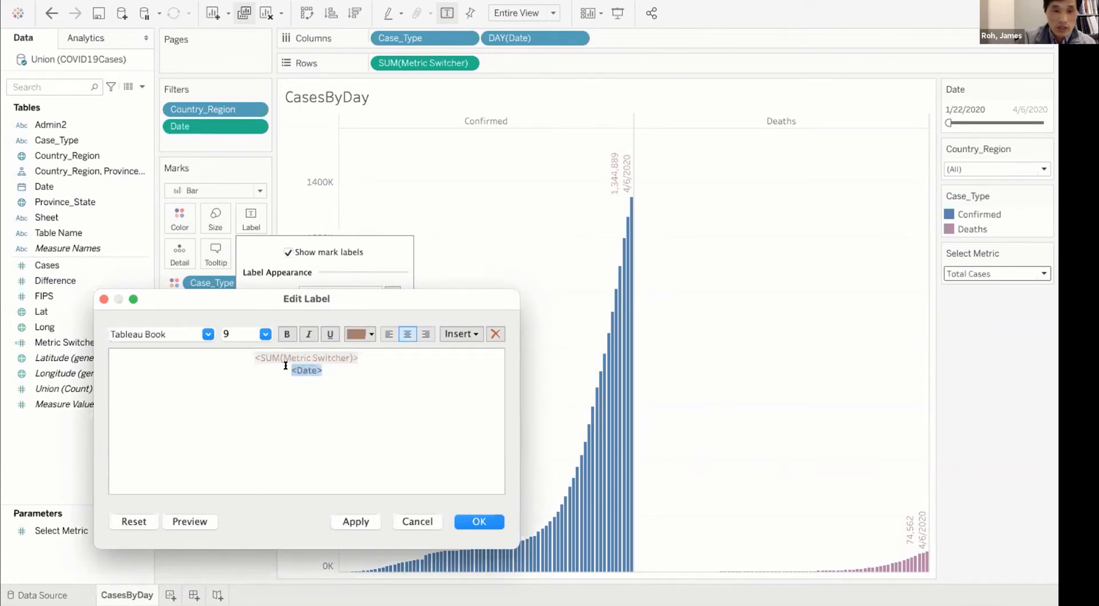
pyautogui.press('BackSpace')
pyautogui.click(249, 352)
pyautogui.press('Return')
pyautogui.hotkey('ctrl', 'v')
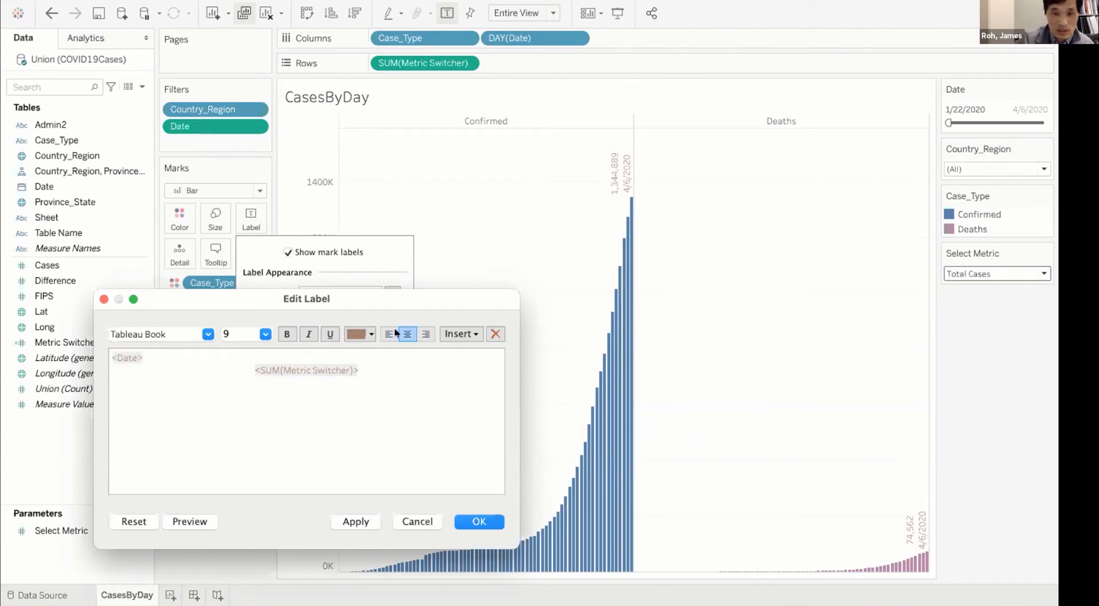
pyautogui.tripleClick(120, 354)
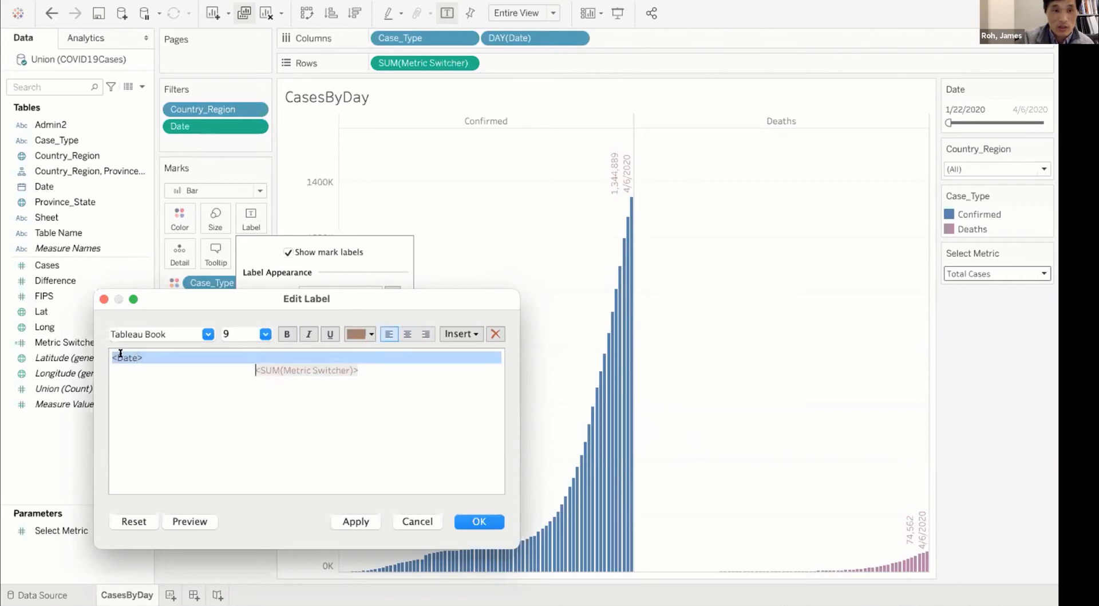
pyautogui.click(406, 332)
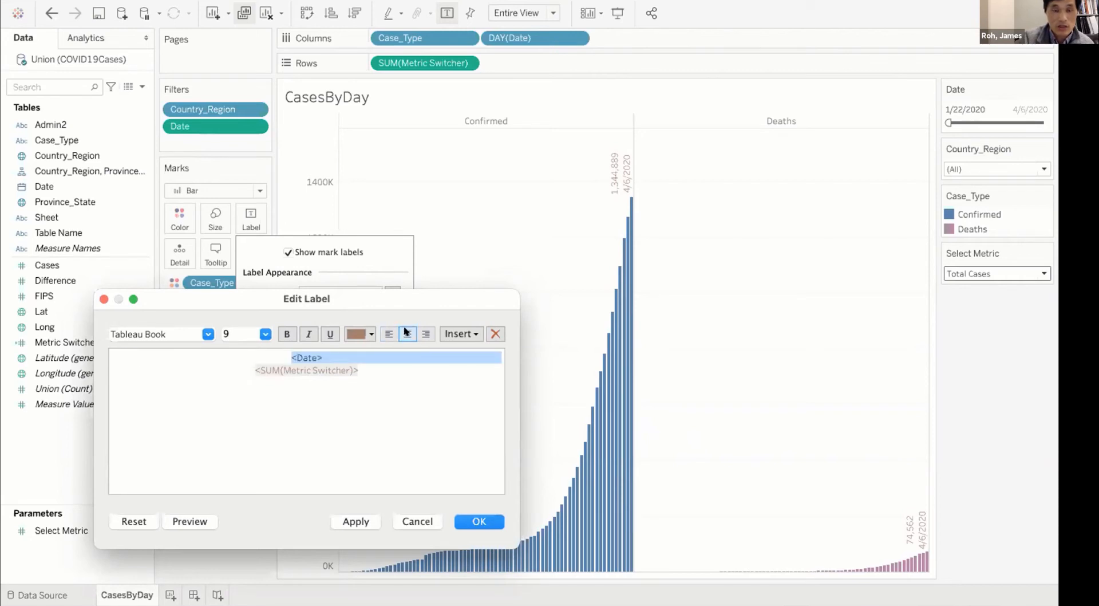
pyautogui.click(355, 424)
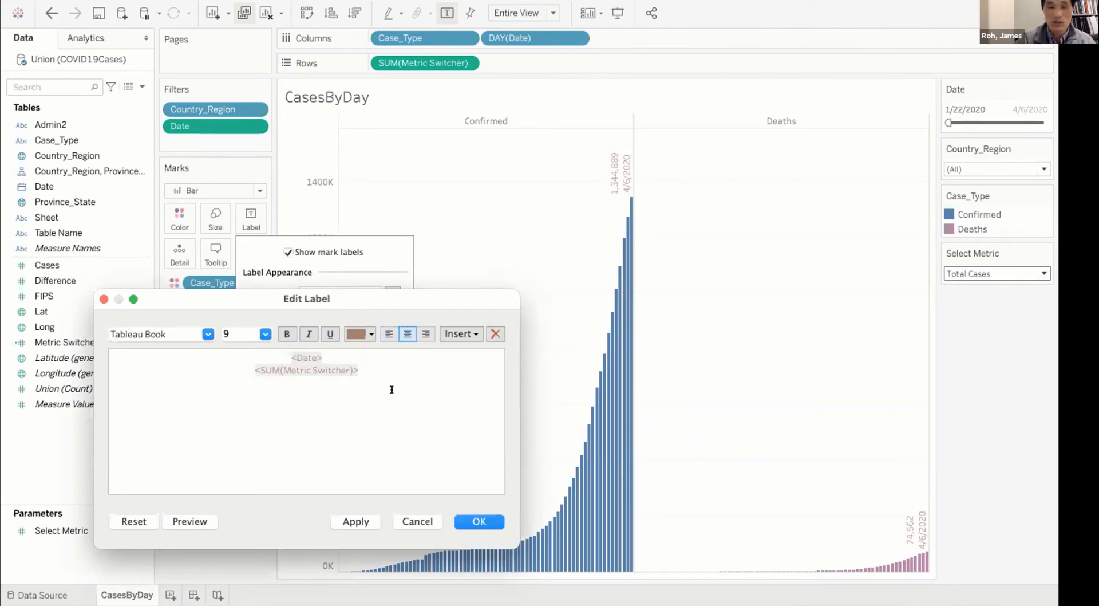
# Set the SUM(Metric Switcher) line of the label text to 12 pt bold
pyautogui.moveTo(368, 366); pyautogui.dragTo(250, 365)
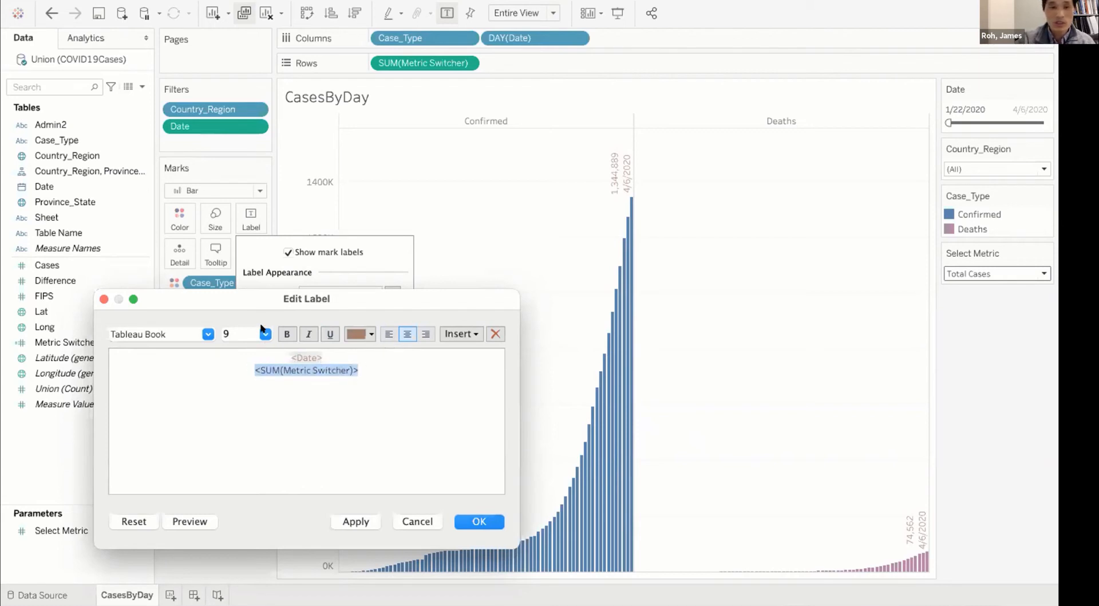
pyautogui.click(265, 333)
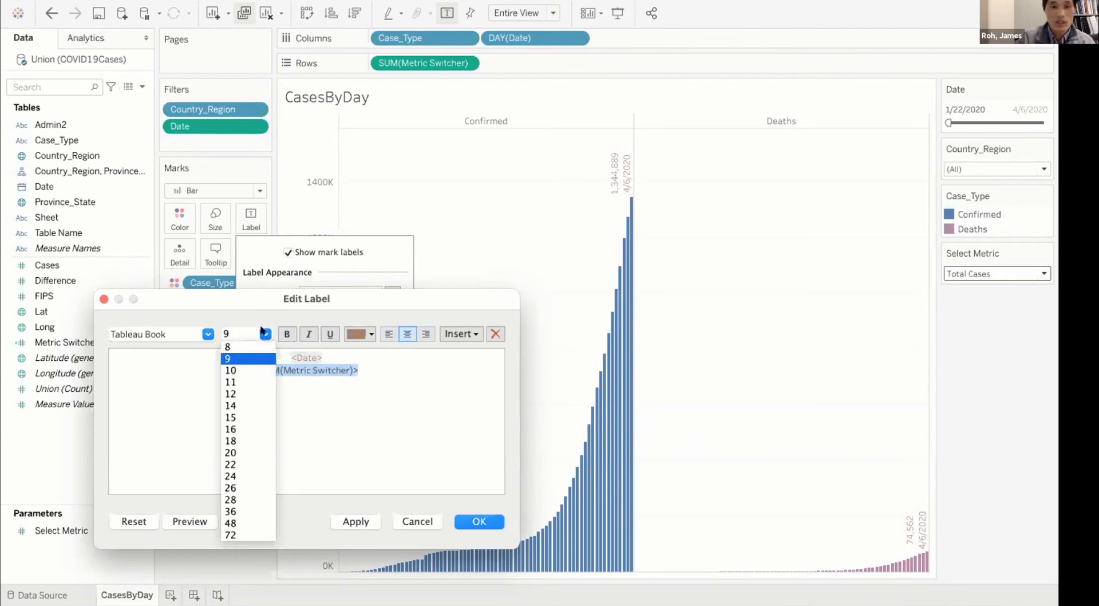
pyautogui.click(244, 392)
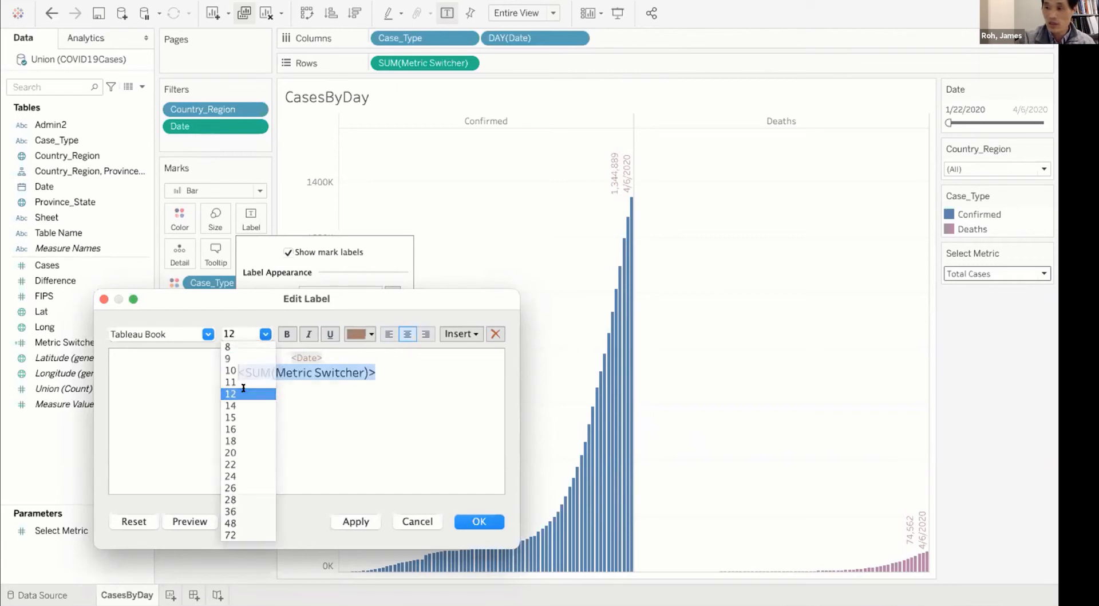
pyautogui.click(357, 403)
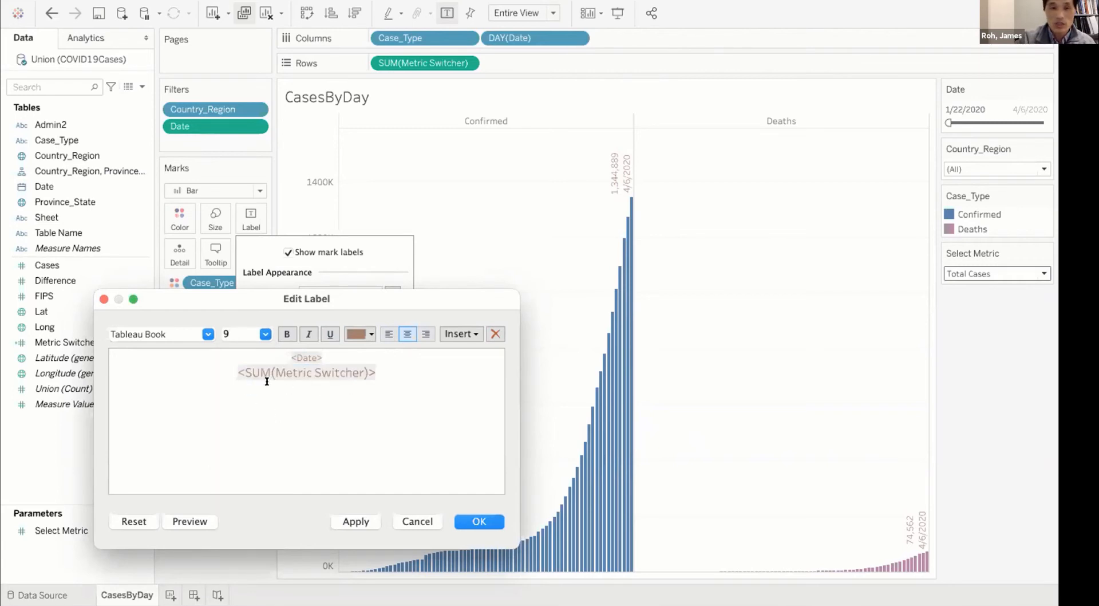
pyautogui.click(393, 367)
pyautogui.moveTo(392, 367); pyautogui.dragTo(239, 367)
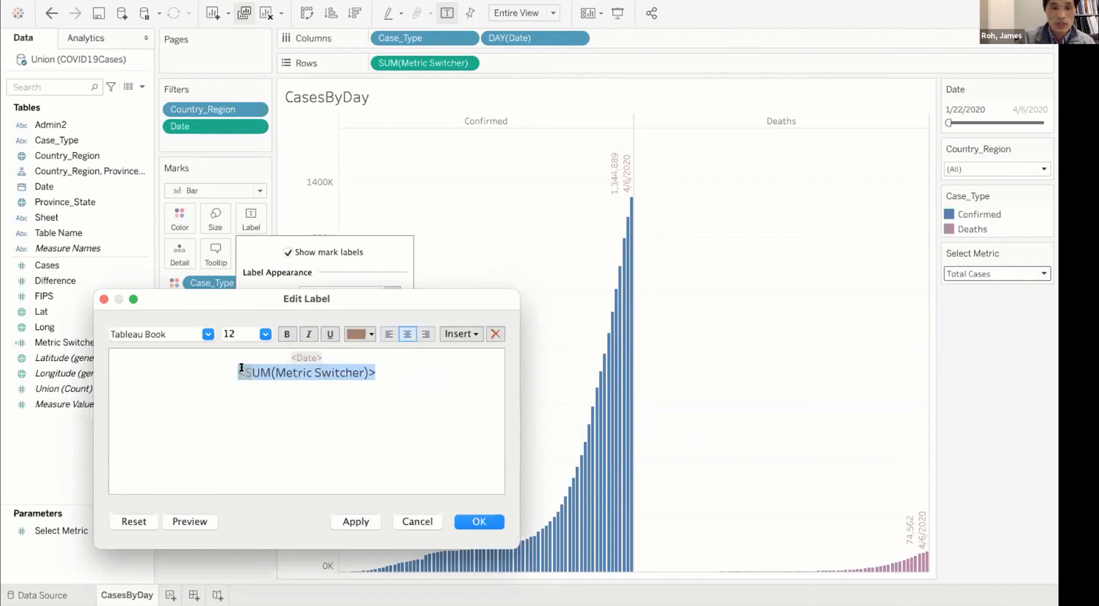
pyautogui.moveTo(372, 369); pyautogui.dragTo(302, 356)
pyautogui.tripleClick(307, 367)
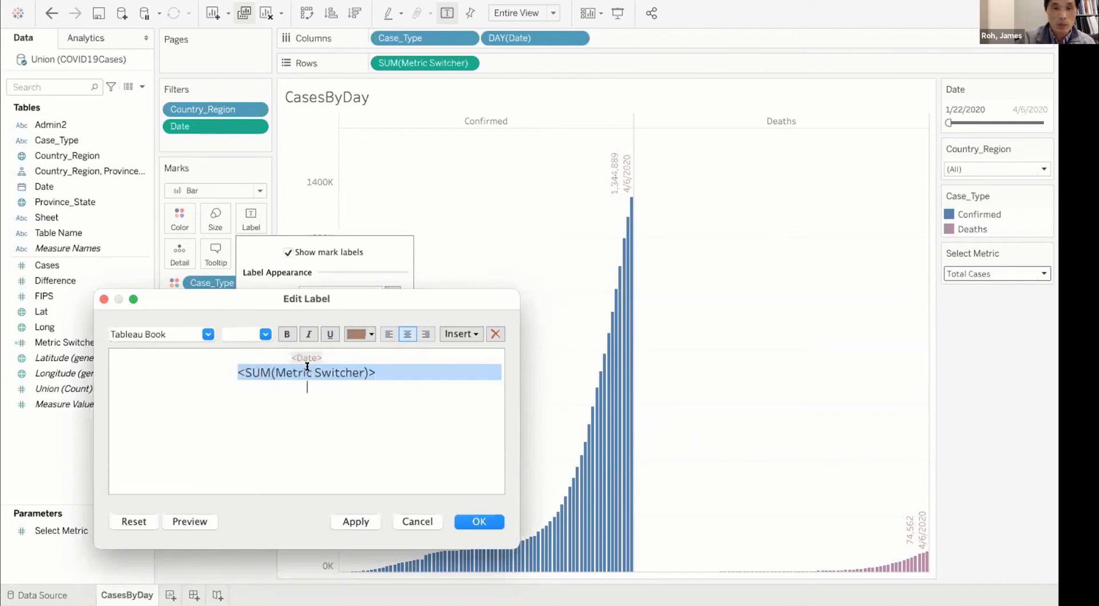
pyautogui.click(390, 365)
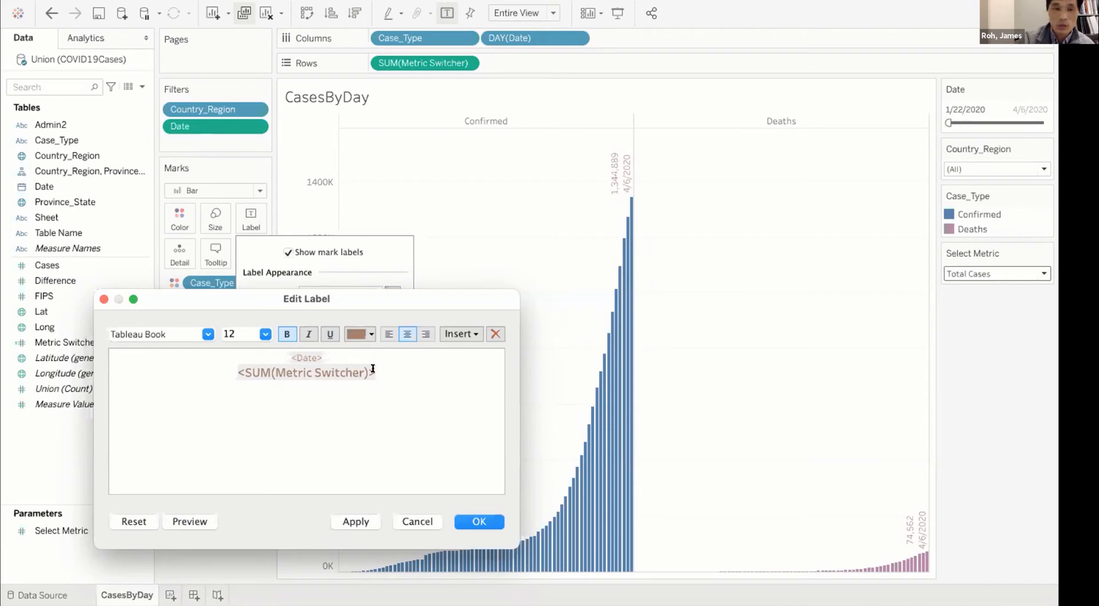
# Color the SUM(Metric Switcher) line of the label text green and apply the label edits
pyautogui.moveTo(385, 367); pyautogui.dragTo(240, 369)
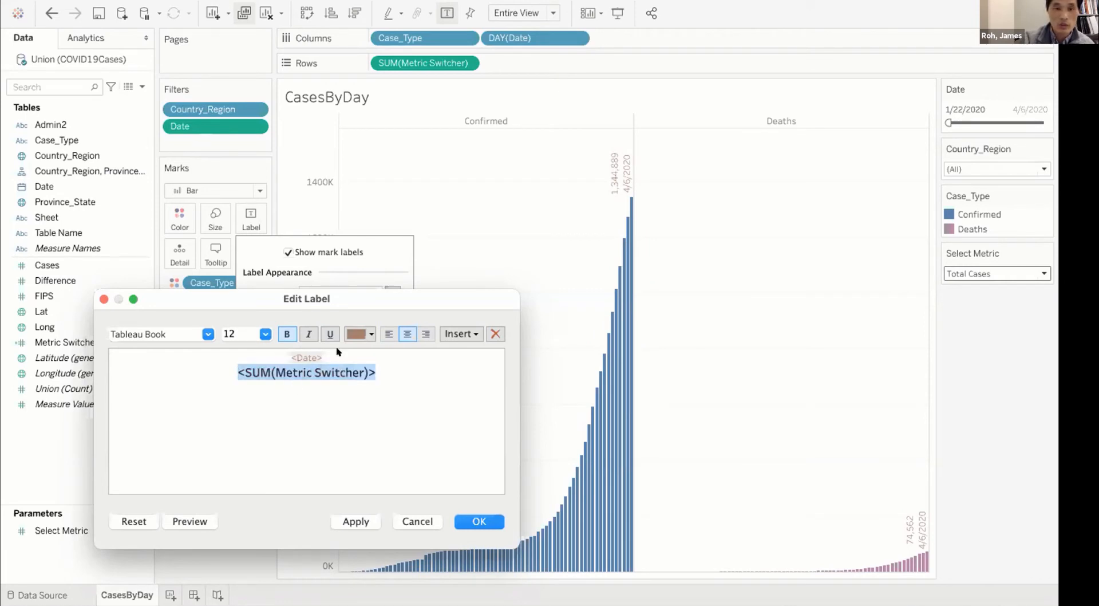
pyautogui.click(371, 333)
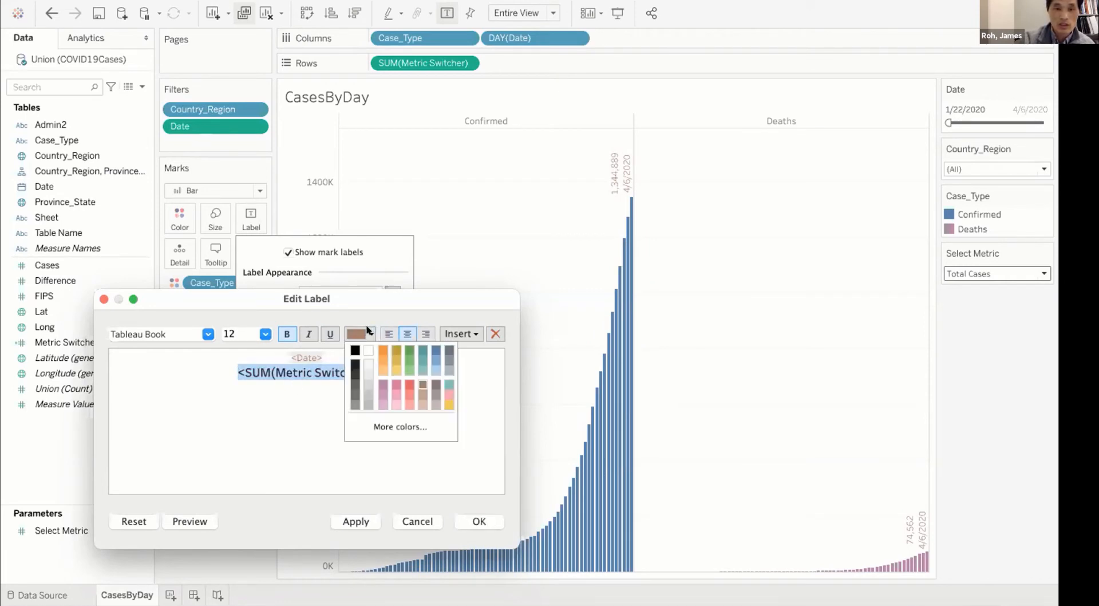
pyautogui.click(408, 369)
pyautogui.click(402, 405)
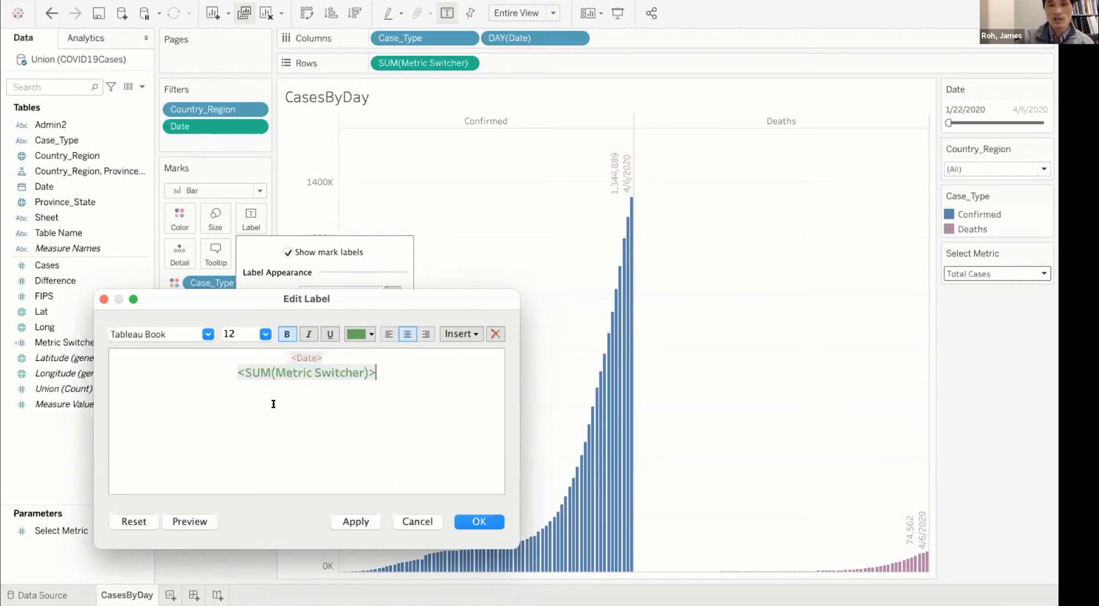
pyautogui.click(467, 519)
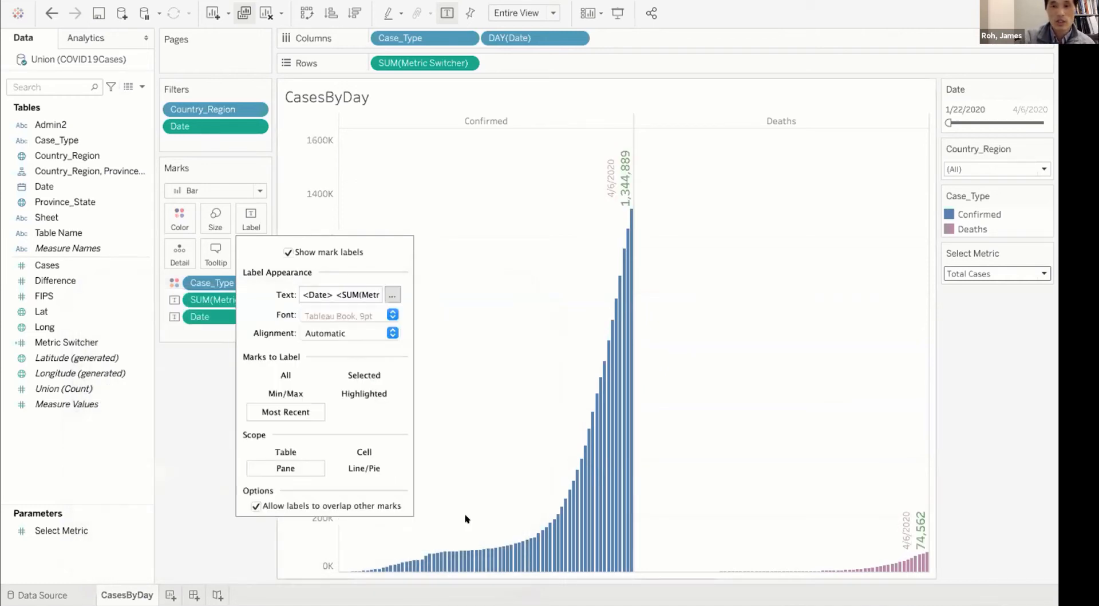
pyautogui.moveTo(602, 193)
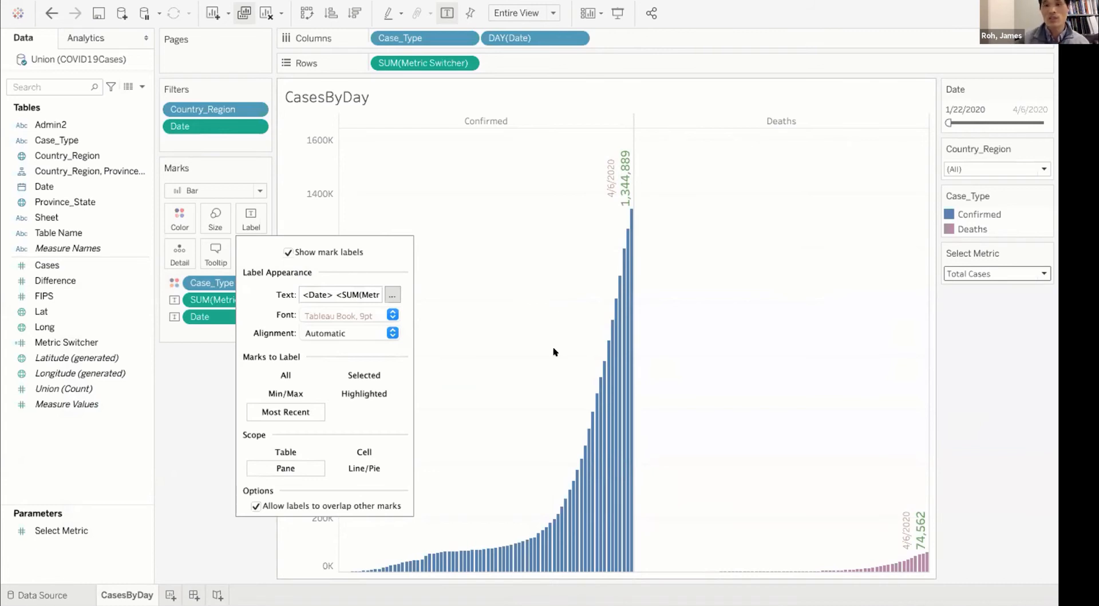
pyautogui.click(650, 357)
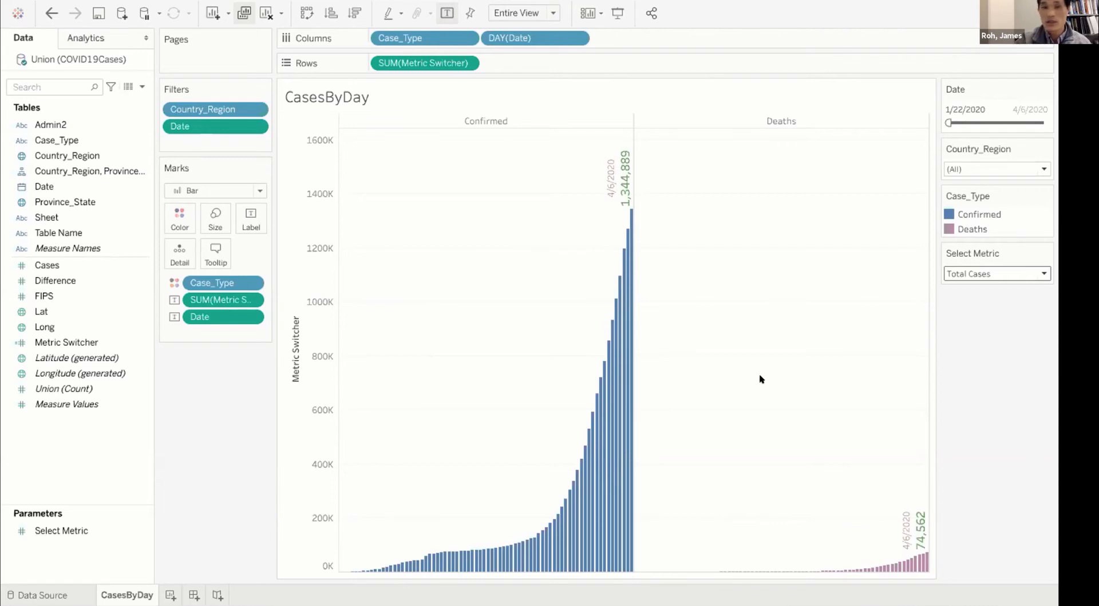
# Right-align the mark labels horizontally and try the horizontal and rotated text directions
pyautogui.click(251, 221)
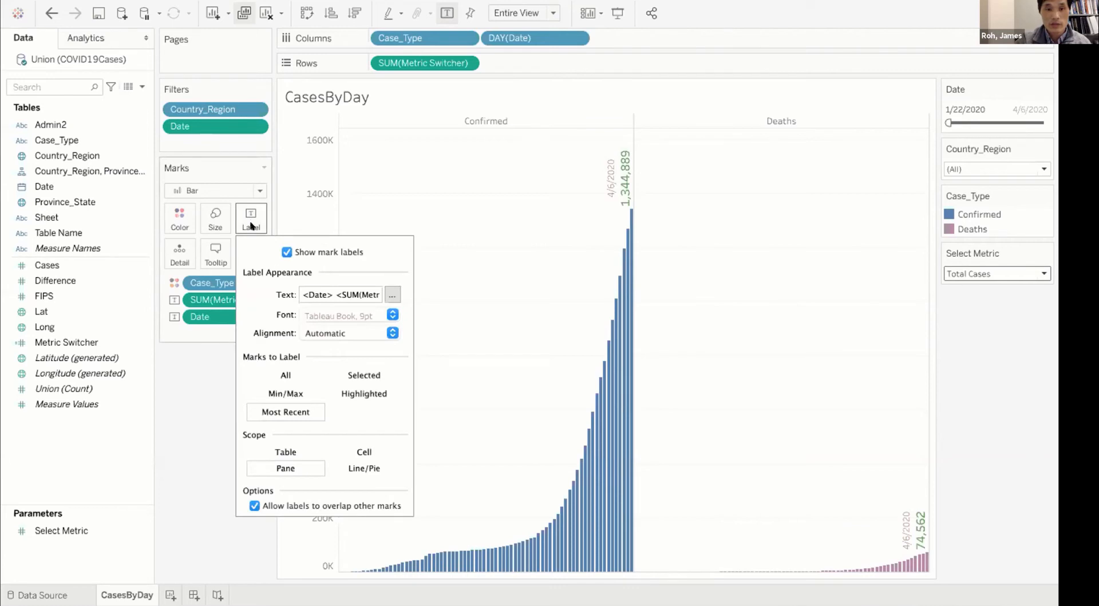
pyautogui.click(362, 330)
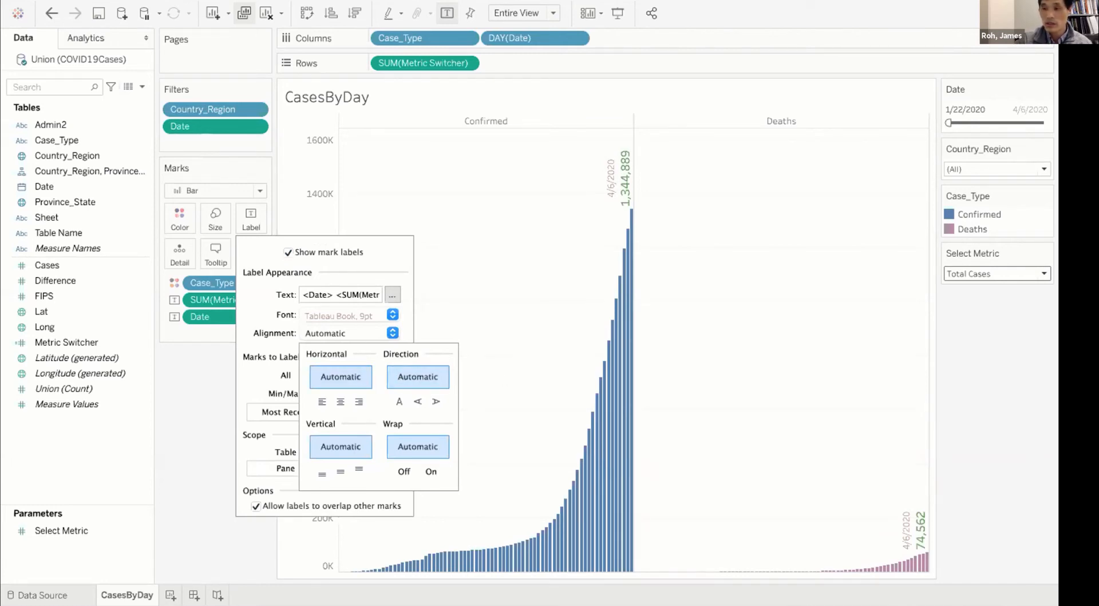
pyautogui.click(358, 400)
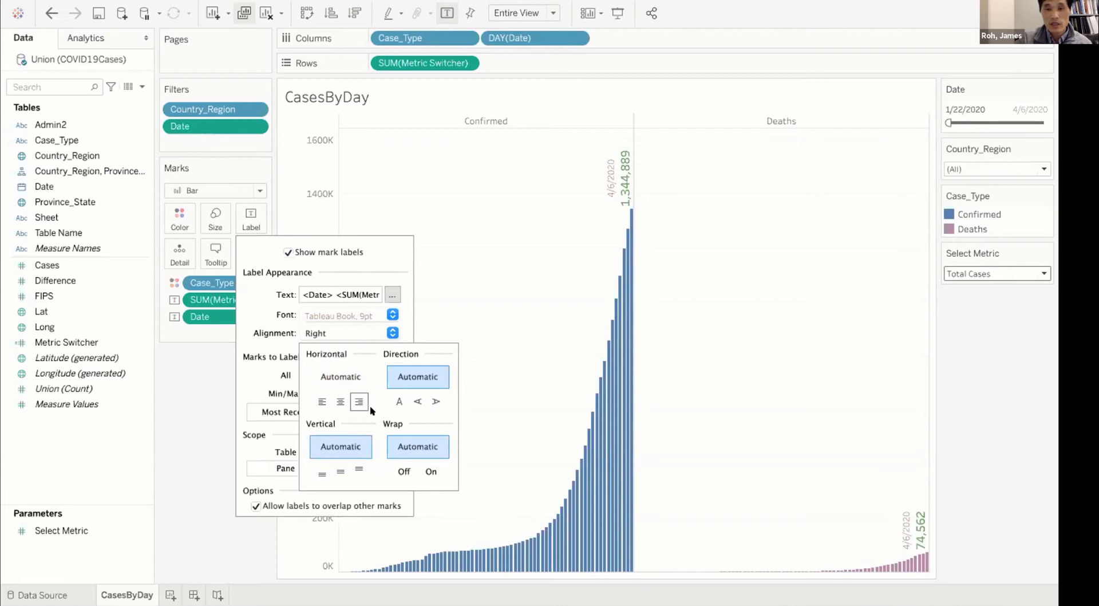
pyautogui.click(433, 401)
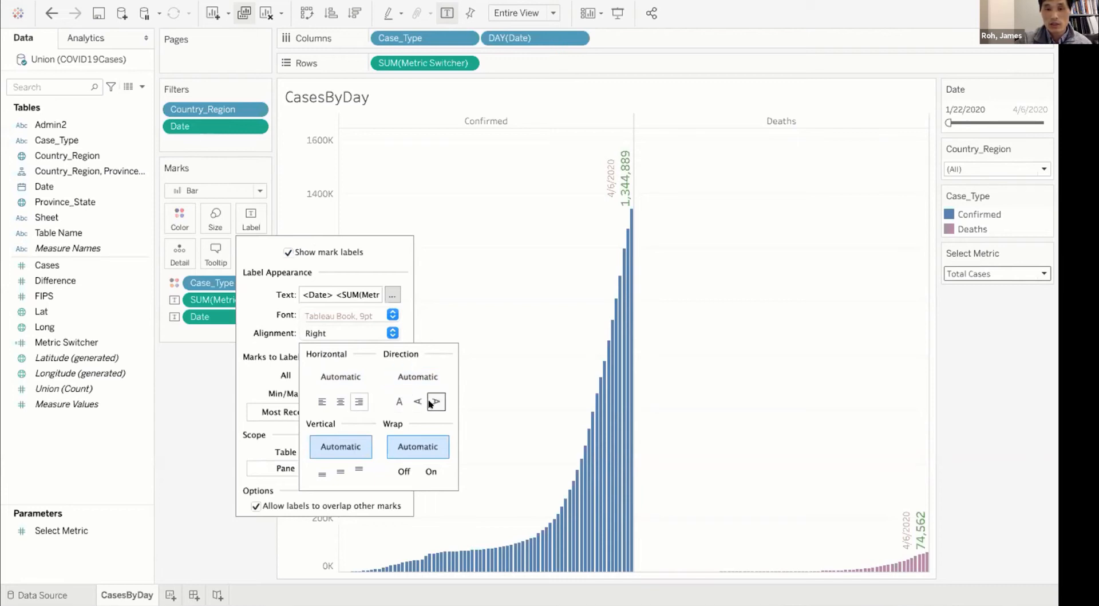
pyautogui.click(395, 401)
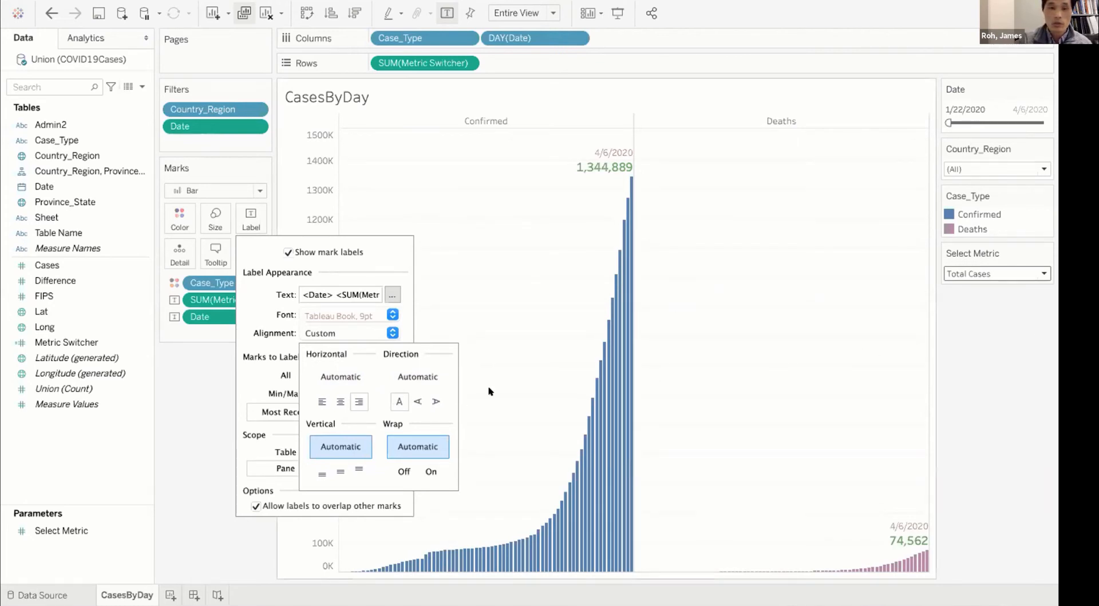
pyautogui.click(417, 401)
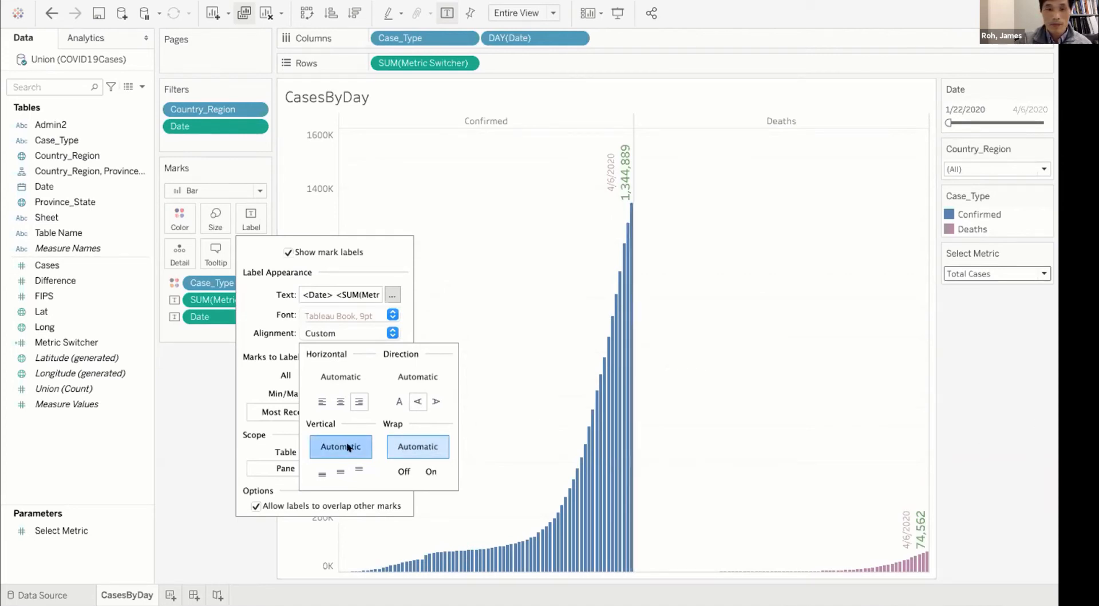
# Align the mark labels vertically to the top and turn text wrapping off
pyautogui.click(347, 463)
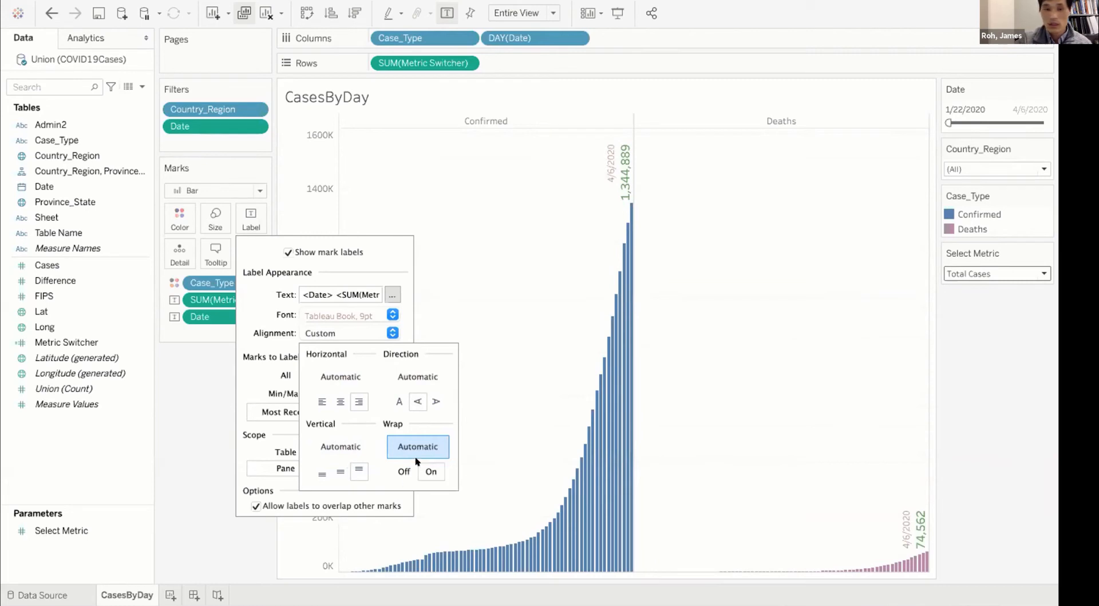
pyautogui.click(395, 473)
pyautogui.click(404, 472)
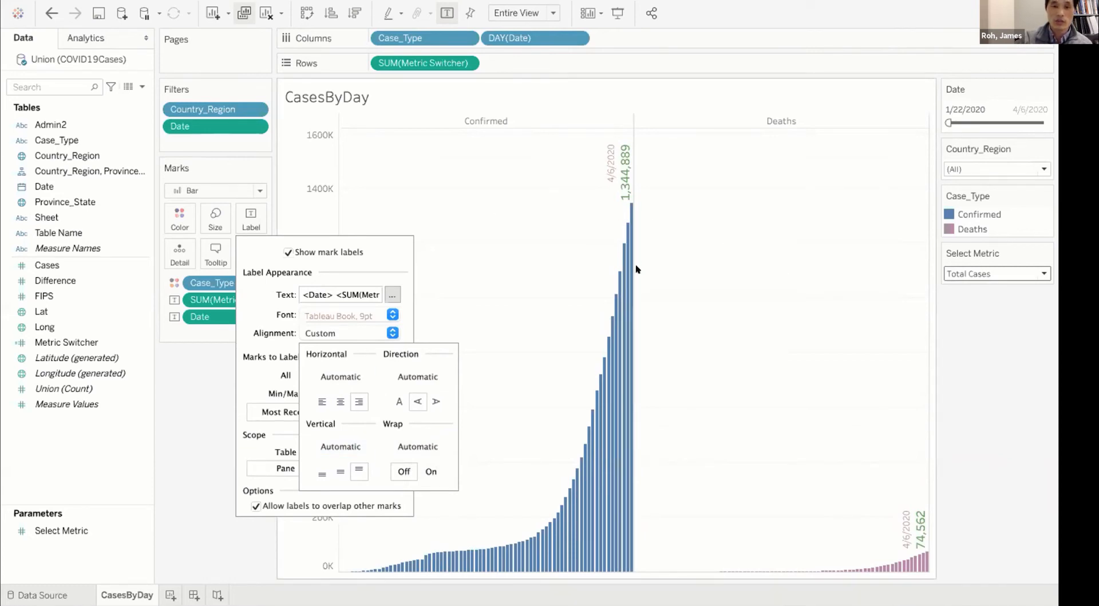
# Compare the upward and downward text directions for the mark labels and set them to read horizontally
pyautogui.click(398, 400)
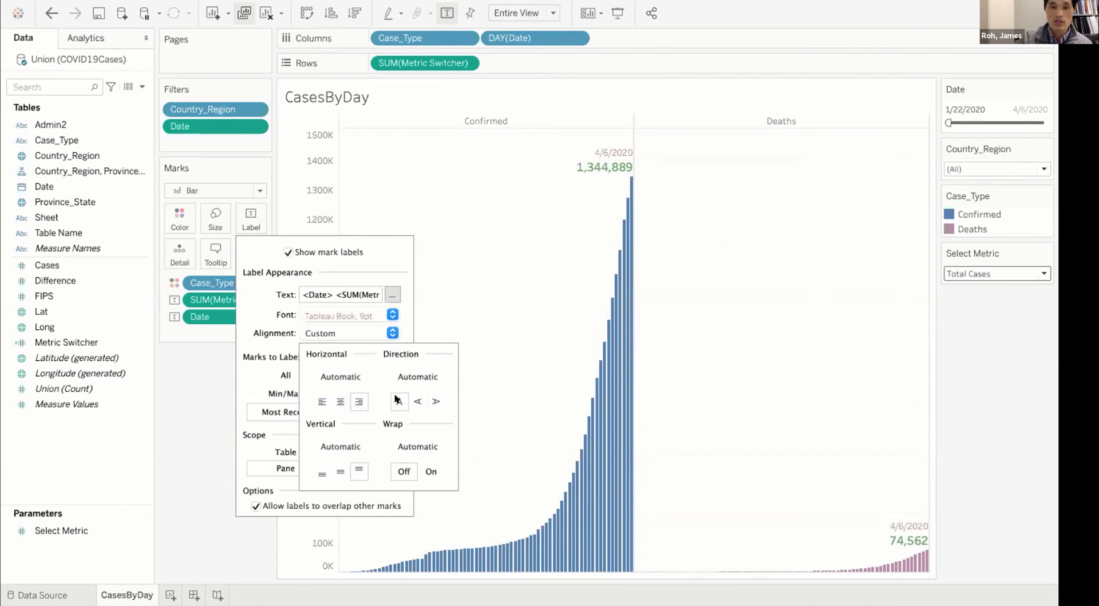
pyautogui.click(417, 401)
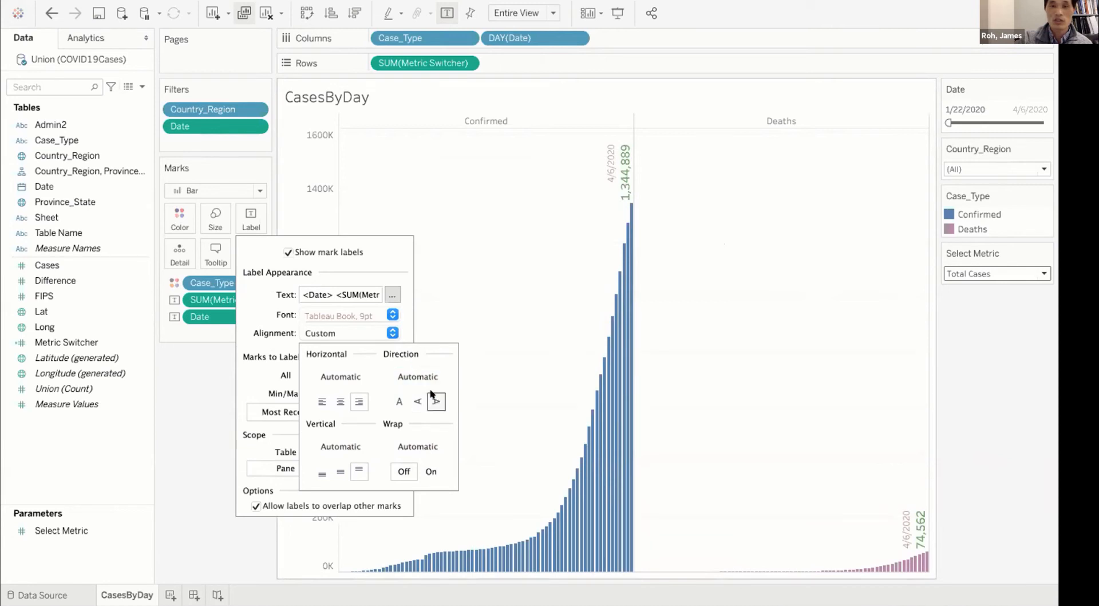
pyautogui.click(435, 401)
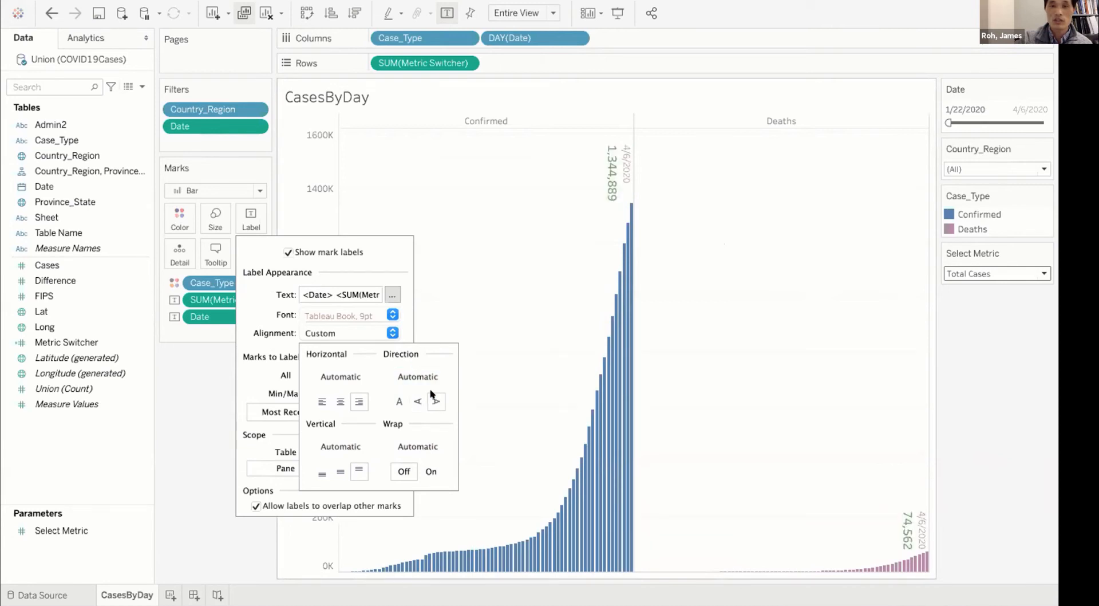
pyautogui.click(398, 401)
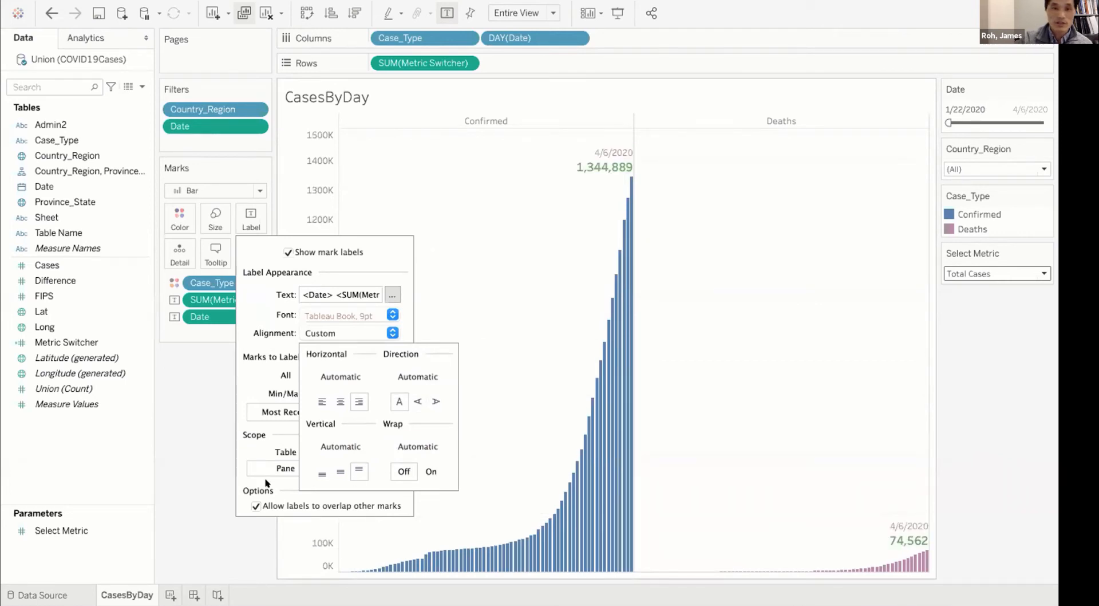
# Close the label settings, add a new worksheet and rename it ToolTip
pyautogui.click(208, 446)
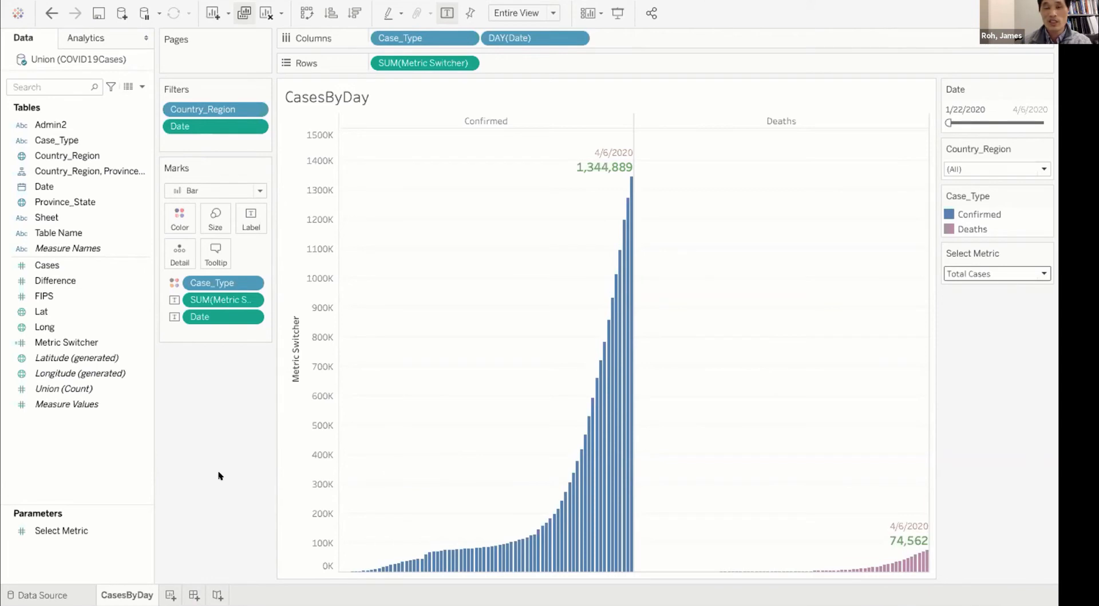
pyautogui.click(169, 594)
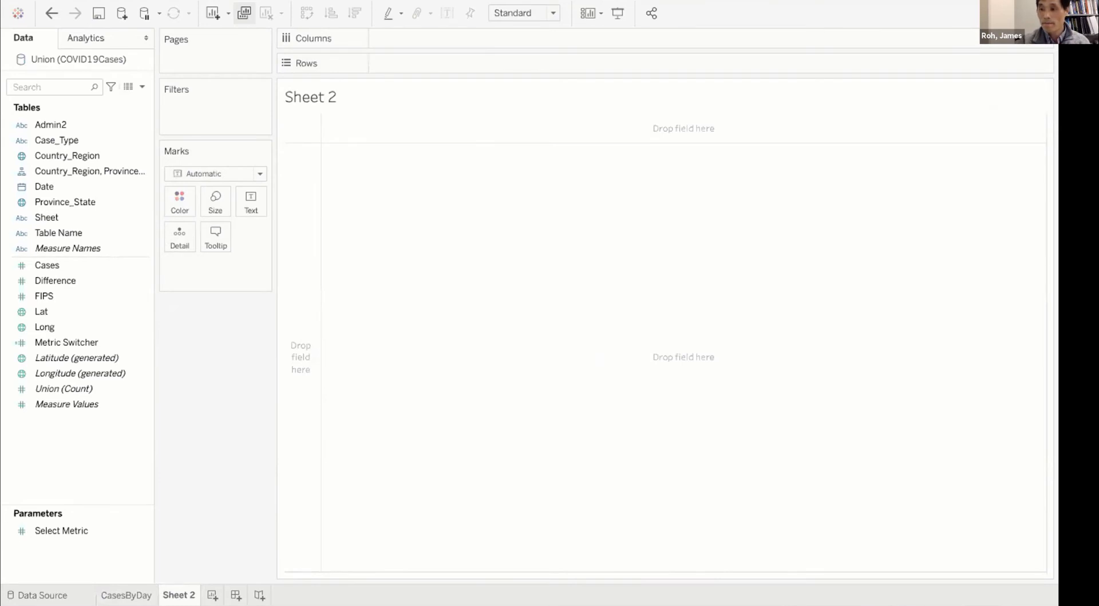
pyautogui.rightClick(180, 590)
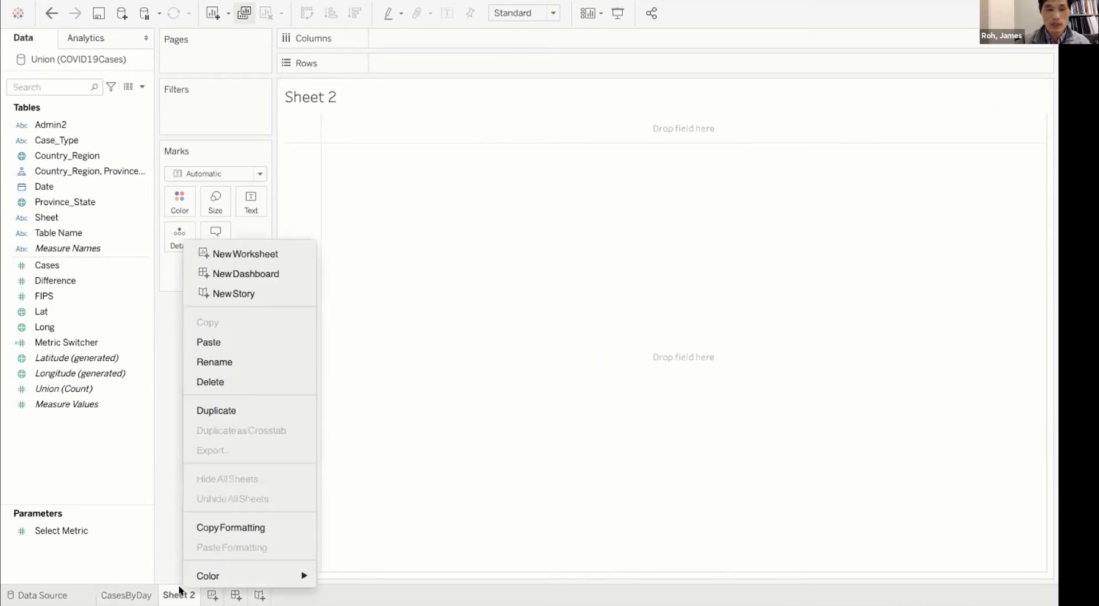
pyautogui.click(220, 361)
pyautogui.write('ToolTip')
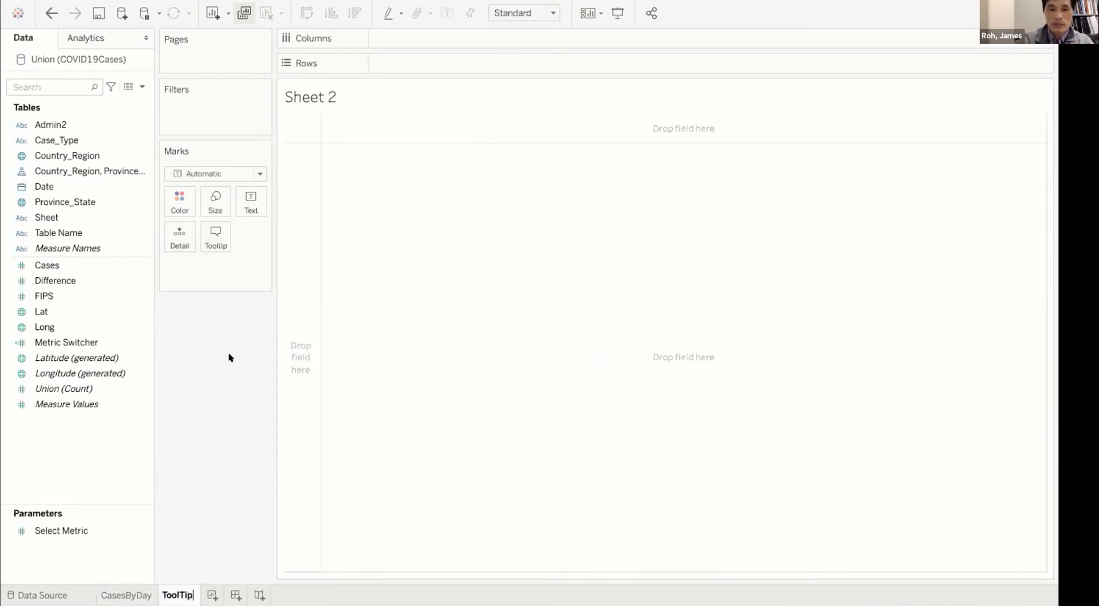
pyautogui.press('Return')
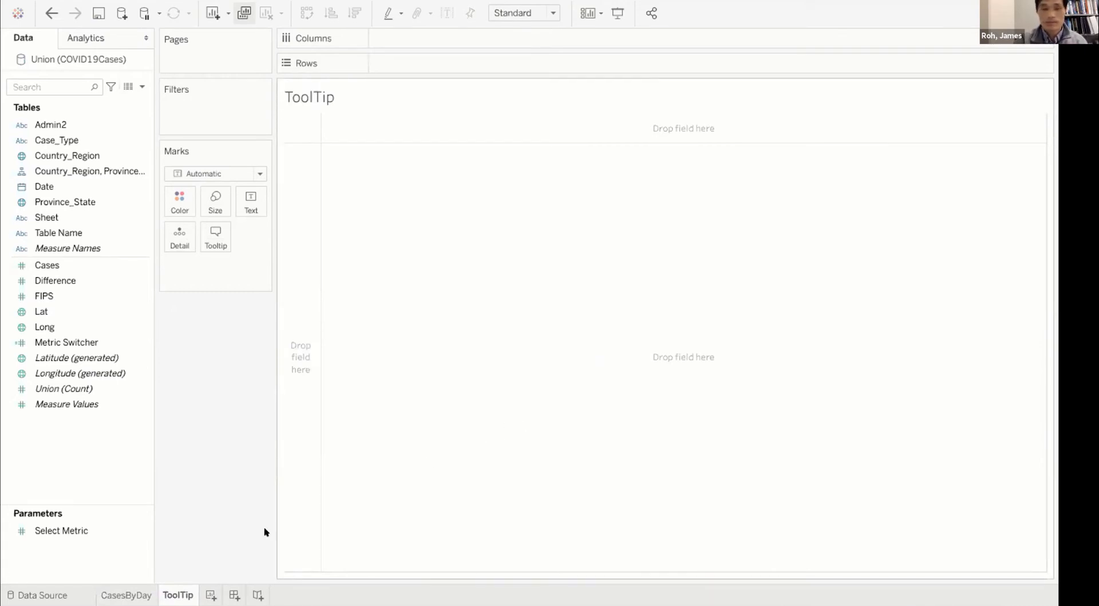
# Correct the capitalization of the new worksheet's name so it reads Tooltip
pyautogui.rightClick(178, 593)
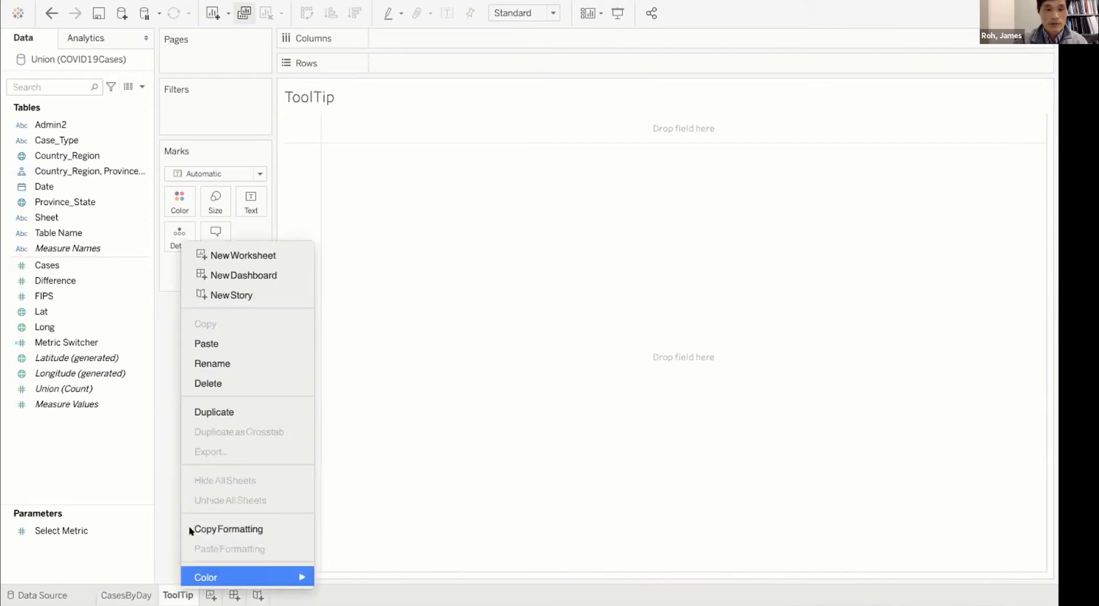
pyautogui.click(243, 363)
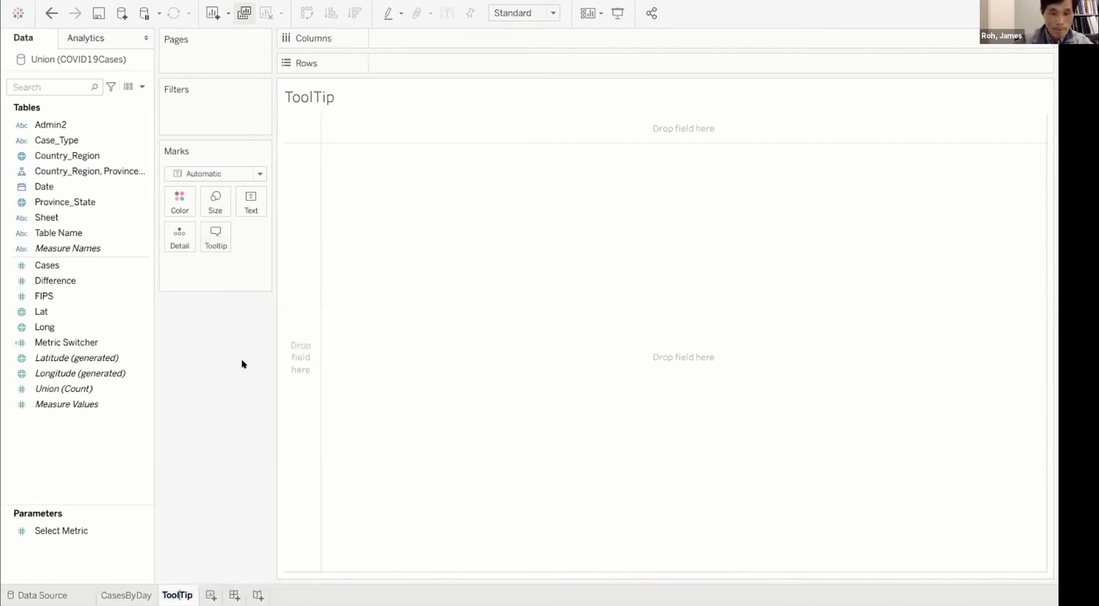
pyautogui.press('Left')
pyautogui.press('BackSpace')
pyautogui.write('t')
pyautogui.press('Return')
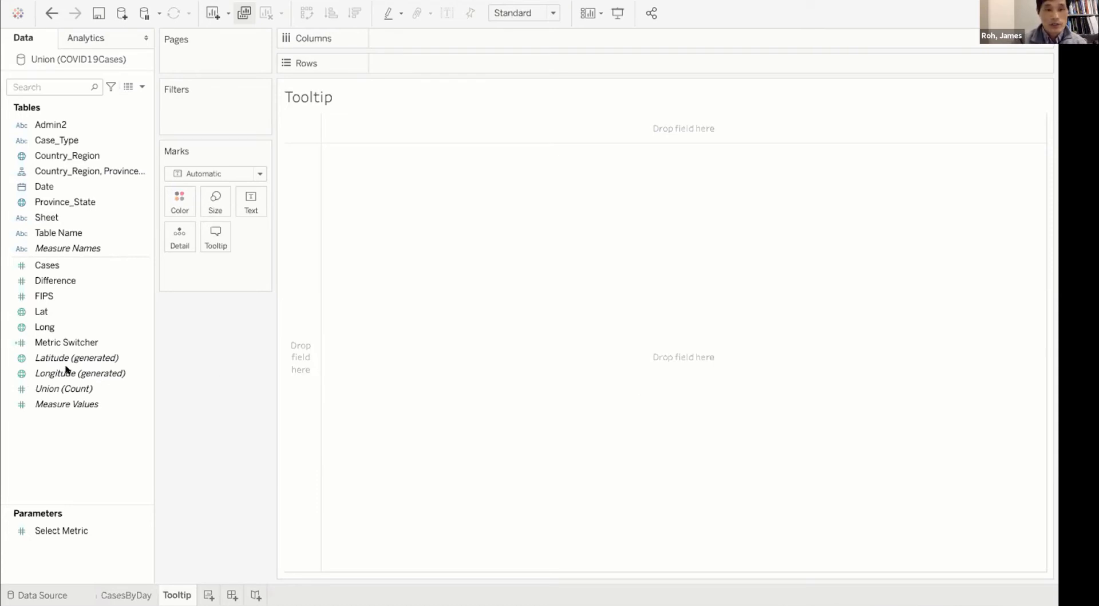
# Build a horizontal bar chart of Metric Switcher by Case_Type and color the bars by Case_Type
pyautogui.click(63, 342)
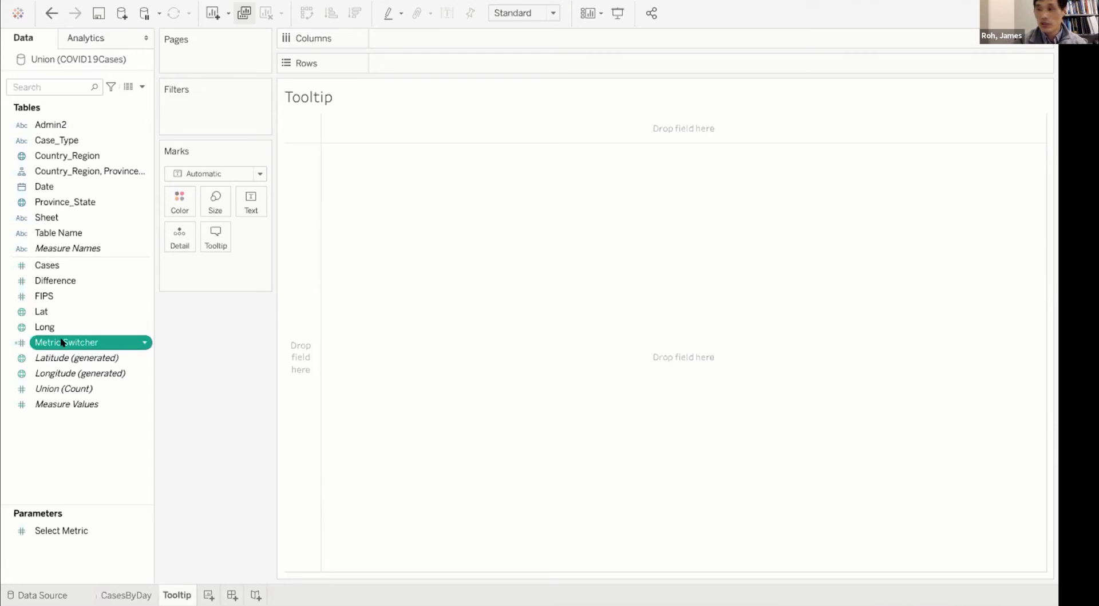
pyautogui.moveTo(63, 342); pyautogui.dragTo(415, 39)
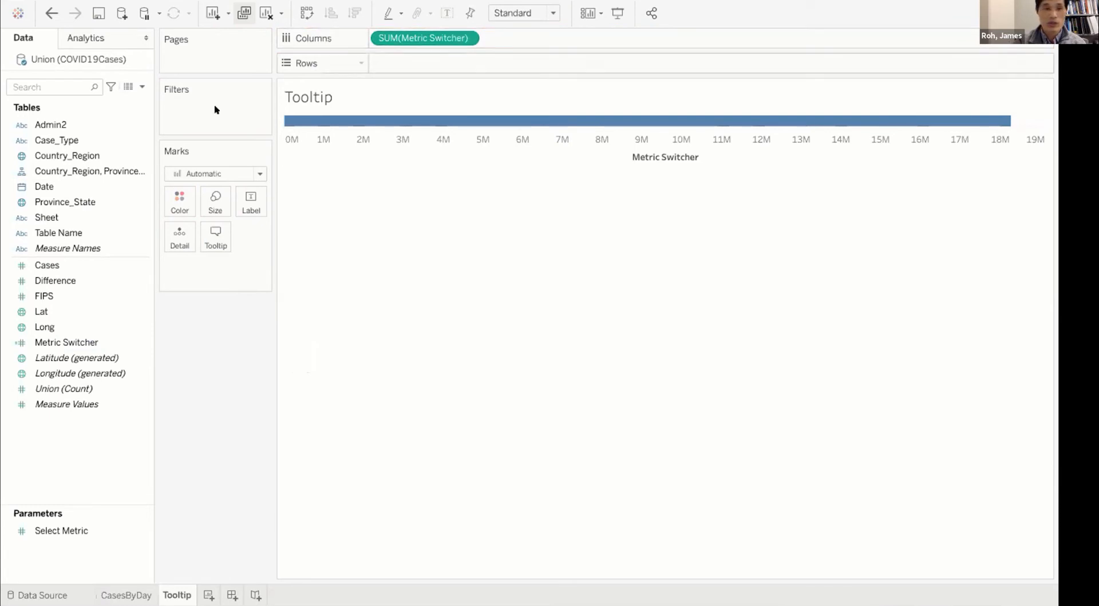
pyautogui.click(67, 142)
pyautogui.moveTo(68, 142); pyautogui.dragTo(422, 62)
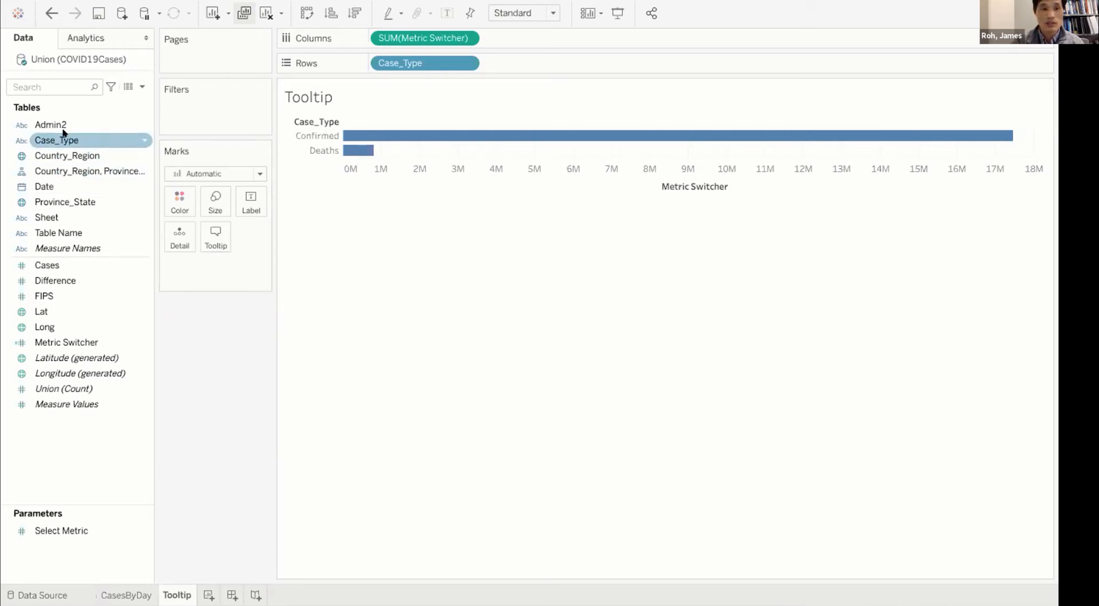
pyautogui.moveTo(64, 138); pyautogui.dragTo(179, 200)
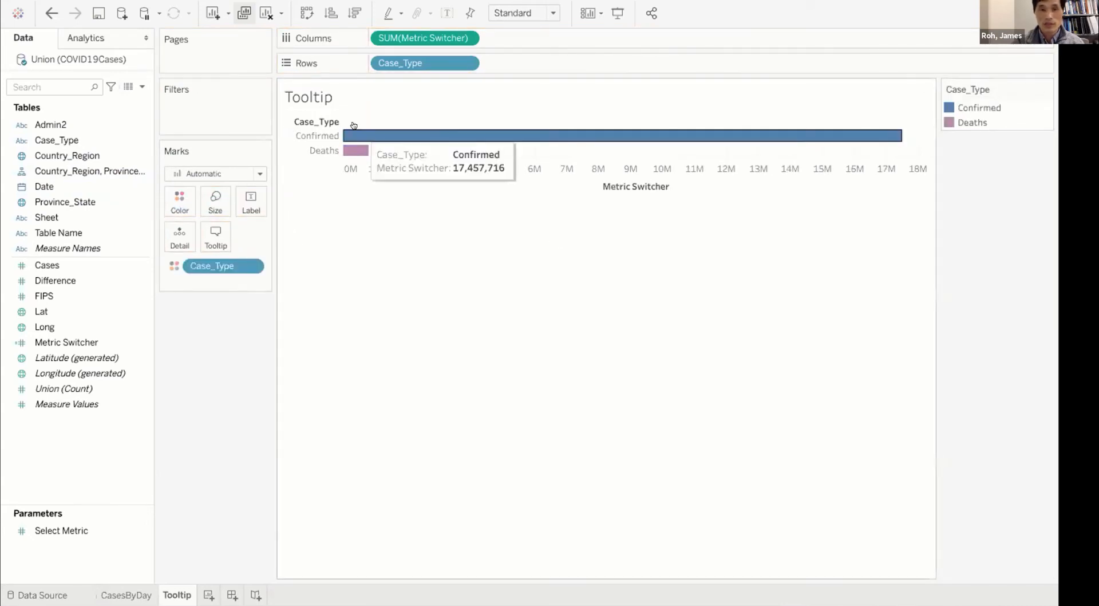
pyautogui.moveTo(351, 154)
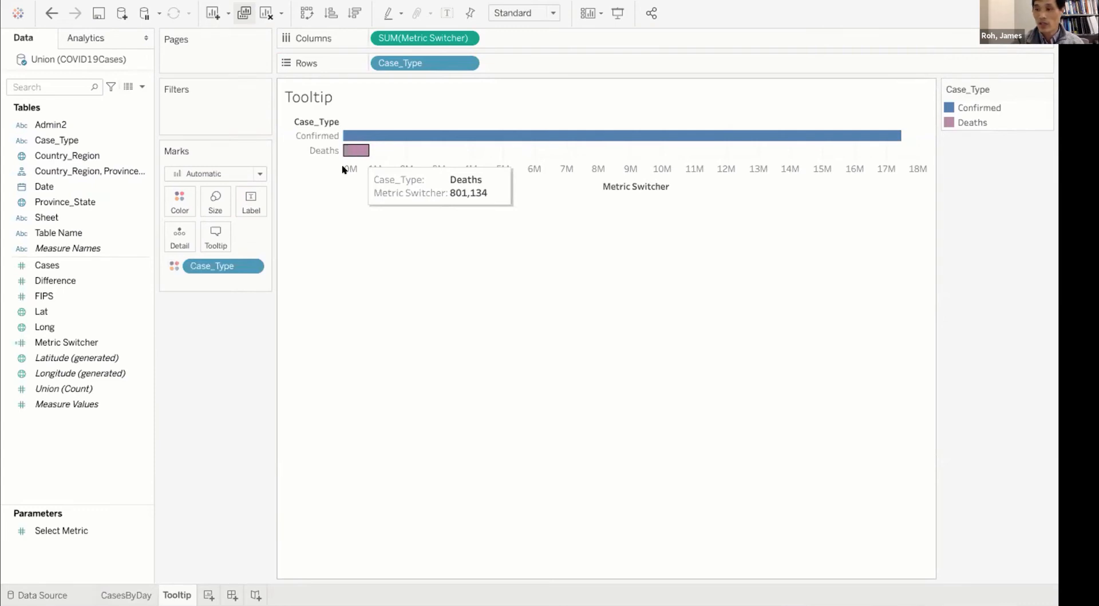
# Hide the Metric Switcher axis header, the sheet title and the Case_Type field label for rows
pyautogui.rightClick(413, 165)
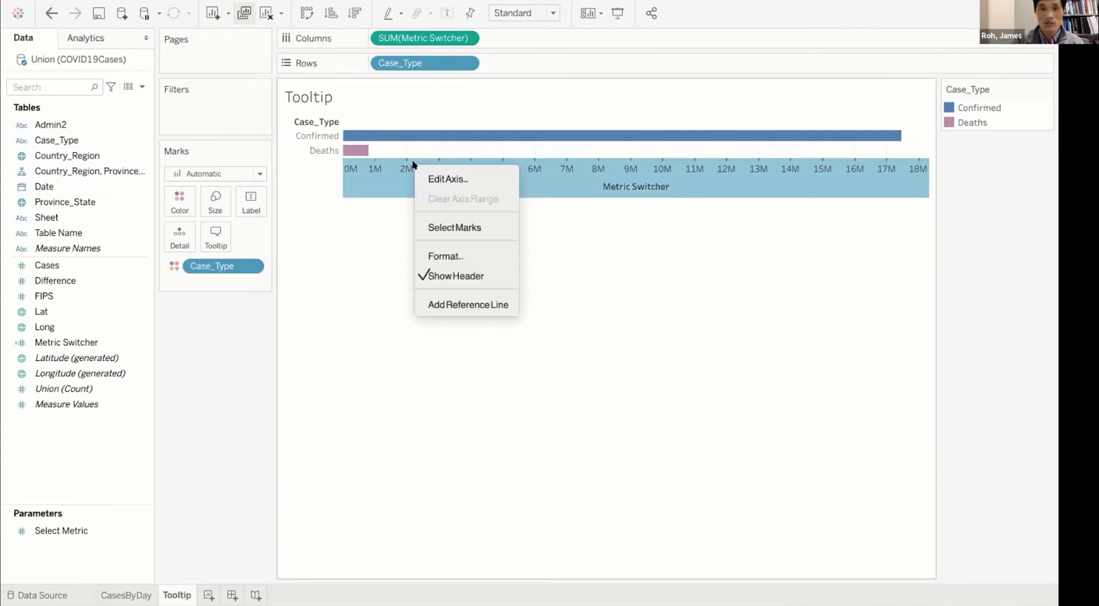
pyautogui.click(456, 275)
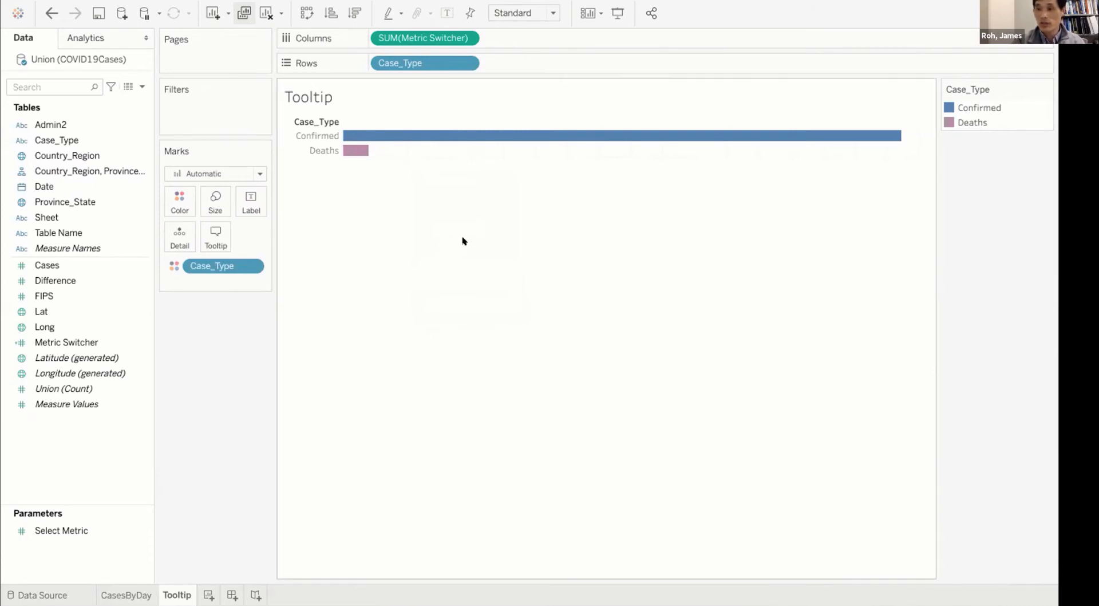
pyautogui.rightClick(312, 97)
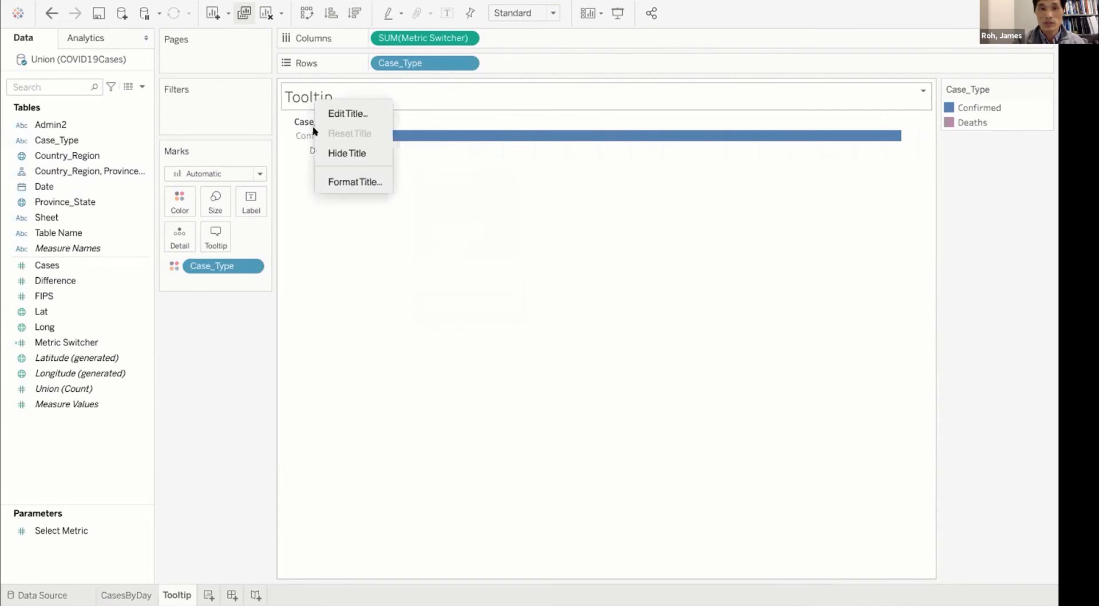
pyautogui.click(336, 154)
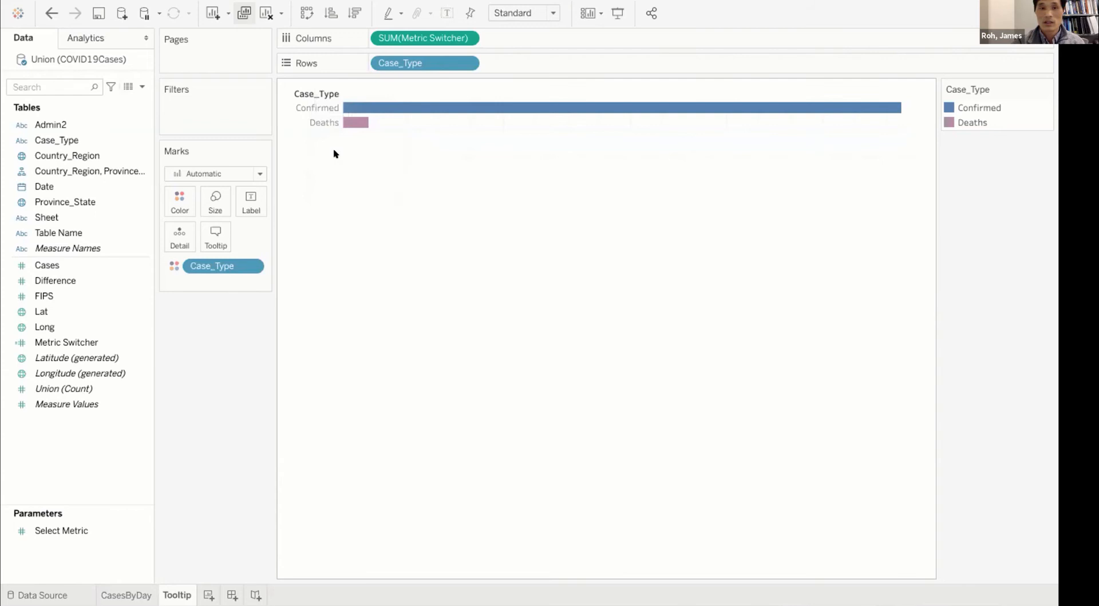
pyautogui.rightClick(299, 87)
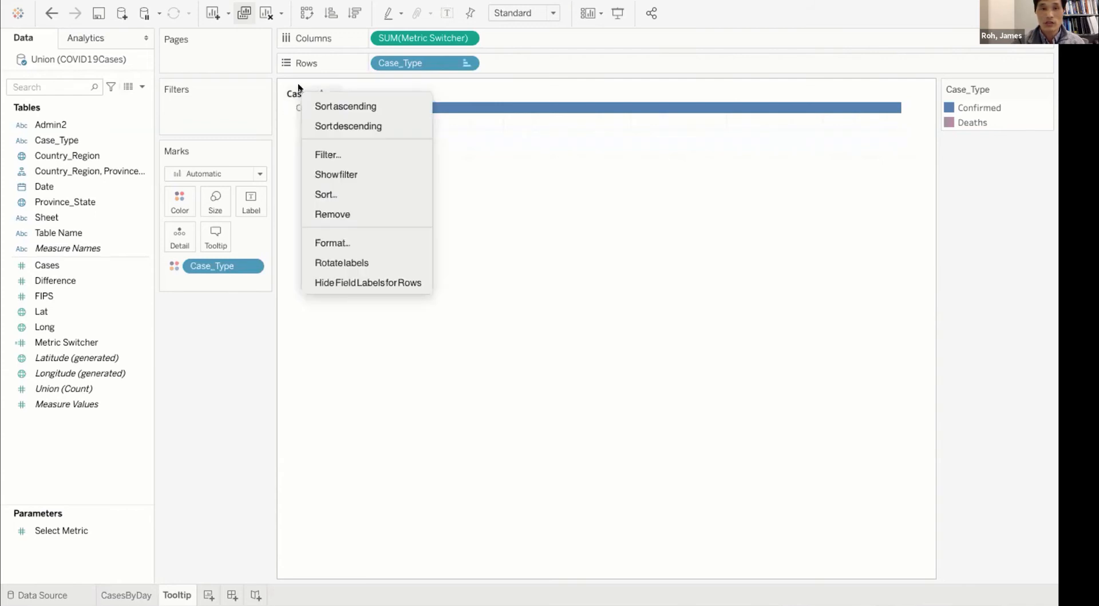
pyautogui.click(345, 274)
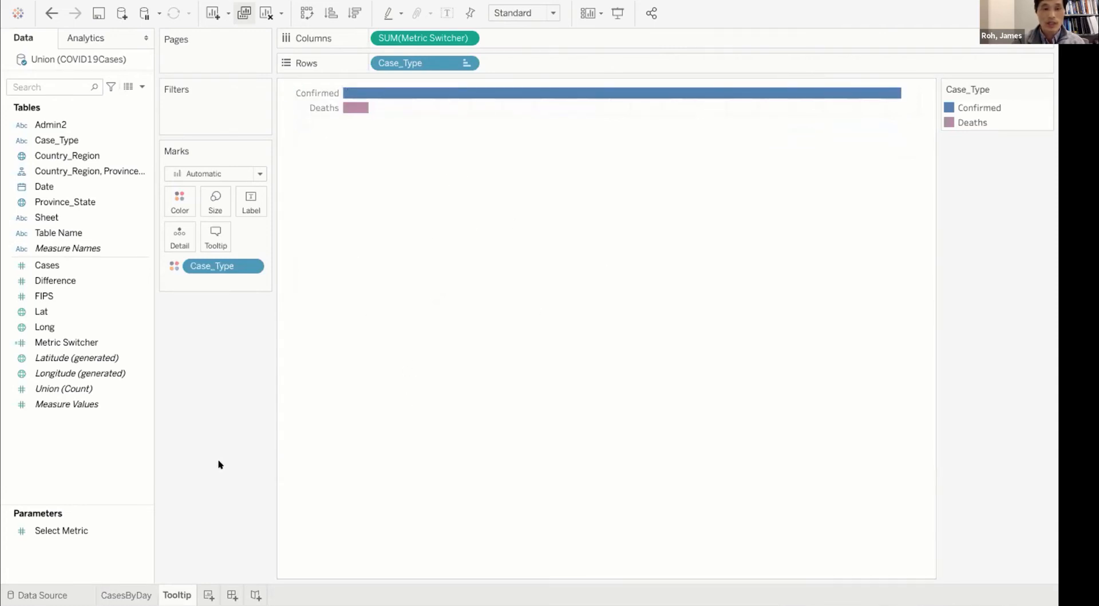
# Edit the tooltip of the CasesByDay sheet, deleting all its text except the <DAY(Date)> field
pyautogui.click(122, 594)
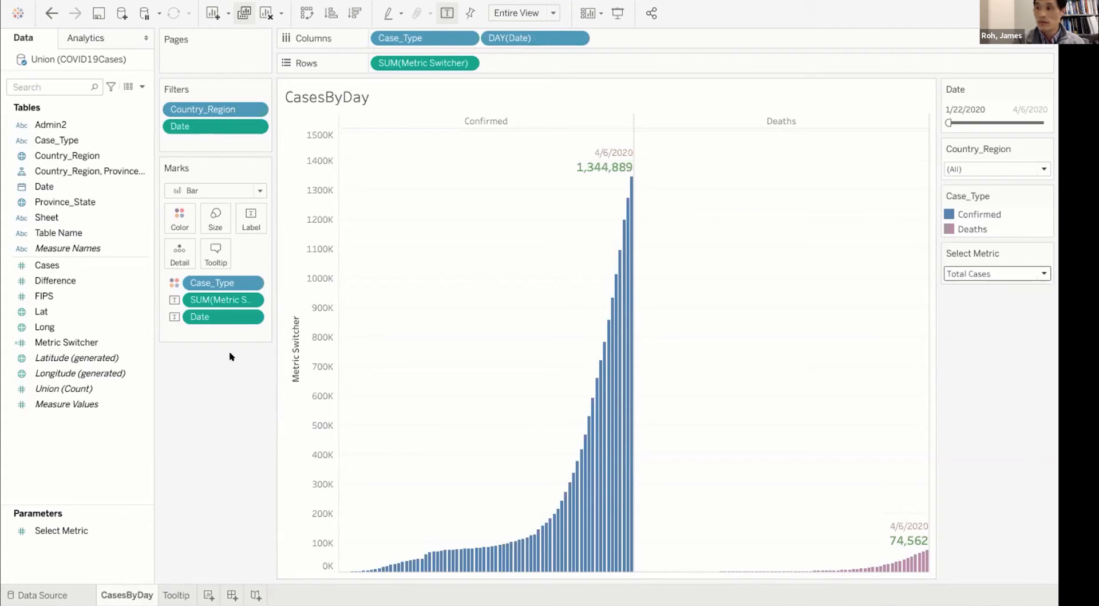
pyautogui.click(214, 249)
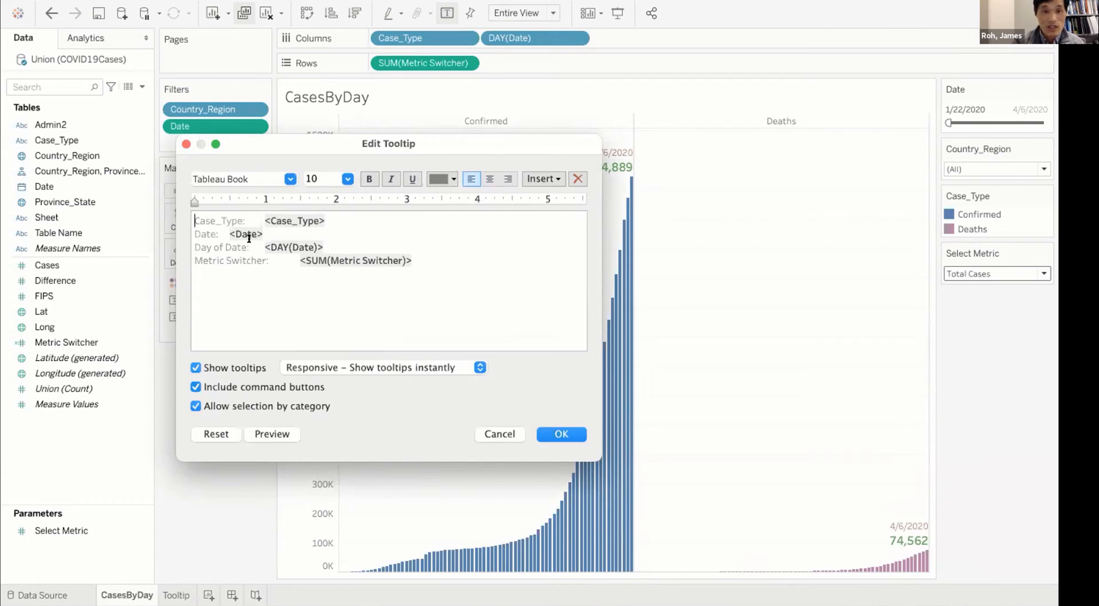
pyautogui.moveTo(250, 244); pyautogui.dragTo(190, 221)
pyautogui.press('BackSpace')
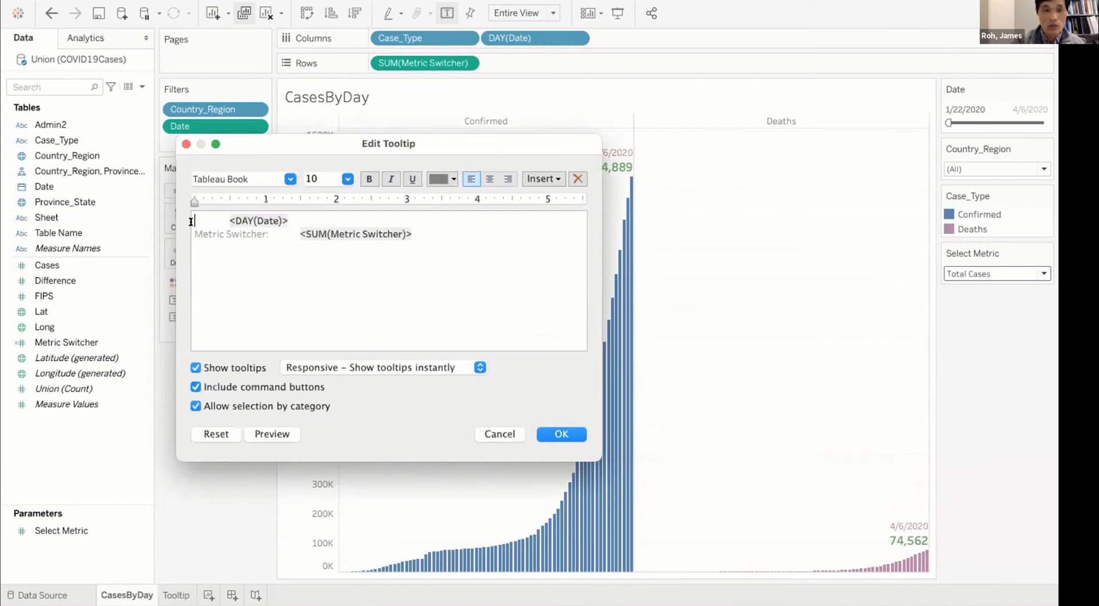
pyautogui.press('Delete')
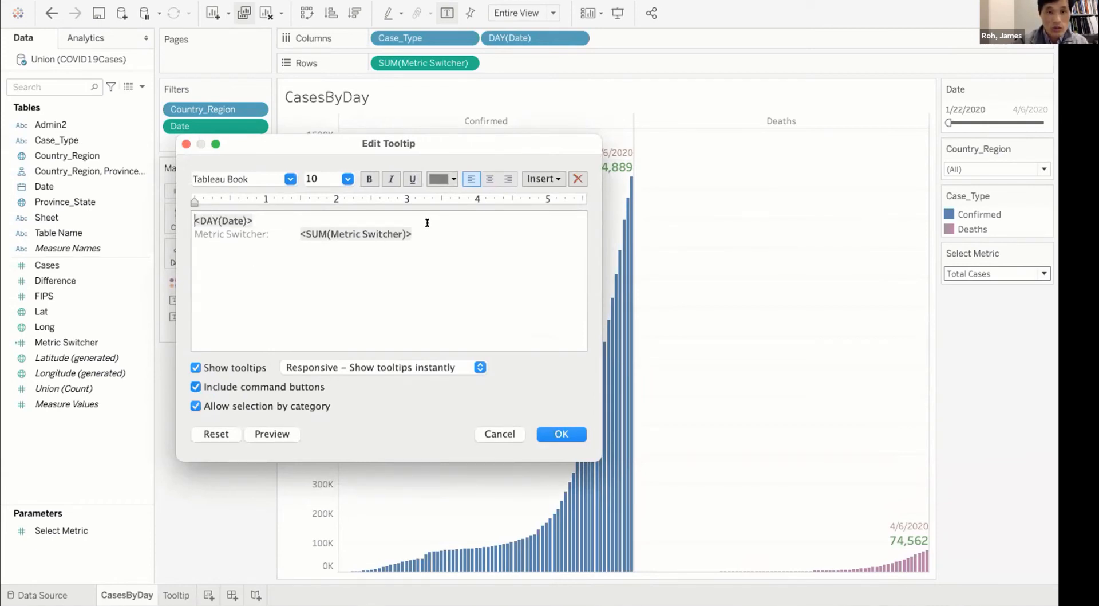
pyautogui.moveTo(422, 223)
pyautogui.mouseDown()
pyautogui.moveTo(201, 228)
pyautogui.moveTo(406, 234)
pyautogui.mouseUp()
pyautogui.click(202, 228)
pyautogui.press('BackSpace')
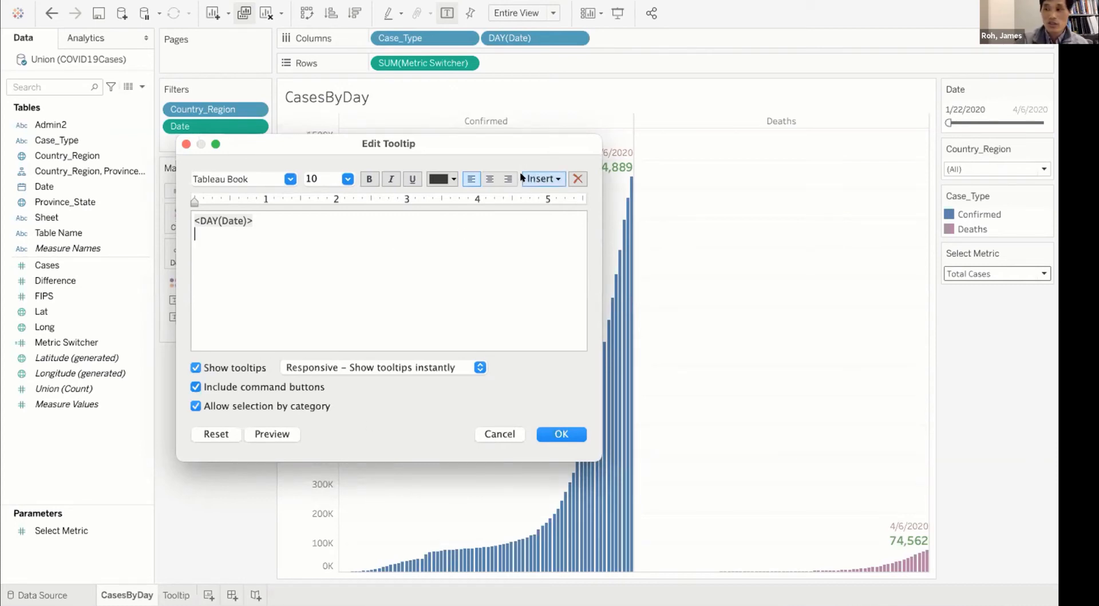
# Insert the Tooltip sheet below <DAY(Date)> in the tooltip text and apply the tooltip edits
pyautogui.click(556, 178)
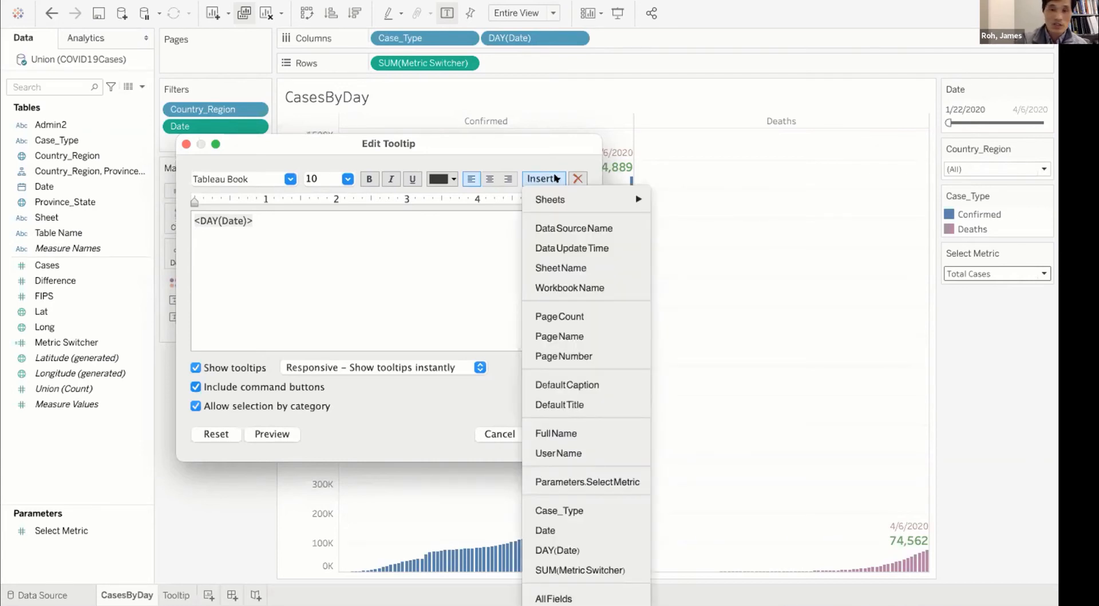
pyautogui.moveTo(555, 194)
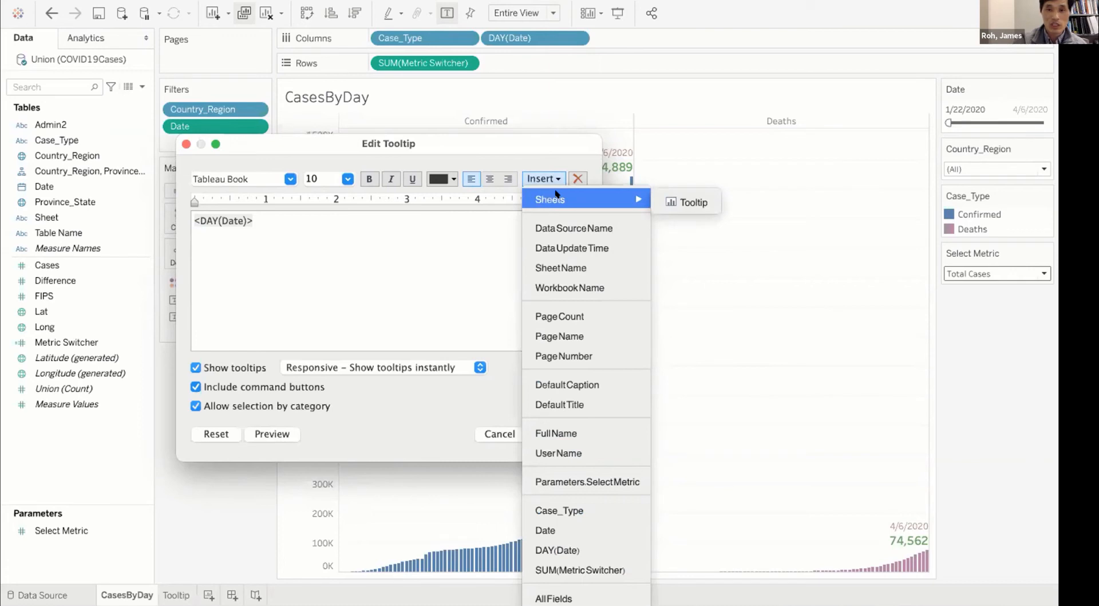
pyautogui.click(692, 201)
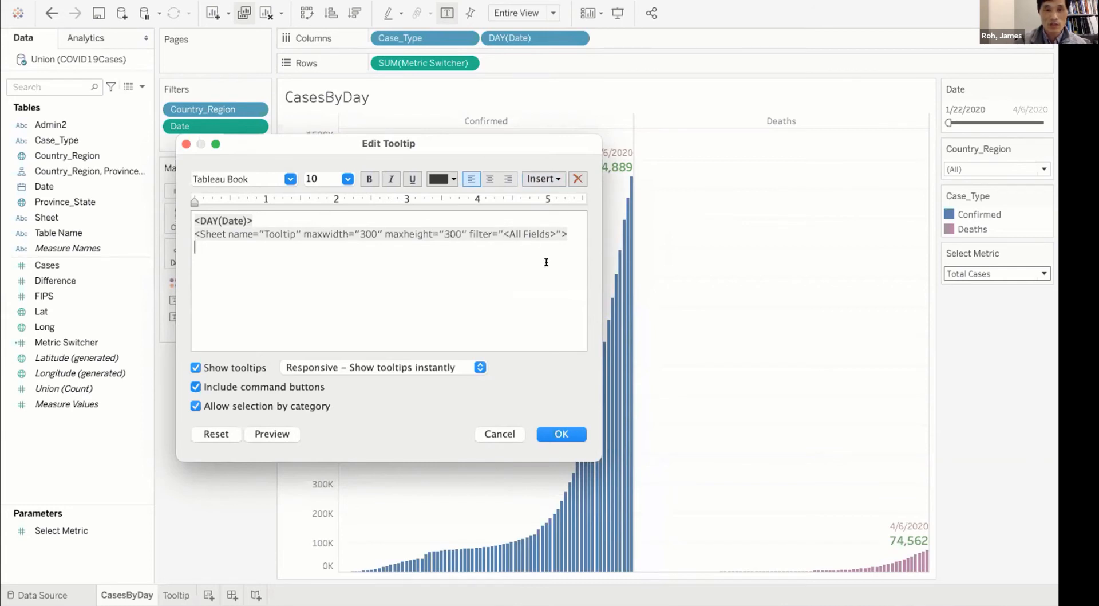
pyautogui.click(549, 434)
pyautogui.moveTo(575, 474)
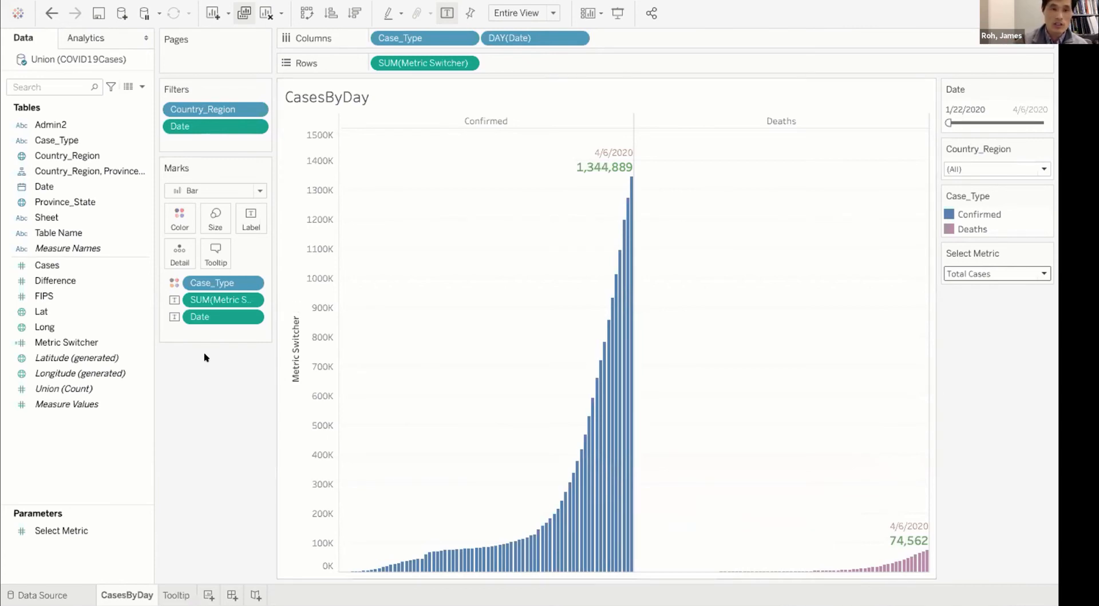
# Change the embedded Tooltip sheet's filter in the CasesByDay tooltip from <All Fields> to <DAY(Date)> and apply the edit
pyautogui.click(216, 247)
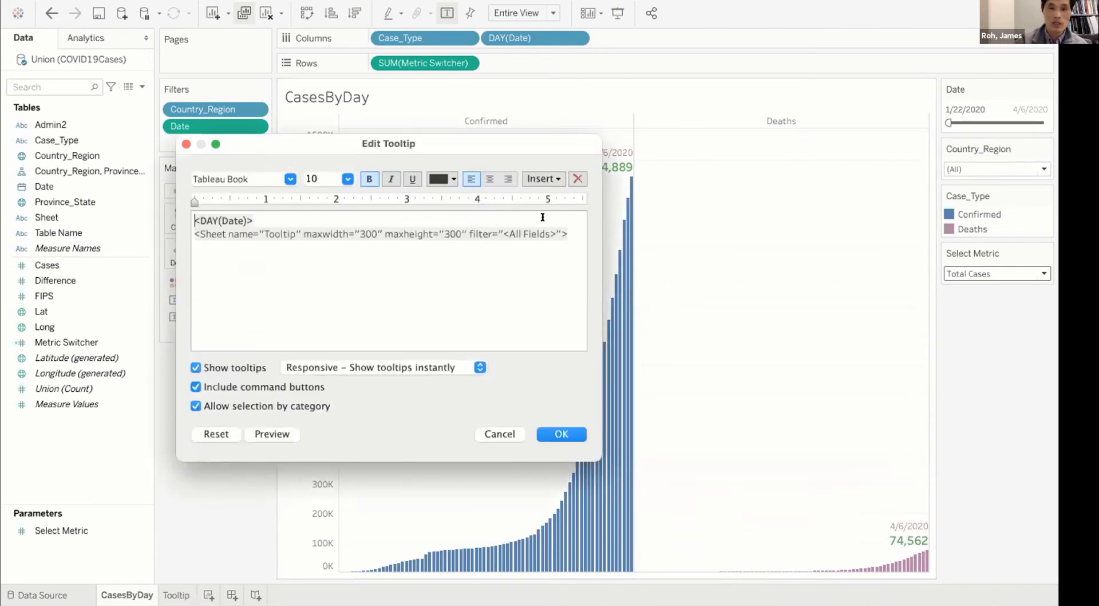
pyautogui.tripleClick(545, 228)
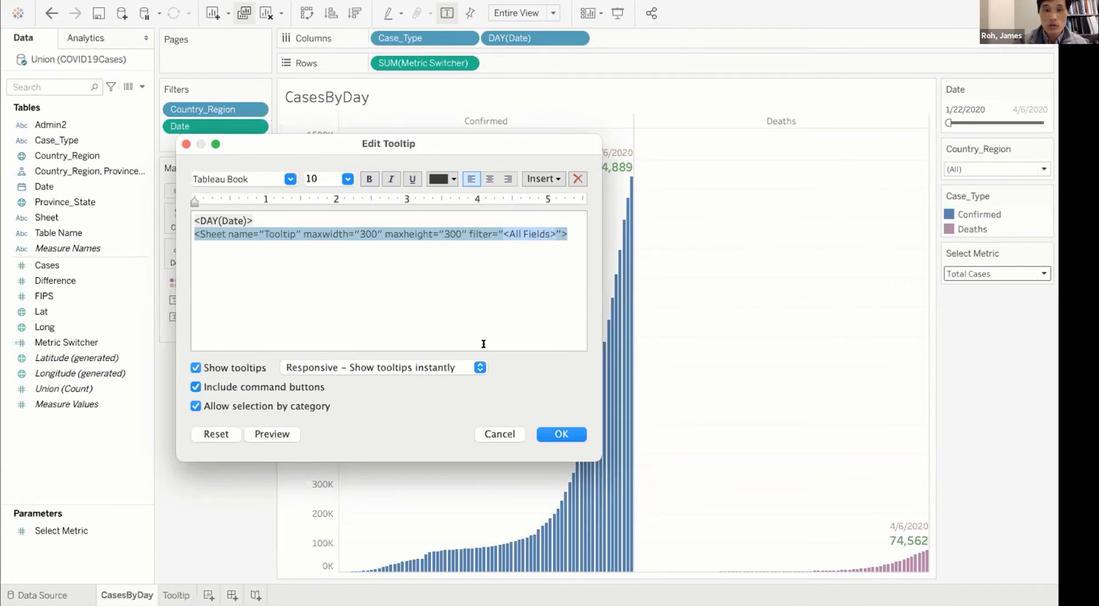
pyautogui.click(556, 178)
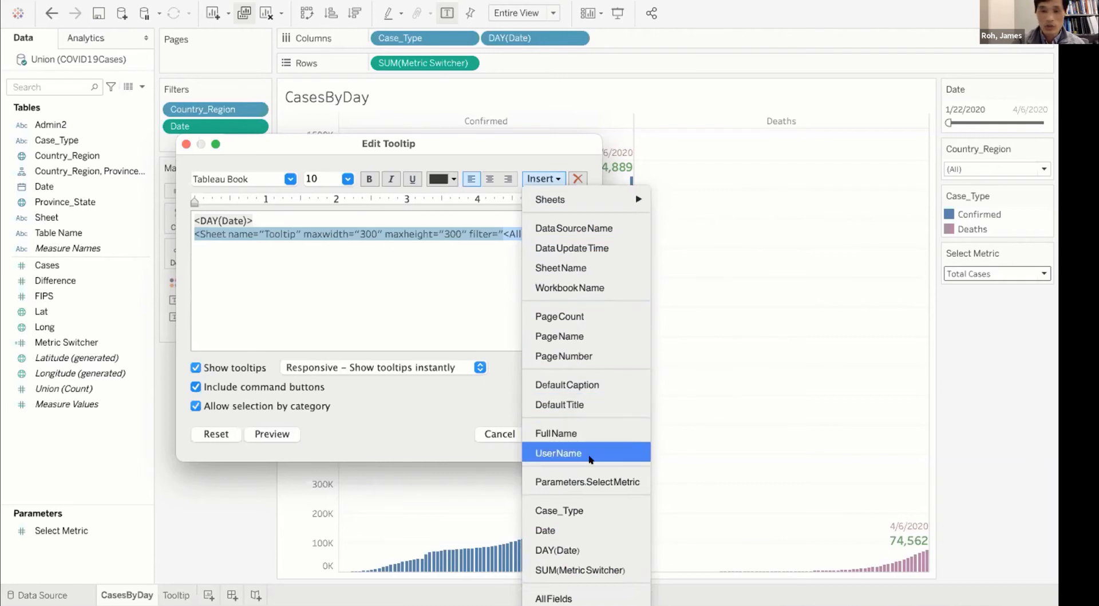
pyautogui.click(585, 550)
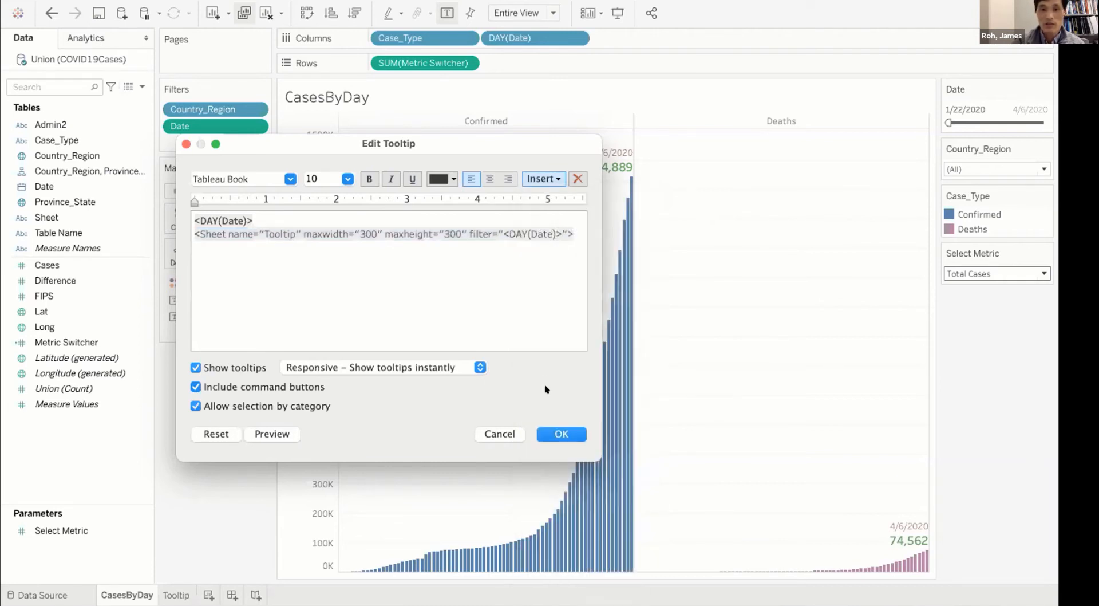
pyautogui.tripleClick(536, 229)
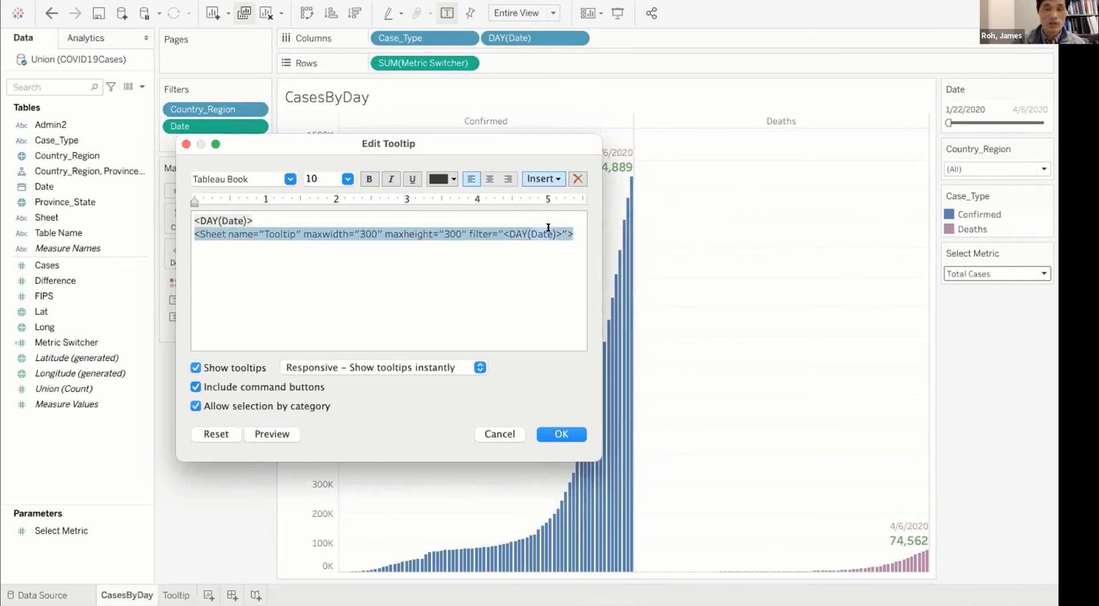
pyautogui.click(544, 261)
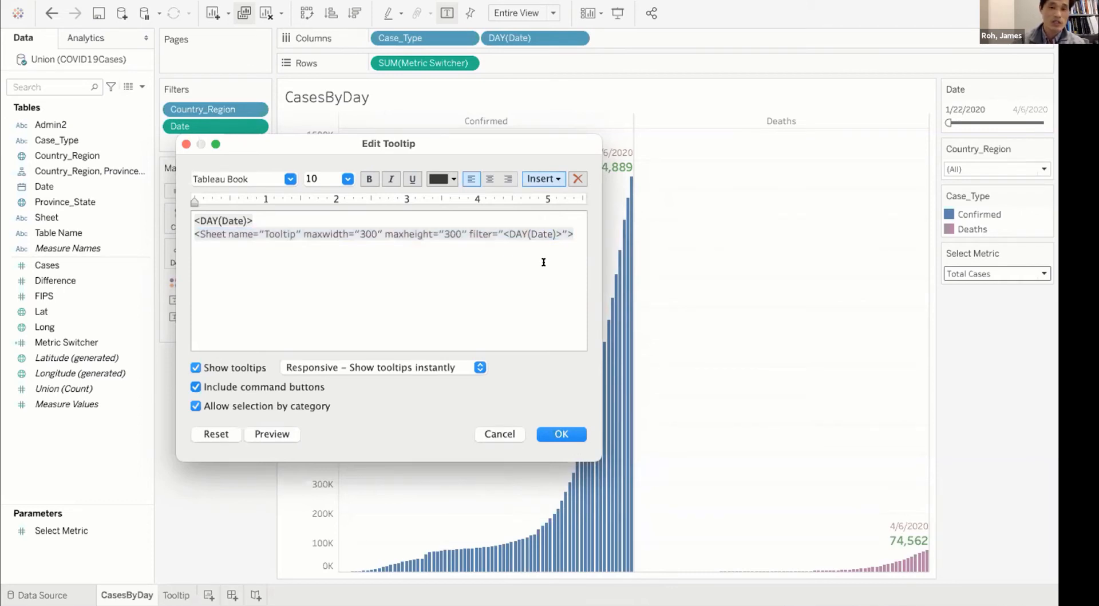
pyautogui.tripleClick(501, 227)
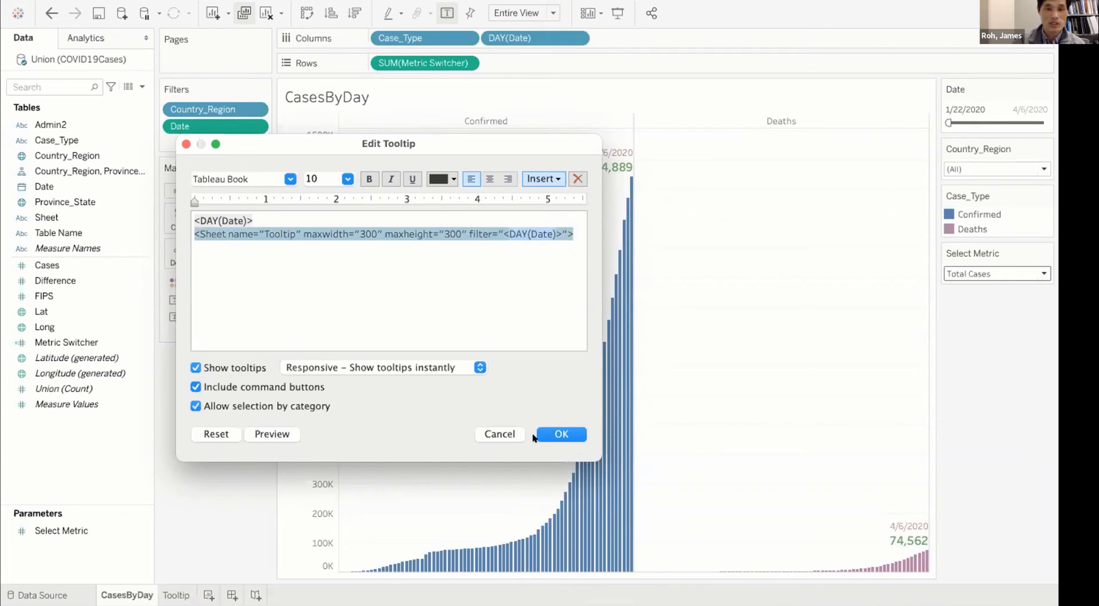
pyautogui.click(551, 430)
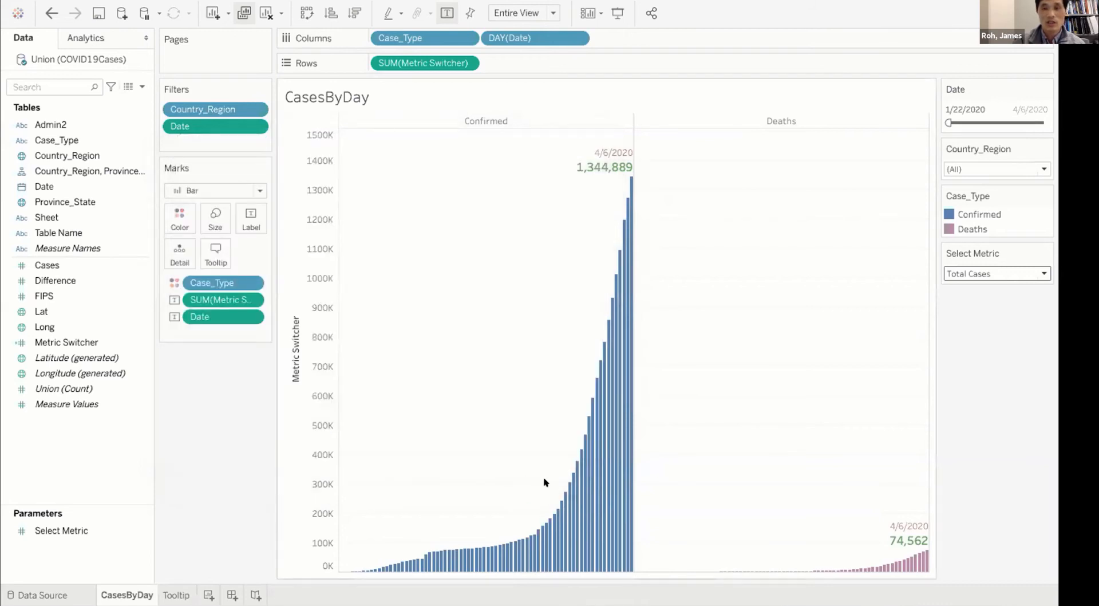
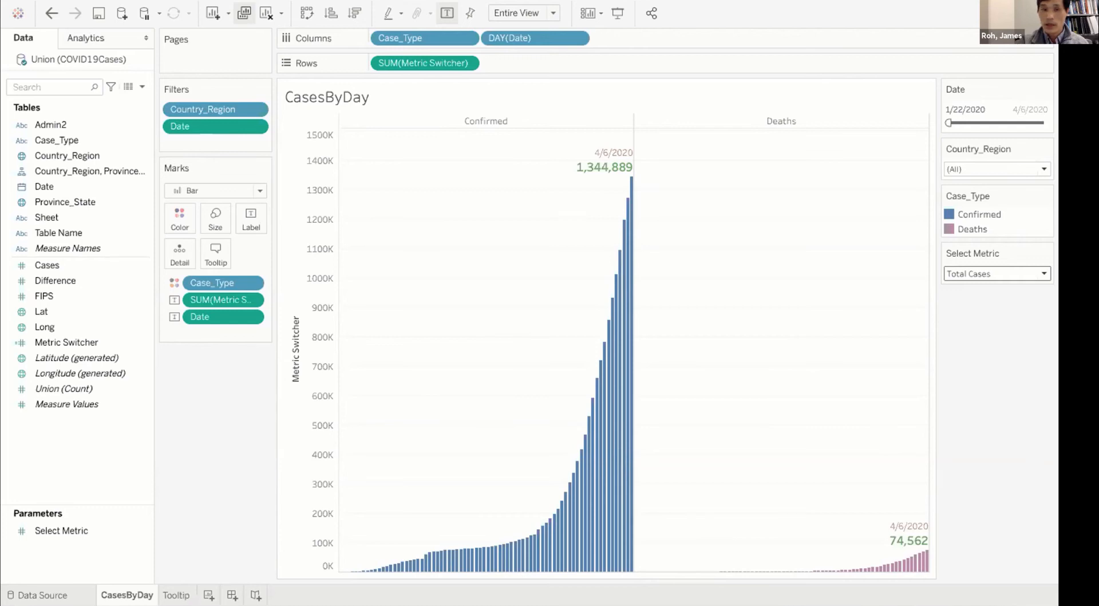
# Hide the Metric Switcher axis header on the CasesByDay sheet
pyautogui.rightClick(325, 97)
pyautogui.click(343, 179)
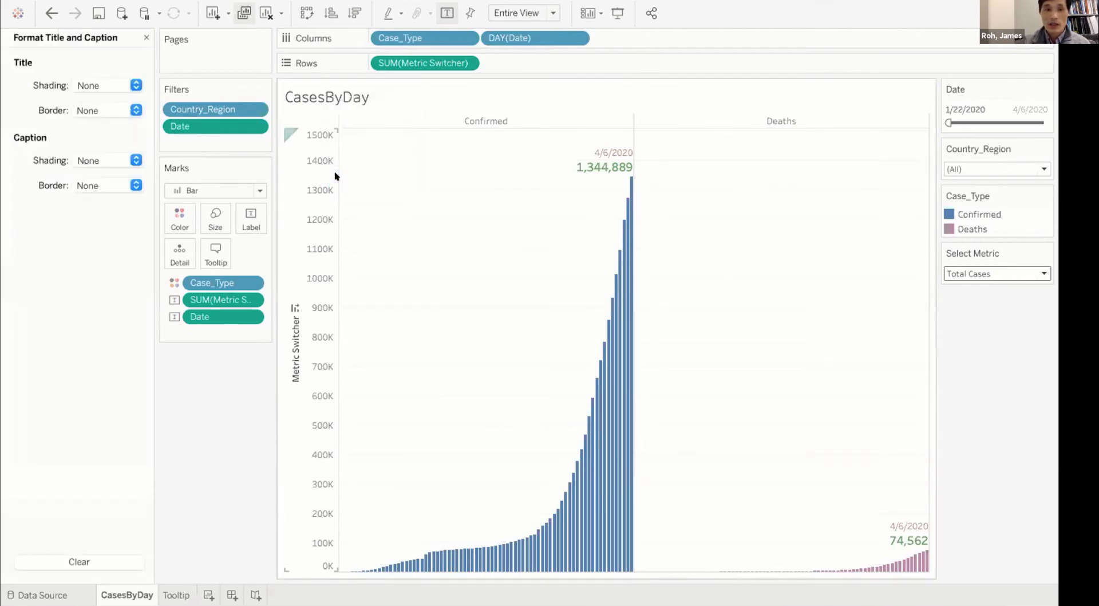
pyautogui.click(297, 314)
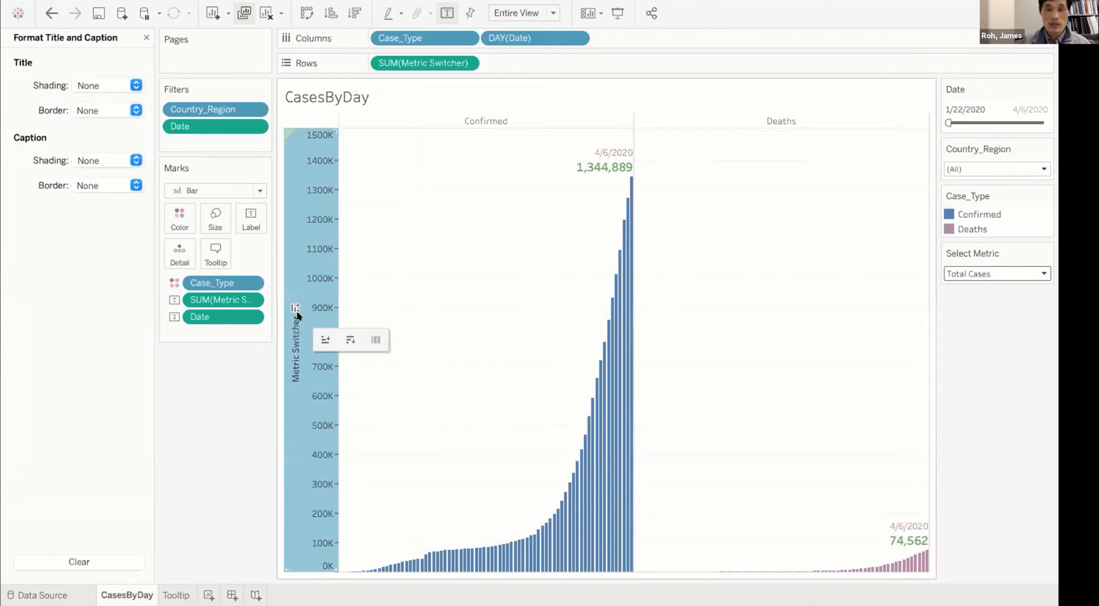
pyautogui.rightClick(297, 315)
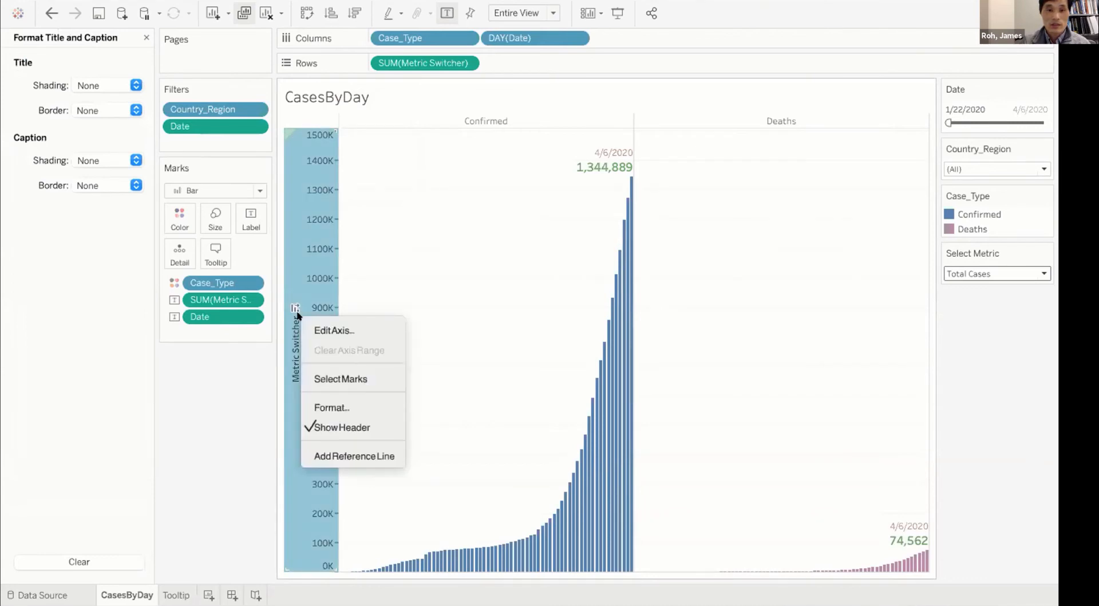
pyautogui.click(312, 420)
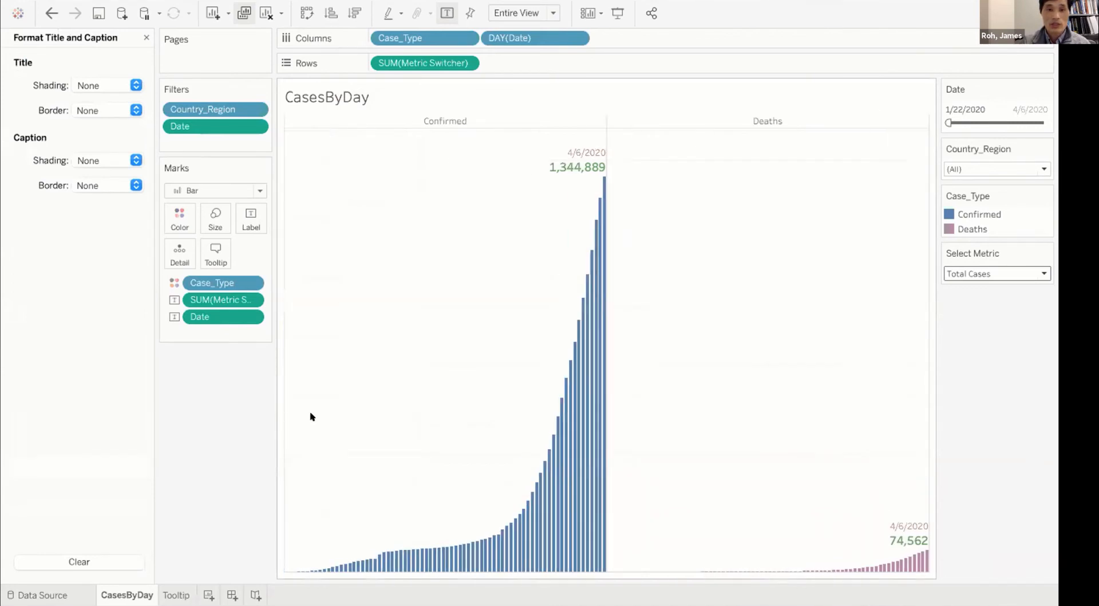
# Hide the Confirmed and Deaths column headers and the CasesByDay sheet title
pyautogui.rightClick(334, 96)
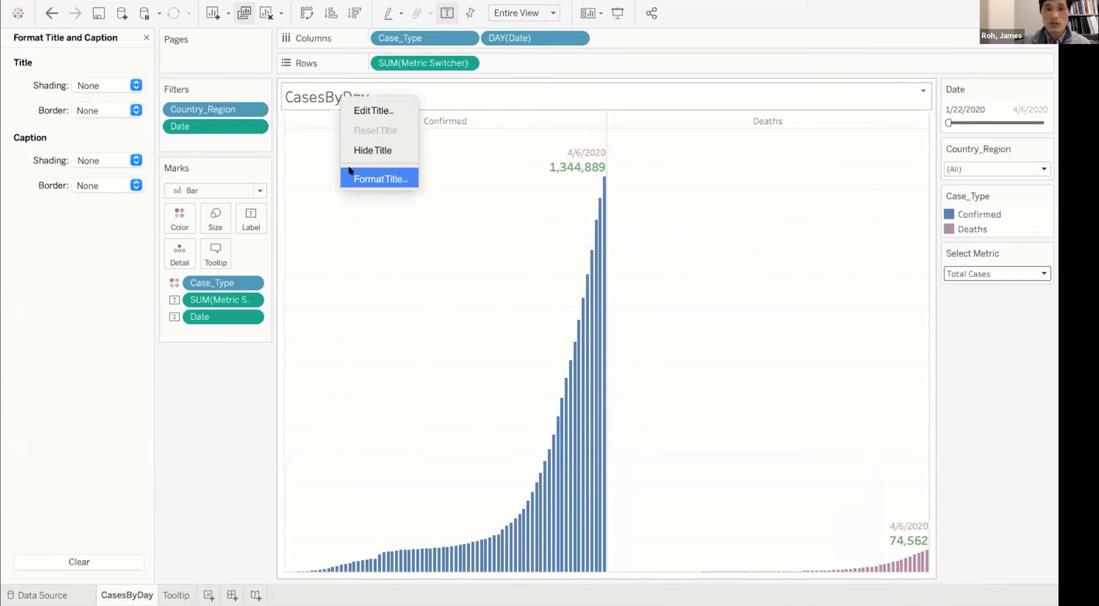
pyautogui.click(367, 178)
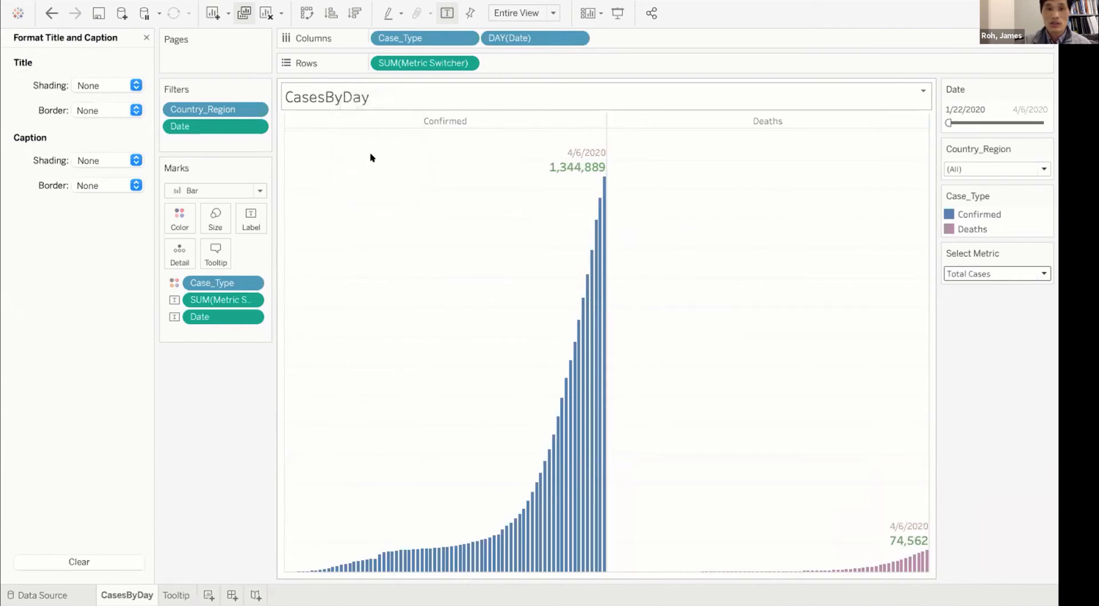
pyautogui.rightClick(448, 116)
pyautogui.click(466, 236)
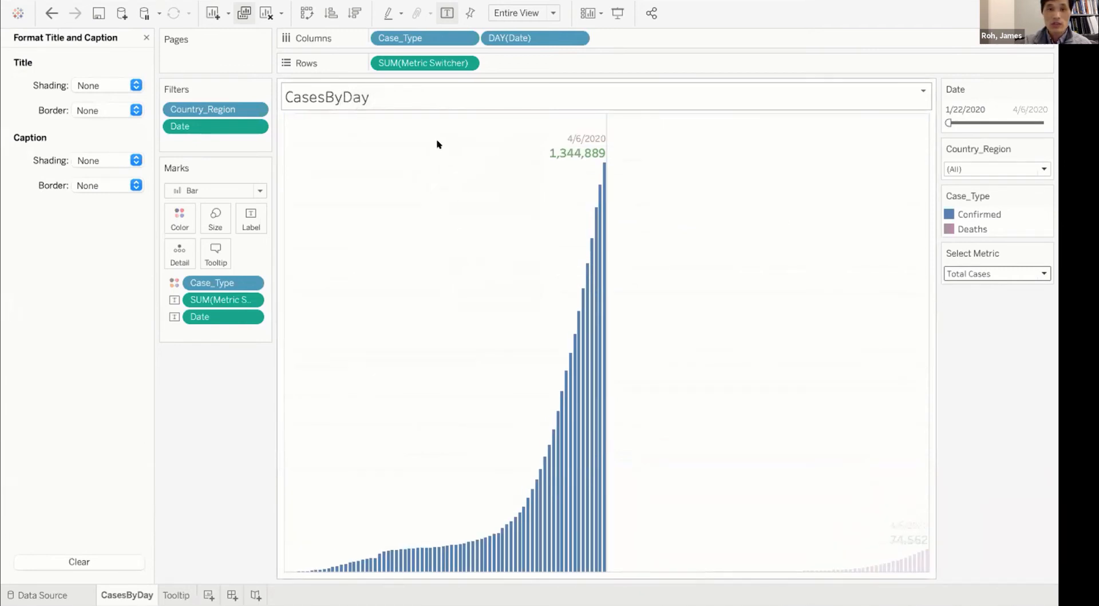
pyautogui.rightClick(426, 96)
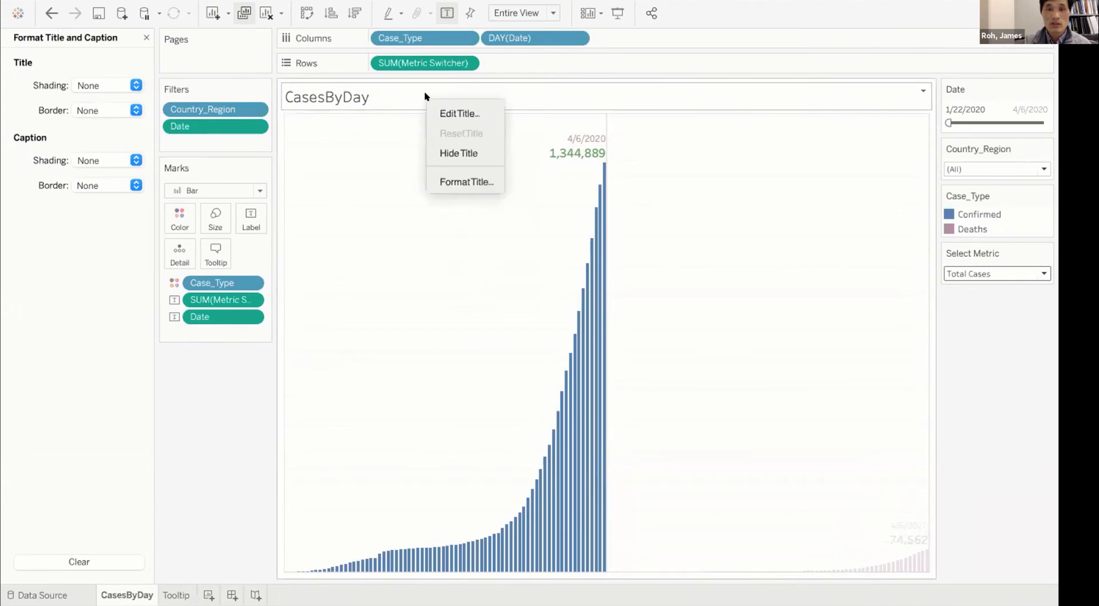
pyautogui.click(442, 148)
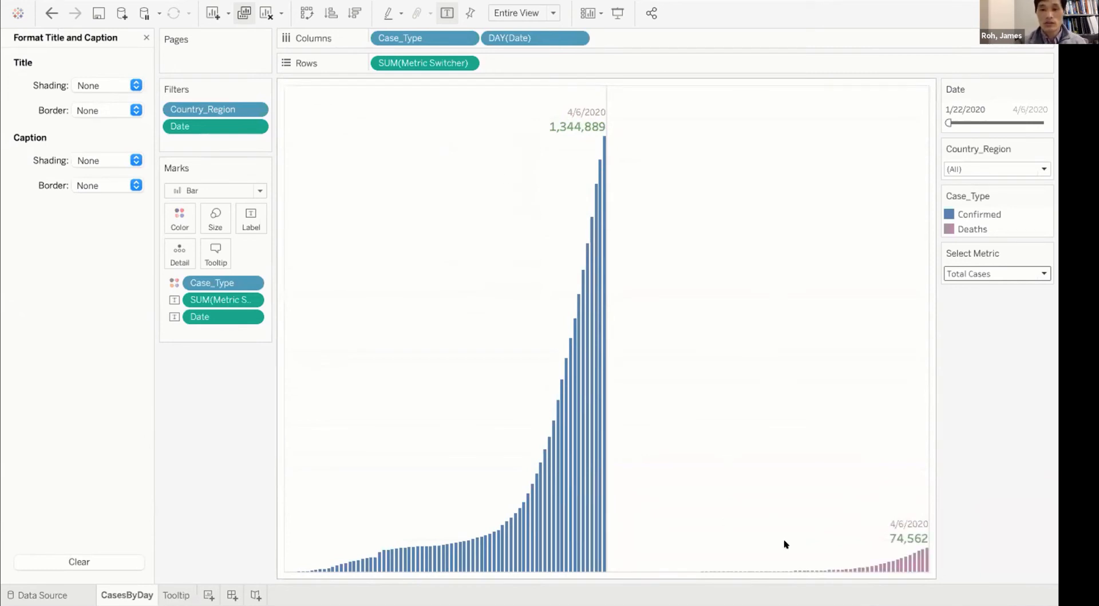
pyautogui.moveTo(915, 557)
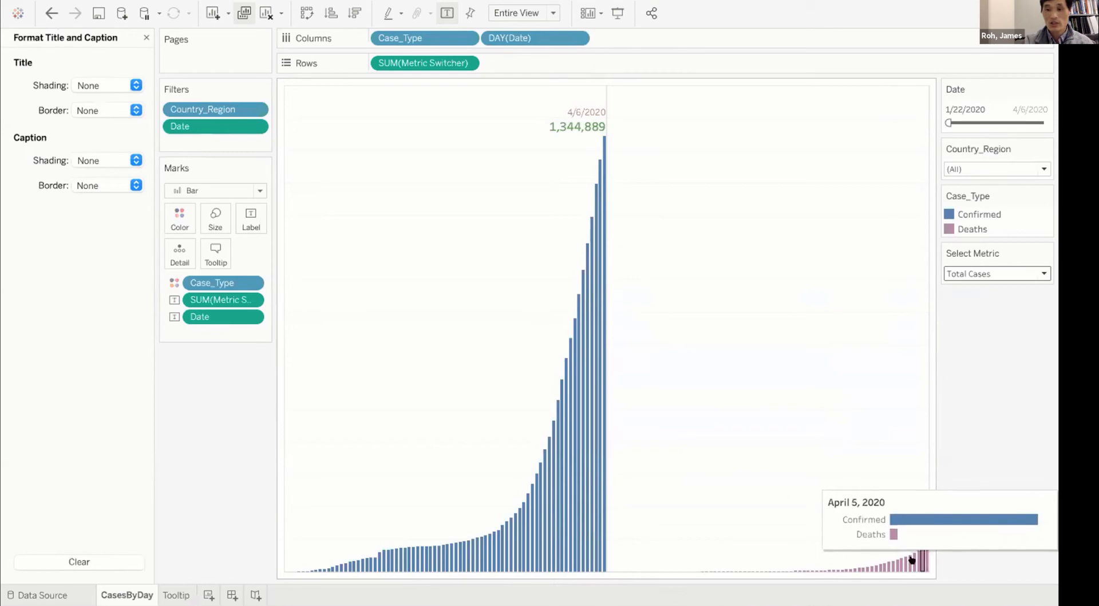
pyautogui.hotkey('ctrl', 'Up')
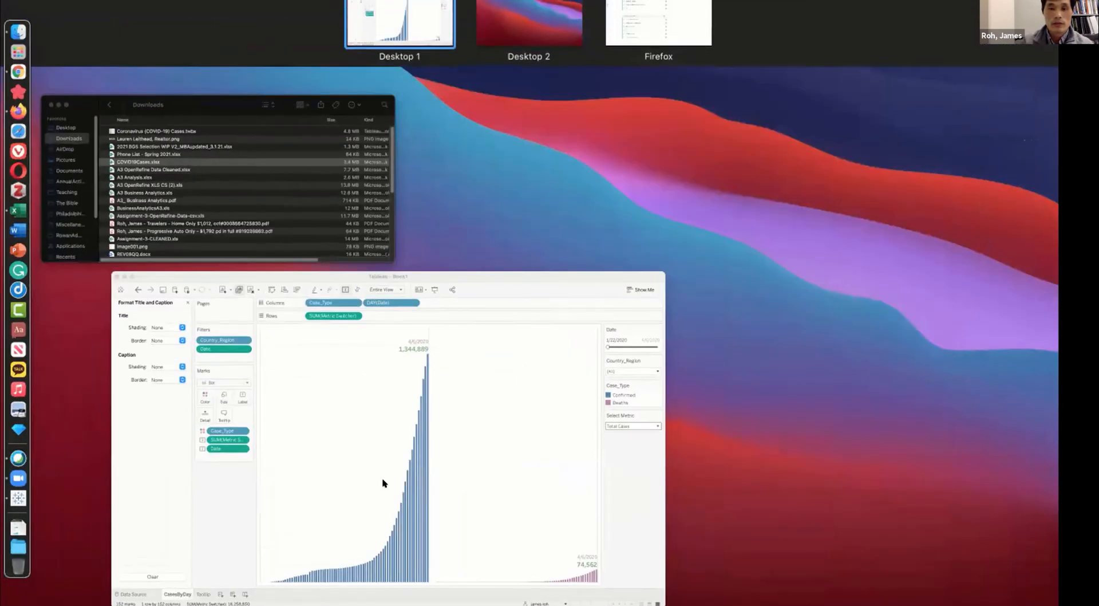
pyautogui.hotkey('ctrl', 'Up')
pyautogui.hotkey('ctrl', 'Right')
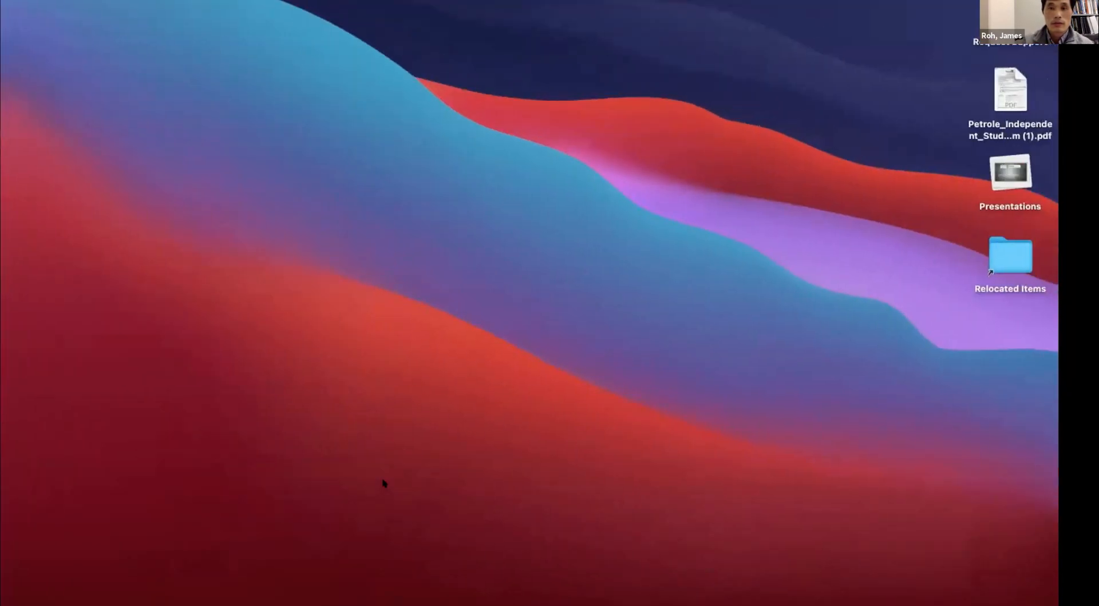
pyautogui.hotkey('ctrl', 'Left')
pyautogui.moveTo(14, 475)
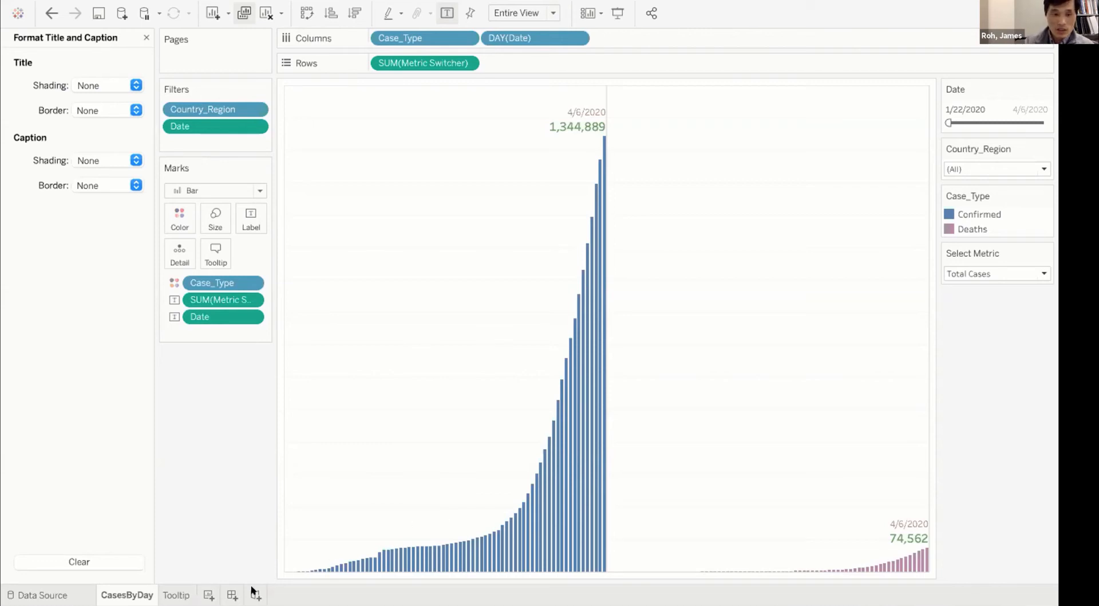
# Add a new worksheet and rename it Map
pyautogui.click(207, 594)
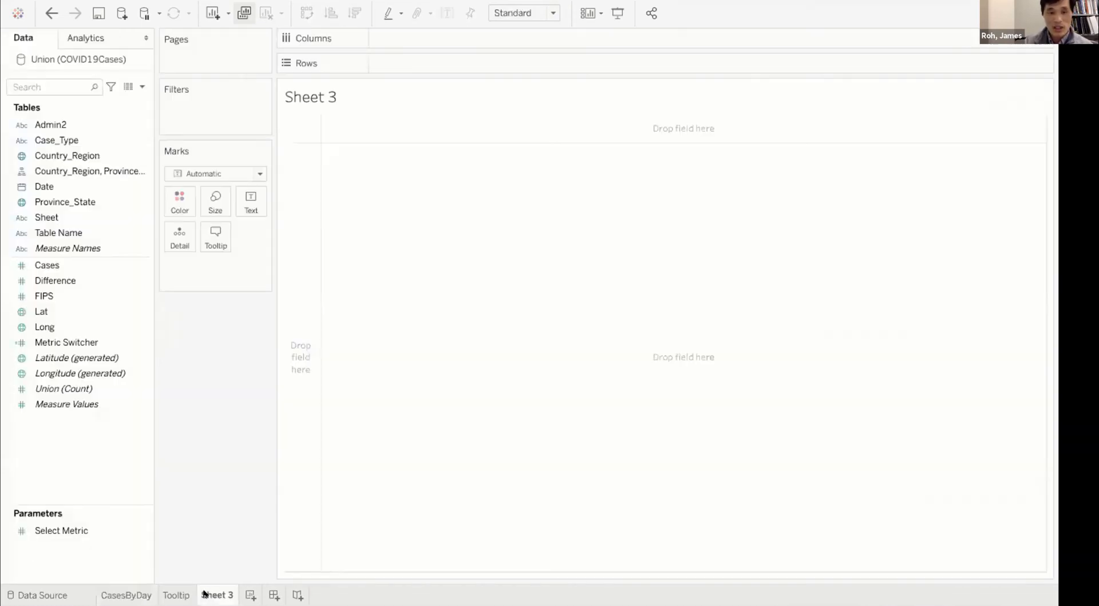
pyautogui.rightClick(205, 593)
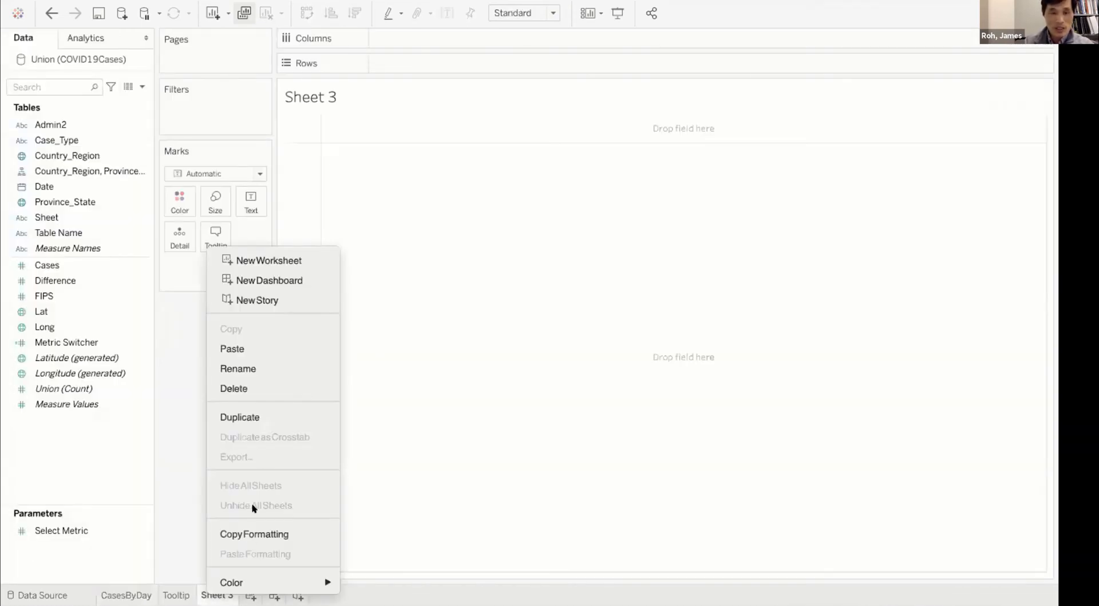
pyautogui.click(253, 368)
pyautogui.write('Map')
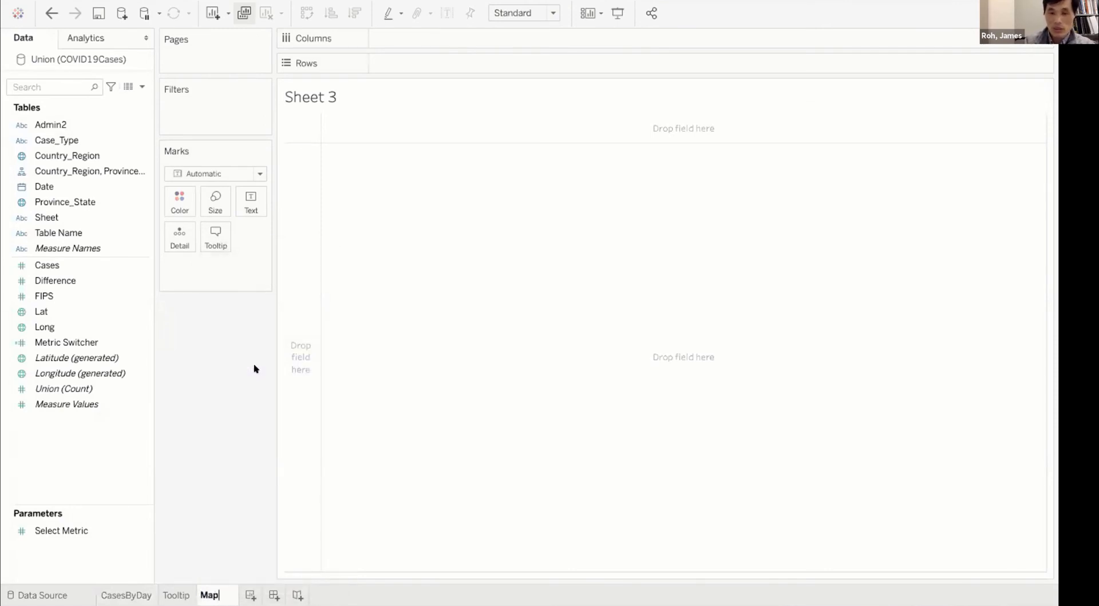
pyautogui.press('Return')
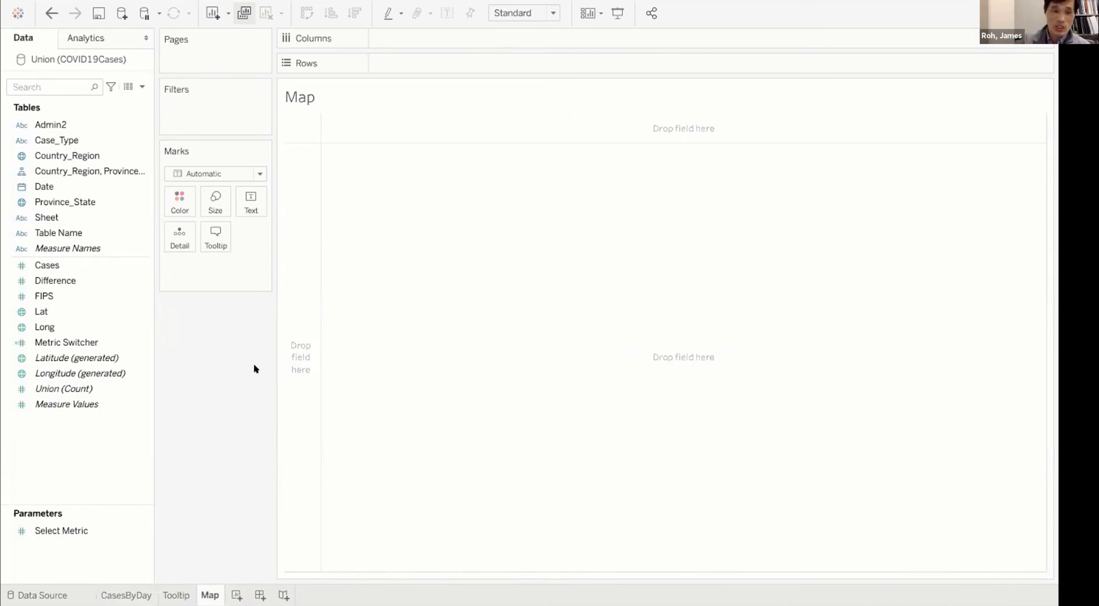
# Create a calculated field named Log of Metric Switcher
pyautogui.rightClick(75, 450)
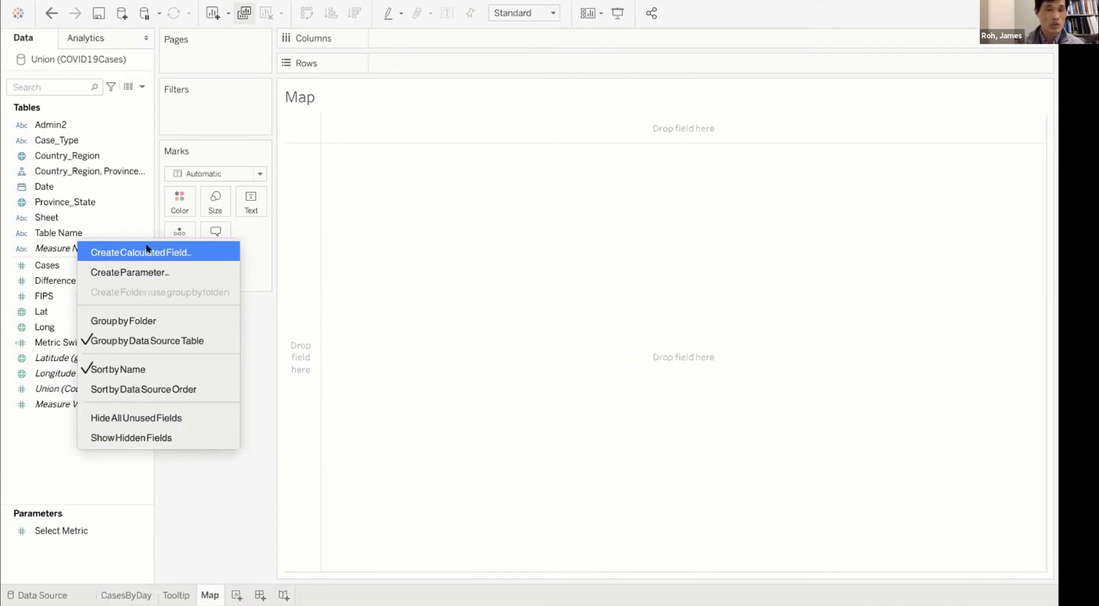
pyautogui.click(69, 461)
pyautogui.click(334, 0)
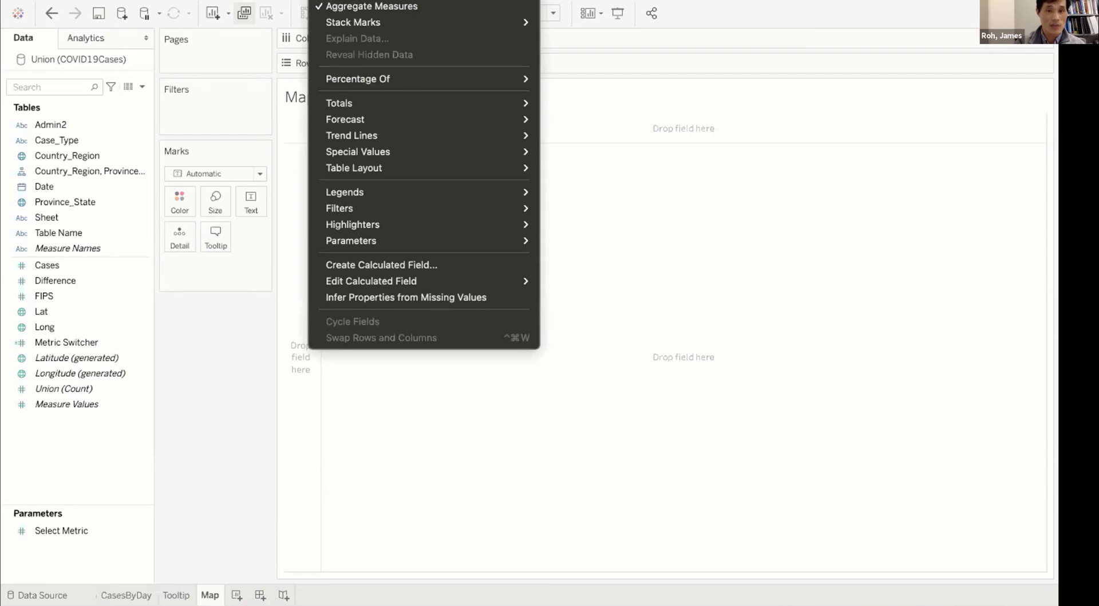
pyautogui.click(359, 264)
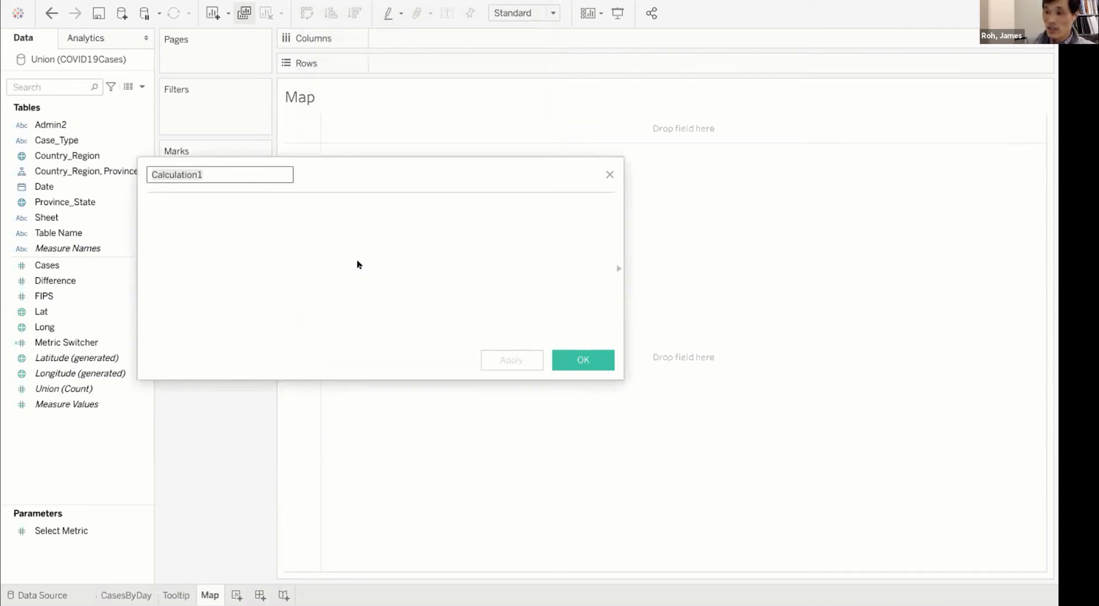
pyautogui.write('Lo')
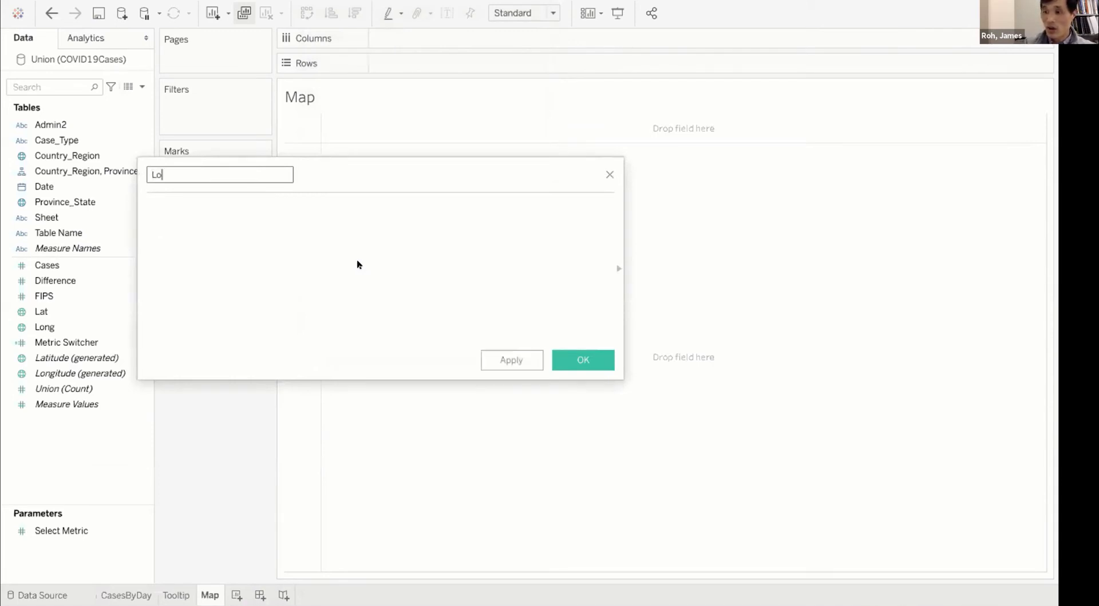
pyautogui.write('g of Metric Switcher')
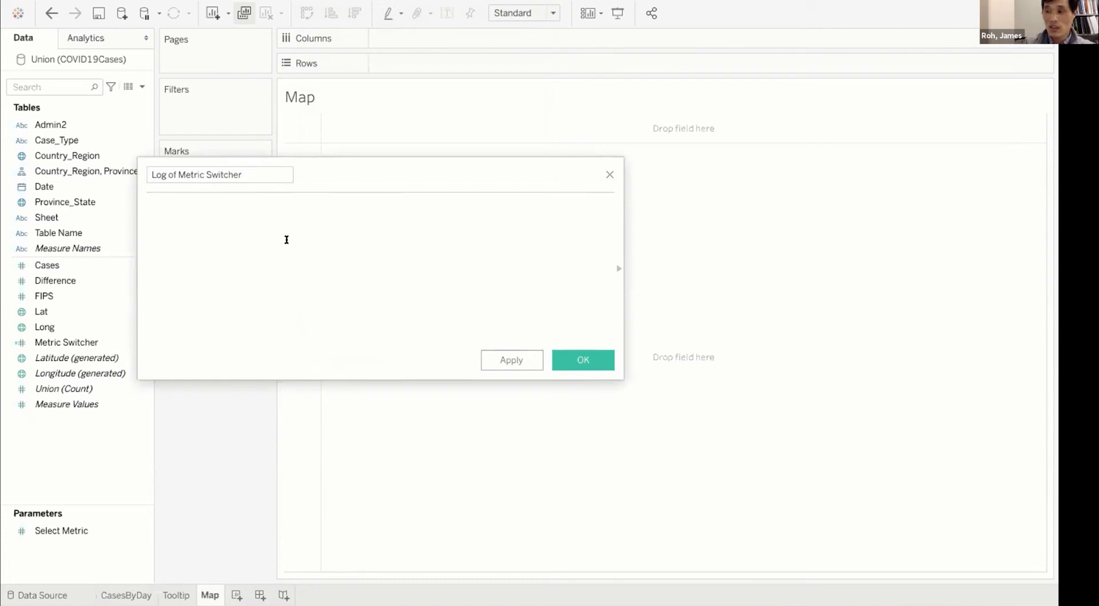
# Enter the formula Log (sum([Metric Switcher])) for the Log of Metric Switcher calculation
pyautogui.write('Log')
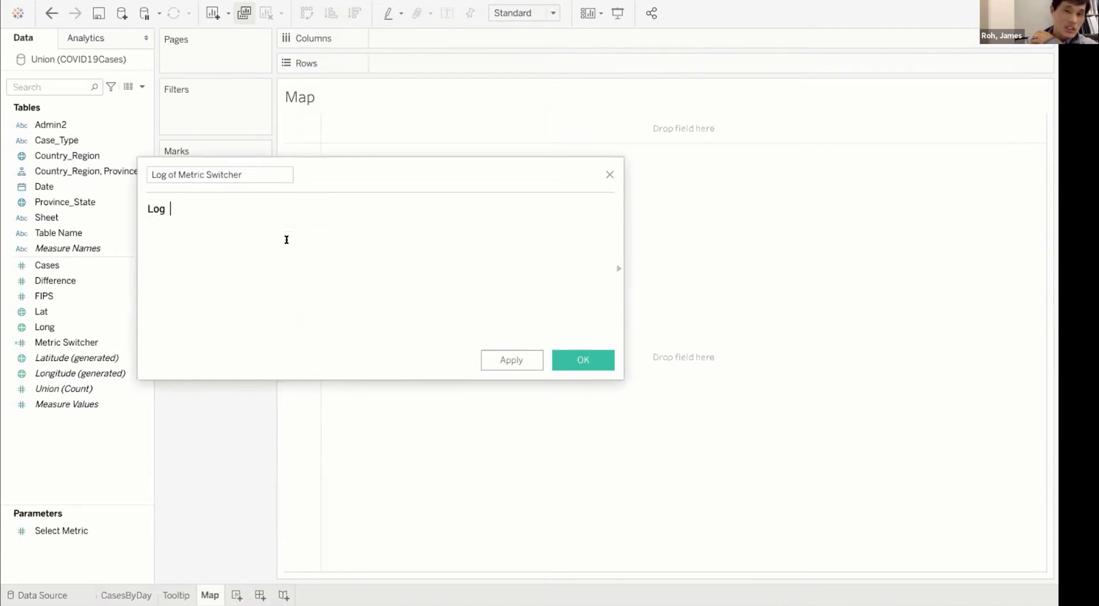
pyautogui.write(' (')
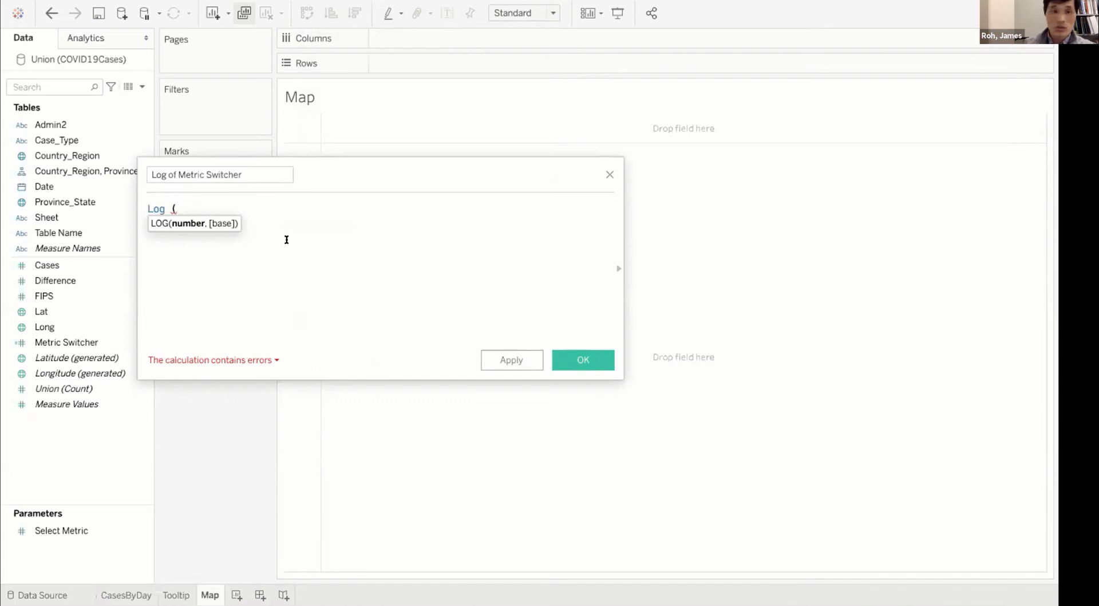
pyautogui.write('sum')
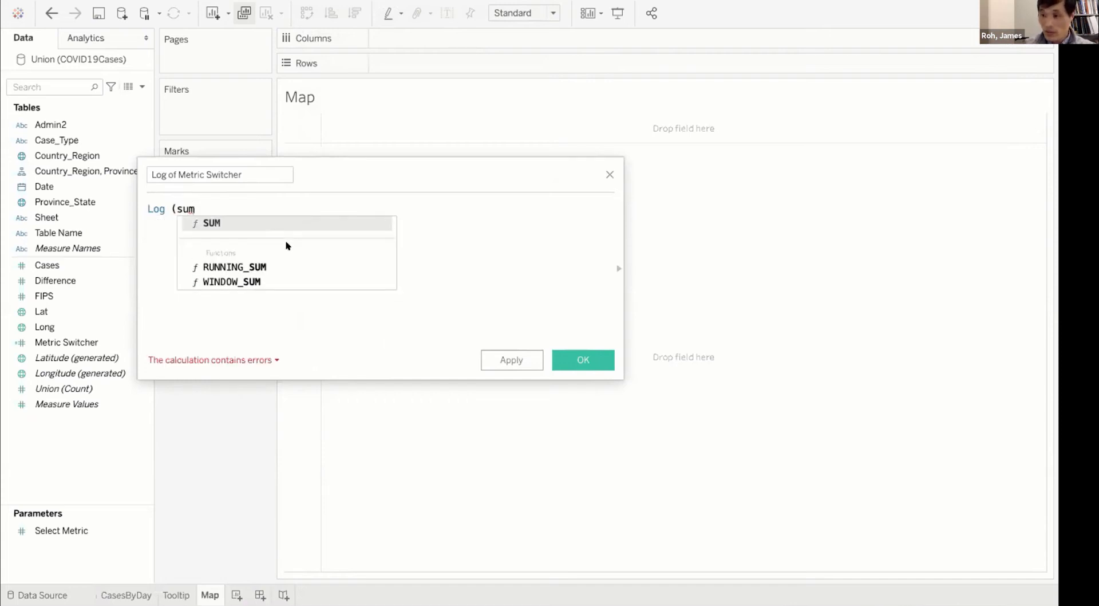
pyautogui.write('(')
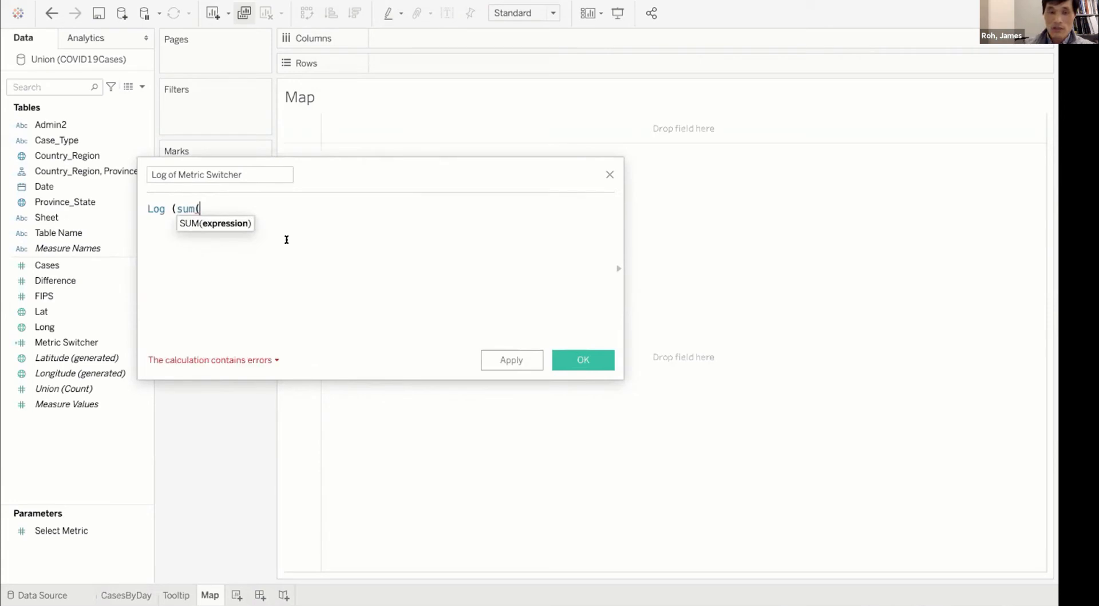
pyautogui.write('[metric swi')
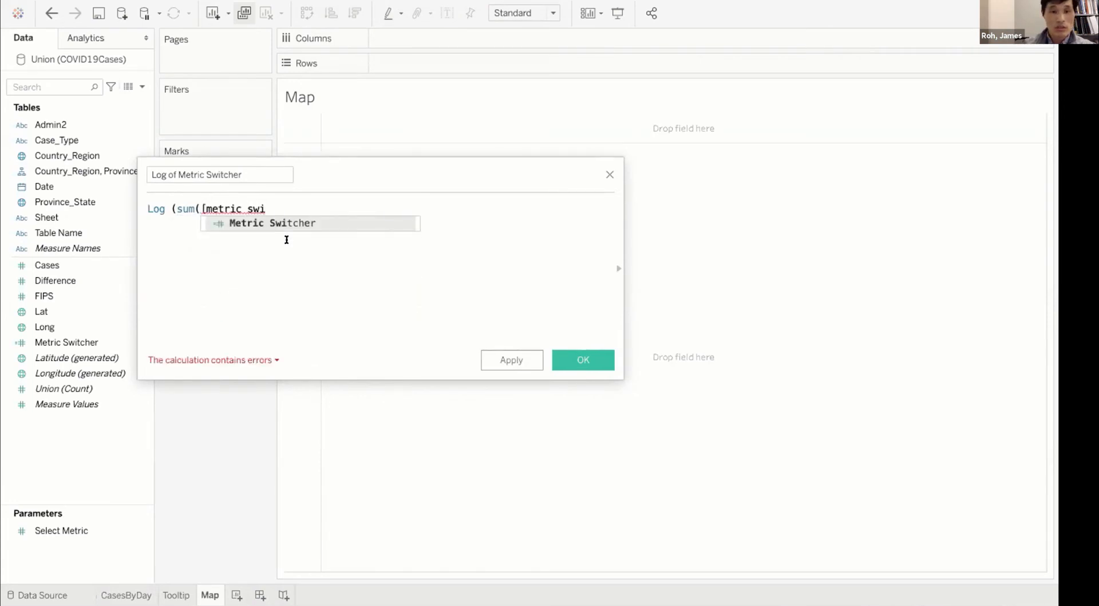
pyautogui.write('tcher')
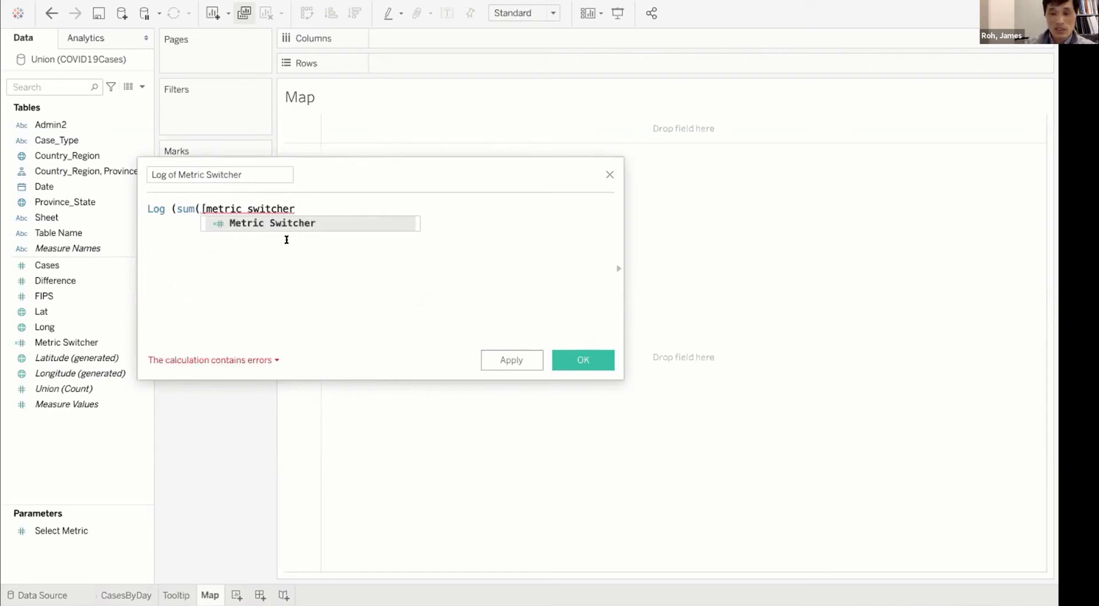
pyautogui.click(253, 223)
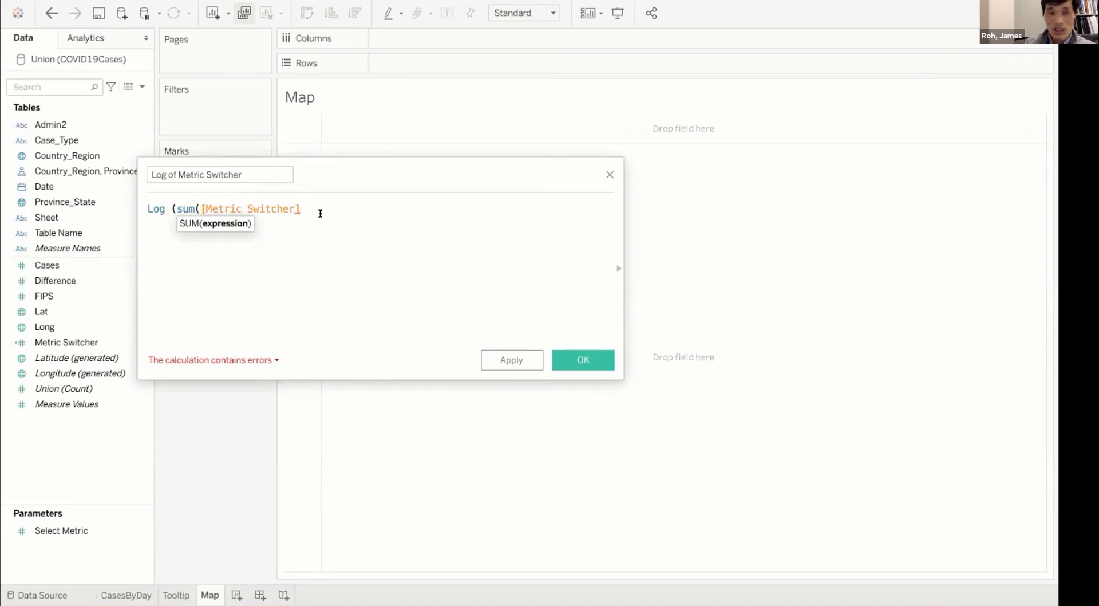
pyautogui.write('))')
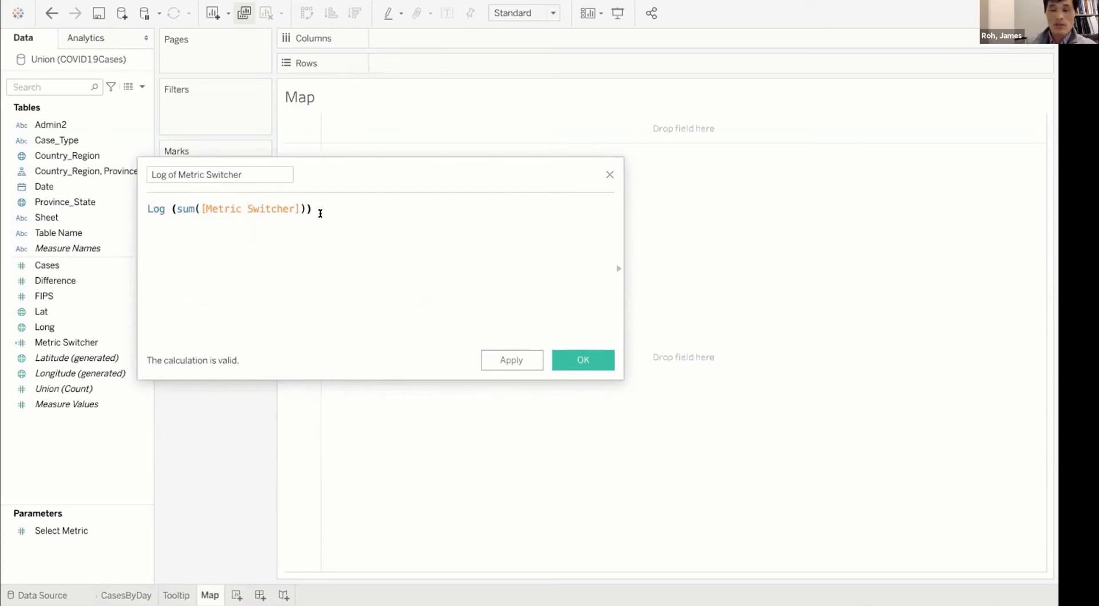
# Add the comment "//Used for the map mark size scaling" below the formula and save the calculated field
pyautogui.press('Return')
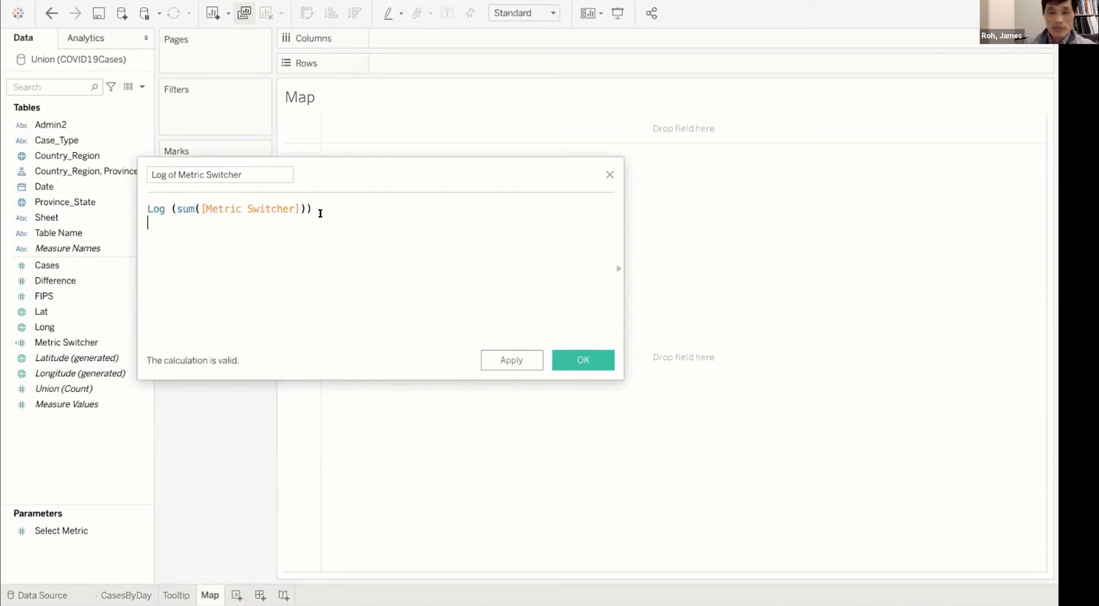
pyautogui.write('//')
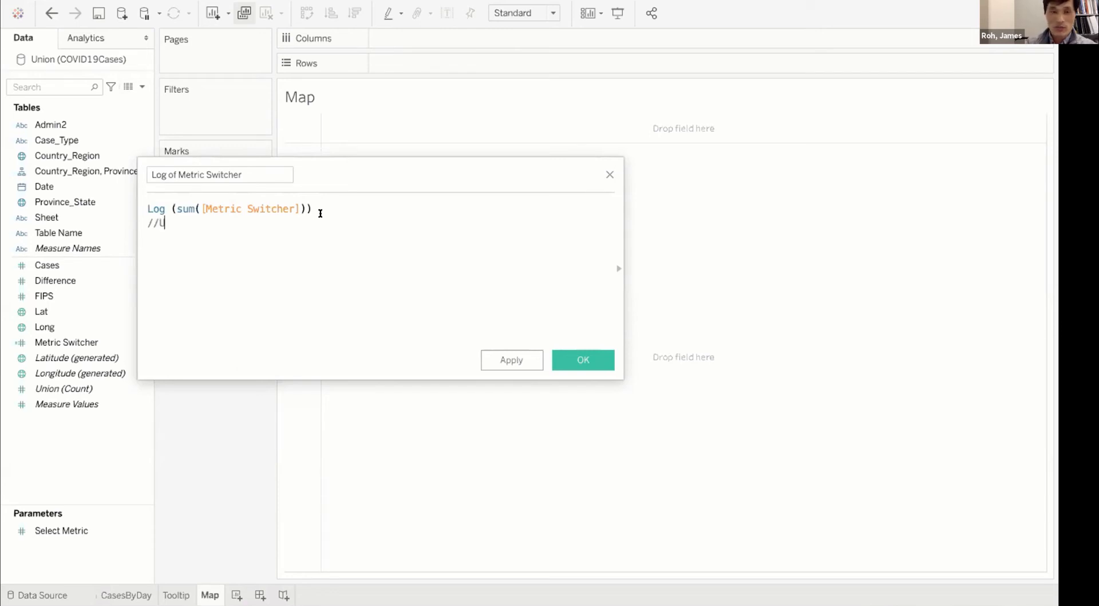
pyautogui.write('Used for t')
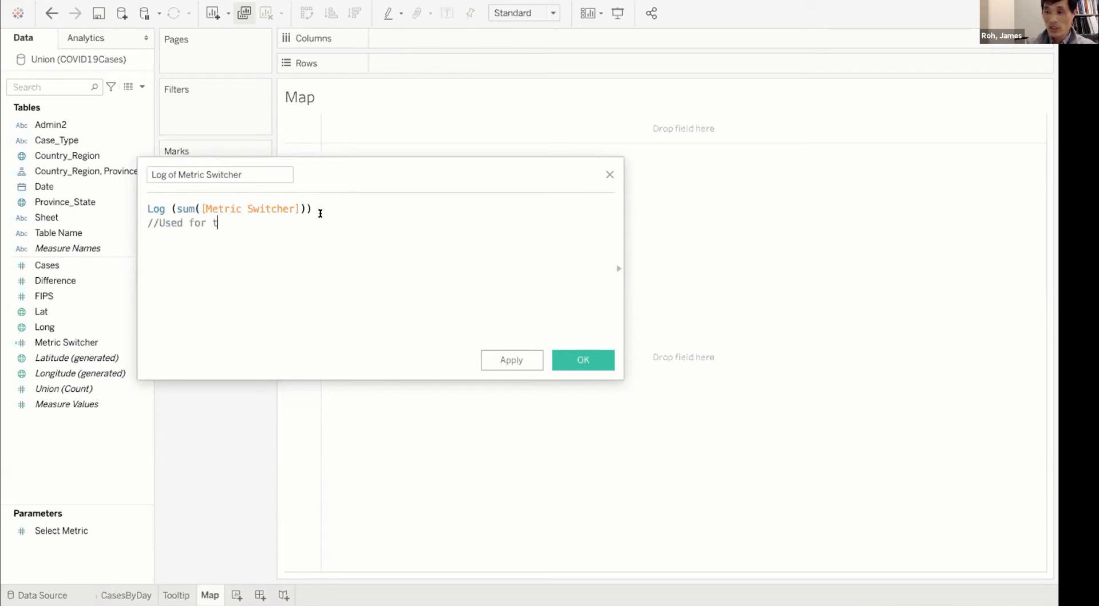
pyautogui.write('he map mark')
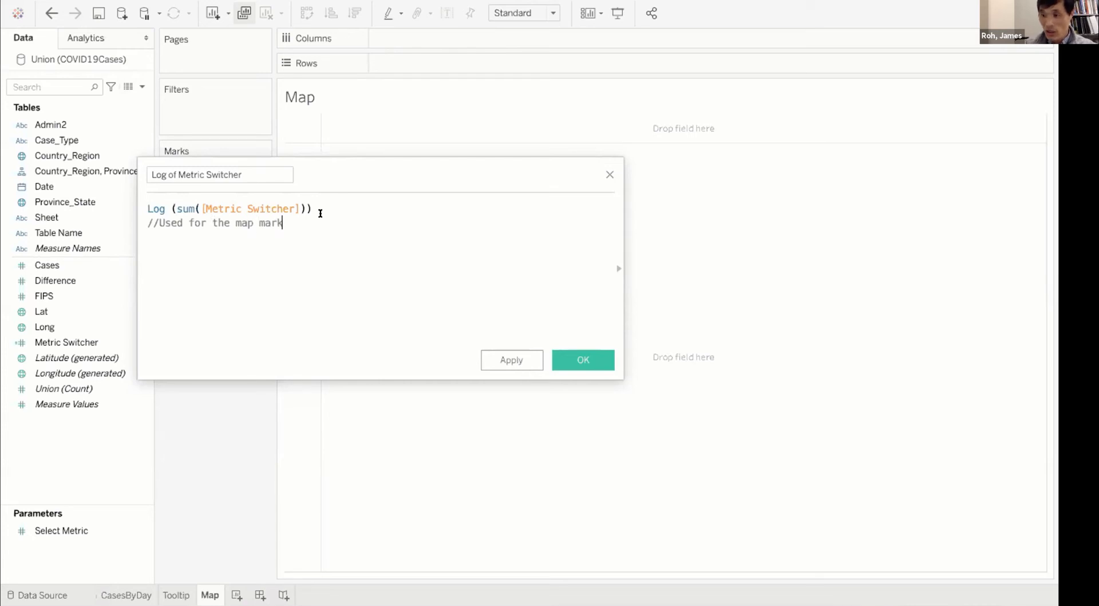
pyautogui.write(' size scaling')
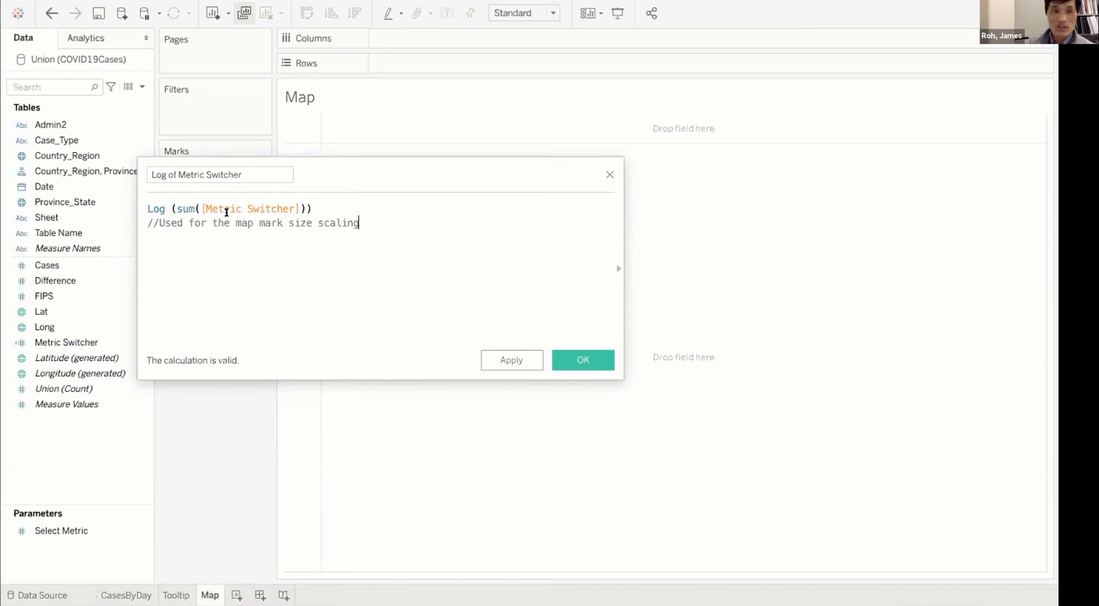
pyautogui.click(581, 359)
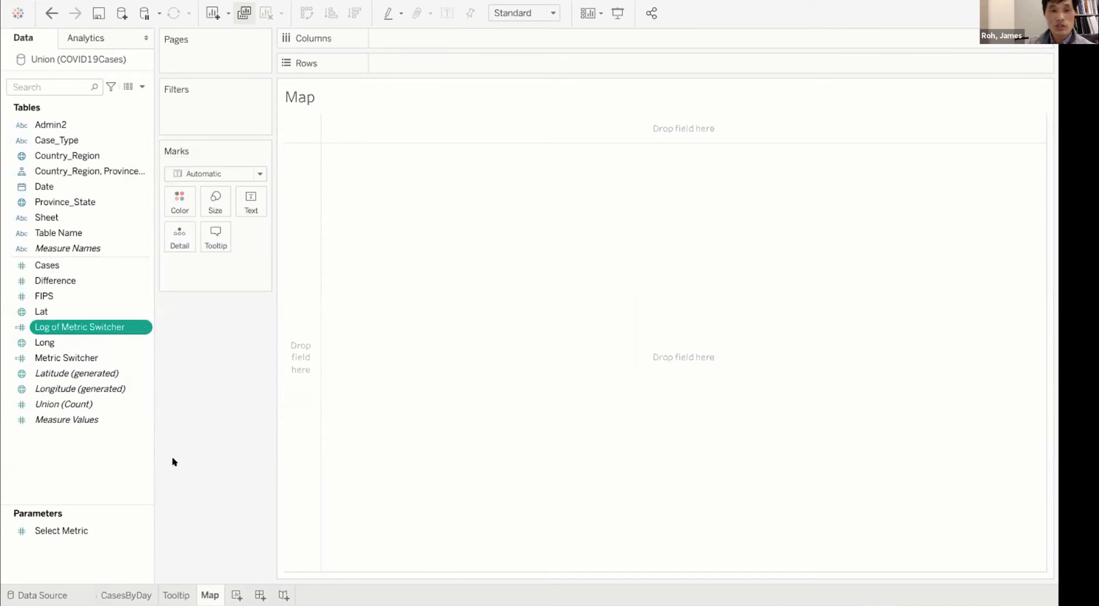
pyautogui.click(108, 445)
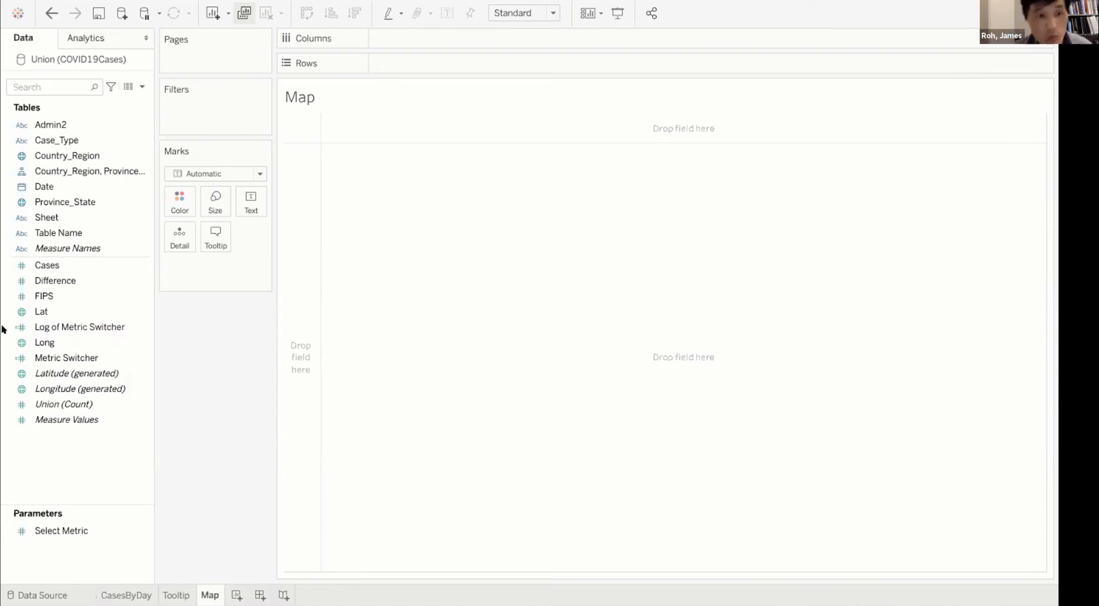
# Build a symbol map on the Map sheet from the Lat, Long and Log of Metric Switcher fields
pyautogui.click(40, 311)
pyautogui.keyDown('ctrl'); pyautogui.click(57, 326); pyautogui.keyUp('ctrl')
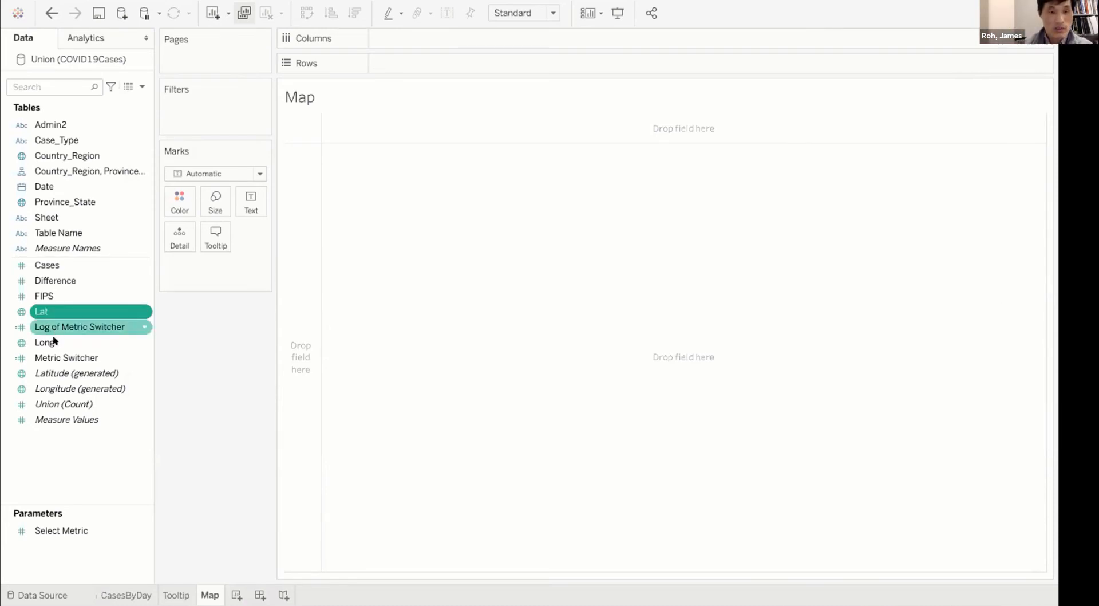
pyautogui.keyDown('ctrl'); pyautogui.click(50, 326); pyautogui.keyUp('ctrl')
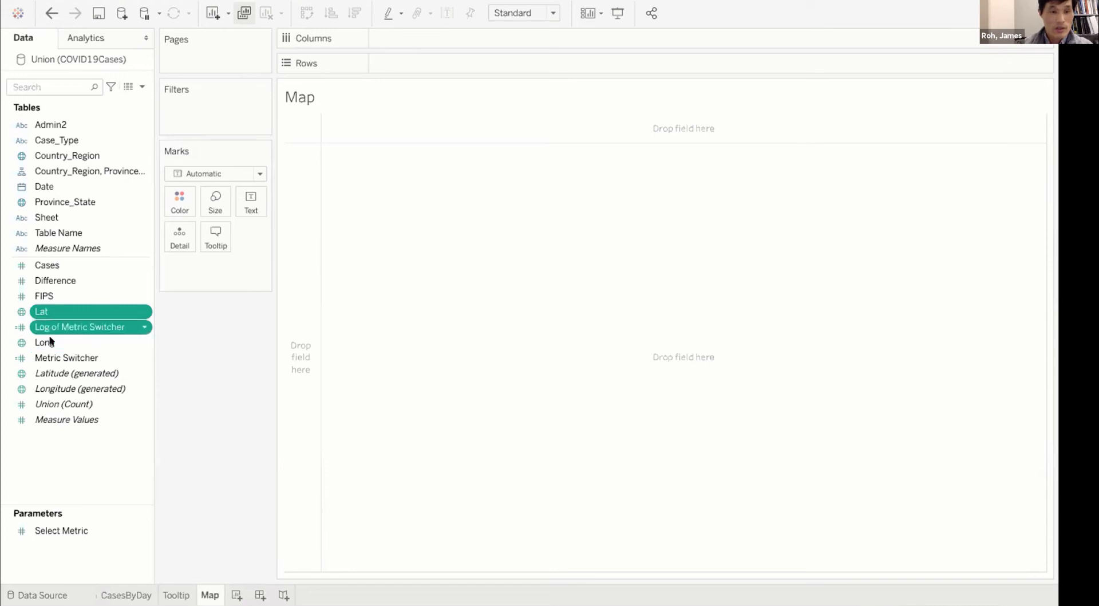
pyautogui.keyDown('ctrl'); pyautogui.click(51, 342); pyautogui.keyUp('ctrl')
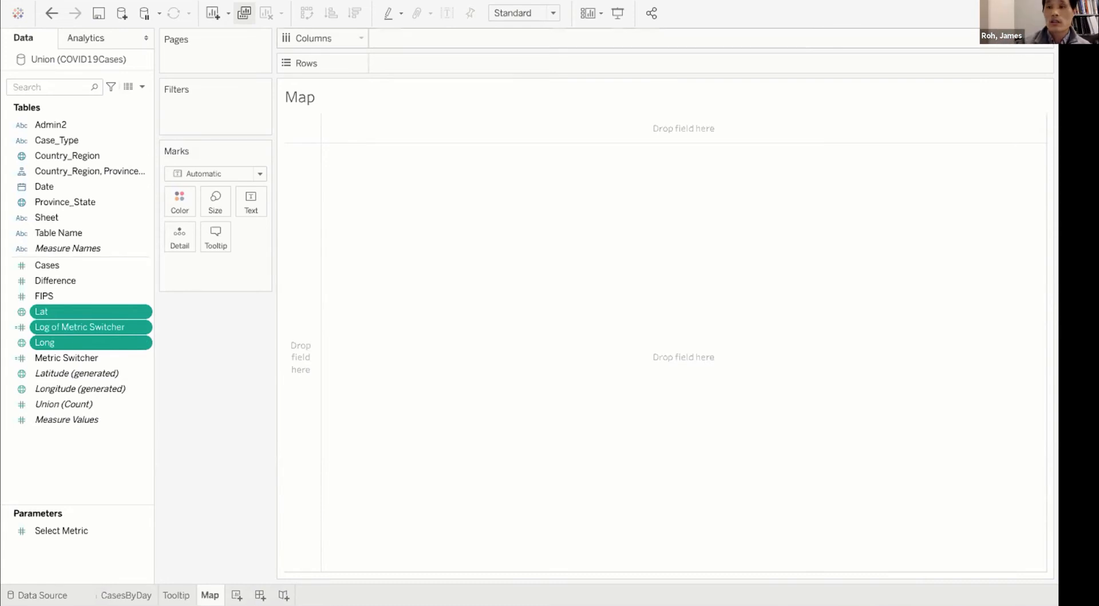
pyautogui.click(1018, 13)
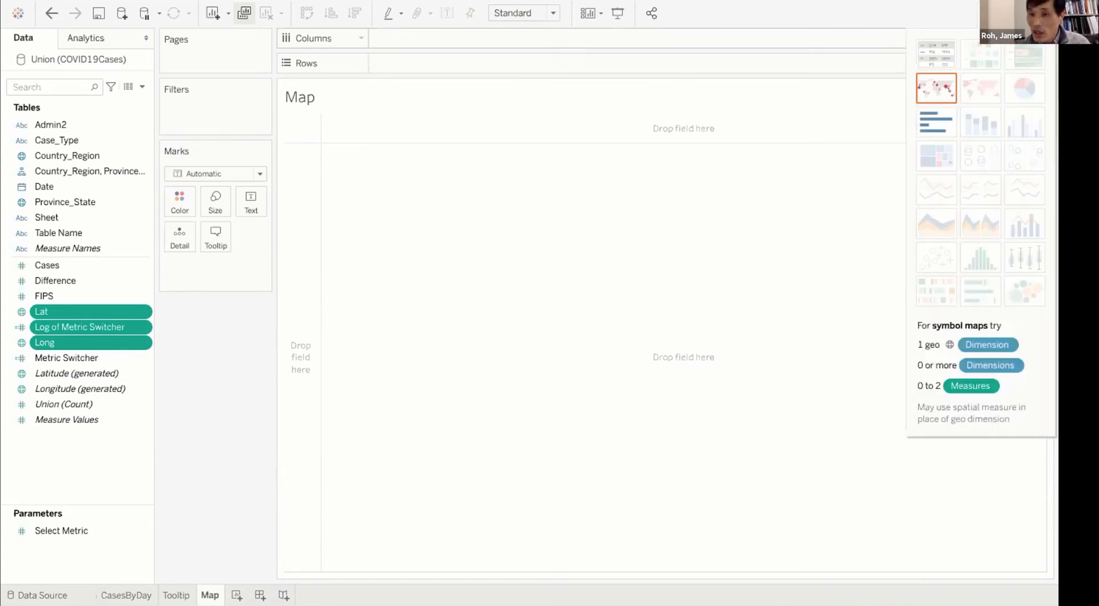
pyautogui.click(935, 87)
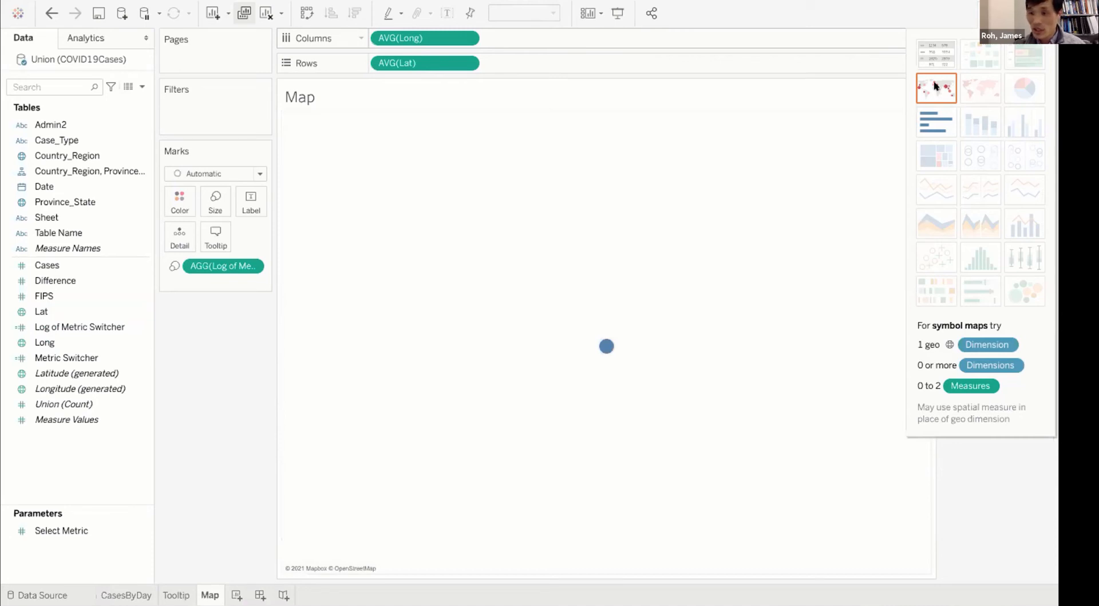
# Convert both the Long and Lat averages on the Map sheet's shelves to dimensions
pyautogui.click(462, 37)
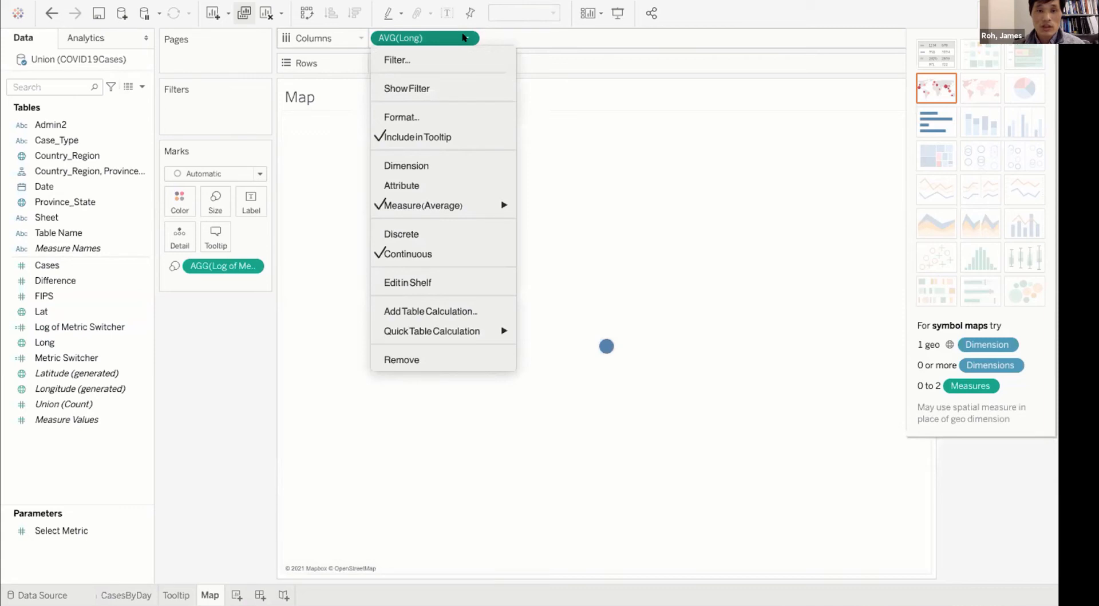
pyautogui.moveTo(491, 203)
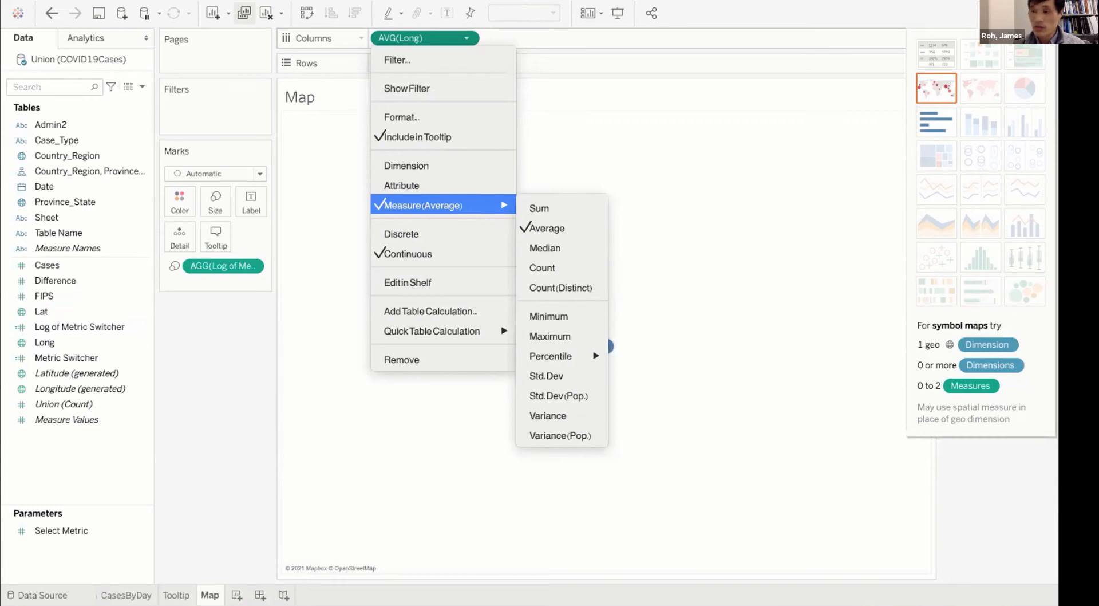
pyautogui.click(415, 165)
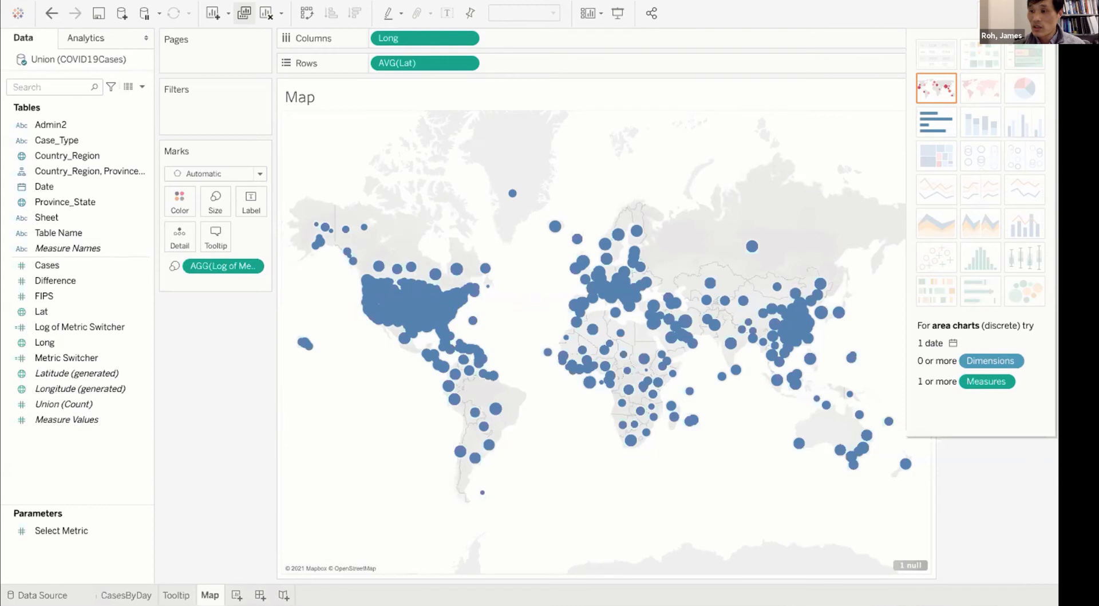
pyautogui.click(467, 62)
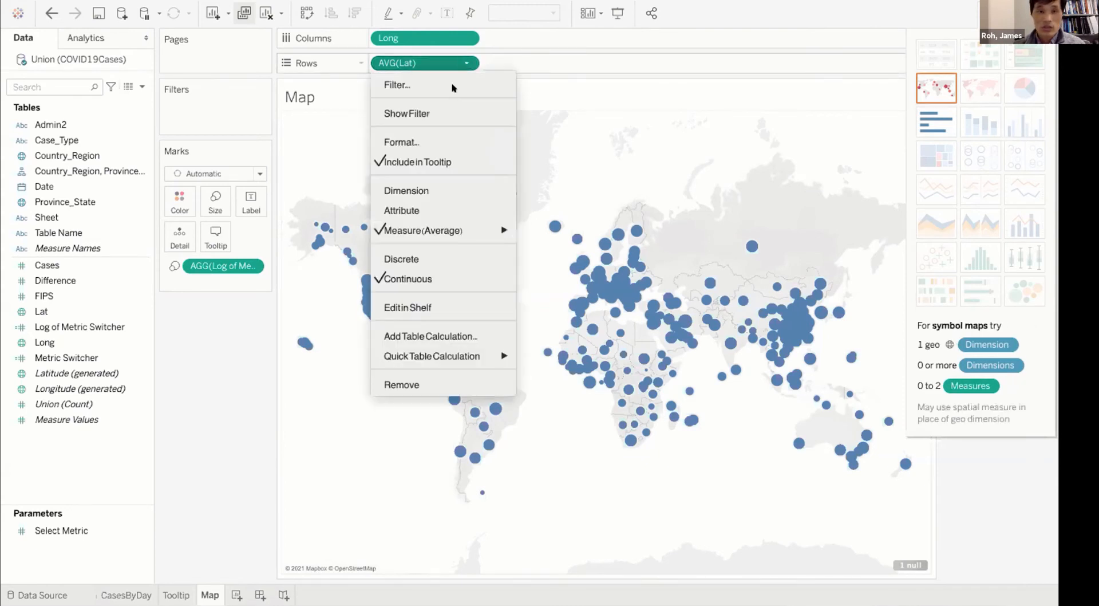
pyautogui.click(451, 190)
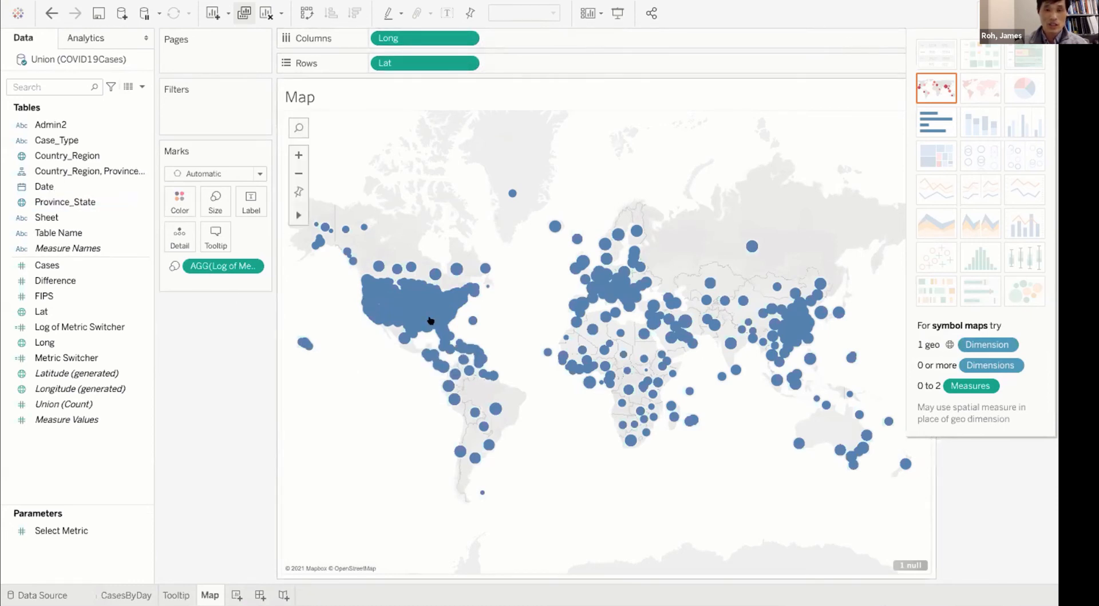
pyautogui.moveTo(436, 320)
pyautogui.moveTo(456, 353)
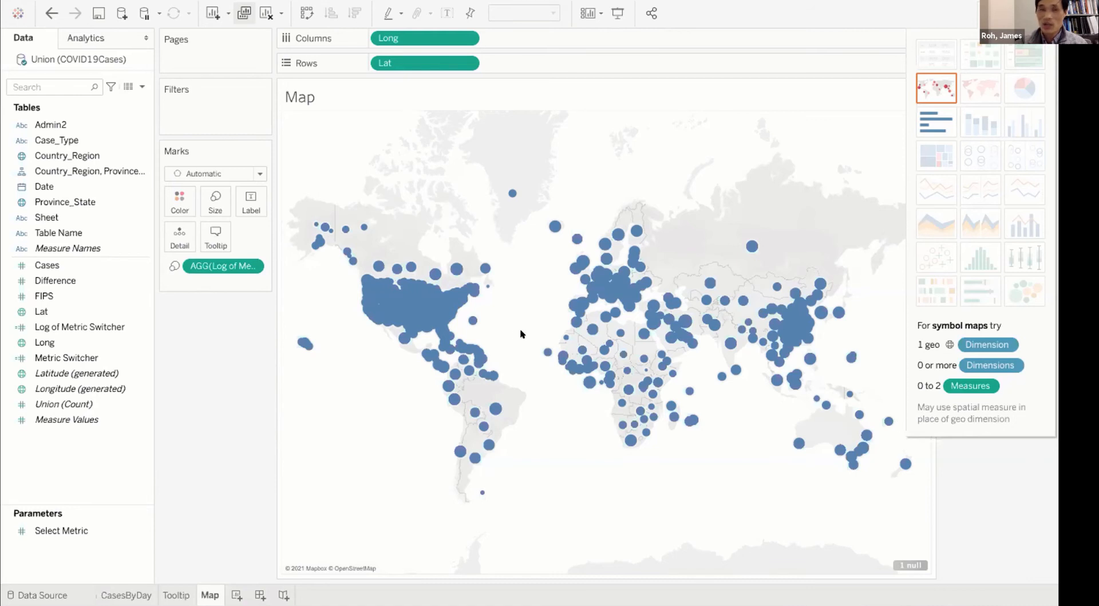
# Split the map into columns by Case_Type and colour the marks by Case_Type
pyautogui.moveTo(65, 133); pyautogui.dragTo(361, 38)
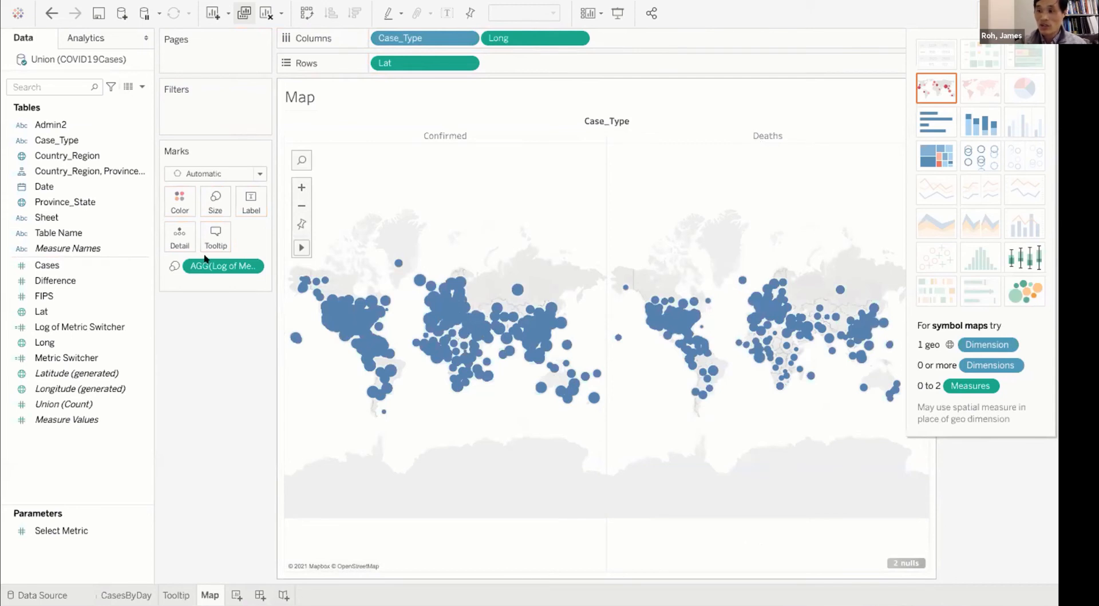
pyautogui.click(109, 139)
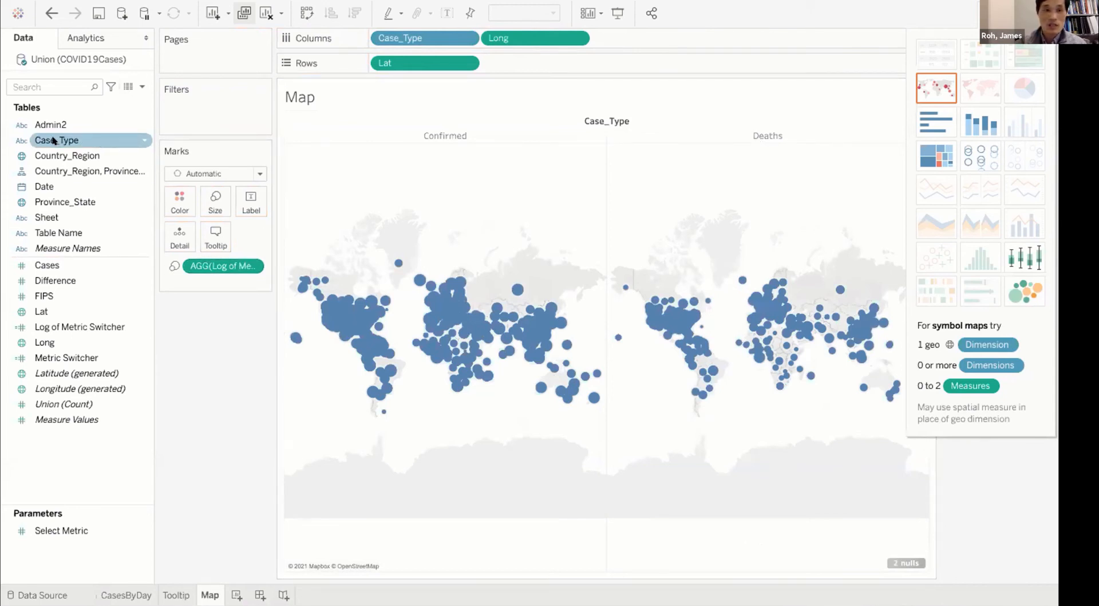
pyautogui.moveTo(53, 139); pyautogui.dragTo(171, 193)
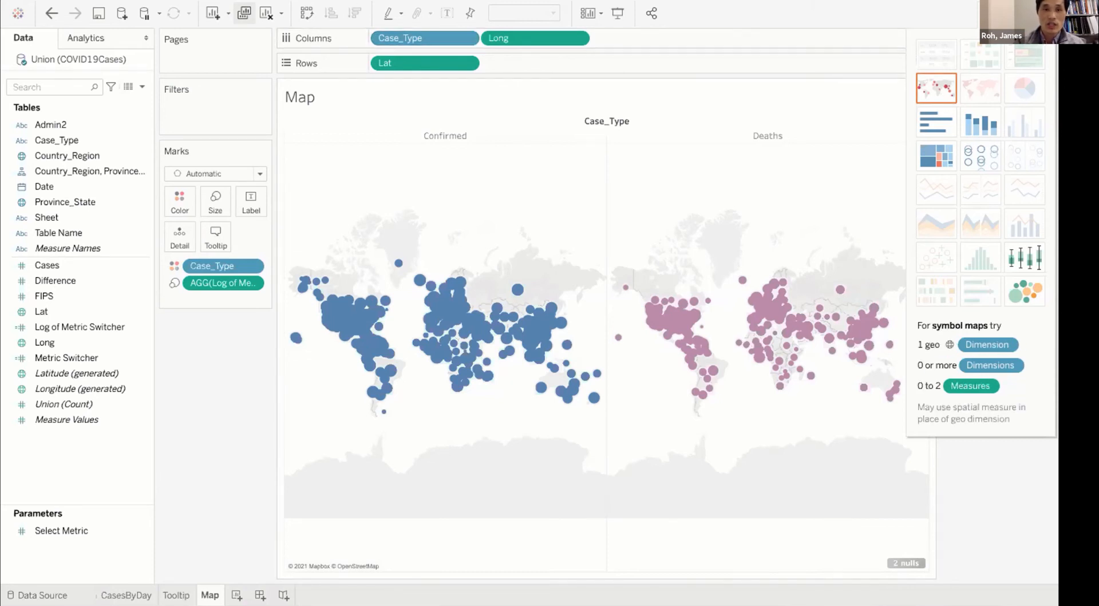
# Start a new calculated field and name it "Max Date"
pyautogui.click(360, 1)
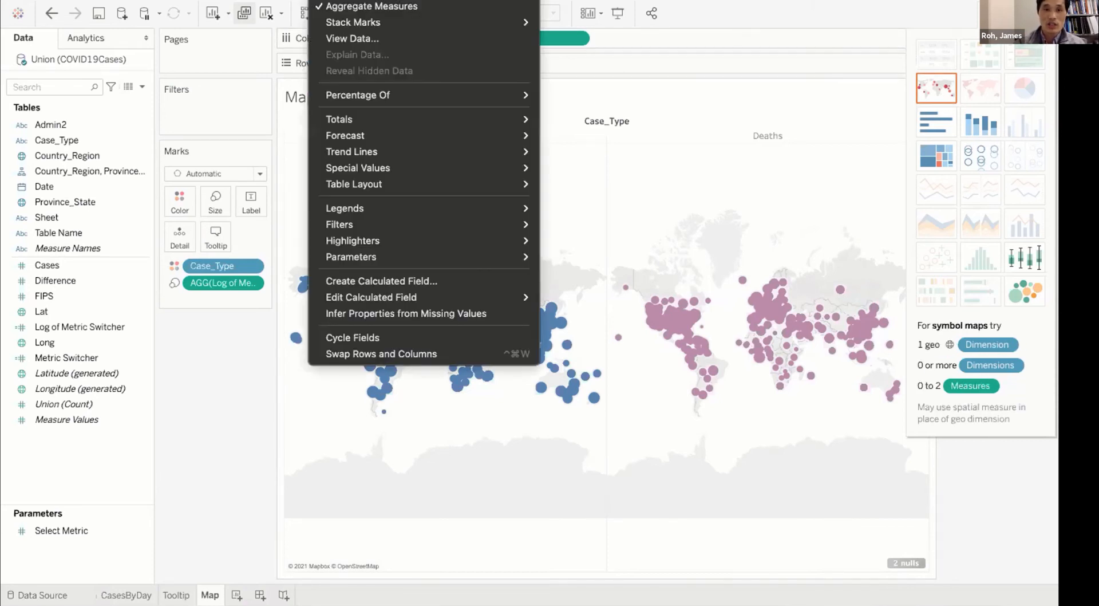
pyautogui.click(361, 280)
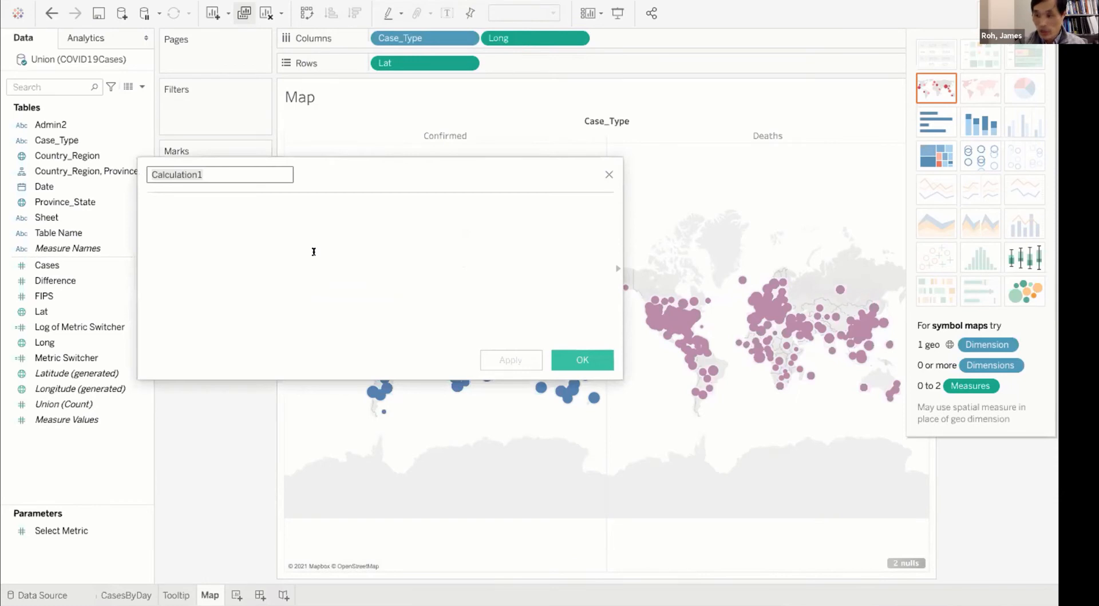
pyautogui.write('M')
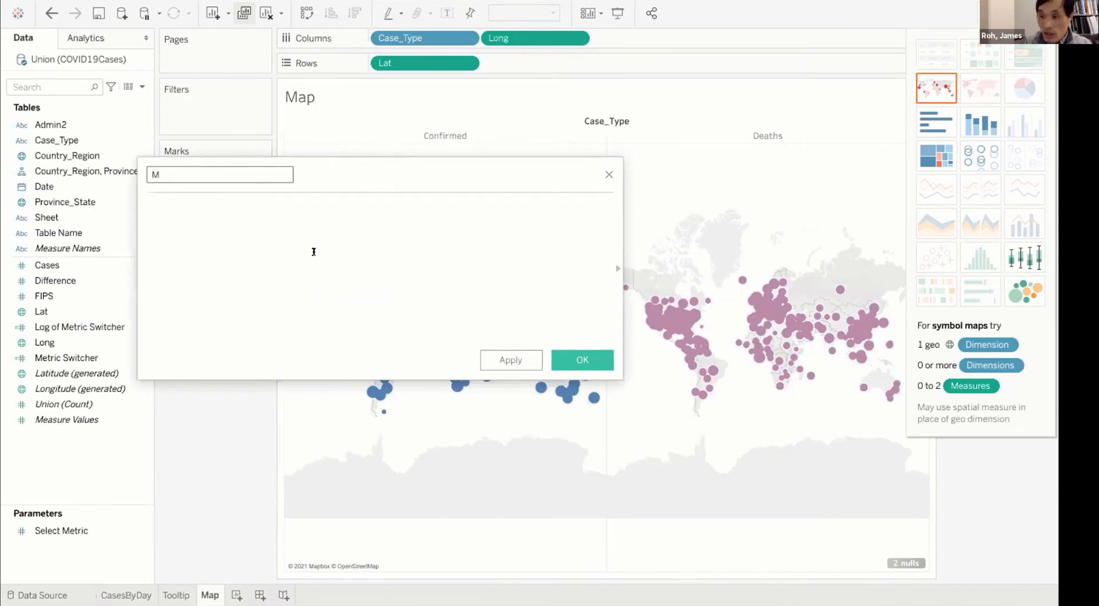
pyautogui.write('ax Date')
pyautogui.click(314, 251)
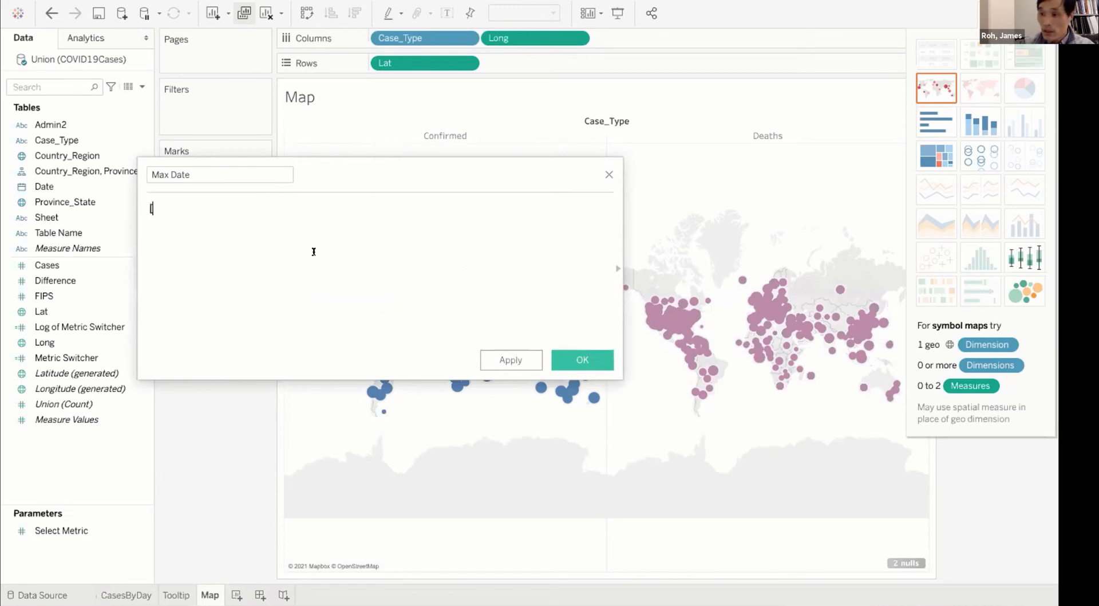
# Enter the formula {MAX([Date])} for the Max Date calculation
pyautogui.write('[')
pyautogui.press('BackSpace')
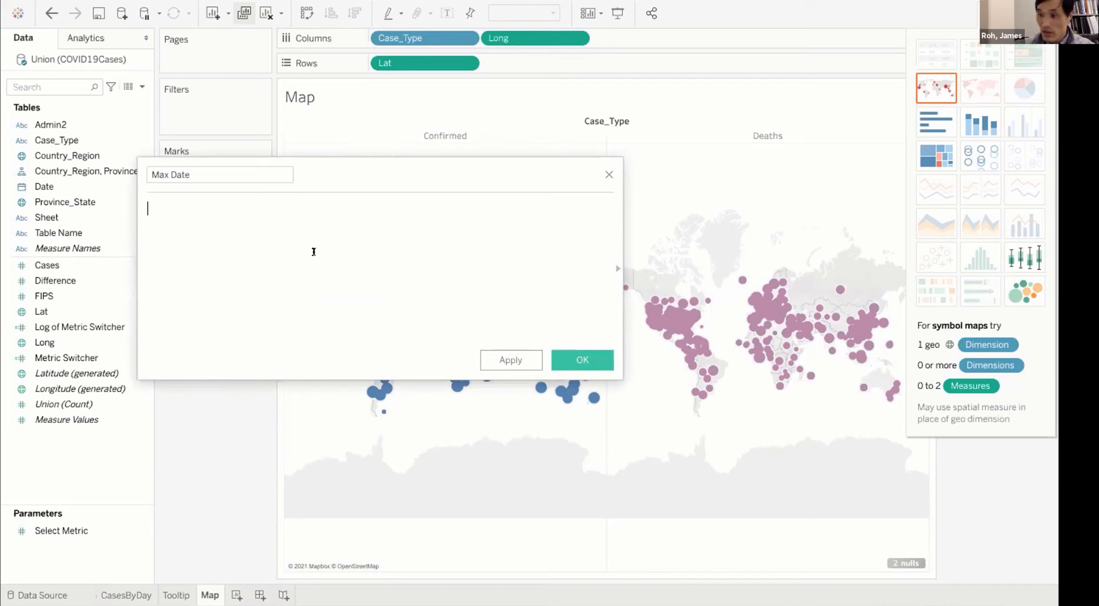
pyautogui.write('{')
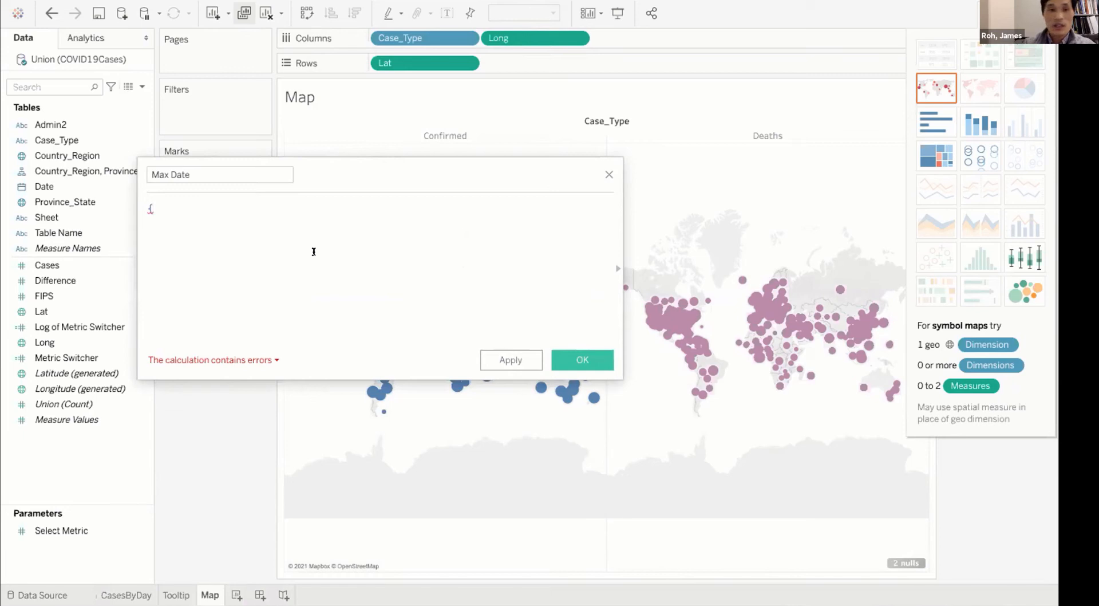
pyautogui.write('MAX')
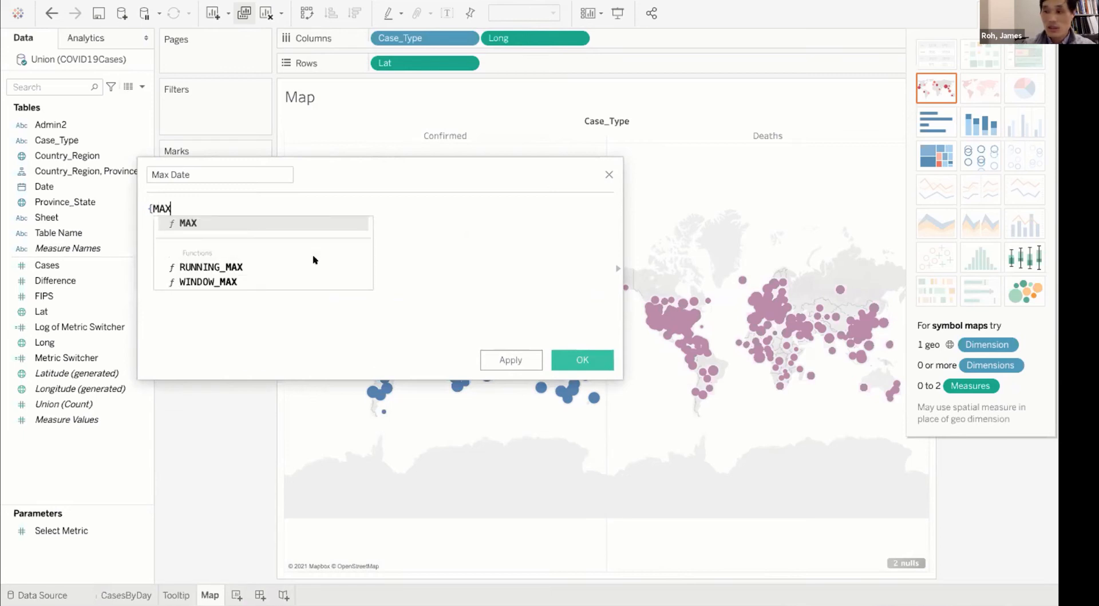
pyautogui.write('[')
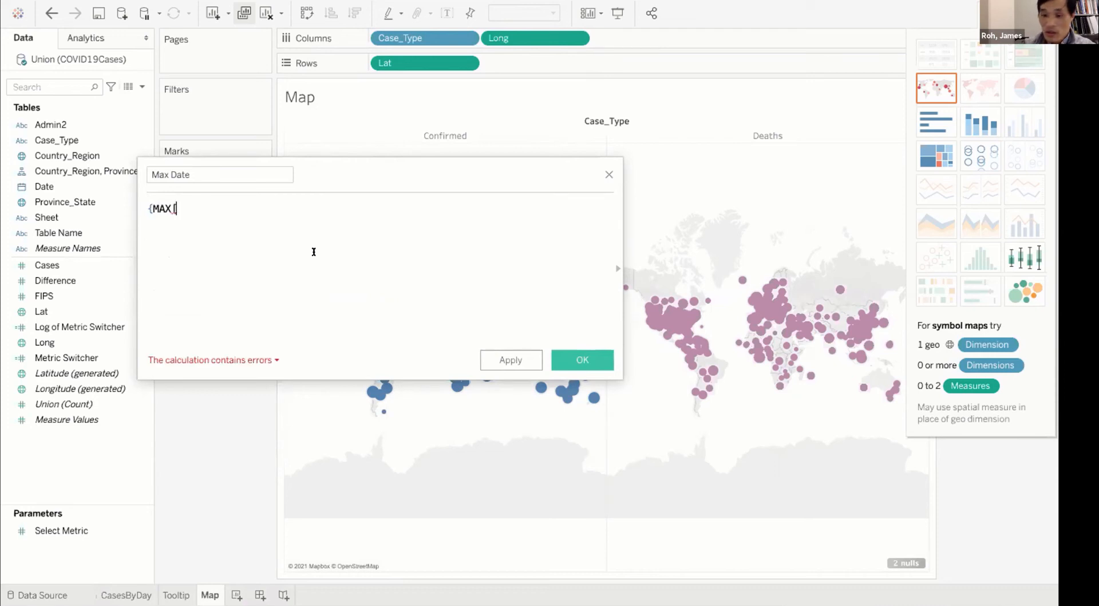
pyautogui.press('BackSpace')
pyautogui.write('(')
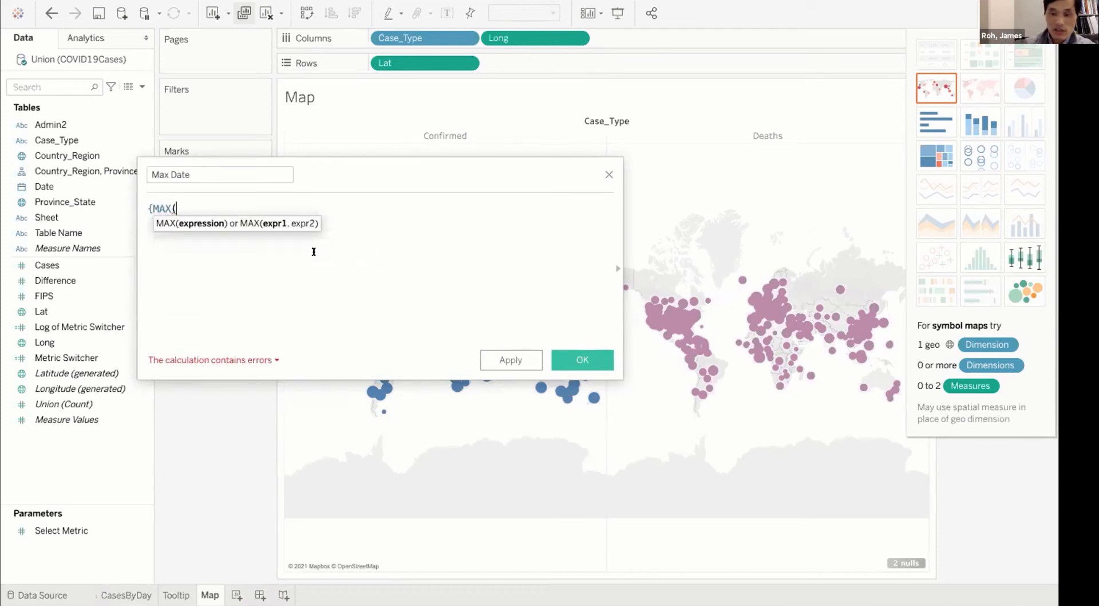
pyautogui.write(' [dat')
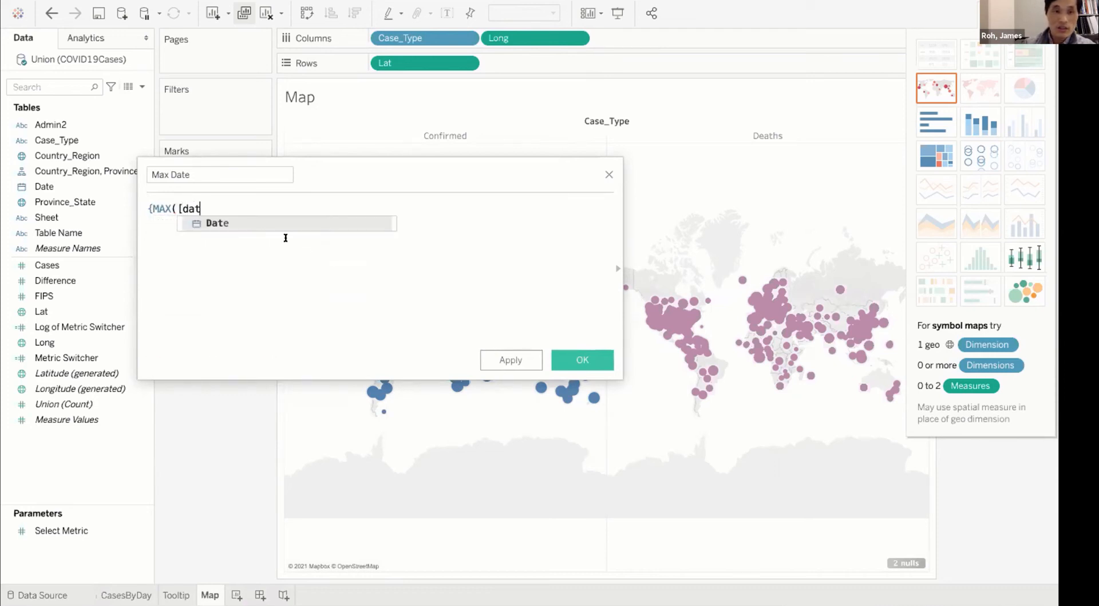
pyautogui.click(217, 223)
pyautogui.write(')')
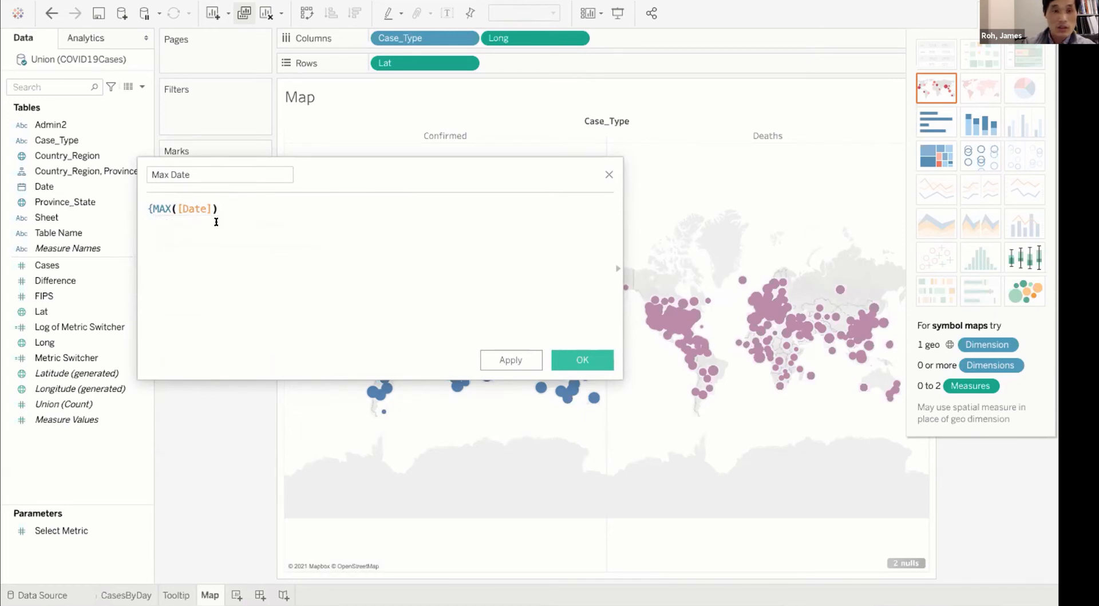
pyautogui.write('}')
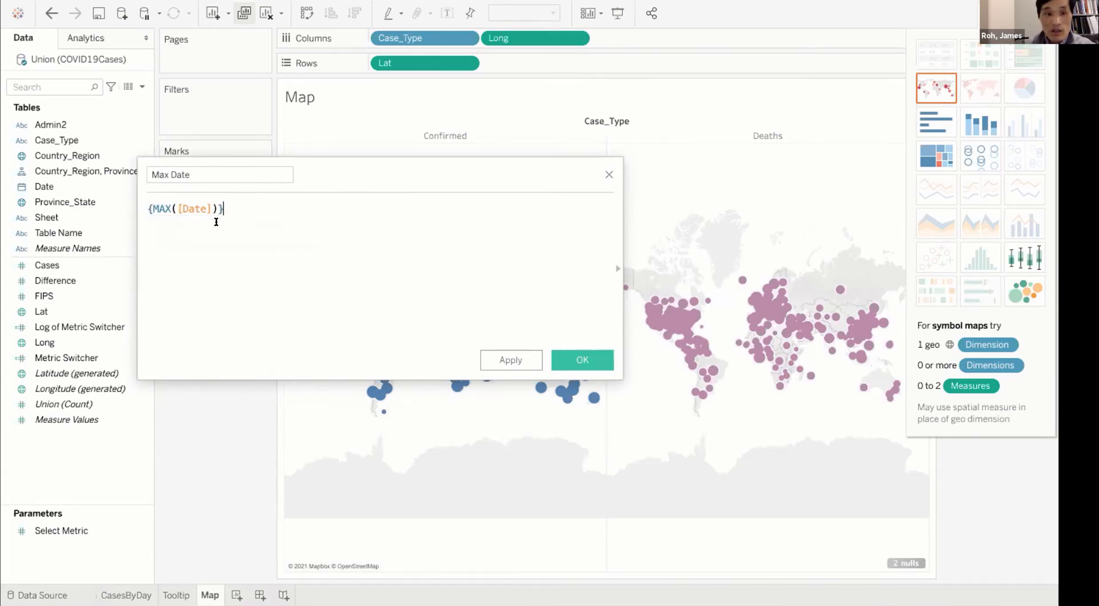
# Add a comment line below the formula reading "// what does it mean by curly bracket?"
pyautogui.press('Return')
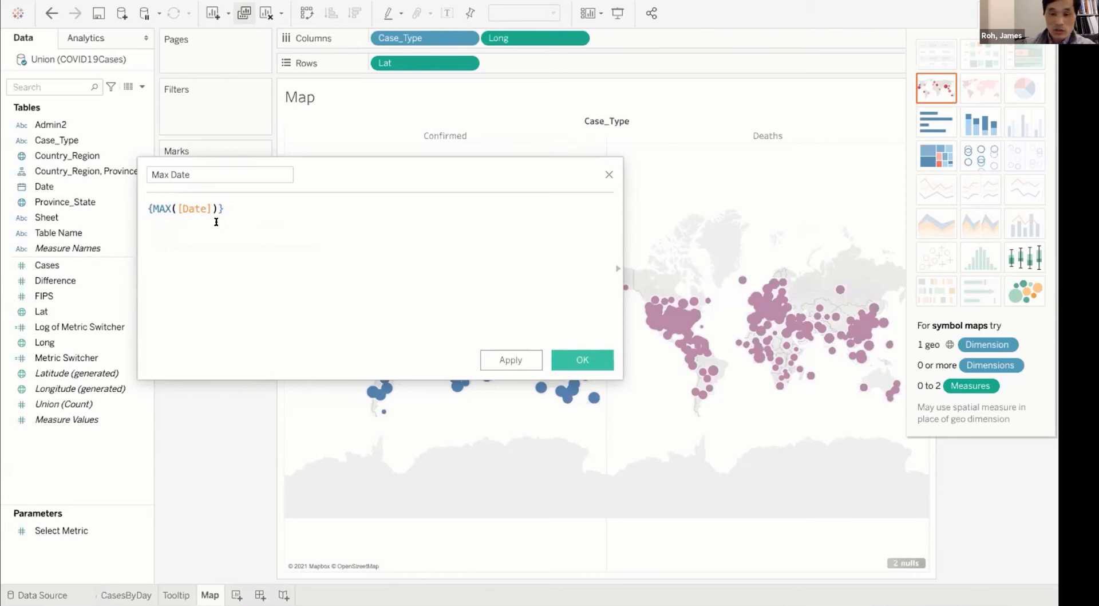
pyautogui.write('// w')
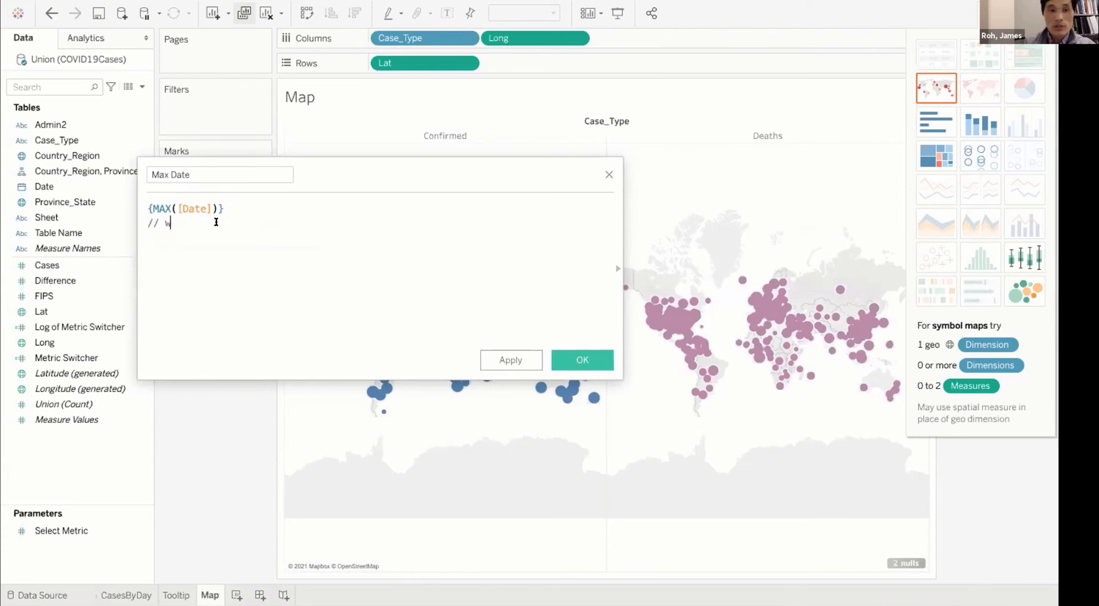
pyautogui.write('hat does it mea')
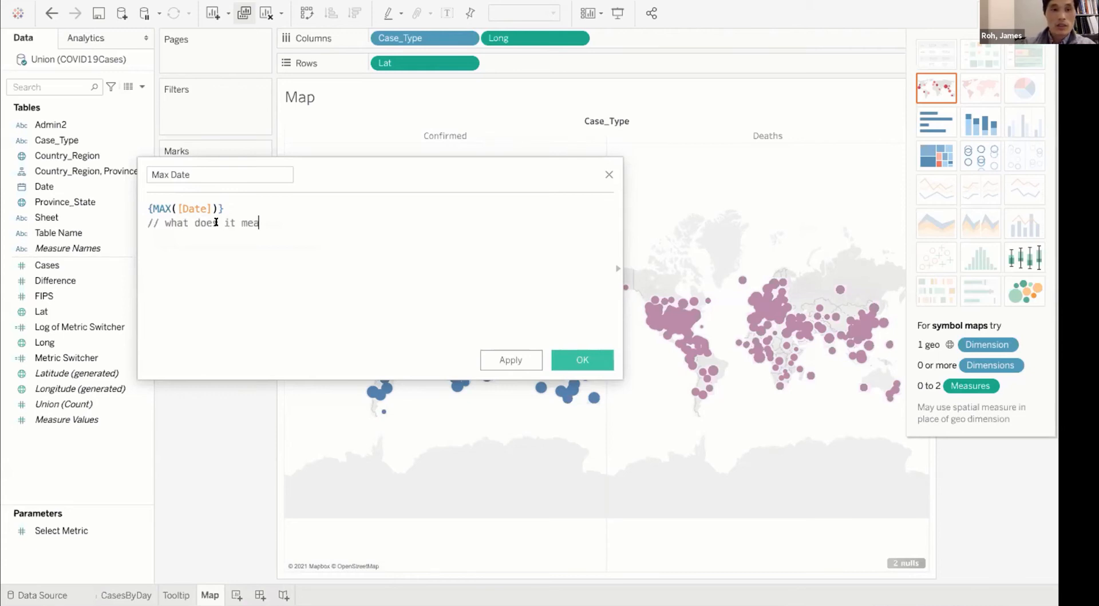
pyautogui.write('n by curly bracket?')
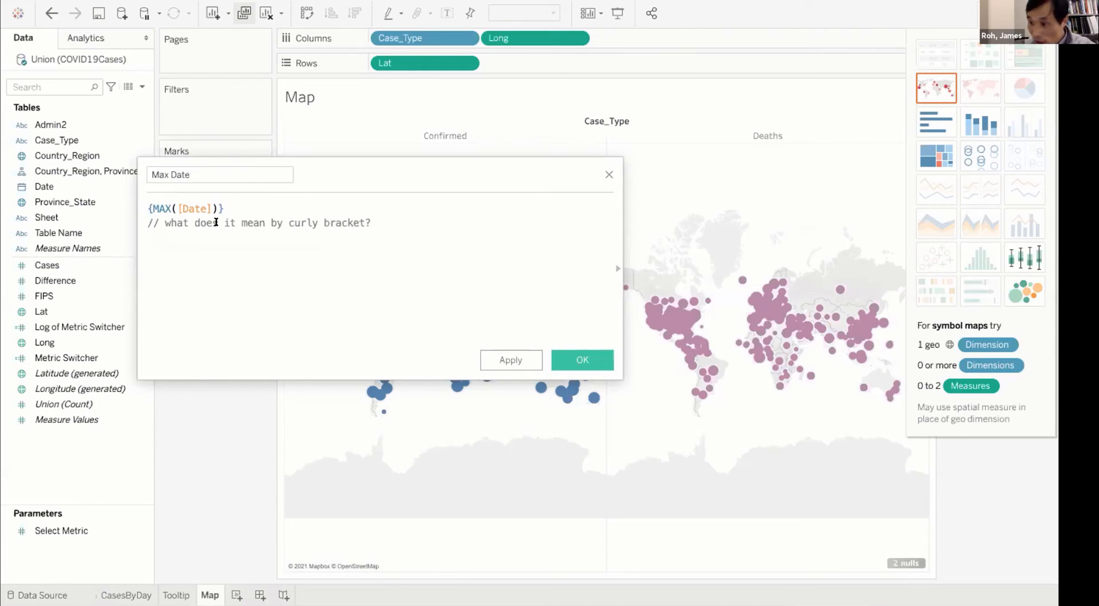
# Complete the comment with "It means that we include the level of whole table, to find the most recent data." and save the calculation
pyautogui.write(' It means')
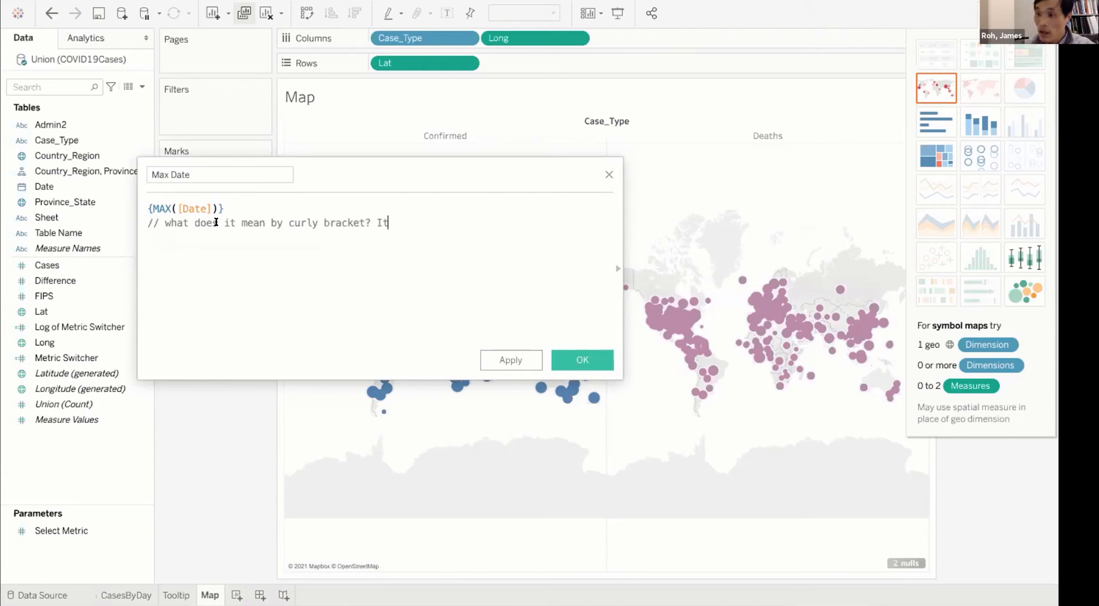
pyautogui.write(' that ')
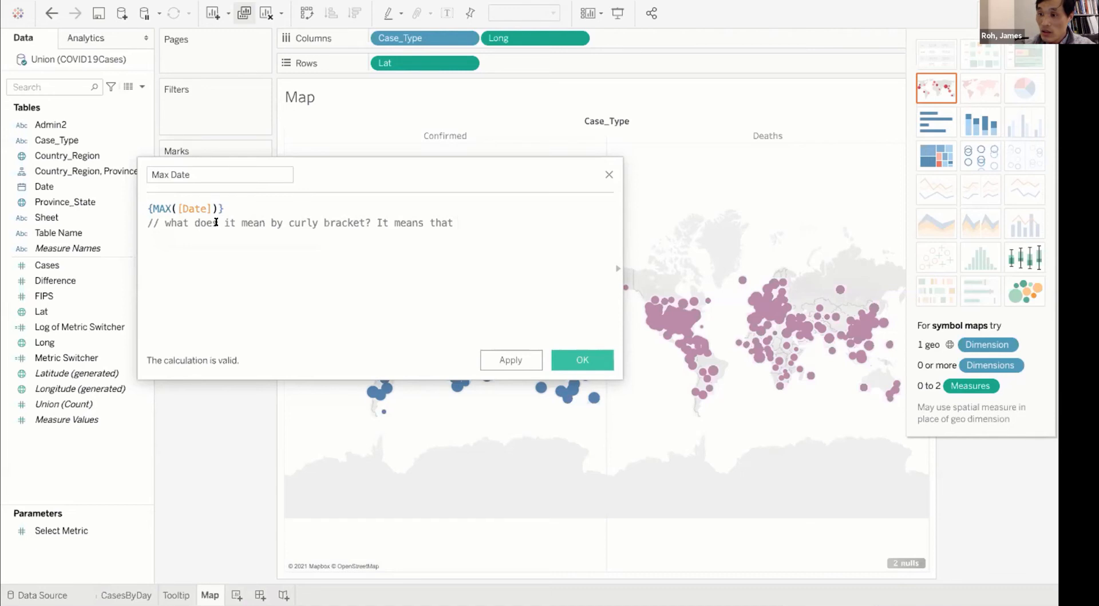
pyautogui.write('we includ')
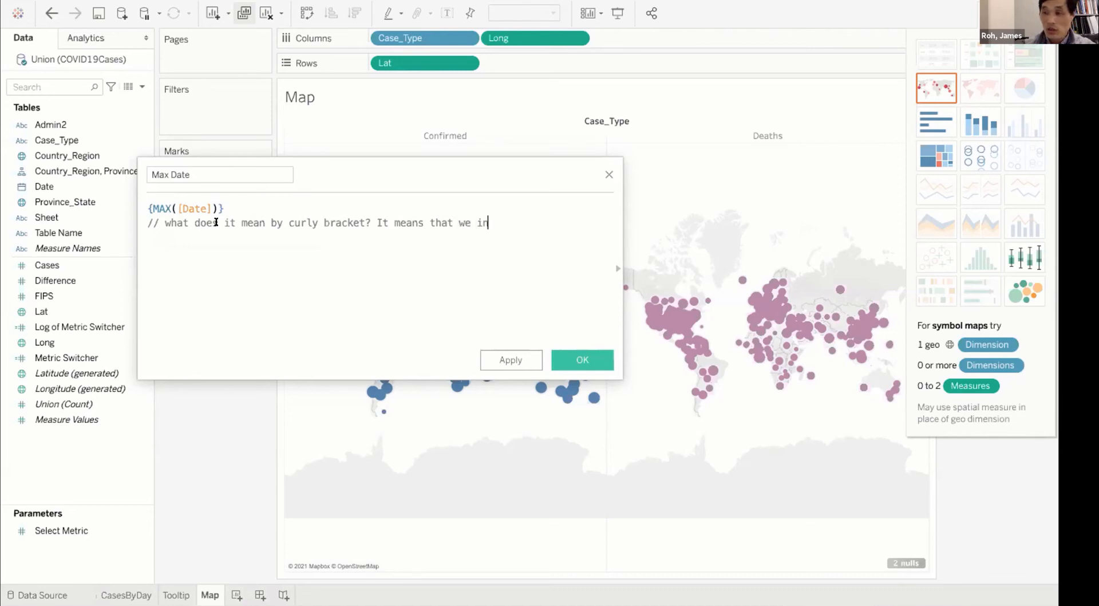
pyautogui.press('BackSpace')
pyautogui.press('BackSpace')
pyautogui.write('ude the level o')
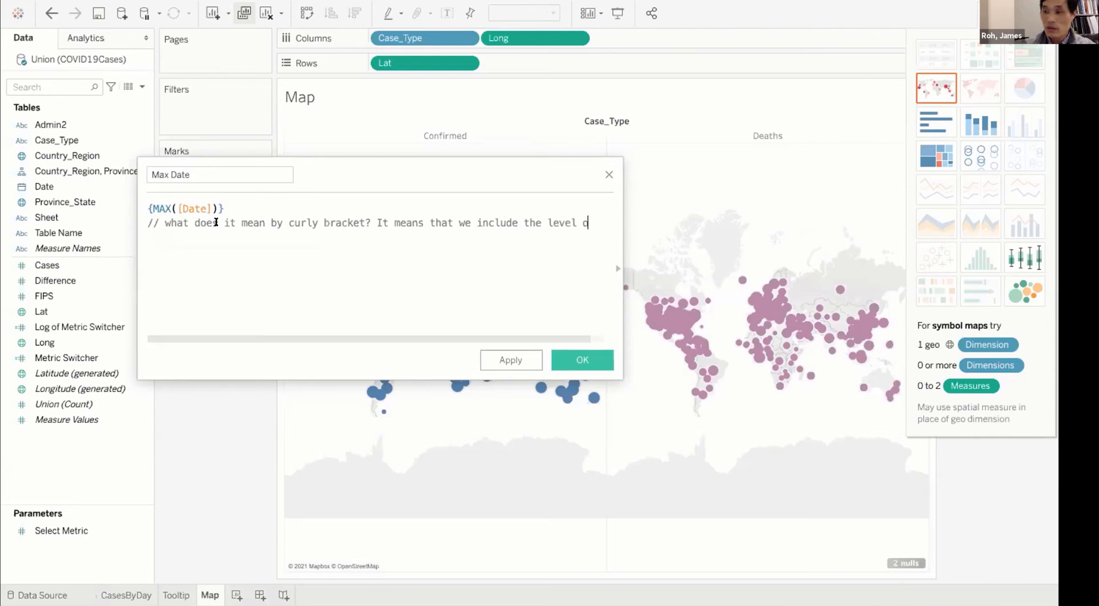
pyautogui.write('f whole ta')
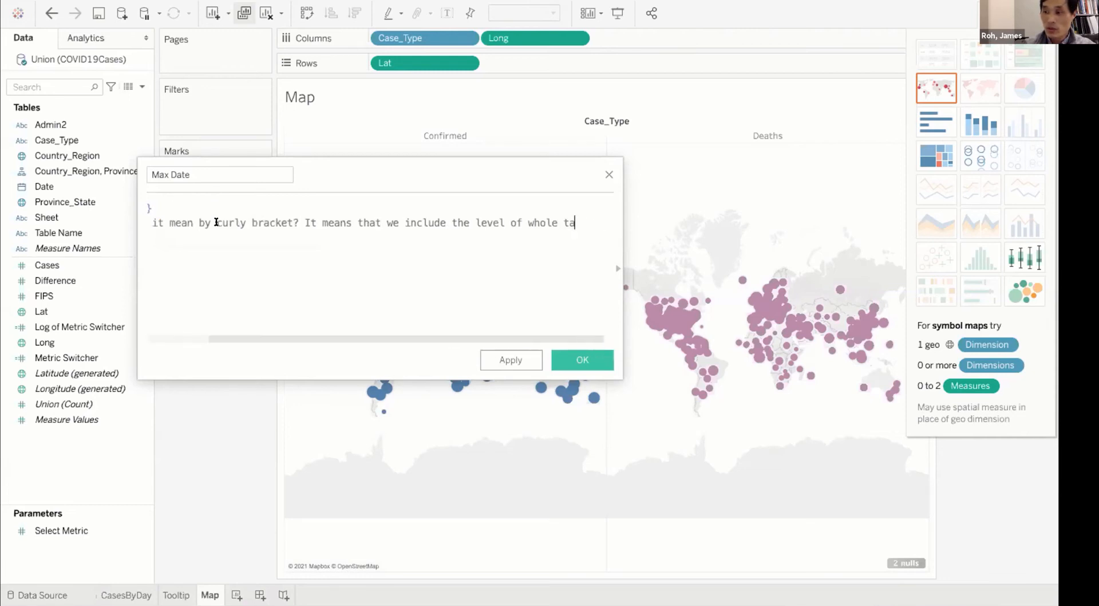
pyautogui.write('ble.')
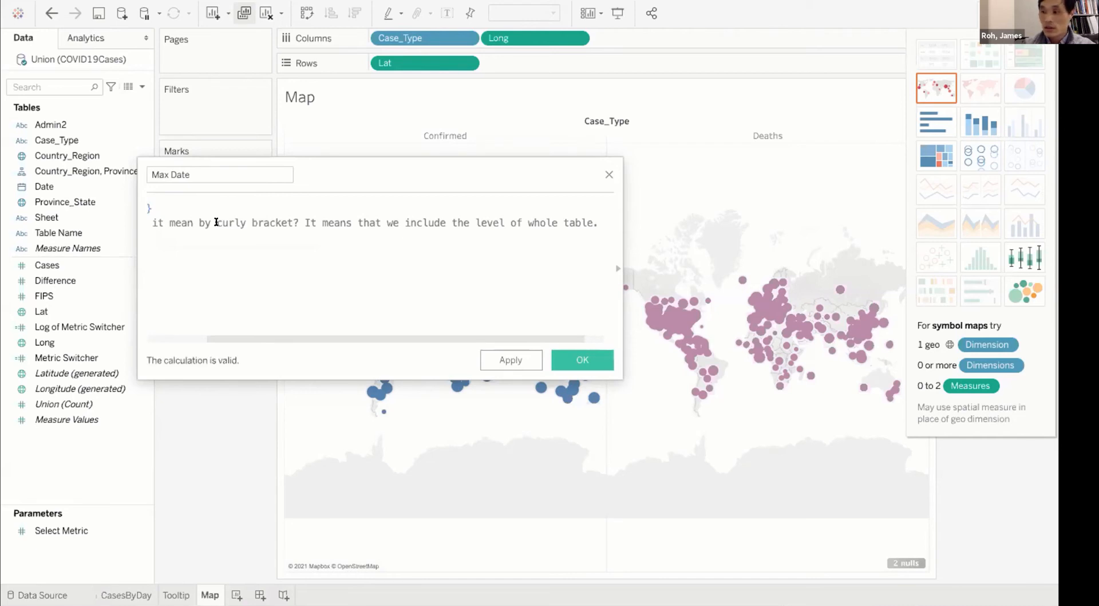
pyautogui.press('BackSpace')
pyautogui.write(', to find ')
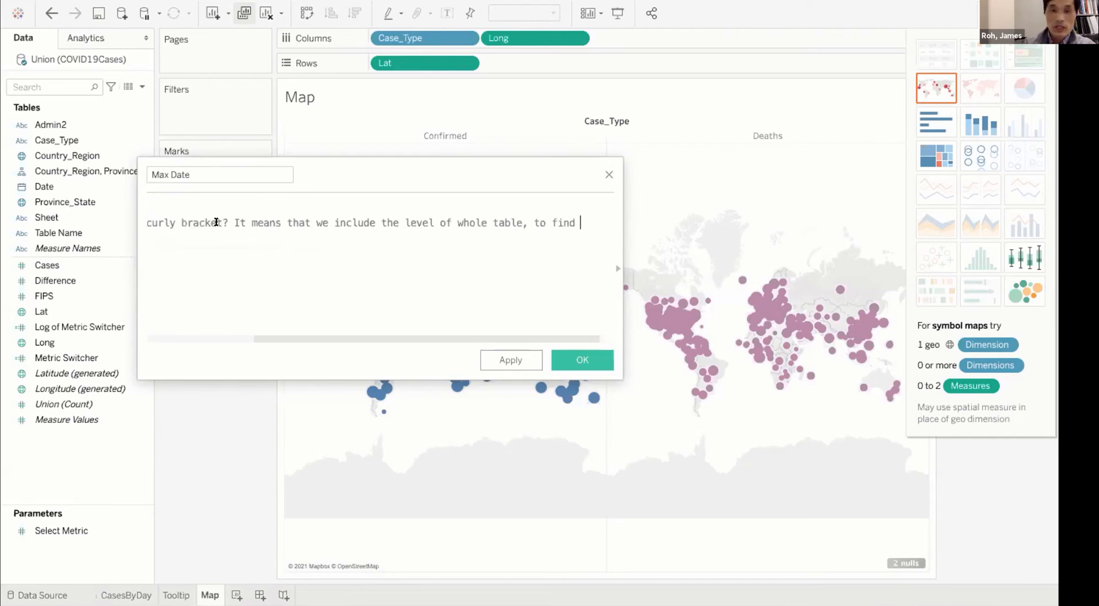
pyautogui.write('the most recent')
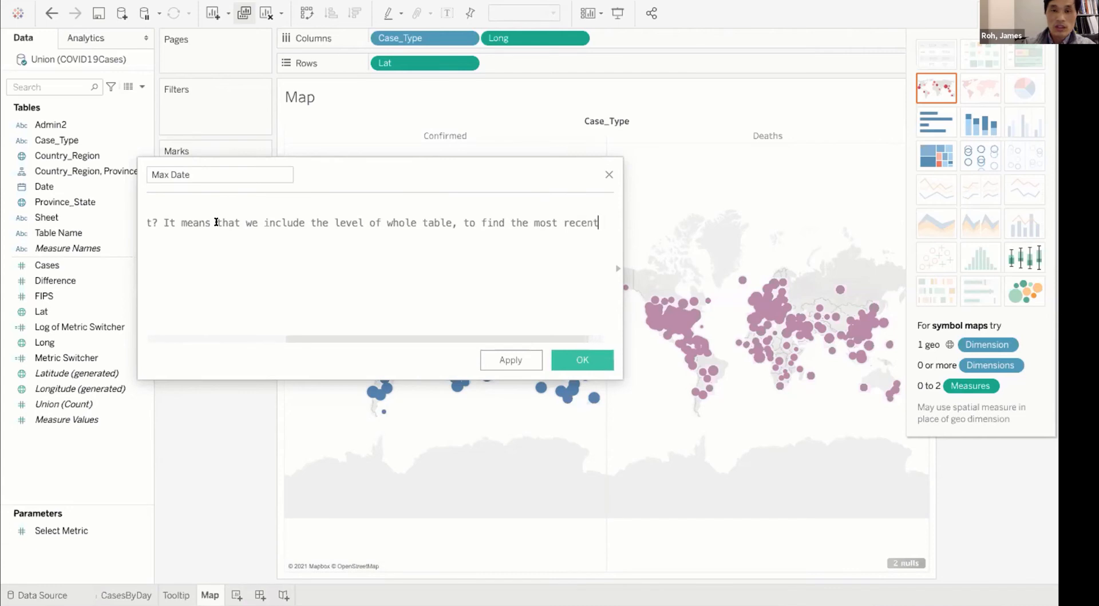
pyautogui.write(' data.')
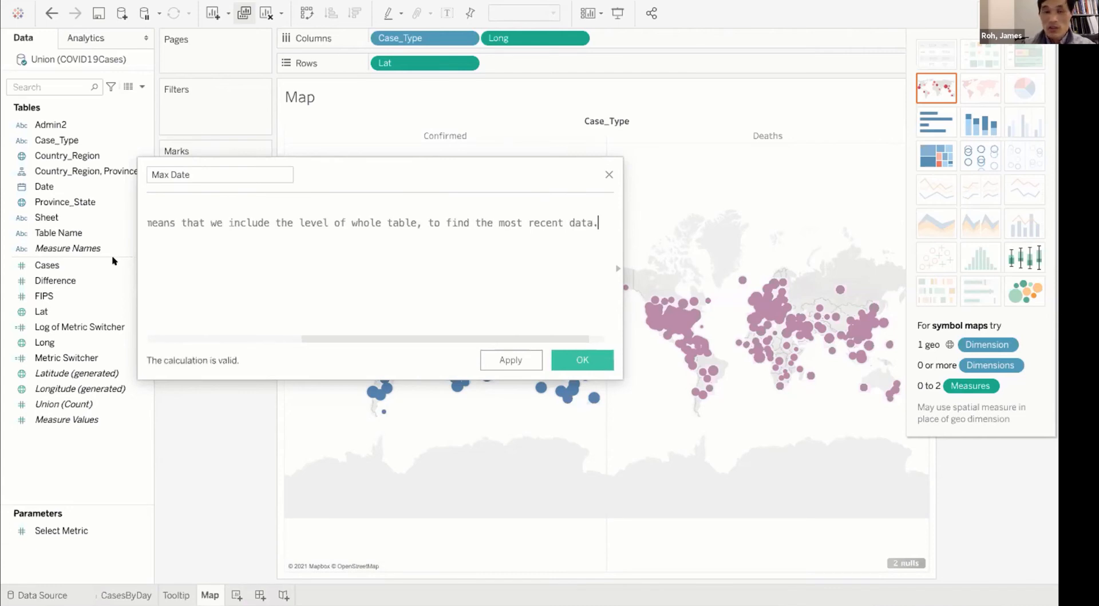
pyautogui.moveTo(304, 336); pyautogui.dragTo(136, 330)
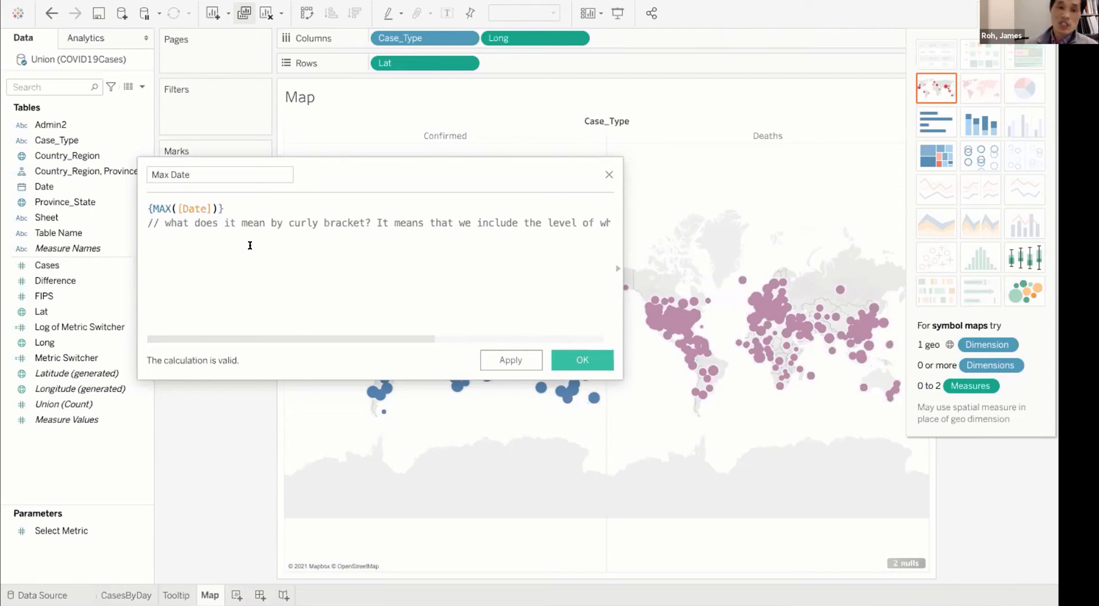
pyautogui.click(592, 363)
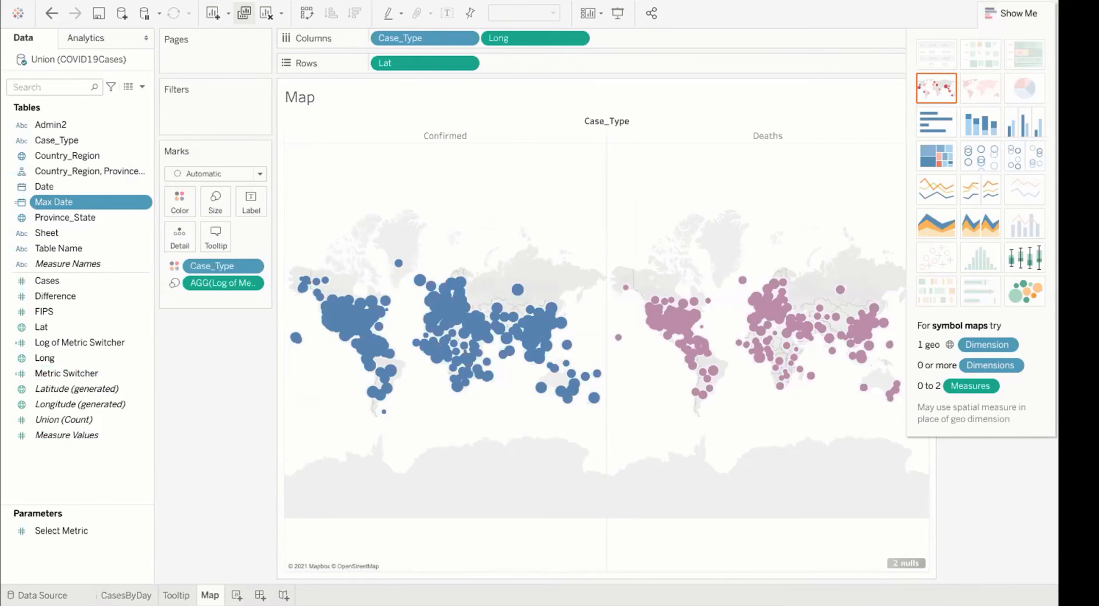
# Start another calculated field and name it "Date is Max"
pyautogui.rightClick(310, 186)
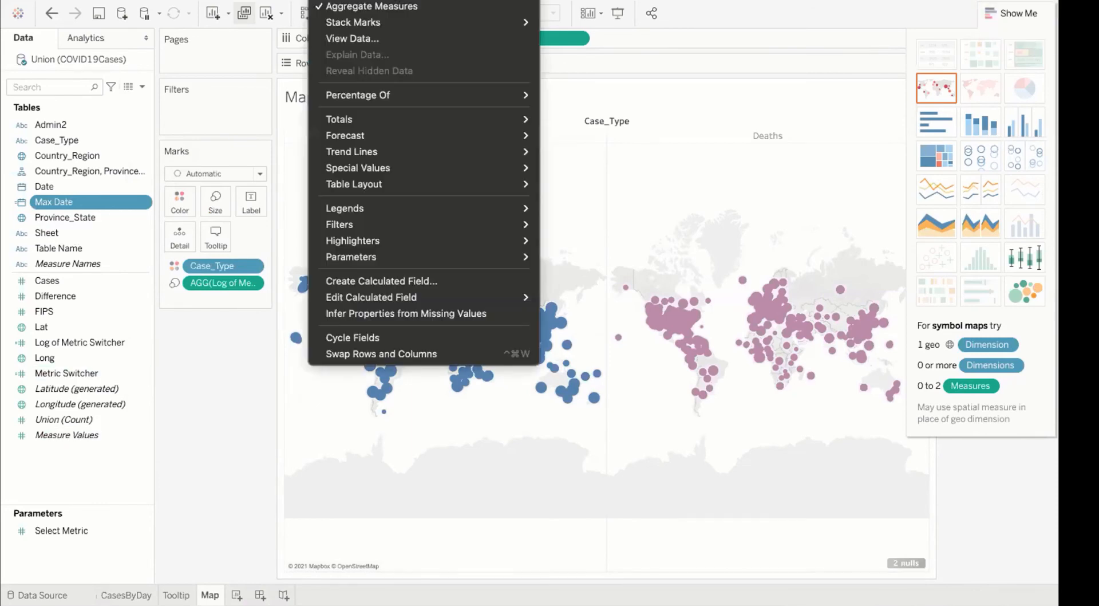
pyautogui.click(369, 280)
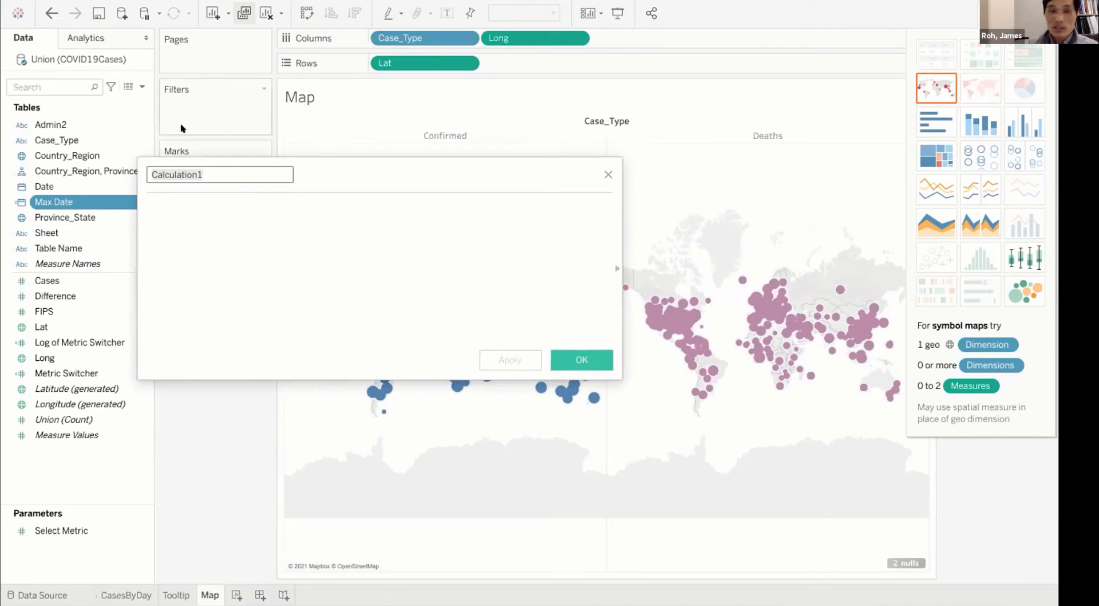
pyautogui.write('Dat')
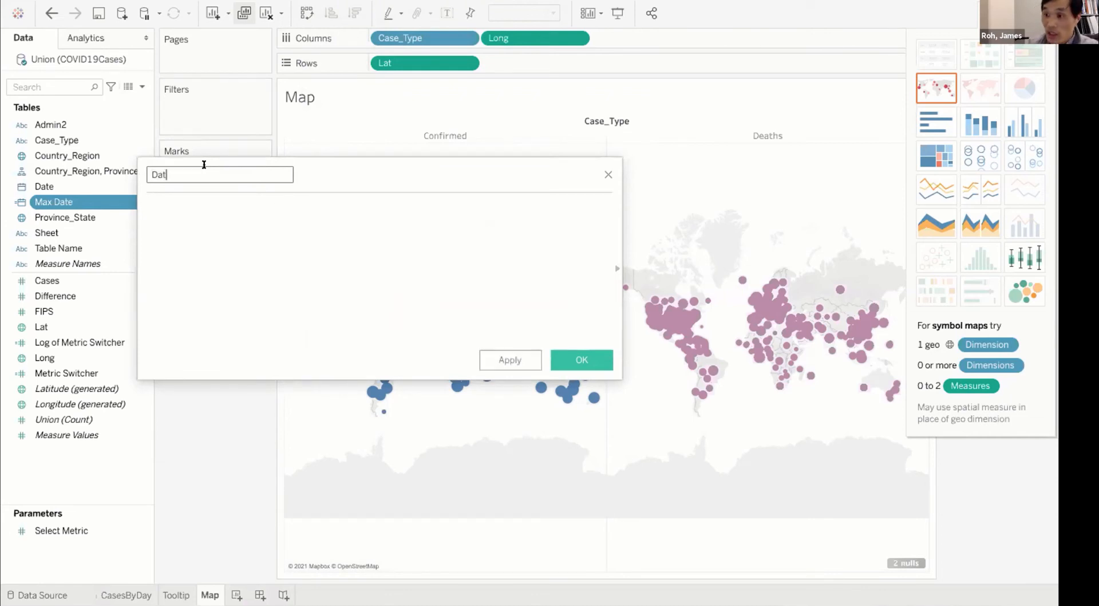
pyautogui.write(' is M')
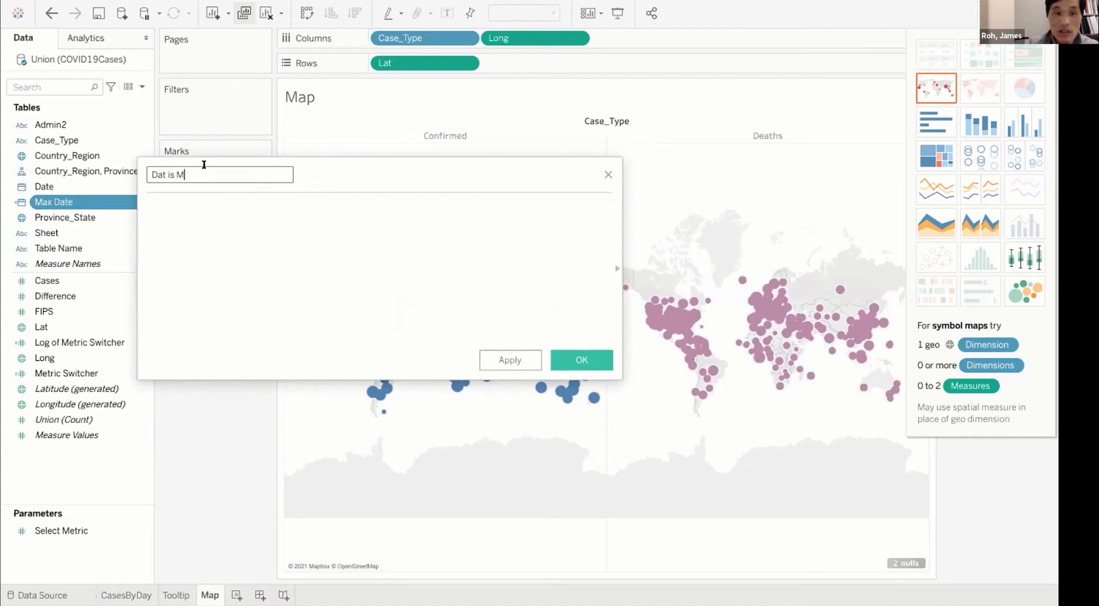
pyautogui.press('BackSpace')
pyautogui.press('BackSpace')
pyautogui.press('BackSpace')
pyautogui.write('is Max')
pyautogui.click(190, 239)
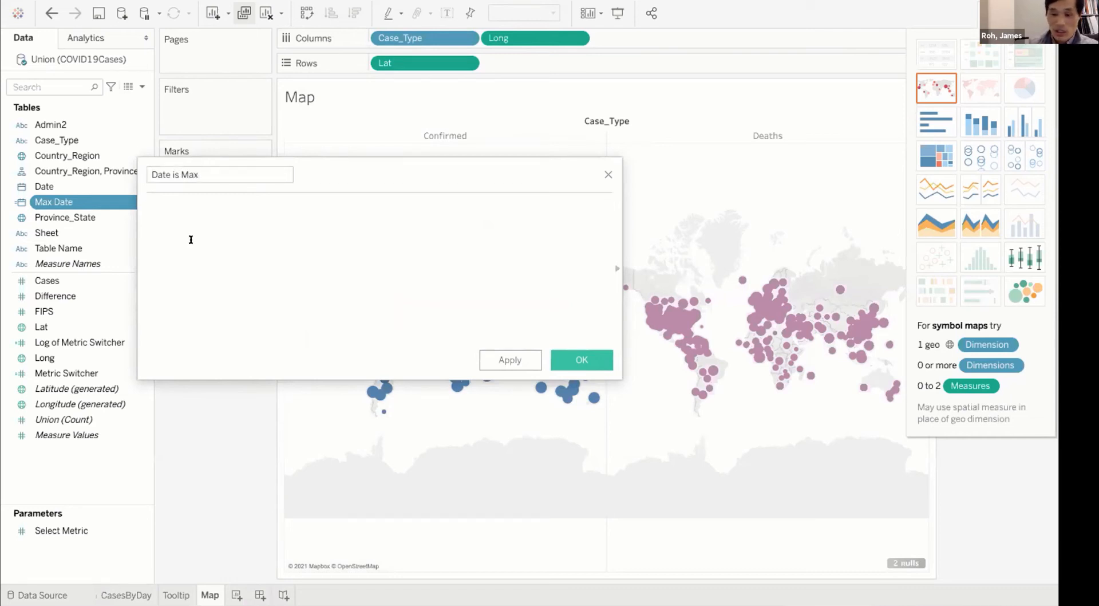
# Enter the formula [Max Date] = [Date] for the Date is Max calculation and save it
pyautogui.write('[')
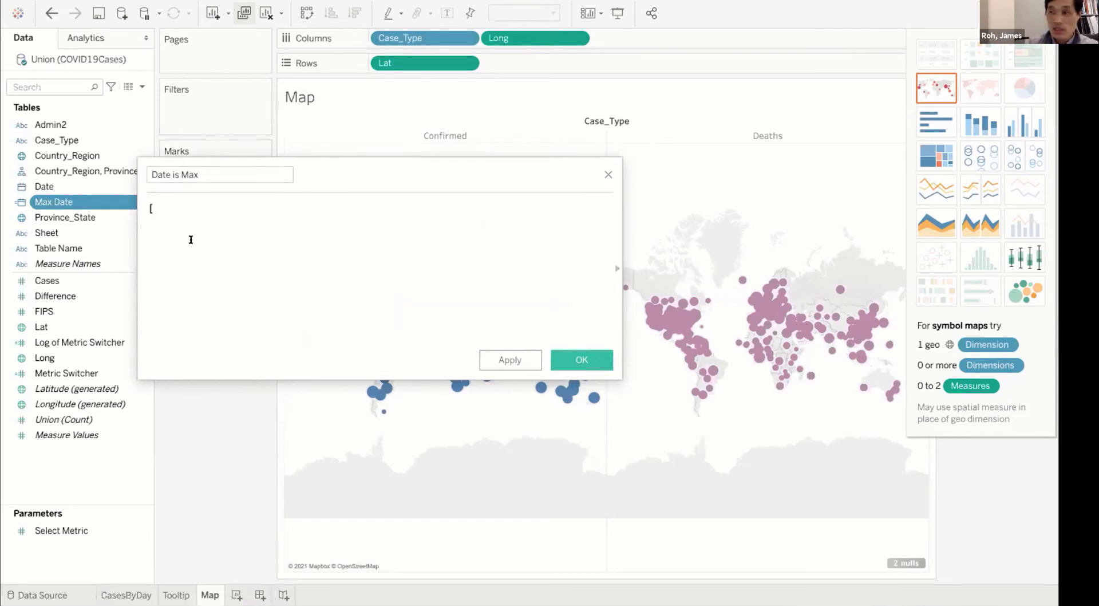
pyautogui.write('Max Da')
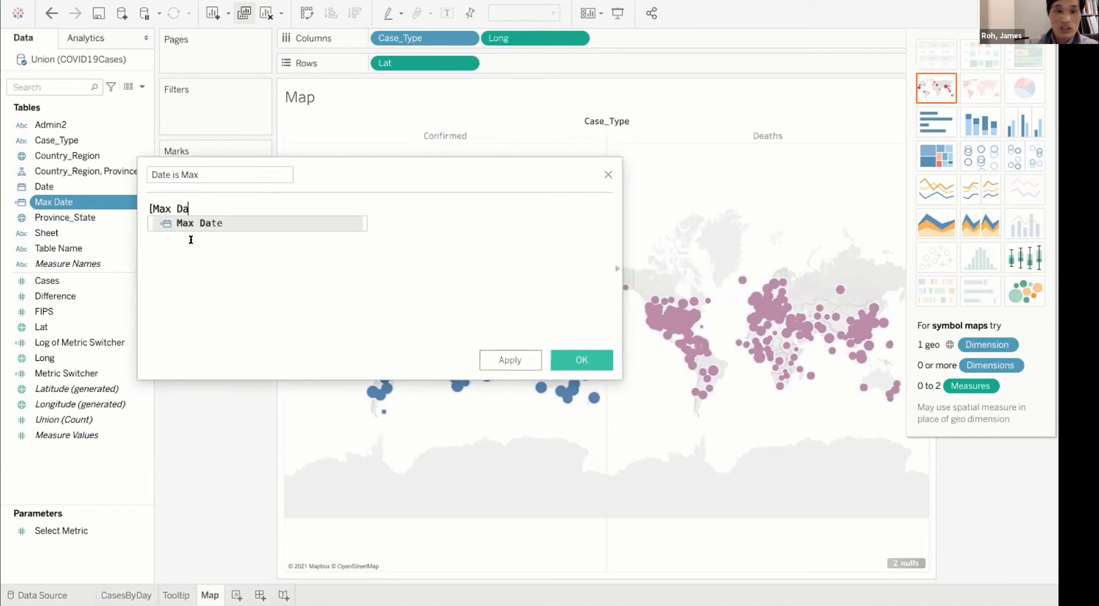
pyautogui.doubleClick(194, 222)
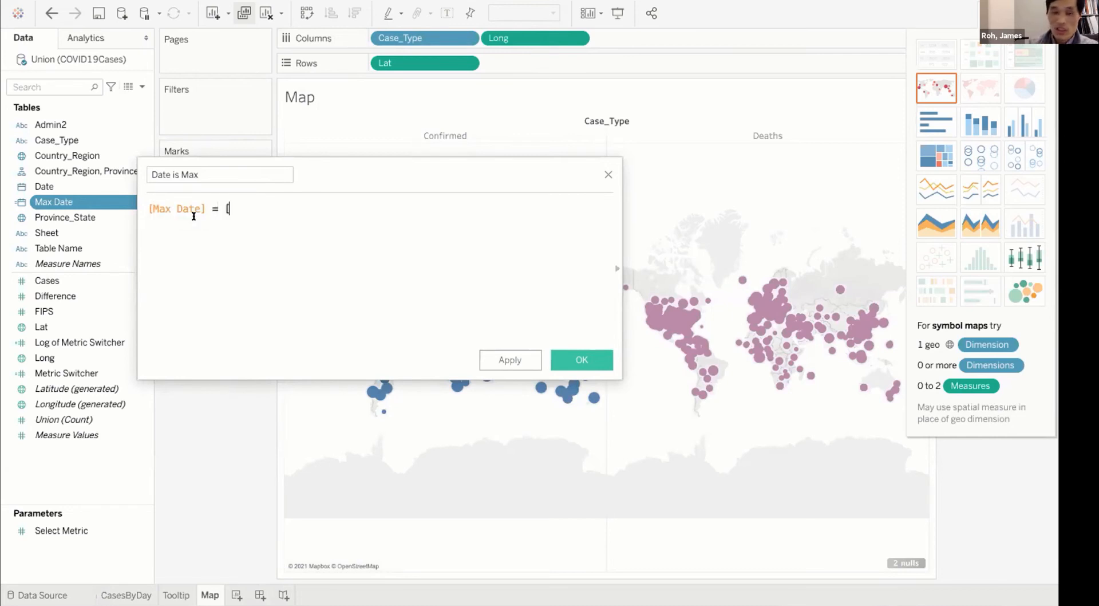
pyautogui.write('= [Dat')
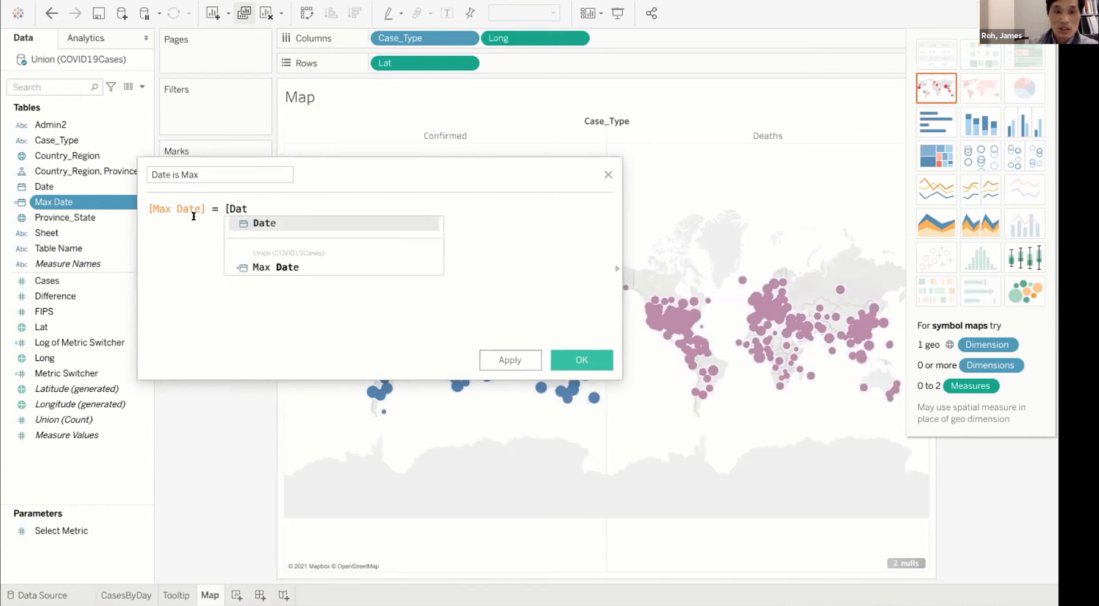
pyautogui.write('e')
pyautogui.press('Return')
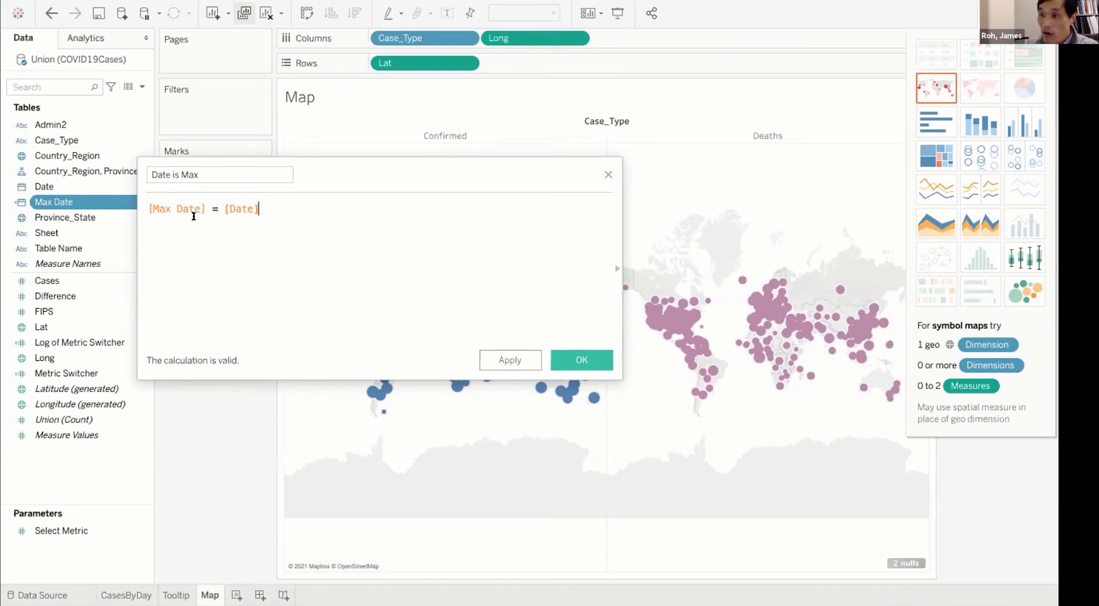
pyautogui.press('Return')
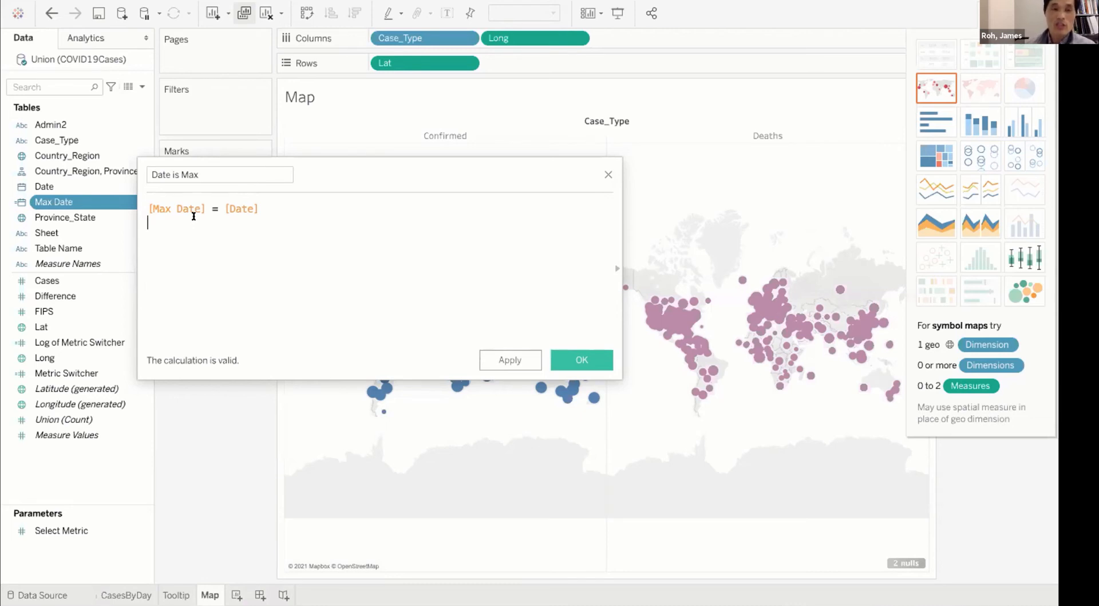
pyautogui.moveTo(211, 207); pyautogui.dragTo(221, 207)
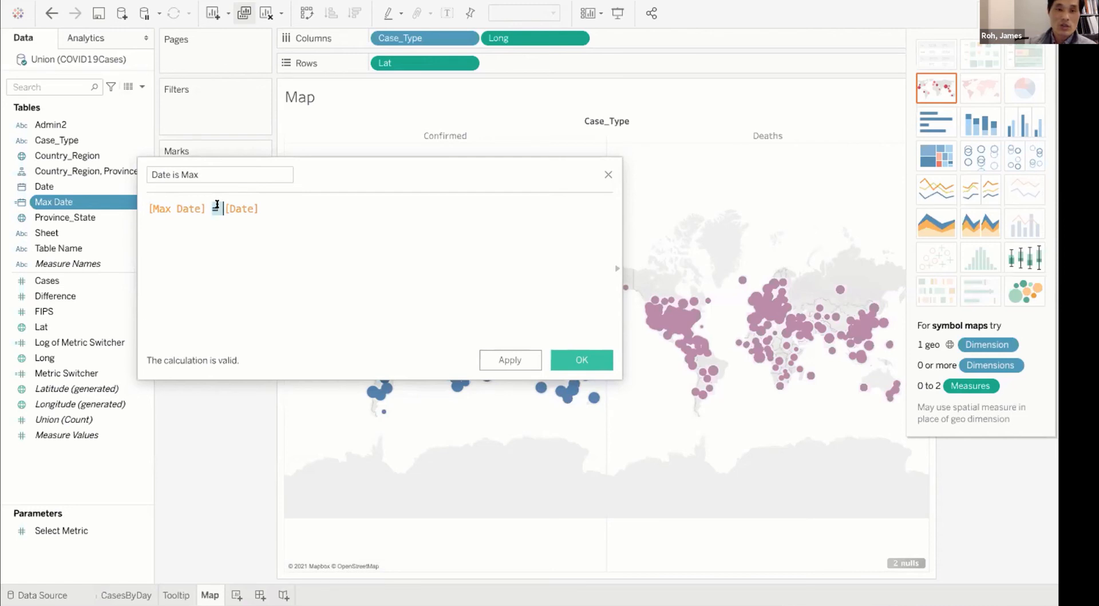
pyautogui.click(309, 283)
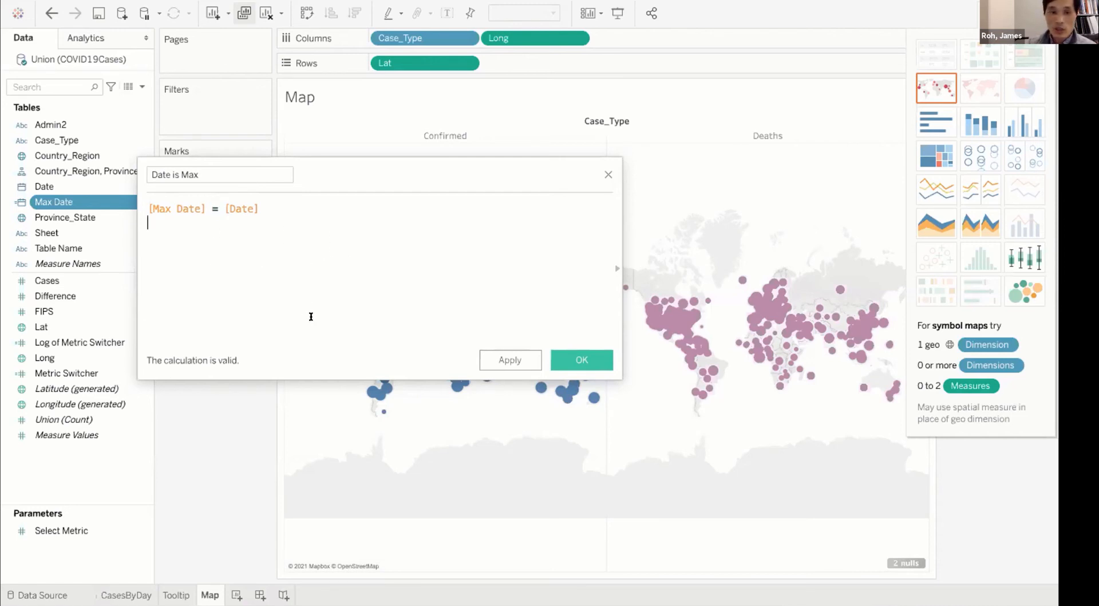
pyautogui.click(584, 357)
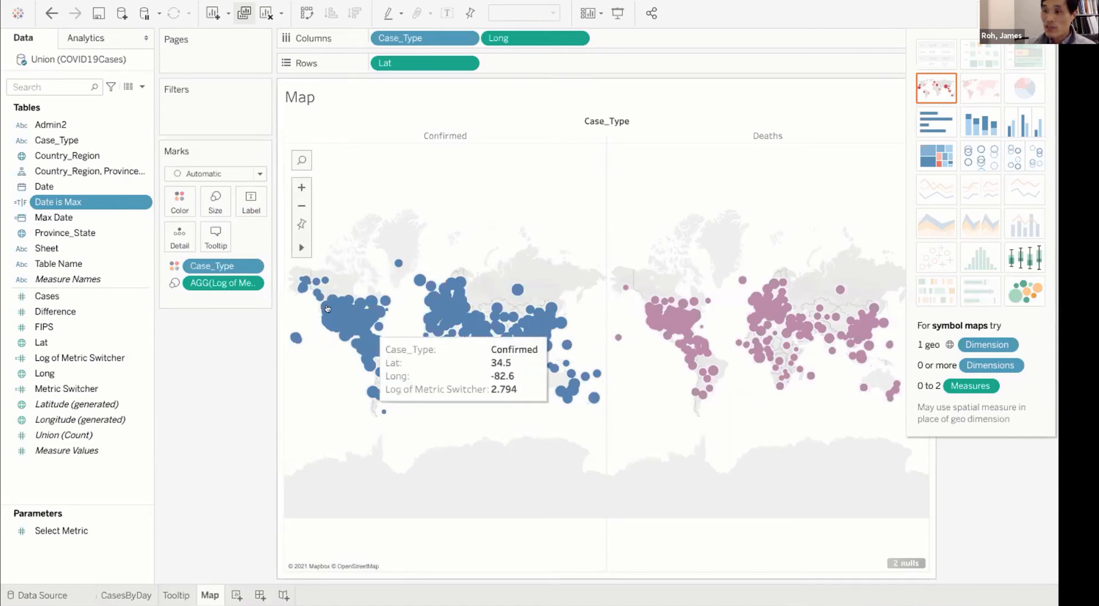
# Filter the map by the Date is Max field, keeping only True
pyautogui.moveTo(77, 202); pyautogui.dragTo(202, 113)
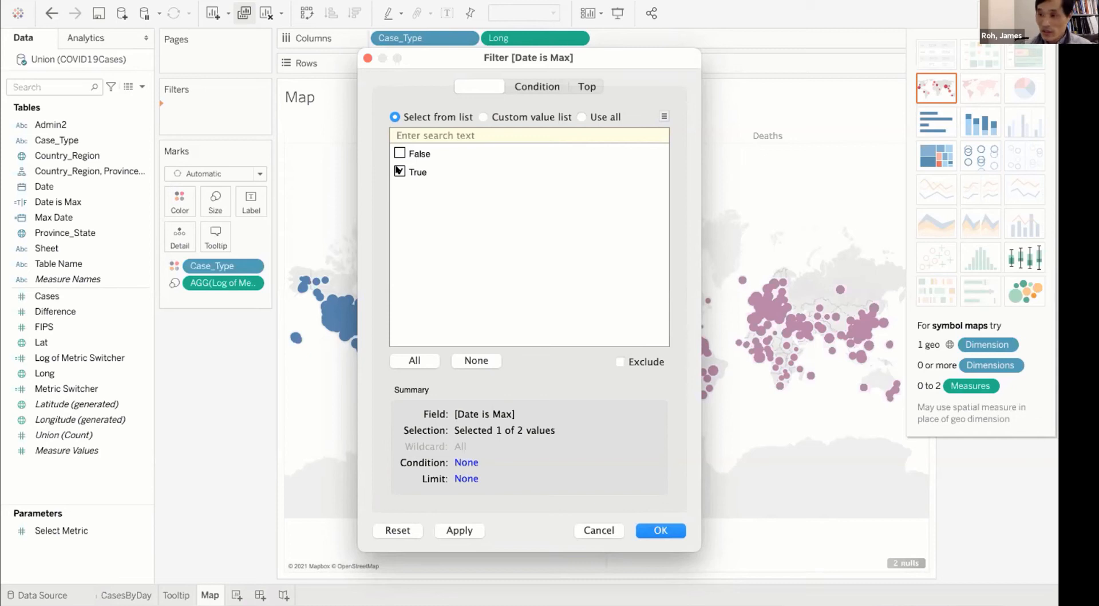
pyautogui.click(644, 531)
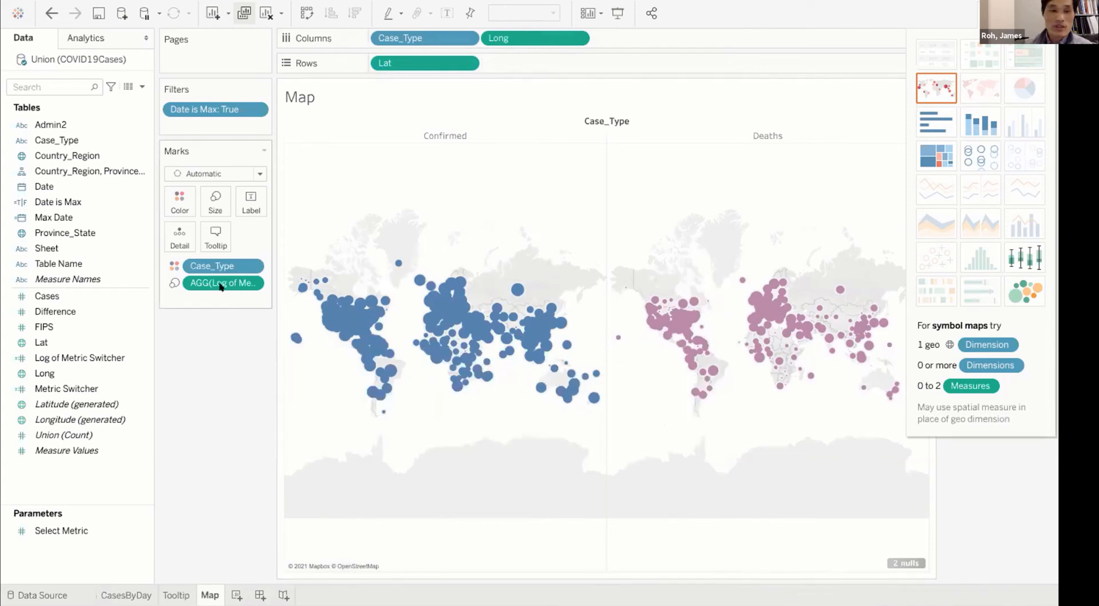
# Filter the map by the sum of Metric Switcher, keeping values of at least 1
pyautogui.moveTo(76, 388); pyautogui.dragTo(209, 121)
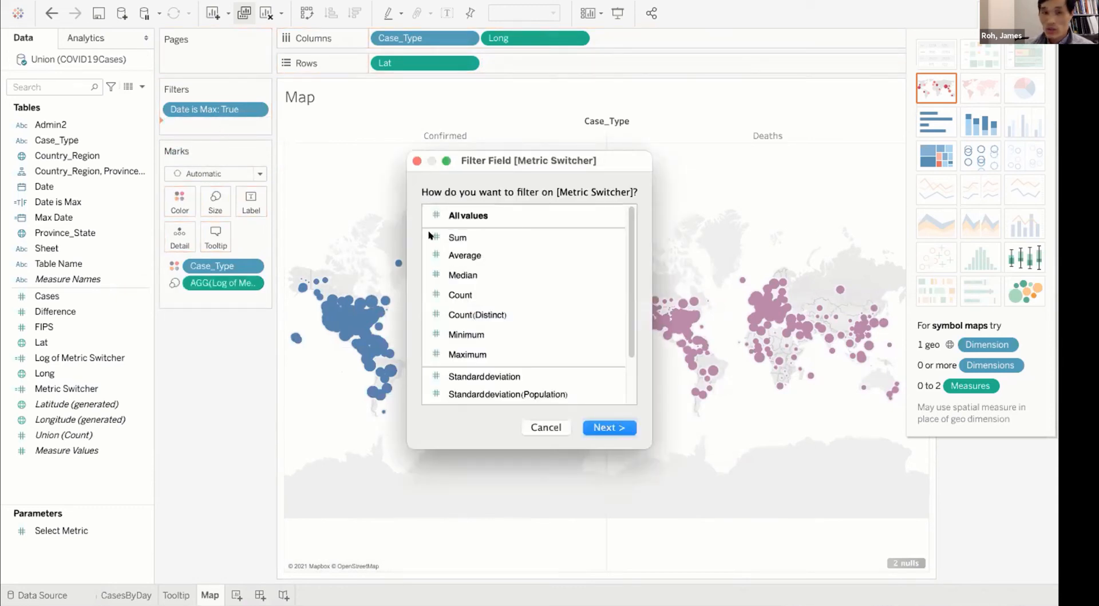
pyautogui.click(462, 237)
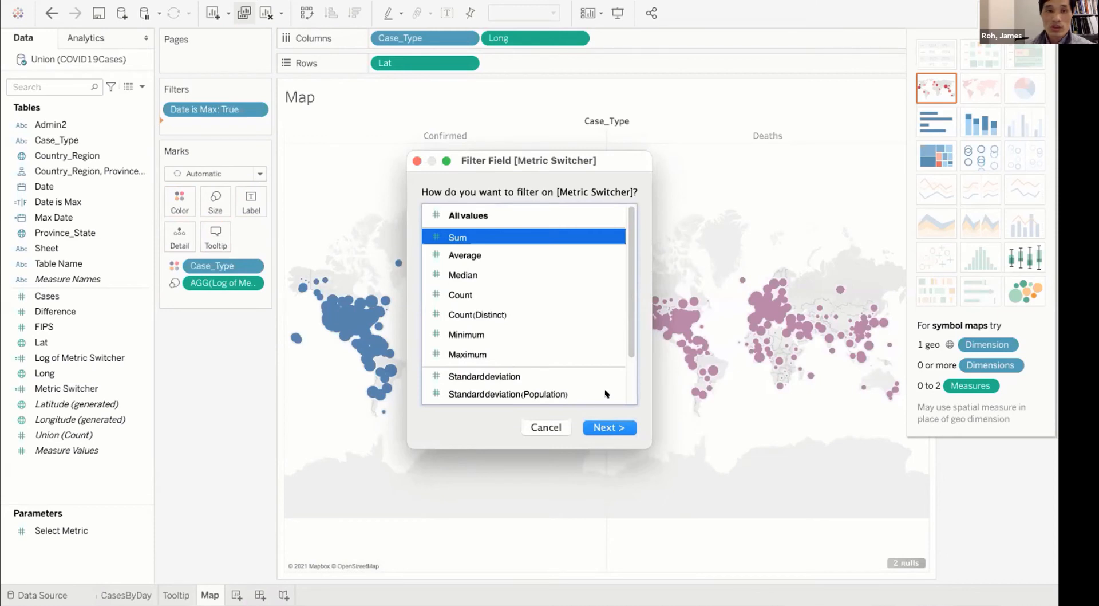
pyautogui.click(596, 426)
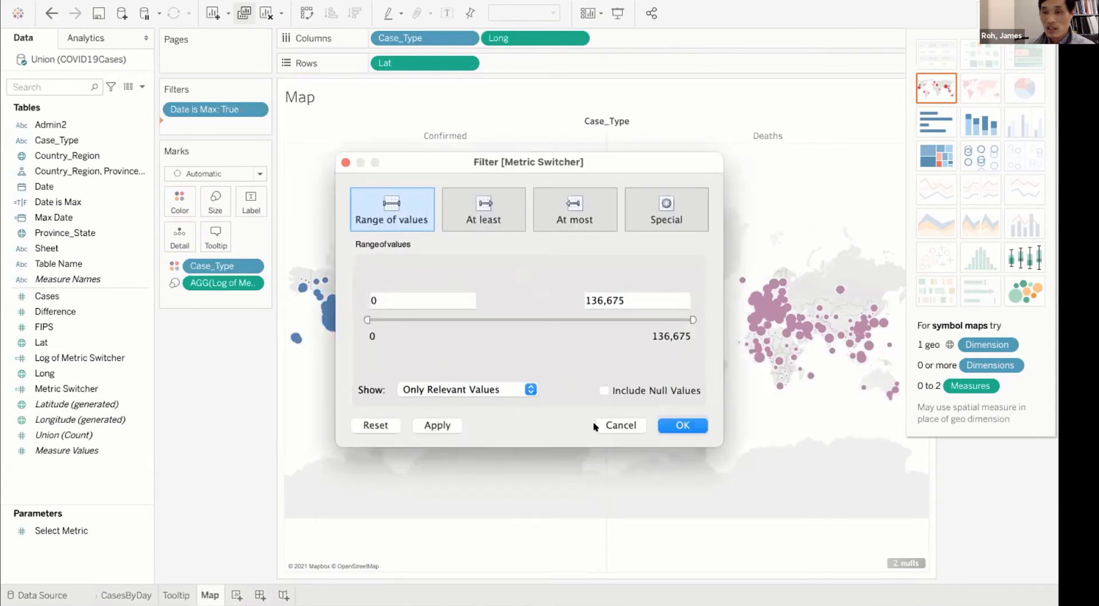
pyautogui.click(484, 216)
pyautogui.click(394, 293)
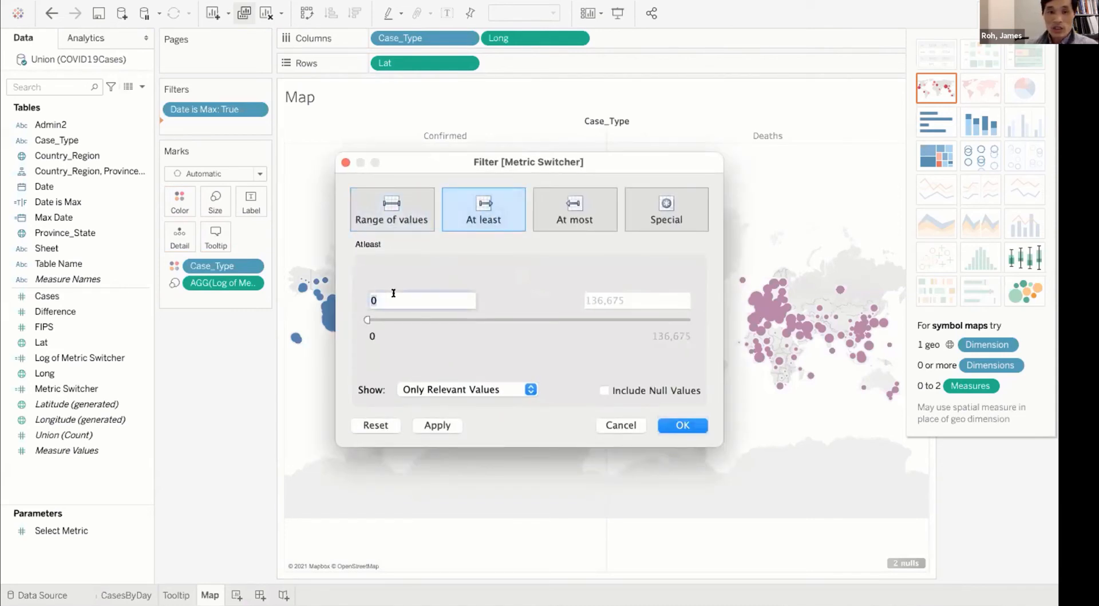
pyautogui.write('1')
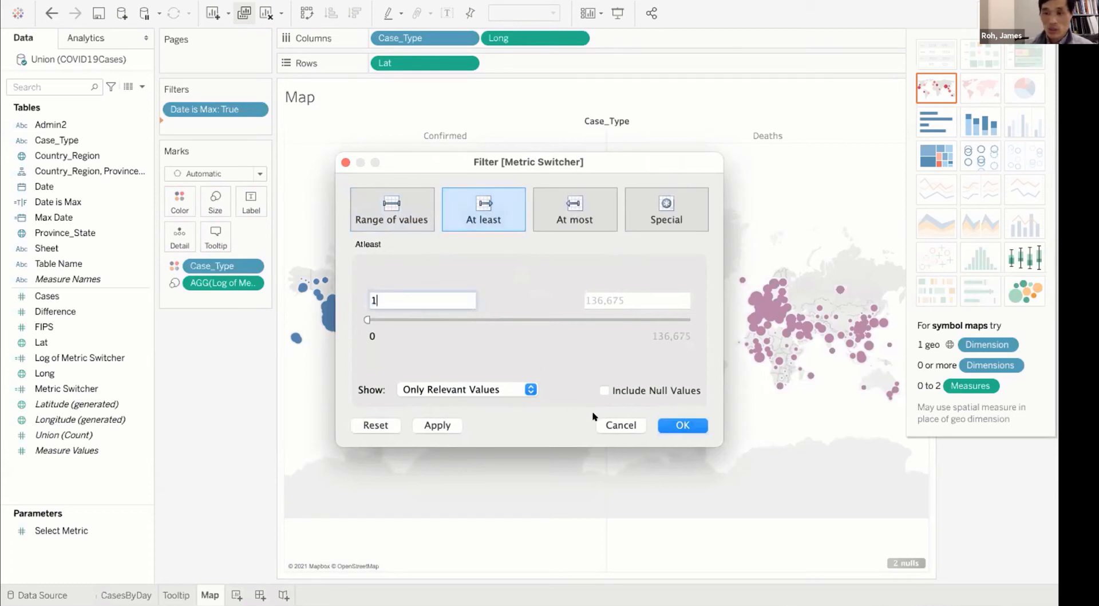
pyautogui.click(681, 425)
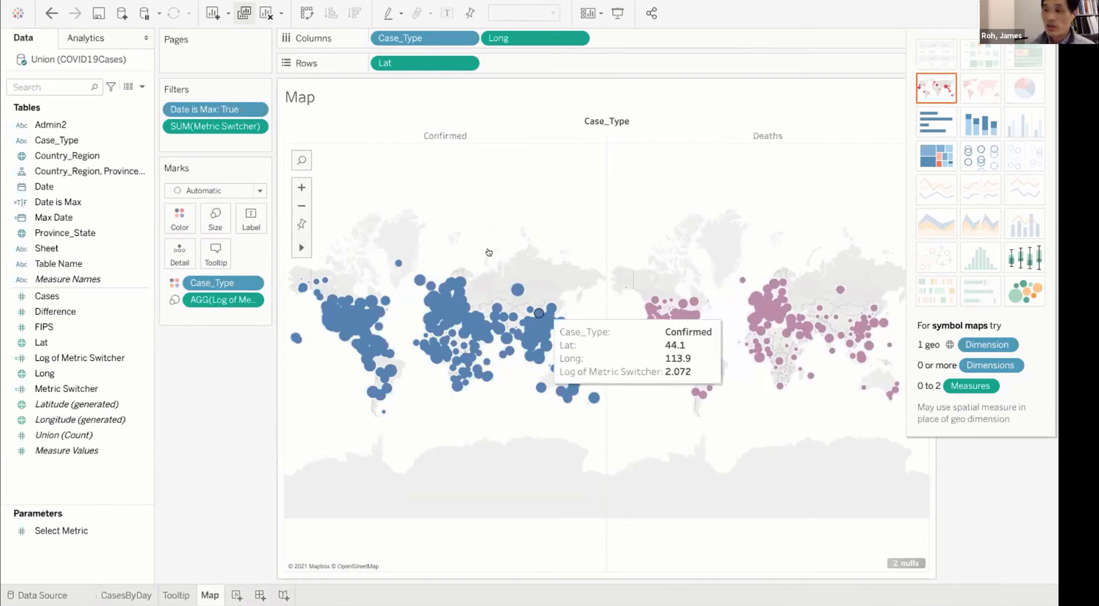
# Set the map marks to 51% opacity with a white border and a white halo
pyautogui.click(178, 207)
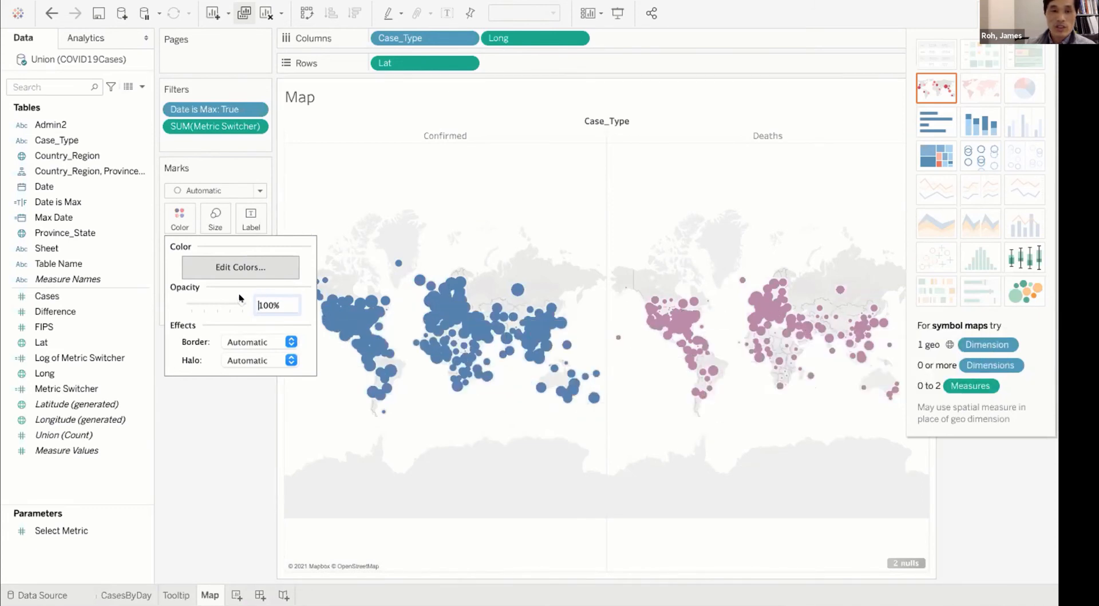
pyautogui.moveTo(240, 297); pyautogui.dragTo(208, 297)
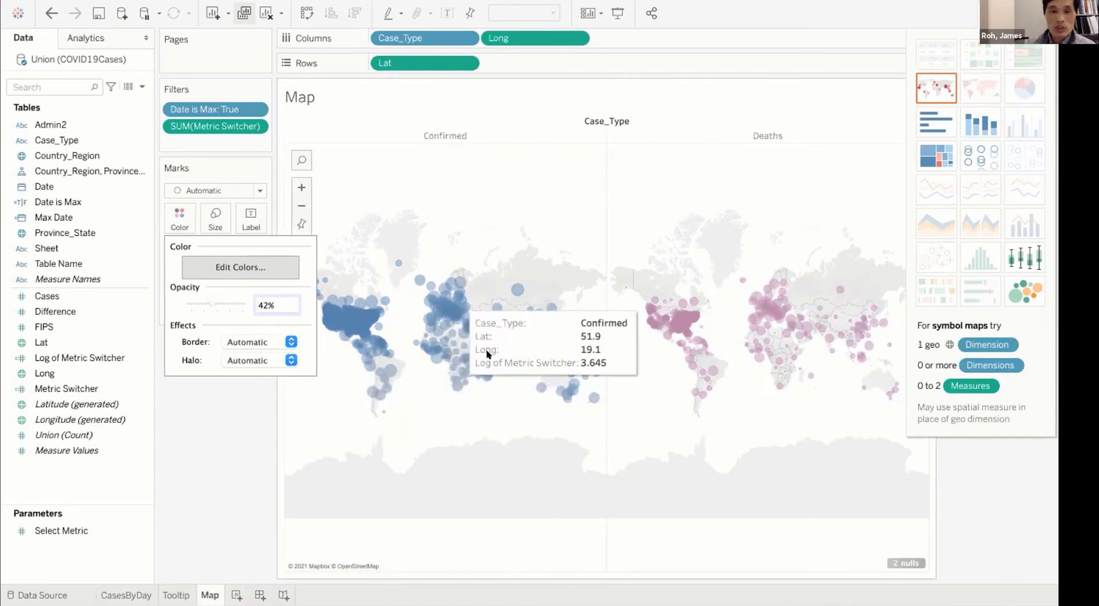
pyautogui.click(260, 342)
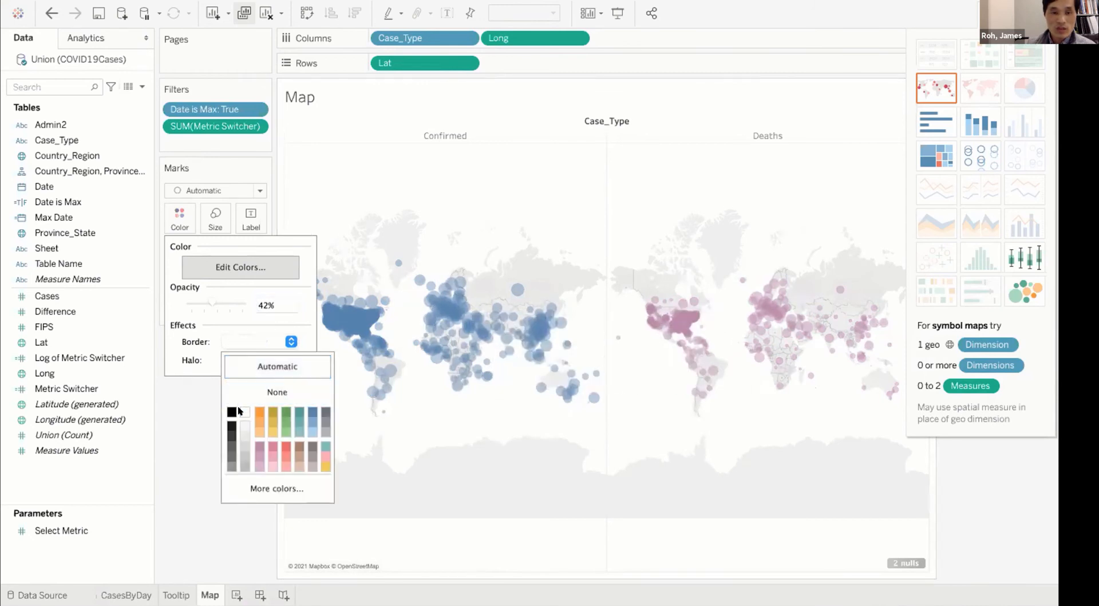
pyautogui.click(243, 360)
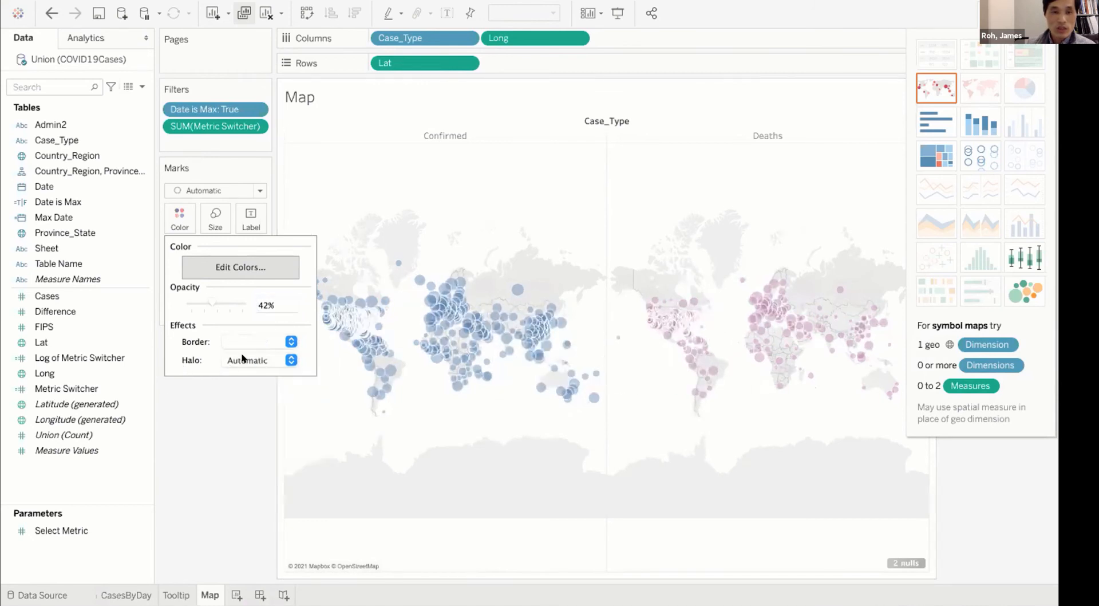
pyautogui.click(242, 359)
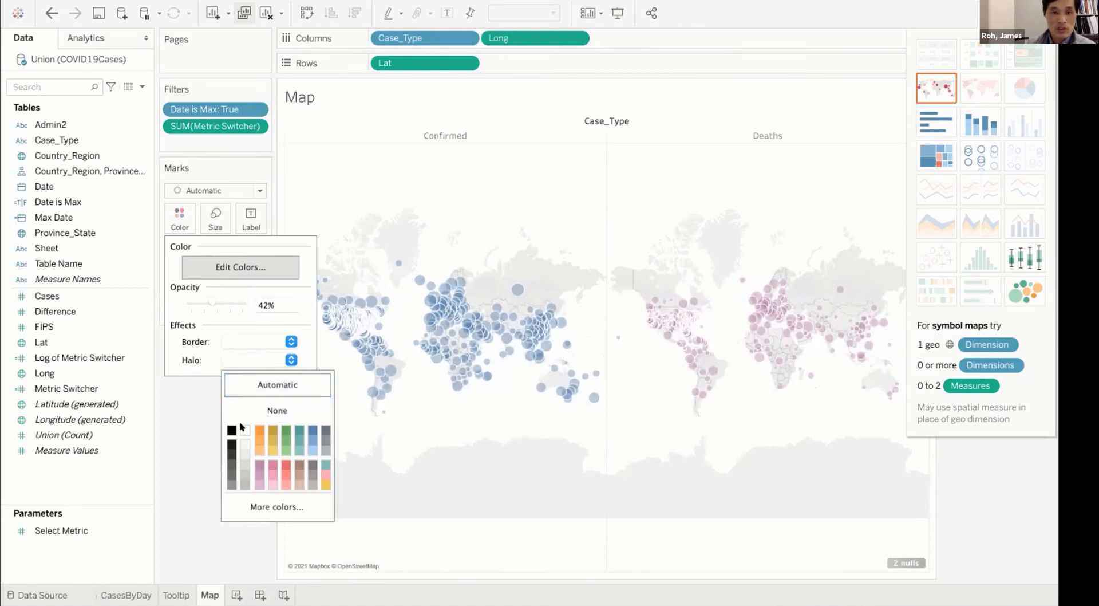
pyautogui.click(207, 296)
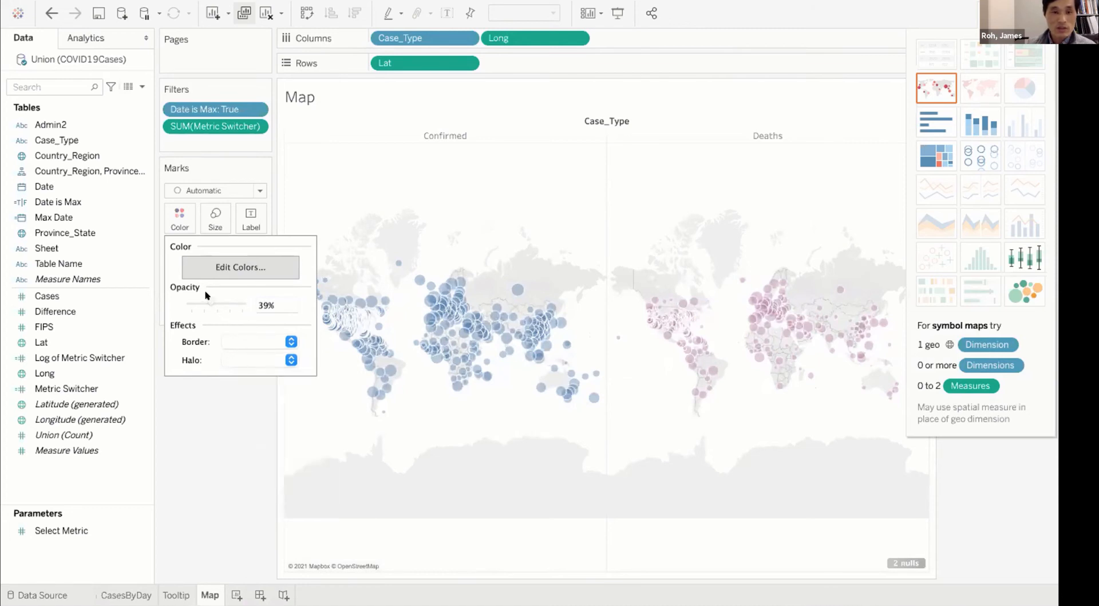
pyautogui.moveTo(206, 292); pyautogui.dragTo(215, 295)
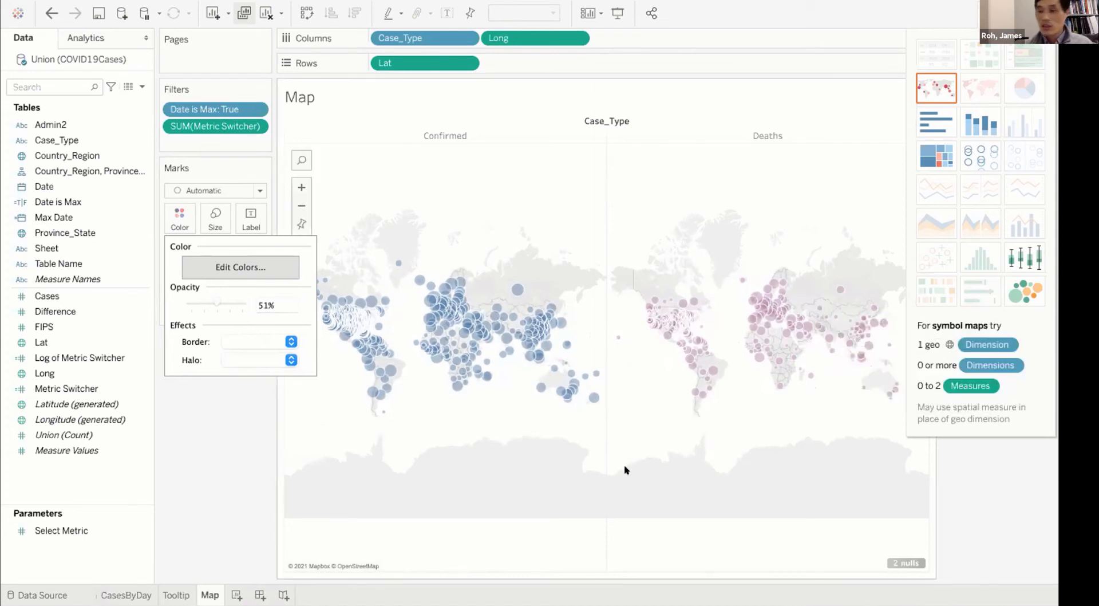
pyautogui.click(191, 427)
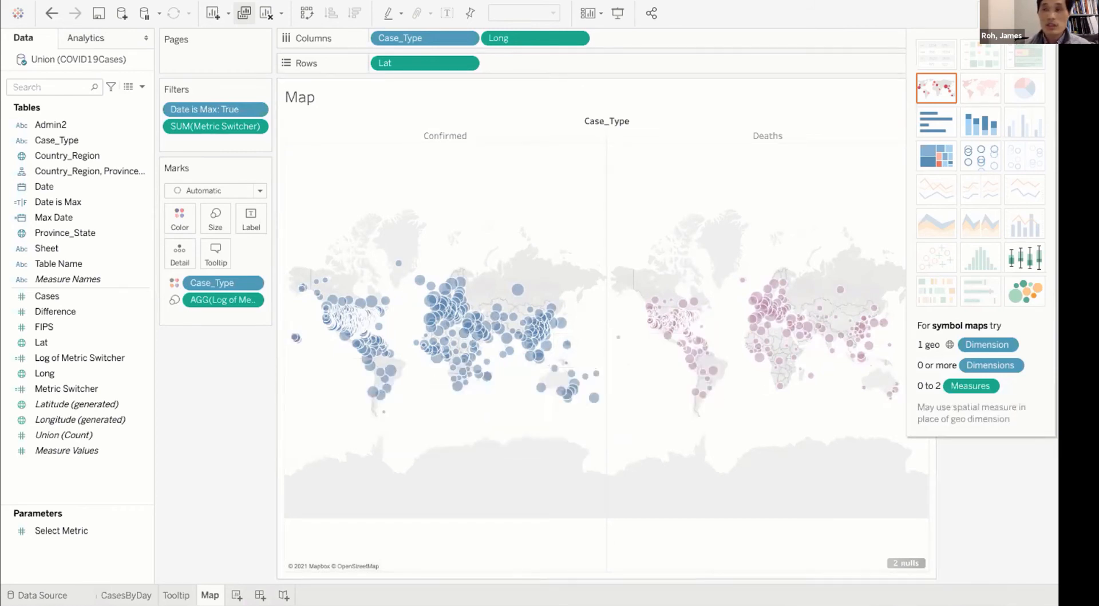
# Start a new calculated field and name it "Location Detail"
pyautogui.click(333, 1)
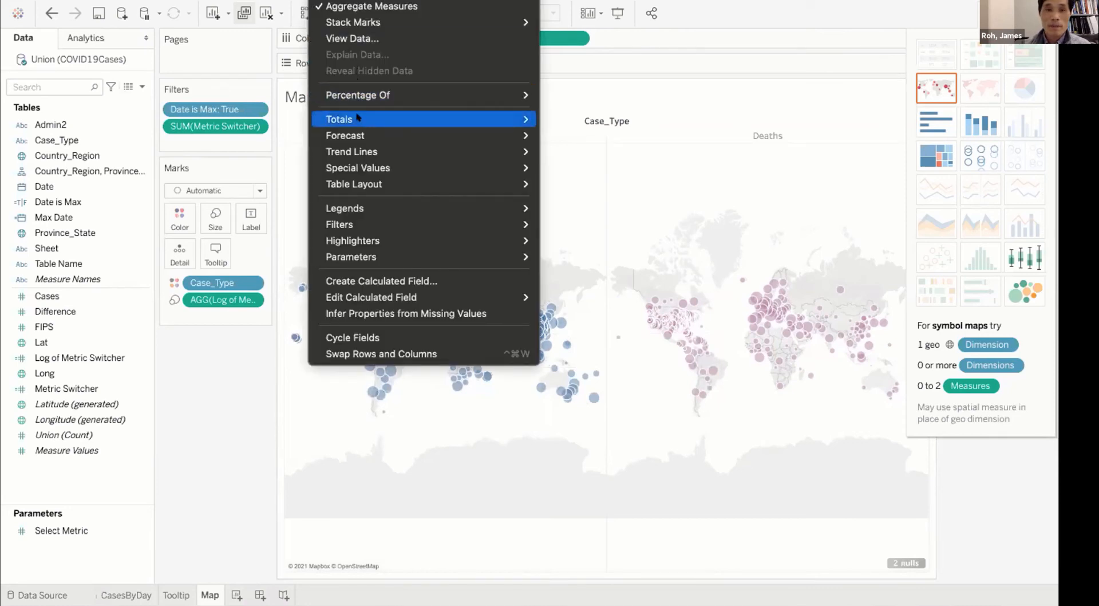
pyautogui.click(356, 281)
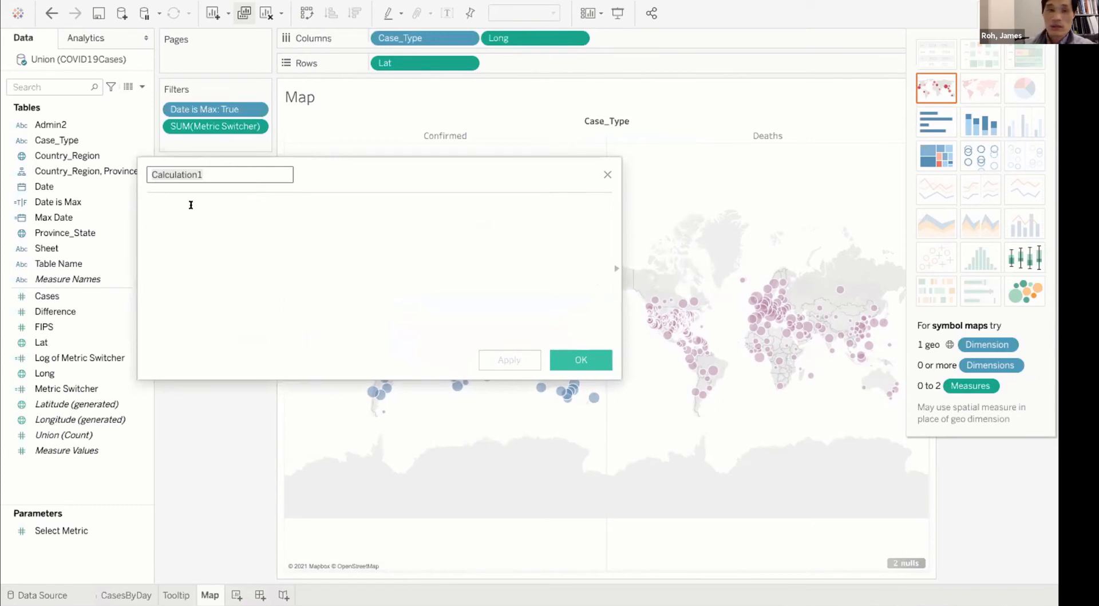
pyautogui.tripleClick(206, 180)
pyautogui.write('Locat')
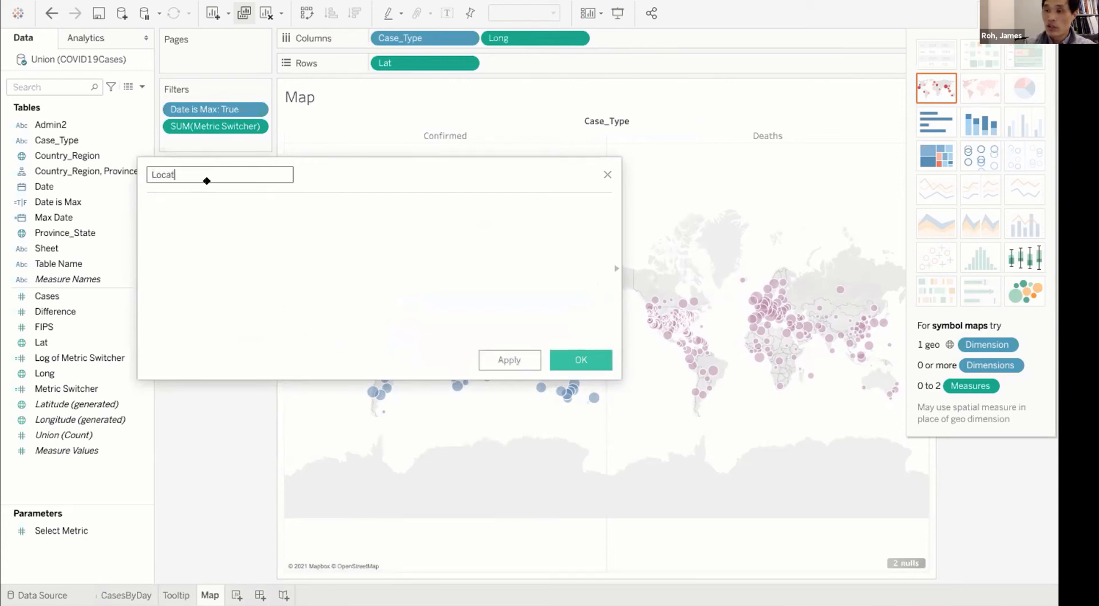
pyautogui.write('ion Deta')
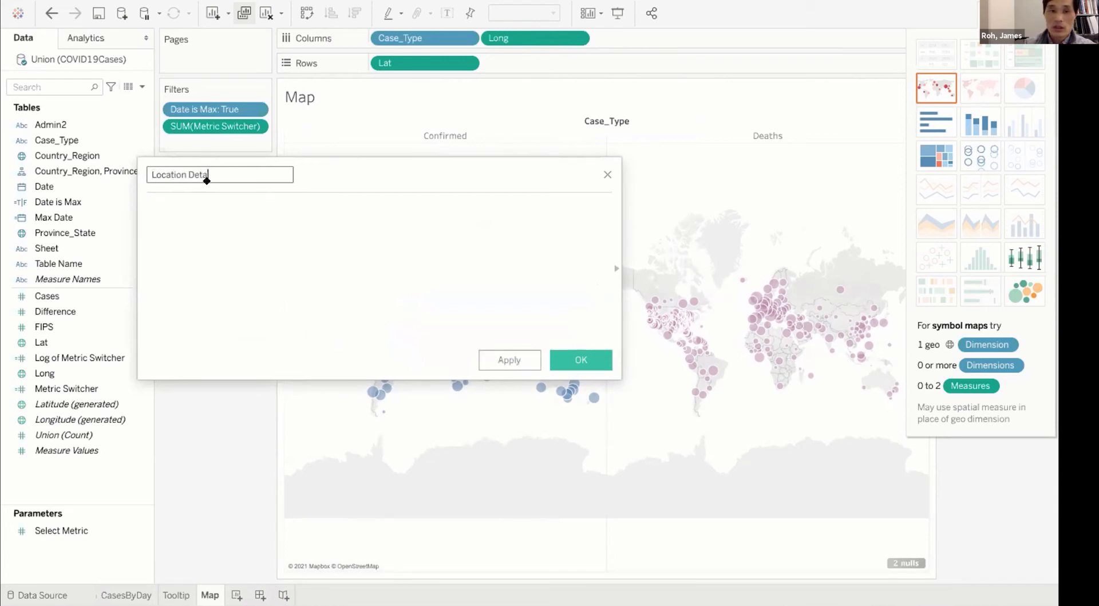
pyautogui.write('il')
# Begin the Location Detail formula with the line IF [Country_Region] = "US" THEN [Admin2]
pyautogui.click(214, 247)
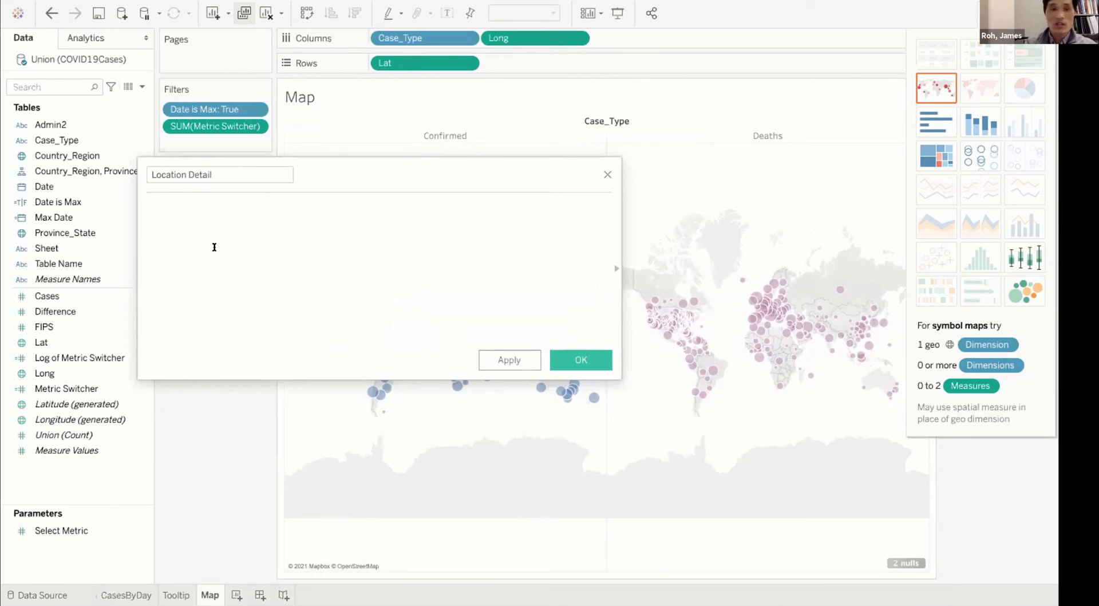
pyautogui.write('I')
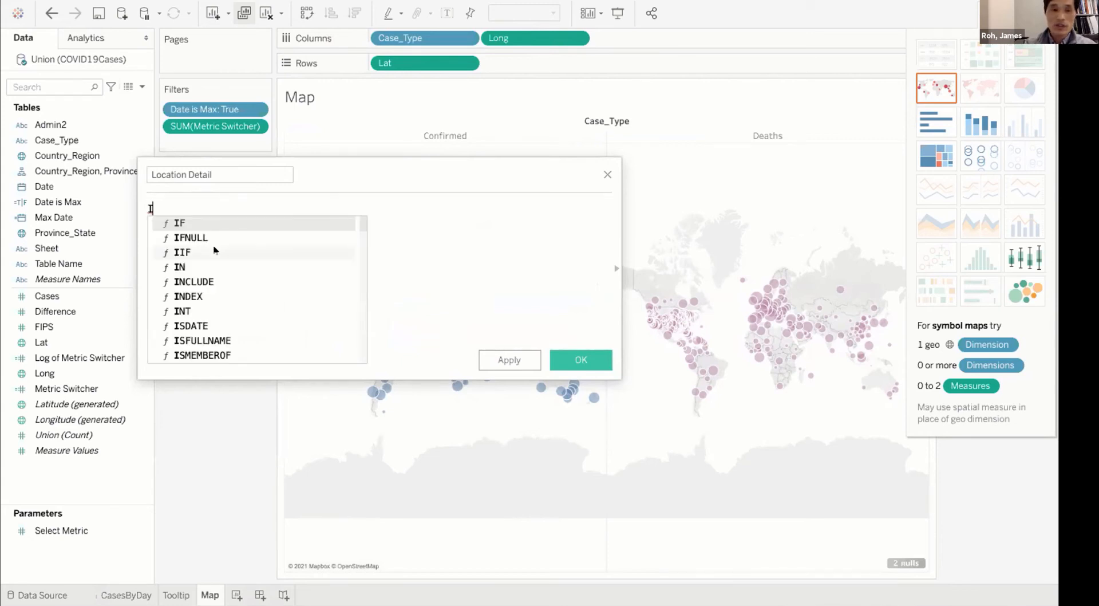
pyautogui.doubleClick(184, 223)
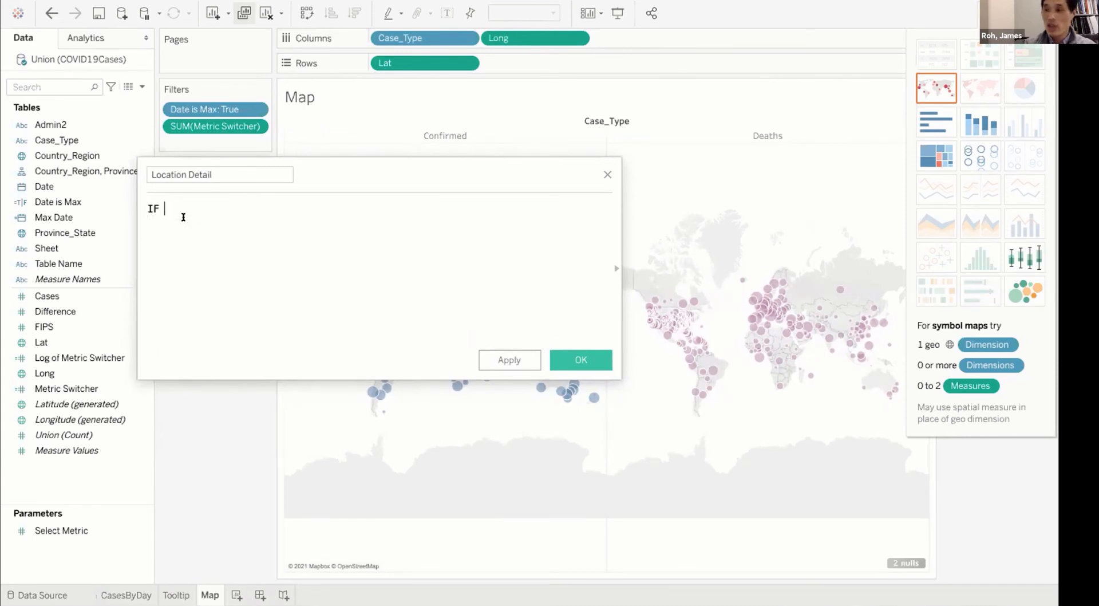
pyautogui.write('[')
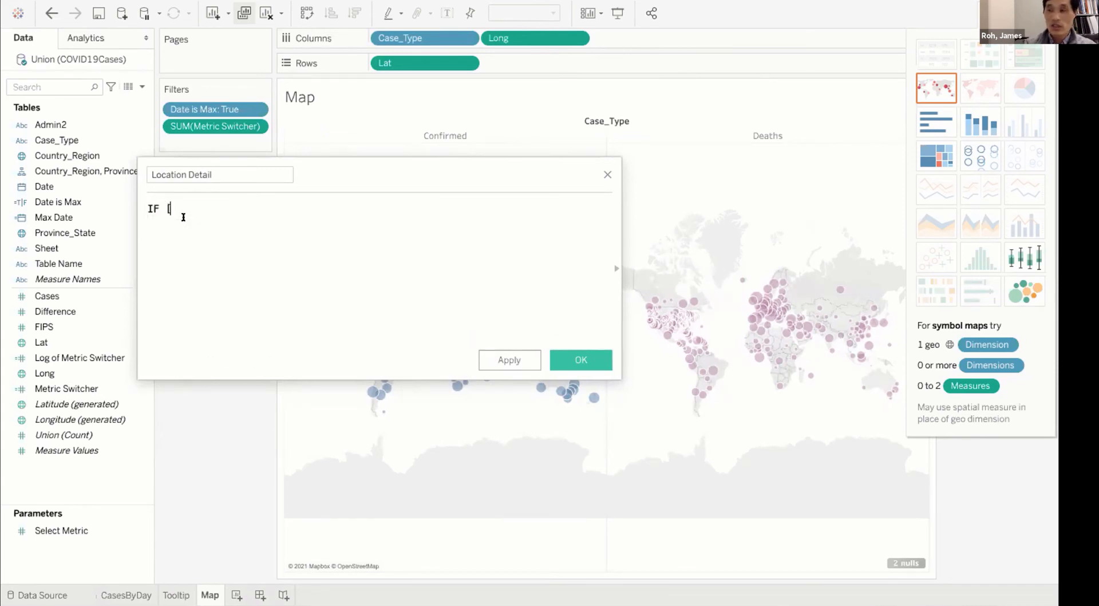
pyautogui.write('count')
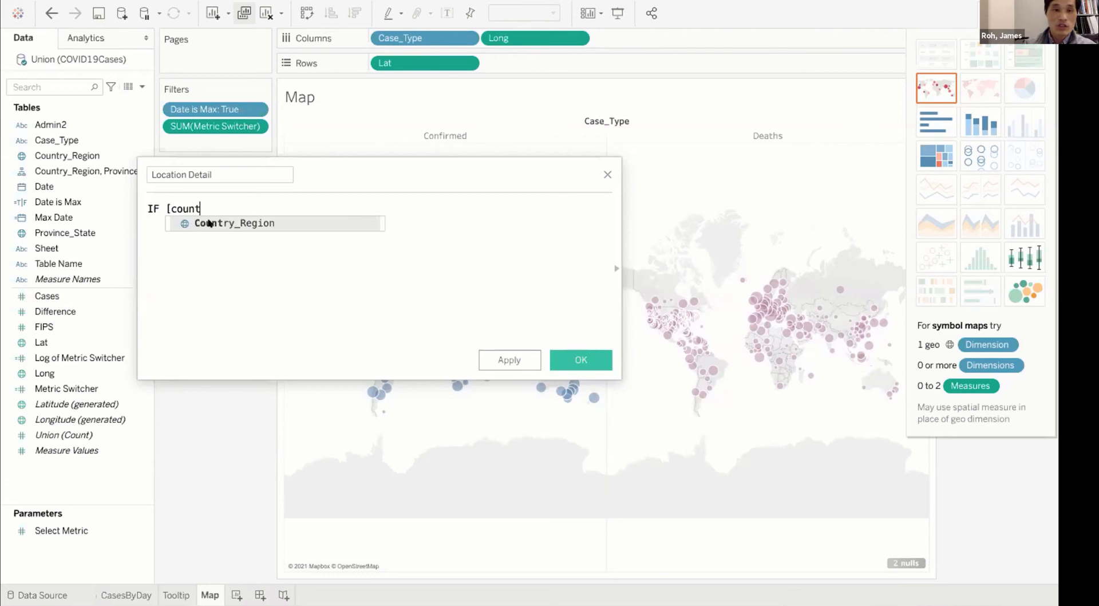
pyautogui.doubleClick(209, 223)
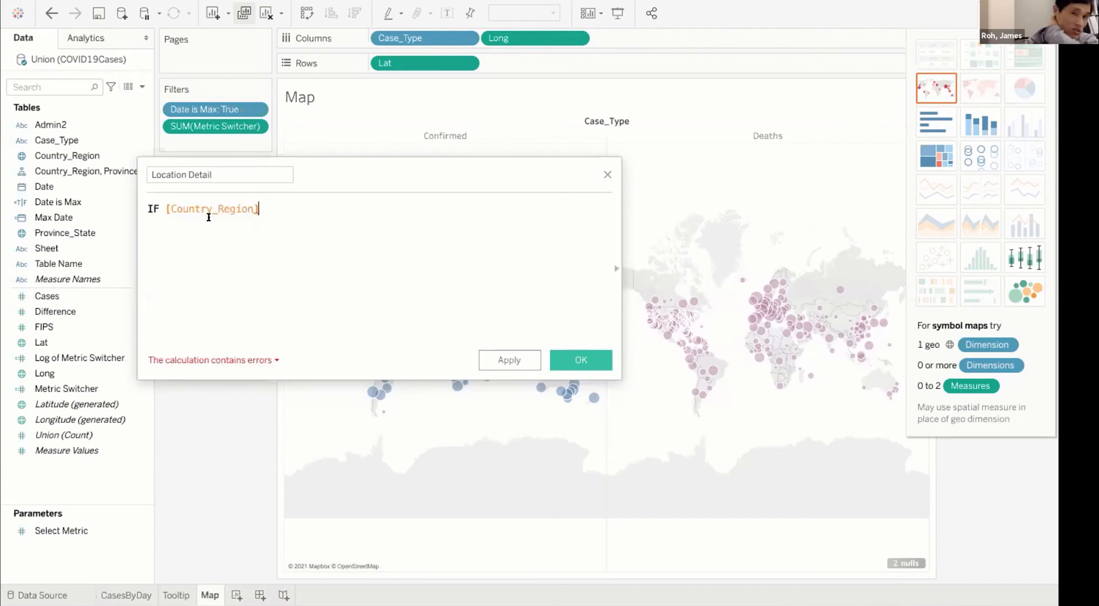
pyautogui.write('=')
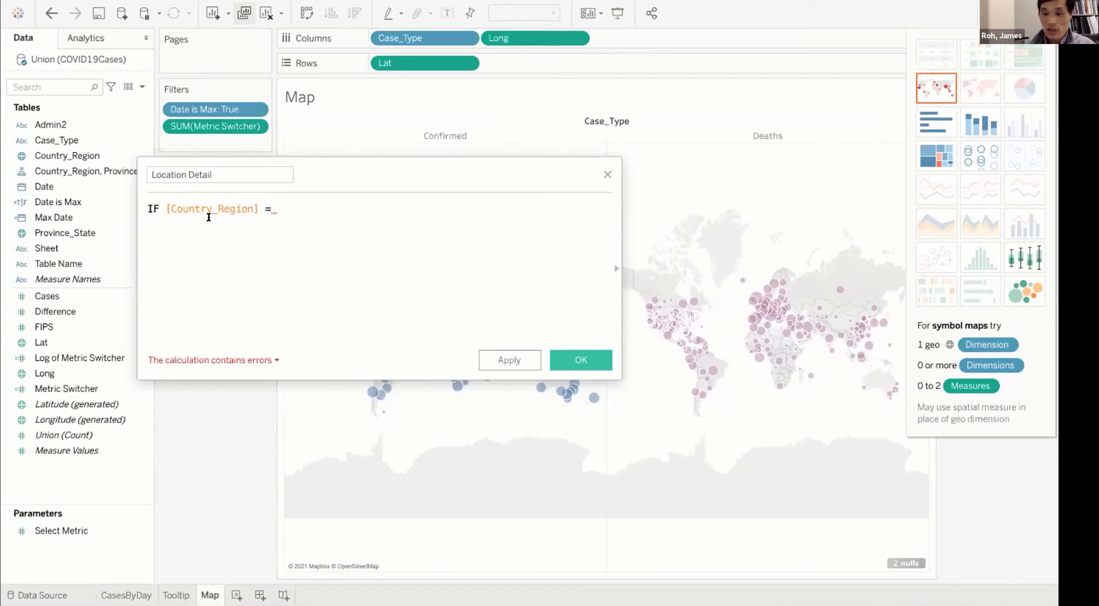
pyautogui.write(' "US"')
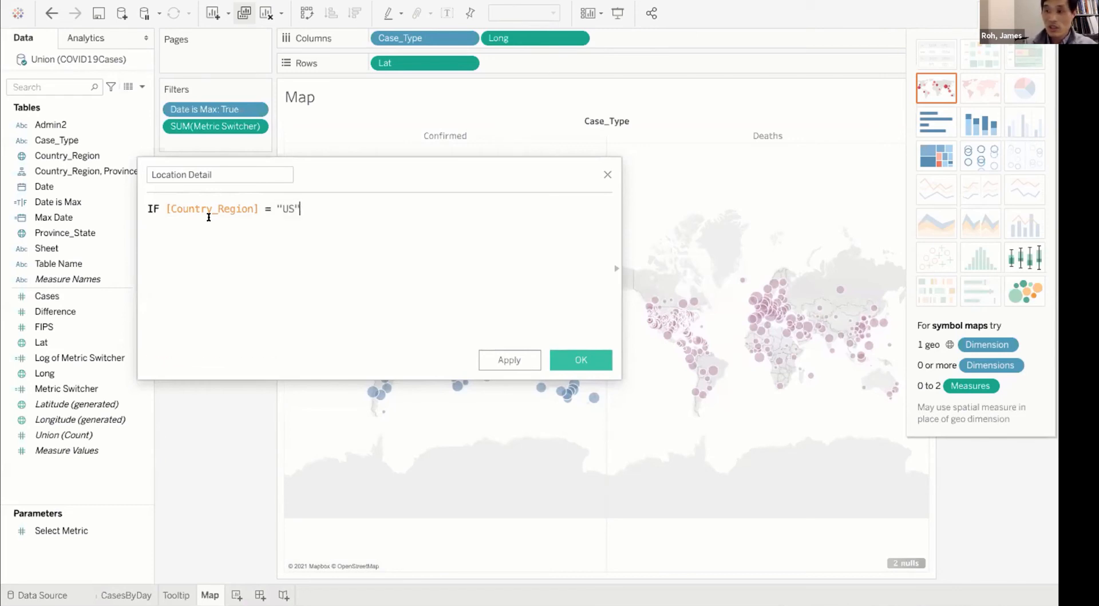
pyautogui.write(' THEN')
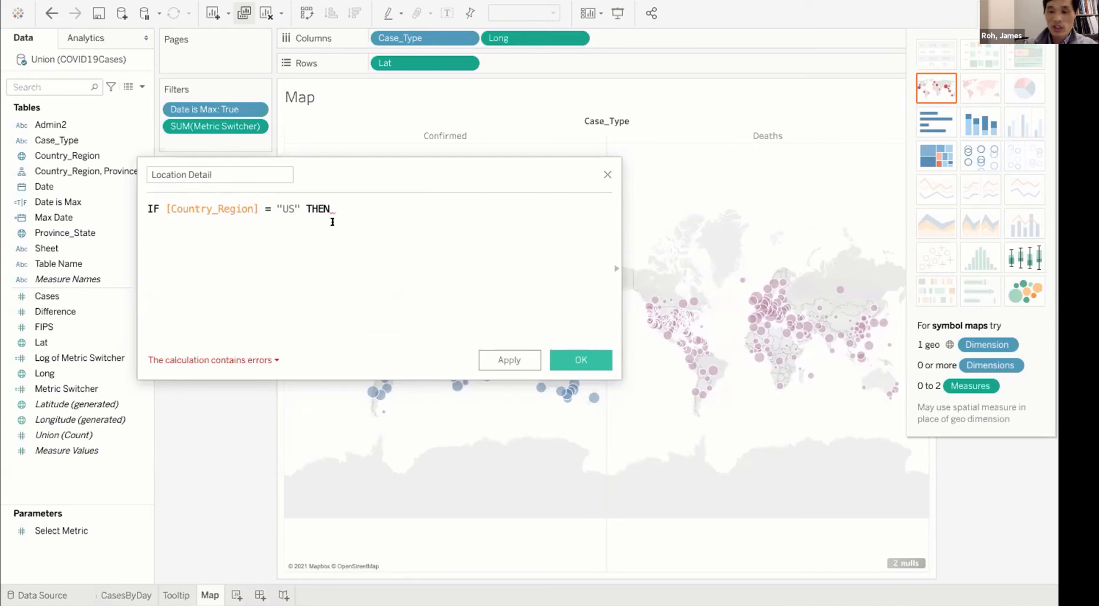
pyautogui.write(' [a')
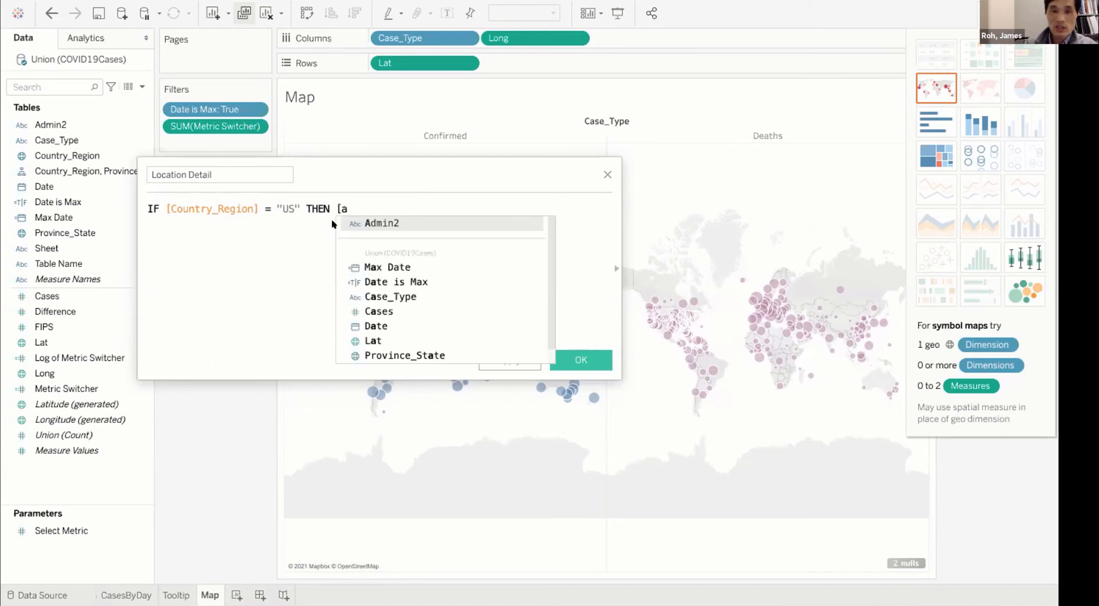
pyautogui.click(380, 223)
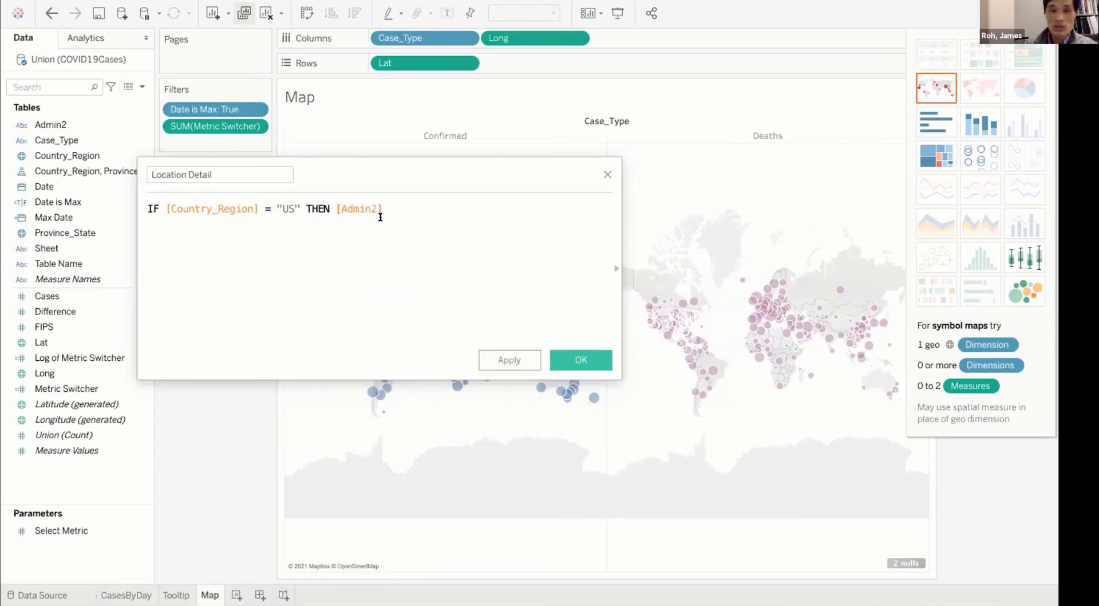
# Add a second formula line reading ELSEIF [Province_State] != "N/A" THEN [Province_State]
pyautogui.press('Return')
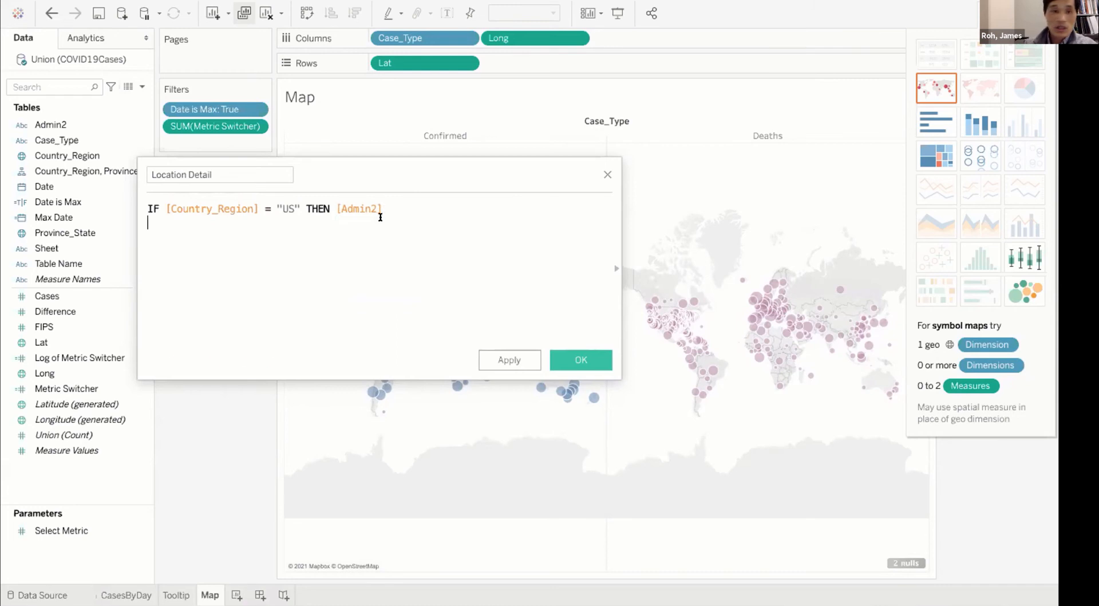
pyautogui.write('ELSE')
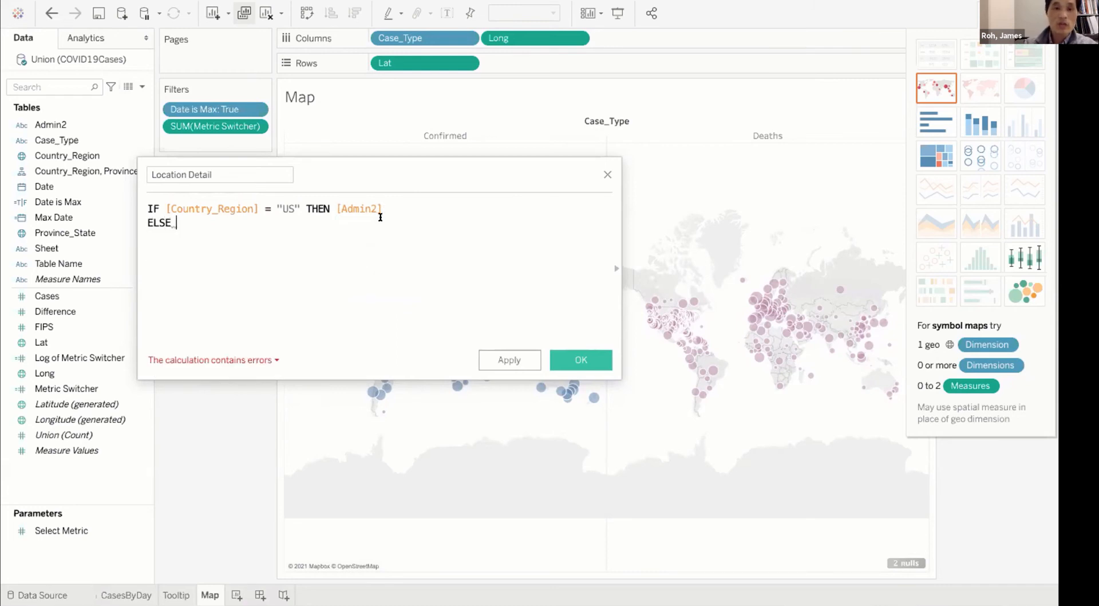
pyautogui.press('BackSpace')
pyautogui.click(190, 248)
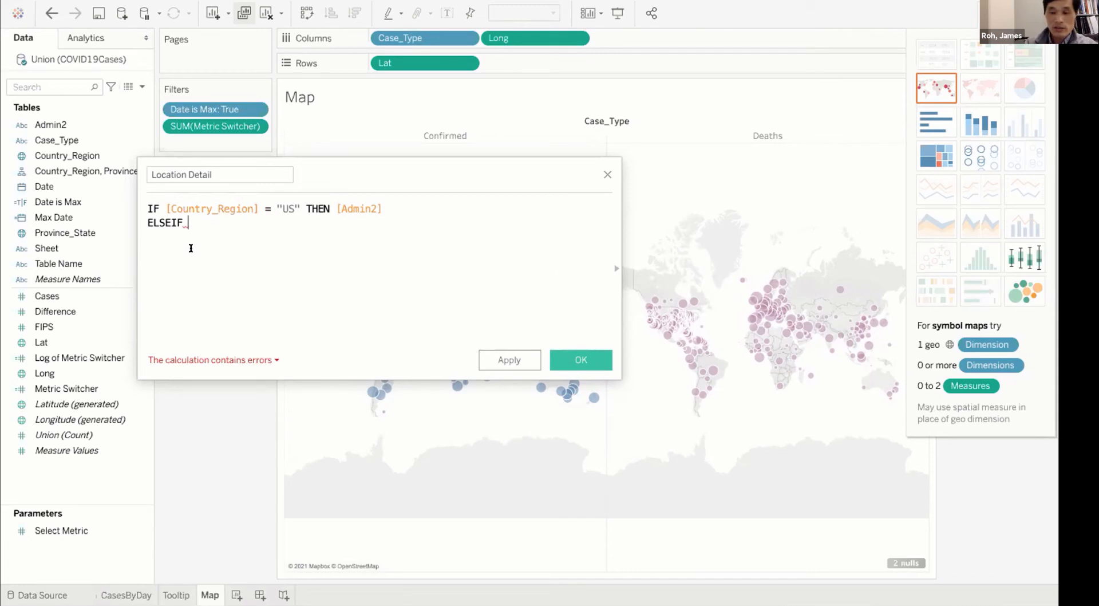
pyautogui.write('[provin')
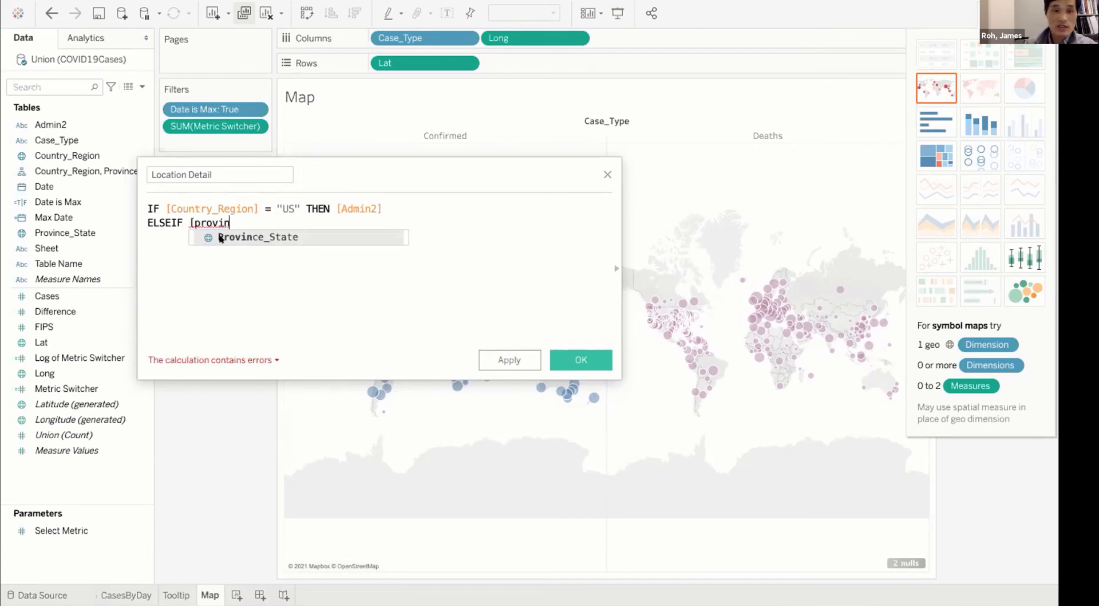
pyautogui.click(220, 236)
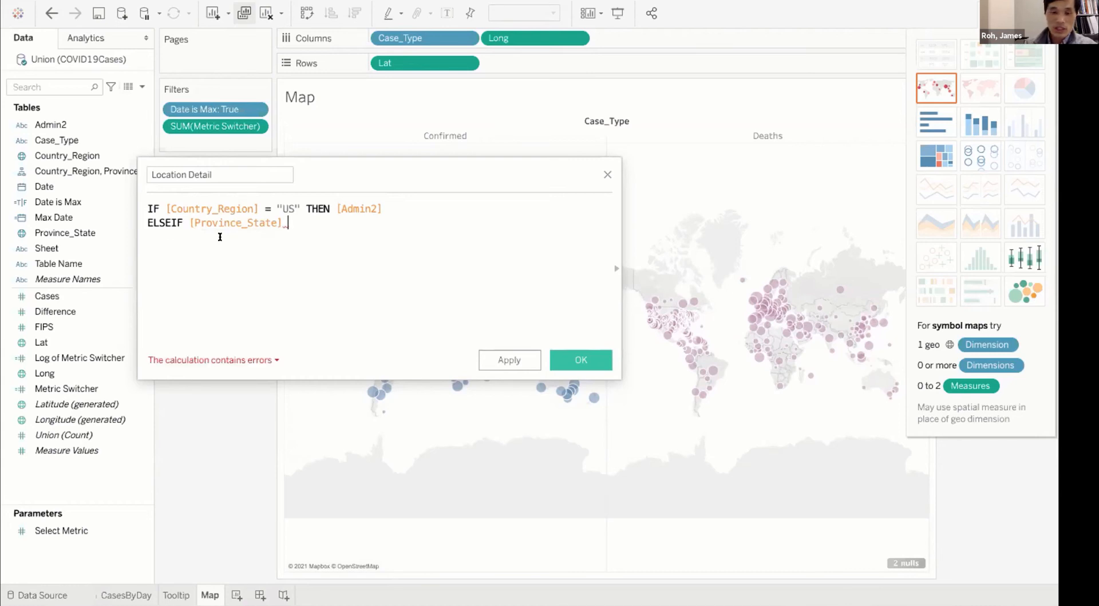
pyautogui.write('!=')
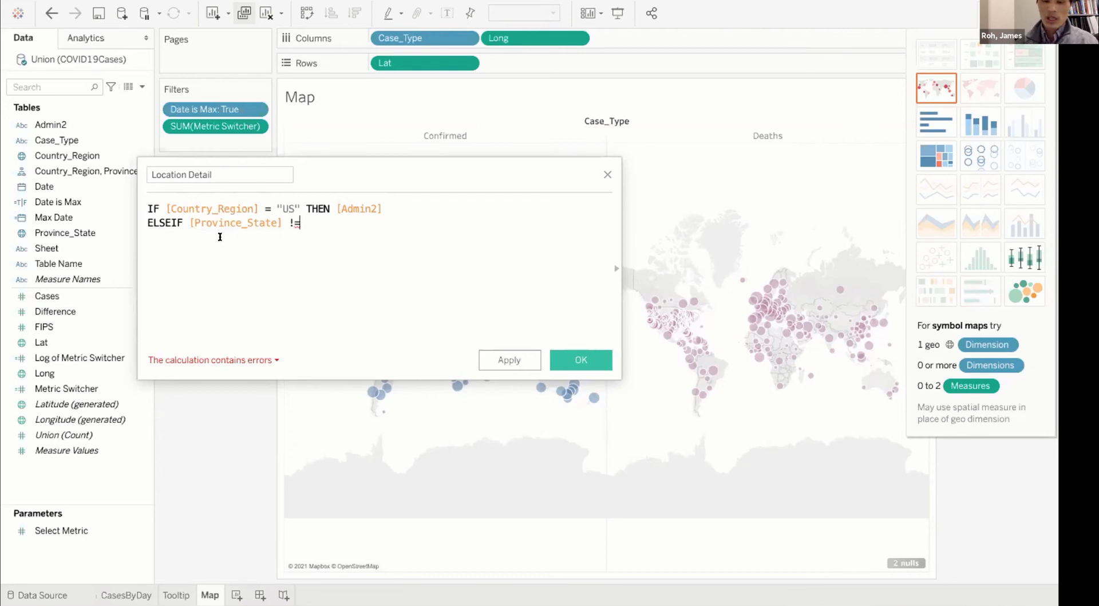
pyautogui.write('"')
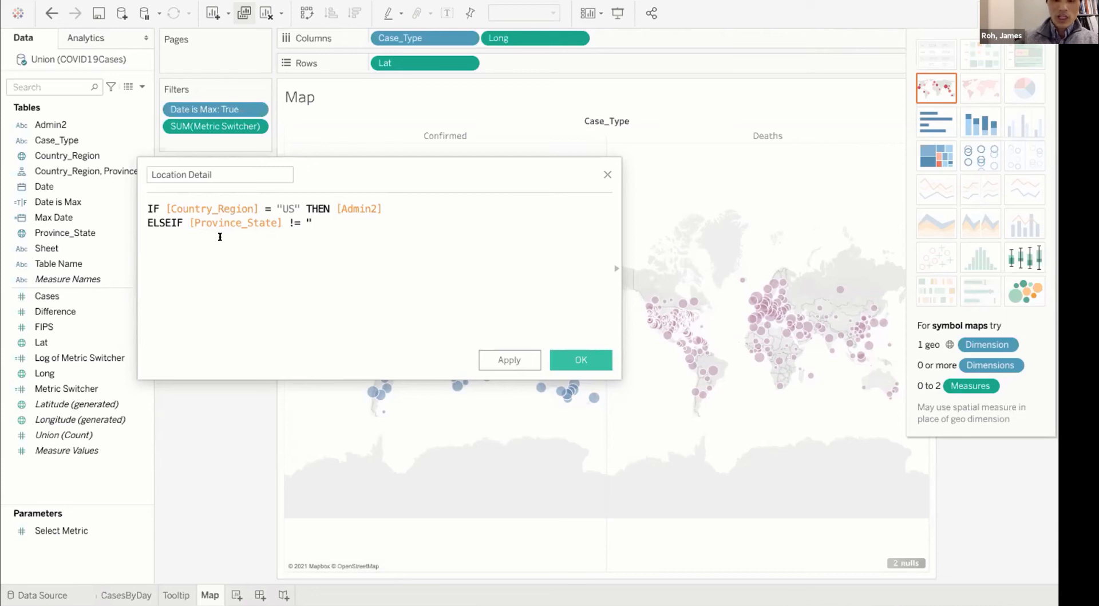
pyautogui.write('N')
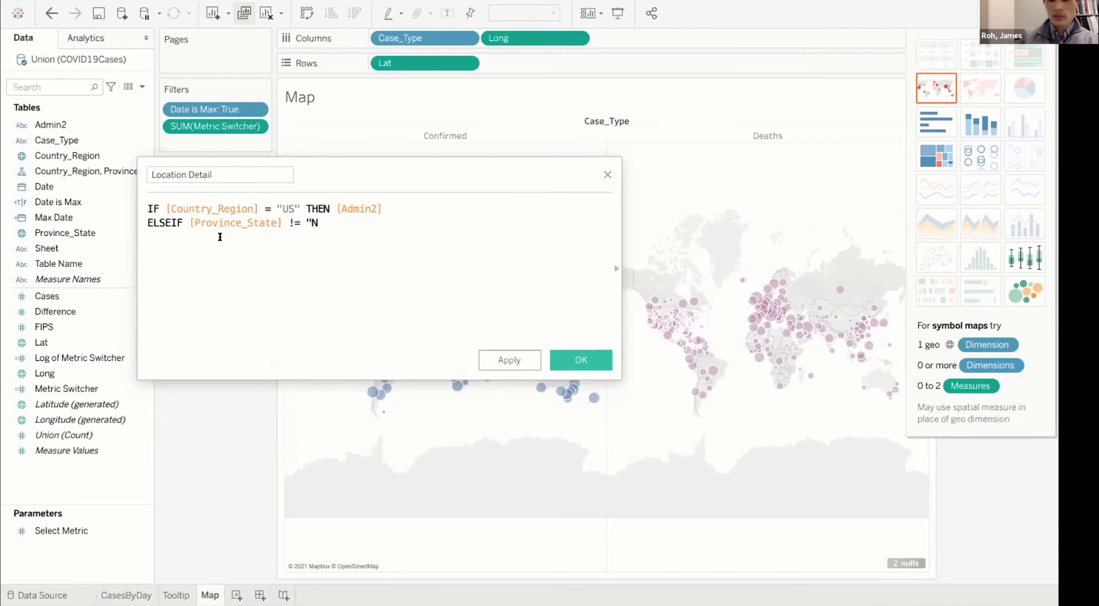
pyautogui.write('/A" ')
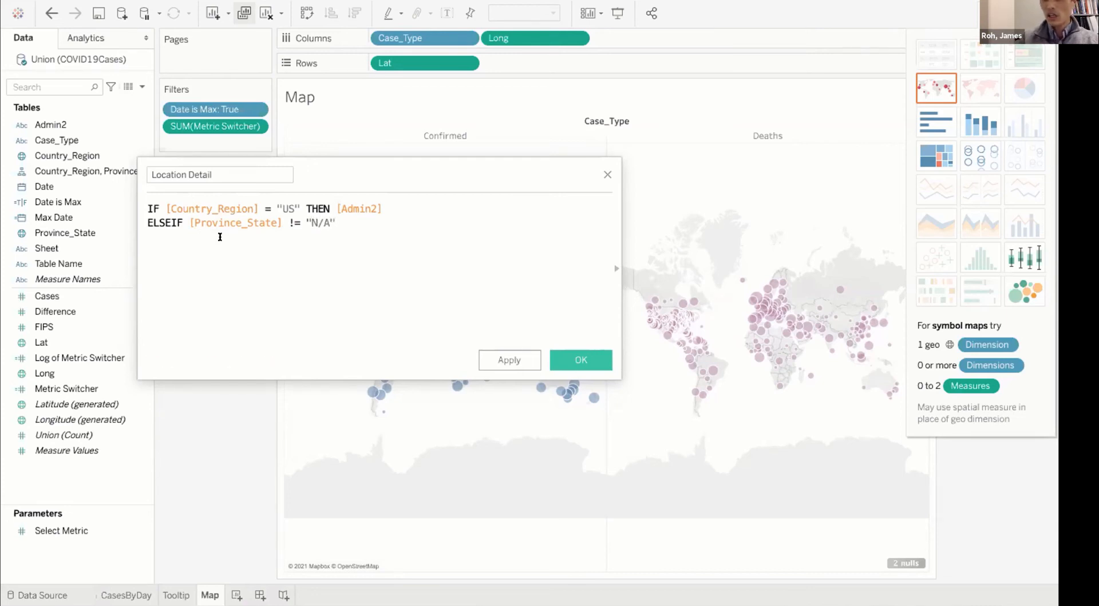
pyautogui.write('T')
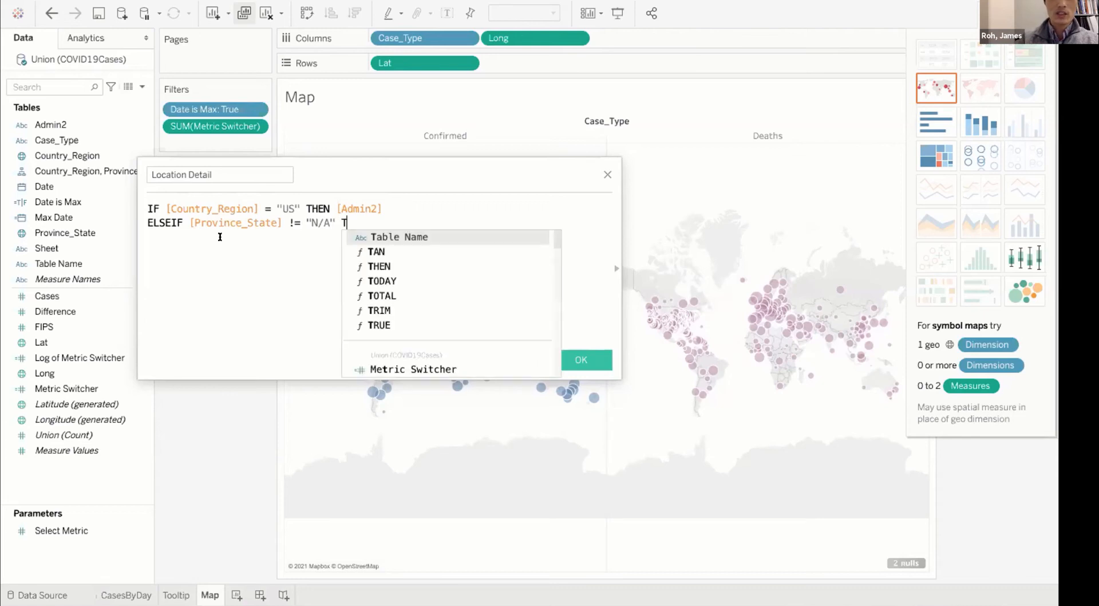
pyautogui.click(371, 266)
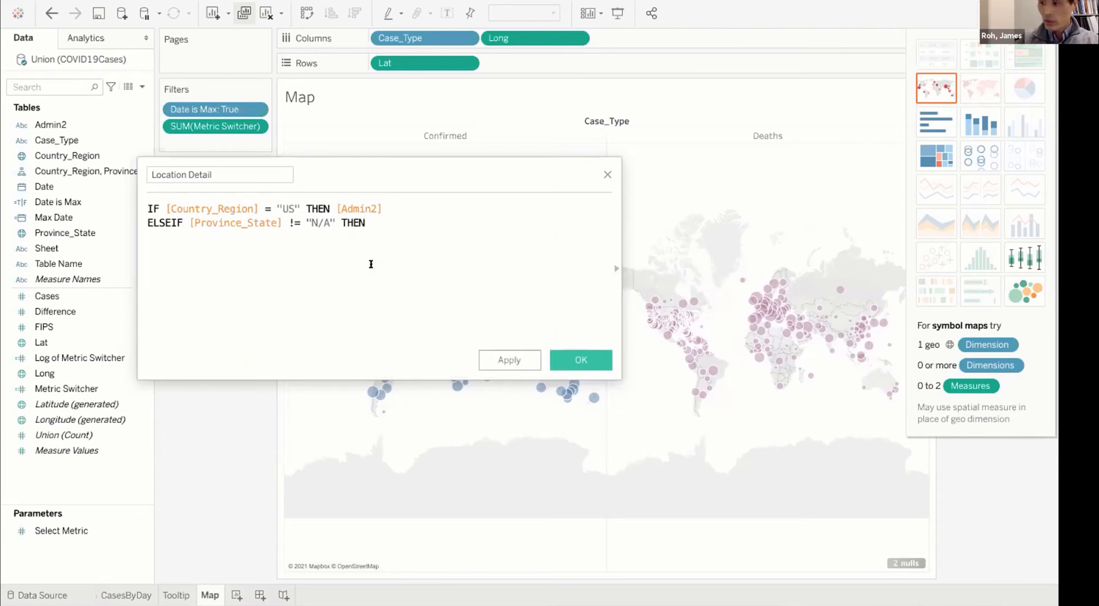
pyautogui.write('[provi')
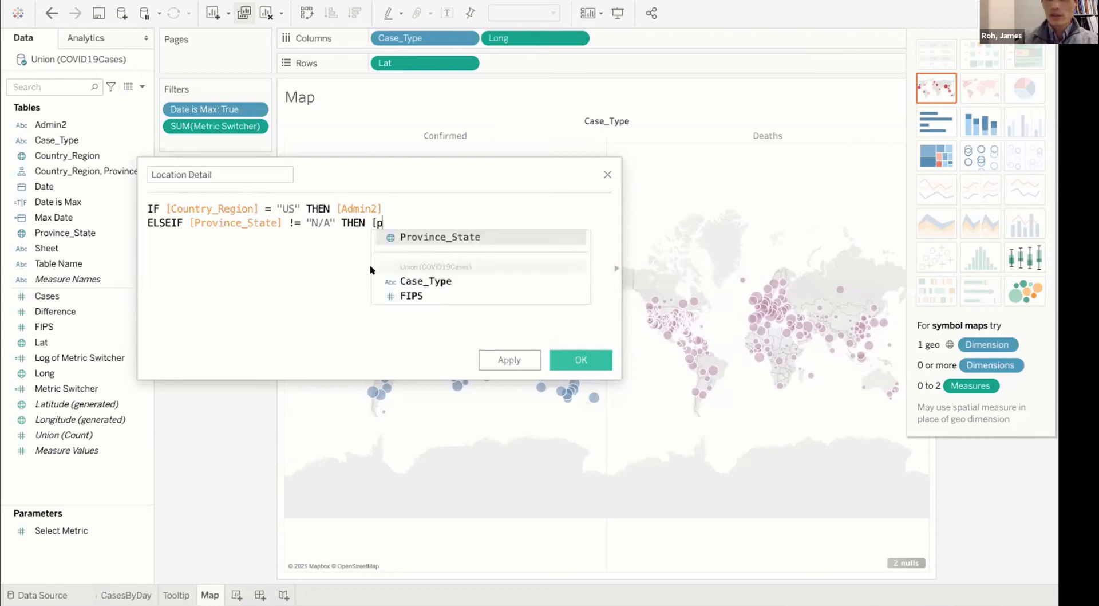
pyautogui.click(403, 236)
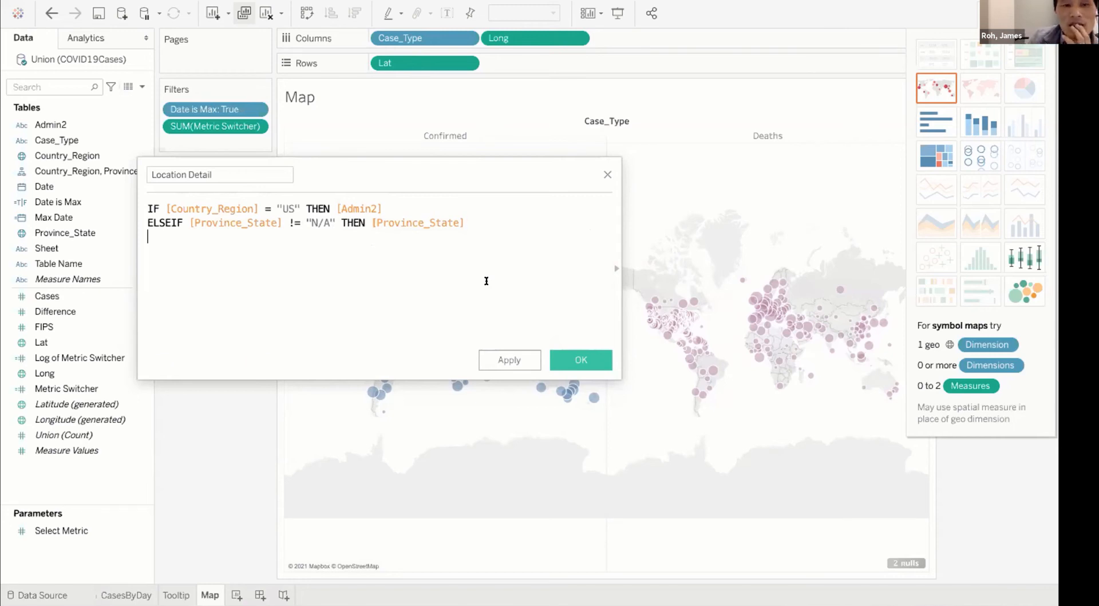
# Add the fallback line ELSE [Country_Region] below the ELSEIF line of the formula
pyautogui.press('Return')
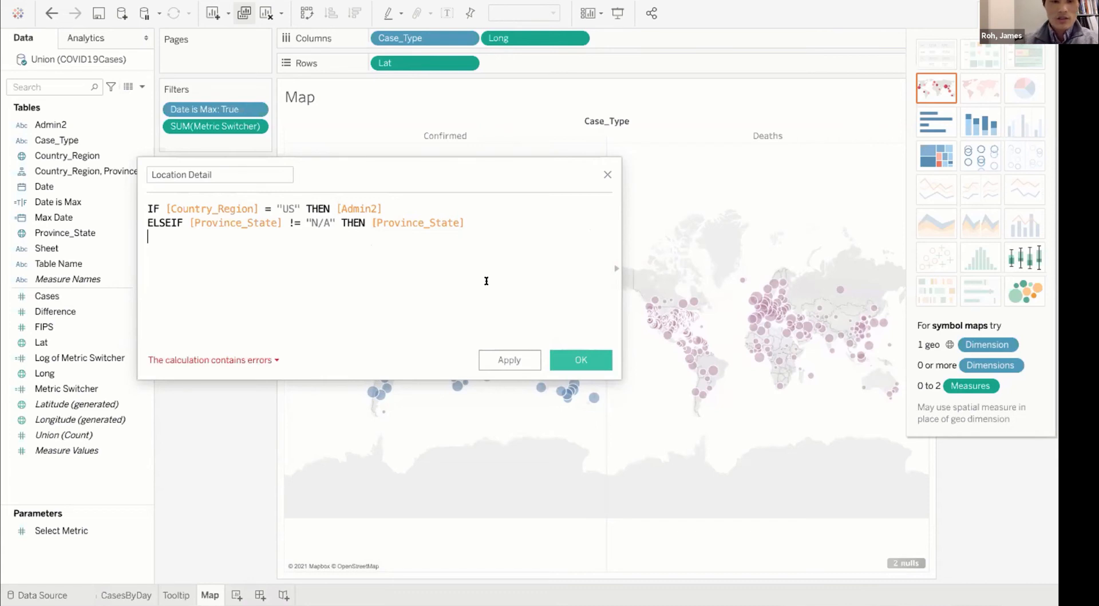
pyautogui.write('El')
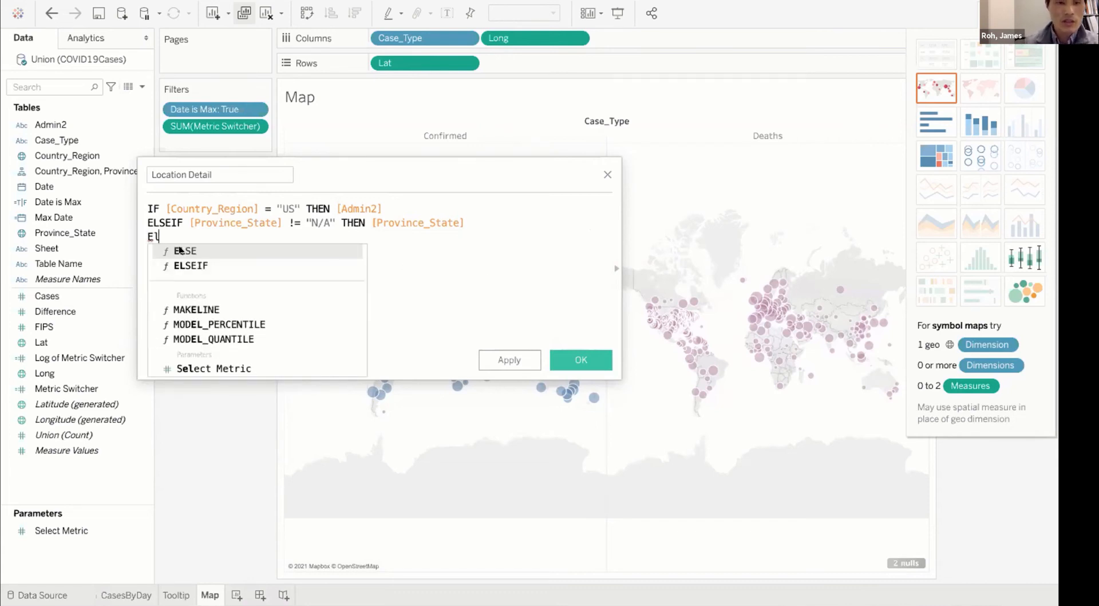
pyautogui.doubleClick(181, 250)
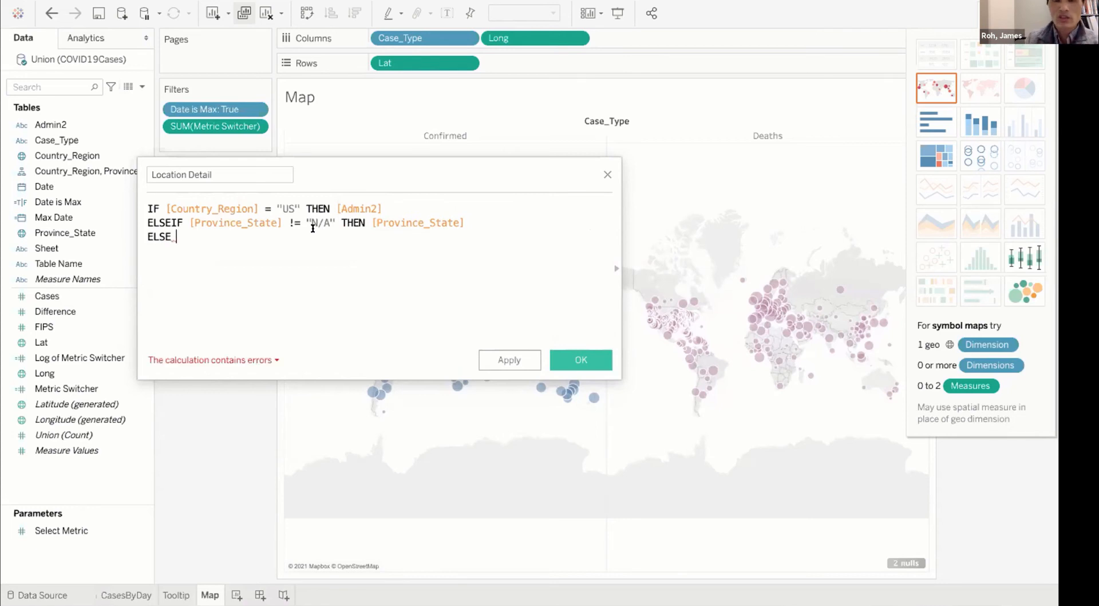
pyautogui.write('[')
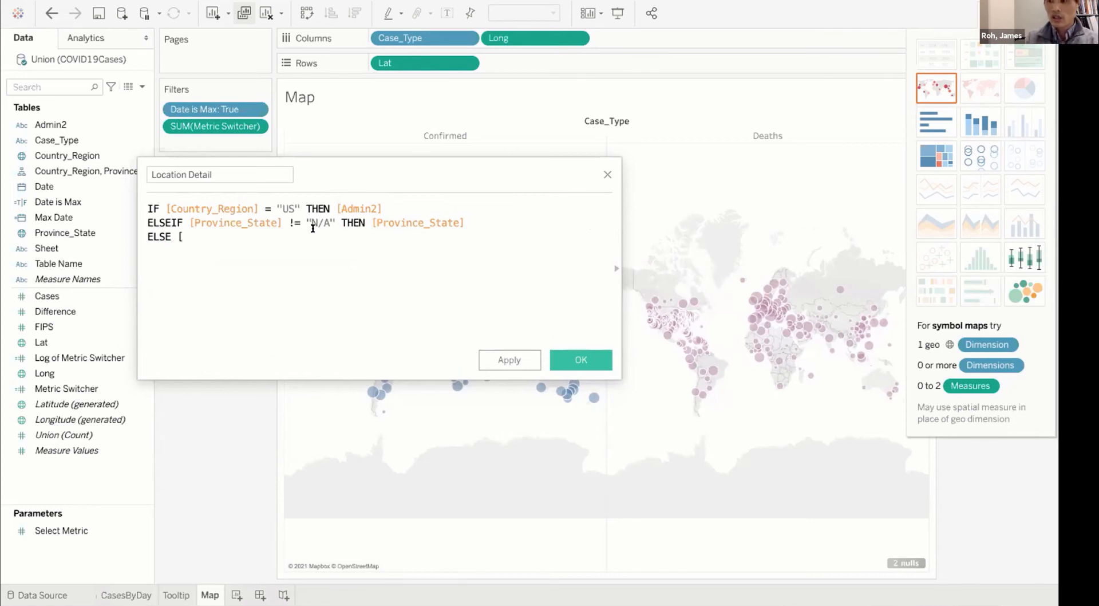
pyautogui.write('cont')
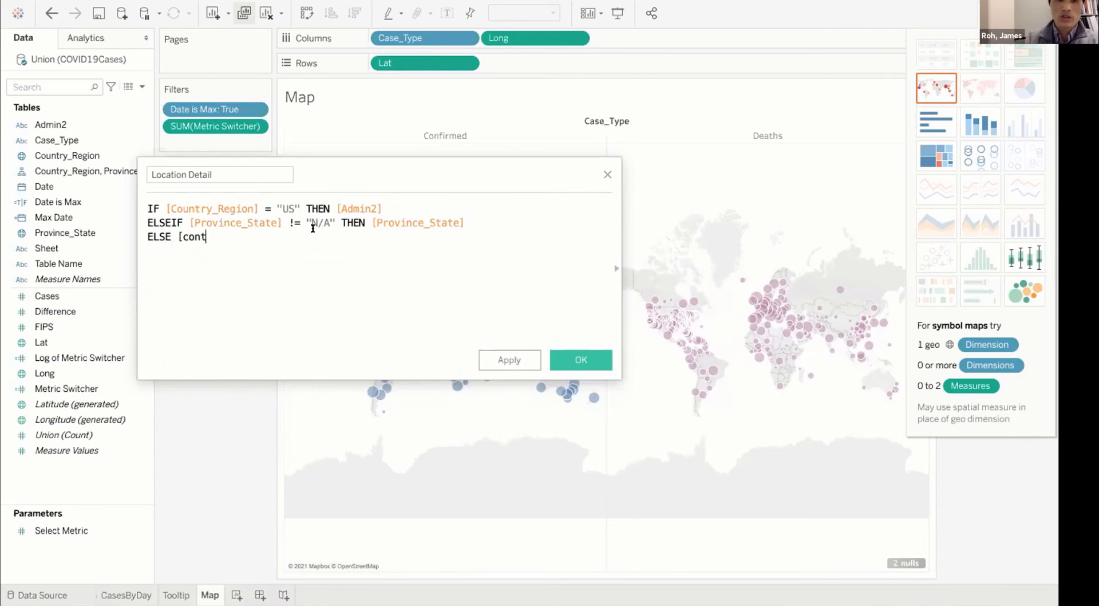
pyautogui.press('BackSpace')
pyautogui.press('BackSpace')
pyautogui.write('unt')
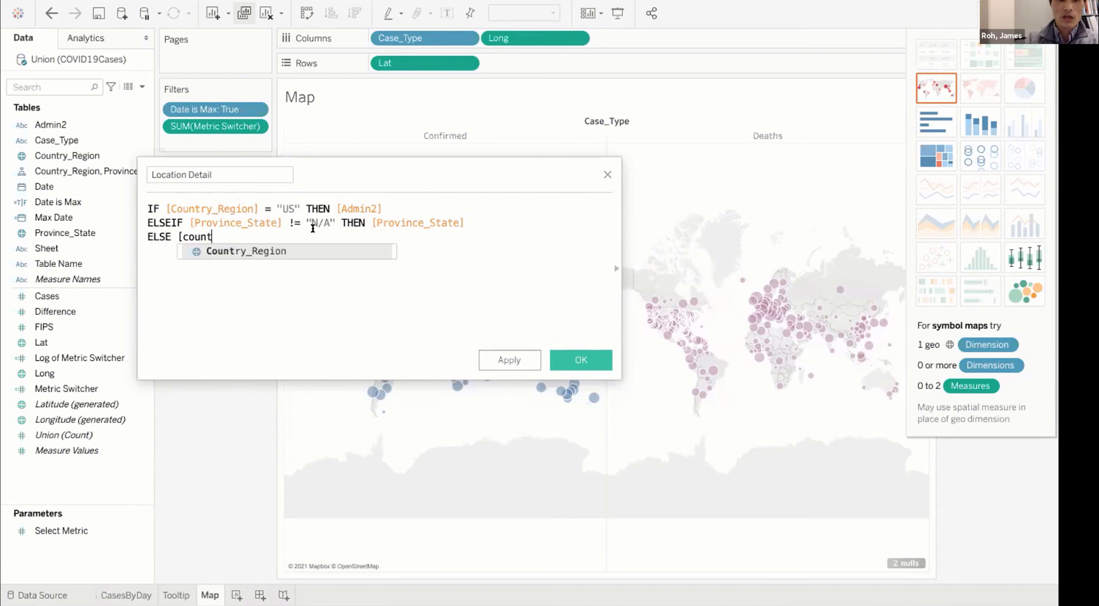
pyautogui.click(239, 249)
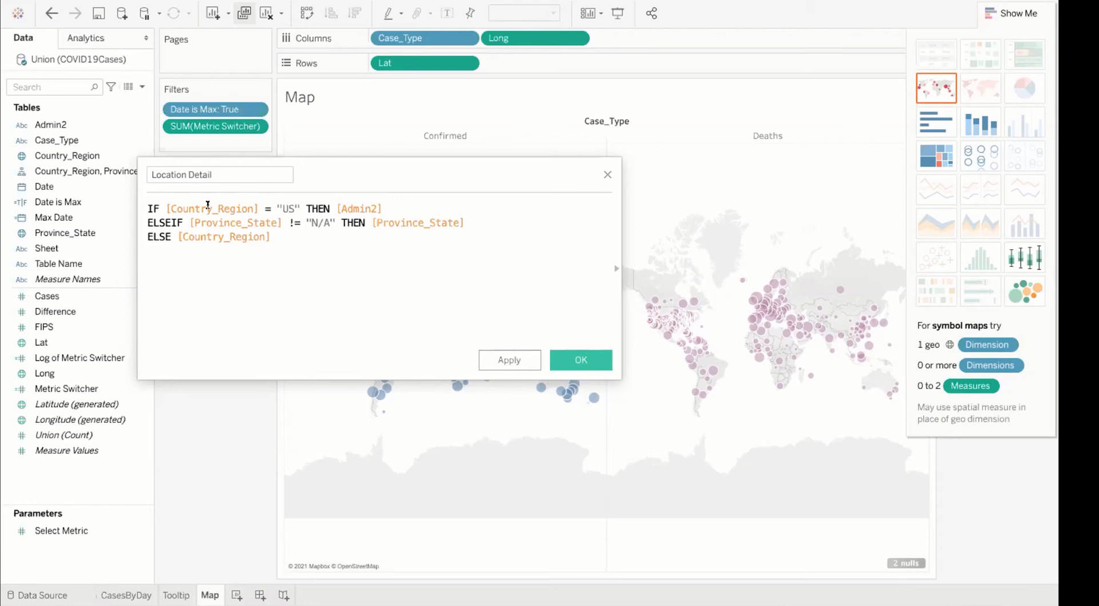
# Close the IF statement with END on its own line and save the Location Detail calculated field
pyautogui.press('Return')
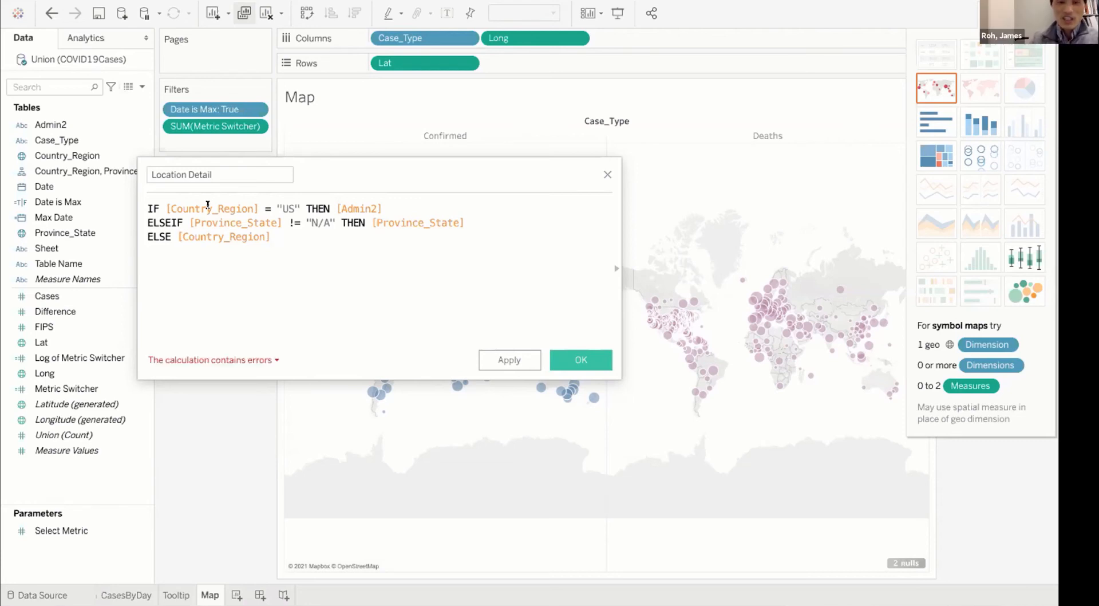
pyautogui.write('En')
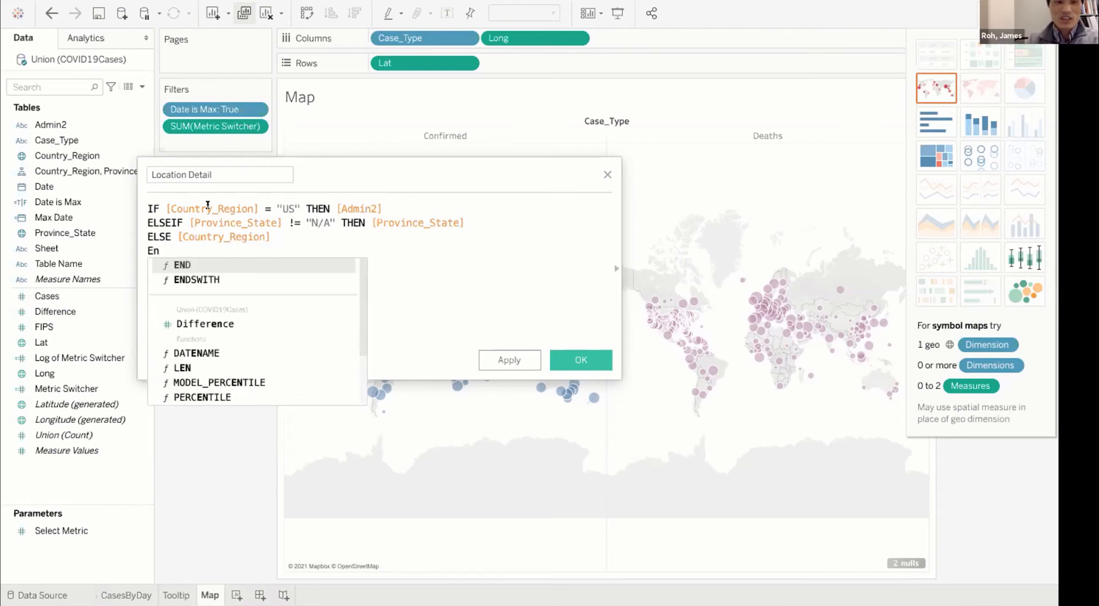
pyautogui.click(181, 264)
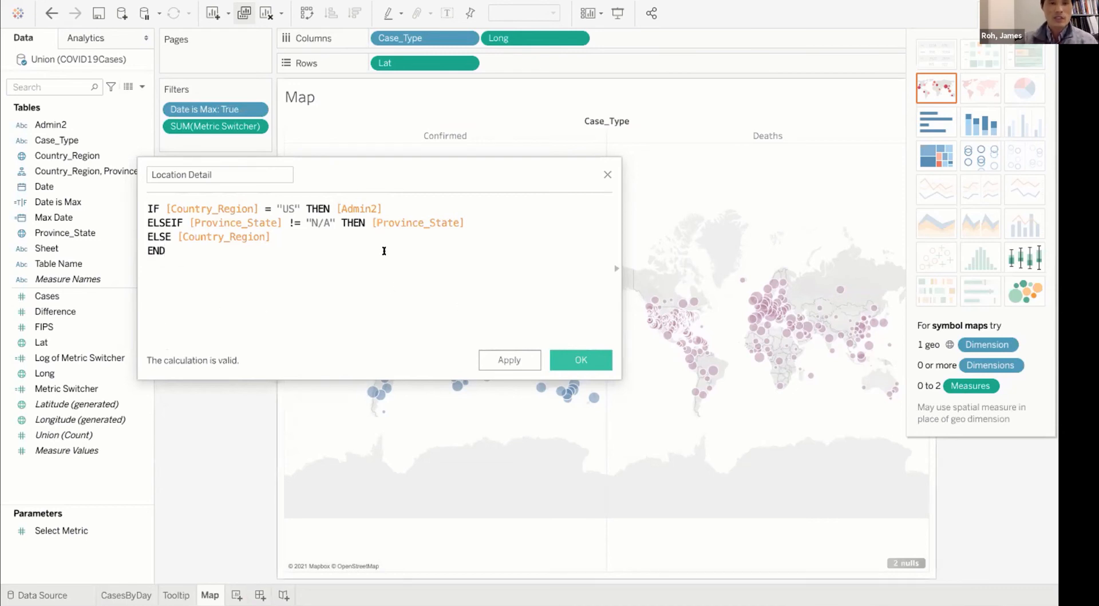
pyautogui.click(580, 359)
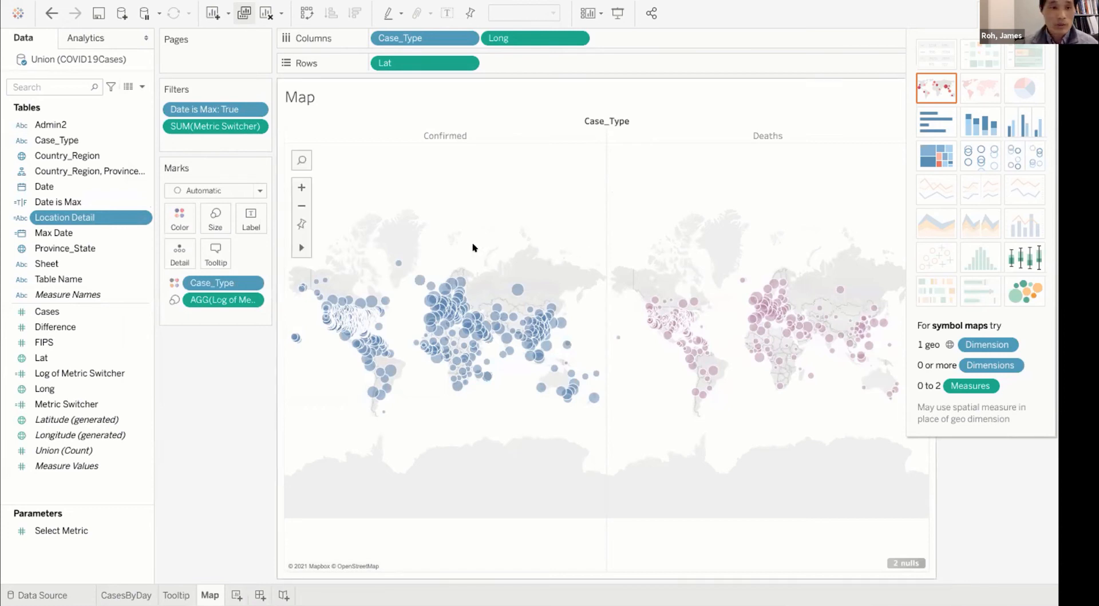
# Add the Location Detail field to the map marks as detail
pyautogui.moveTo(78, 215); pyautogui.dragTo(173, 249)
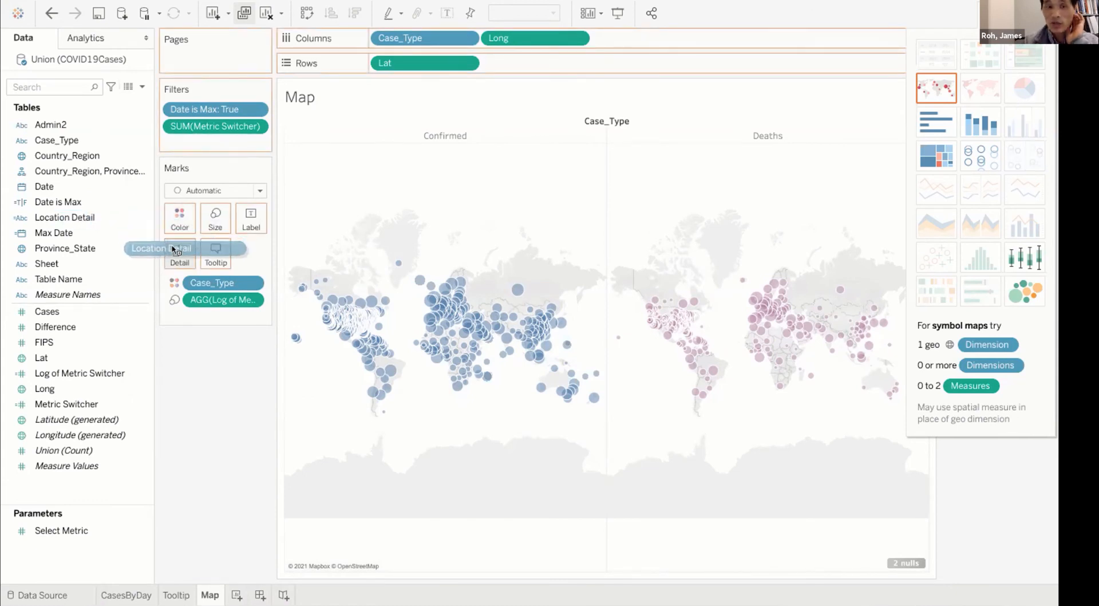
pyautogui.moveTo(173, 249); pyautogui.dragTo(172, 248)
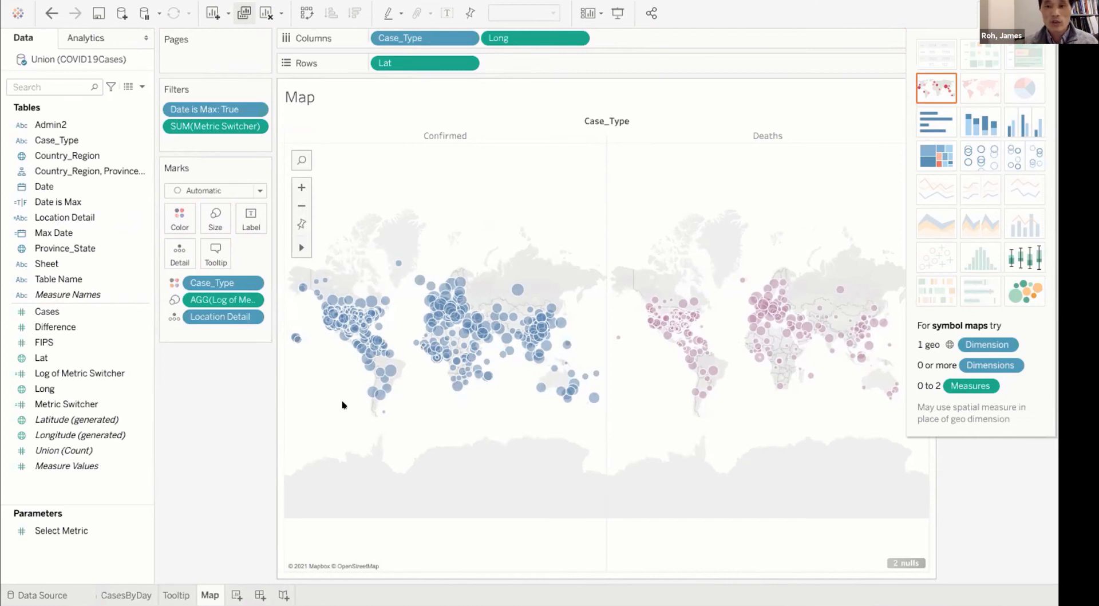
pyautogui.moveTo(359, 309)
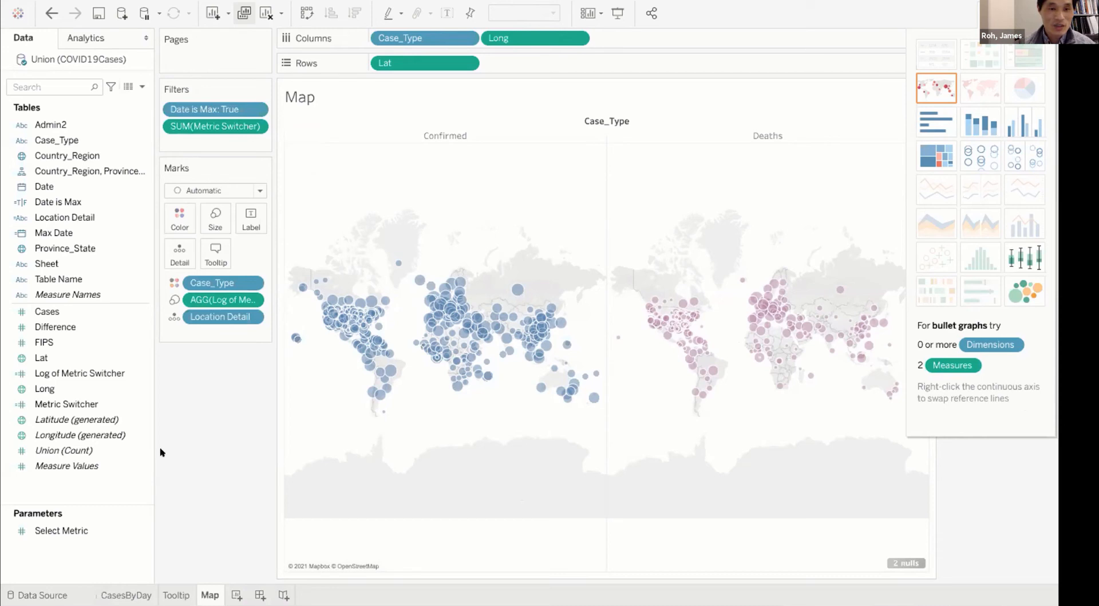
# Create a new calculated field named Province State Label
pyautogui.rightClick(84, 484)
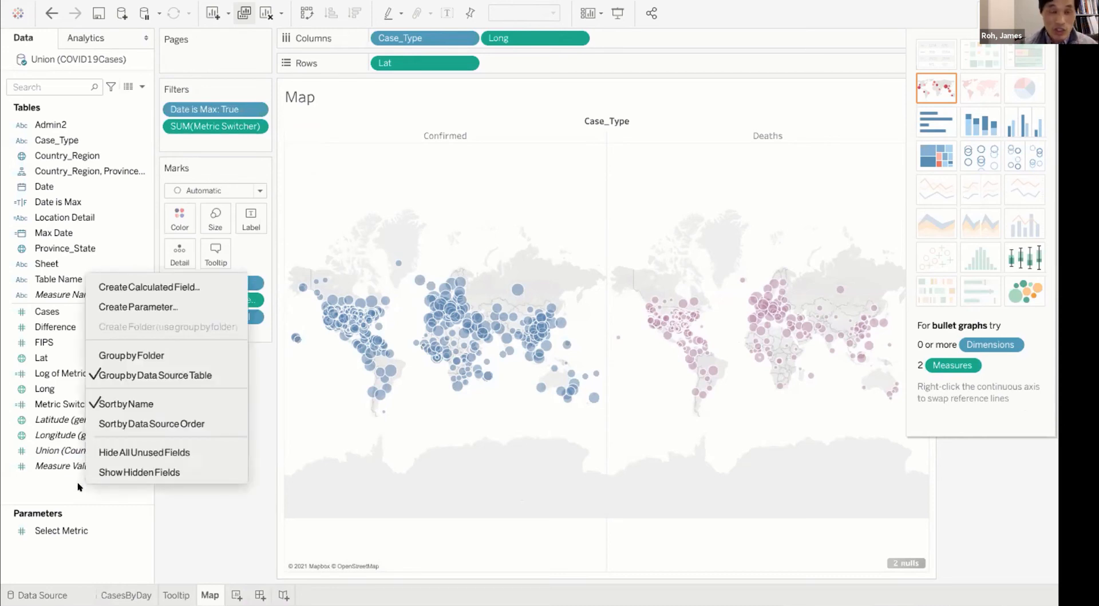
pyautogui.click(183, 286)
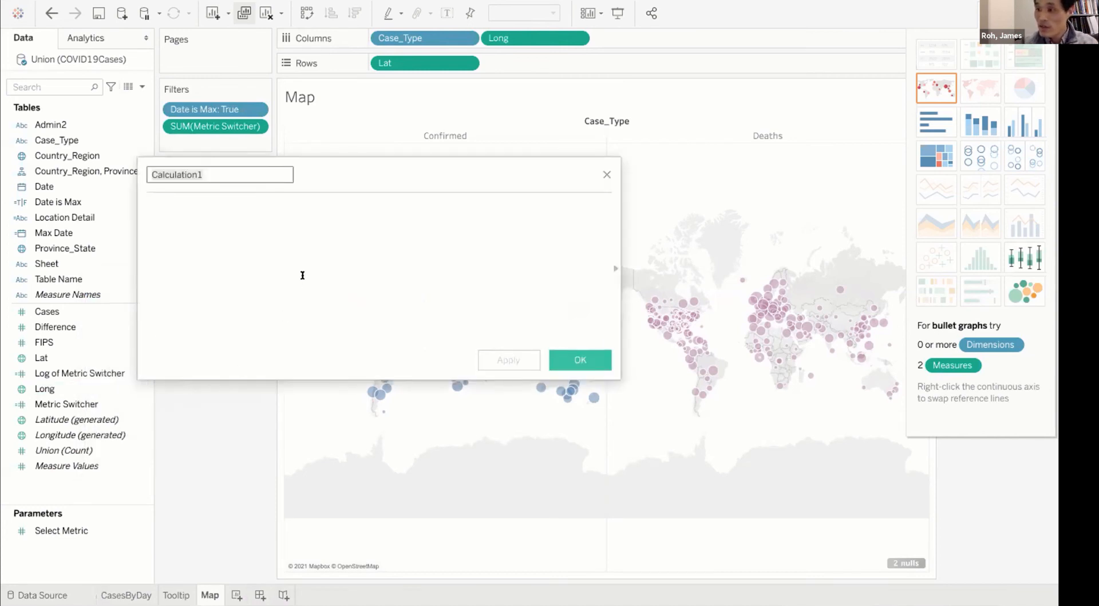
pyautogui.write('Pro')
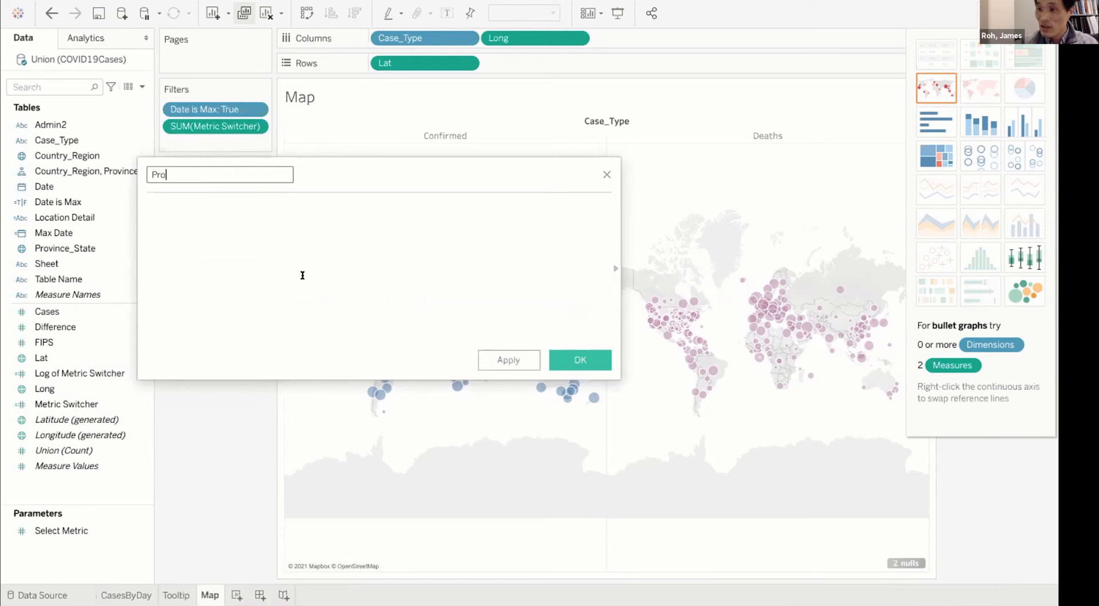
pyautogui.write('vince State La')
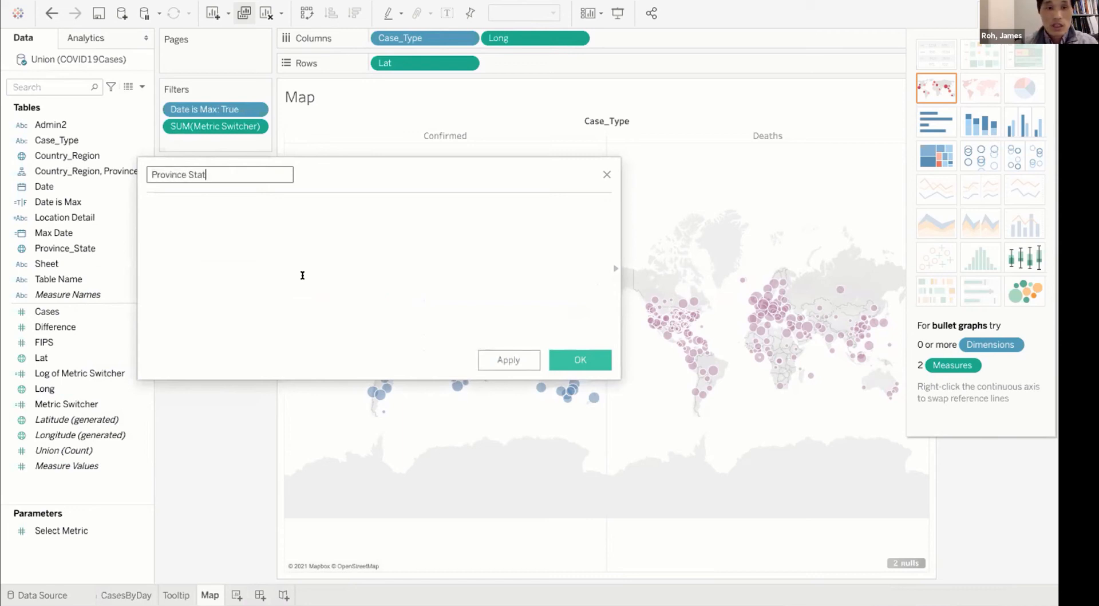
pyautogui.write('l')
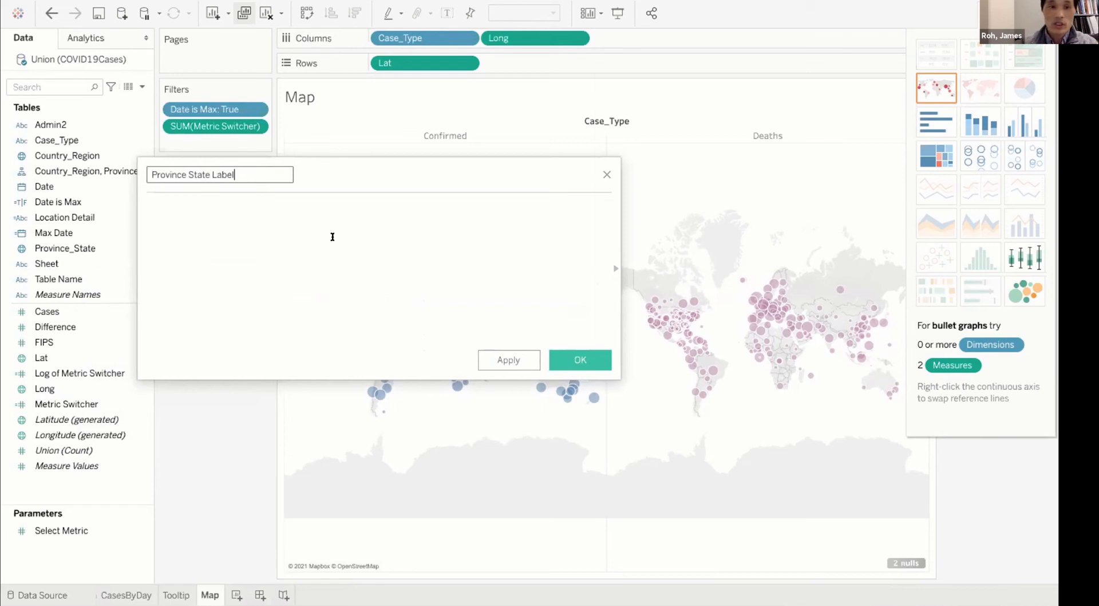
# Begin the Province State Label formula with the line IF [Province_State] != "N/A" THEN [Province_State]
pyautogui.click(333, 234)
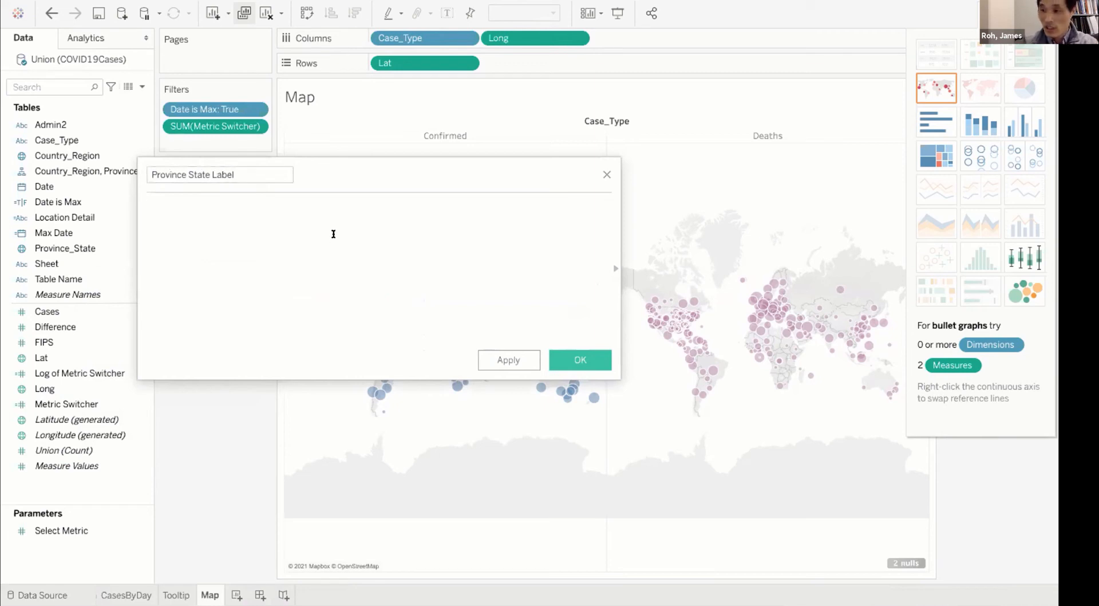
pyautogui.write('I')
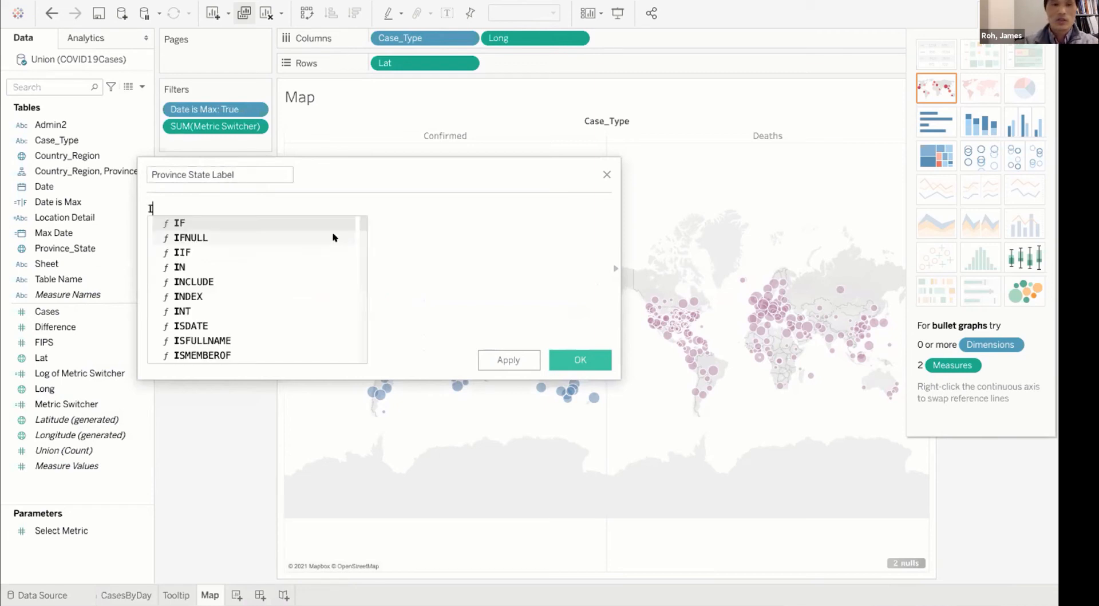
pyautogui.write('F [p')
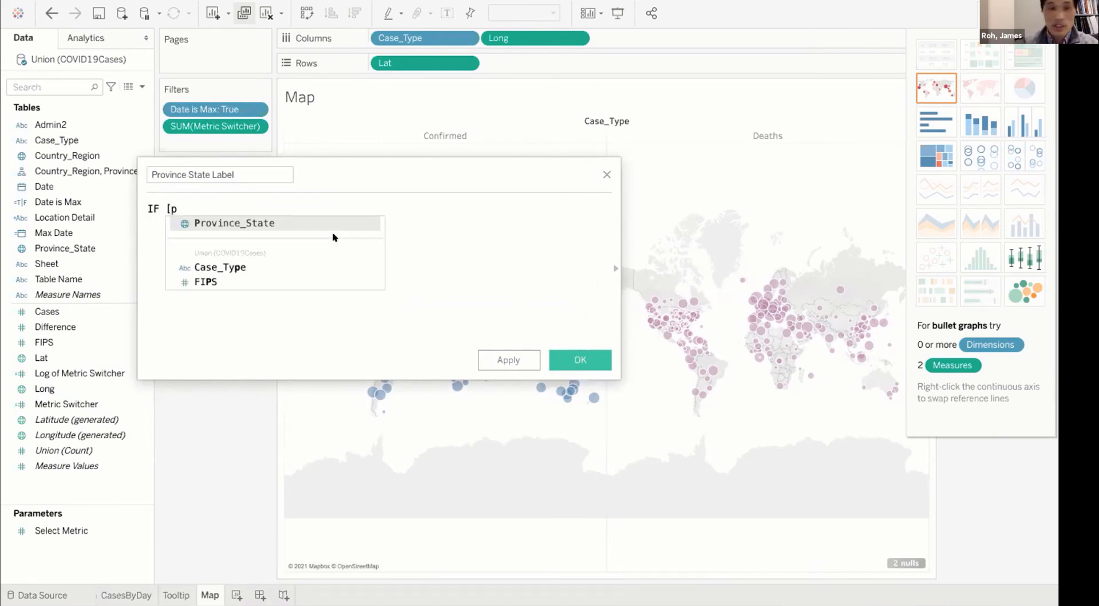
pyautogui.write('ro')
pyautogui.press('Return')
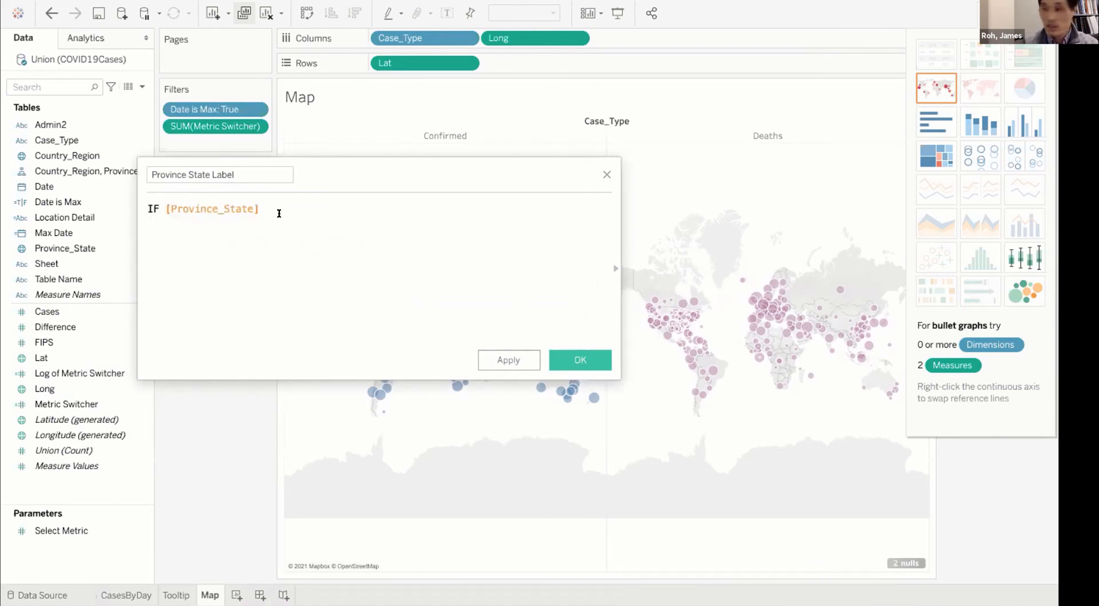
pyautogui.write('!=')
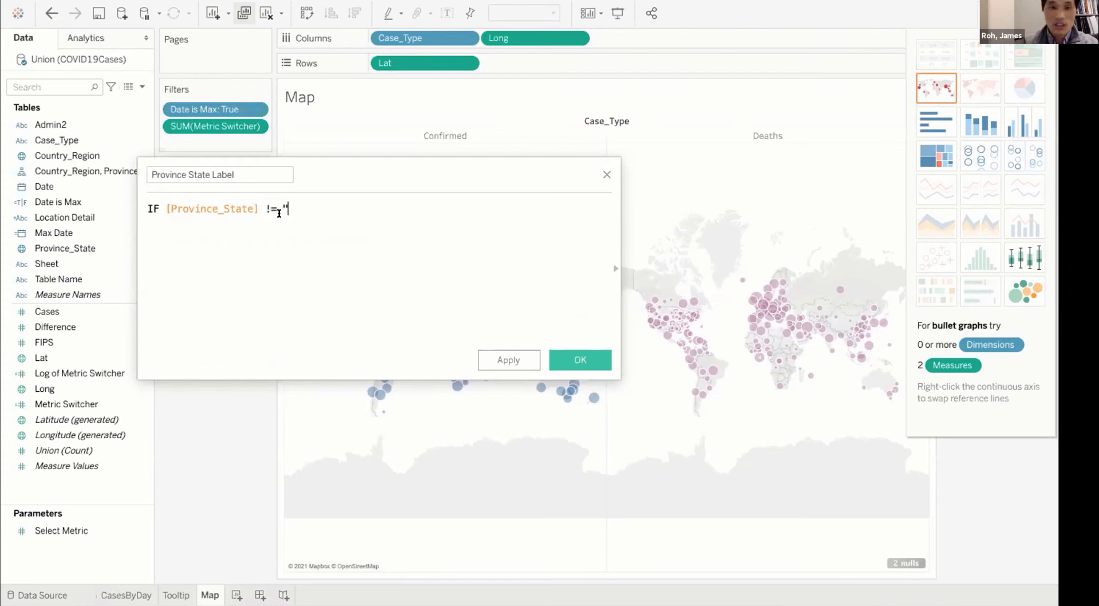
pyautogui.write(' "N/A')
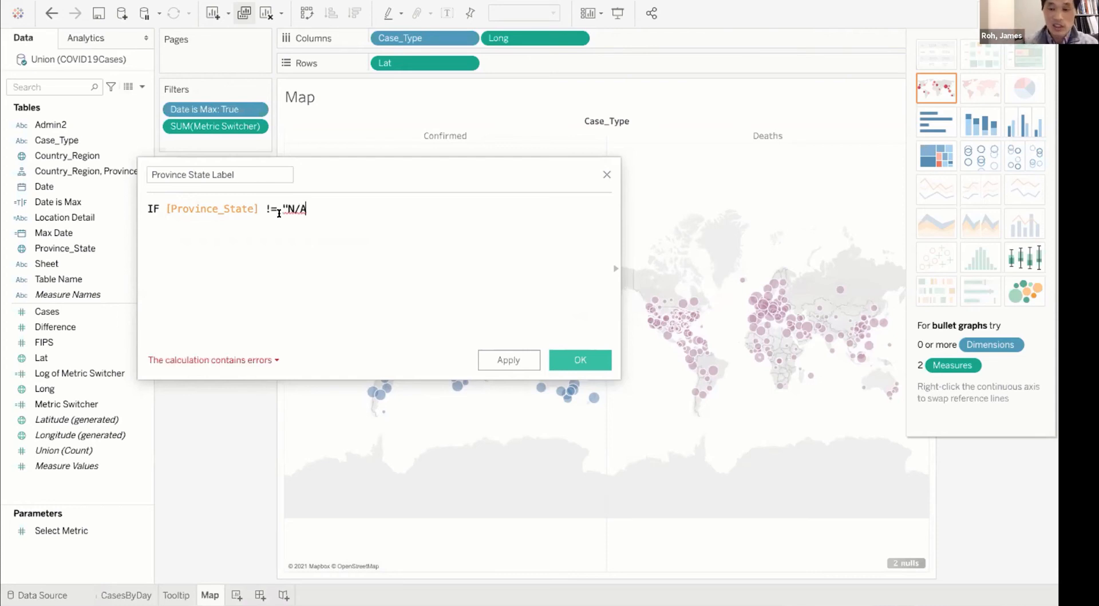
pyautogui.write('" T')
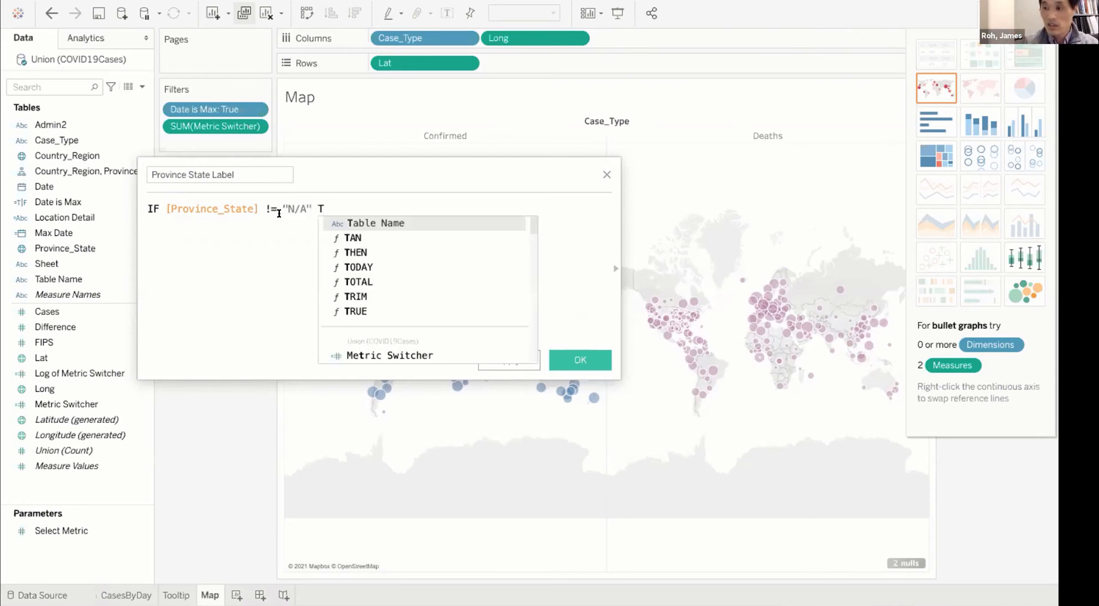
pyautogui.click(368, 248)
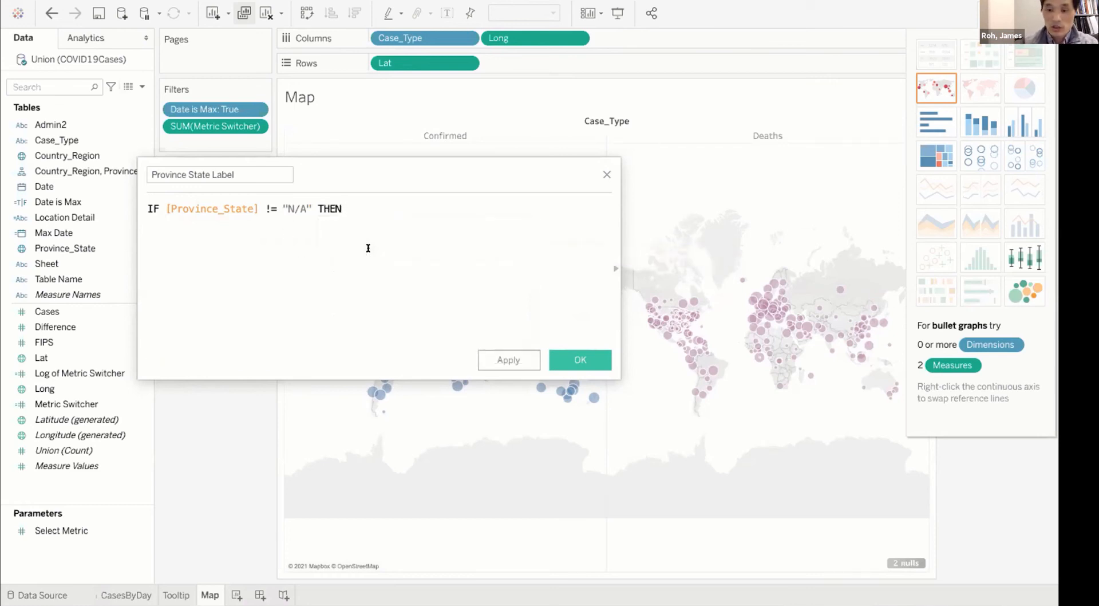
pyautogui.write('[Provi')
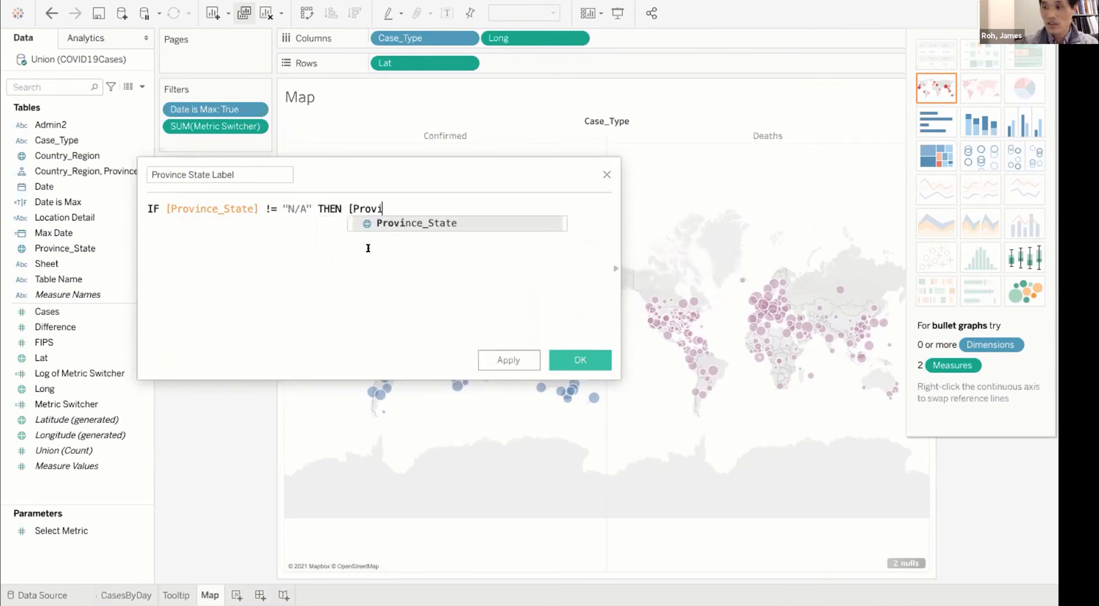
pyautogui.click(407, 222)
# Add a second formula line reading ELSE "" so the fallback is an empty string
pyautogui.press('Return')
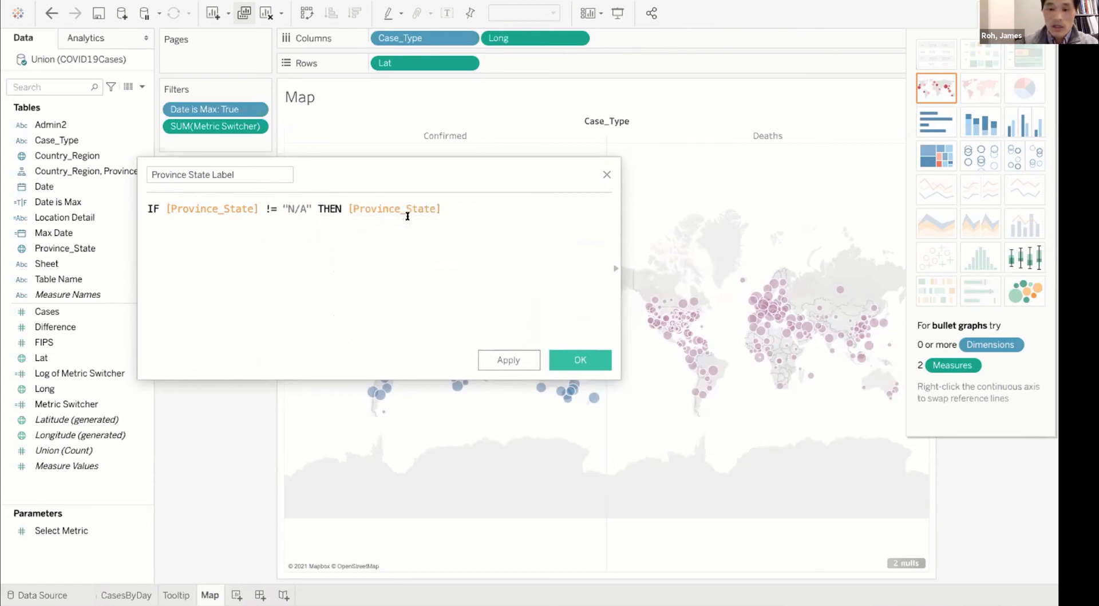
pyautogui.write('EL')
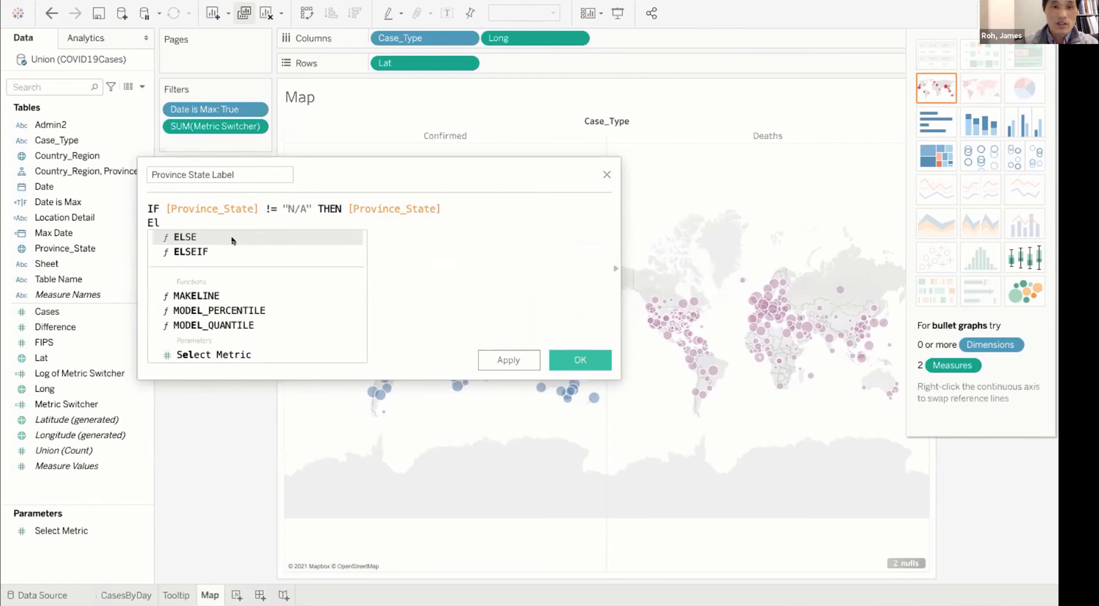
pyautogui.click(218, 236)
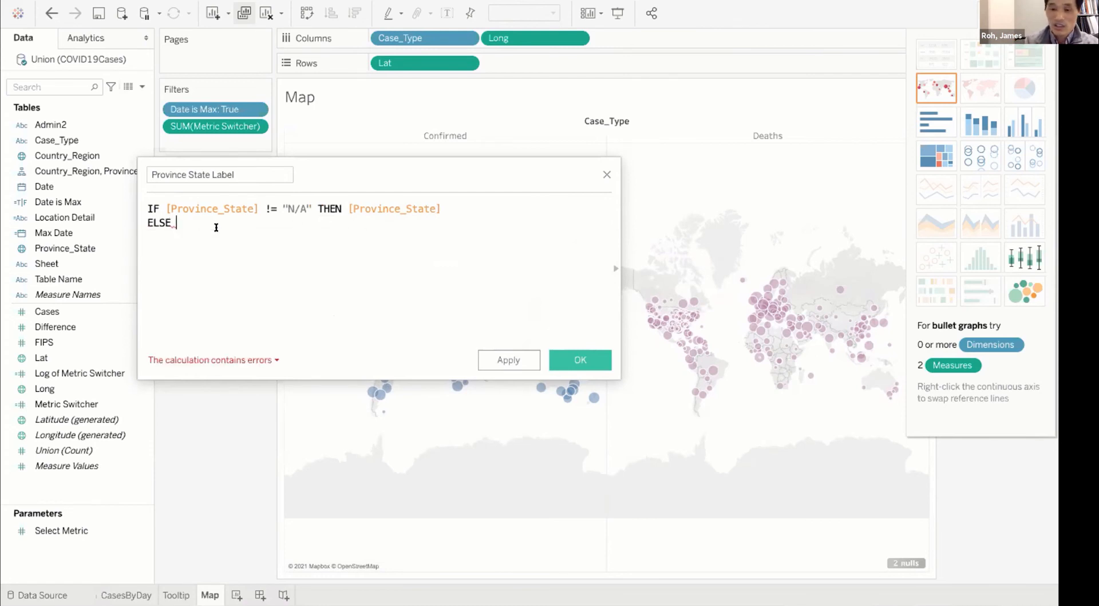
pyautogui.write('""')
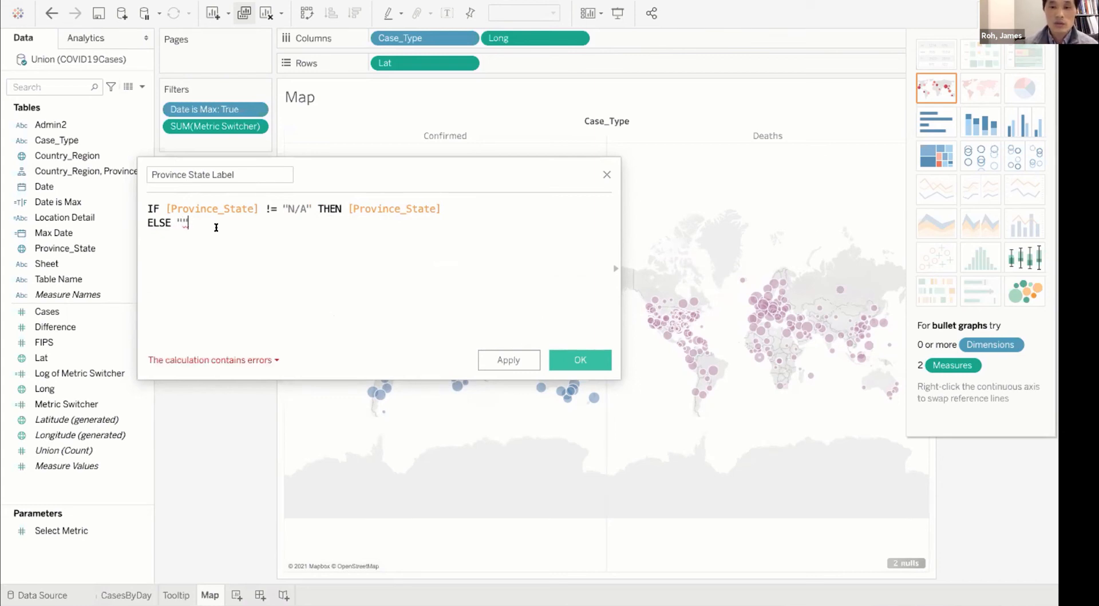
pyautogui.press('Left')
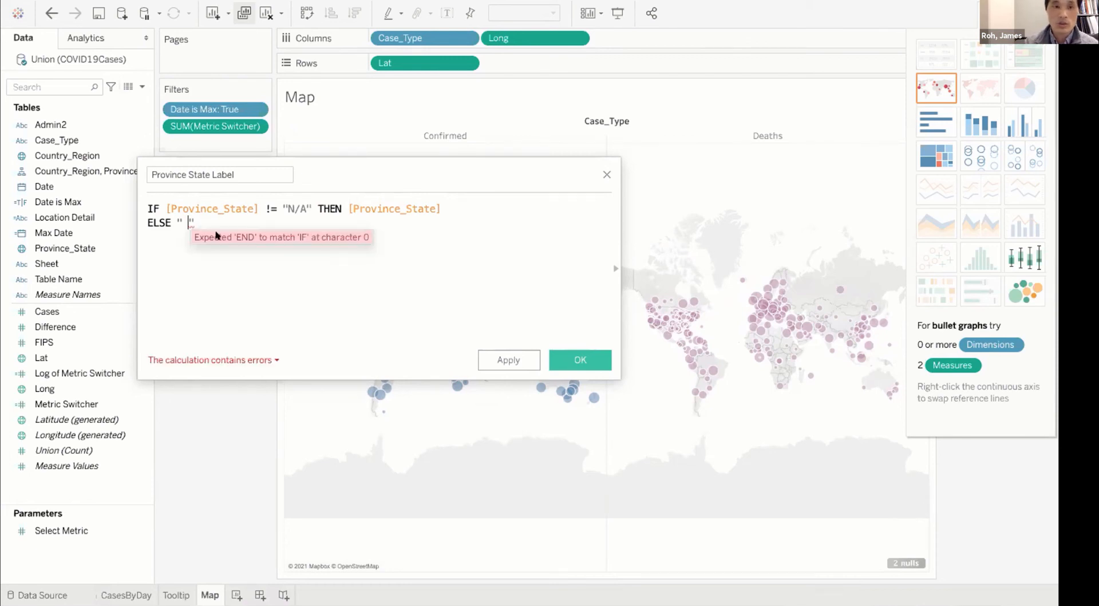
pyautogui.press('Left')
pyautogui.write('AC')
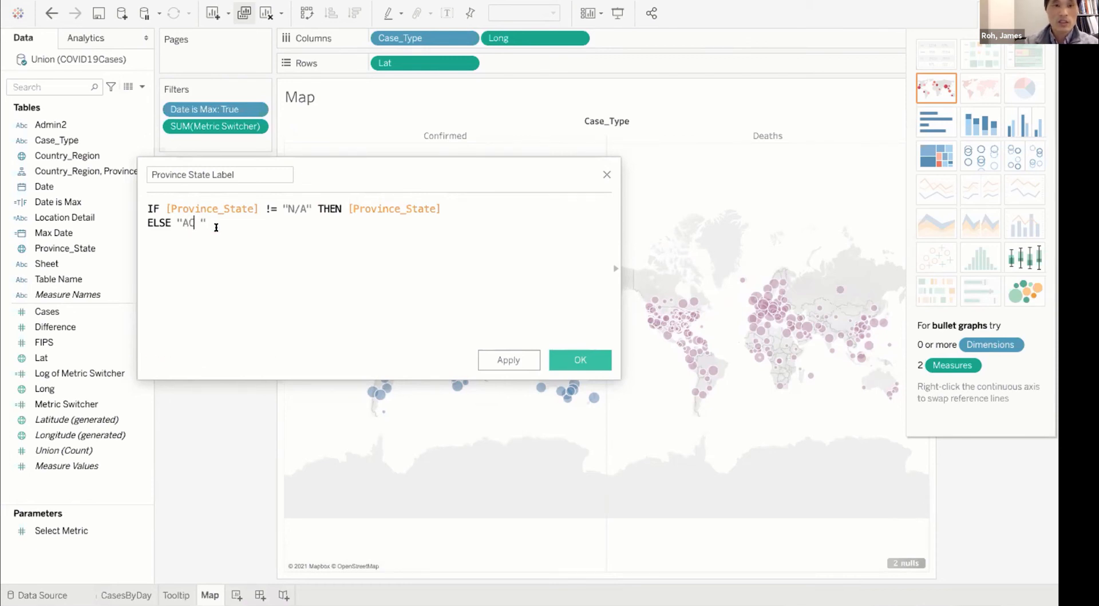
pyautogui.press('BackSpace')
pyautogui.press('BackSpace')
pyautogui.write('NO Provi ')
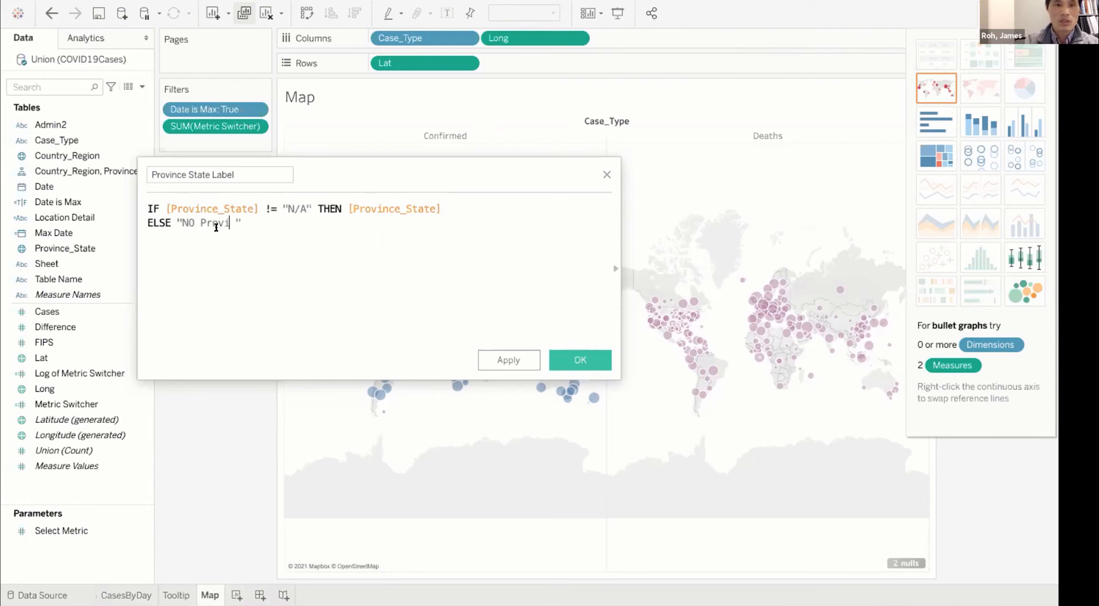
pyautogui.write('c')
pyautogui.press('BackSpace')
pyautogui.write('nc')
pyautogui.press('BackSpace')
pyautogui.press('BackSpace')
pyautogui.press('BackSpace')
pyautogui.press('BackSpace')
pyautogui.press('BackSpace')
pyautogui.press('BackSpace')
pyautogui.press('BackSpace')
pyautogui.press('BackSpace')
pyautogui.press('BackSpace')
pyautogui.press('BackSpace')
pyautogui.press('BackSpace')
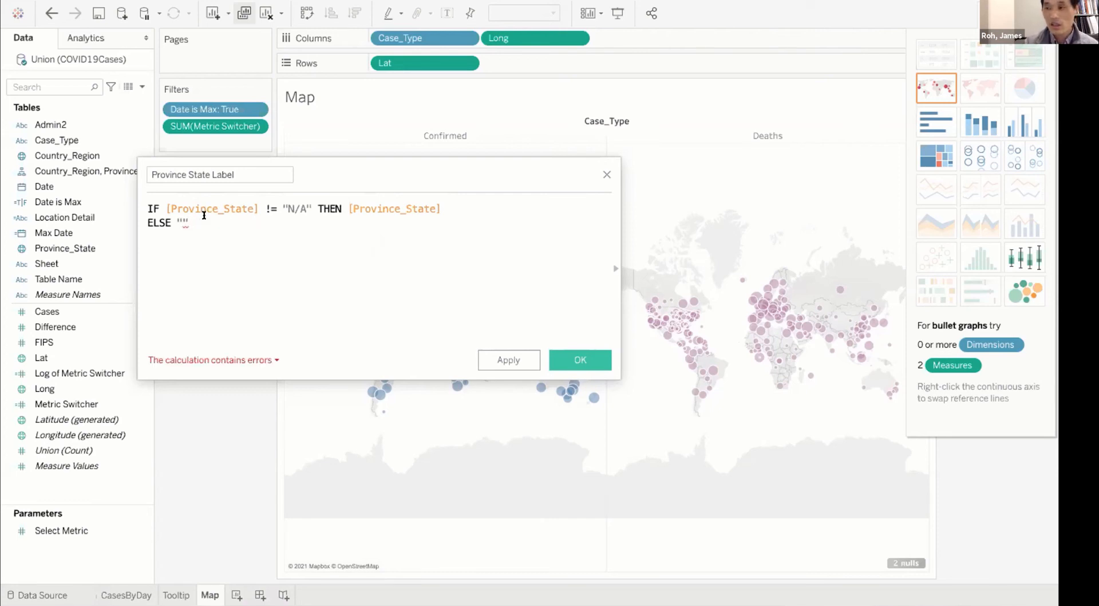
# Close the formula with END on its own line and save the Province State Label calculated field
pyautogui.press('Return')
pyautogui.write('END')
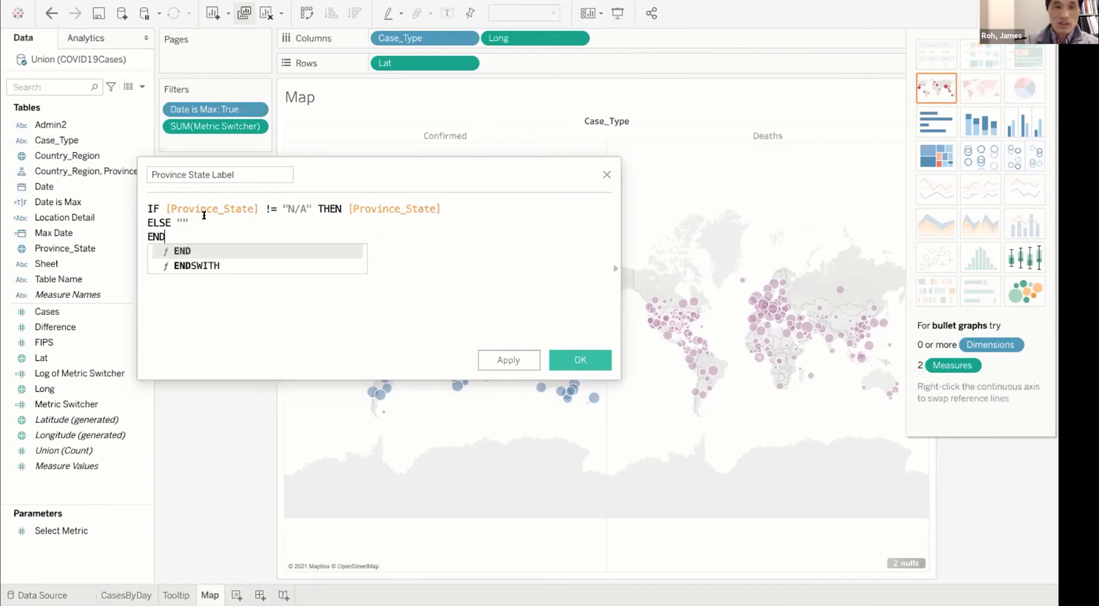
pyautogui.click(180, 250)
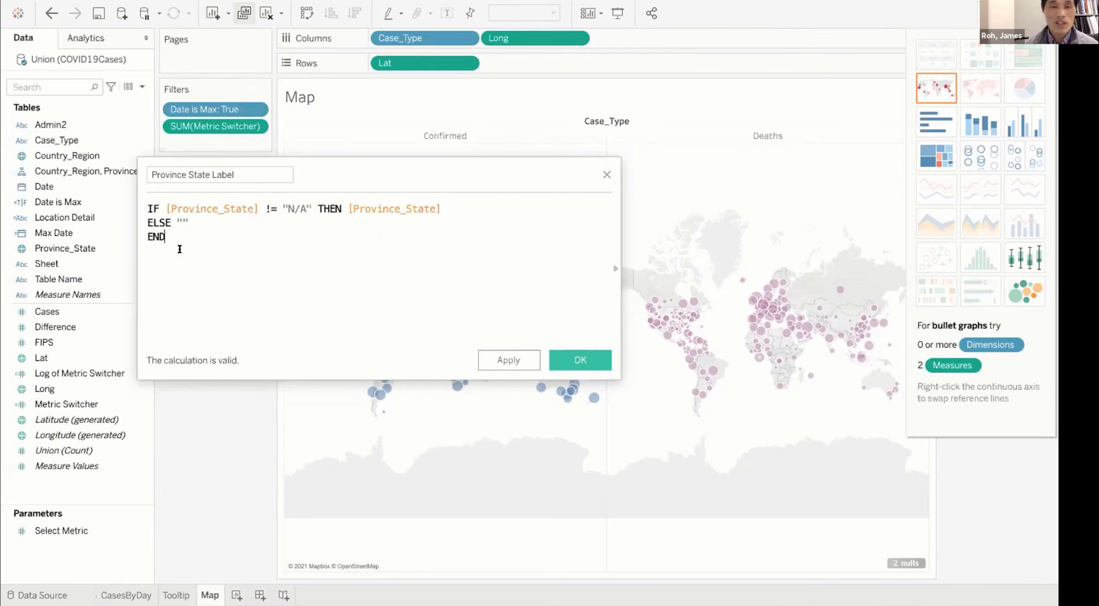
pyautogui.click(580, 360)
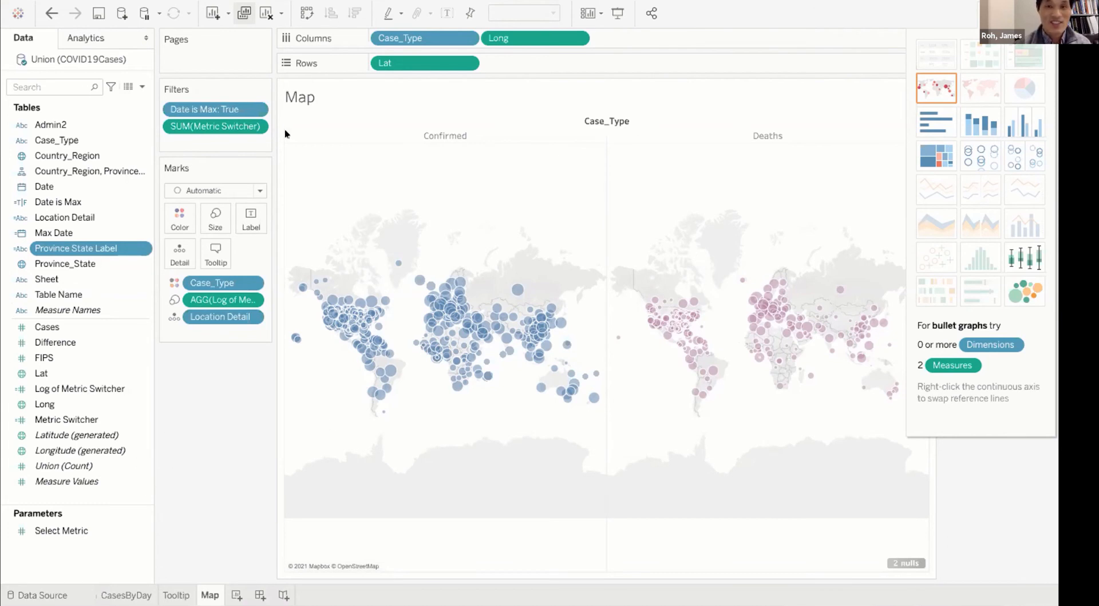
# Create another calculated field named Admin2 Label (US)
pyautogui.click(334, 0)
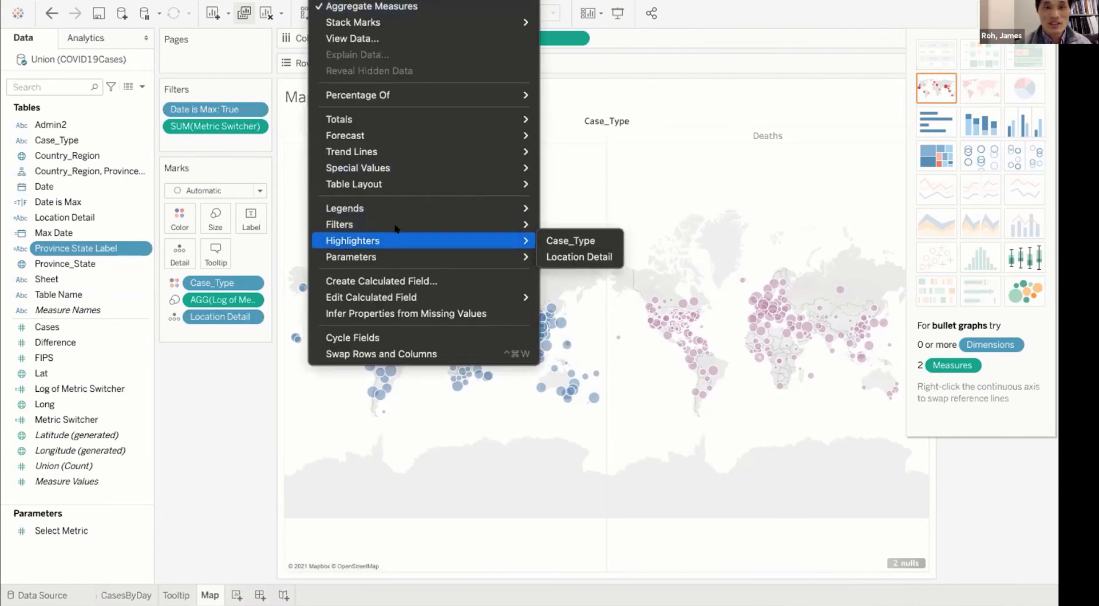
pyautogui.click(385, 277)
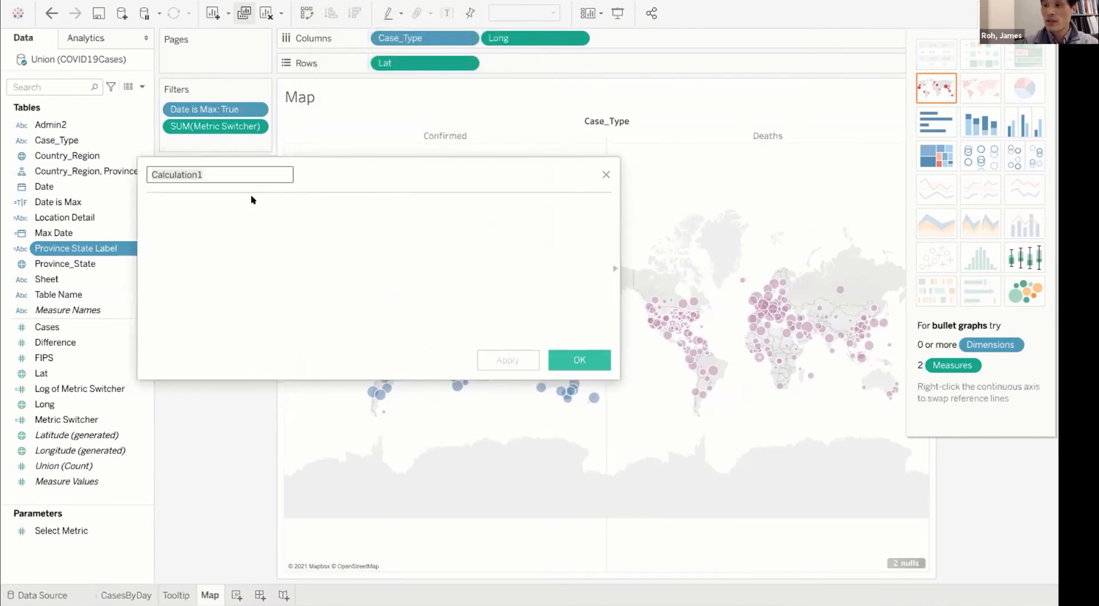
pyautogui.write('Admin')
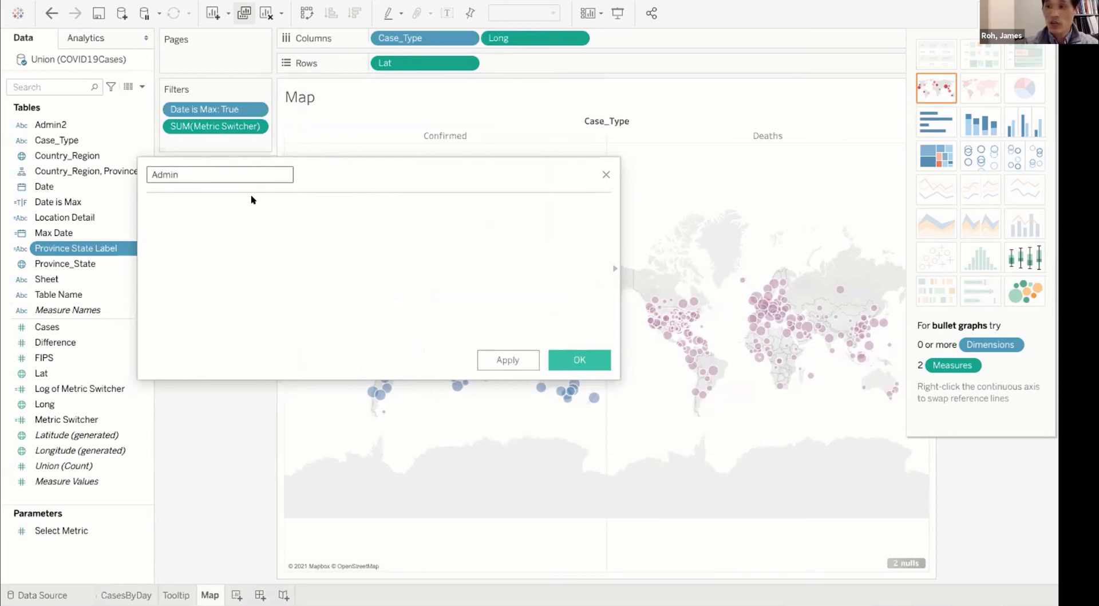
pyautogui.write('2 Label')
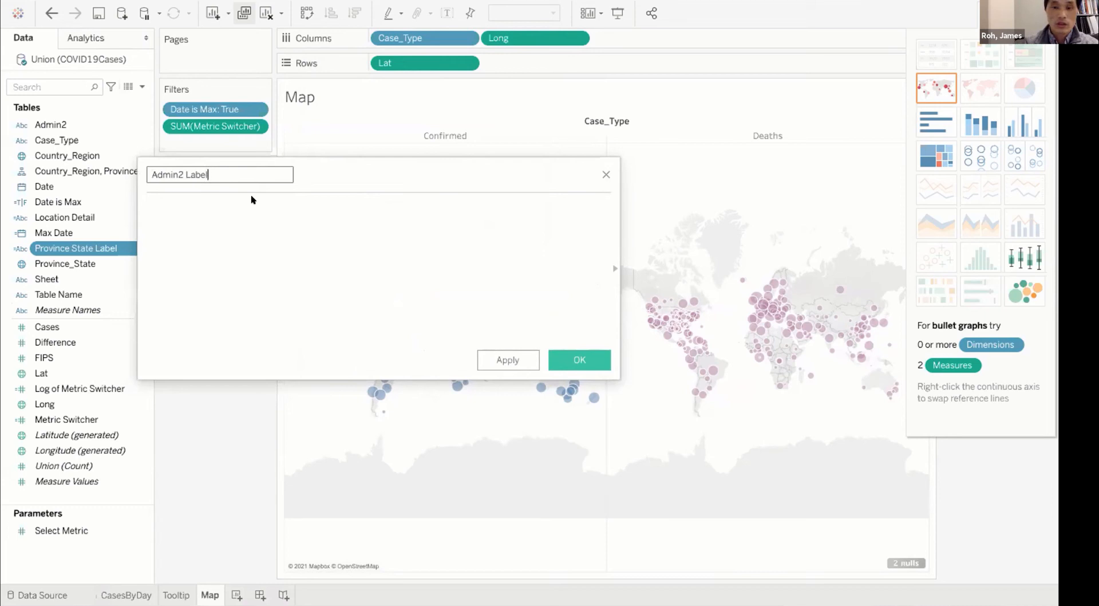
pyautogui.write(' (US)')
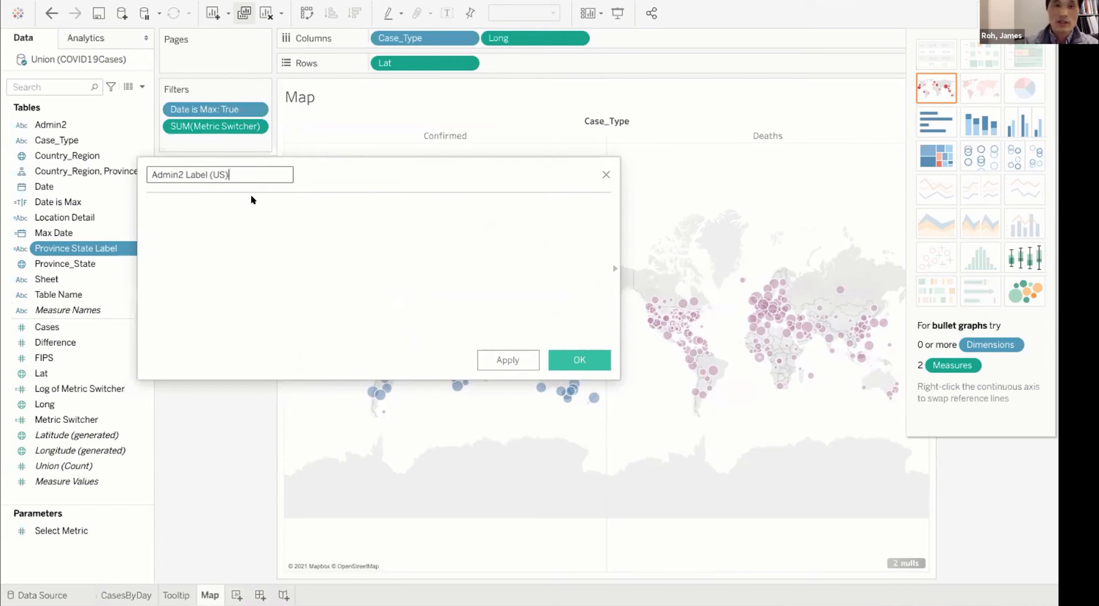
# Begin the Admin2 Label (US) formula with the condition If [Country_Region] = "US"
pyautogui.click(177, 193)
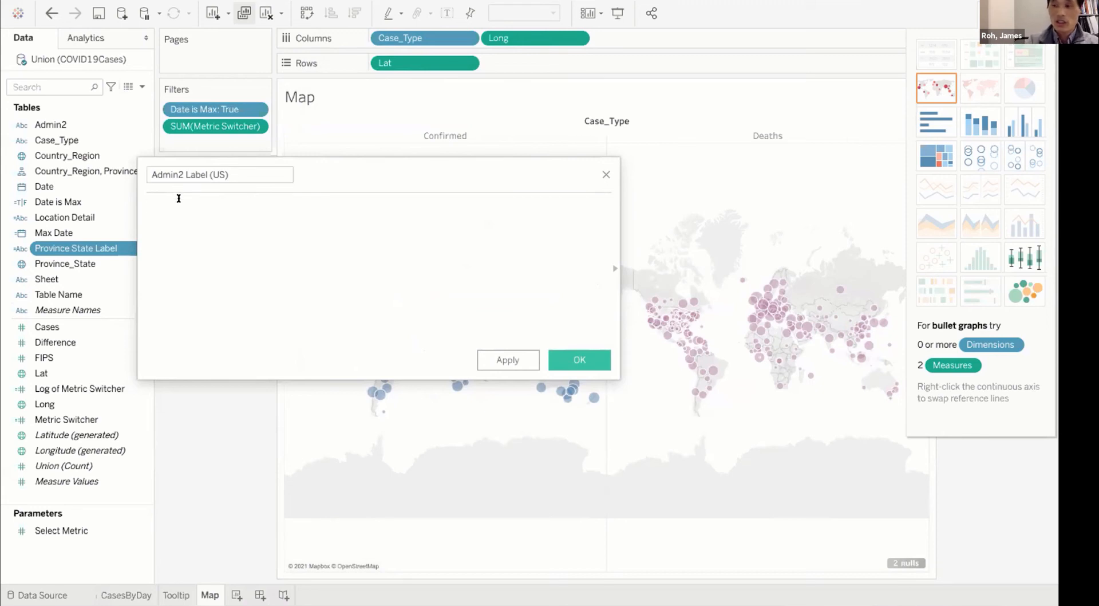
pyautogui.write('If [')
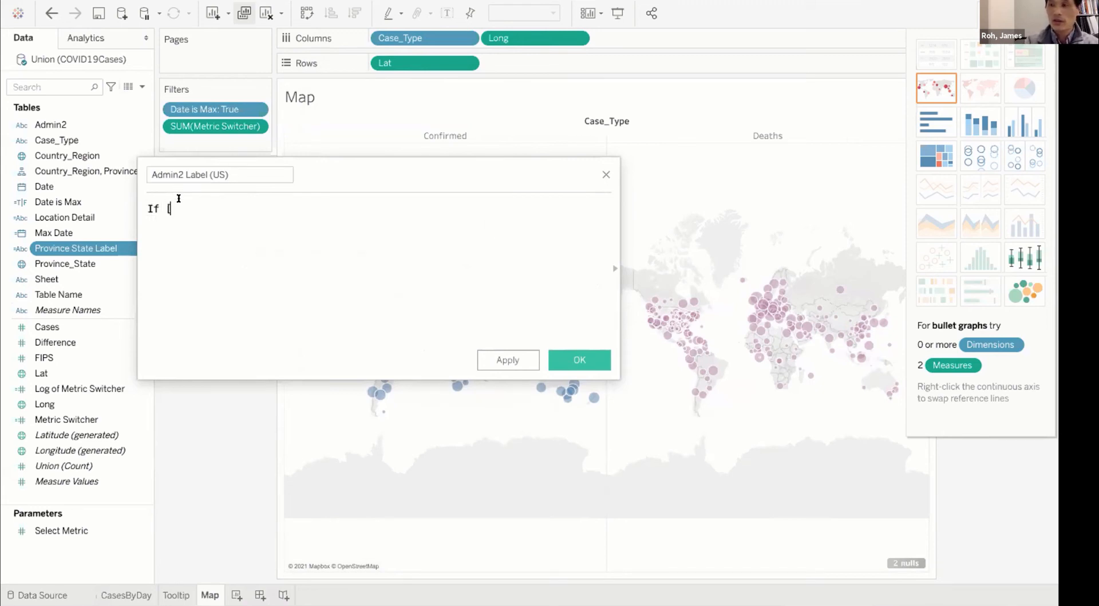
pyautogui.write('Coun')
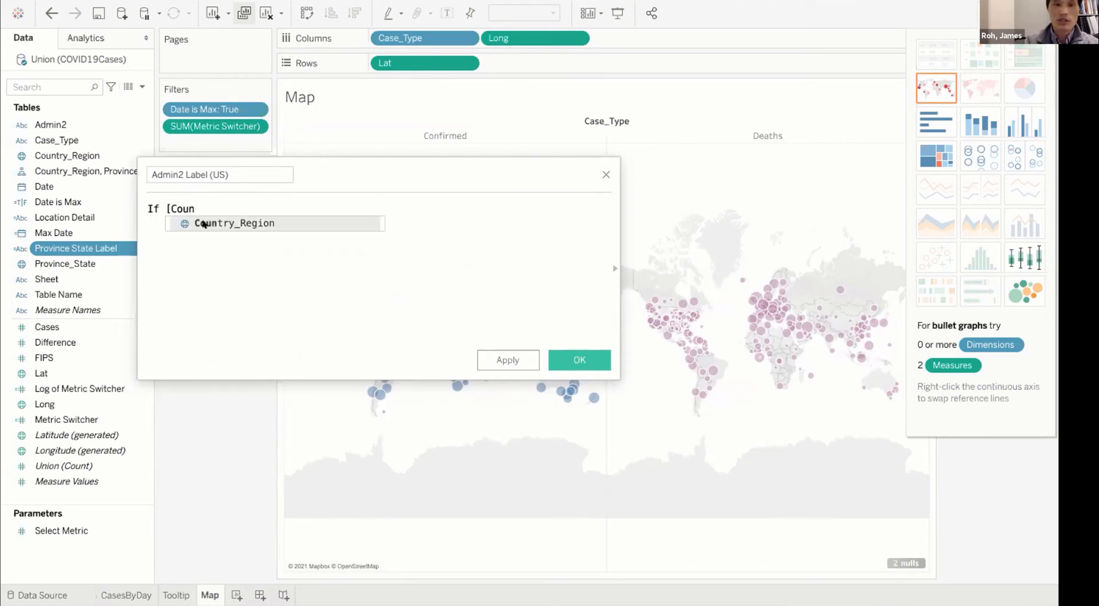
pyautogui.click(204, 224)
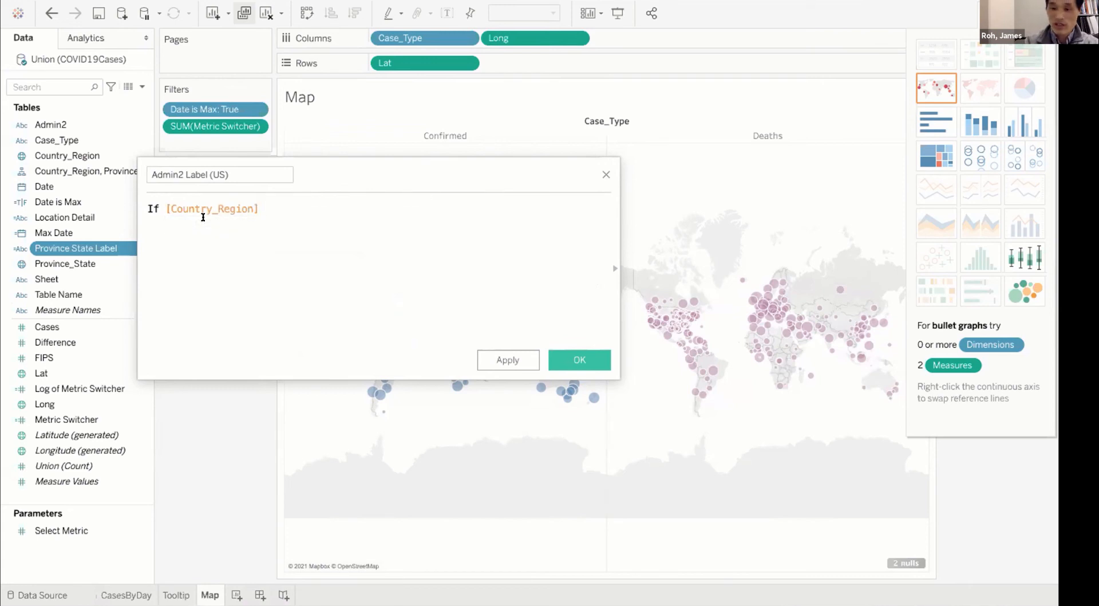
pyautogui.write('= "US"')
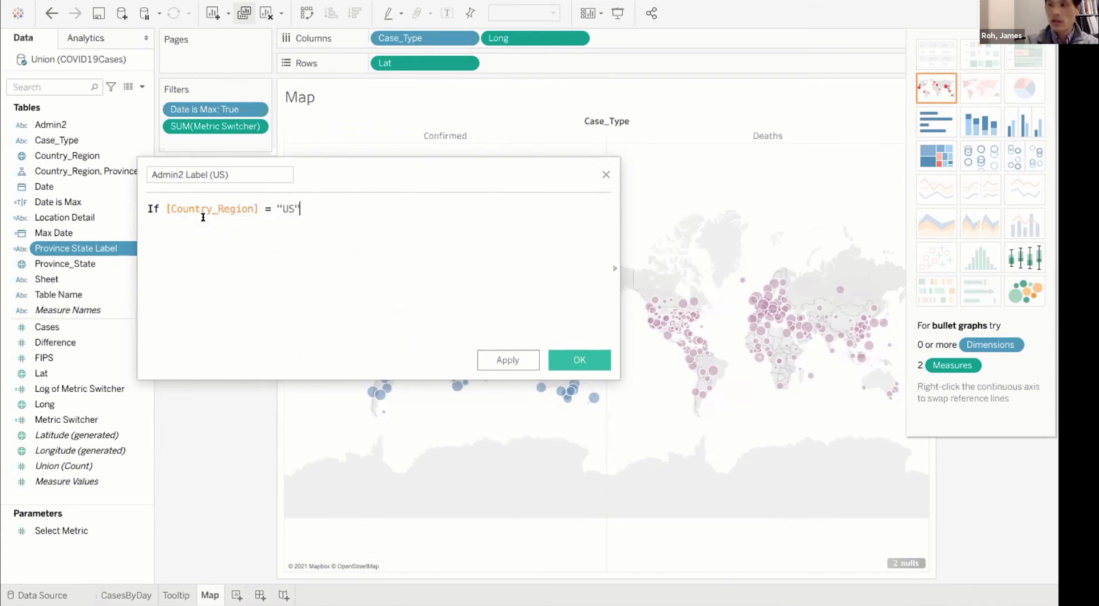
# Add a second formula line reading Then " | County: " + [Admin2] for the US case
pyautogui.press('Return')
pyautogui.write('Then')
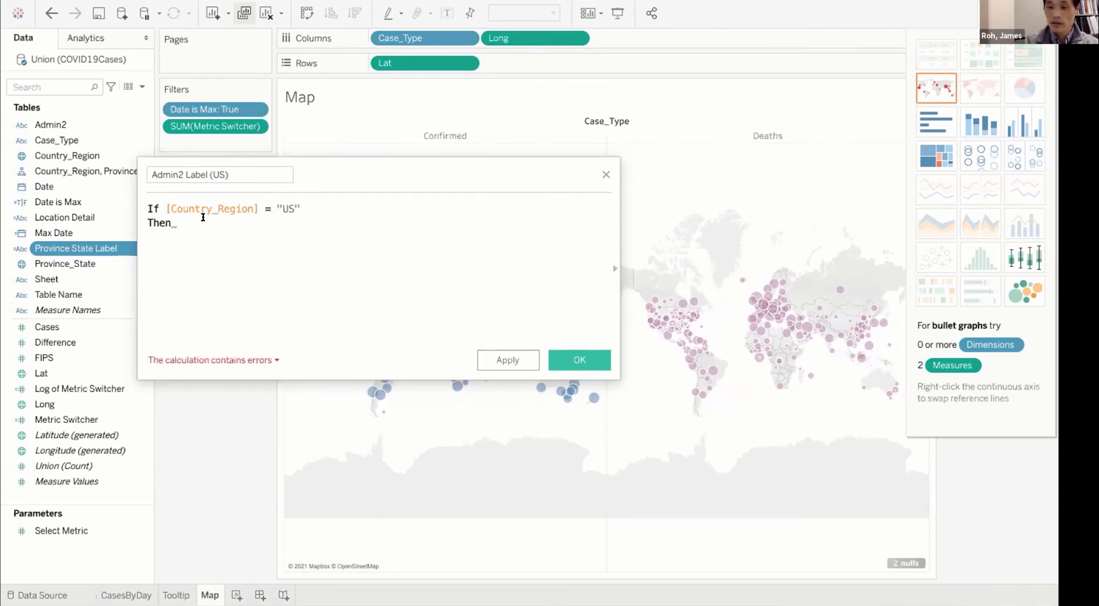
pyautogui.write(' "')
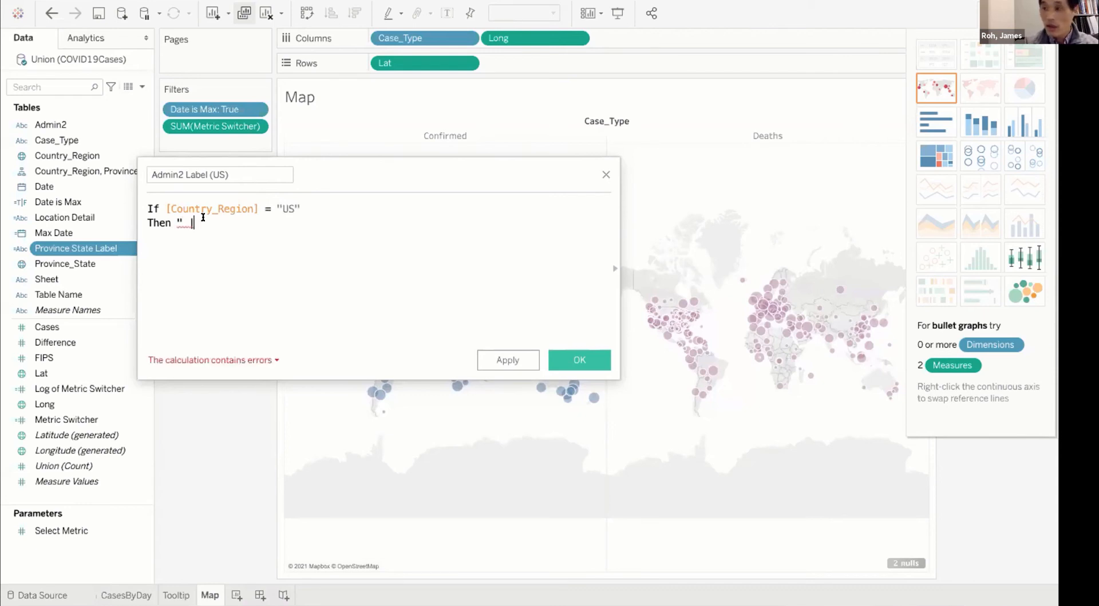
pyautogui.write(' | County')
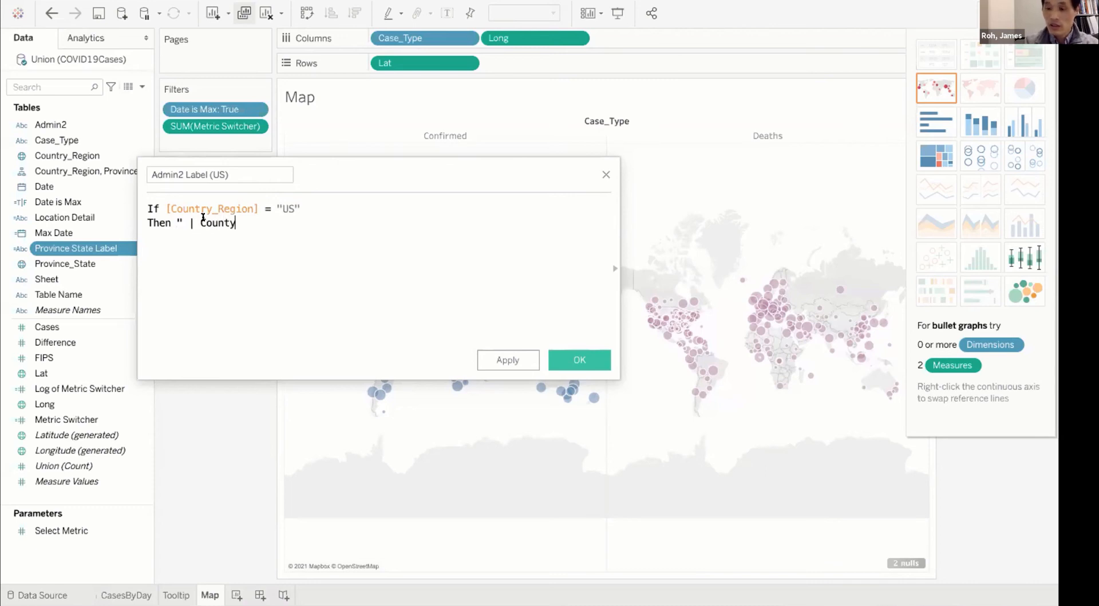
pyautogui.write(':')
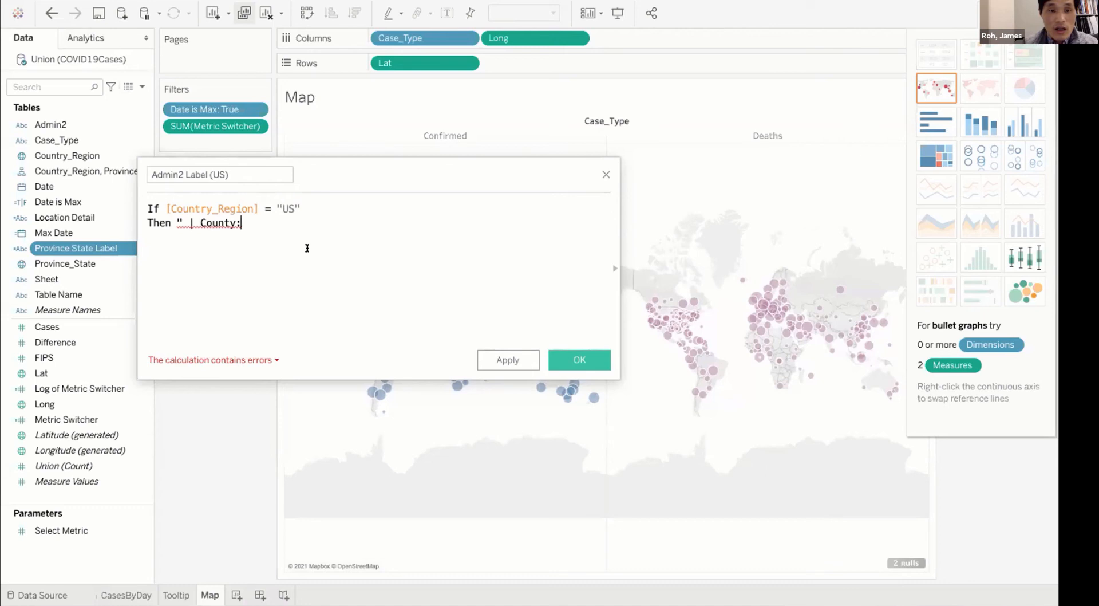
pyautogui.write(' "')
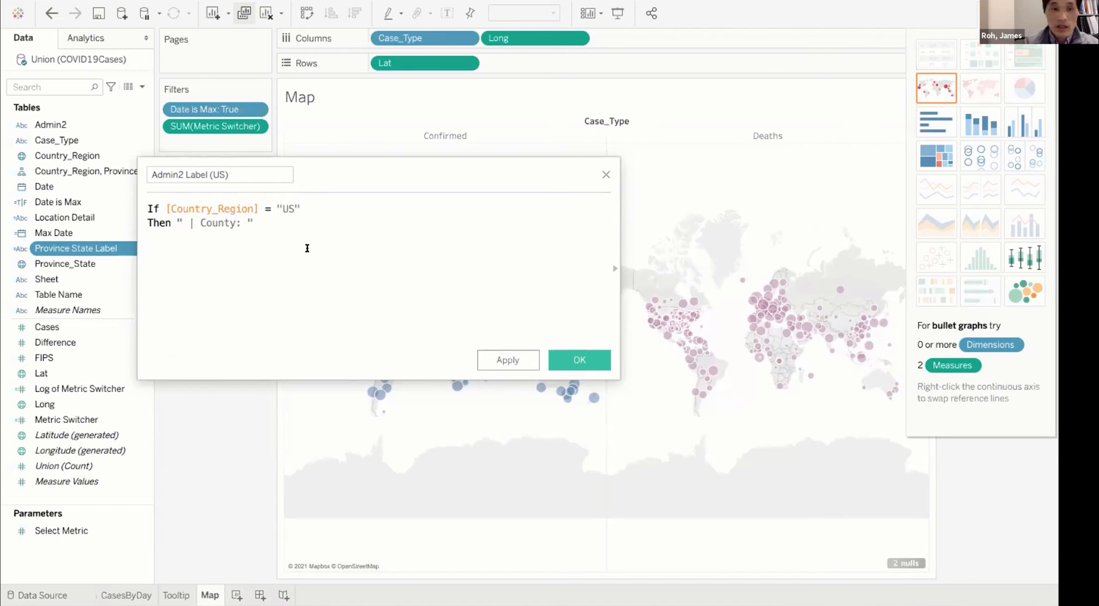
pyautogui.write(' + ')
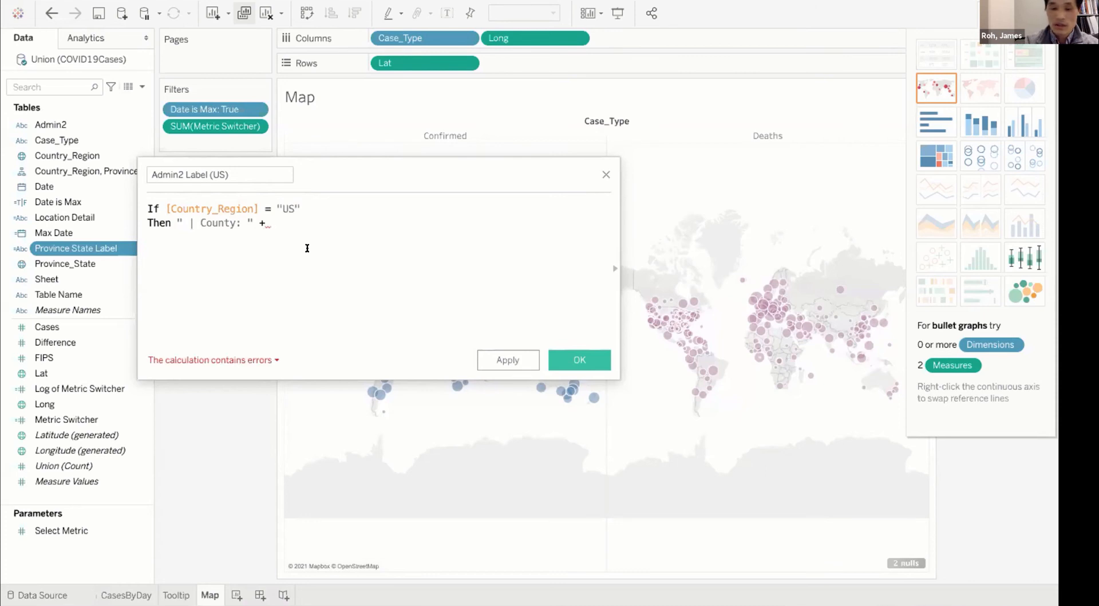
pyautogui.write('adu')
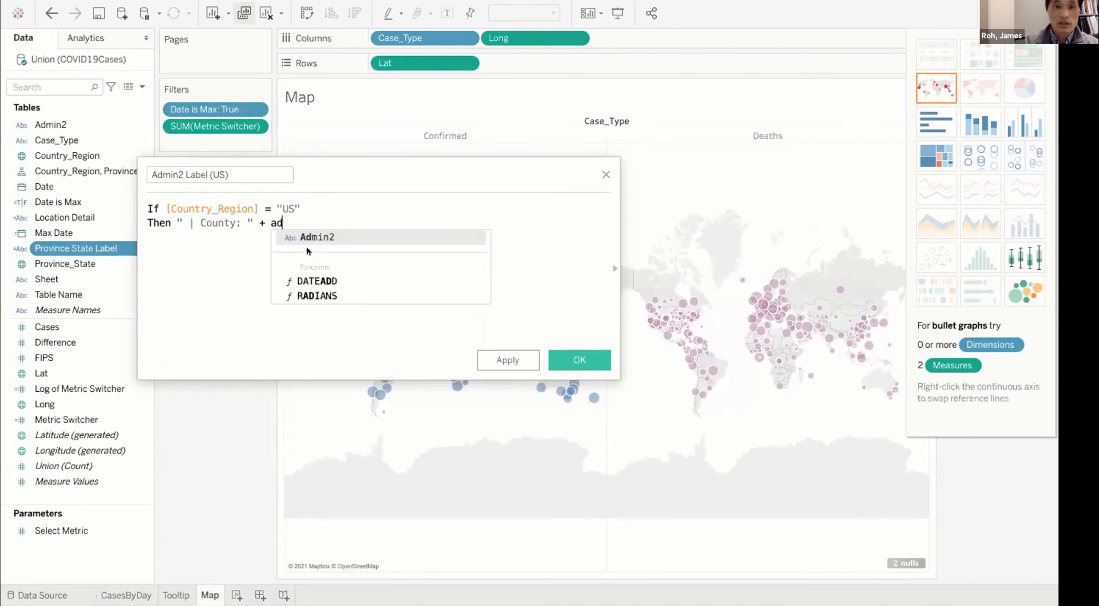
pyautogui.click(311, 237)
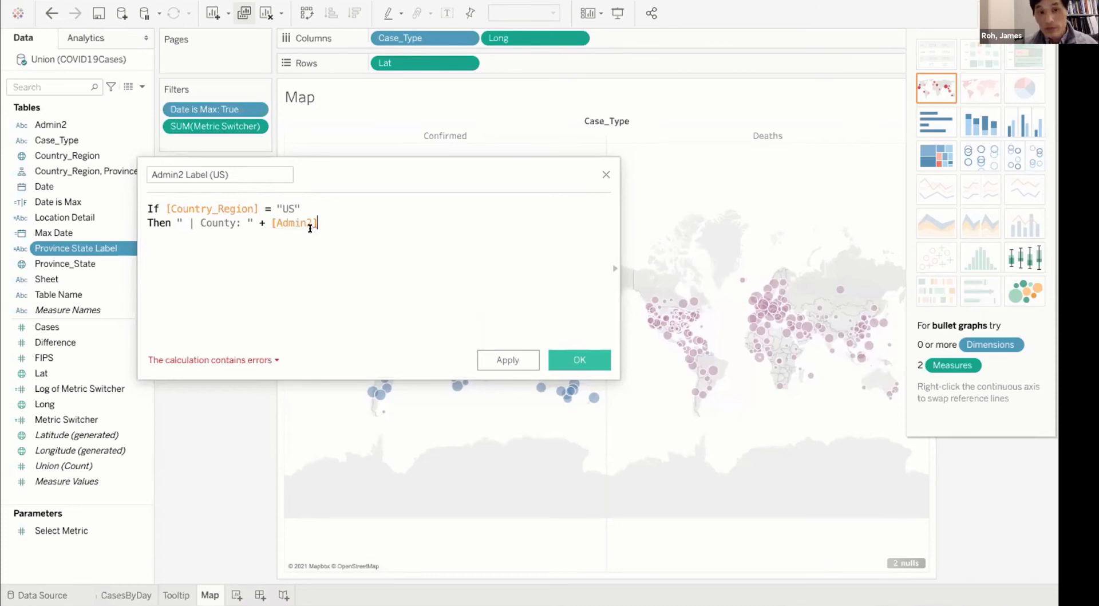
# Finish the formula with ELSE "" and END on separate lines and save the Admin2 Label (US) calculated field
pyautogui.press('Return')
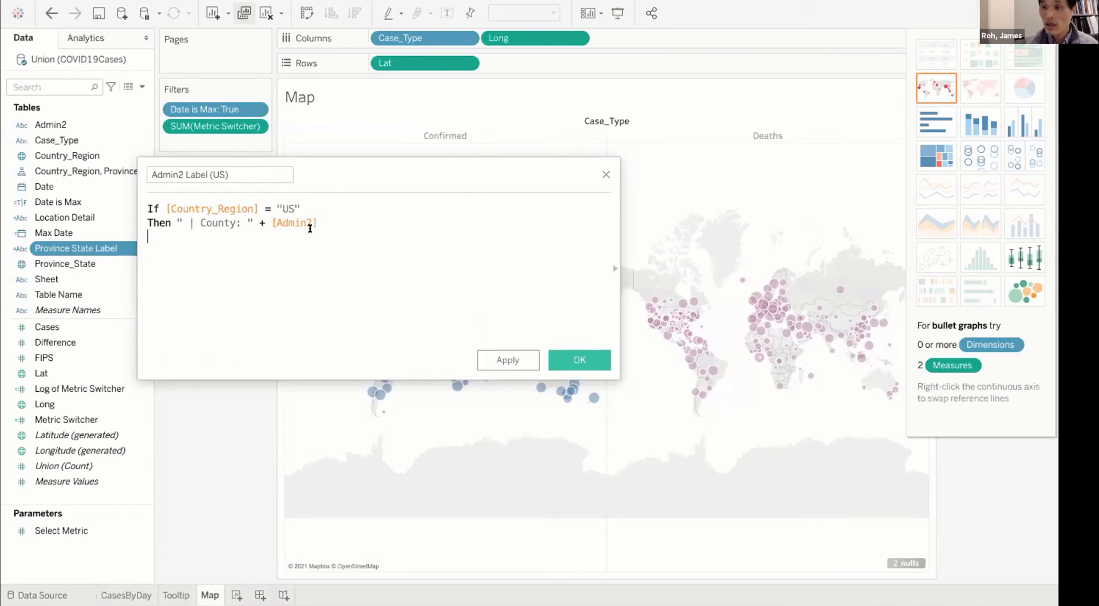
pyautogui.write('E')
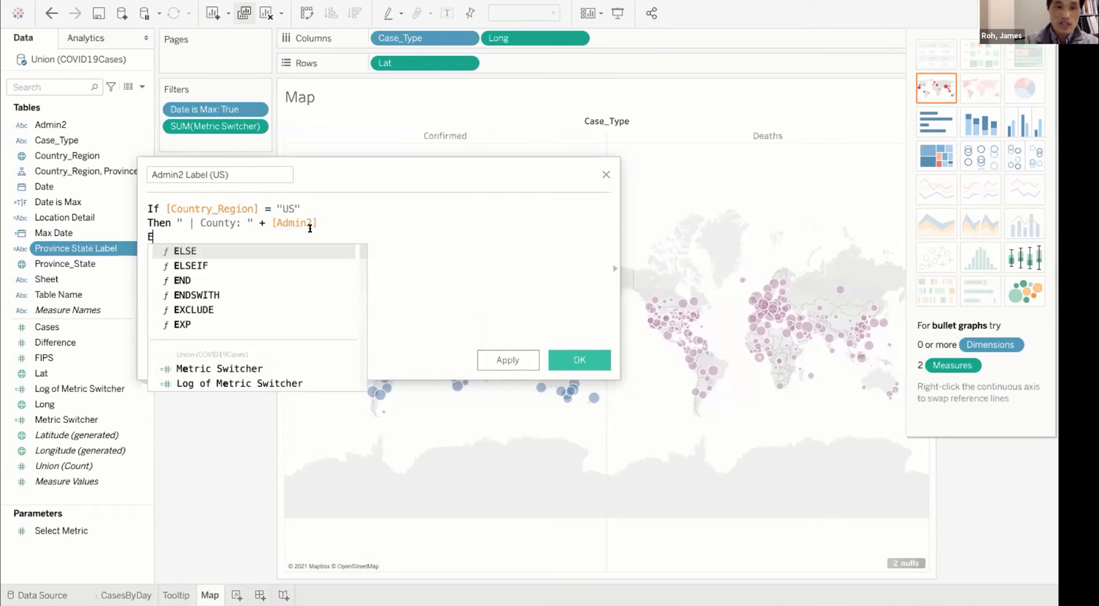
pyautogui.click(232, 246)
pyautogui.write('""')
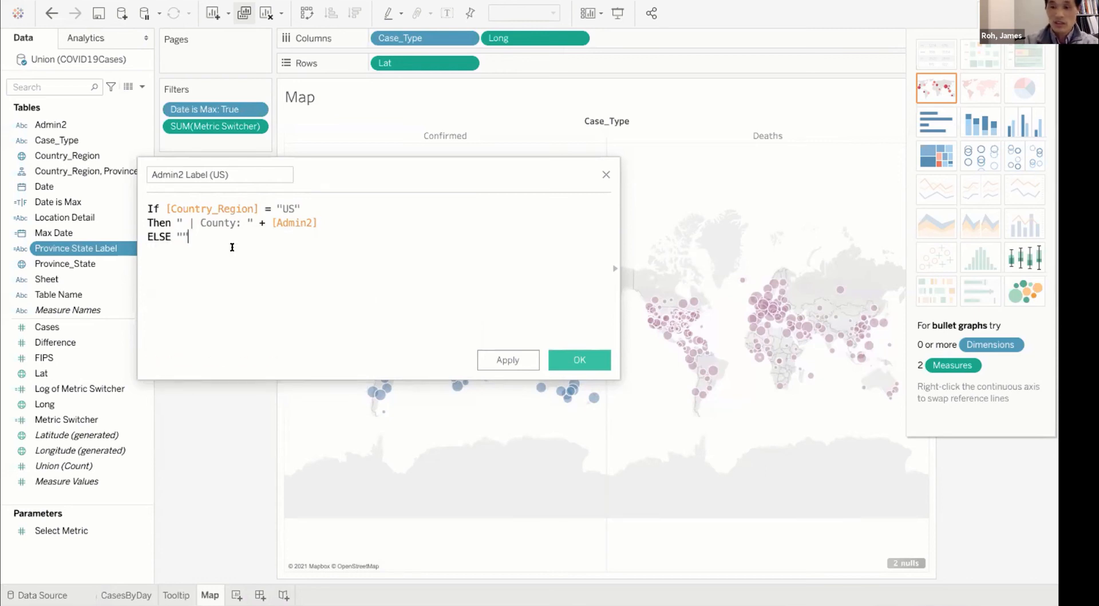
pyautogui.press('Return')
pyautogui.write('END')
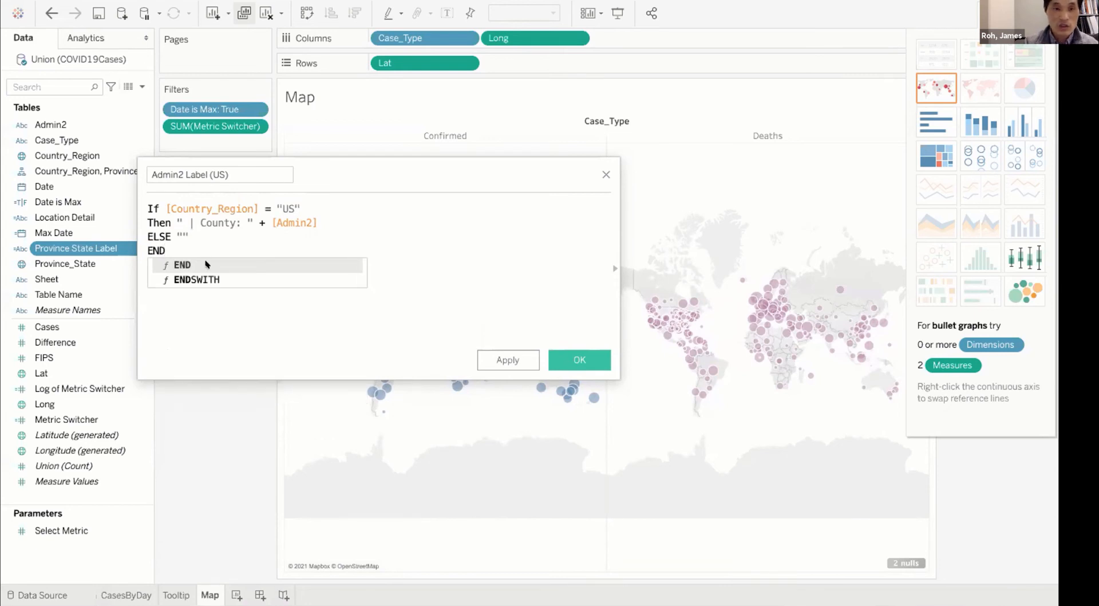
pyautogui.click(206, 264)
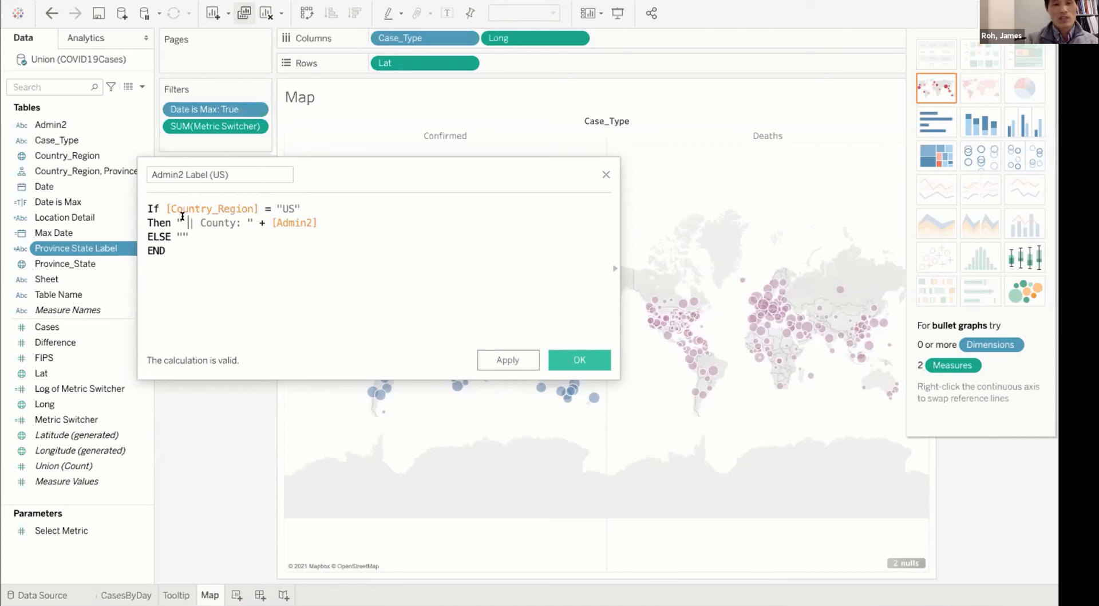
pyautogui.moveTo(189, 223); pyautogui.dragTo(241, 224)
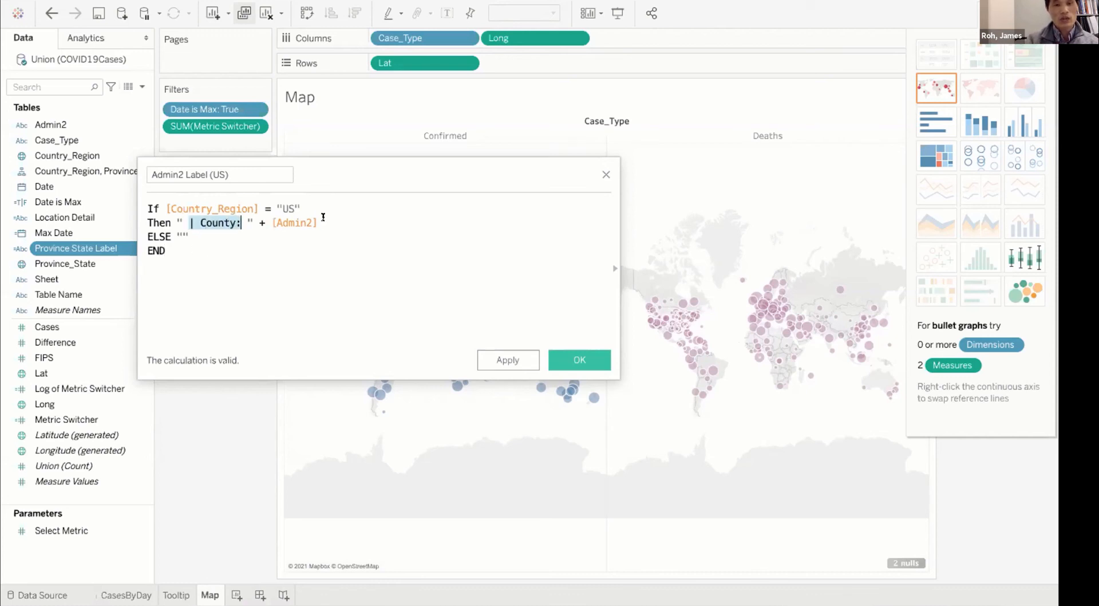
pyautogui.moveTo(318, 222); pyautogui.dragTo(265, 217)
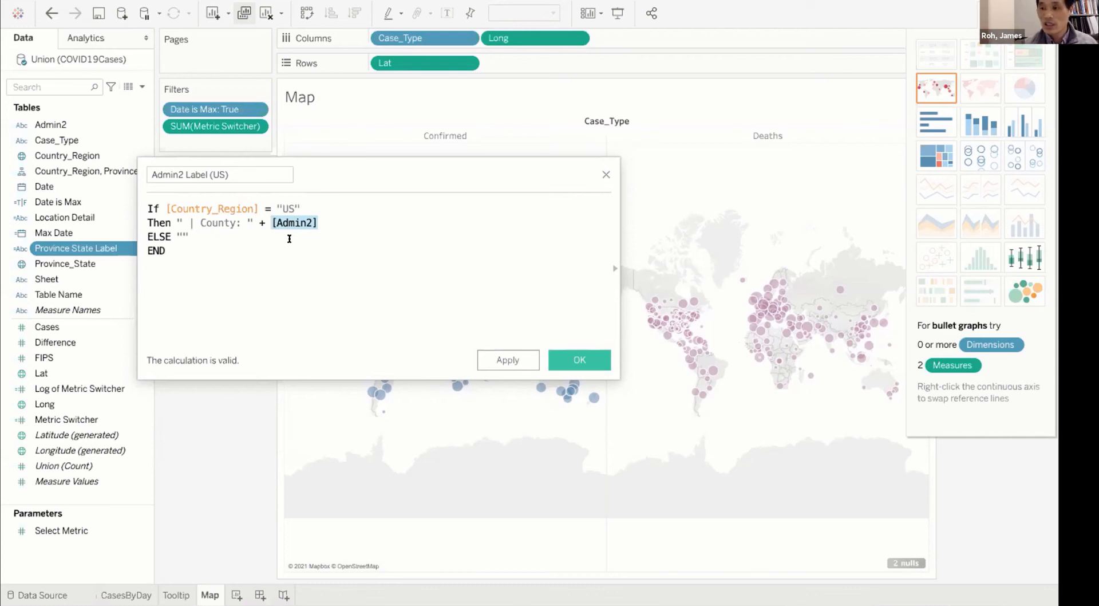
pyautogui.click(559, 364)
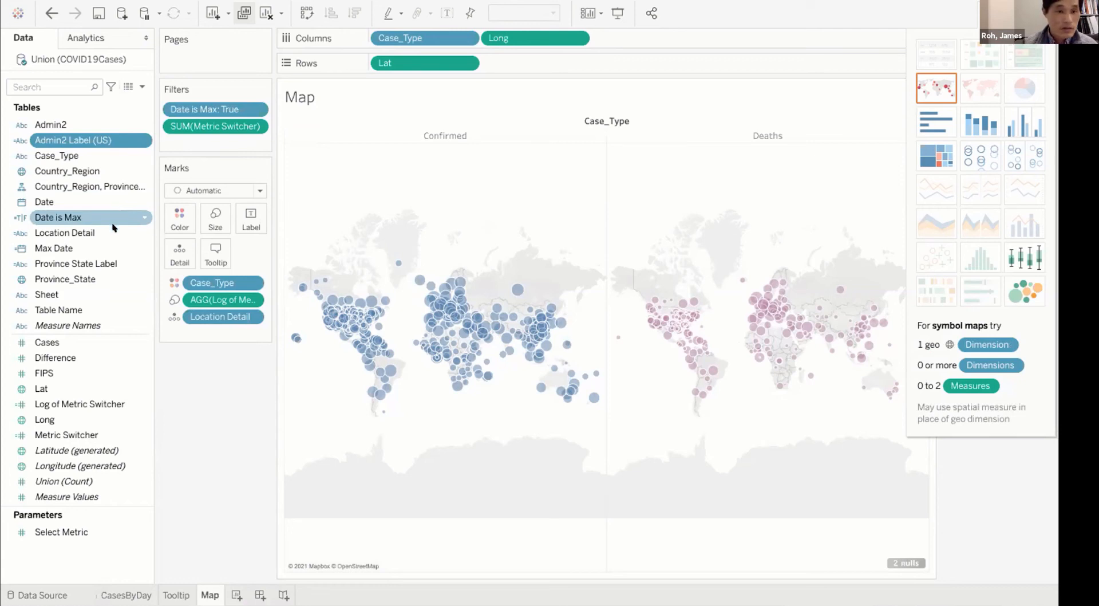
# Add Max Date, Country_Region, Admin2 Label (US) and Province State Label to the map's tooltip
pyautogui.moveTo(108, 247); pyautogui.dragTo(215, 249)
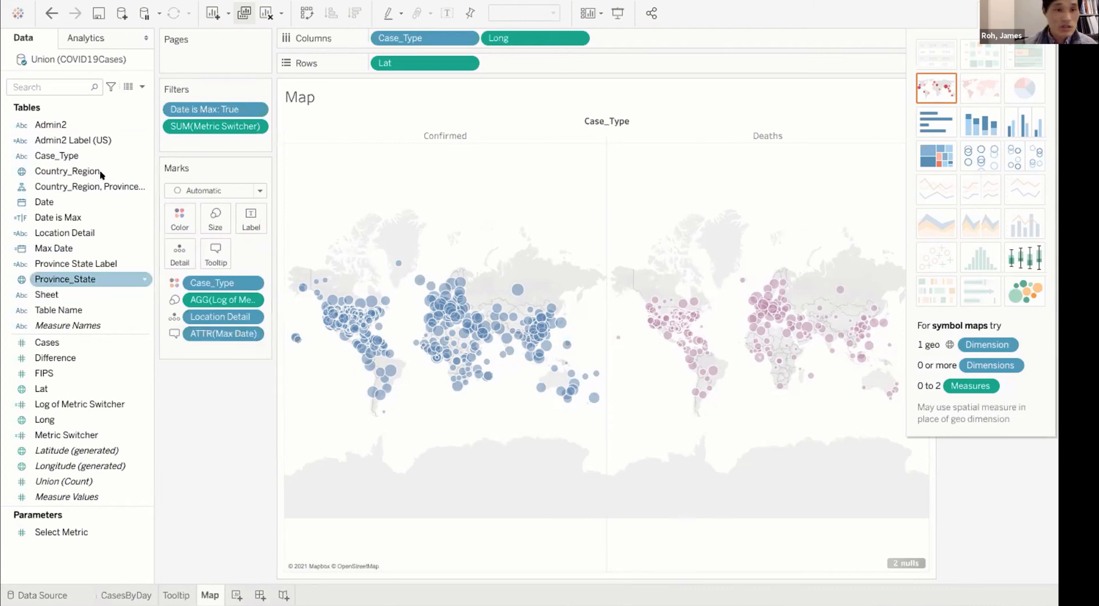
pyautogui.moveTo(88, 169); pyautogui.dragTo(216, 250)
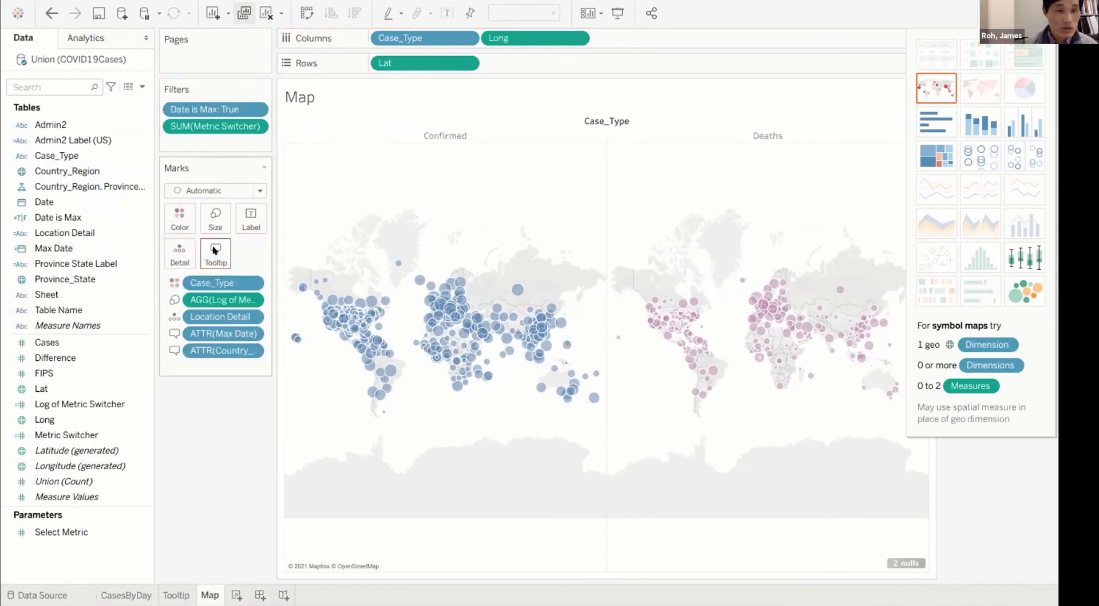
pyautogui.click(80, 141)
pyautogui.moveTo(80, 142); pyautogui.dragTo(210, 250)
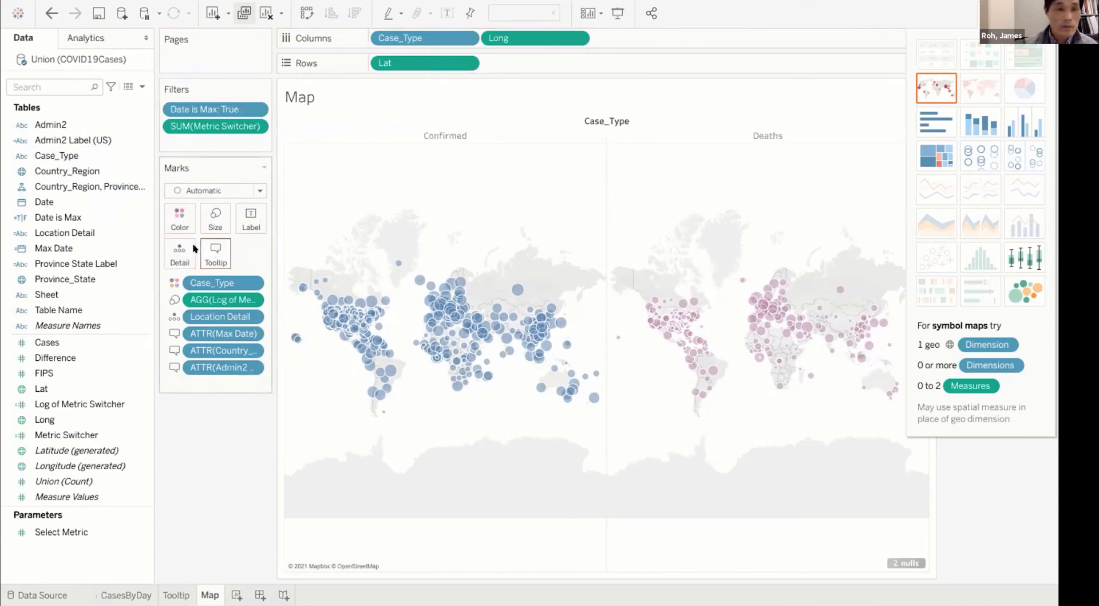
pyautogui.moveTo(100, 262); pyautogui.dragTo(219, 249)
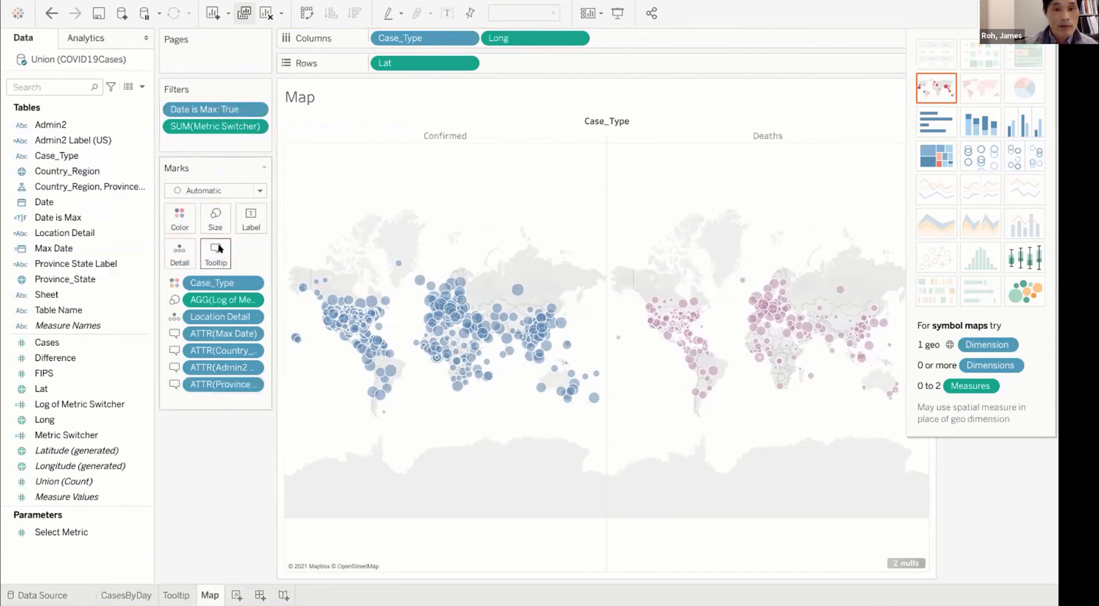
pyautogui.moveTo(353, 311)
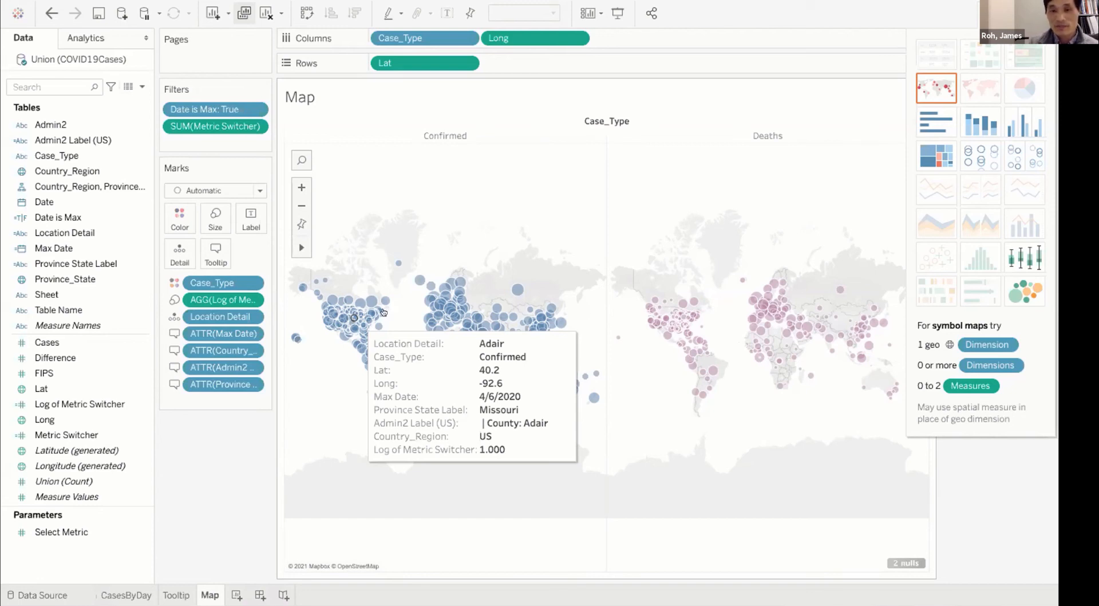
pyautogui.moveTo(432, 297)
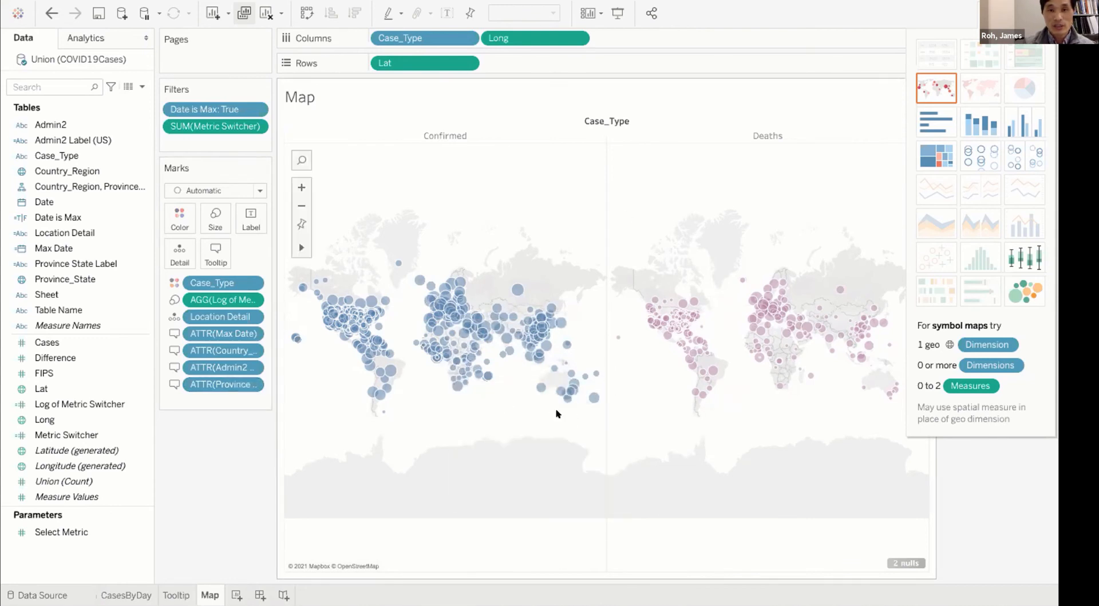
# Duplicate the Tooltip worksheet
pyautogui.click(169, 593)
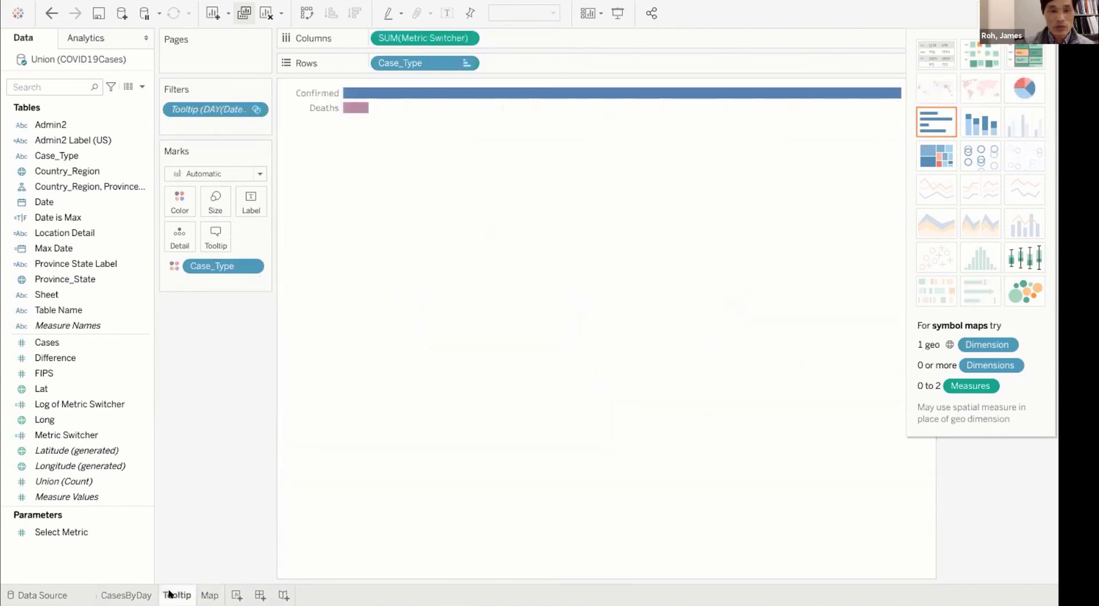
pyautogui.rightClick(169, 594)
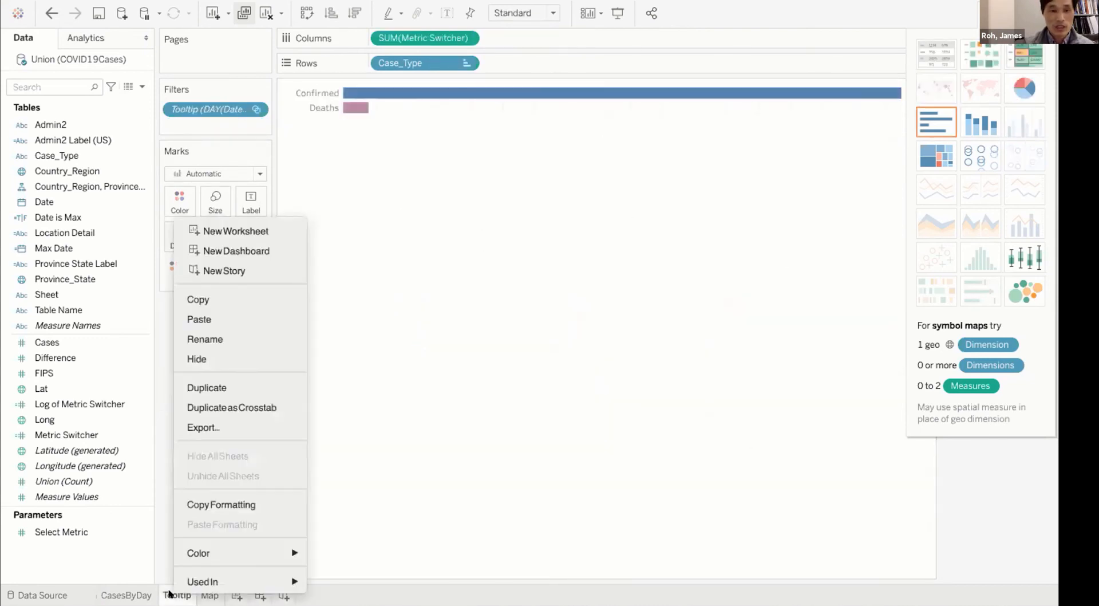
pyautogui.click(241, 387)
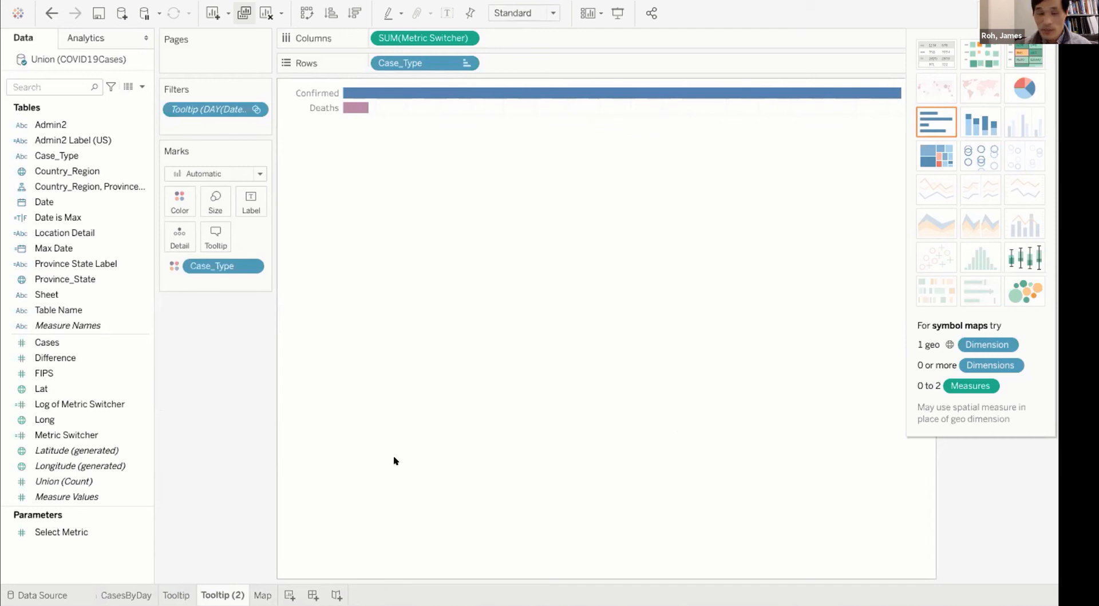
# Rename the duplicated worksheet as MapTooltip
pyautogui.rightClick(216, 589)
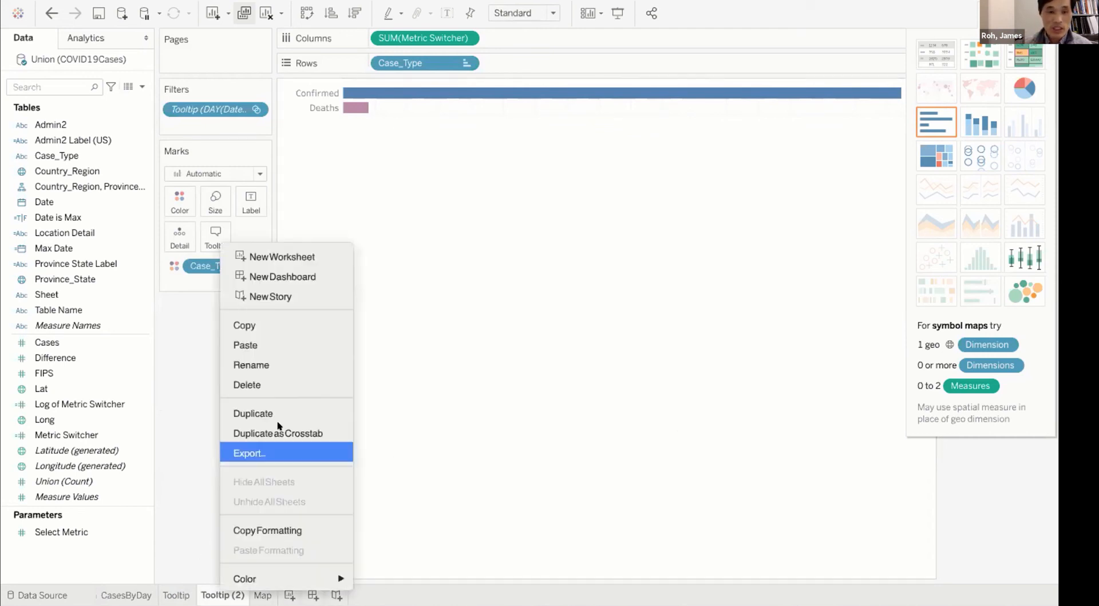
pyautogui.click(296, 359)
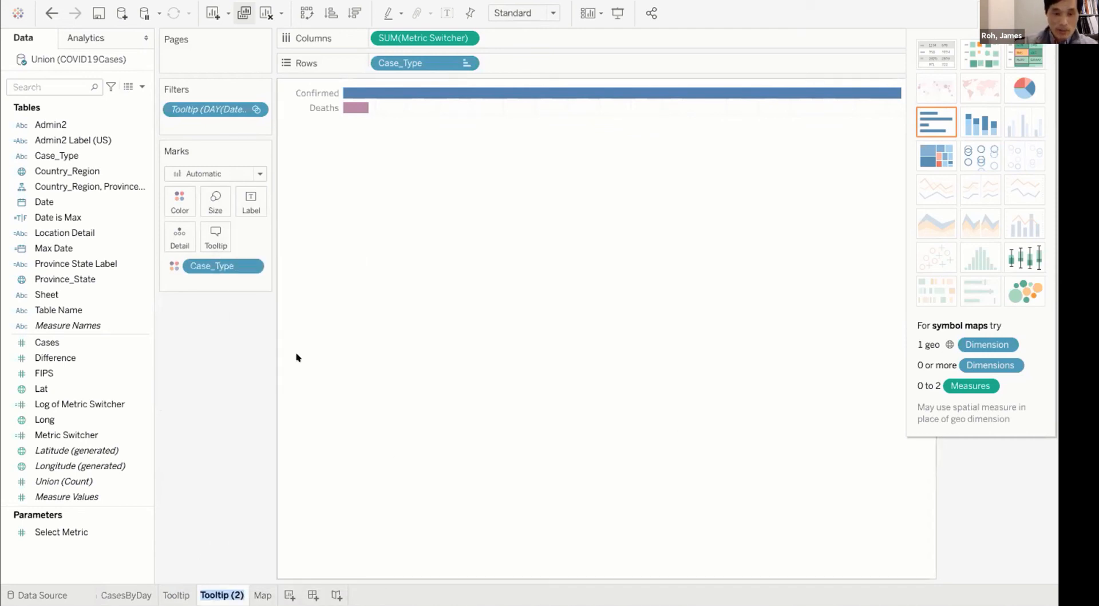
pyautogui.press('Home')
pyautogui.write('Map')
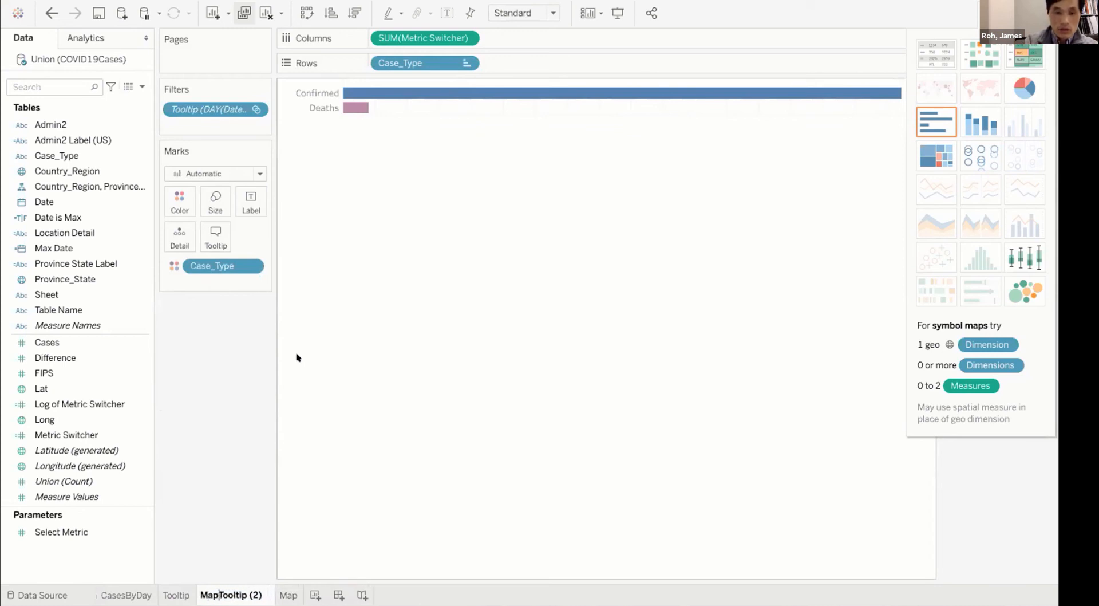
pyautogui.press('Right')
pyautogui.press('Right')
pyautogui.press('Right')
pyautogui.press('Right')
pyautogui.press('Right')
pyautogui.press('Right')
pyautogui.press('Right')
pyautogui.press('Right')
pyautogui.press('Right')
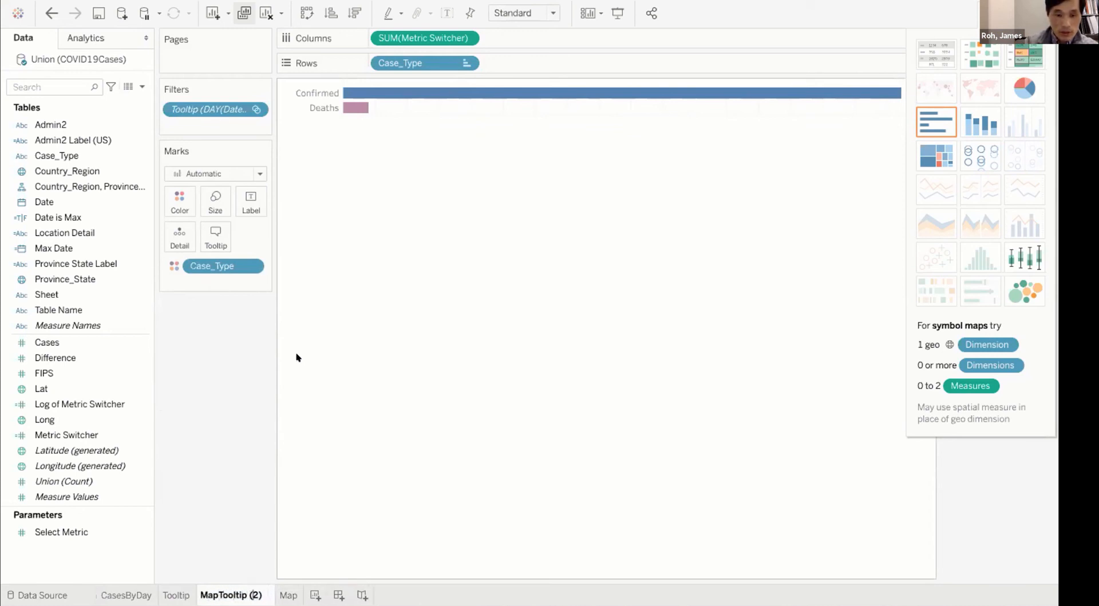
pyautogui.press('BackSpace')
pyautogui.press('BackSpace')
pyautogui.press('BackSpace')
pyautogui.press('BackSpace')
pyautogui.press('Return')
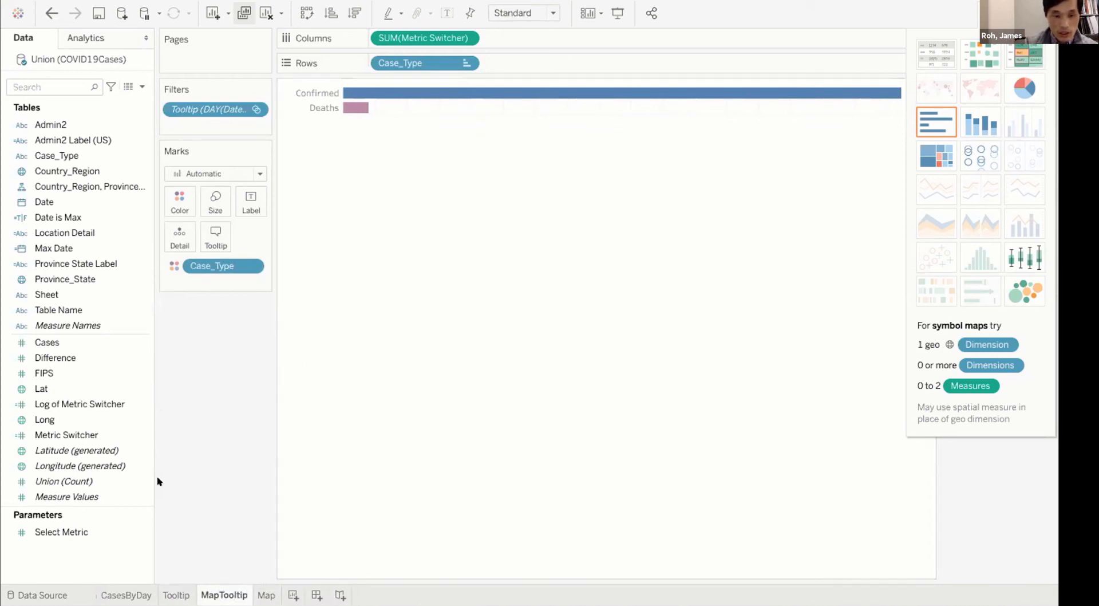
# Reorder the MapTooltip worksheet to come after Map and remove its Tooltip date filter
pyautogui.moveTo(214, 592); pyautogui.dragTo(278, 594)
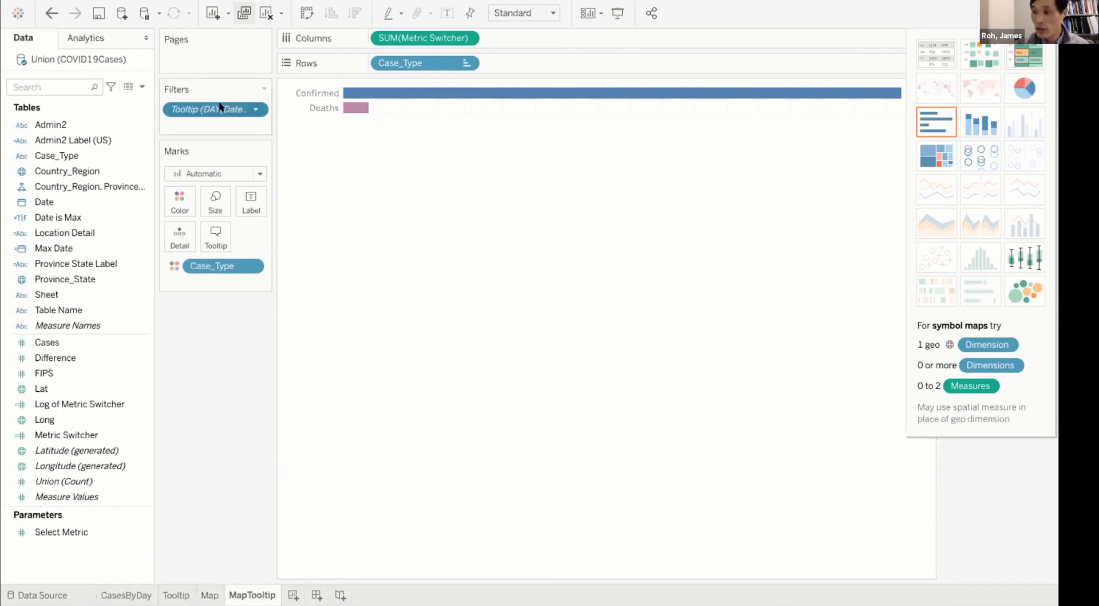
pyautogui.click(256, 109)
pyautogui.click(218, 295)
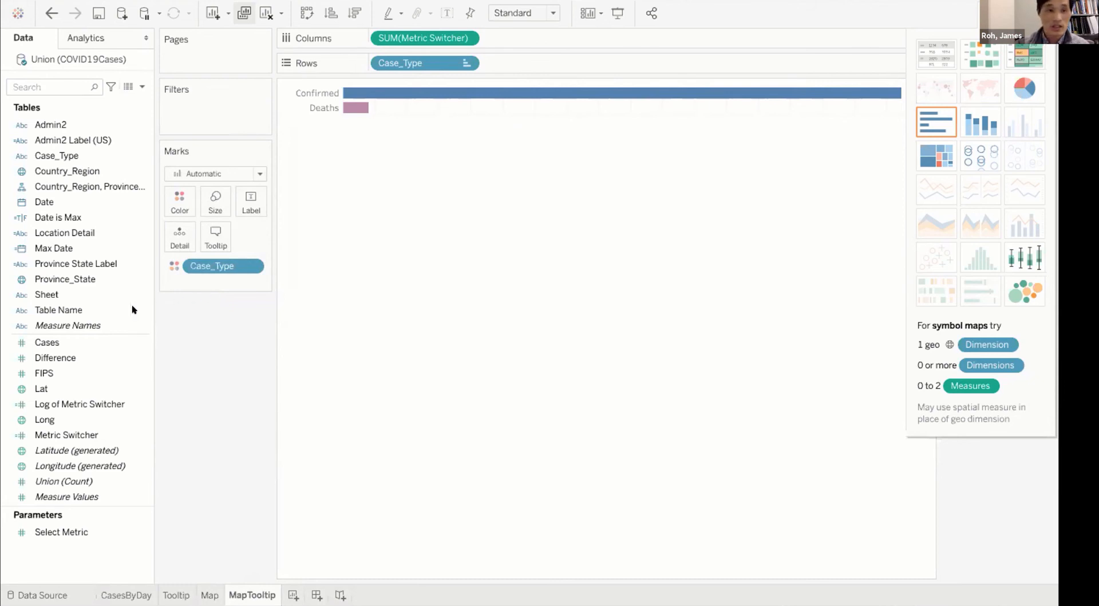
# Filter the MapTooltip worksheet by Date is Max, keeping only True
pyautogui.moveTo(71, 216); pyautogui.dragTo(202, 107)
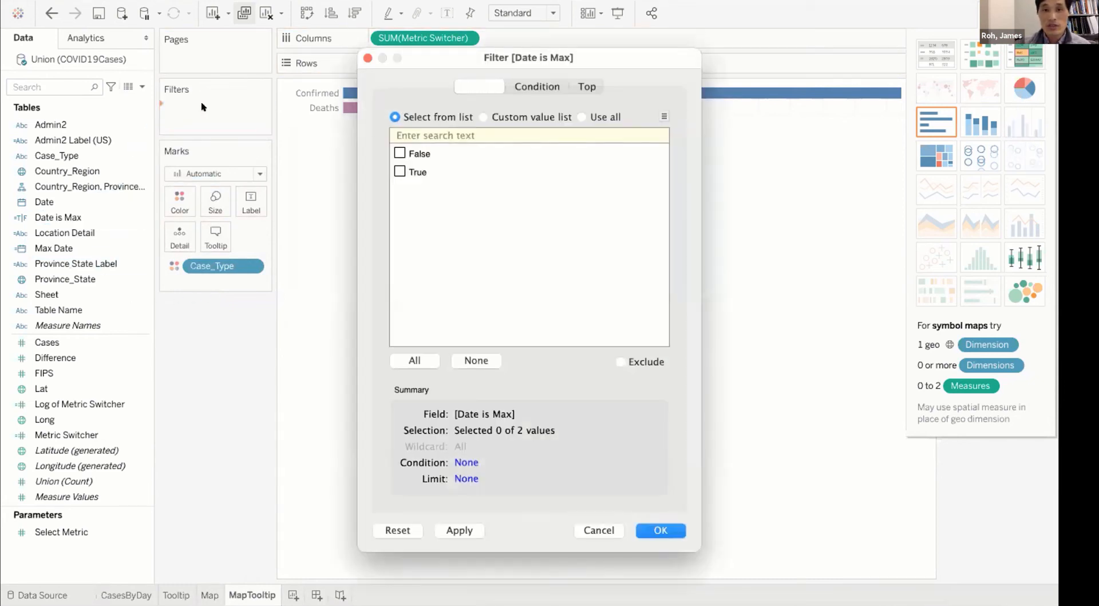
pyautogui.click(393, 168)
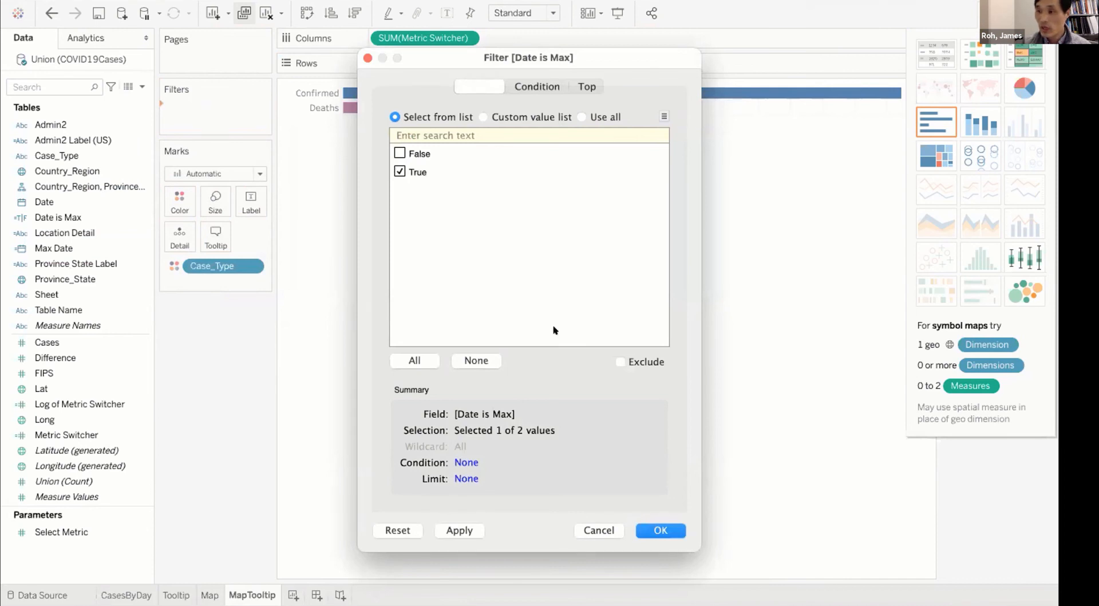
pyautogui.click(652, 526)
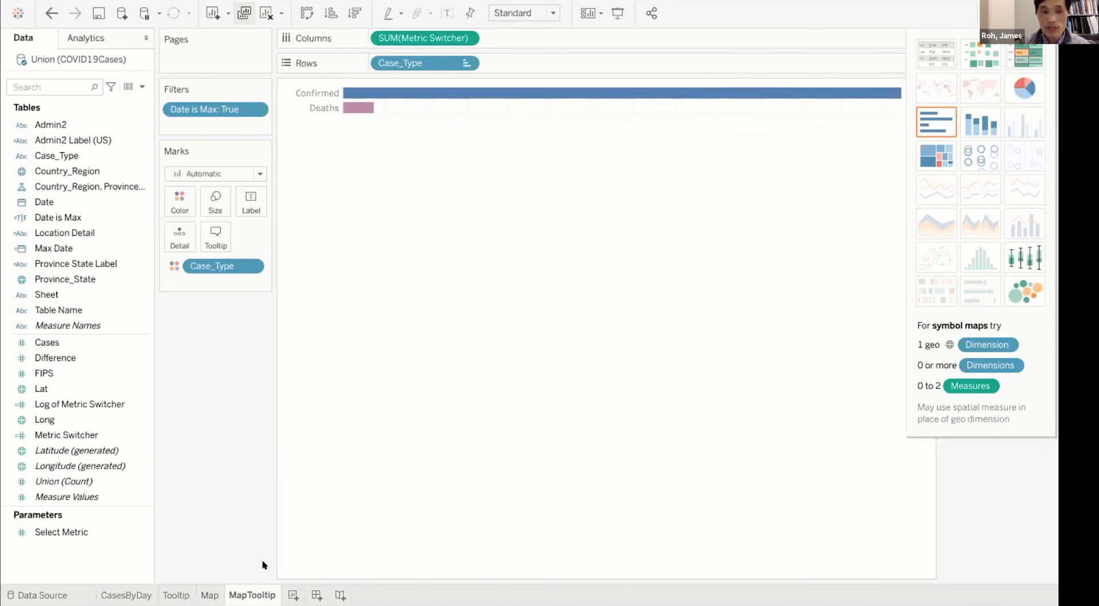
# Delete the Location Detail, Case_Type, Lat and Long lines from the Map worksheet's tooltip text
pyautogui.click(209, 595)
pyautogui.moveTo(783, 377)
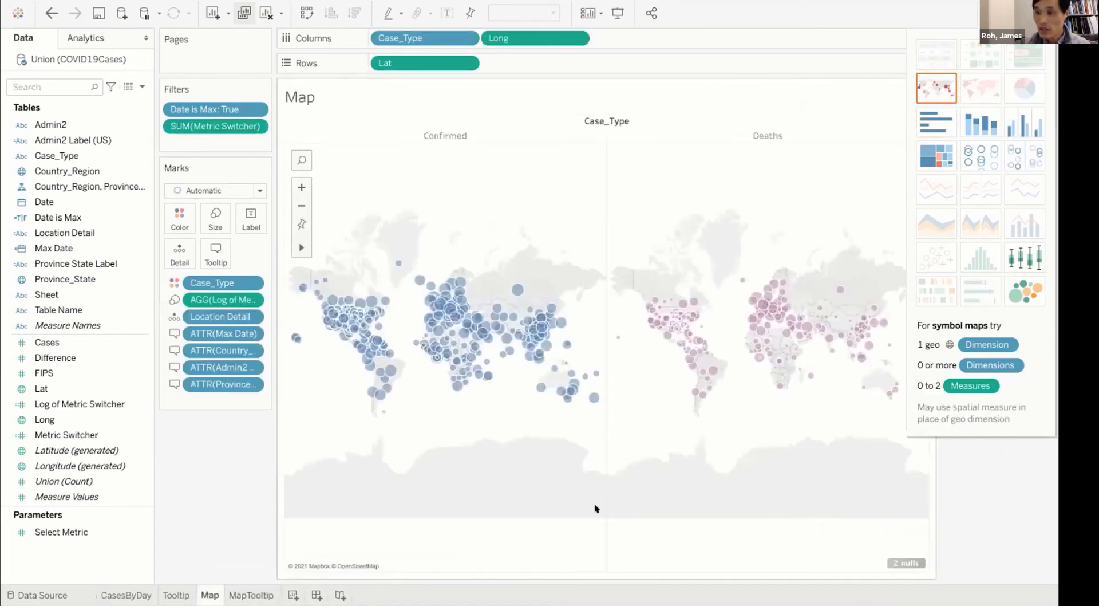
pyautogui.click(209, 261)
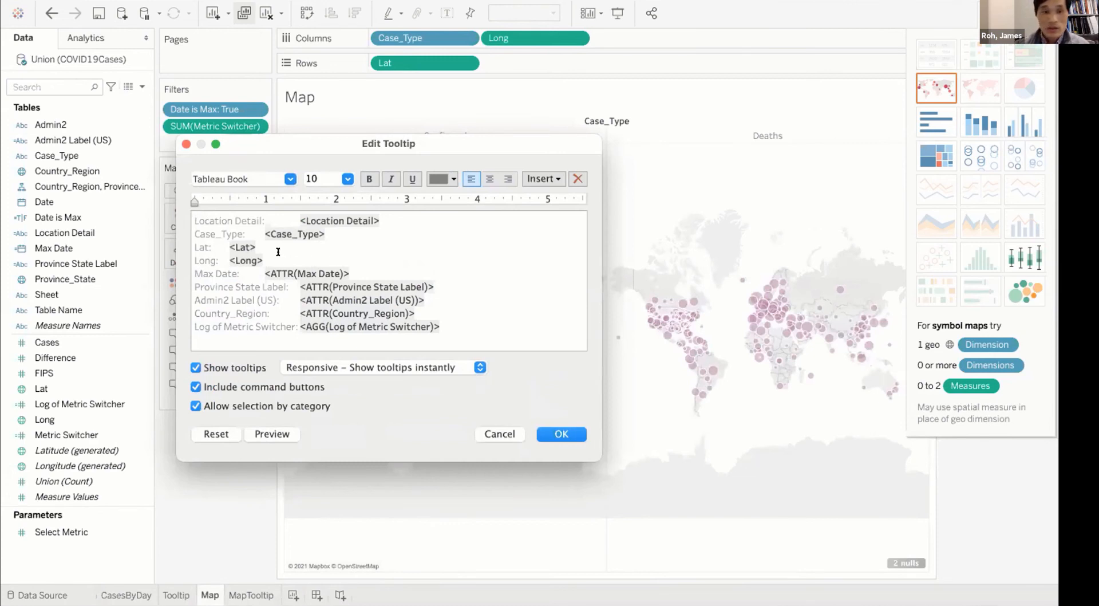
pyautogui.moveTo(264, 260); pyautogui.dragTo(184, 223)
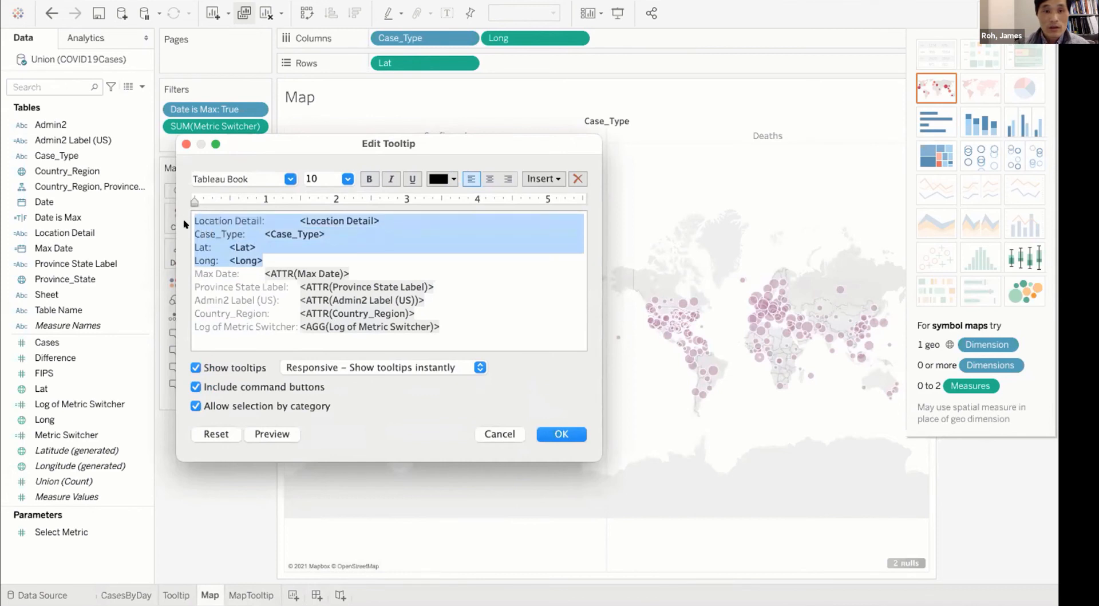
pyautogui.press('BackSpace')
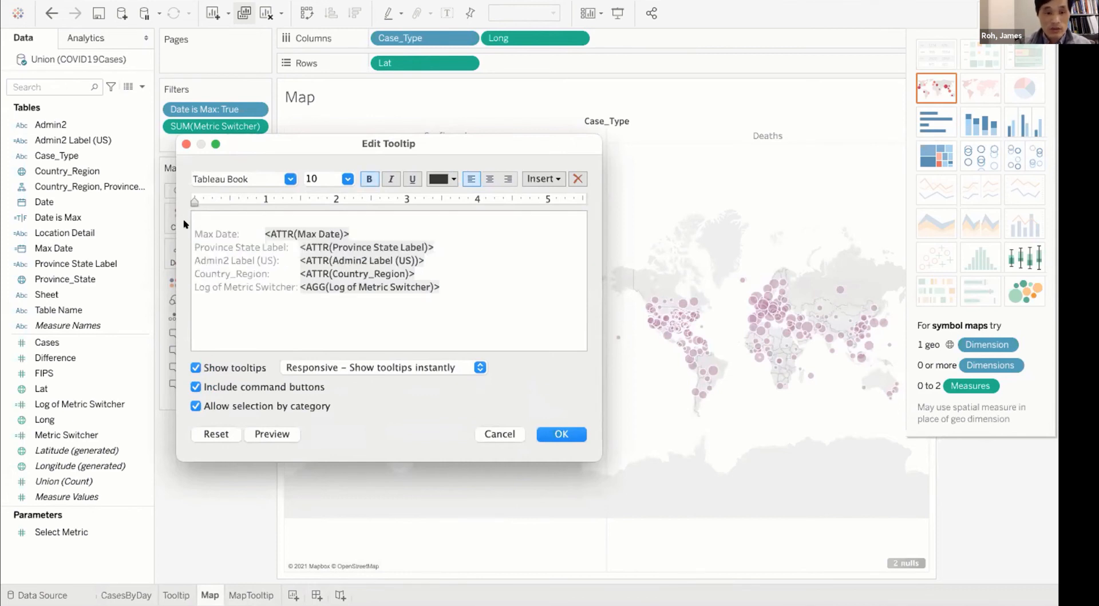
pyautogui.press('Delete')
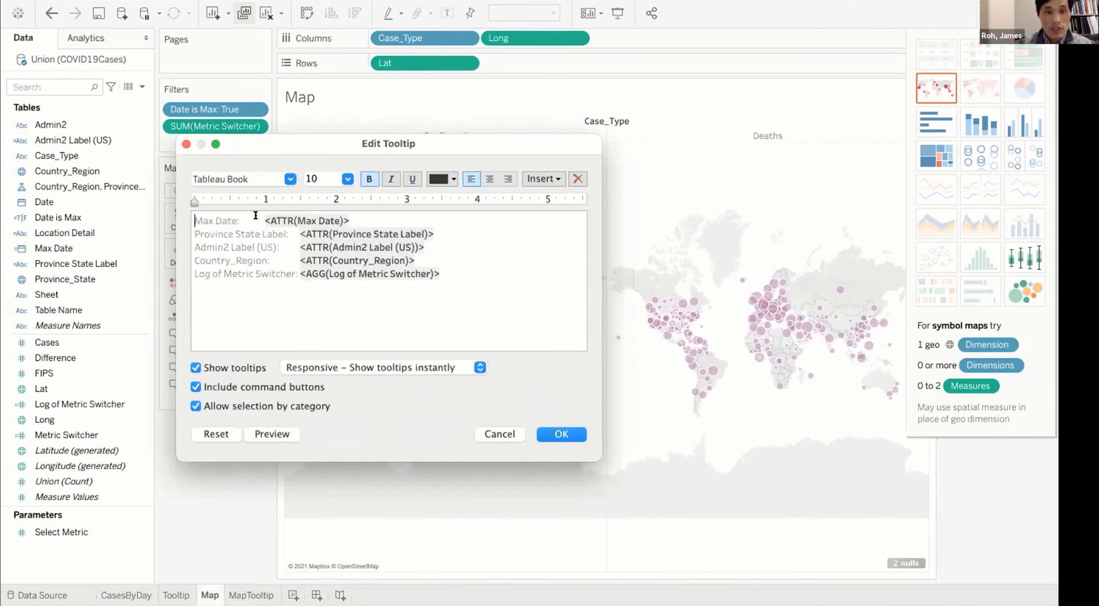
# Remove the Max Date label text from the tooltip, leaving only the ATTR(Max Date) field on that line
pyautogui.press('Delete')
pyautogui.press('Delete')
pyautogui.press('Delete')
pyautogui.press('Delete')
pyautogui.press('Delete')
pyautogui.press('Delete')
pyautogui.press('Delete')
pyautogui.press('Delete')
pyautogui.press('Delete')
pyautogui.press('Delete')
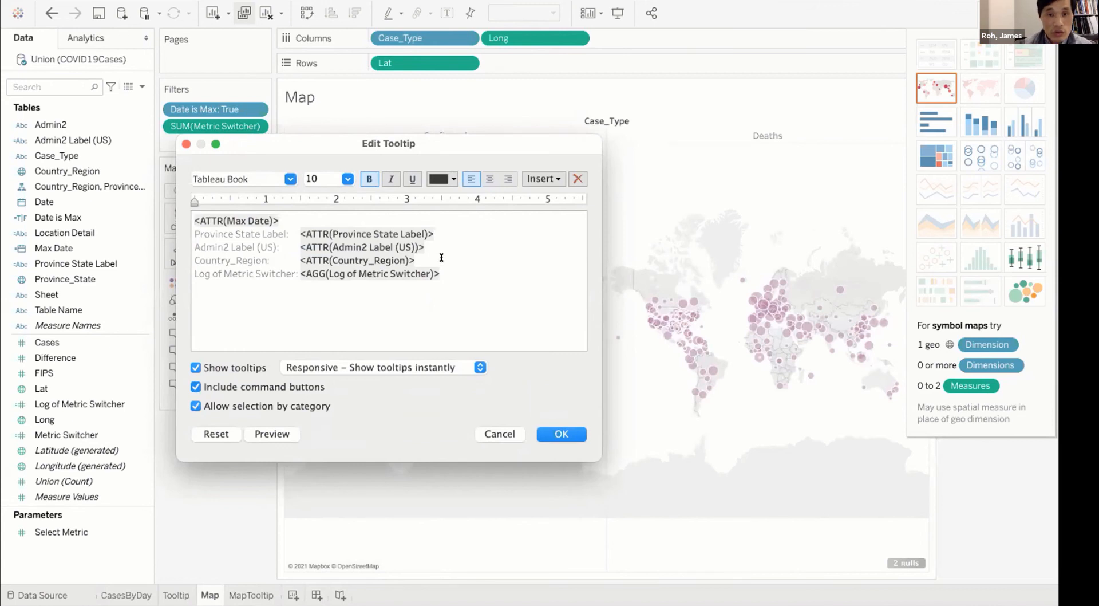
# Move the ATTR(Country_Region) field to its own line directly below ATTR(Max Date) in the tooltip
pyautogui.moveTo(426, 254); pyautogui.dragTo(298, 257)
pyautogui.hotkey('ctrl', 'c')
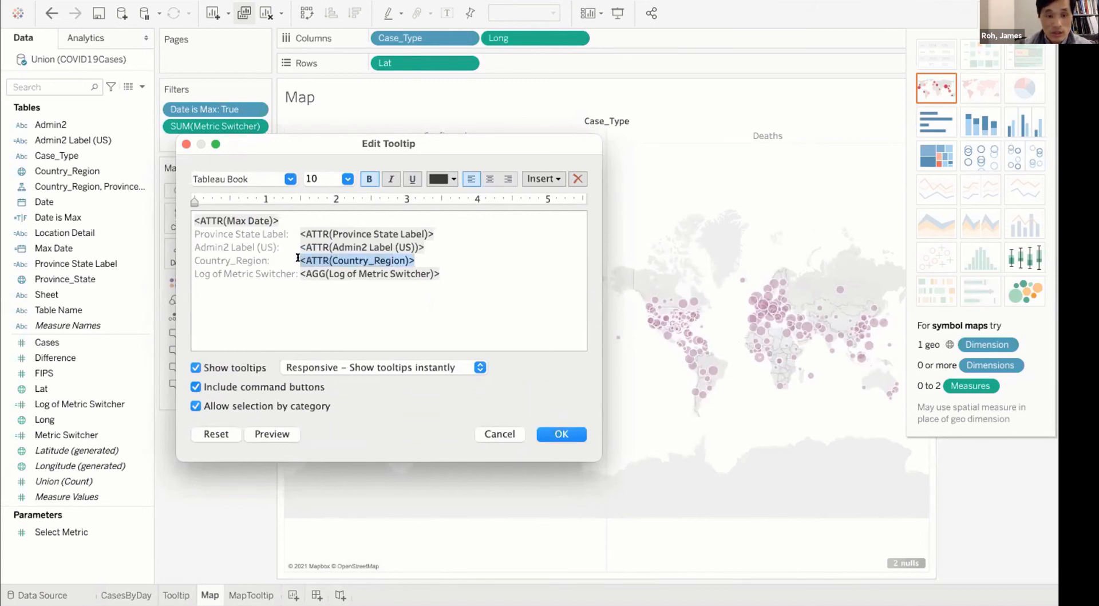
pyautogui.press('BackSpace')
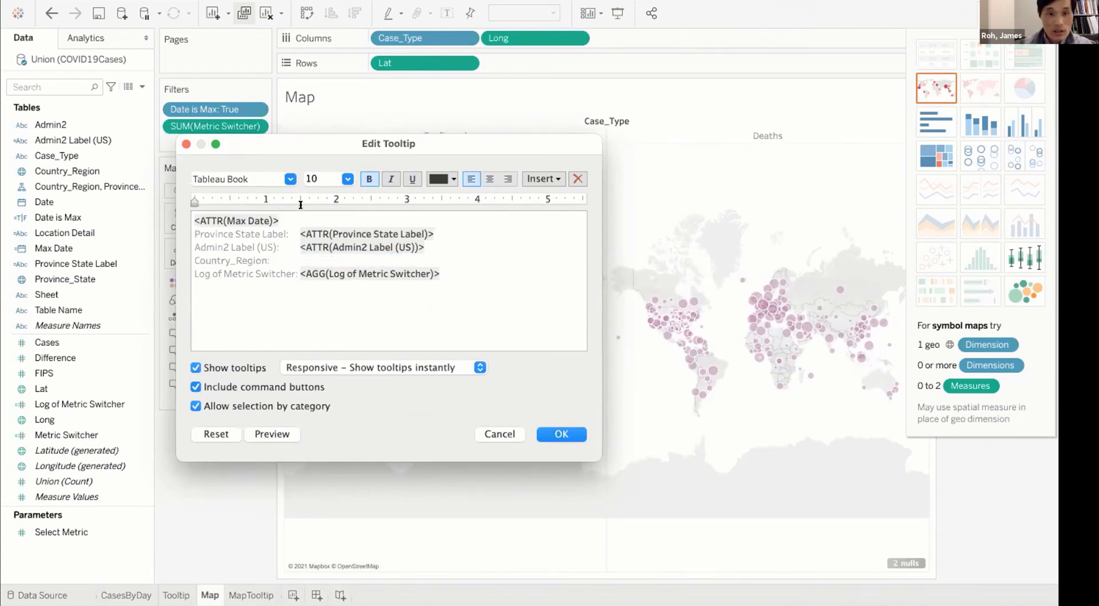
pyautogui.click(296, 215)
pyautogui.press('Return')
pyautogui.hotkey('ctrl', 'v')
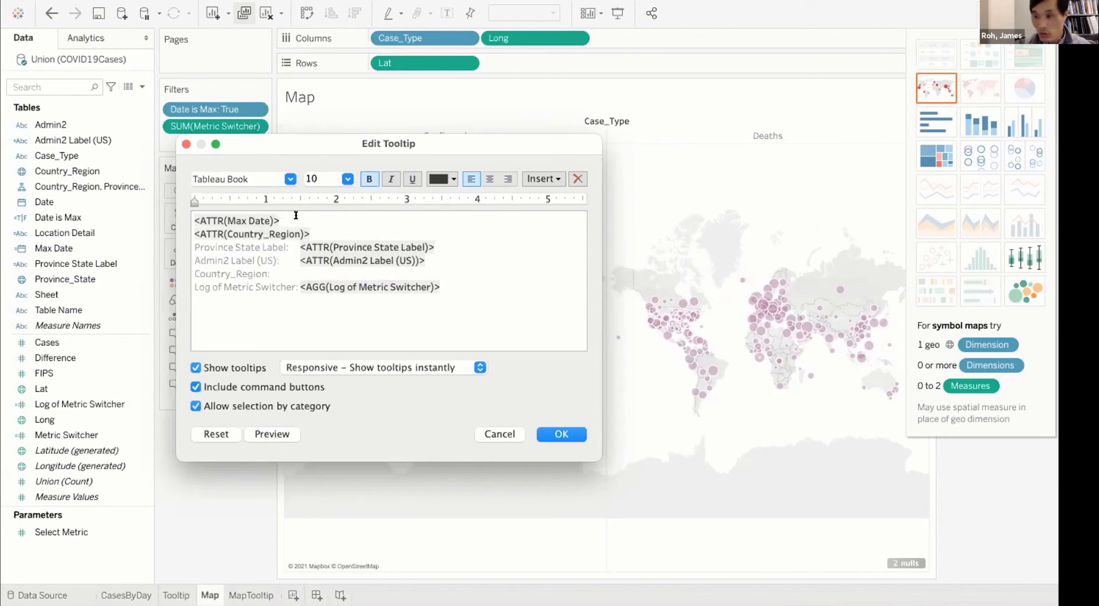
# Strip the Province State Label and Admin2 Label (US) captions and join both fields on one line below Country_Region
pyautogui.press('Return')
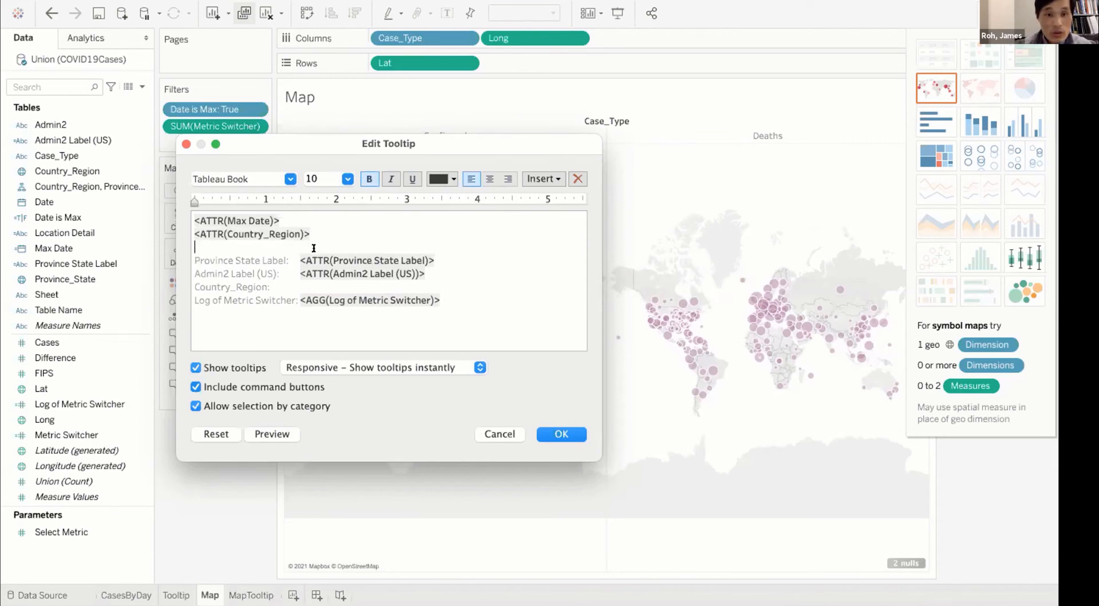
pyautogui.moveTo(296, 250); pyautogui.dragTo(299, 259)
pyautogui.press('BackSpace')
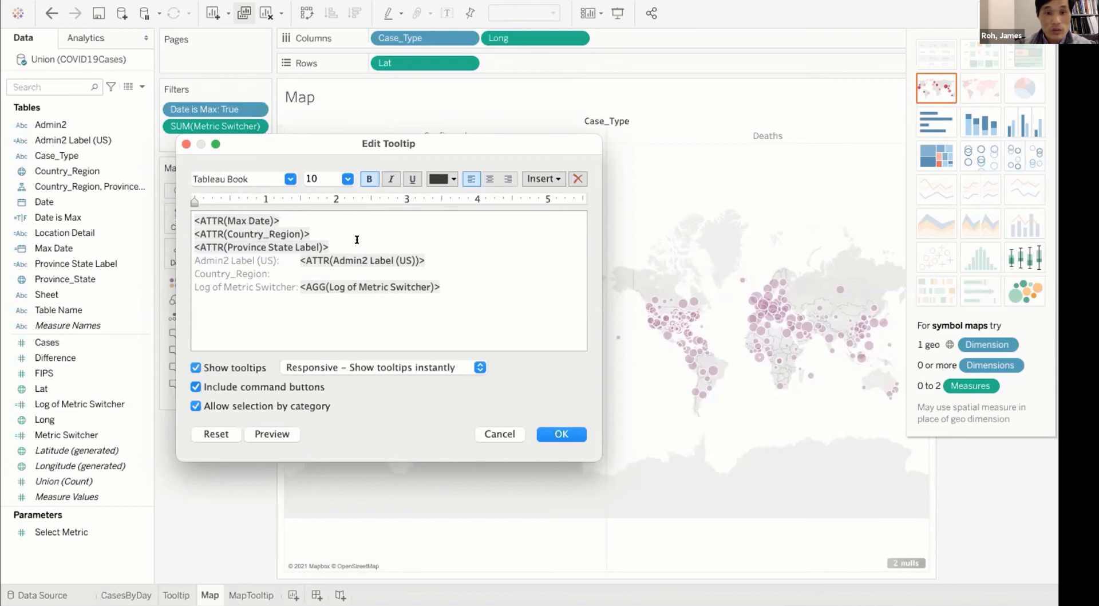
pyautogui.keyDown('shift'); pyautogui.click(291, 258); pyautogui.keyUp('shift')
pyautogui.press('BackSpace')
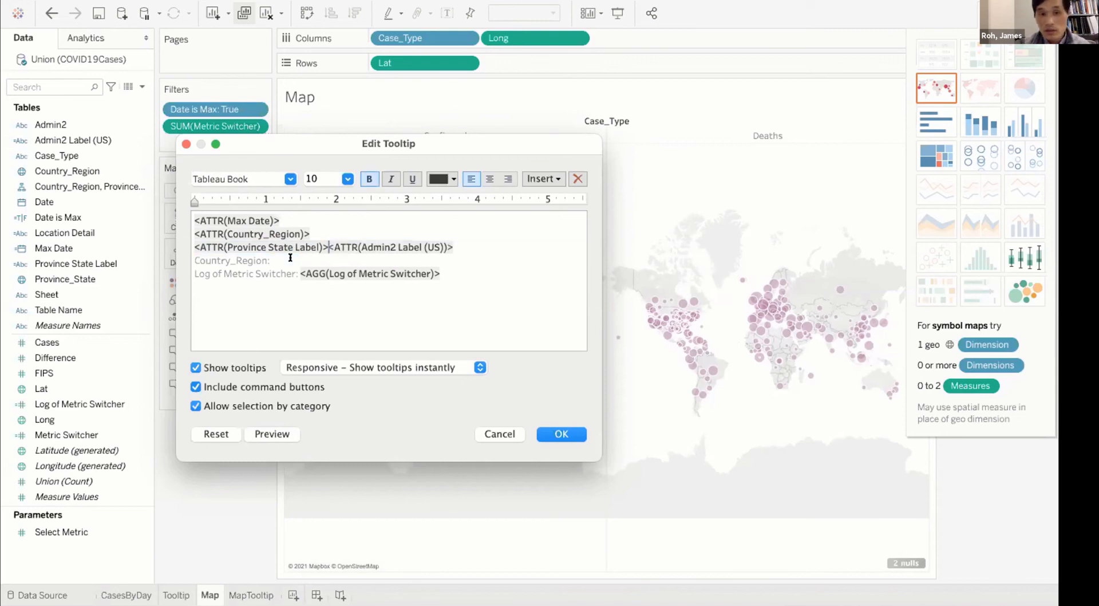
pyautogui.doubleClick(204, 245)
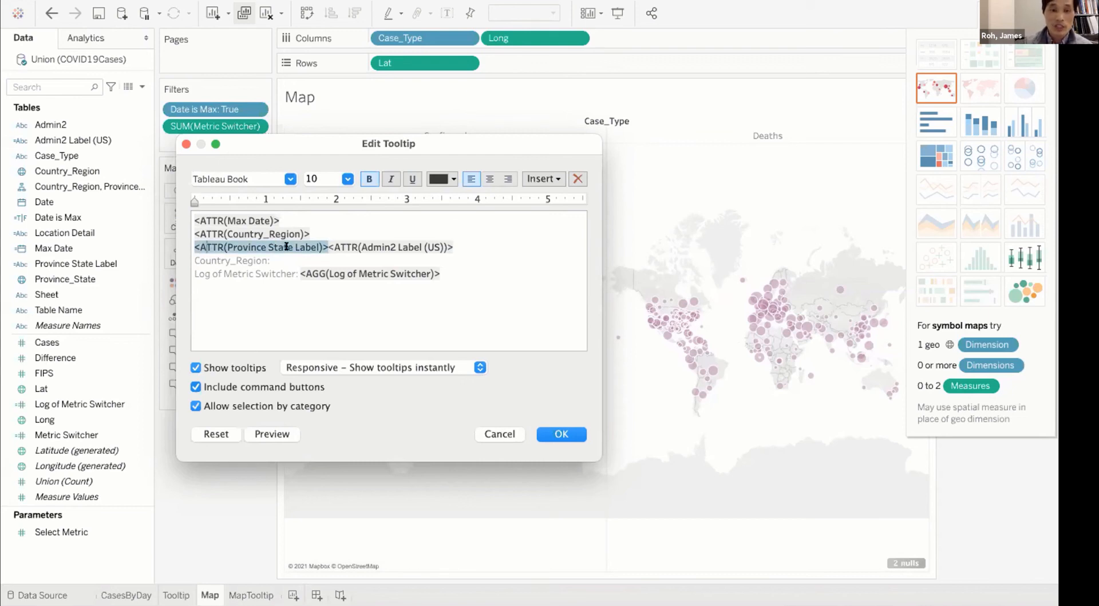
pyautogui.doubleClick(358, 238)
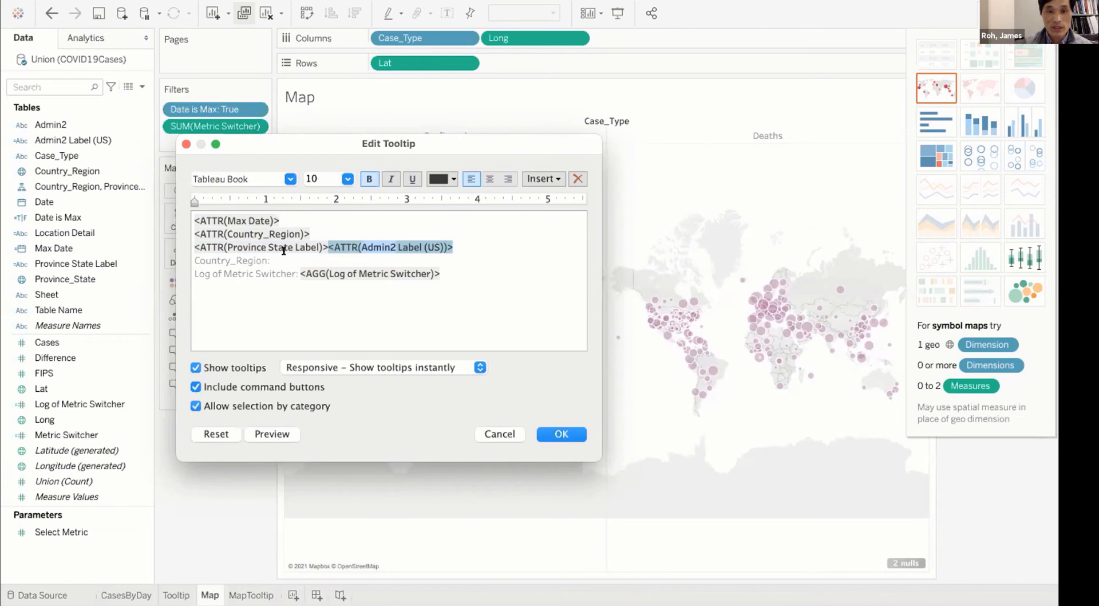
# Delete the leftover Country_Region caption and the Log of Metric Switcher line from the tooltip
pyautogui.press('Down')
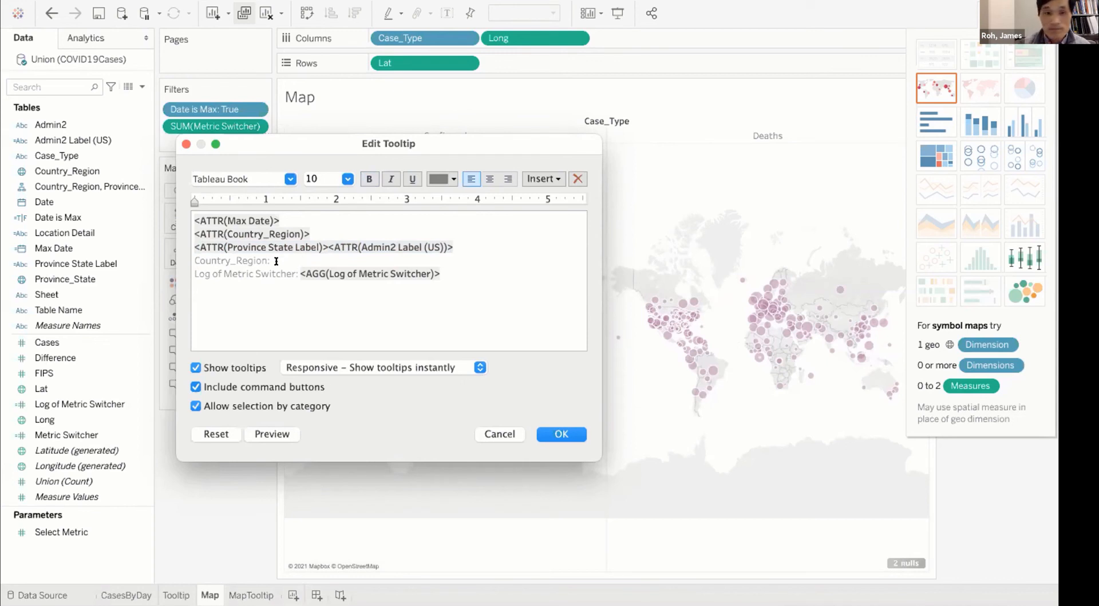
pyautogui.moveTo(449, 274); pyautogui.dragTo(191, 260)
pyautogui.press('BackSpace')
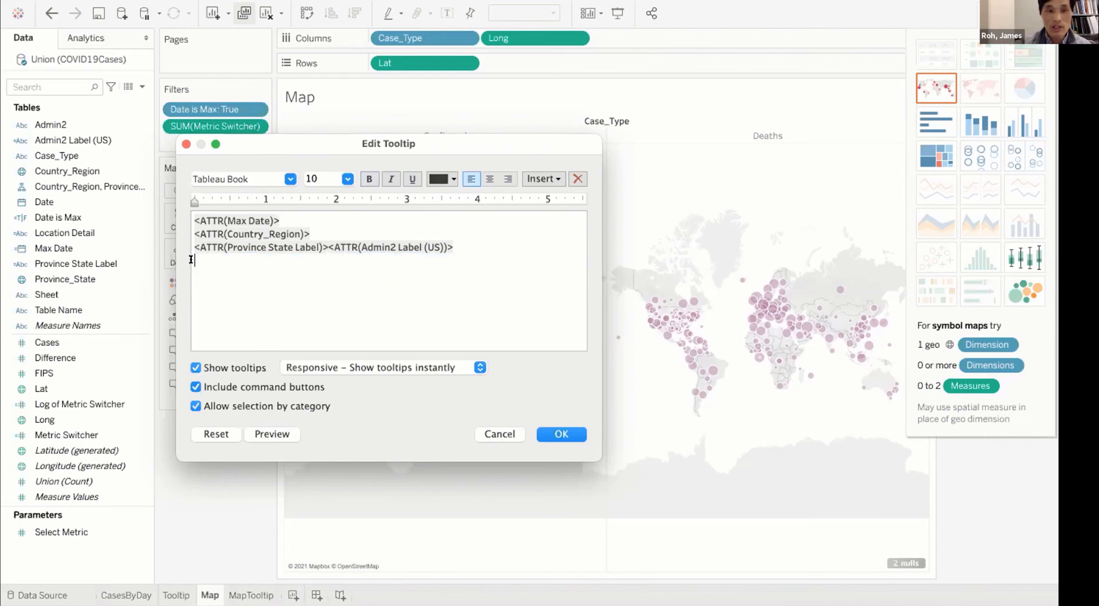
# Insert the MapTooltip sheet on the line below the location fields in the tooltip
pyautogui.click(555, 178)
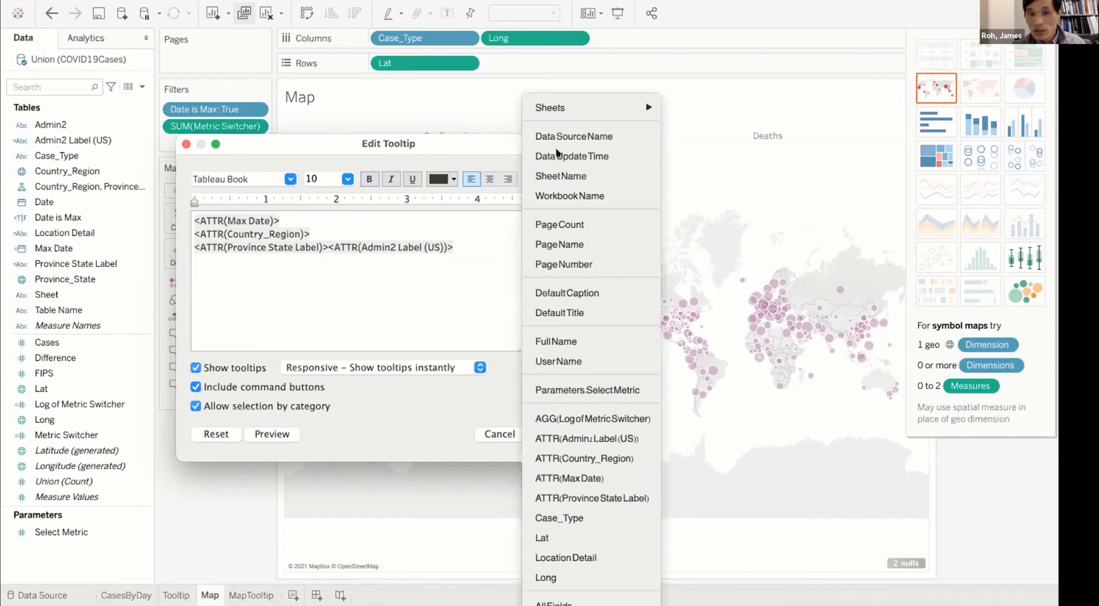
pyautogui.moveTo(572, 107)
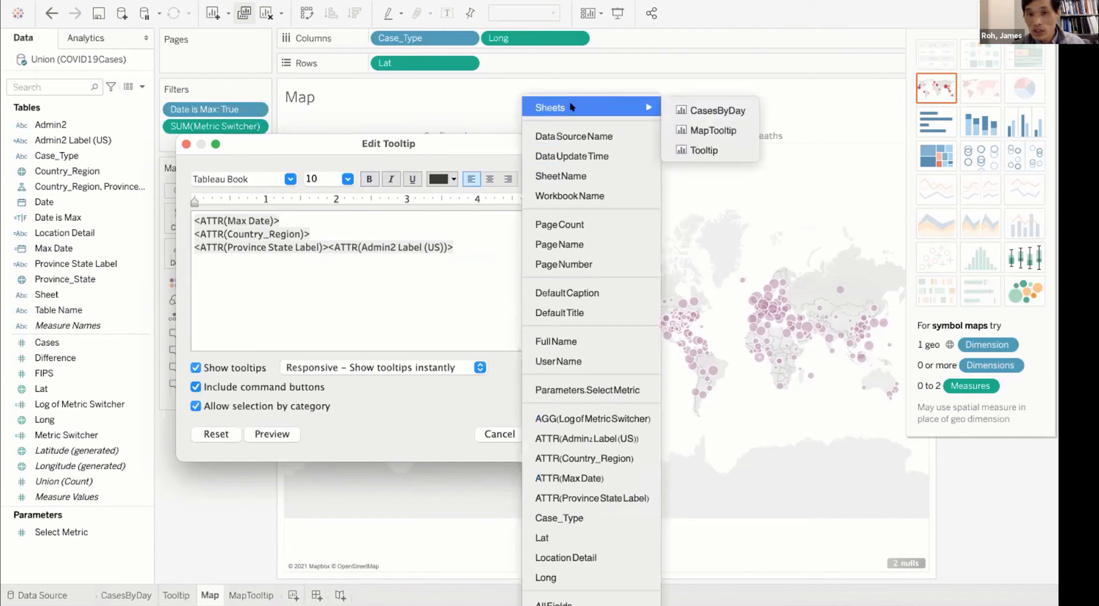
pyautogui.click(679, 128)
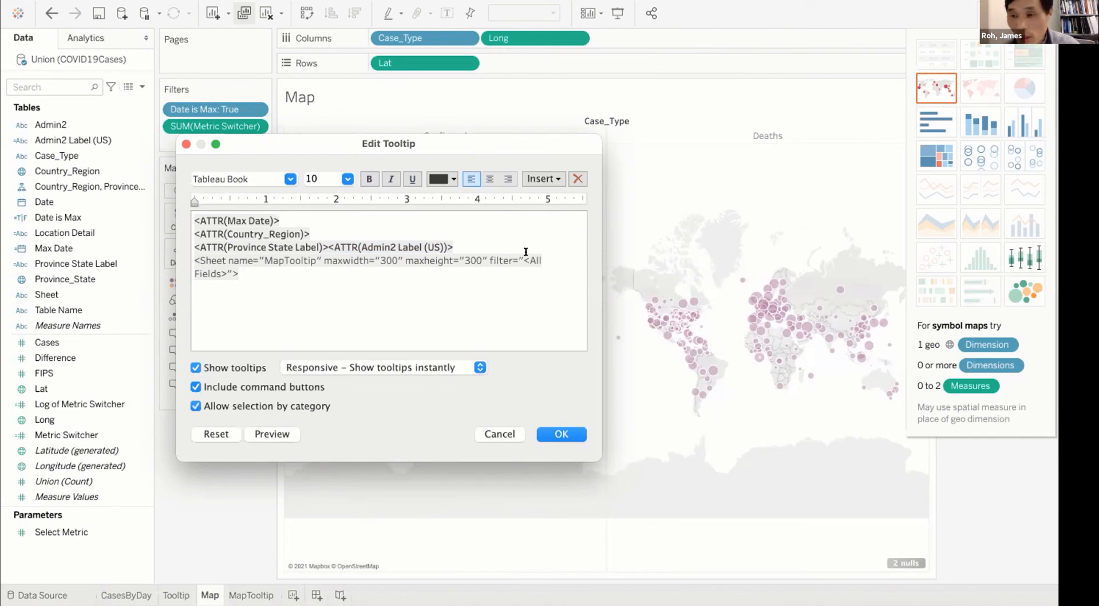
# Replace the inserted sheet's All Fields filter with Location Detail and apply the tooltip changes
pyautogui.moveTo(521, 259); pyautogui.dragTo(227, 261)
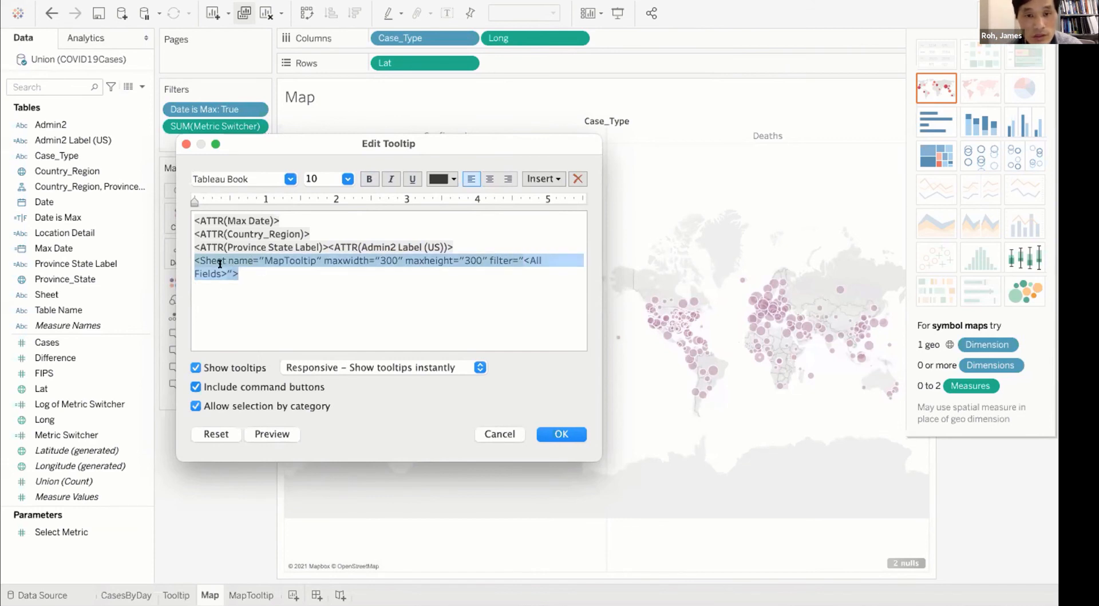
pyautogui.press('BackSpace')
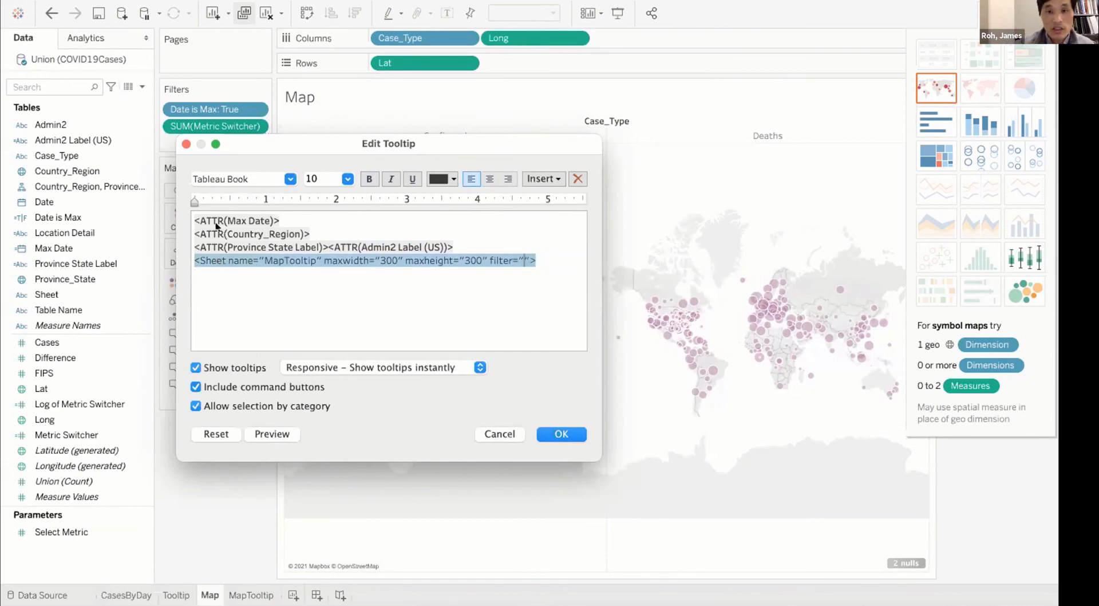
pyautogui.click(545, 178)
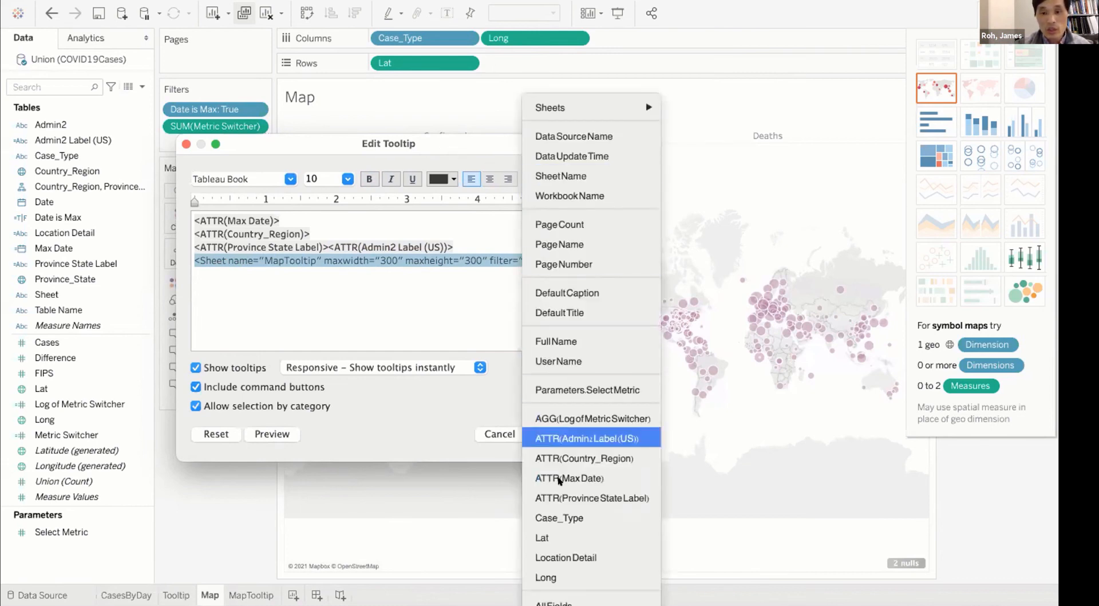
pyautogui.click(567, 557)
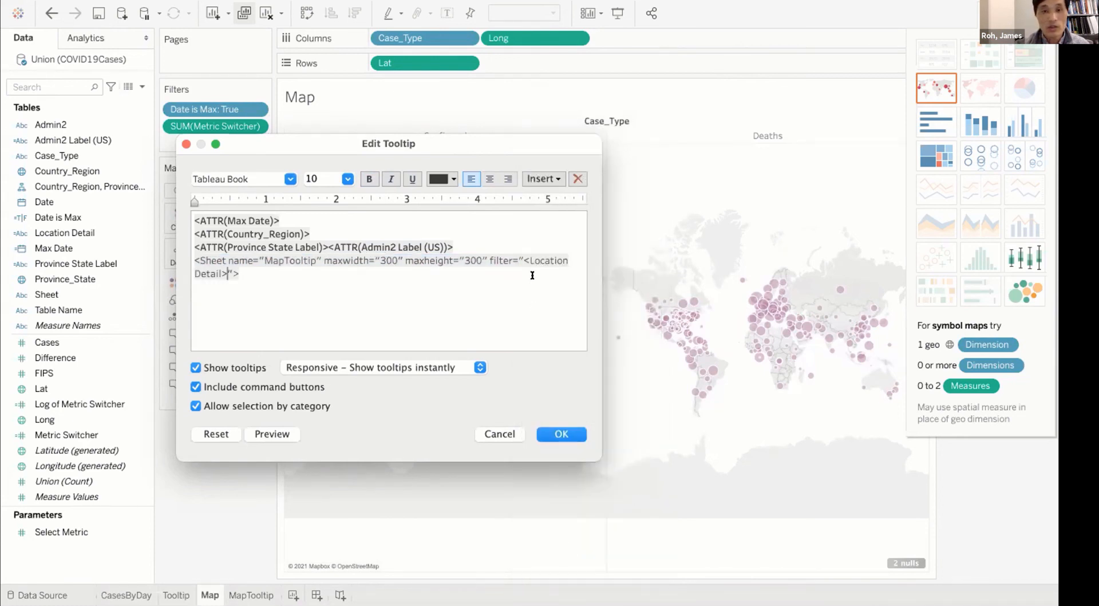
pyautogui.tripleClick(524, 256)
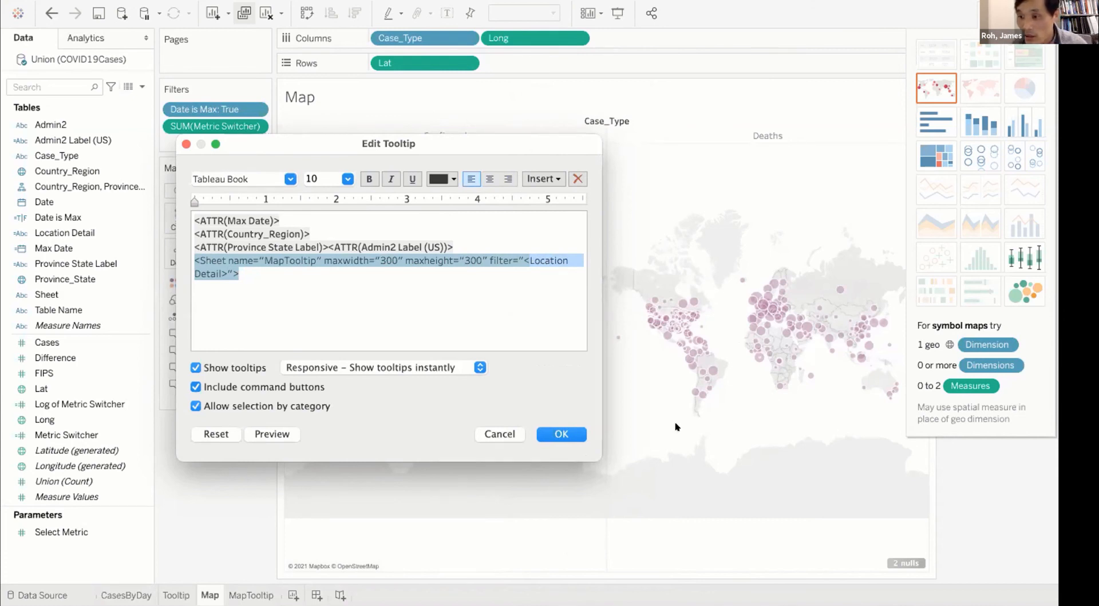
pyautogui.click(555, 430)
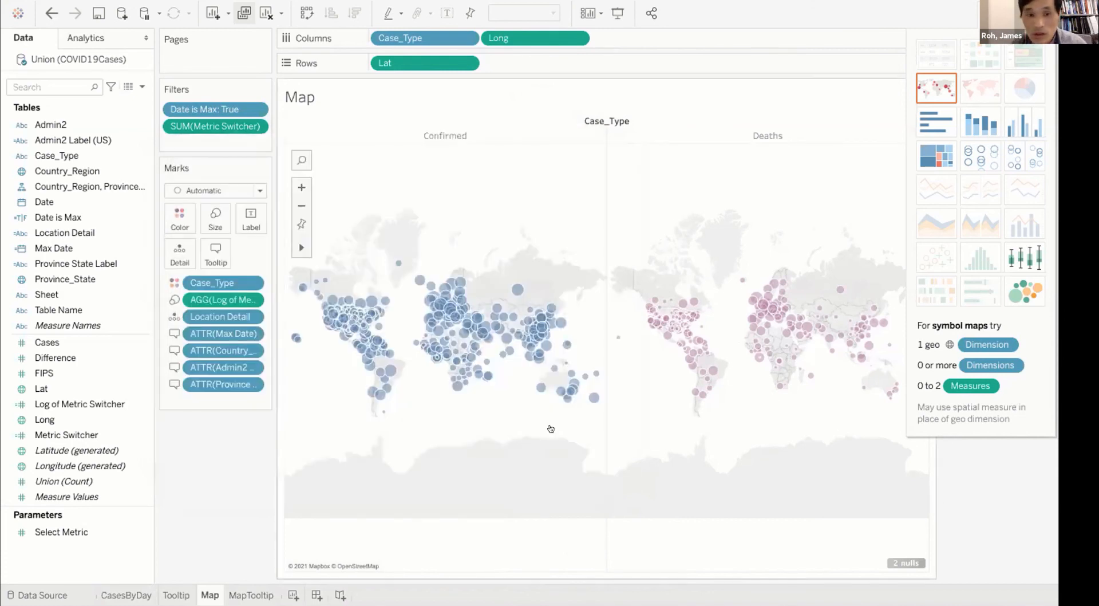
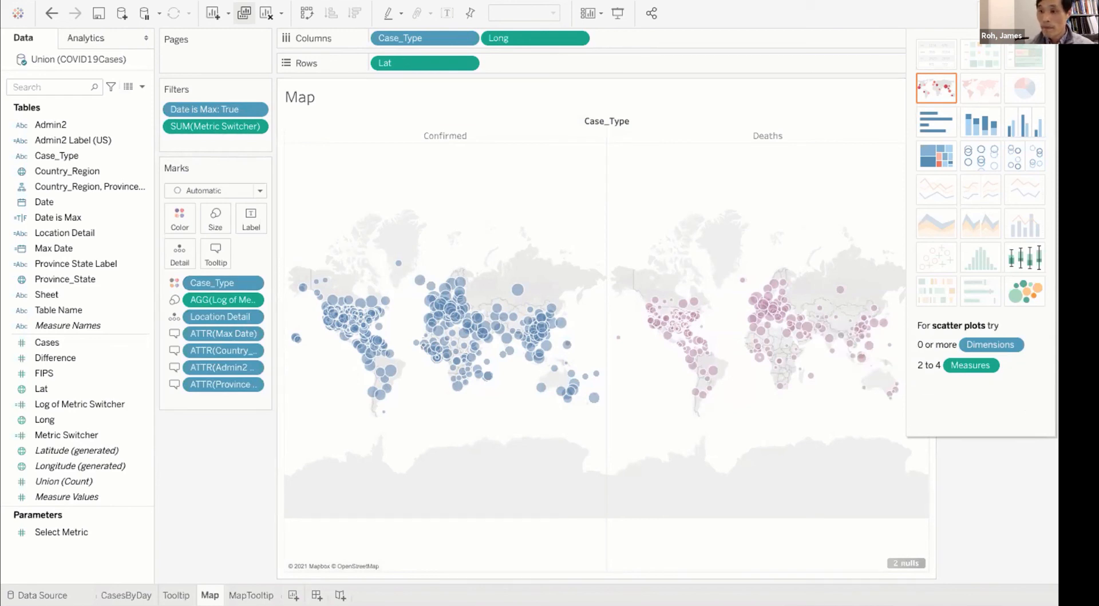
# Exclude the map's null Long values by filtering the data
pyautogui.click(898, 559)
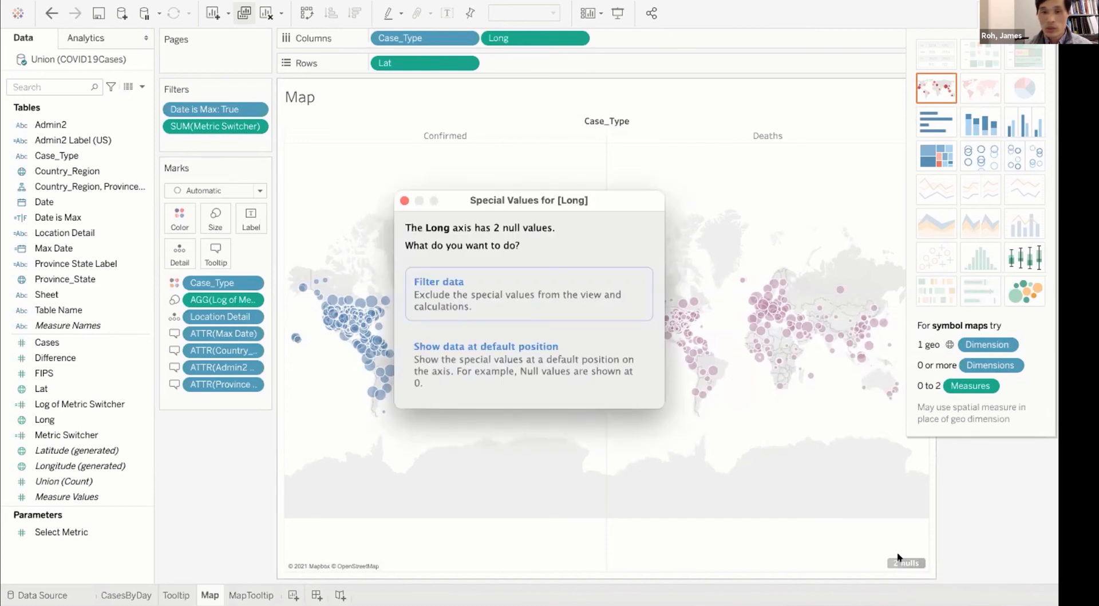
pyautogui.click(443, 283)
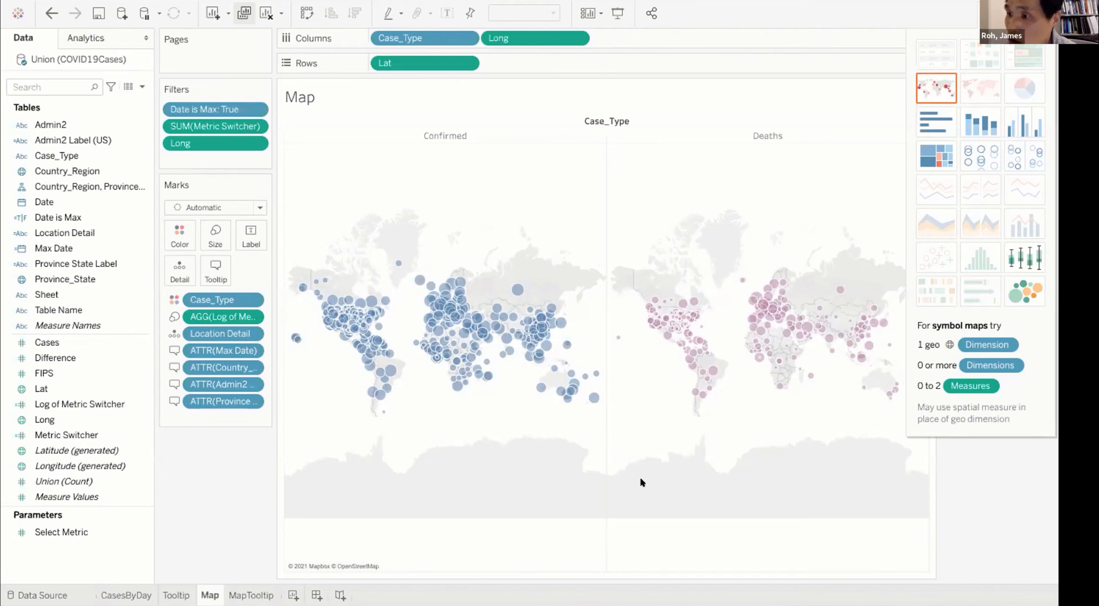
# Create a new worksheet and rename it Cases by Country
pyautogui.click(289, 596)
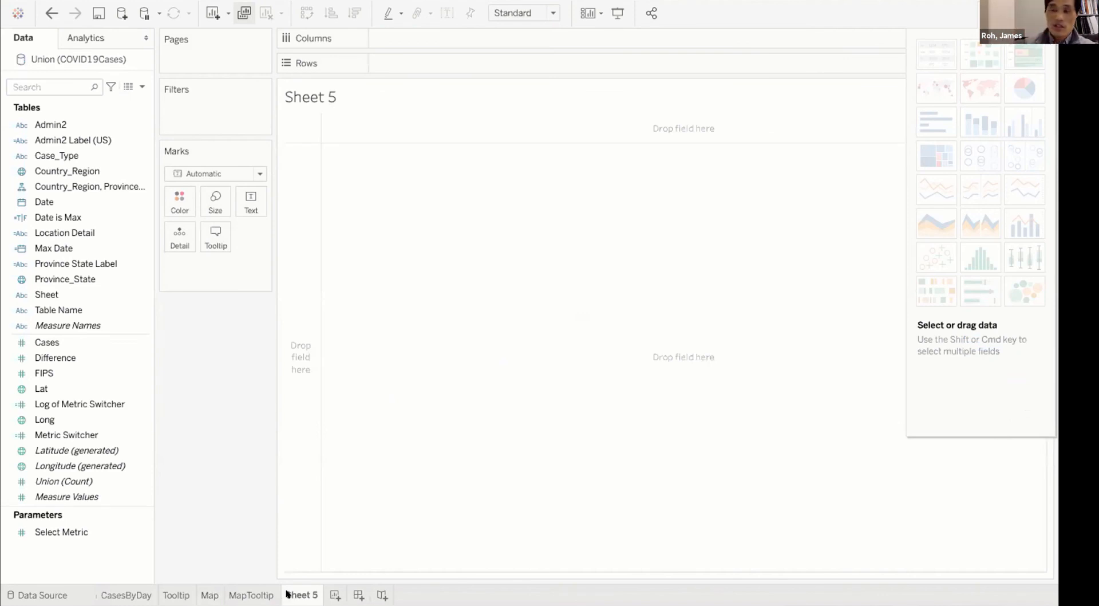
pyautogui.rightClick(288, 595)
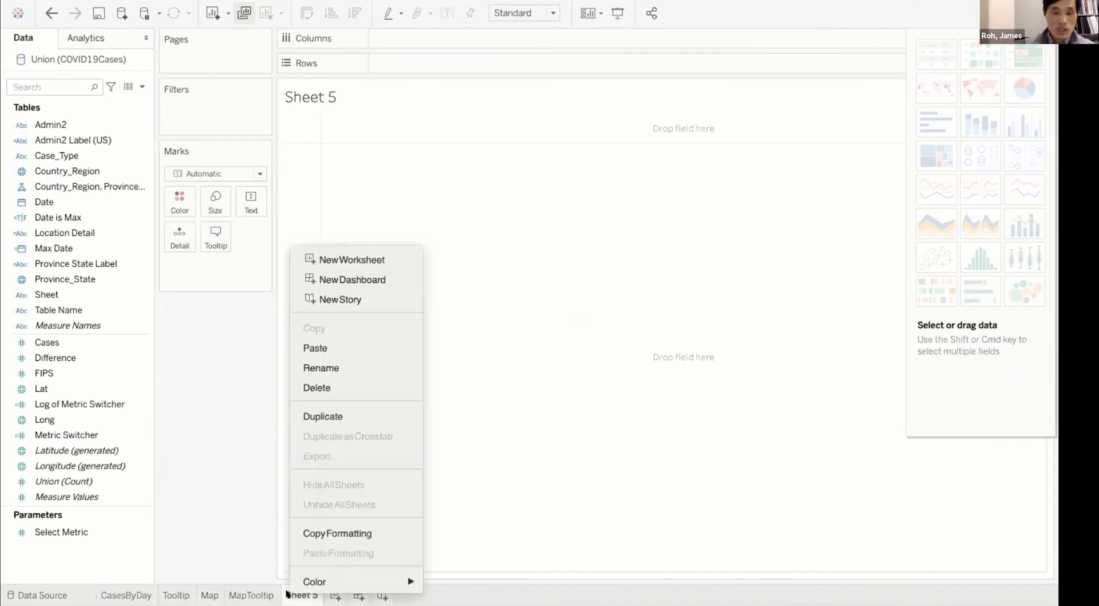
pyautogui.click(347, 364)
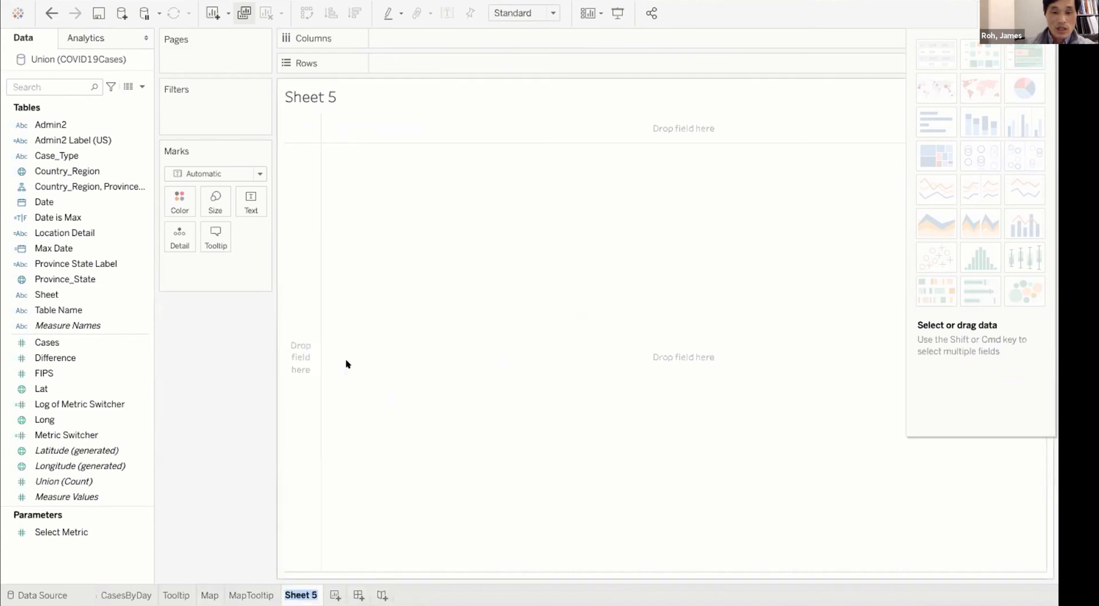
pyautogui.write('Cases')
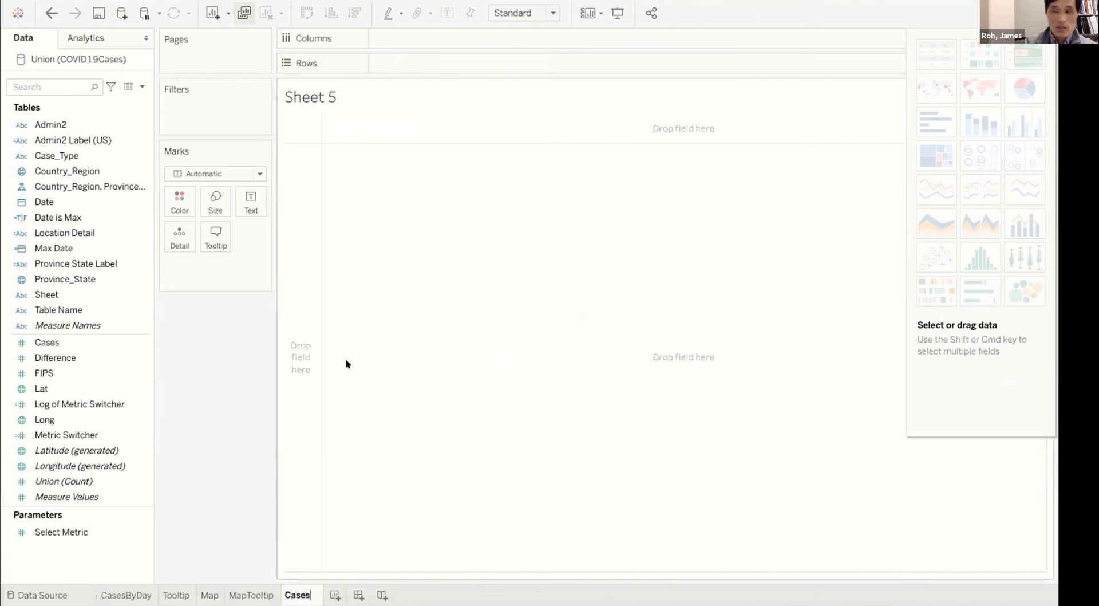
pyautogui.write(' by Country')
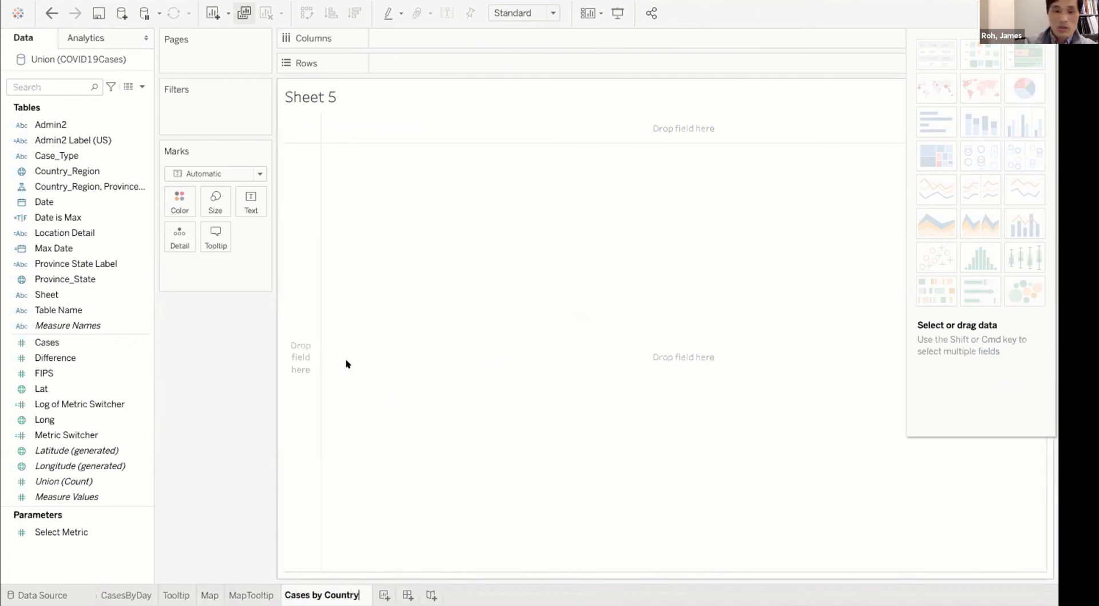
pyautogui.press('Return')
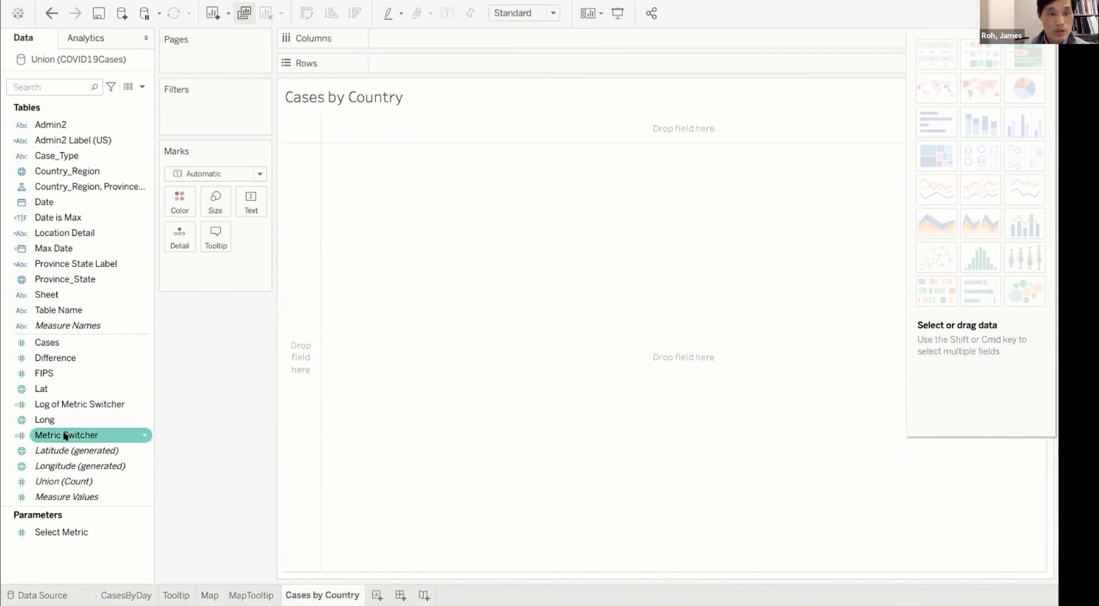
# Build horizontal bars of Metric Switcher for each Country_Region, split into columns and colored by Case_Type
pyautogui.moveTo(65, 435)
pyautogui.mouseDown()
pyautogui.moveTo(422, 157)
pyautogui.moveTo(429, 164)
pyautogui.moveTo(428, 71)
pyautogui.moveTo(392, 52)
pyautogui.moveTo(458, 38)
pyautogui.moveTo(404, 37)
pyautogui.mouseUp()
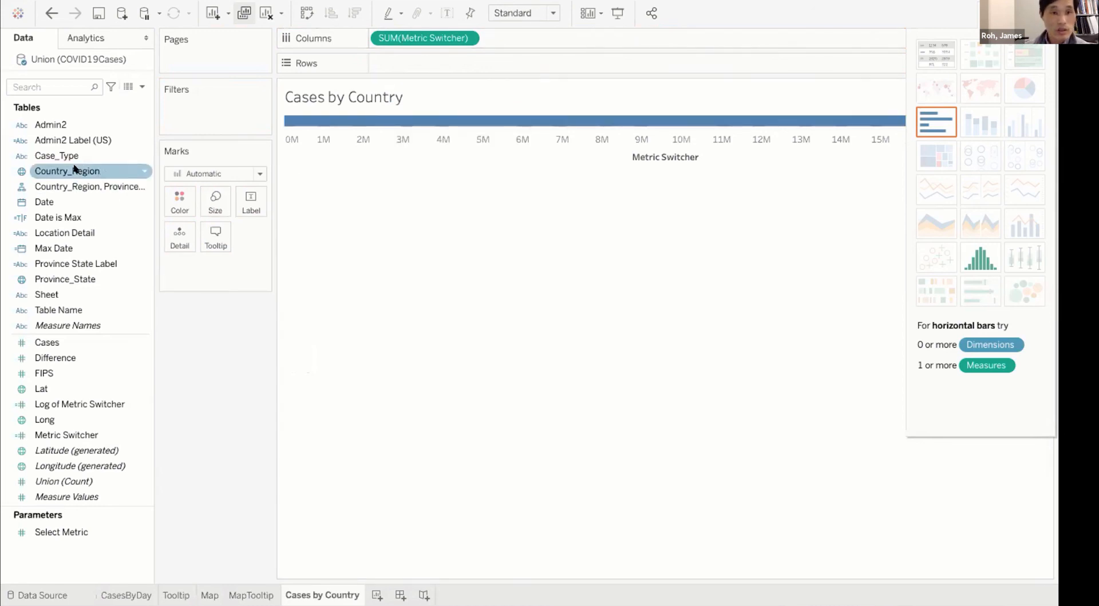
pyautogui.moveTo(83, 171); pyautogui.dragTo(433, 60)
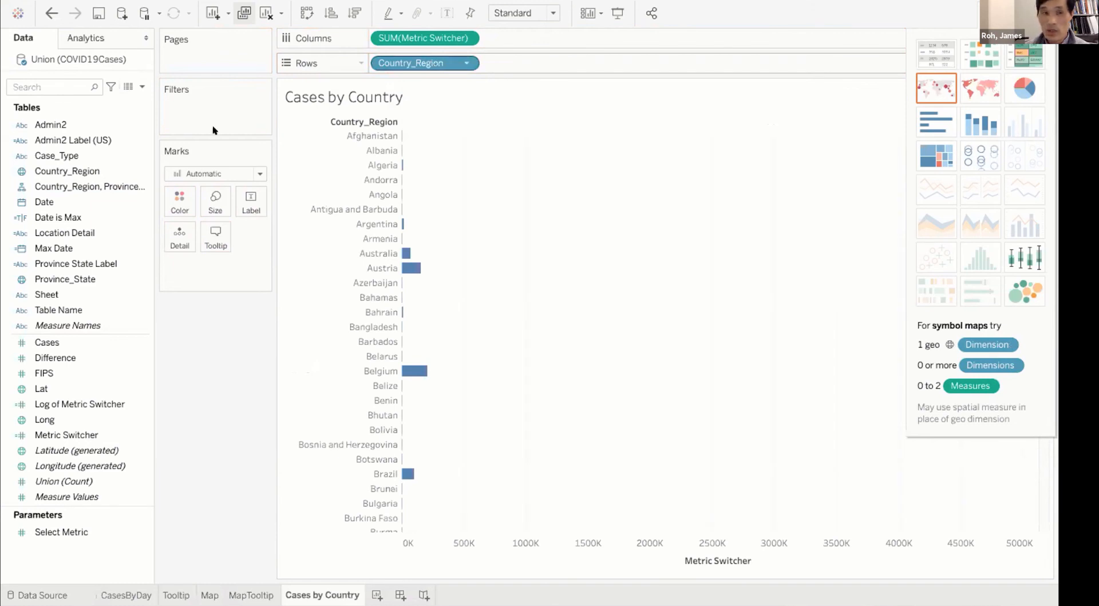
pyautogui.click(98, 155)
pyautogui.moveTo(99, 156); pyautogui.dragTo(372, 39)
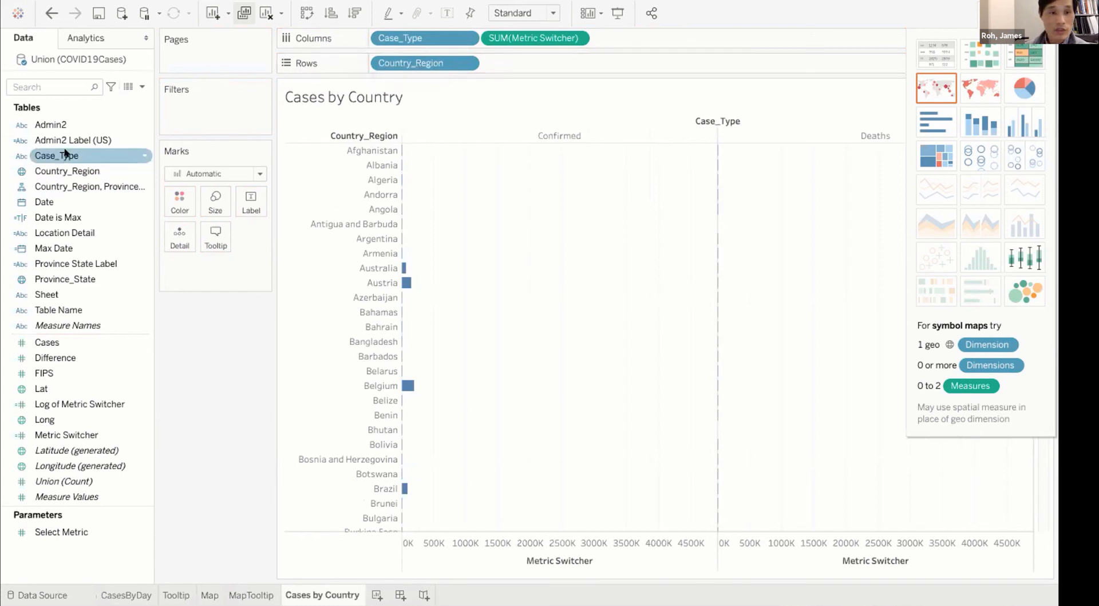
pyautogui.moveTo(67, 155); pyautogui.dragTo(179, 200)
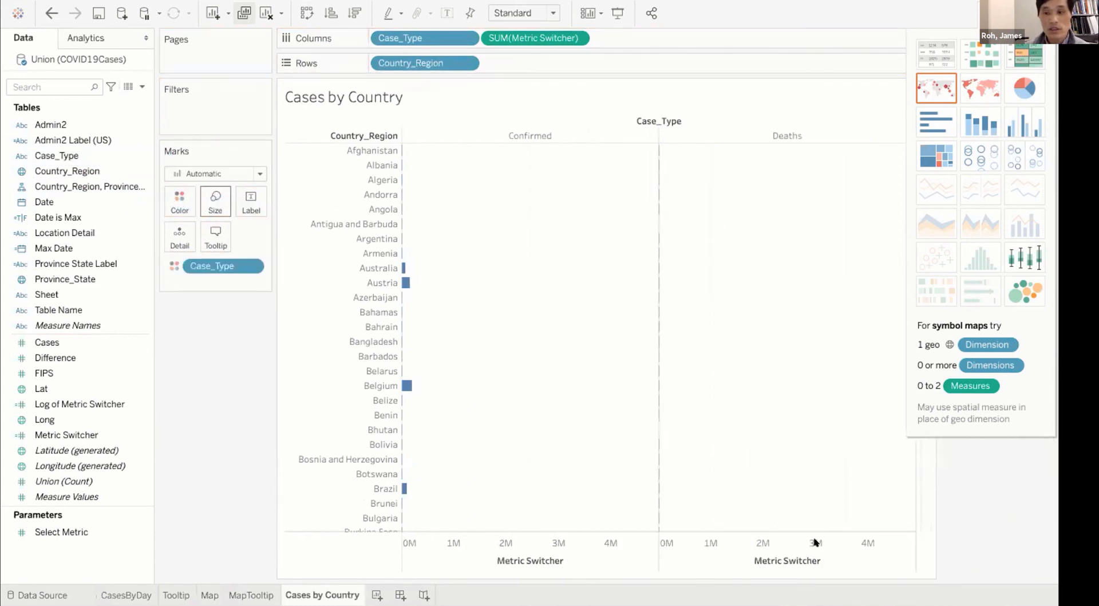
# Try fitting the chart to Entire View, and restore the Standard fit
pyautogui.click(549, 12)
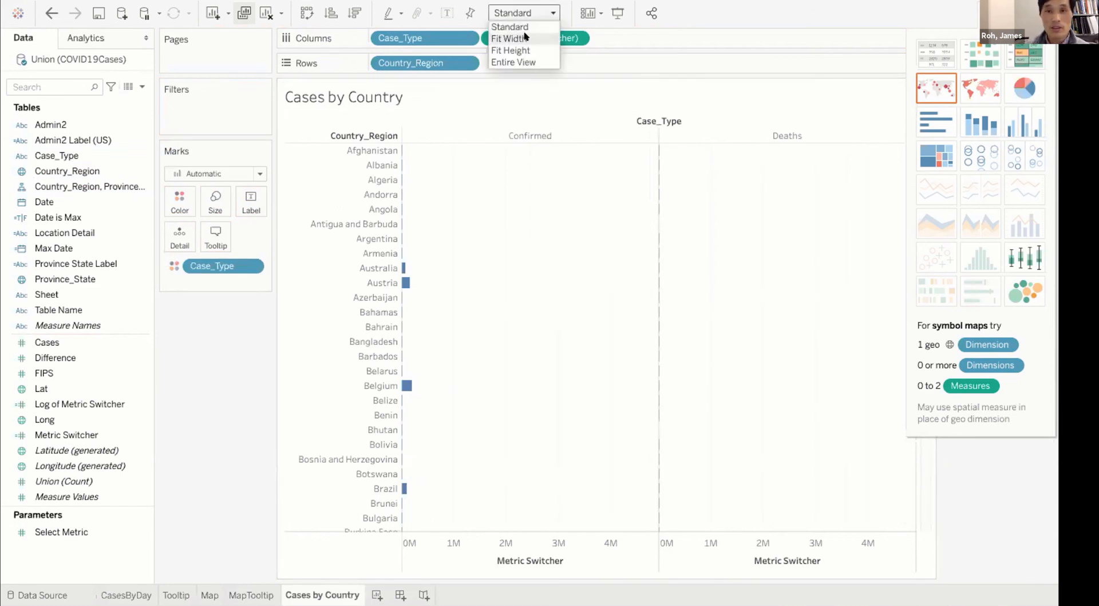
pyautogui.click(520, 61)
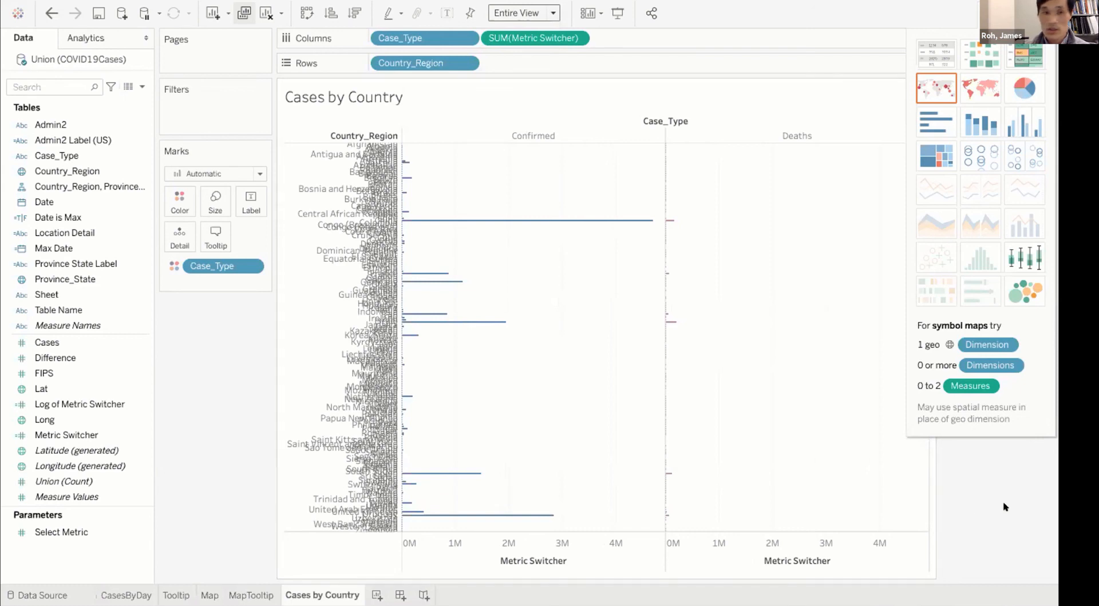
pyautogui.click(551, 13)
pyautogui.click(511, 26)
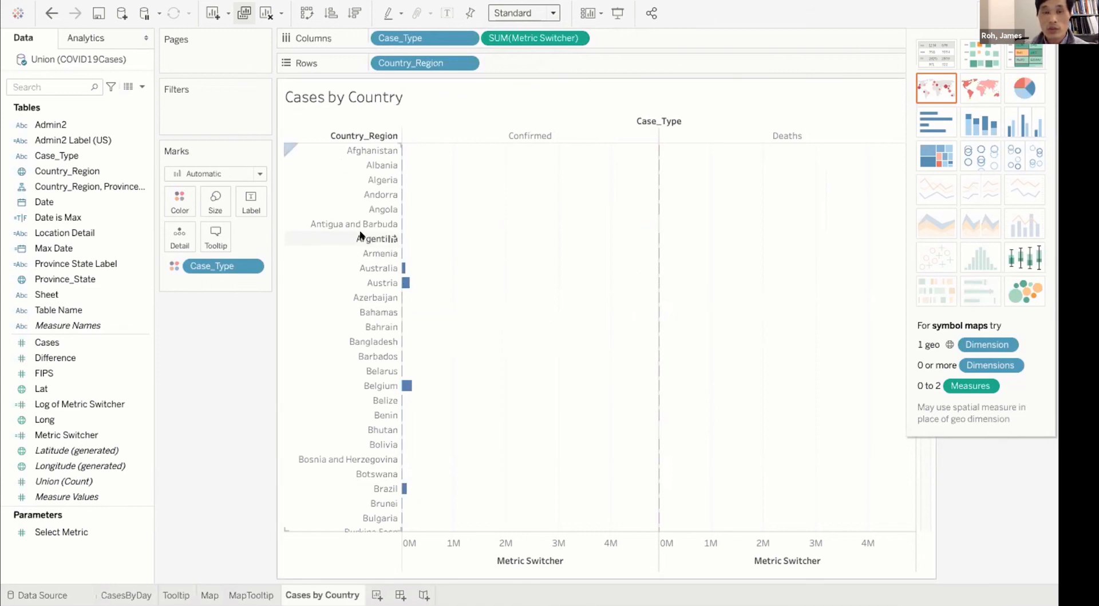
# Sort Country_Region by the Metric Switcher field in descending order
pyautogui.rightClick(373, 152)
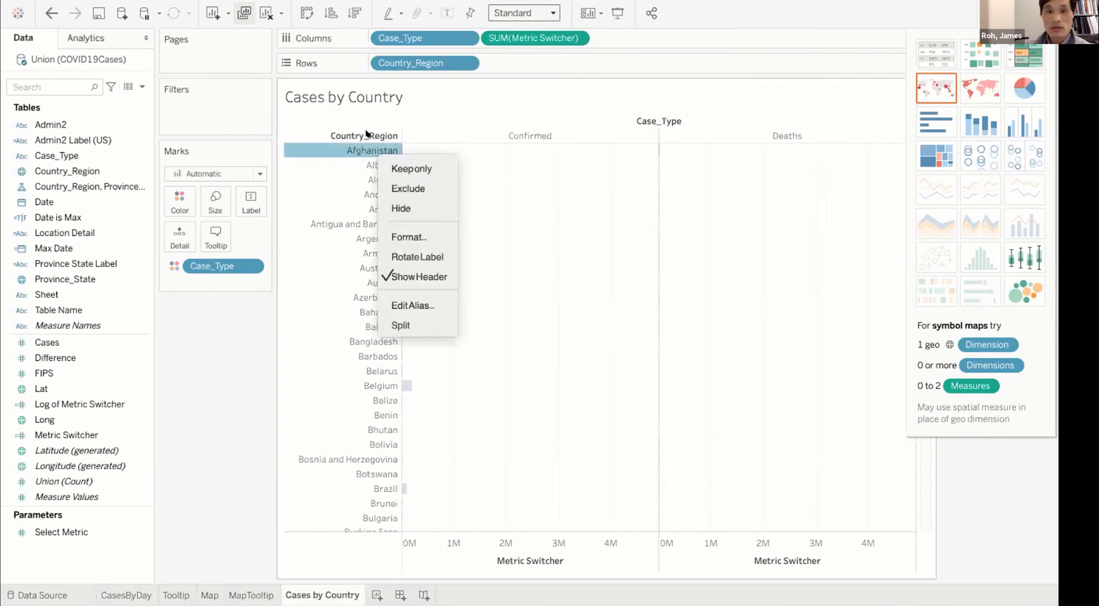
pyautogui.click(367, 131)
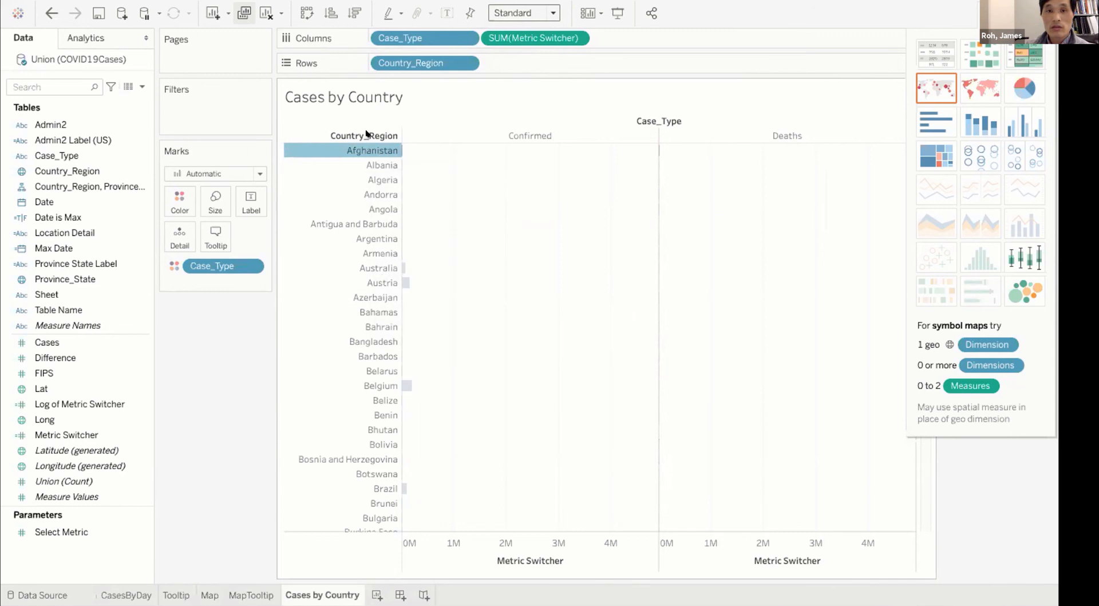
pyautogui.click(465, 61)
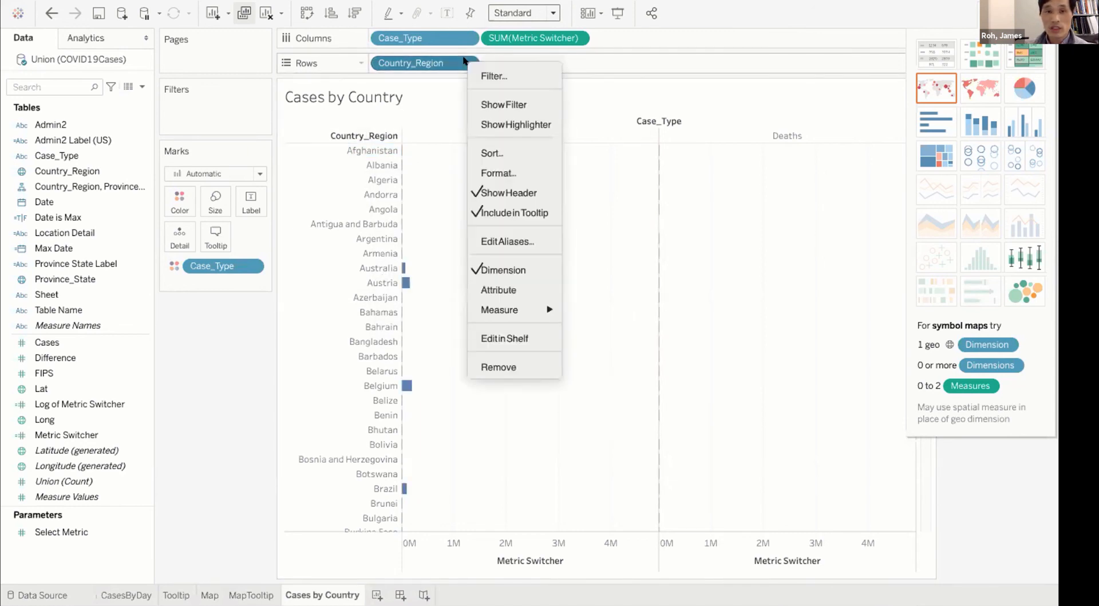
pyautogui.click(483, 152)
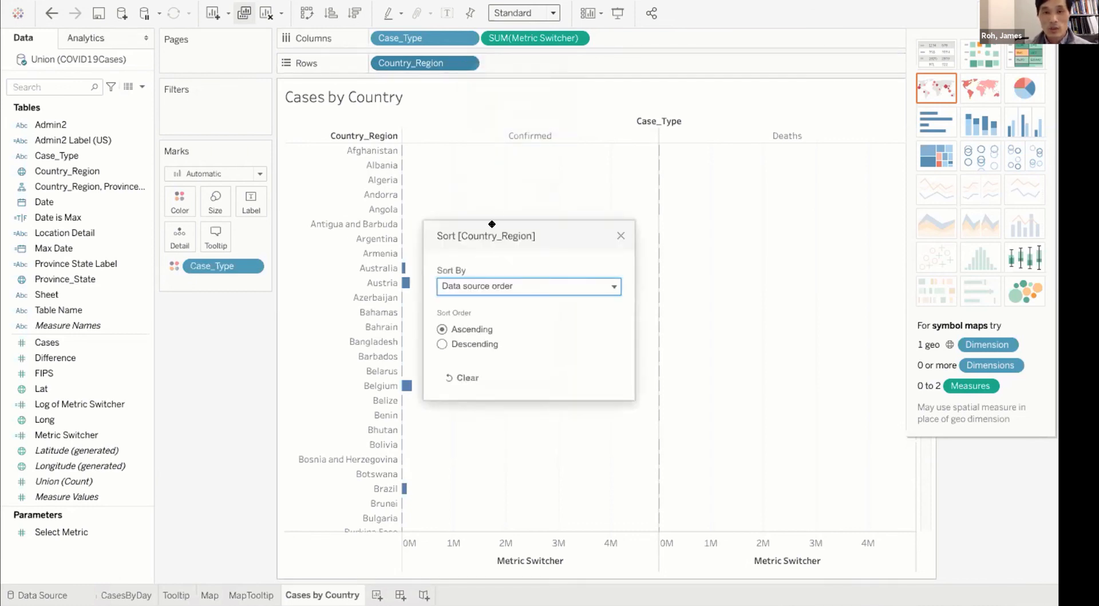
pyautogui.moveTo(491, 225); pyautogui.dragTo(437, 176)
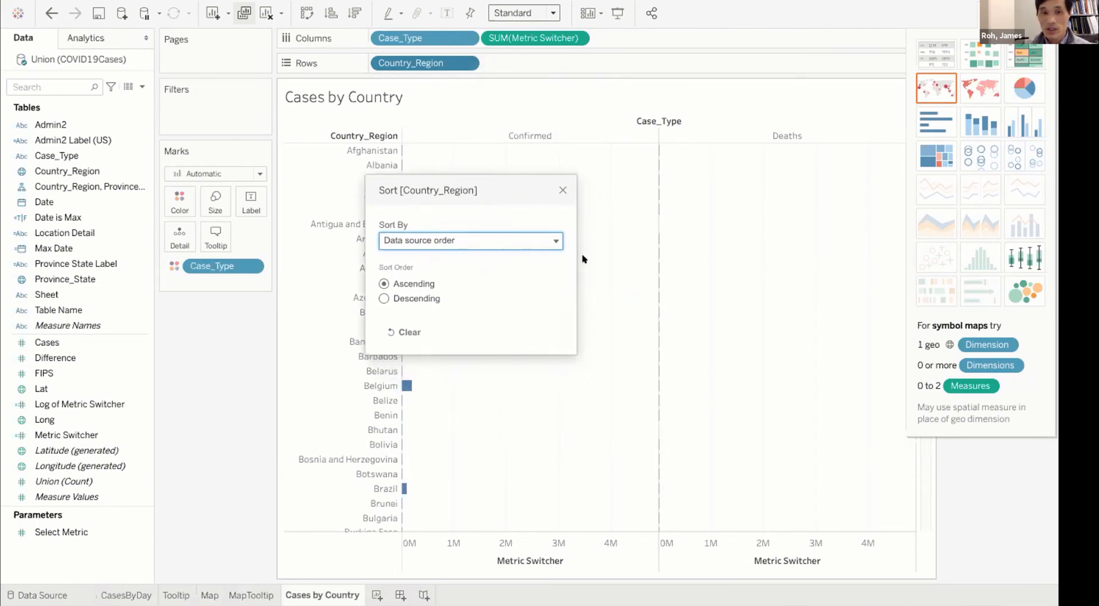
pyautogui.click(547, 239)
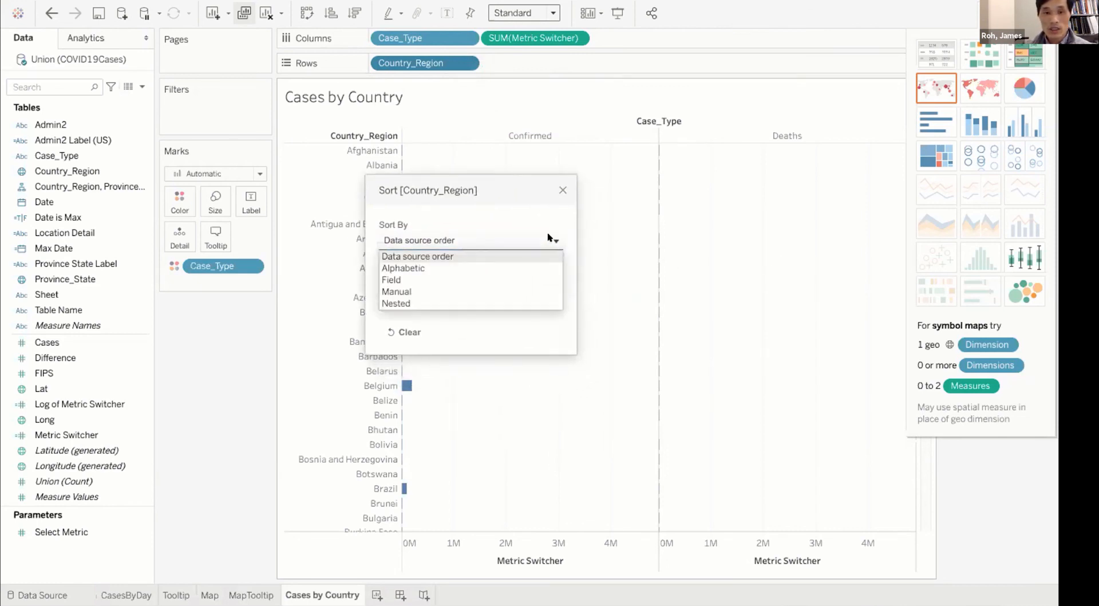
pyautogui.click(512, 278)
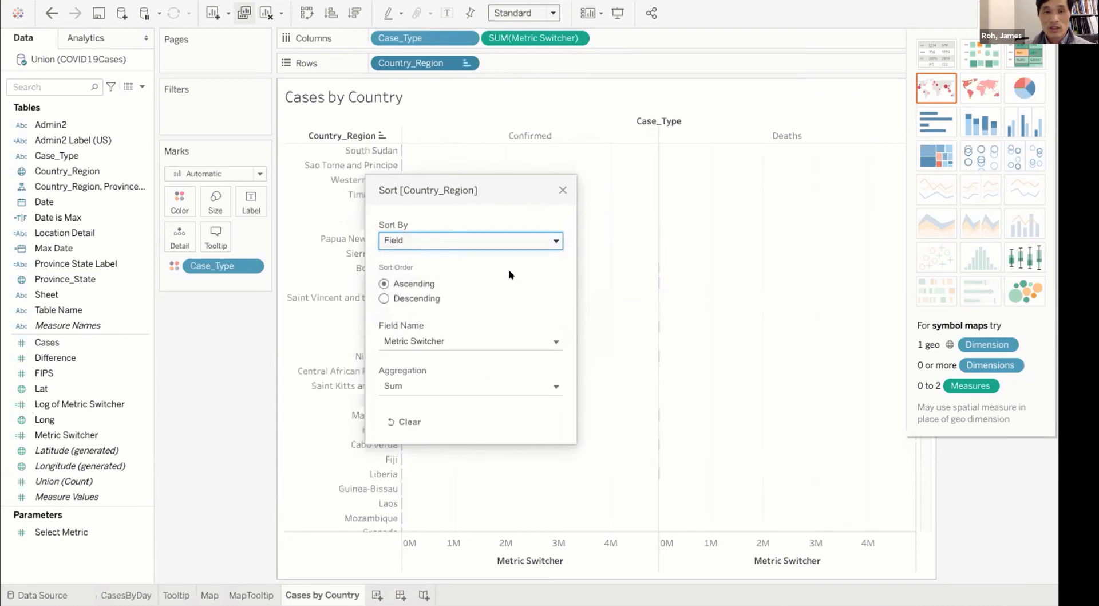
pyautogui.moveTo(478, 188); pyautogui.dragTo(340, 170)
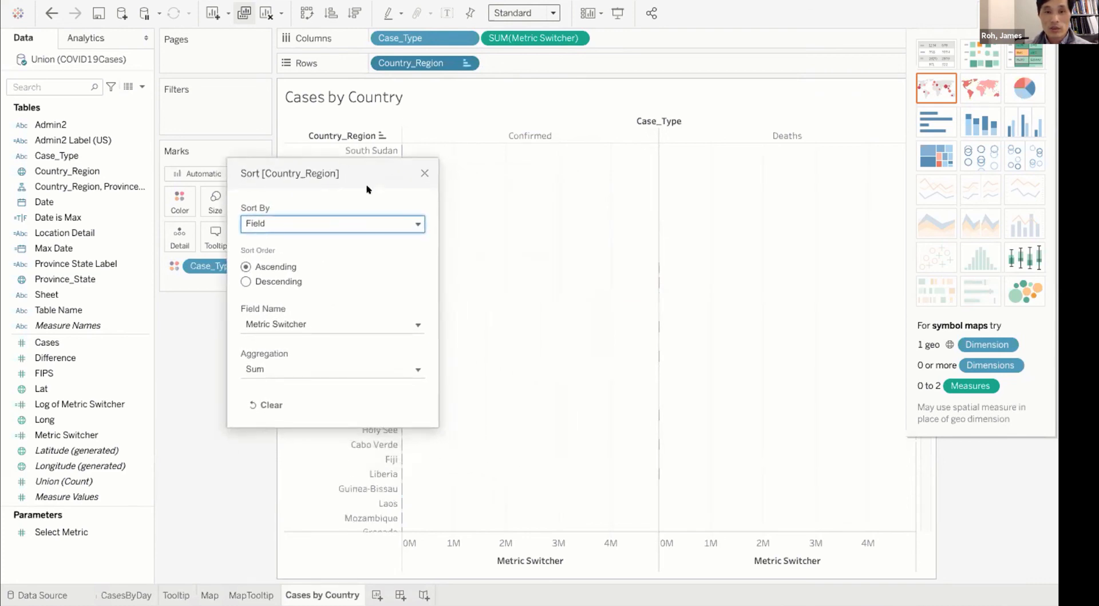
pyautogui.click(245, 281)
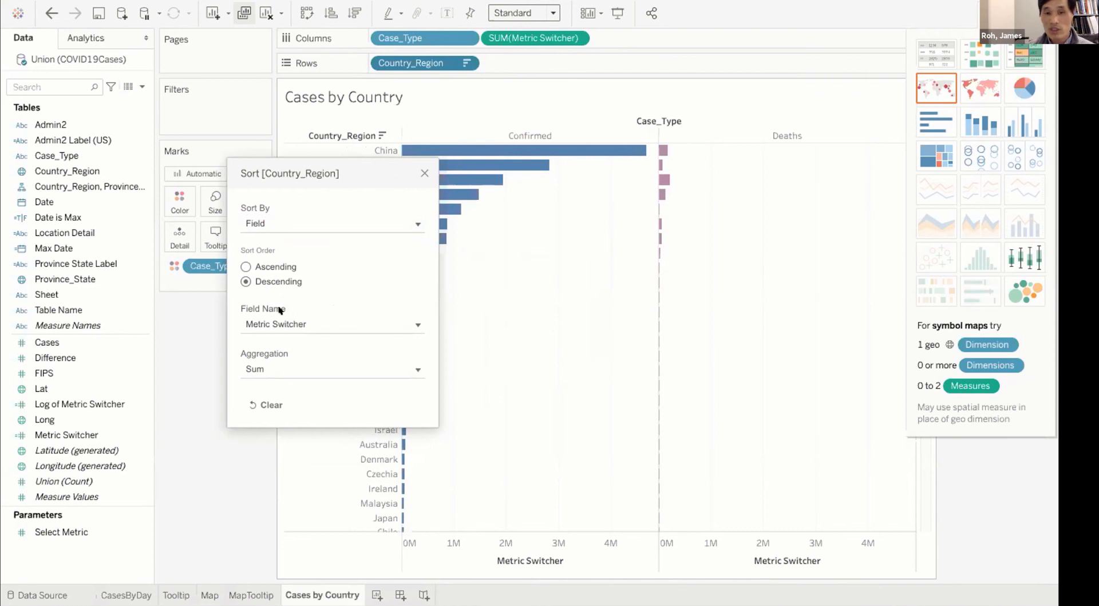
pyautogui.moveTo(351, 174); pyautogui.dragTo(254, 115)
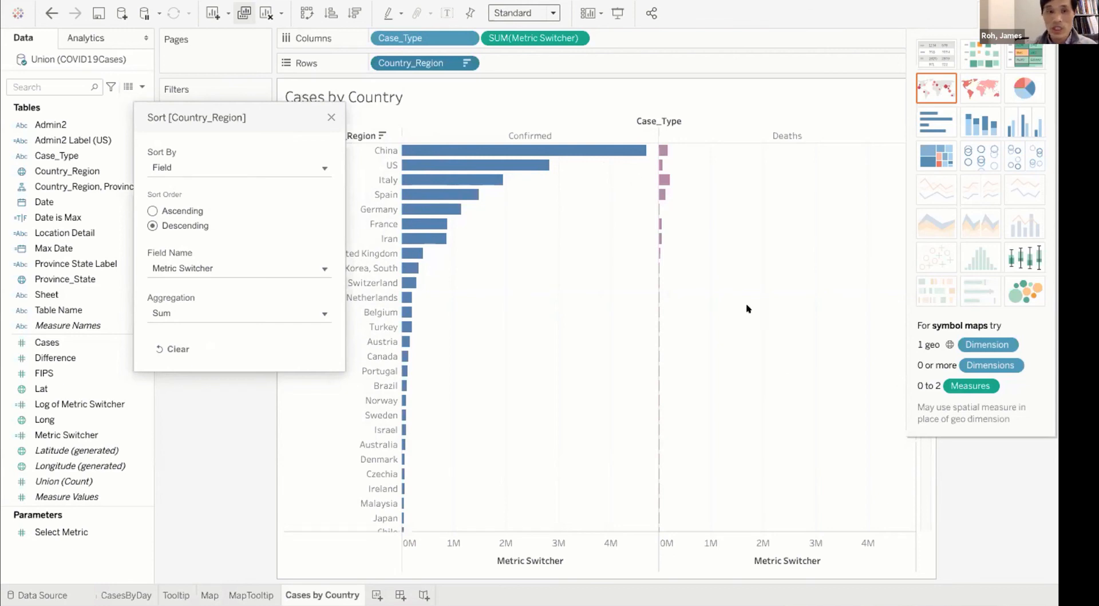
# Review the sort type and aggregation options, keep Field and Sum, and close the Country_Region sort settings
pyautogui.moveTo(262, 106); pyautogui.dragTo(290, 193)
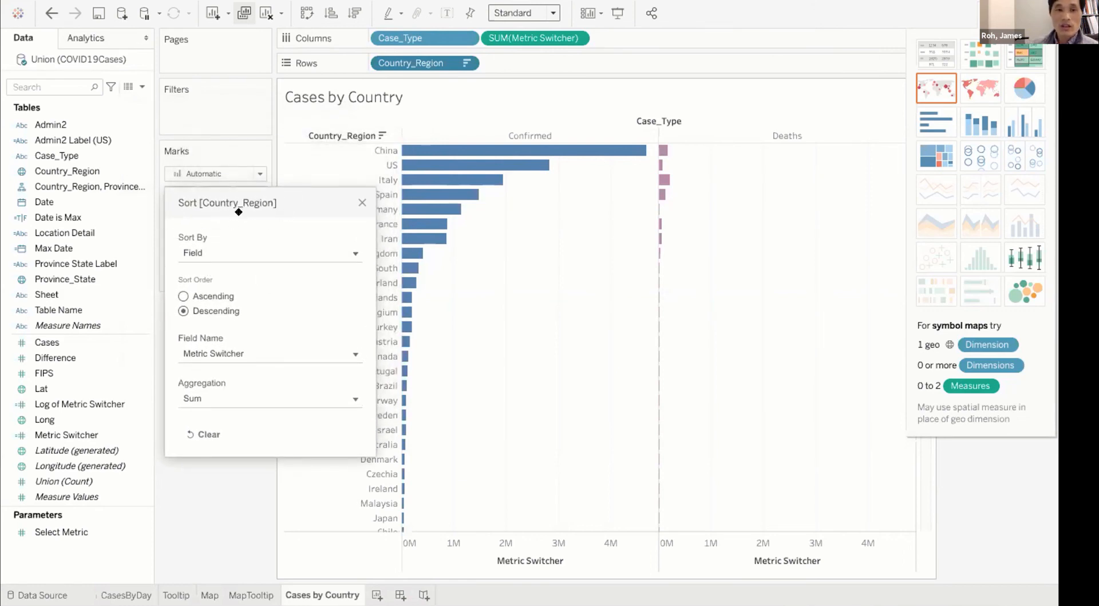
pyautogui.click(216, 248)
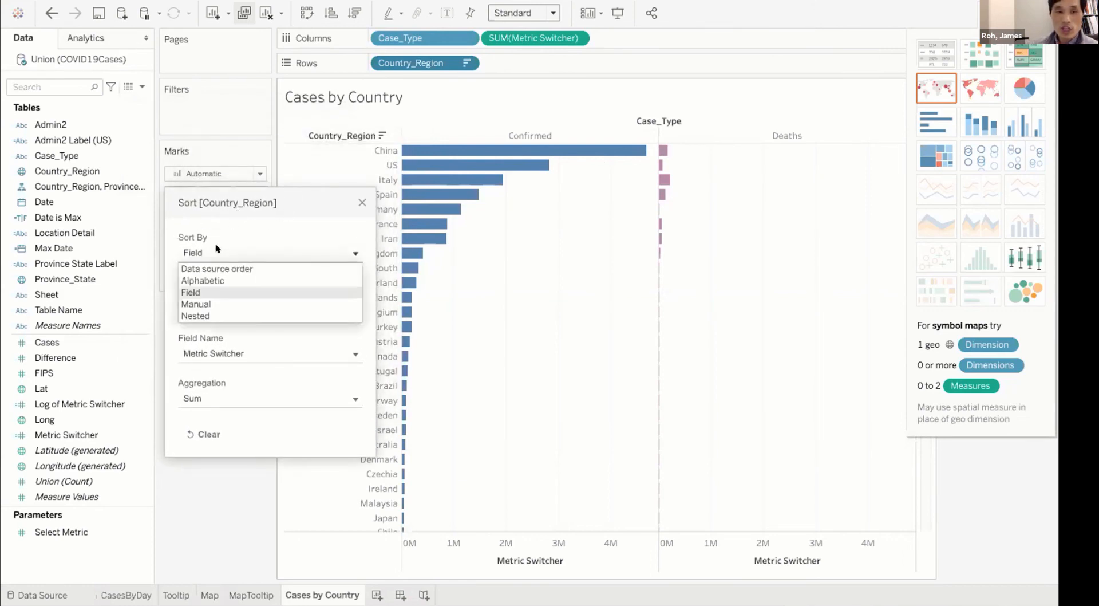
pyautogui.click(217, 293)
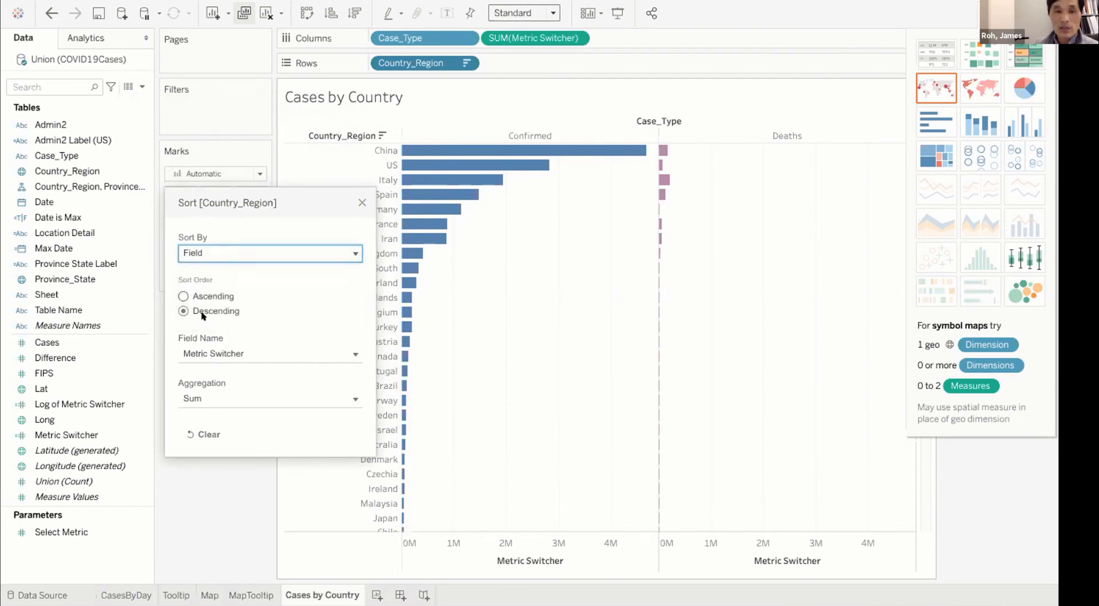
pyautogui.click(298, 399)
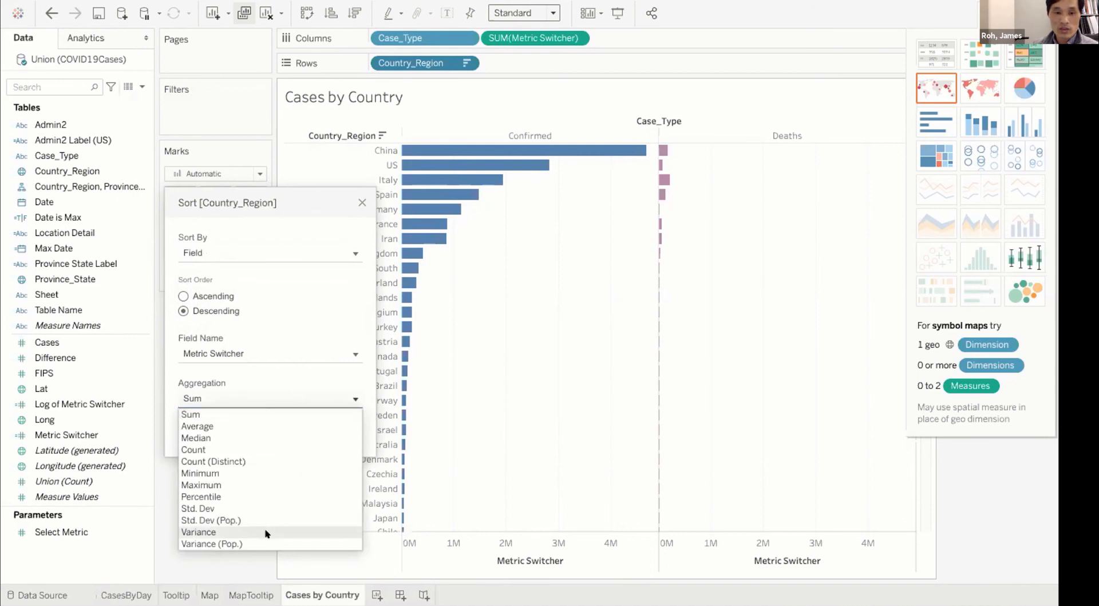
pyautogui.click(278, 411)
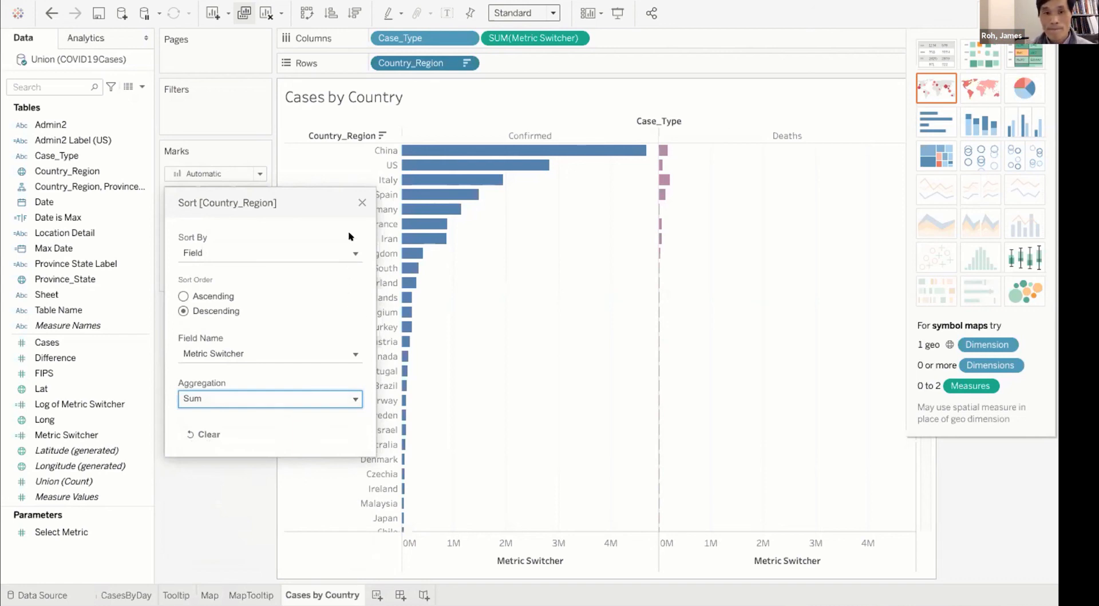
pyautogui.click(362, 202)
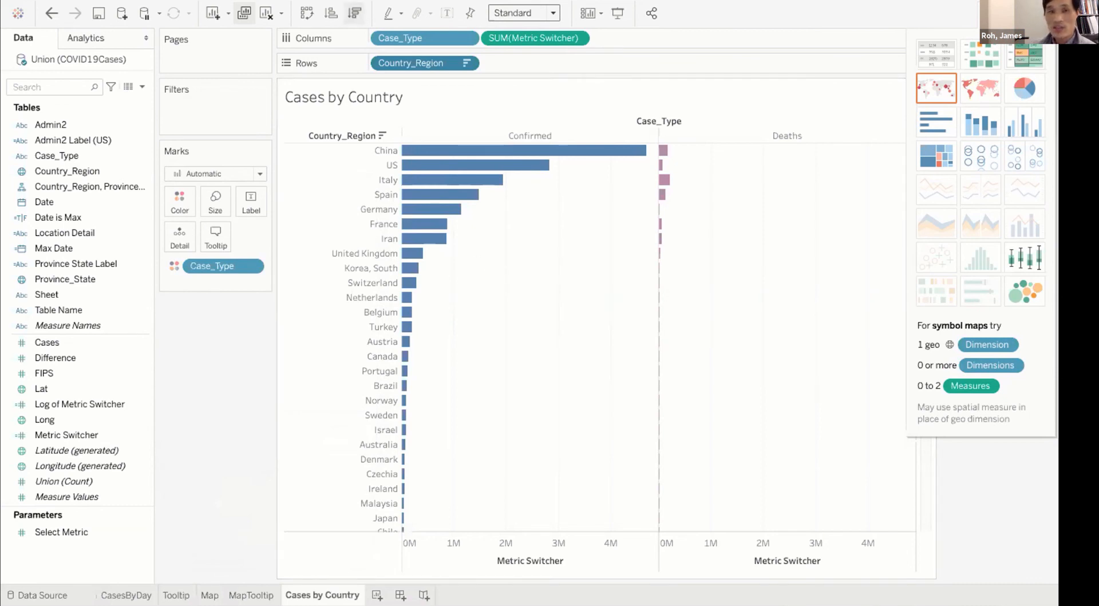
# Show column grand totals on the country chart and place them above the country rows
pyautogui.click(334, 0)
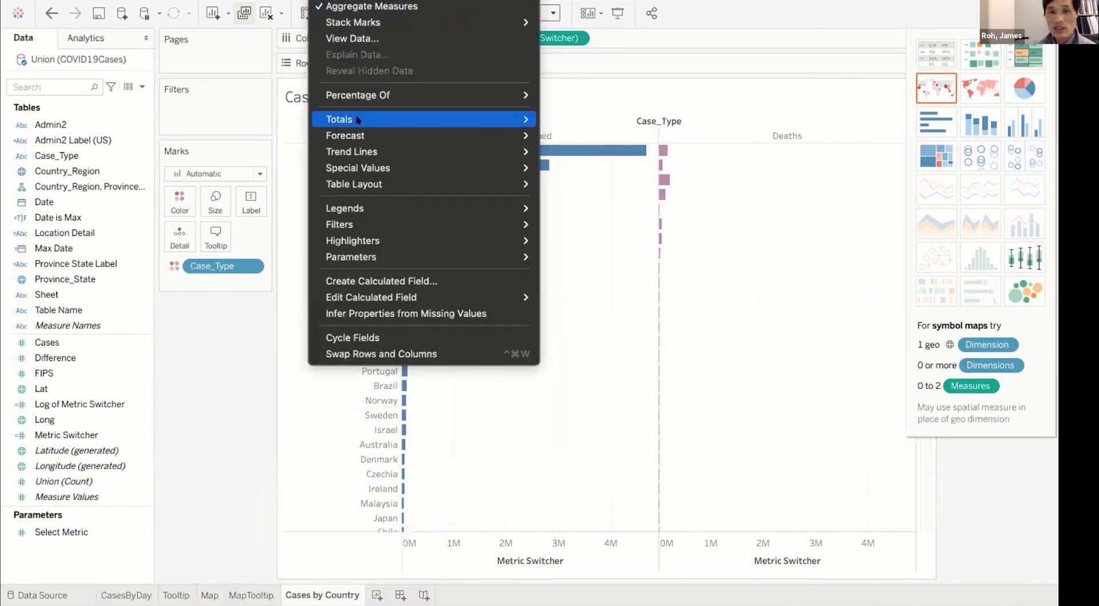
pyautogui.moveTo(358, 119)
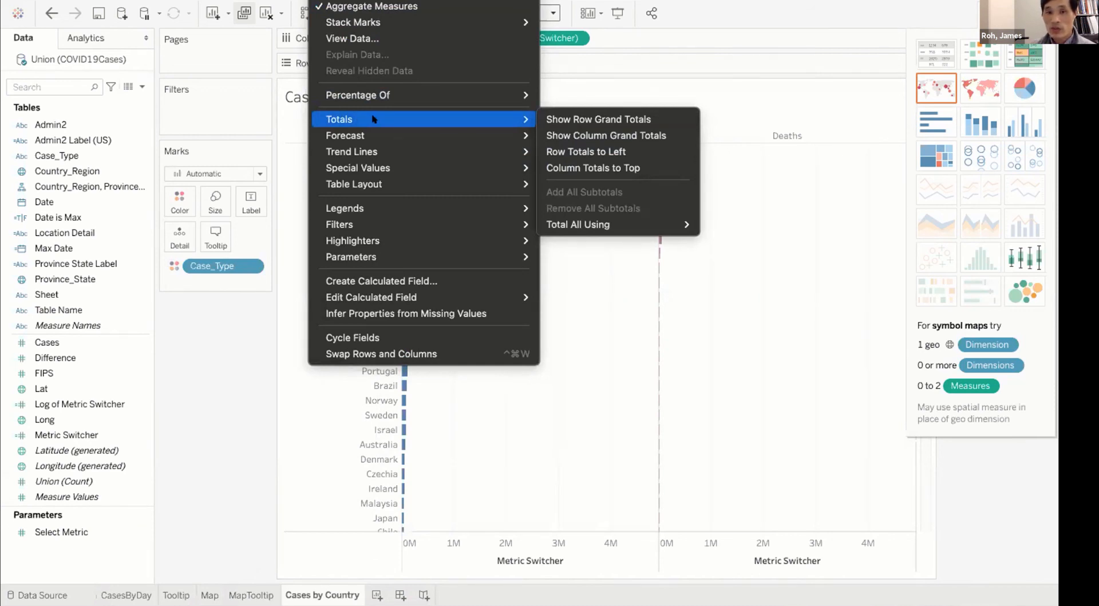
pyautogui.click(546, 135)
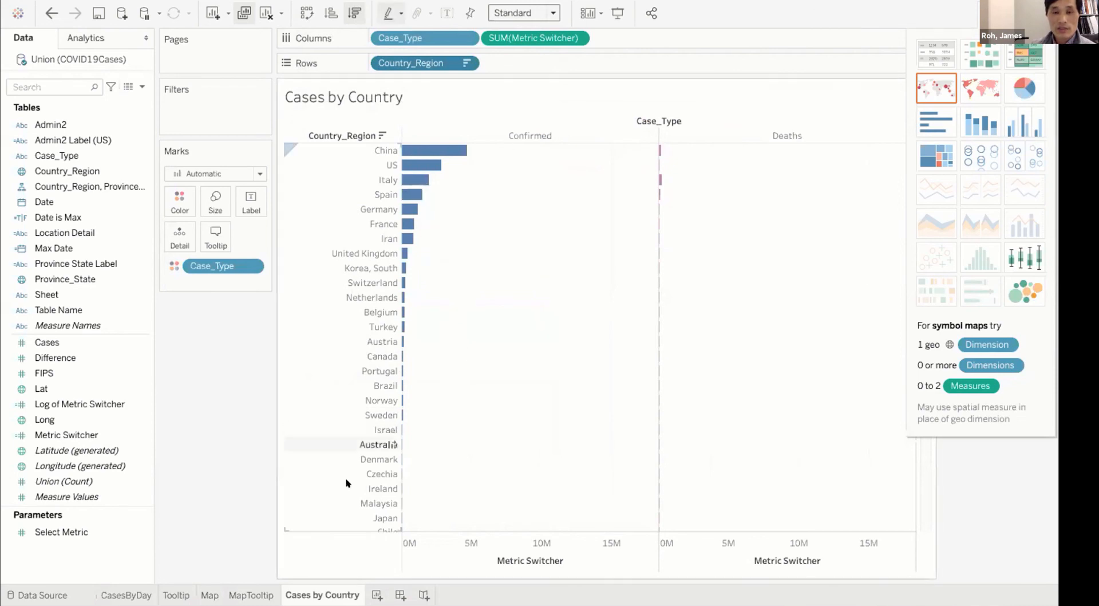
pyautogui.click(336, 1)
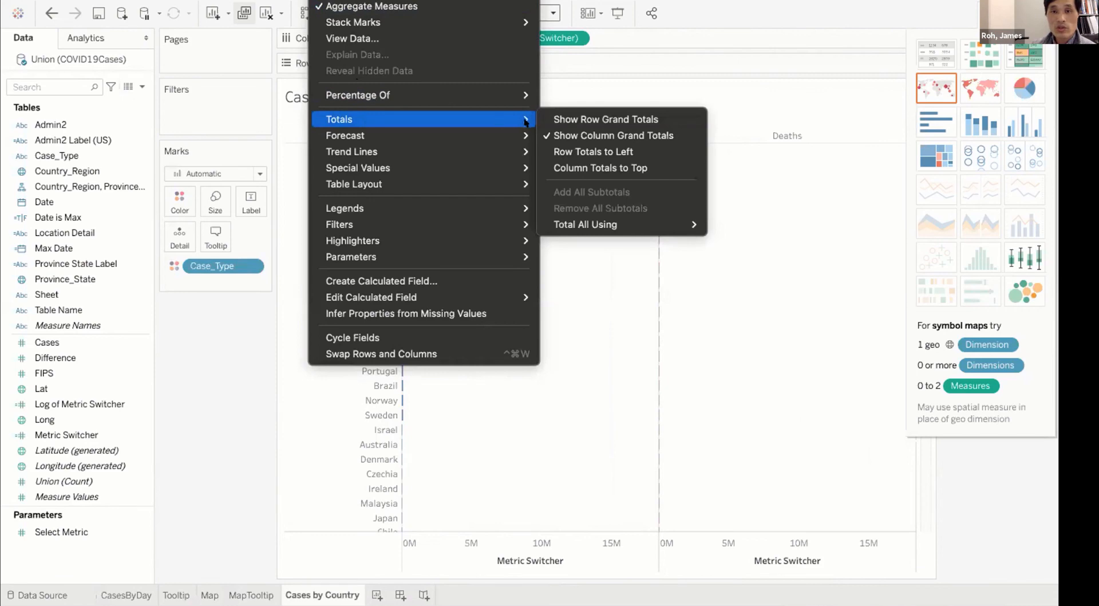
pyautogui.click(584, 167)
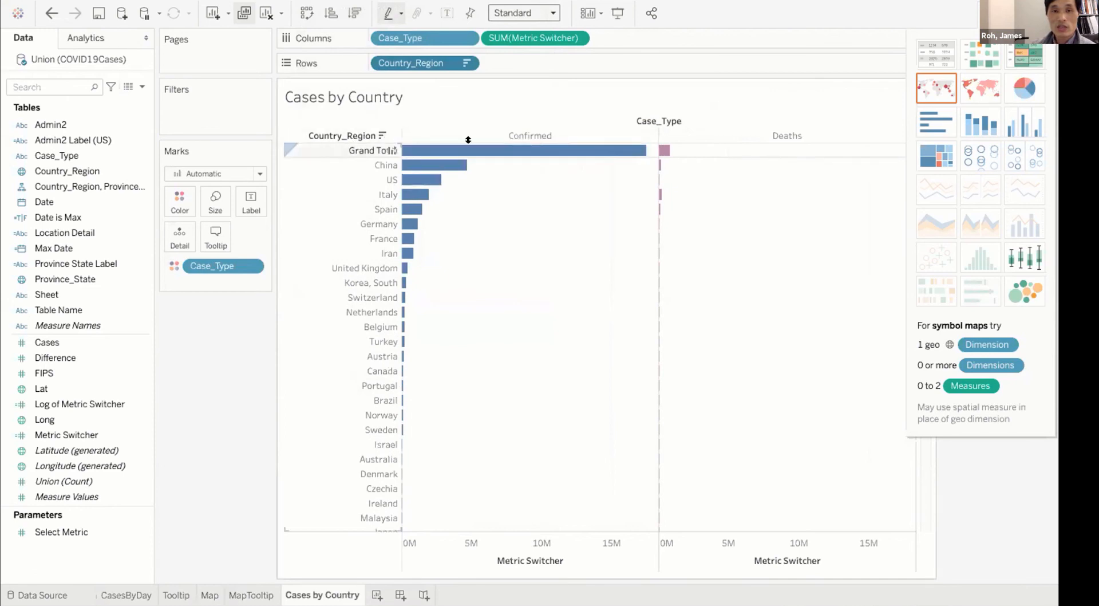
pyautogui.moveTo(494, 146)
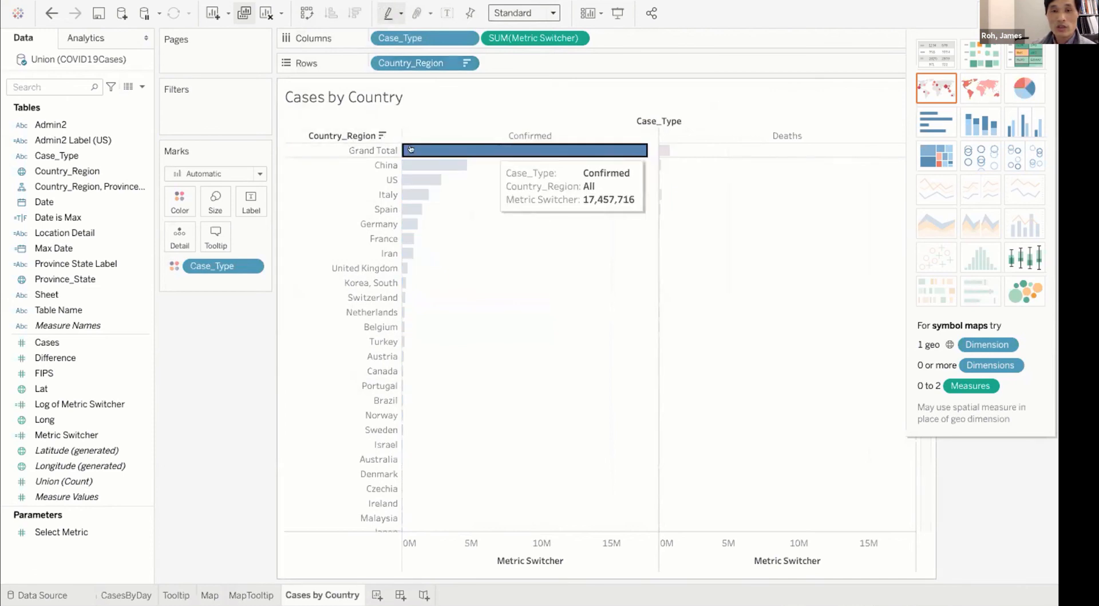
# Filter the Cases by Country chart to keep only records where Date is Max is True
pyautogui.click(367, 150)
pyautogui.click(499, 147)
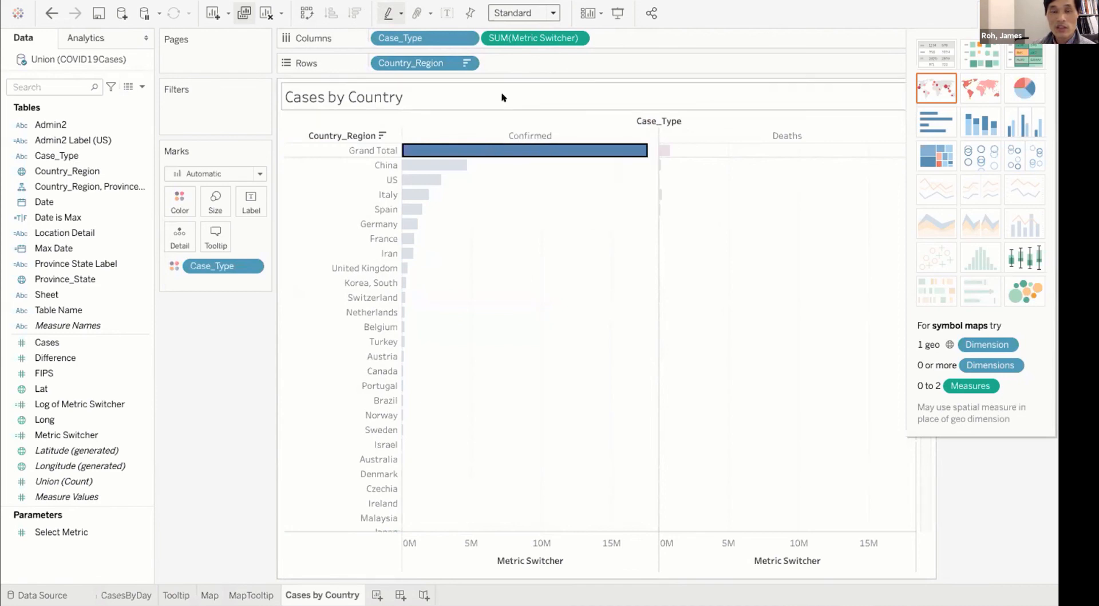
pyautogui.click(432, 162)
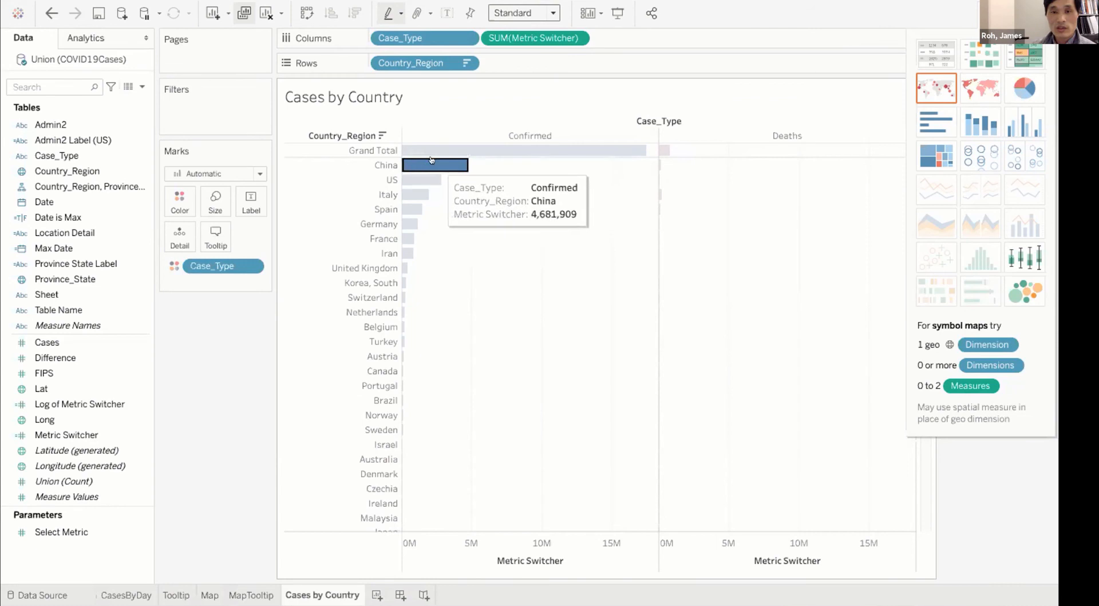
pyautogui.moveTo(431, 160)
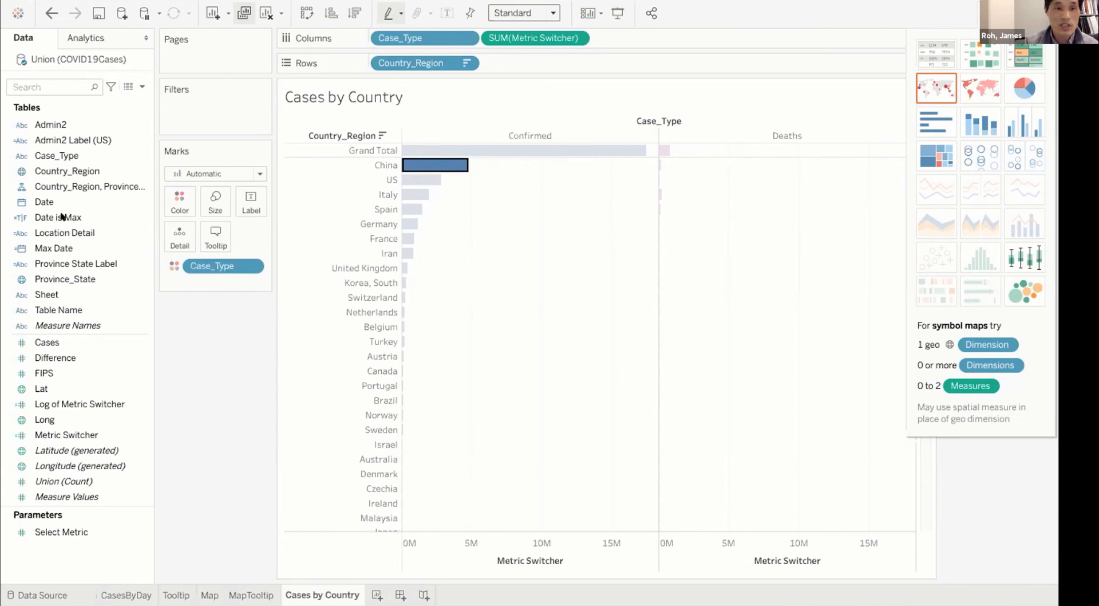
pyautogui.moveTo(63, 217); pyautogui.dragTo(195, 111)
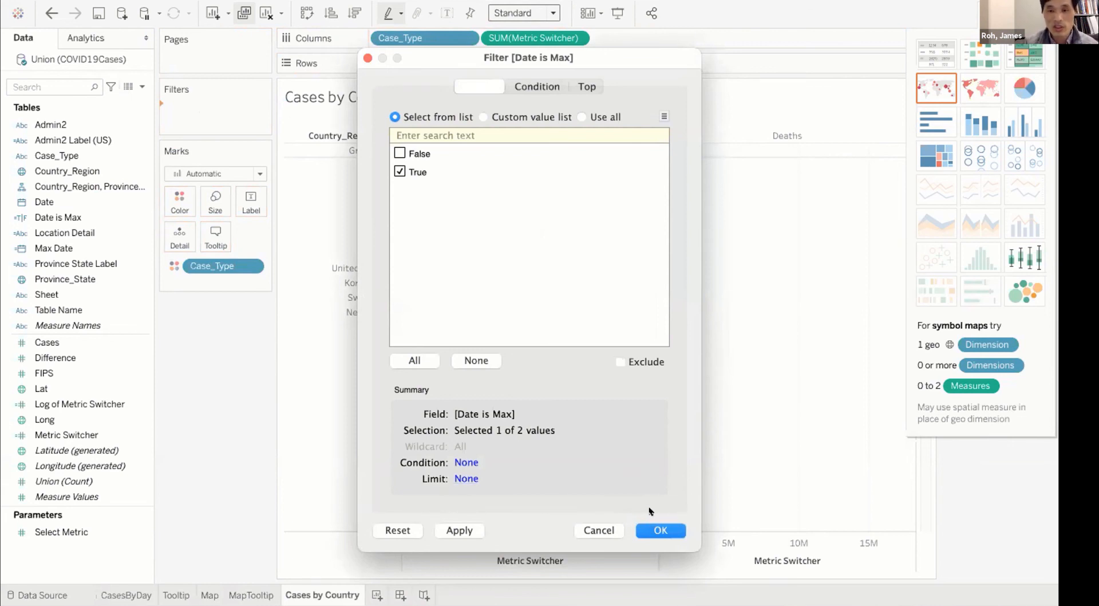
pyautogui.click(651, 528)
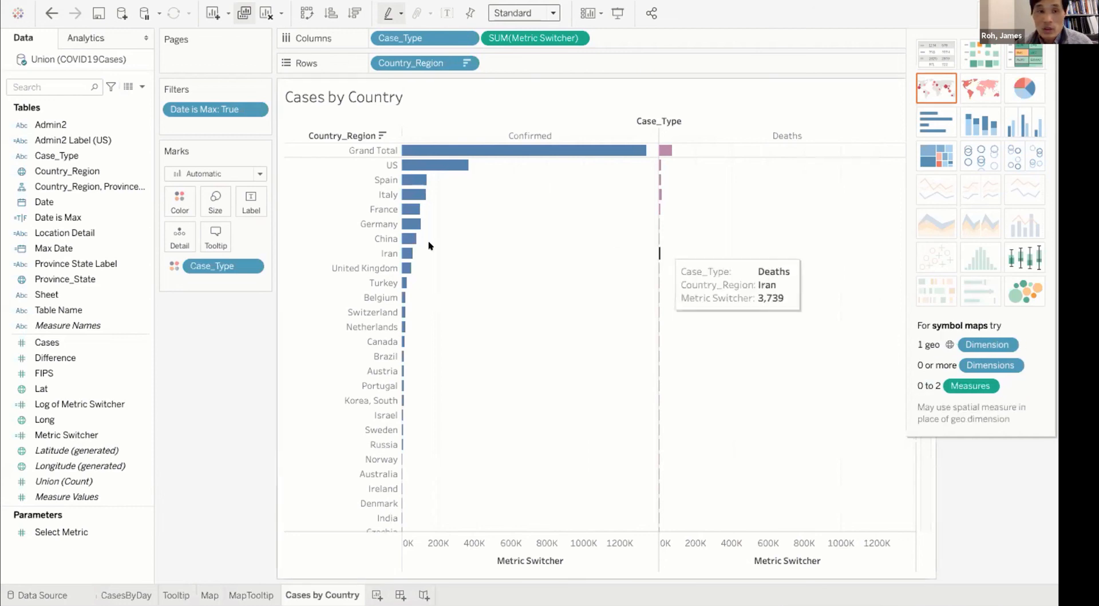
pyautogui.click(215, 235)
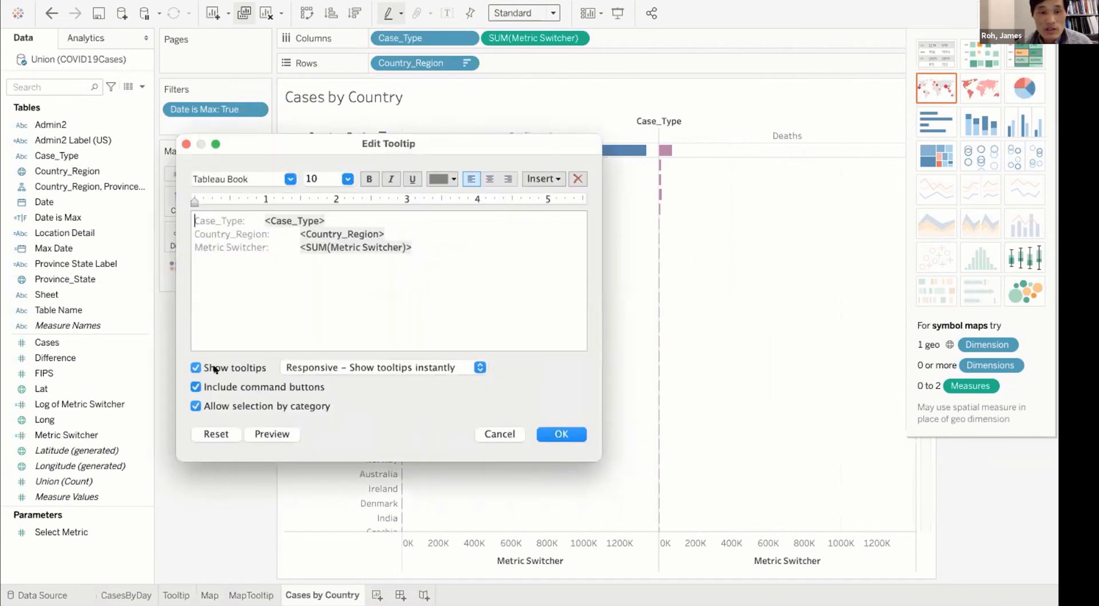
pyautogui.click(195, 367)
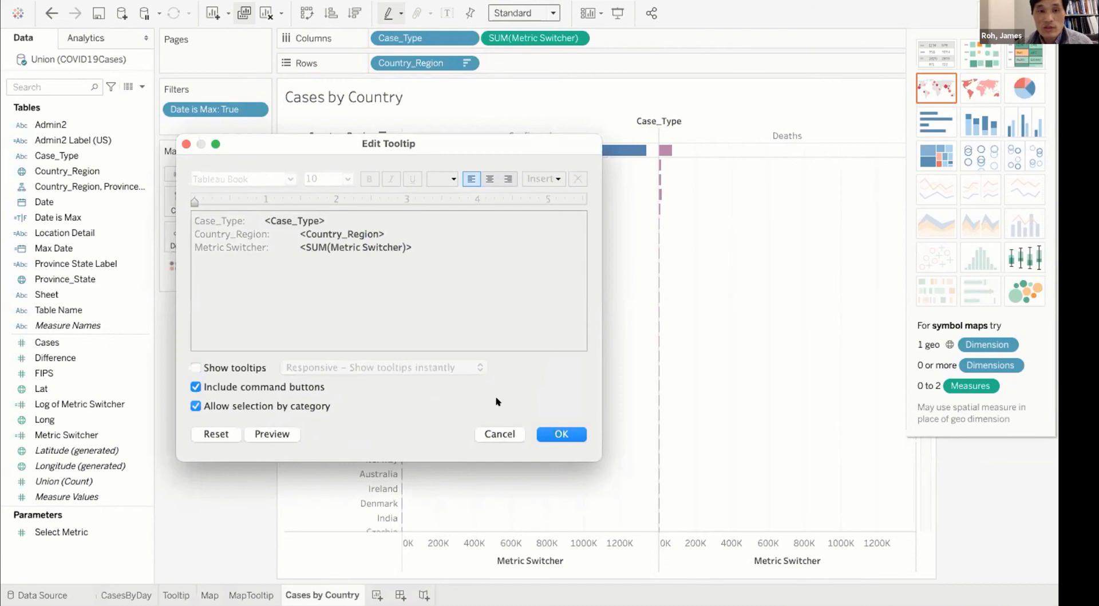
pyautogui.click(498, 432)
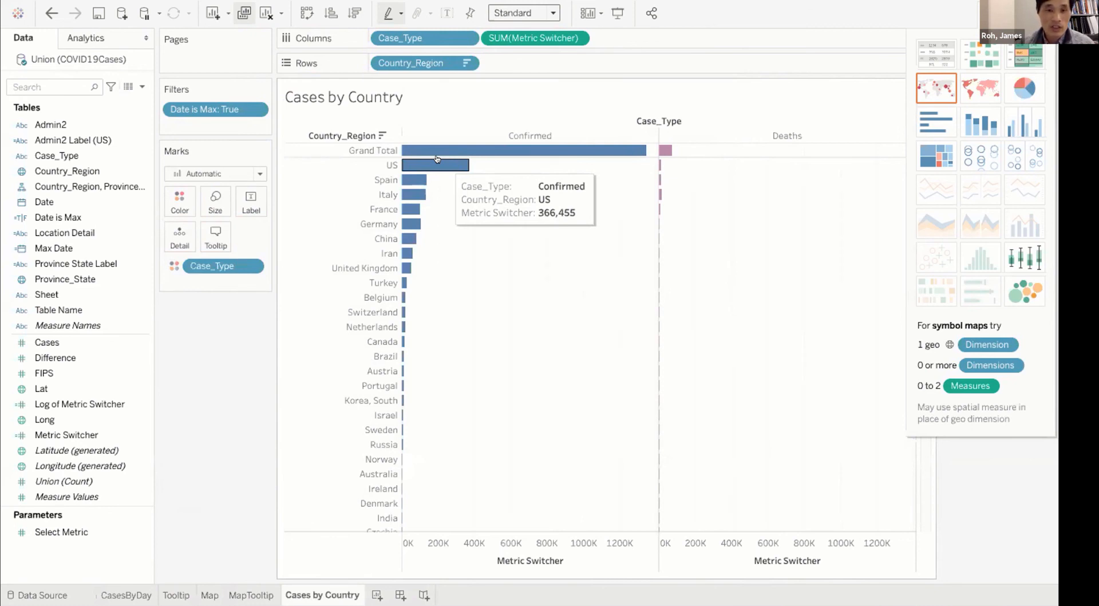
# Turn off tooltips for the bars in the Cases by Country chart
pyautogui.click(214, 232)
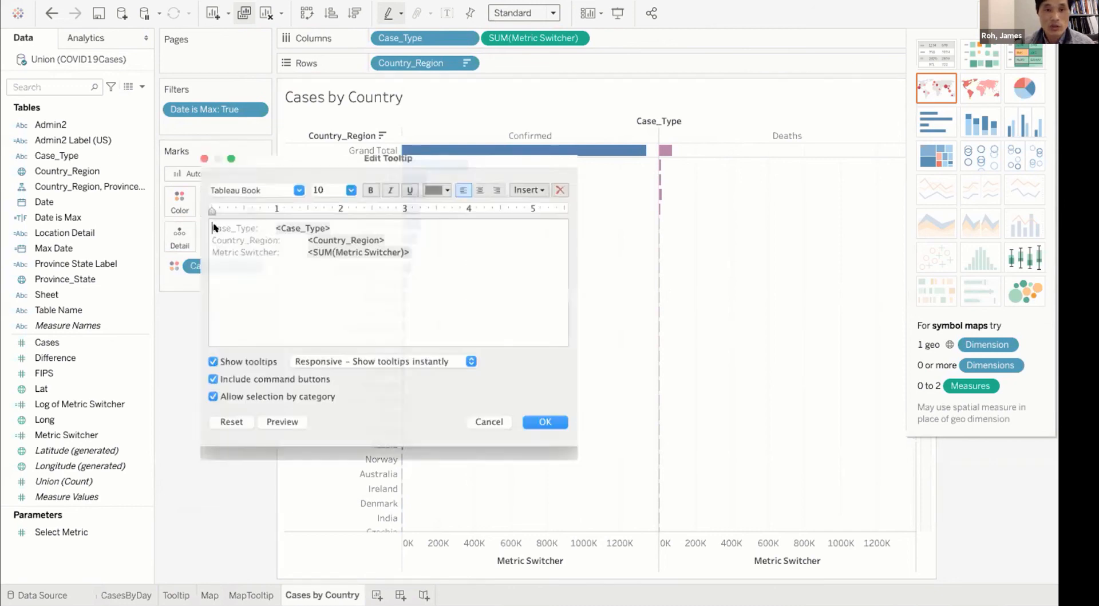
pyautogui.click(195, 367)
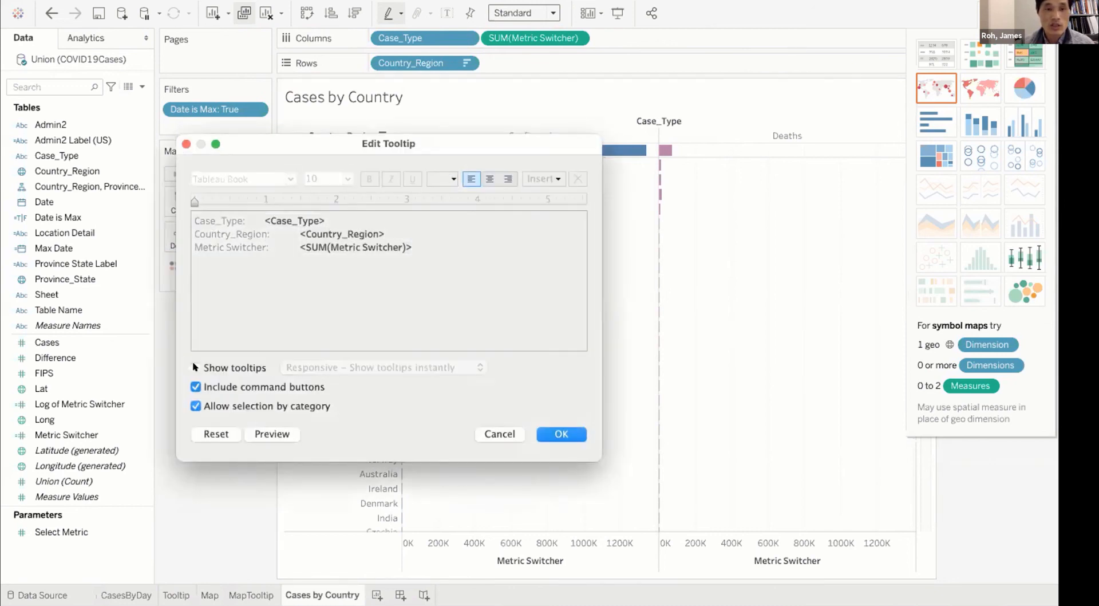
pyautogui.click(567, 434)
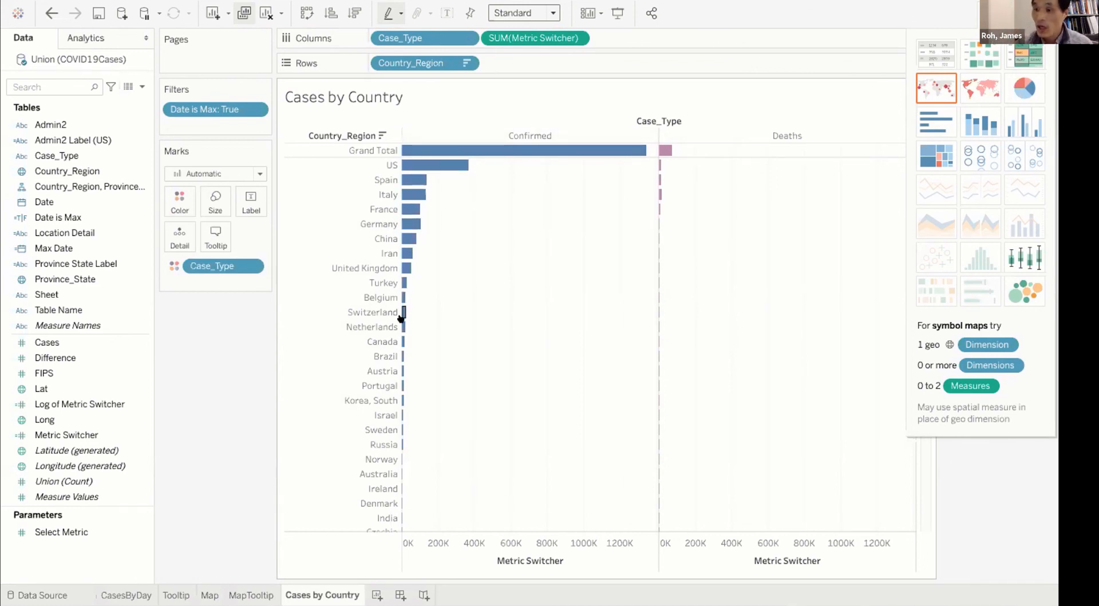
# Hide the Cases by Country worksheet title and the Case_Type field label above the columns
pyautogui.rightClick(319, 92)
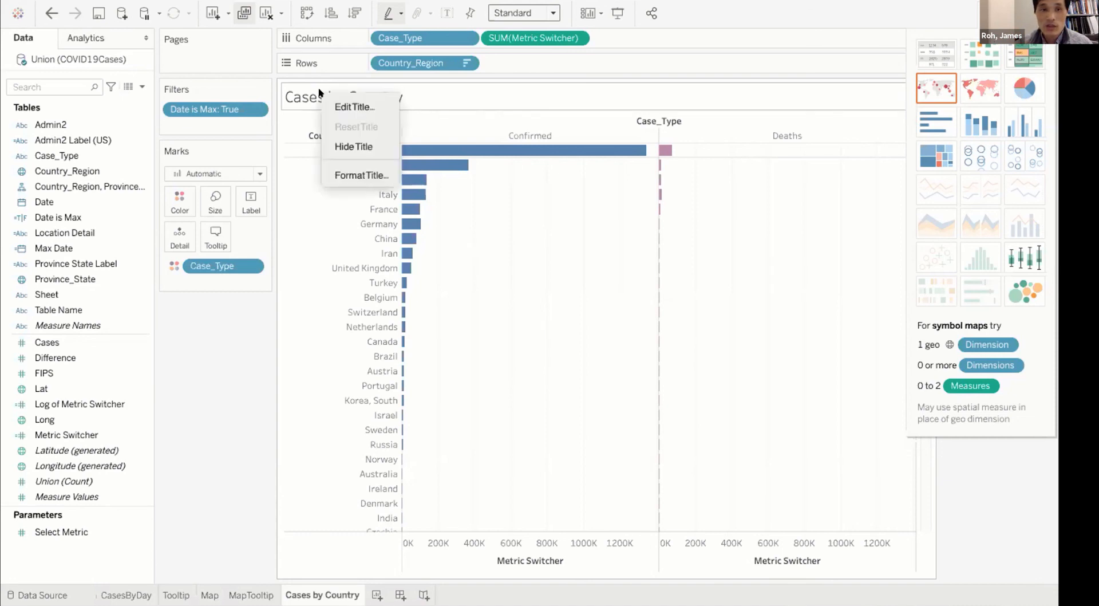
pyautogui.click(336, 141)
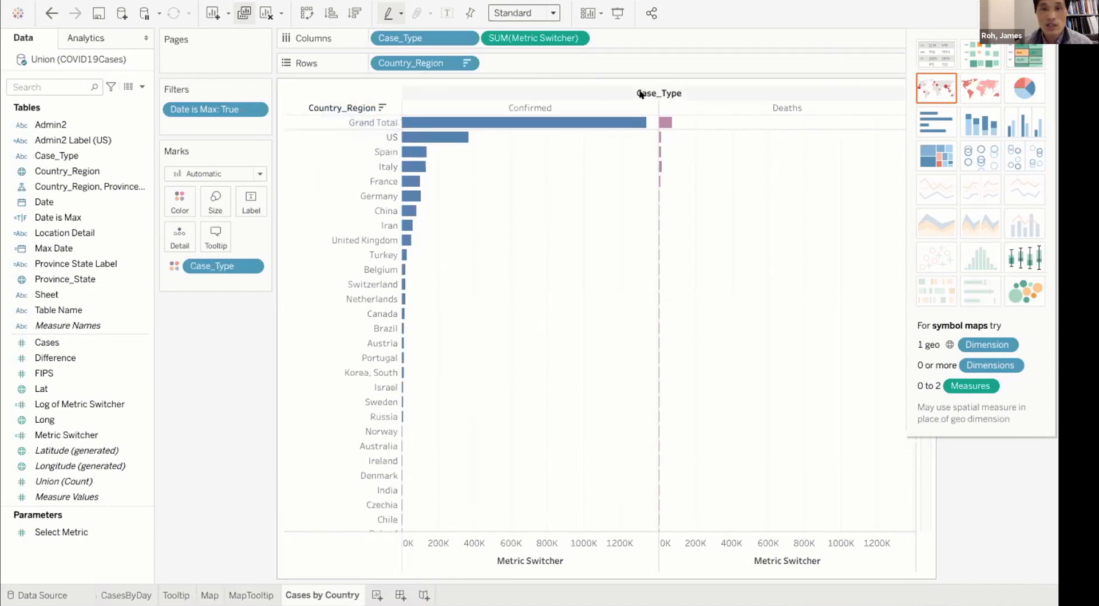
pyautogui.rightClick(641, 94)
pyautogui.click(650, 176)
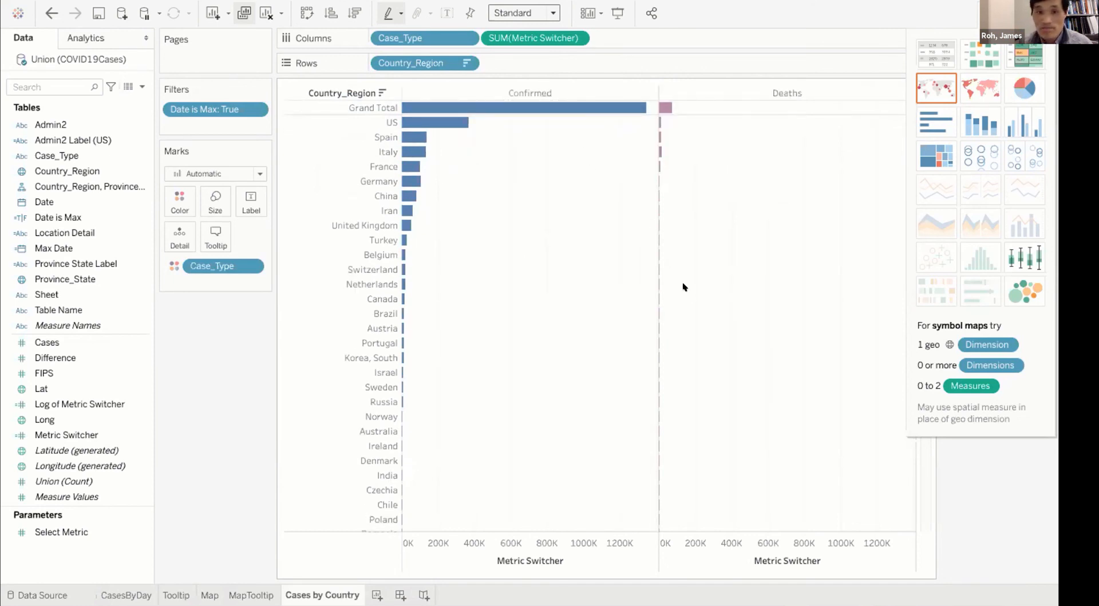
# Hide the Confirmed and Deaths column headers, and look over the country rows
pyautogui.rightClick(553, 93)
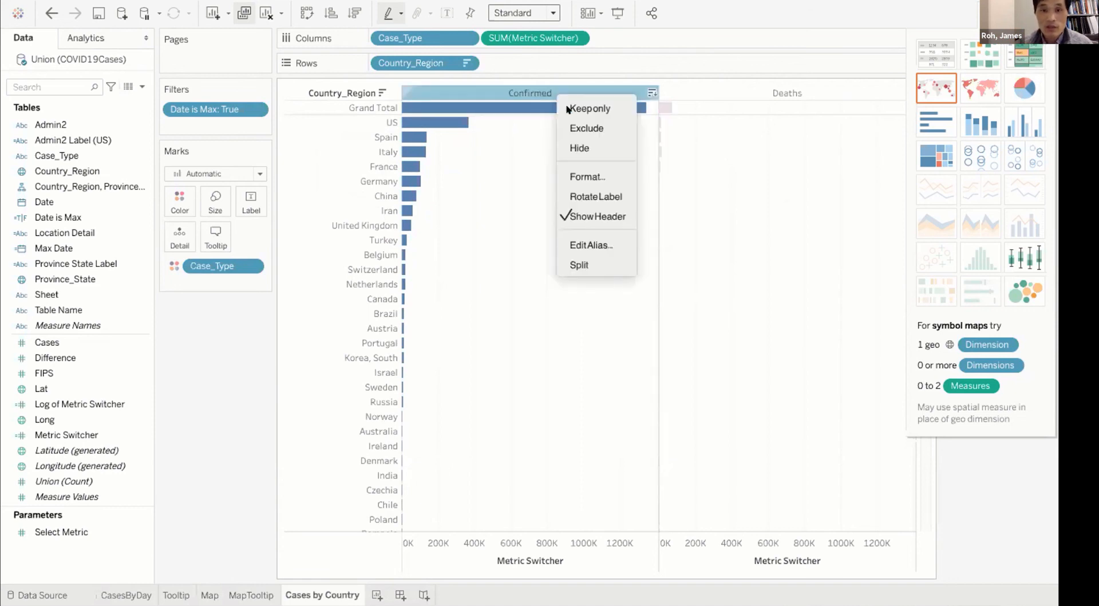
pyautogui.click(604, 210)
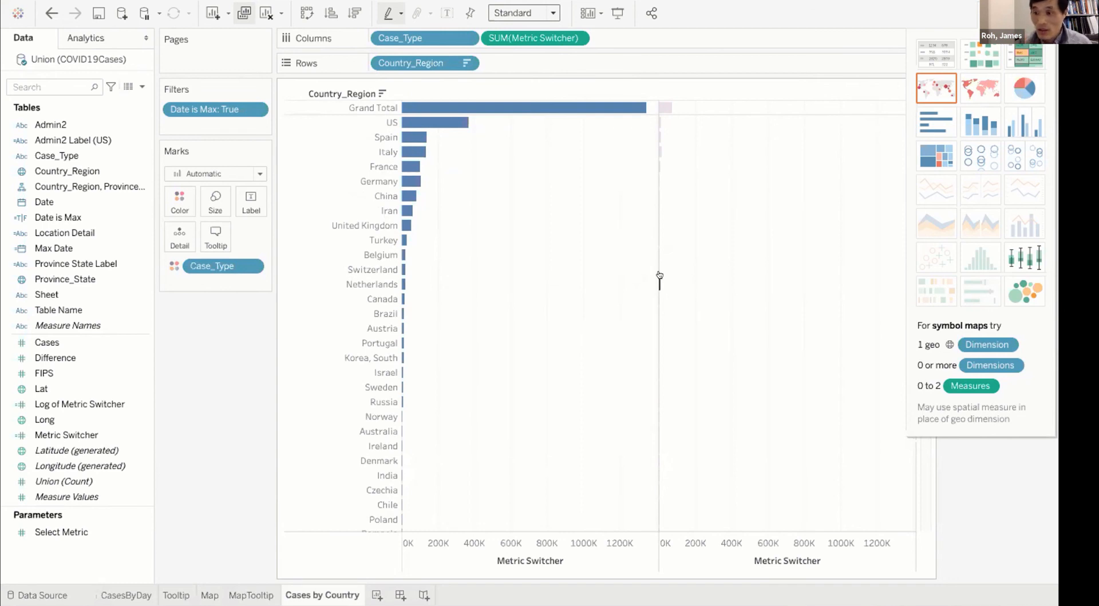
pyautogui.scroll(-3, 658, 277)
pyautogui.scroll(3, 658, 275)
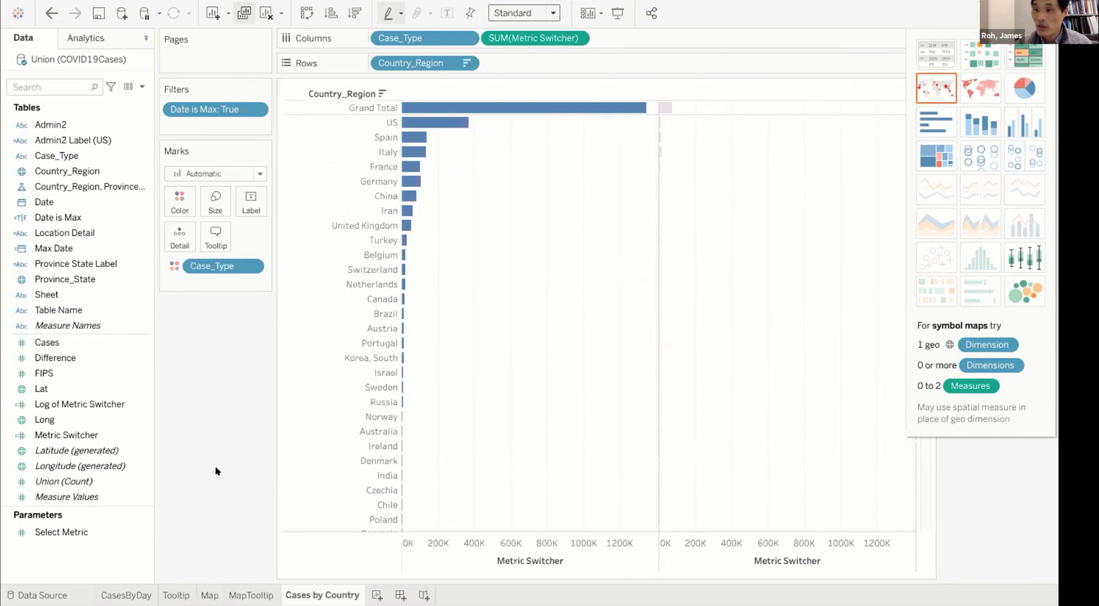
# Show mark labels on the country bars and allow the labels to overlap other marks
pyautogui.click(251, 204)
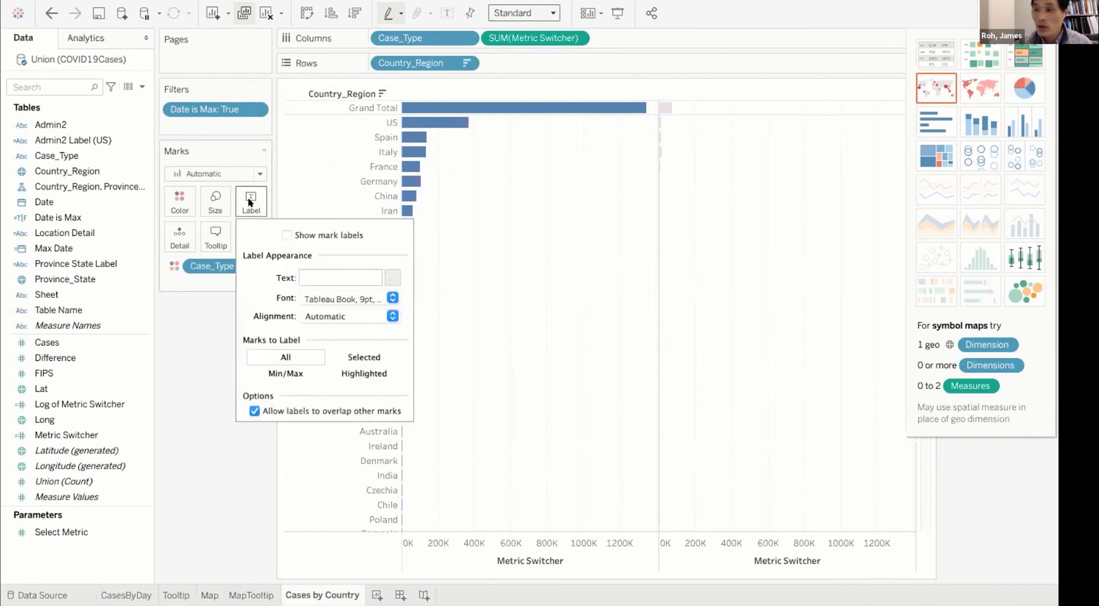
pyautogui.click(287, 235)
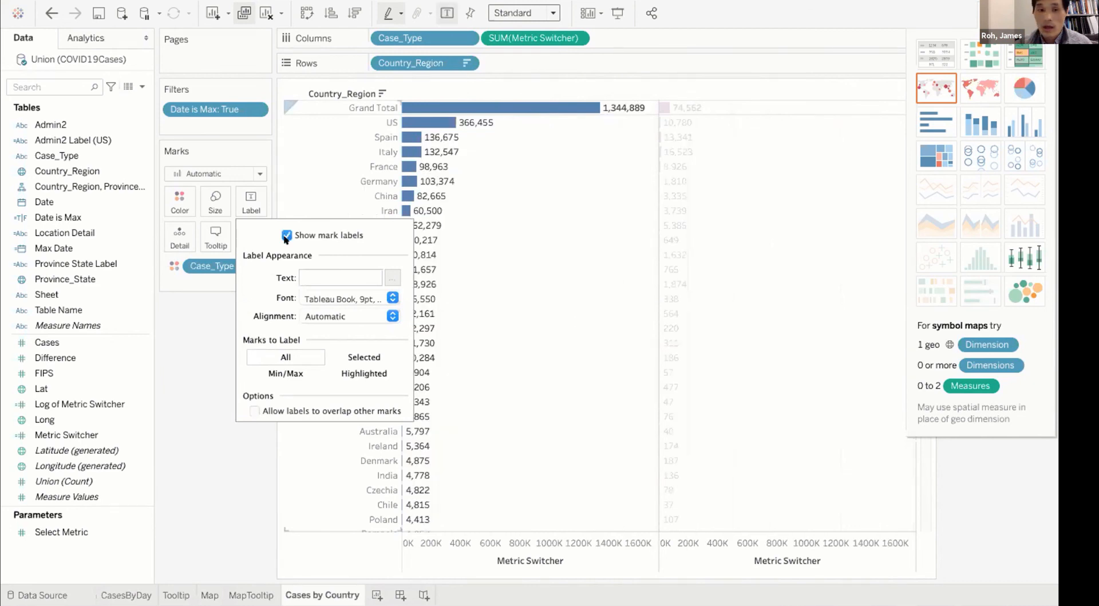
pyautogui.click(252, 410)
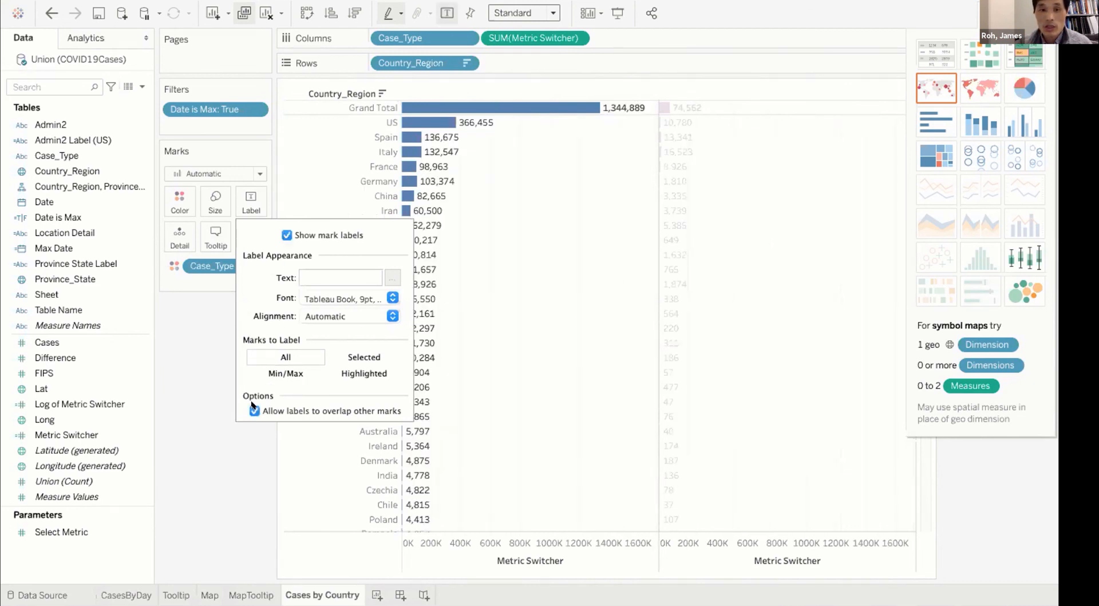
pyautogui.click(321, 408)
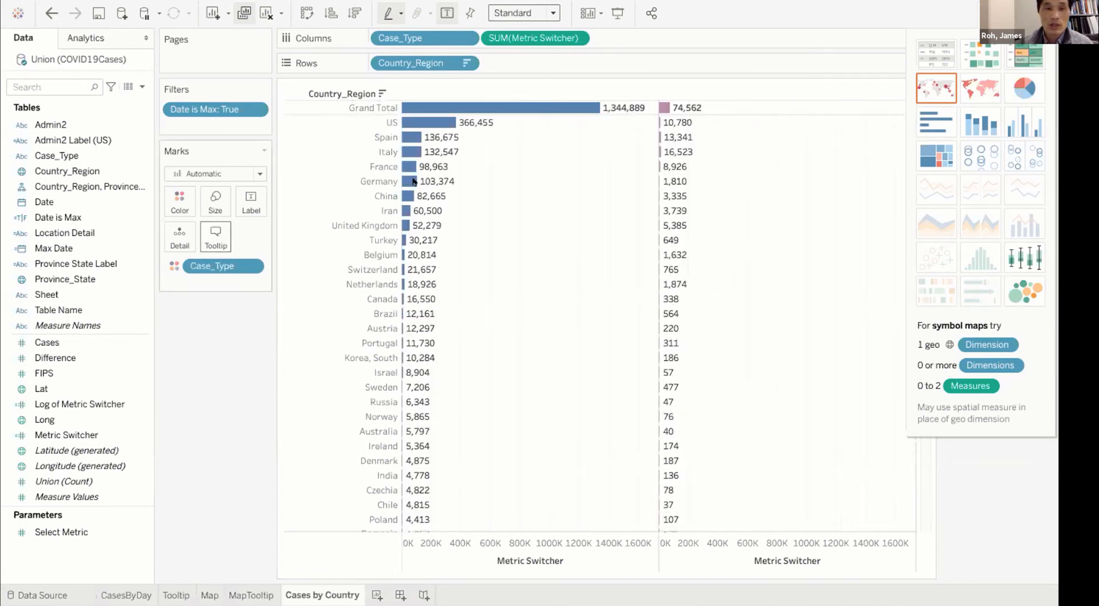
# Set the bar labels' font to YuMincho at size 8, and check the labels down the country list
pyautogui.click(251, 200)
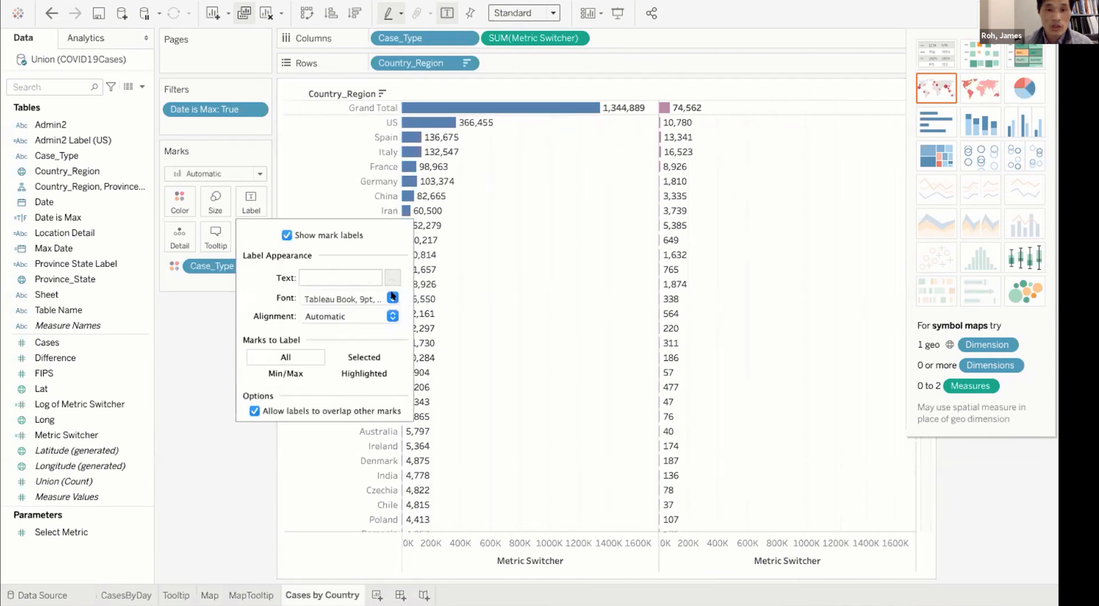
pyautogui.click(368, 295)
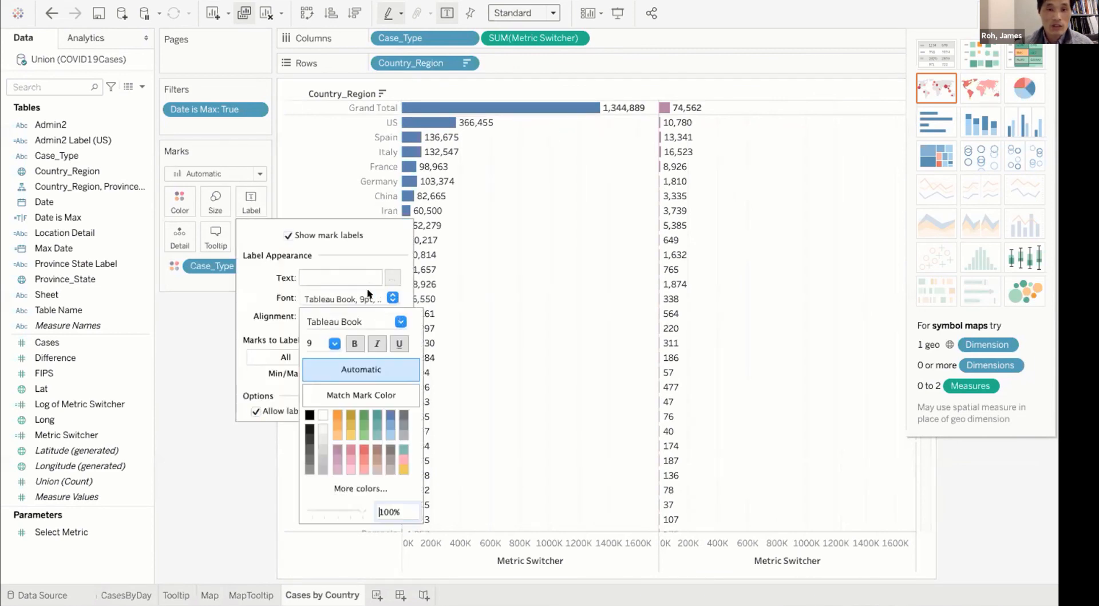
pyautogui.click(335, 343)
pyautogui.click(321, 354)
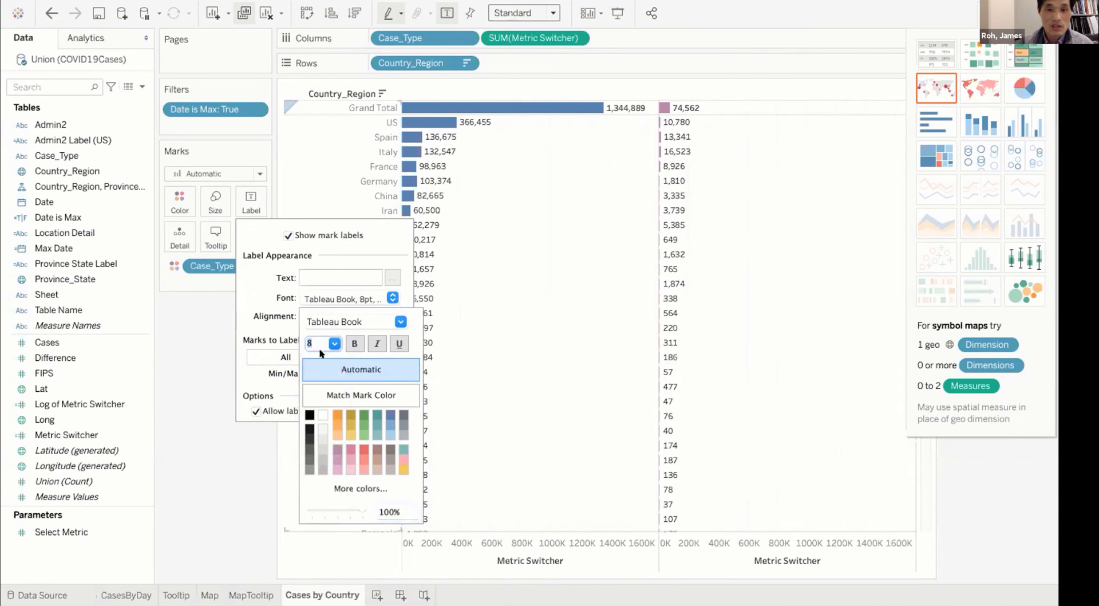
pyautogui.click(399, 321)
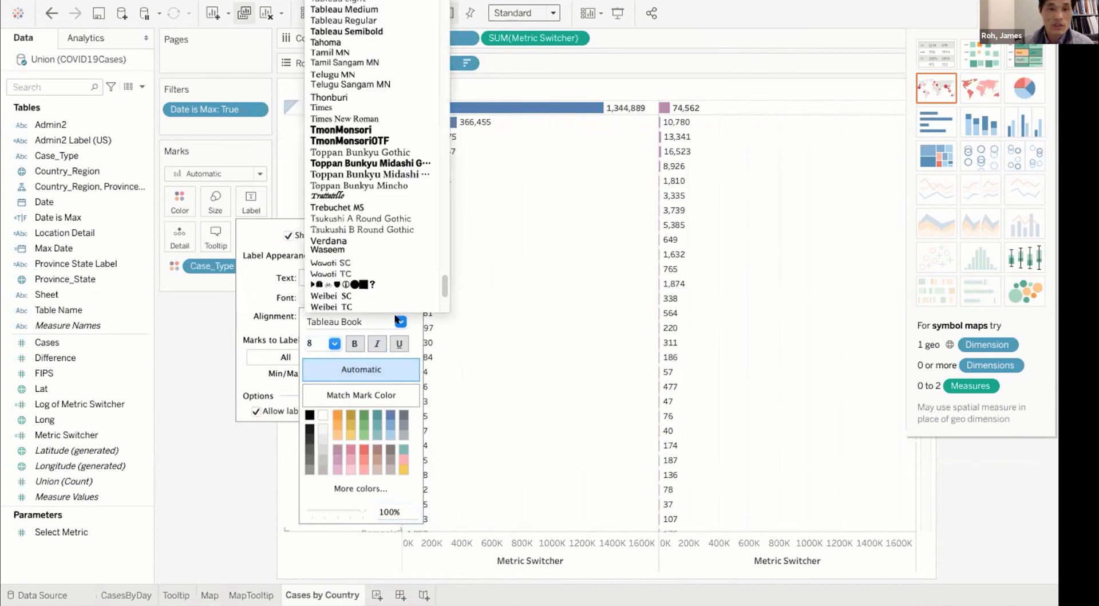
pyautogui.scroll(-5, 385, 215)
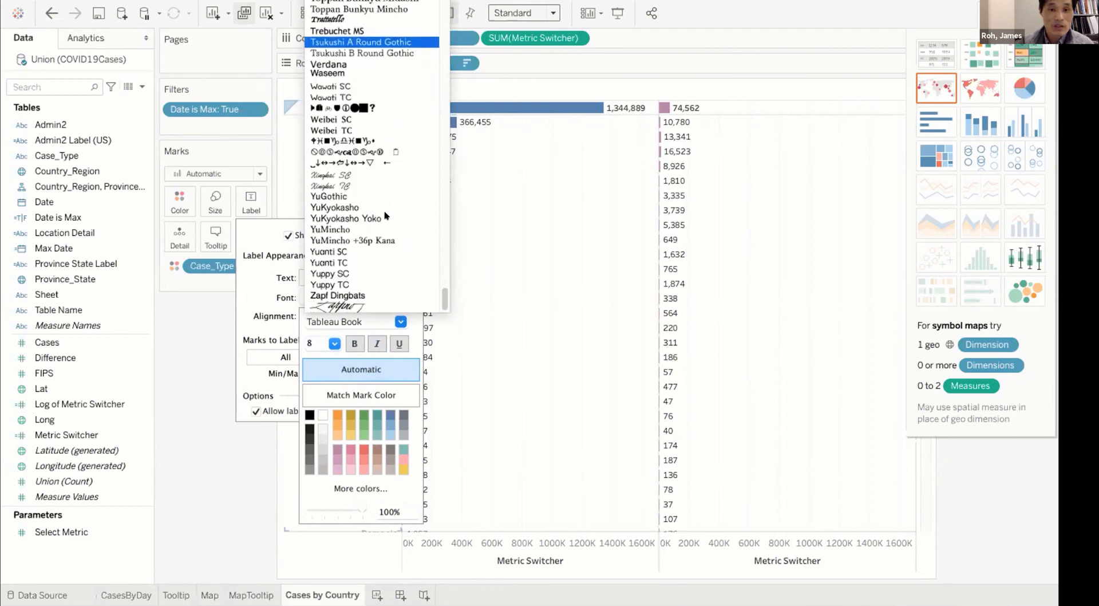
pyautogui.click(357, 229)
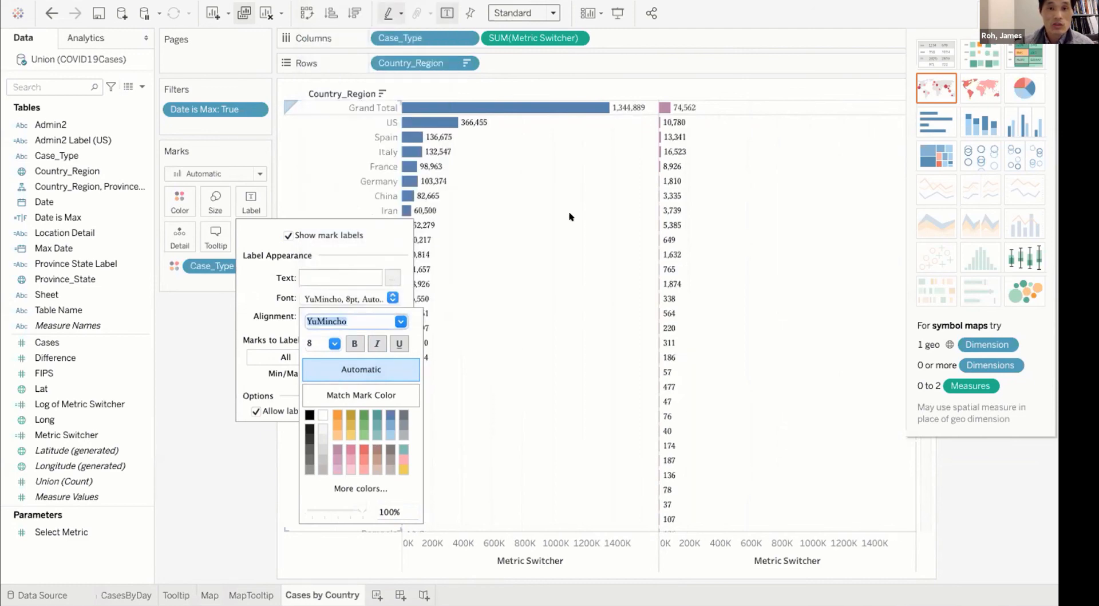
pyautogui.click(554, 277)
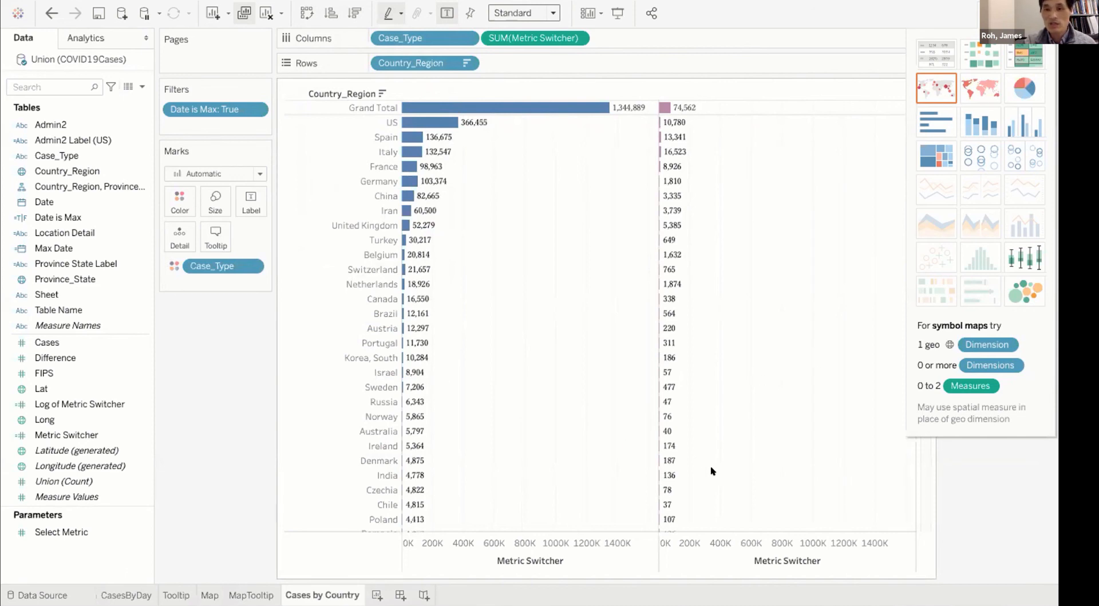
pyautogui.scroll(-3, 713, 462)
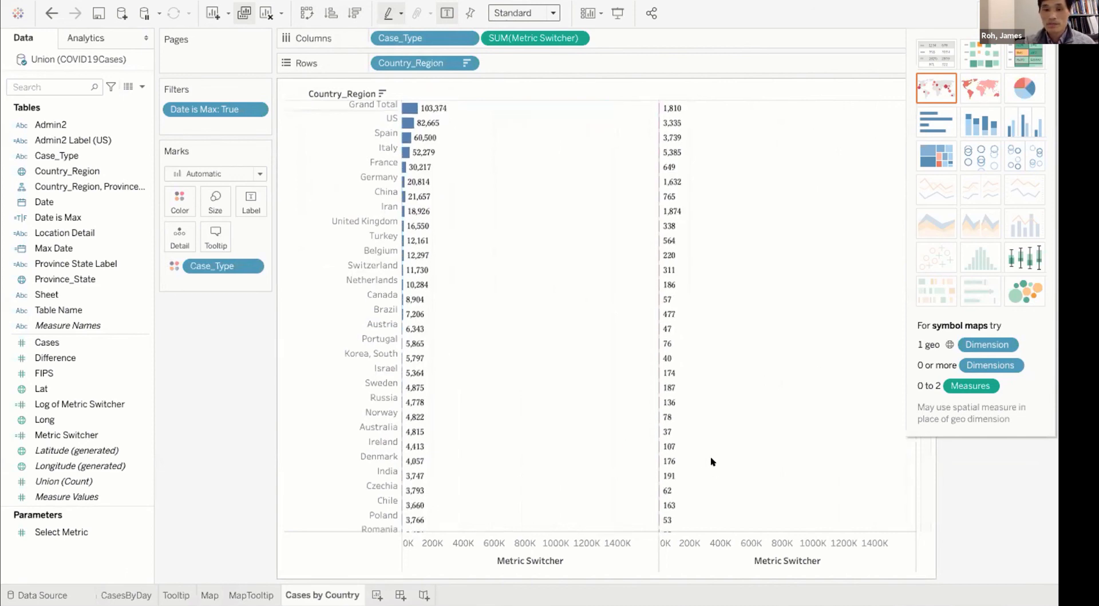
pyautogui.scroll(3, 712, 461)
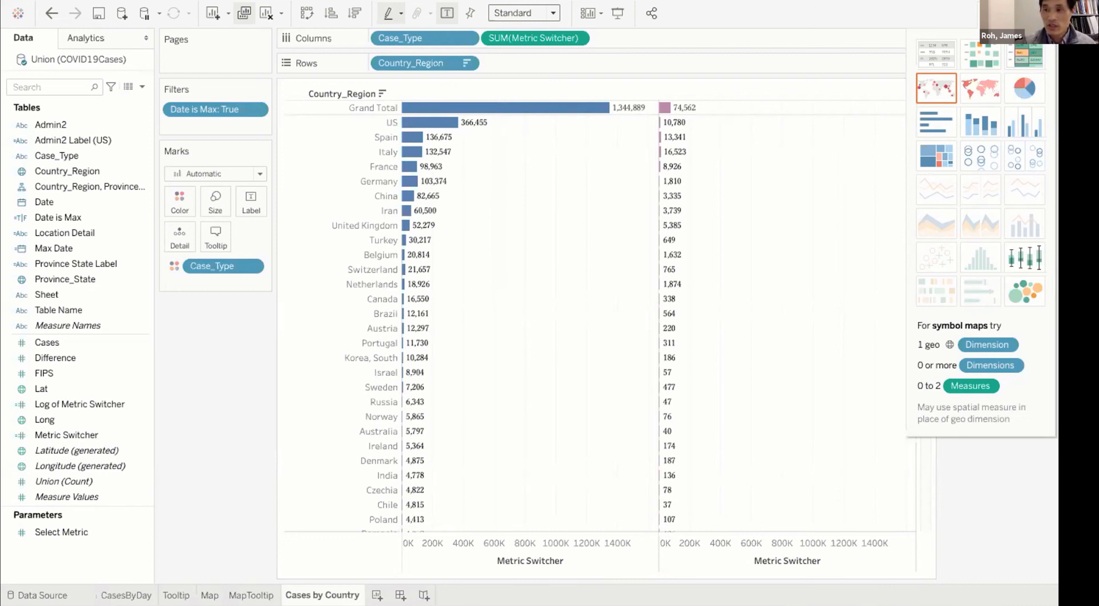
# Create a new dashboard and name it Covid19 Cases
pyautogui.click(399, 595)
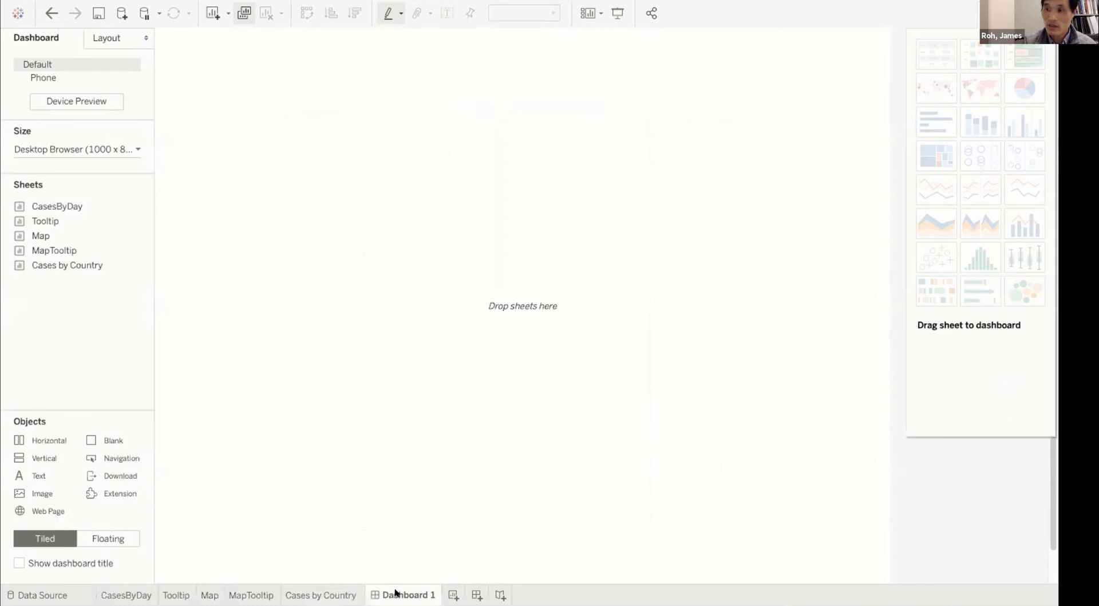
pyautogui.rightClick(395, 593)
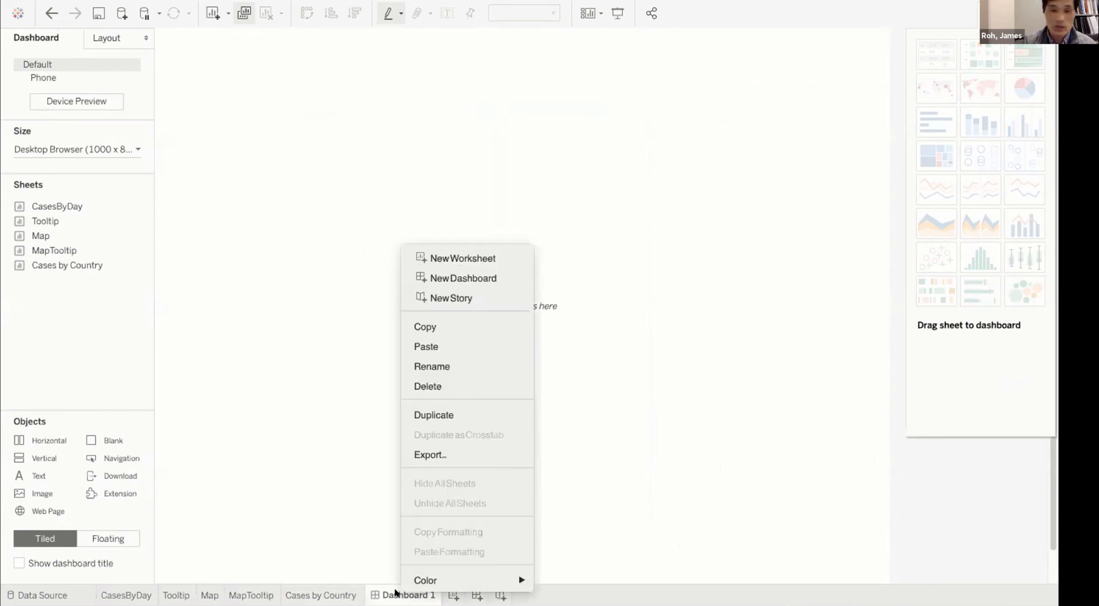
pyautogui.click(466, 364)
pyautogui.write('Covid')
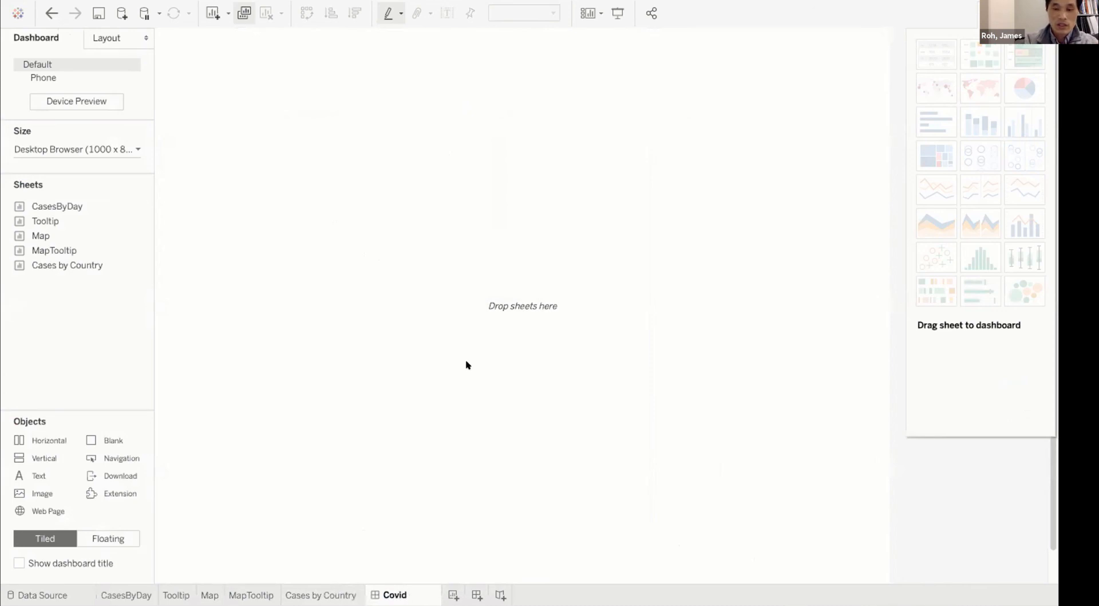
pyautogui.write(' 19 Cases')
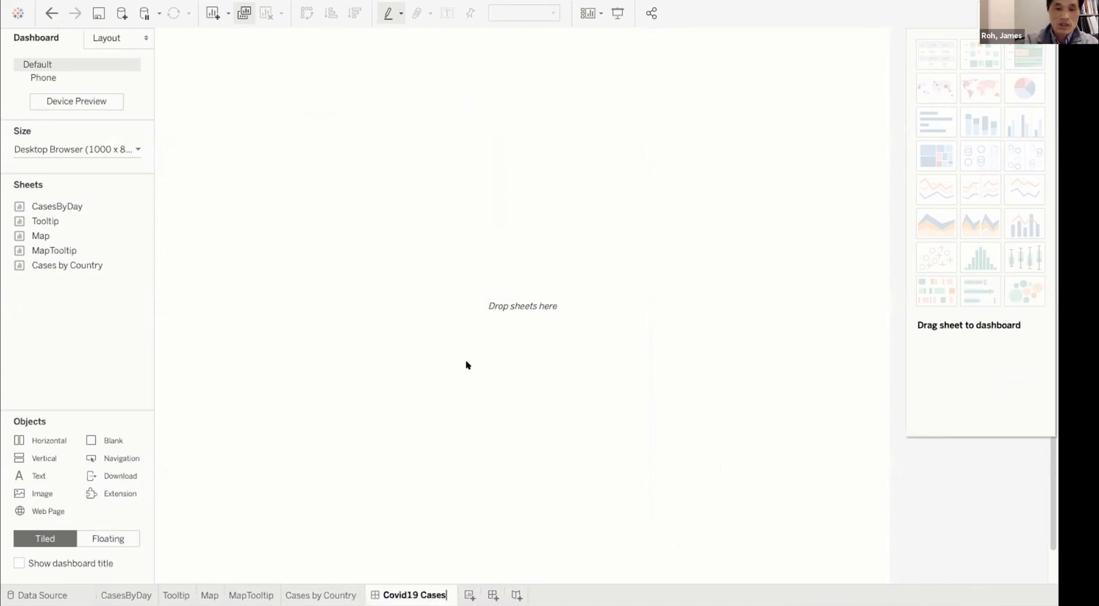
pyautogui.press('Return')
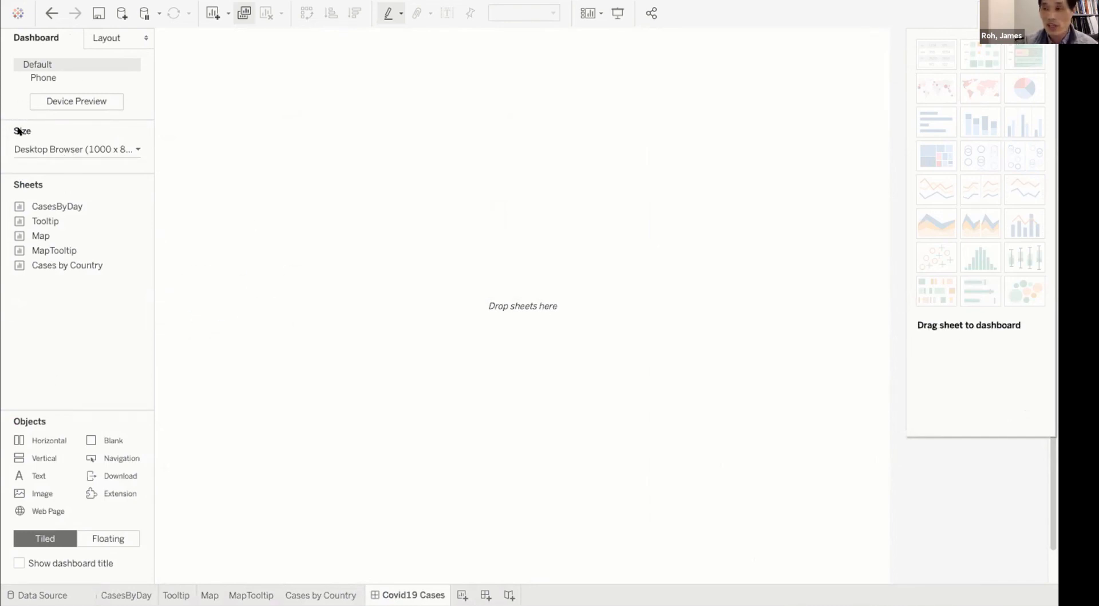
# Set the dashboard size to Automatic
pyautogui.click(74, 147)
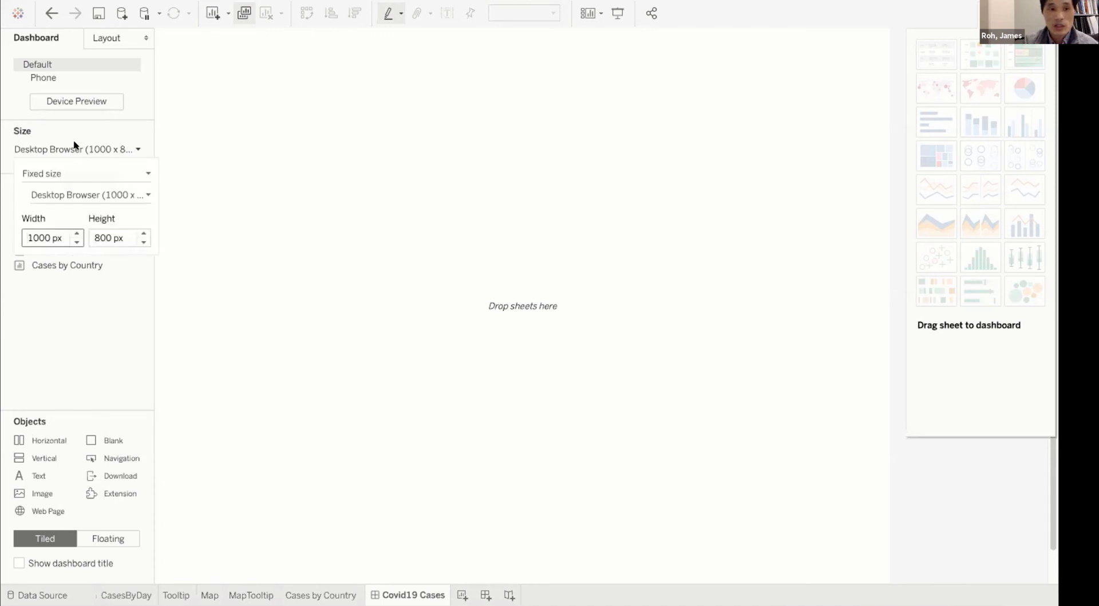
pyautogui.click(145, 168)
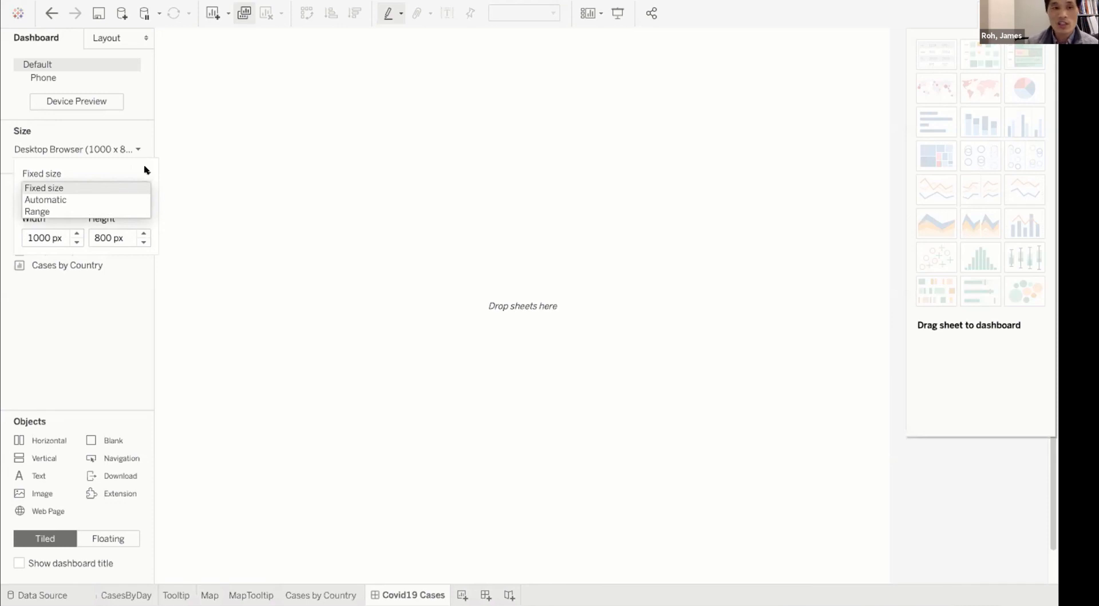
pyautogui.click(97, 200)
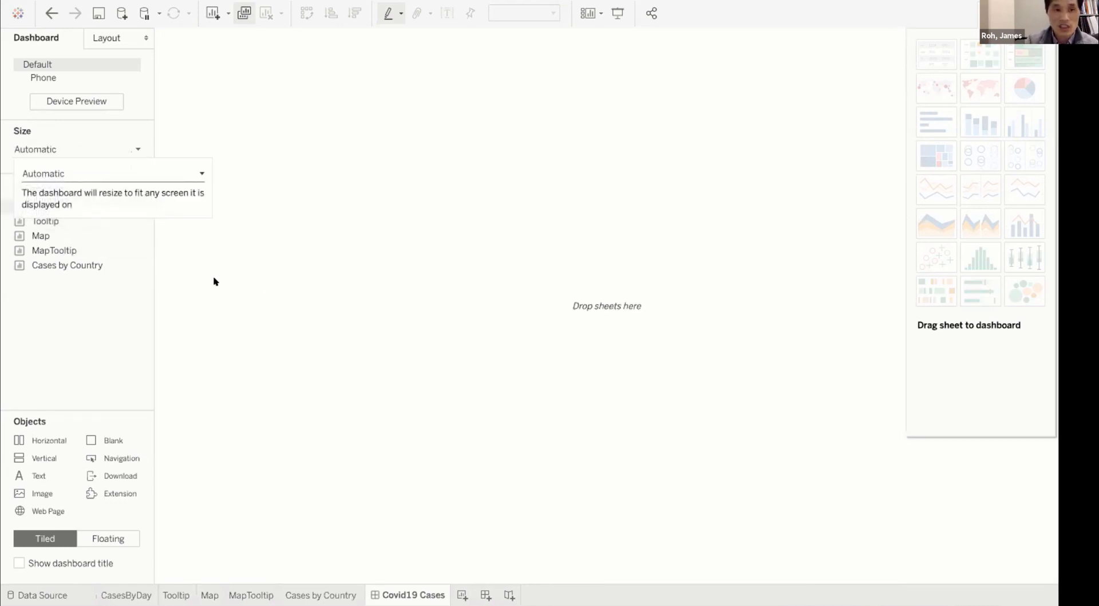
pyautogui.click(56, 334)
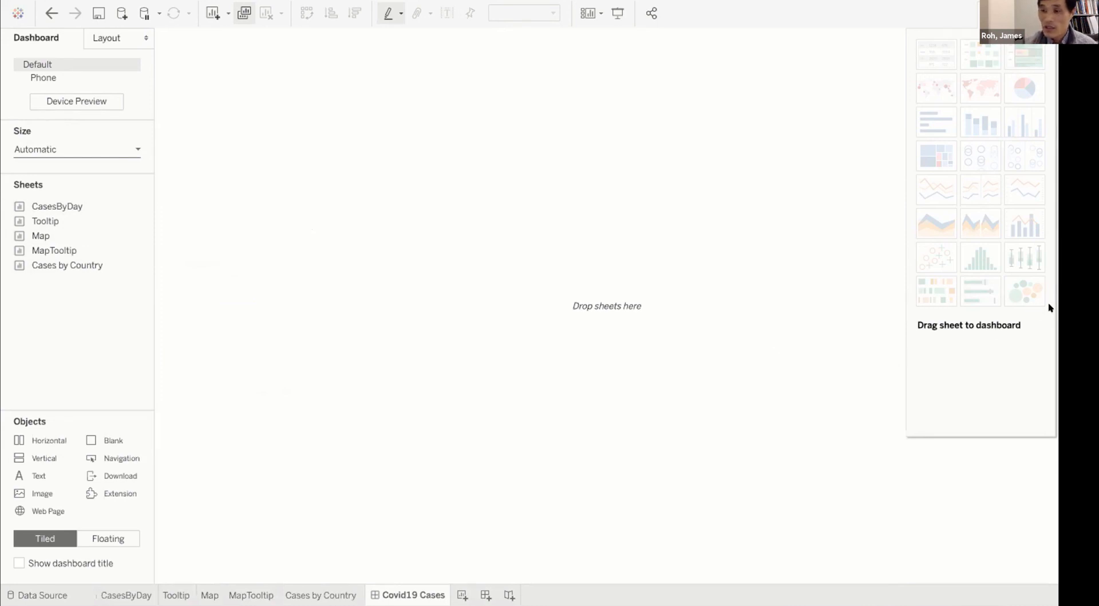
# Stack the CasesByDay, Map and Cases by Country sheets from top to bottom in the dashboard, and hide the chart-type suggestions
pyautogui.moveTo(41, 201)
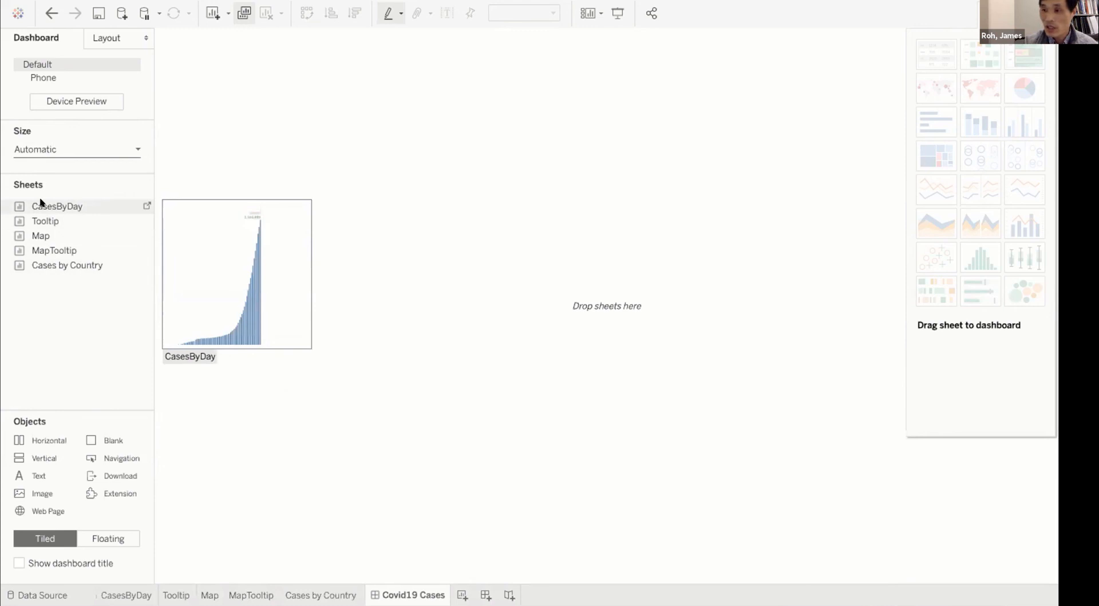
pyautogui.moveTo(41, 201); pyautogui.dragTo(273, 119)
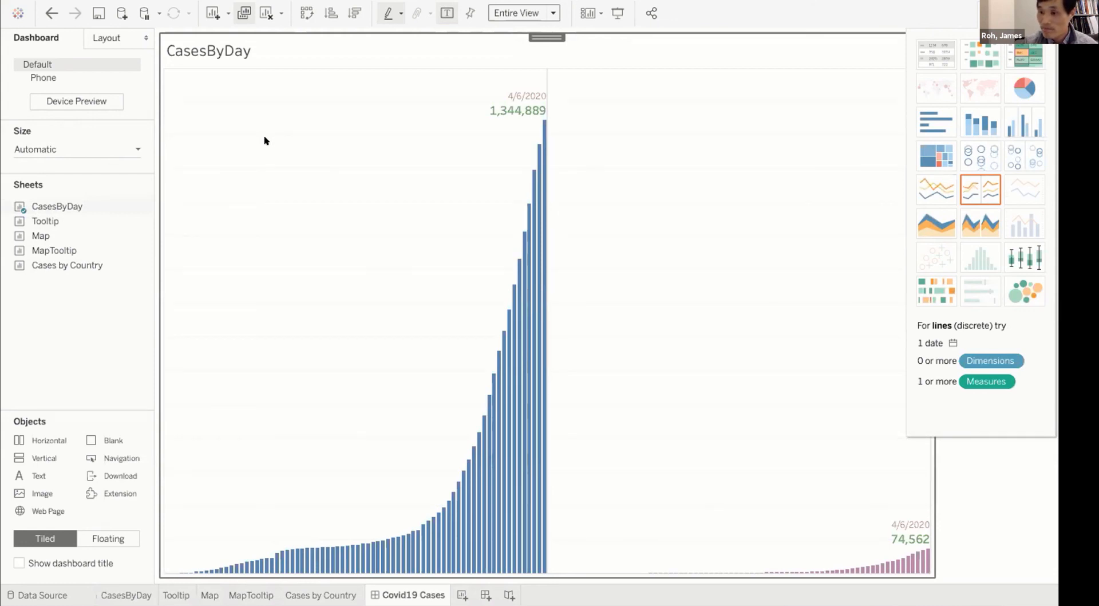
pyautogui.moveTo(43, 239)
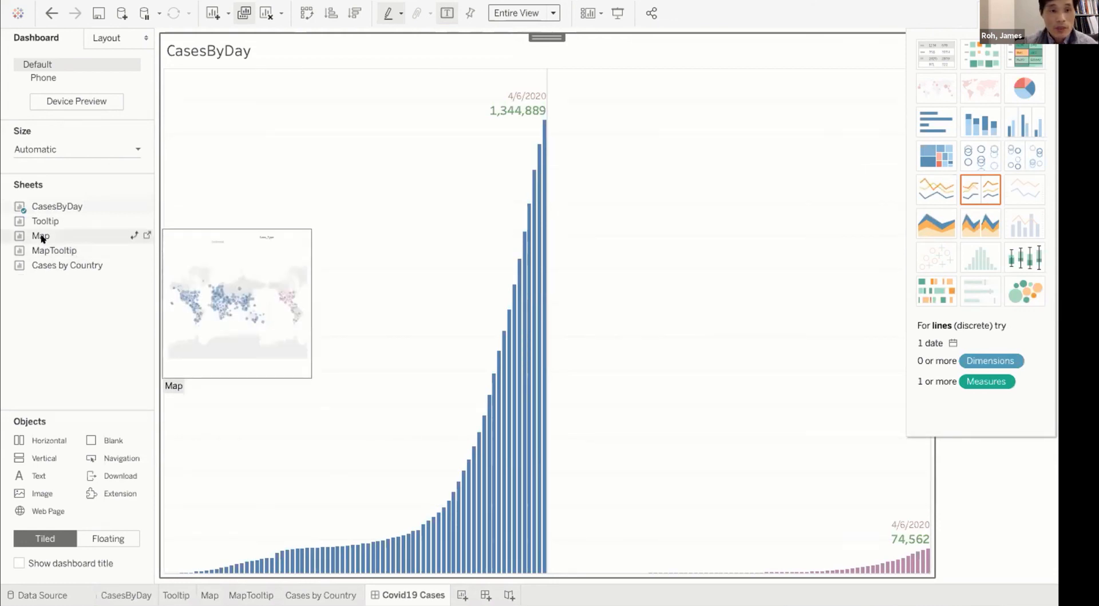
pyautogui.moveTo(42, 239)
pyautogui.mouseDown()
pyautogui.moveTo(318, 418)
pyautogui.moveTo(367, 506)
pyautogui.moveTo(430, 567)
pyautogui.mouseUp()
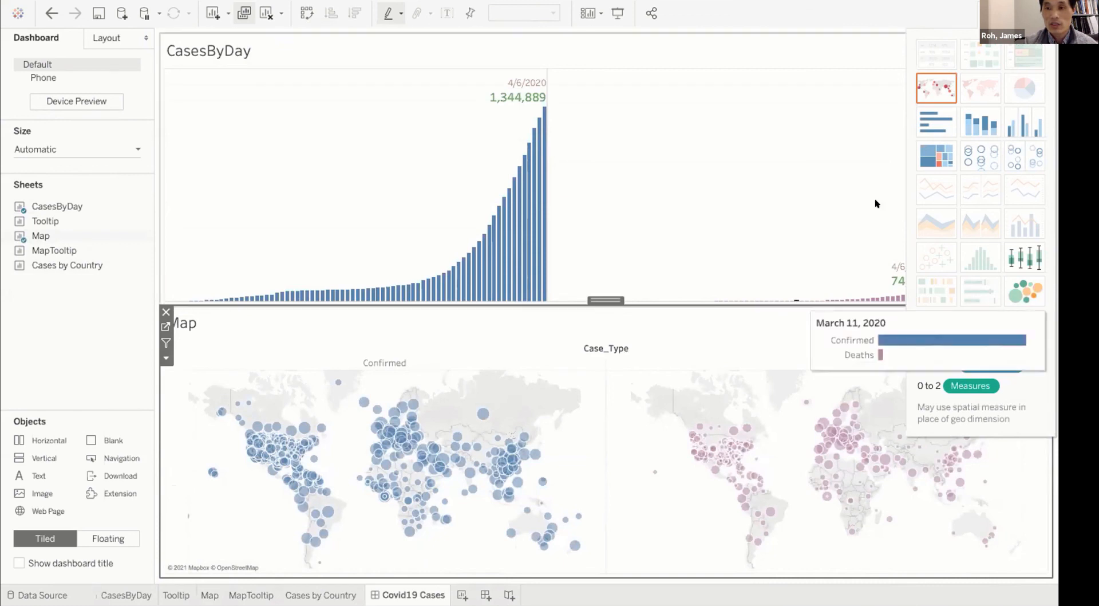
pyautogui.click(1014, 13)
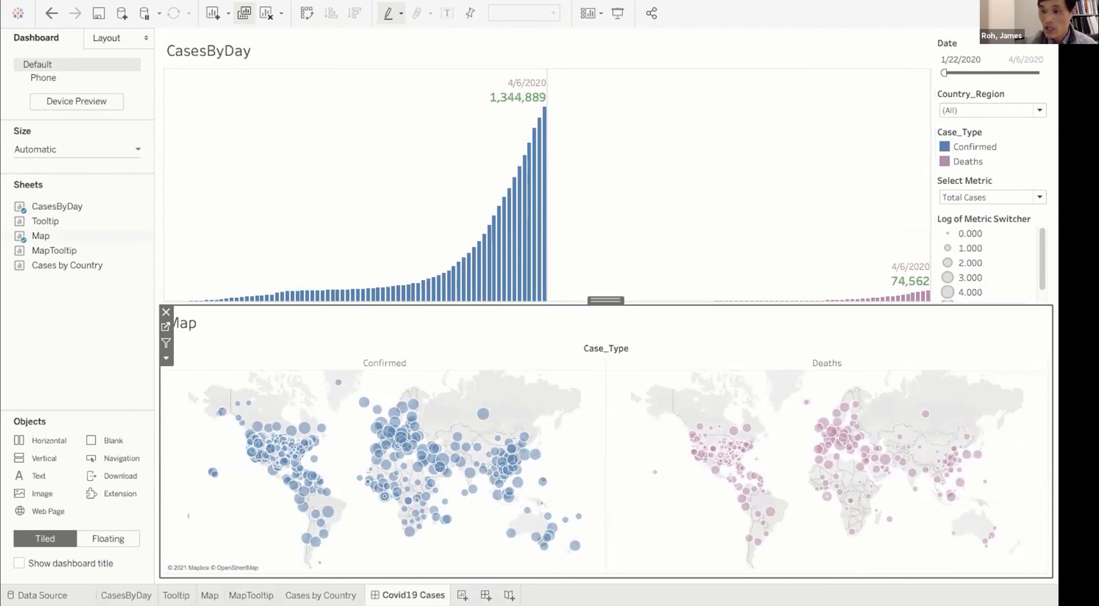
pyautogui.moveTo(66, 263)
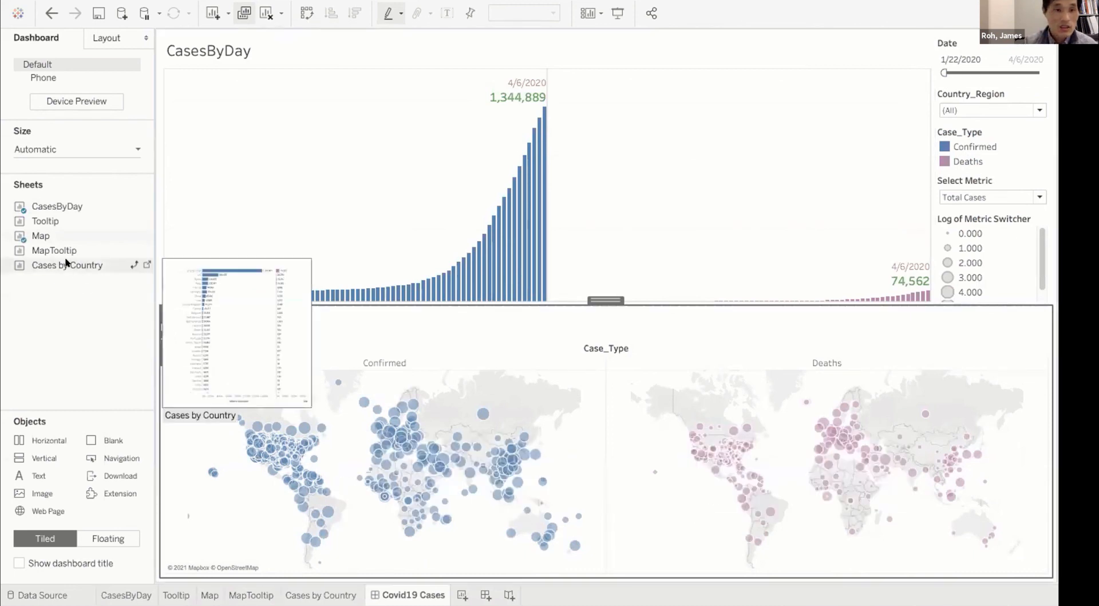
pyautogui.moveTo(66, 263)
pyautogui.mouseDown()
pyautogui.moveTo(309, 492)
pyautogui.moveTo(369, 569)
pyautogui.mouseUp()
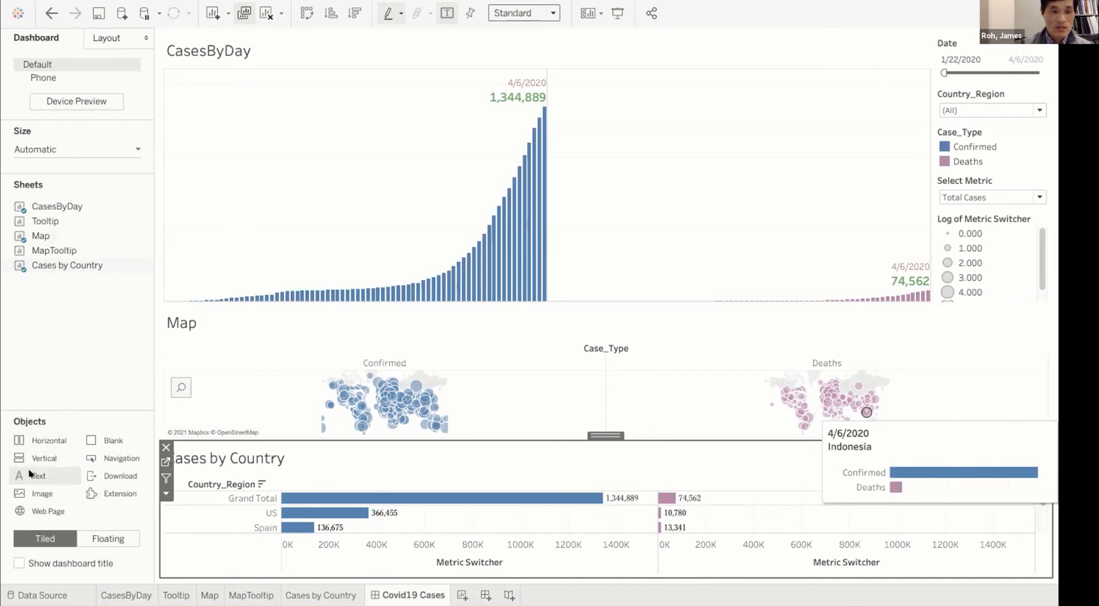
# Add a text object above the CasesByDay chart reading "Covid-19 Cases"
pyautogui.moveTo(30, 473)
pyautogui.mouseDown()
pyautogui.moveTo(65, 458)
pyautogui.moveTo(330, 141)
pyautogui.moveTo(382, 37)
pyautogui.mouseUp()
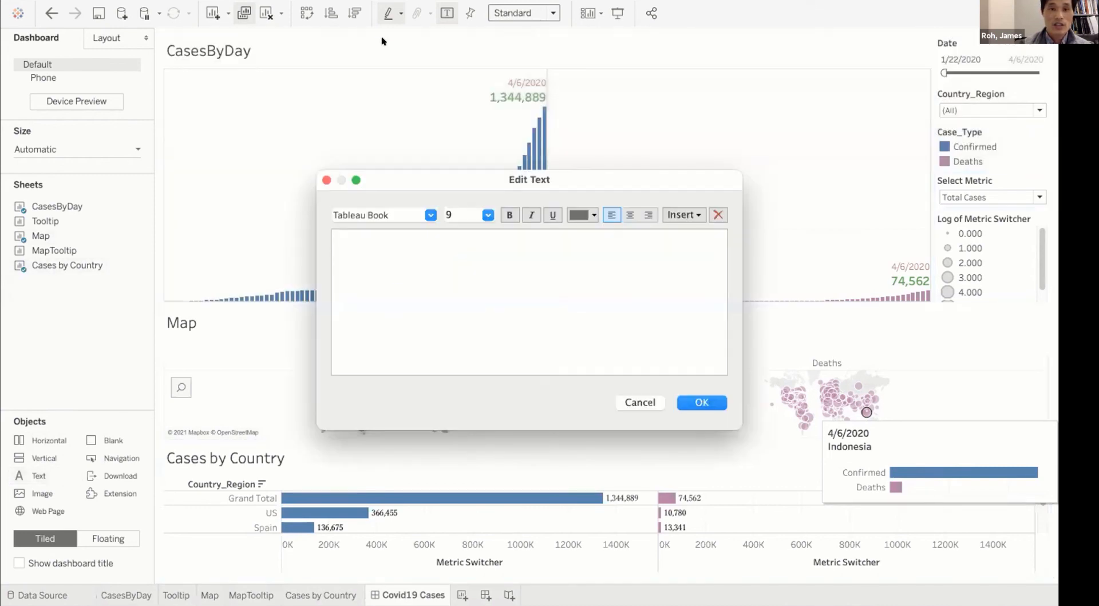
pyautogui.write('Cov')
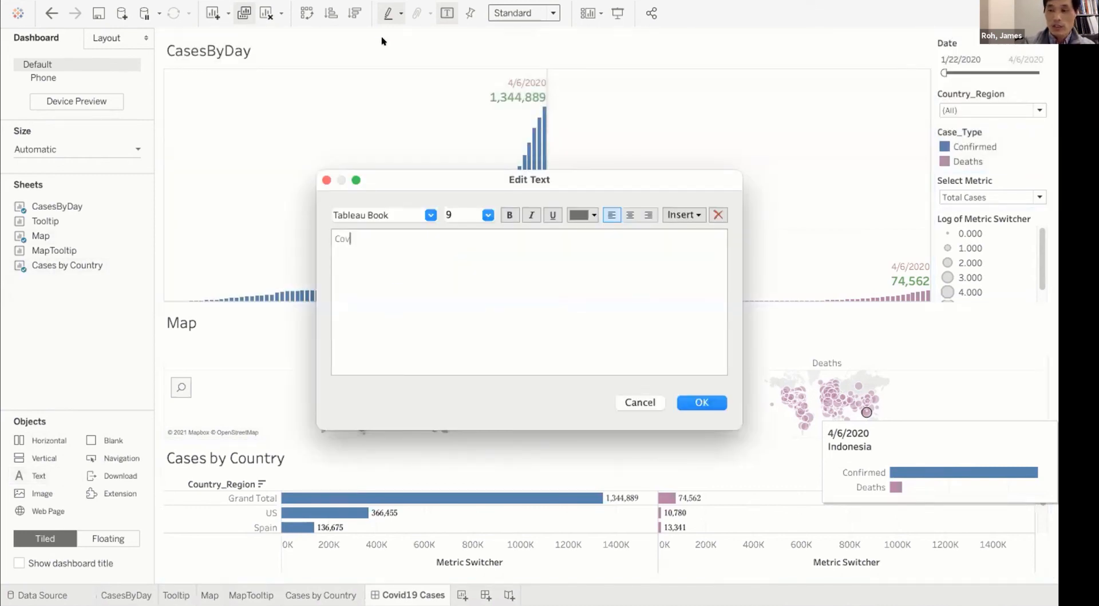
pyautogui.write('id-')
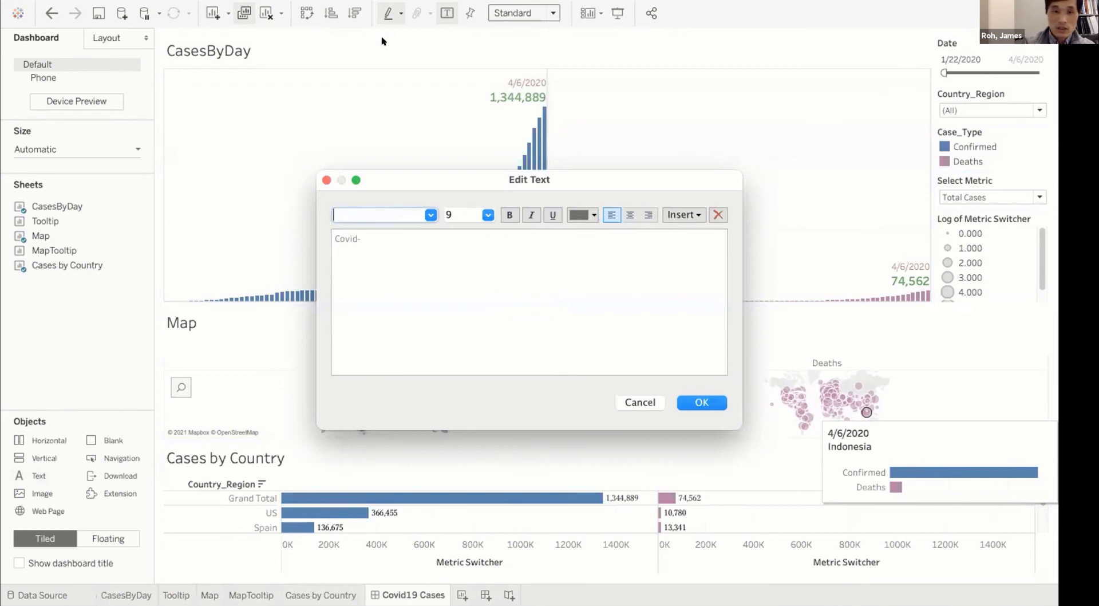
pyautogui.click(405, 239)
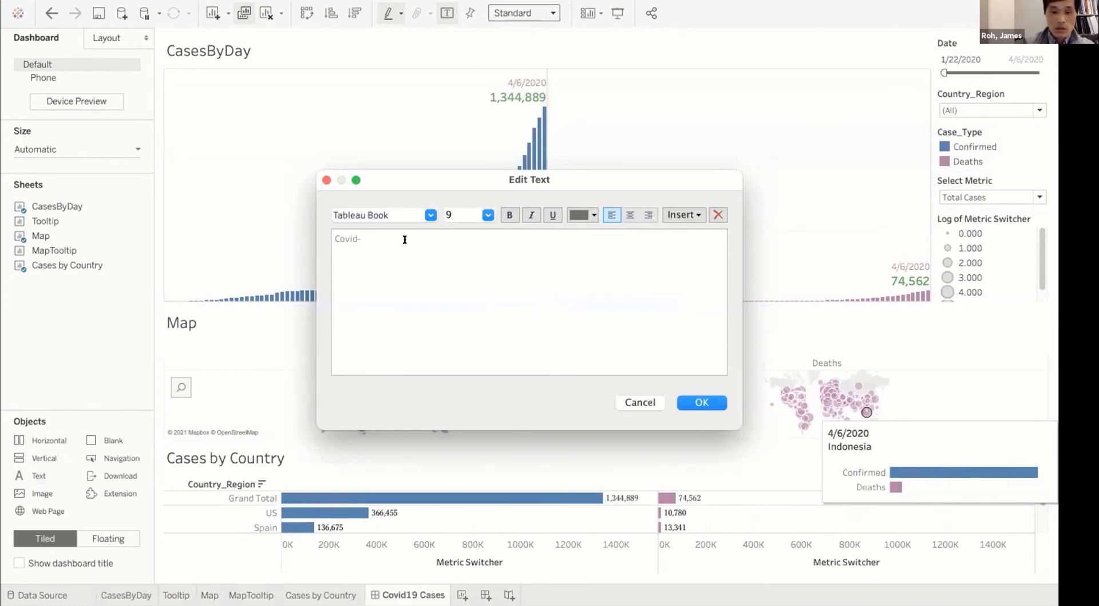
pyautogui.write('19 Cases')
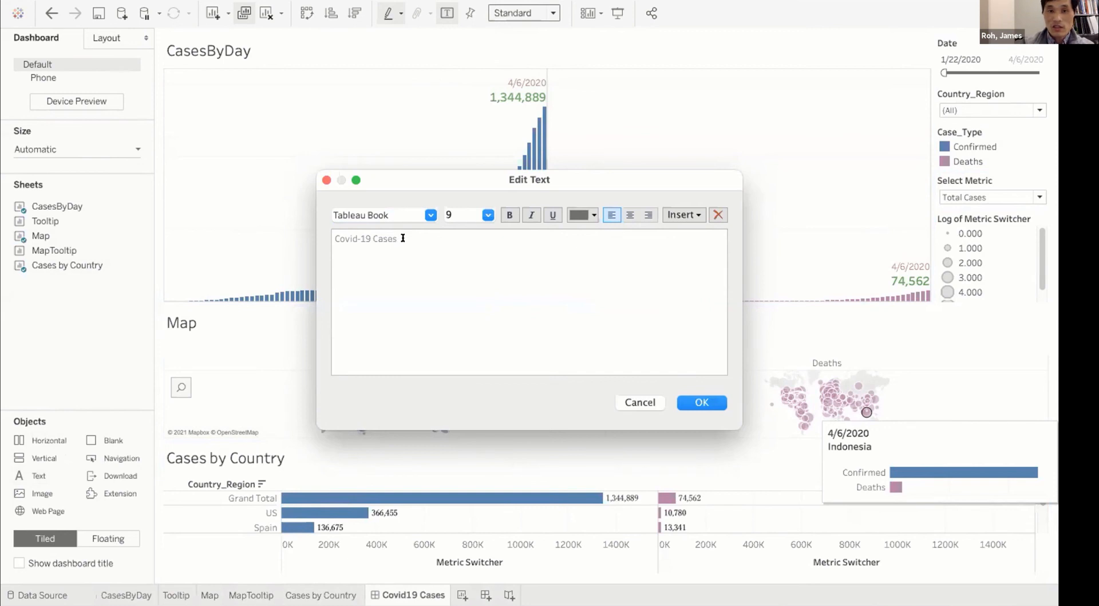
# Format the "Covid-19 Cases" text in Thonburi, size 20 and green, and apply it to the dashboard
pyautogui.moveTo(414, 228); pyautogui.dragTo(322, 228)
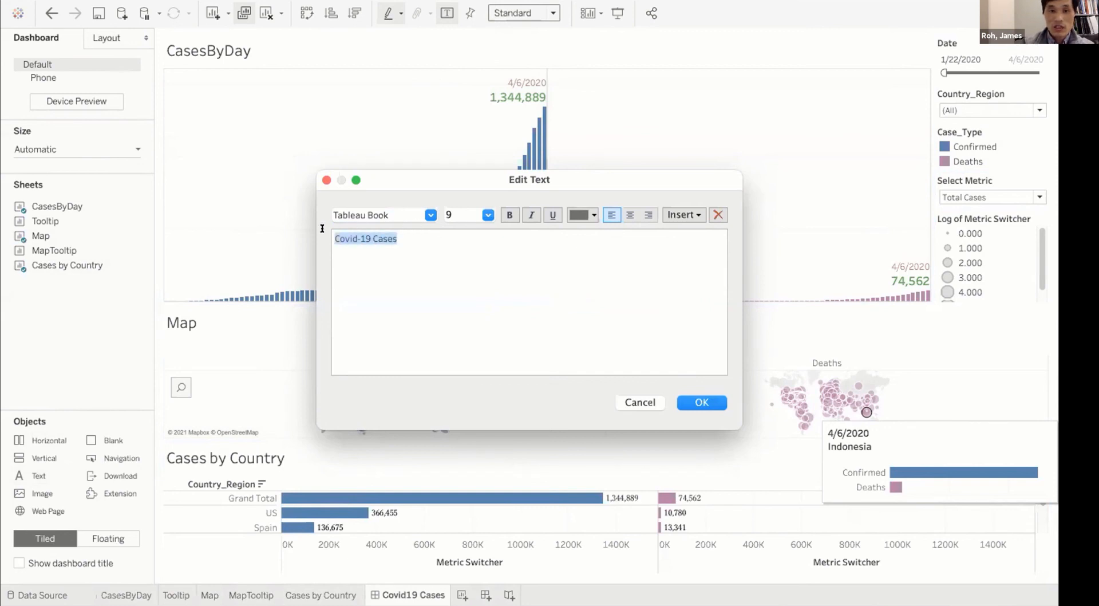
pyautogui.click(485, 215)
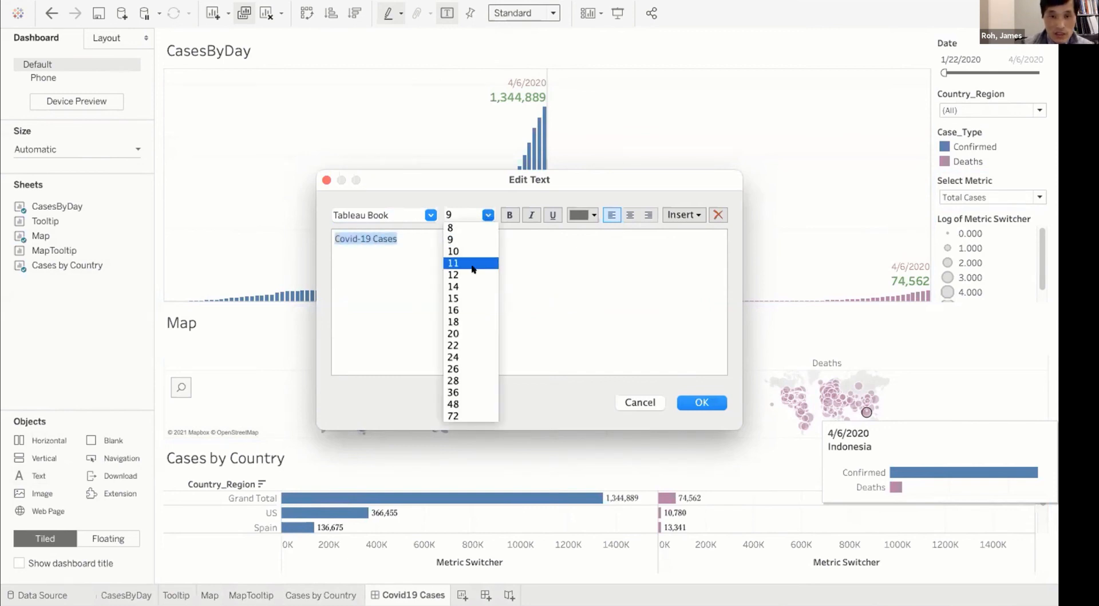
pyautogui.click(466, 332)
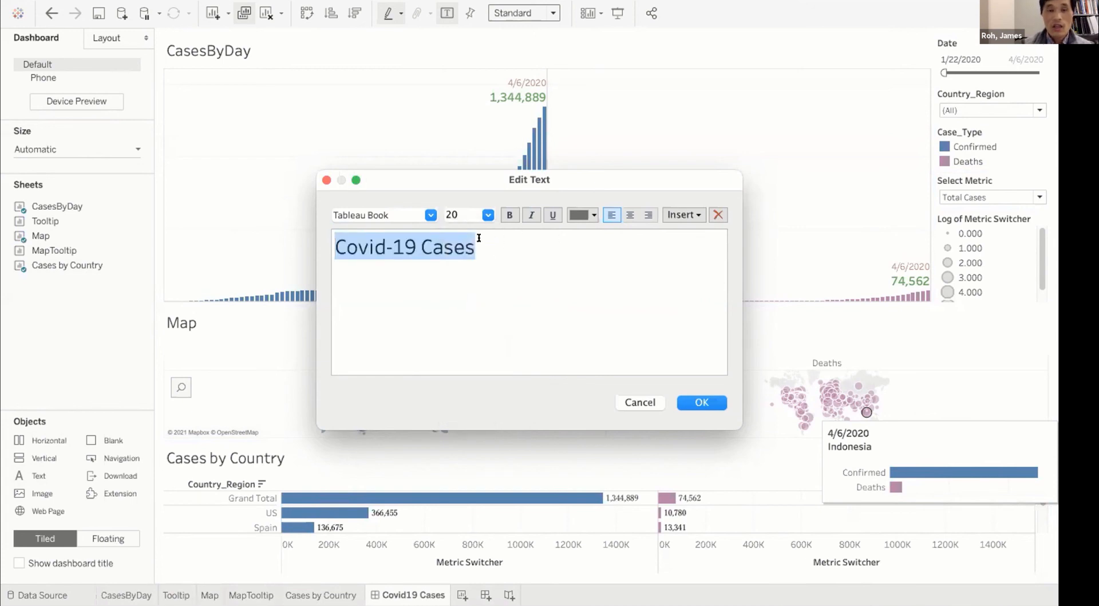
pyautogui.click(430, 214)
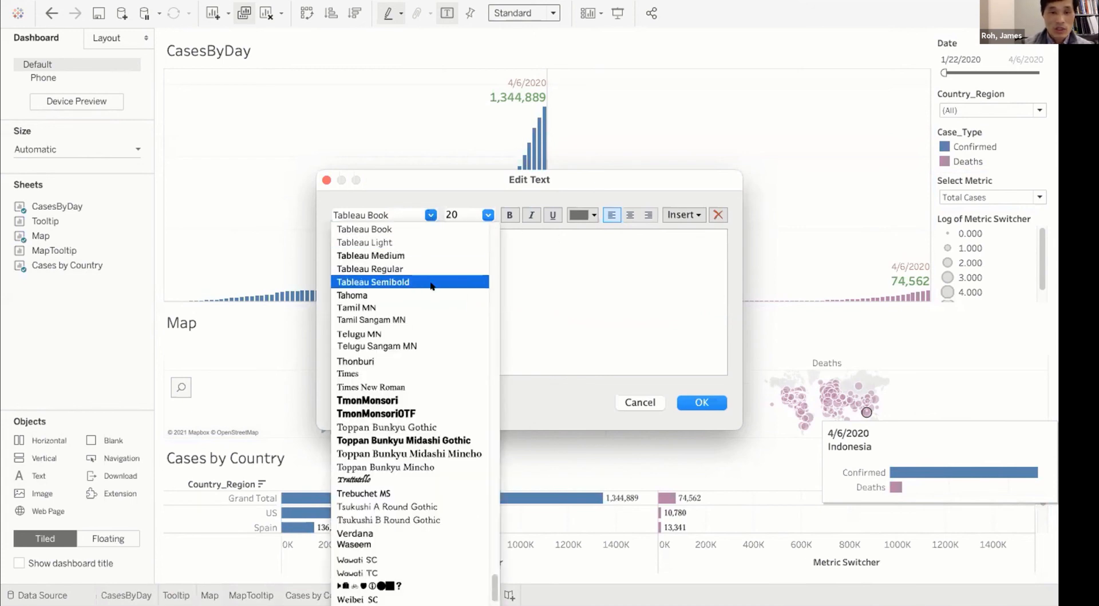
pyautogui.click(416, 361)
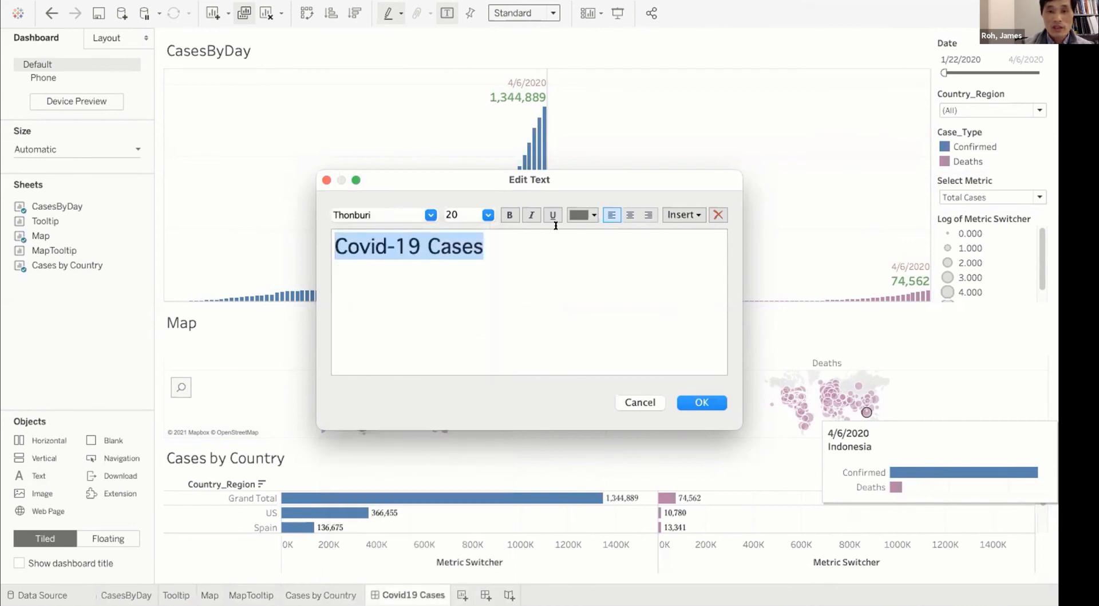
pyautogui.click(592, 214)
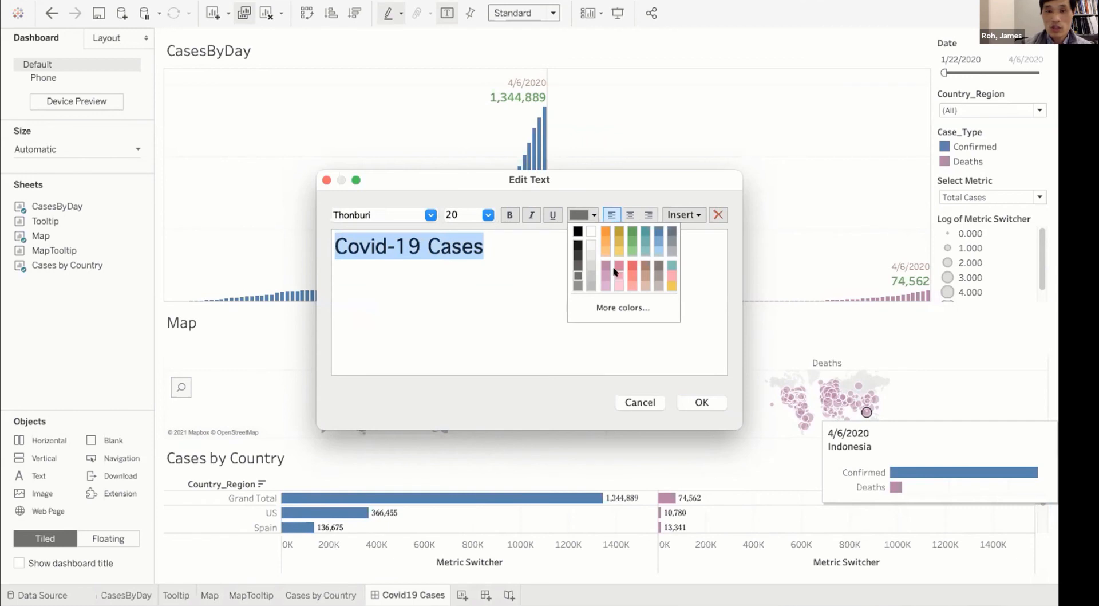
pyautogui.click(629, 229)
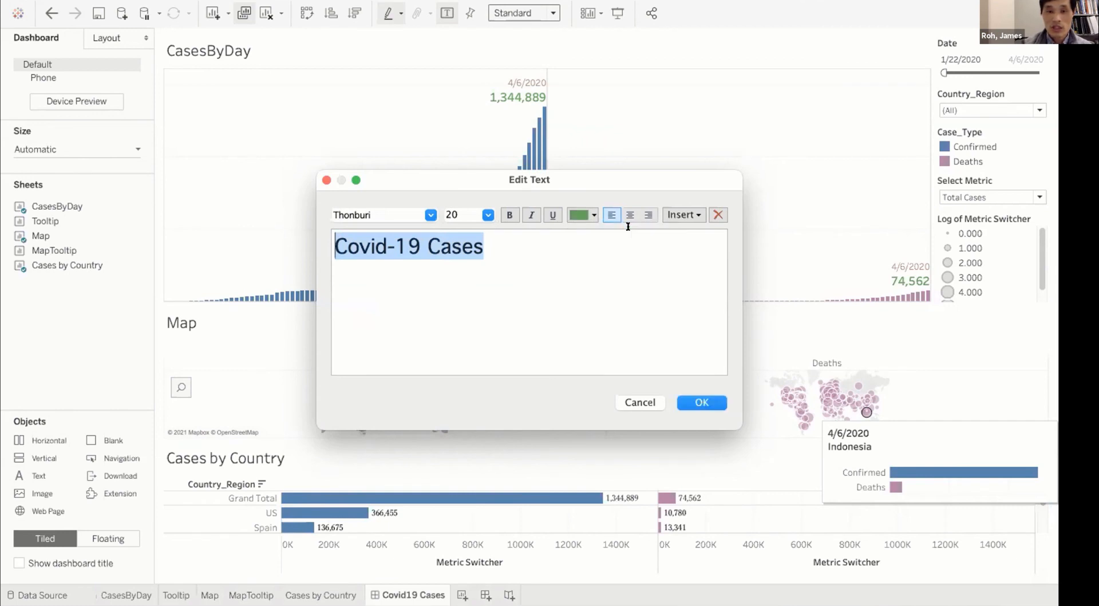
pyautogui.click(533, 292)
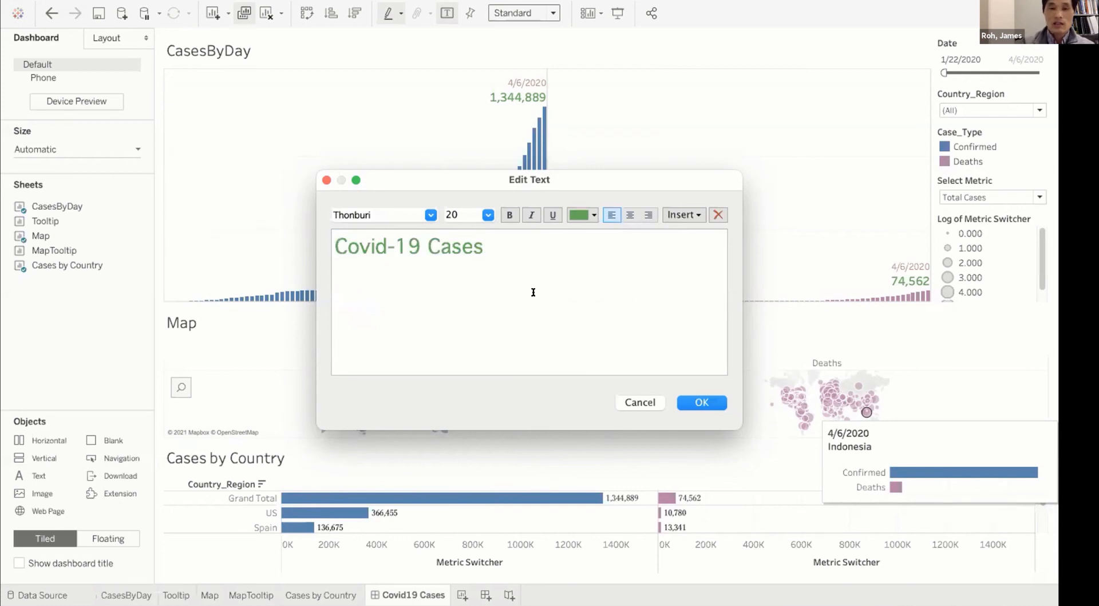
pyautogui.click(702, 401)
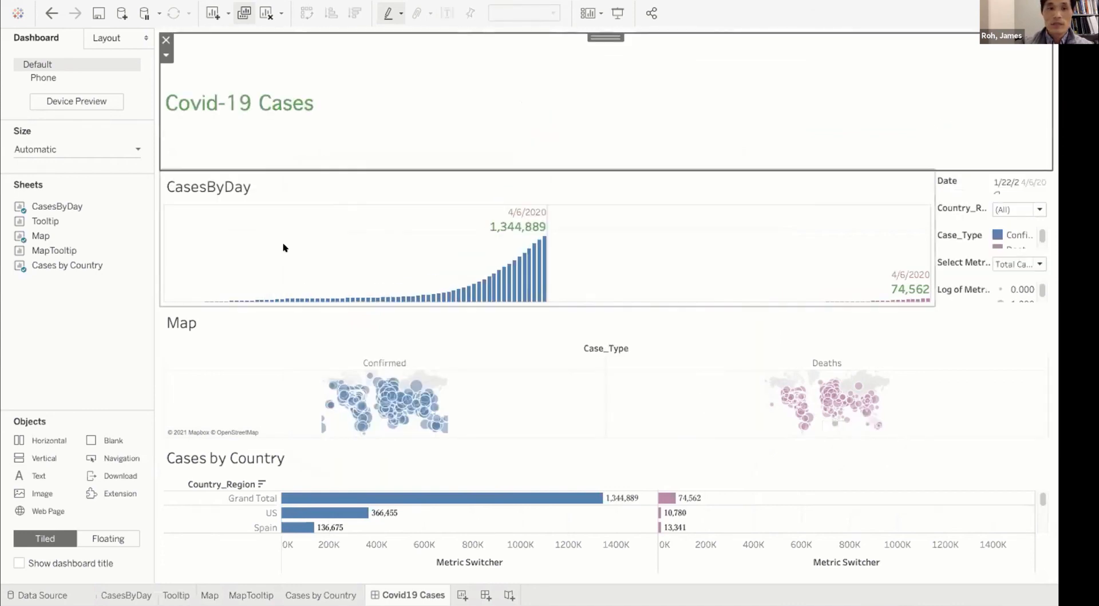
# Shrink the title area to the height of its text, and move the Date filter into a full-width row directly beneath it
pyautogui.moveTo(585, 170); pyautogui.dragTo(584, 59)
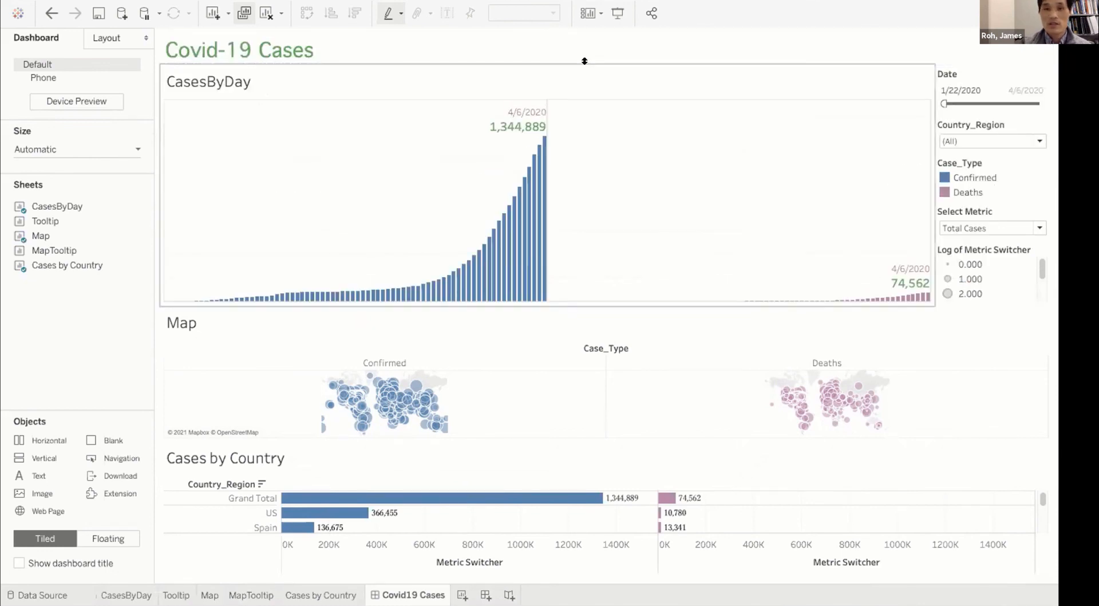
pyautogui.click(584, 60)
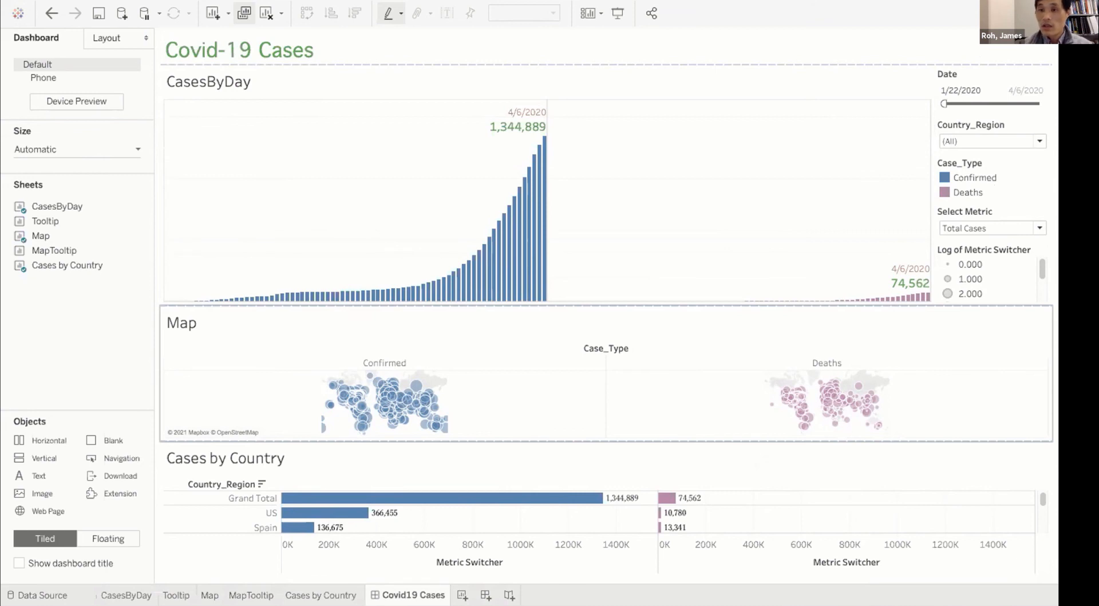
pyautogui.click(984, 71)
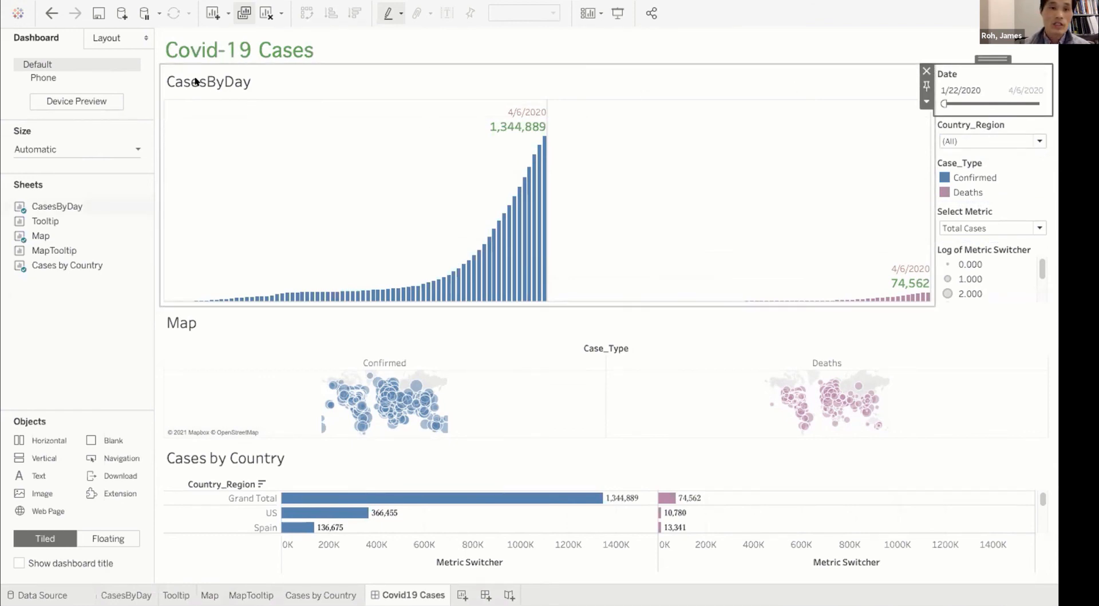
pyautogui.click(300, 106)
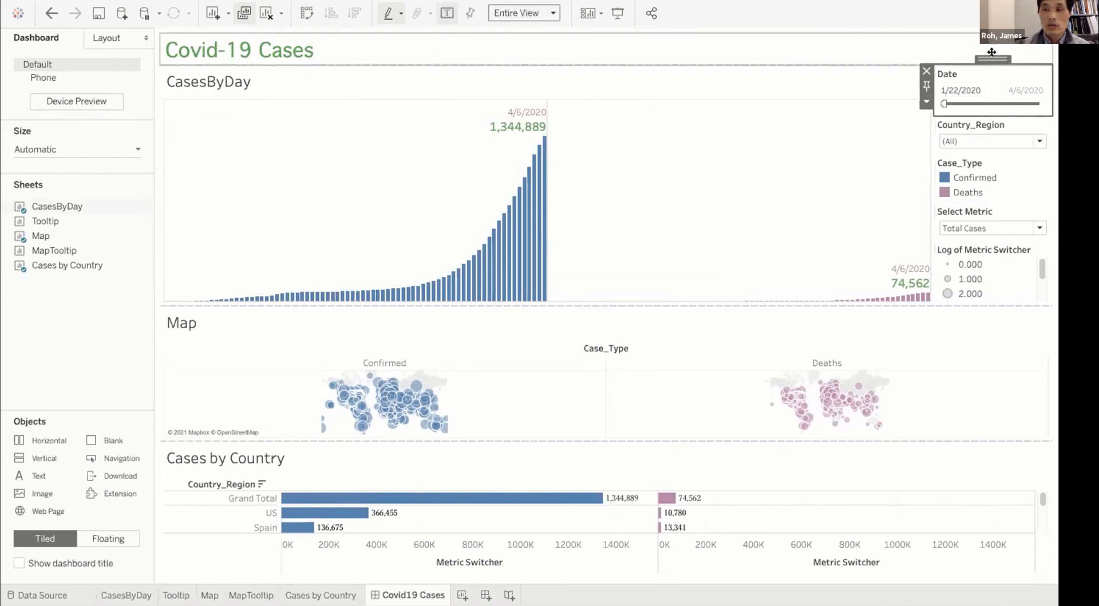
pyautogui.moveTo(993, 57); pyautogui.dragTo(667, 73)
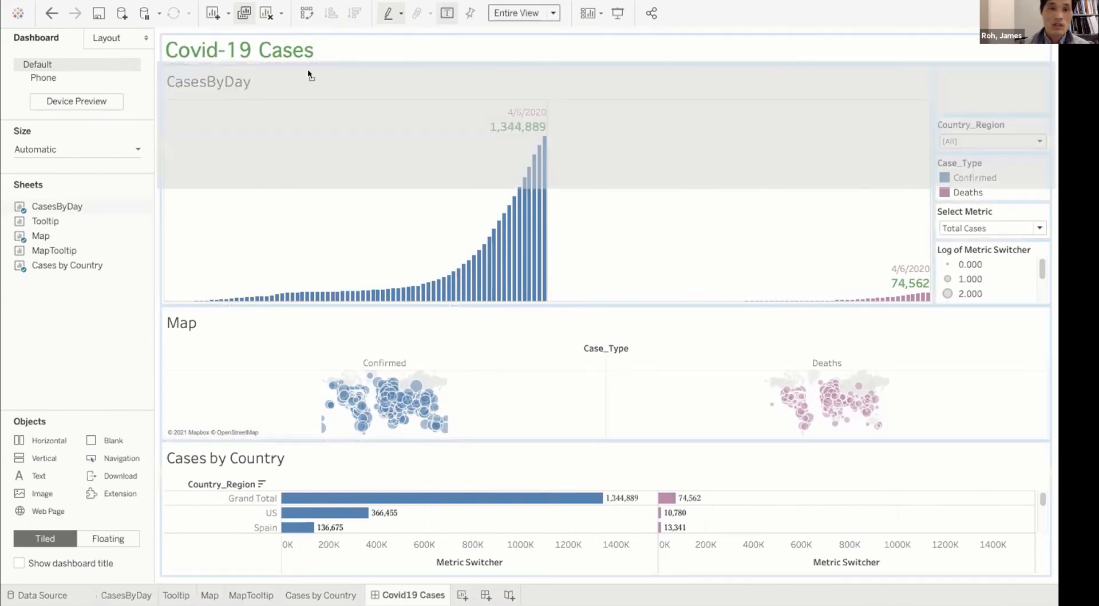
pyautogui.moveTo(307, 70); pyautogui.dragTo(325, 70)
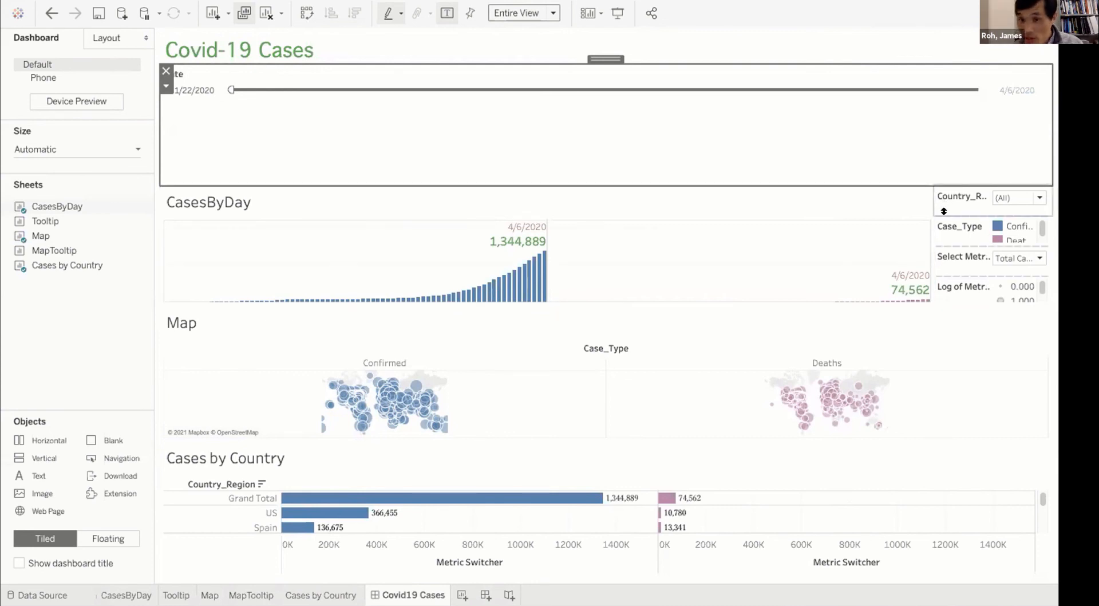
# Move the Select Metric control and the Country_Region filter into the Date filter's row, placing them in that order after it
pyautogui.click(954, 257)
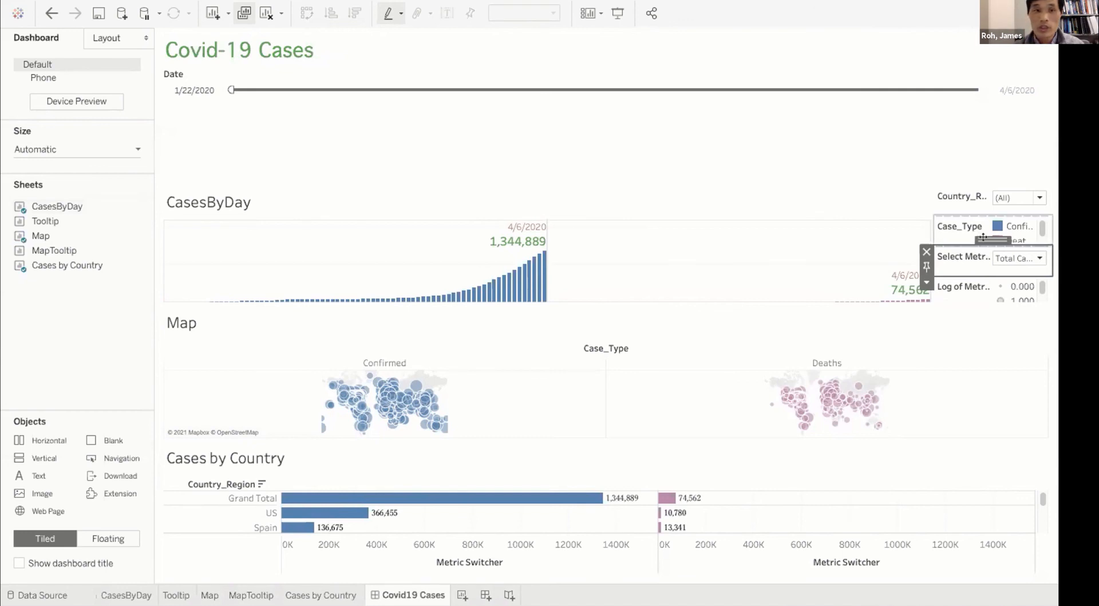
pyautogui.moveTo(993, 241); pyautogui.dragTo(913, 84)
pyautogui.moveTo(616, 106); pyautogui.dragTo(697, 132)
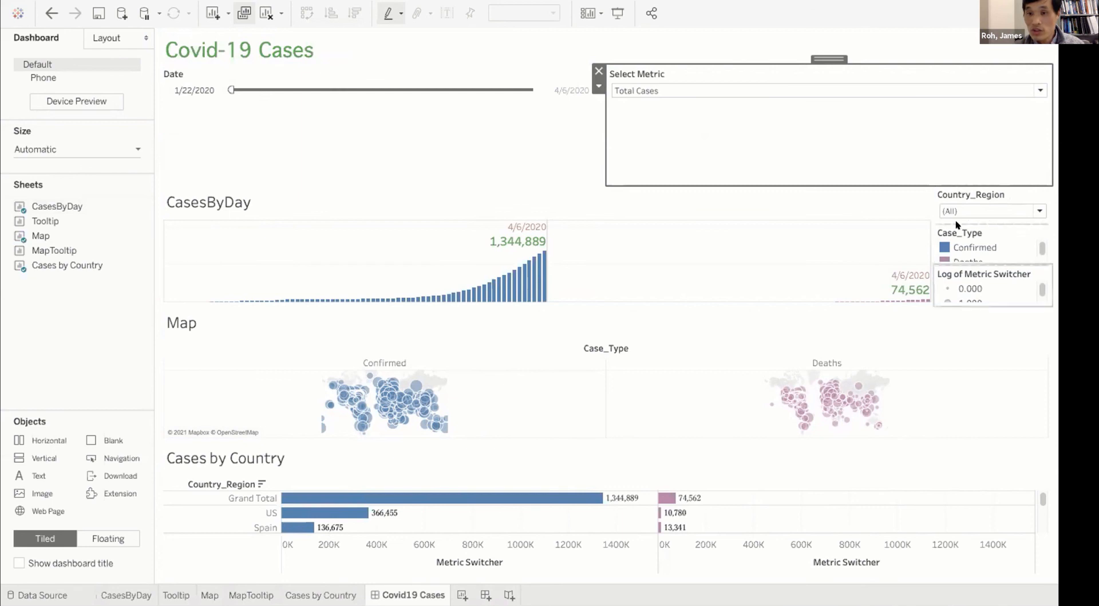
pyautogui.click(984, 194)
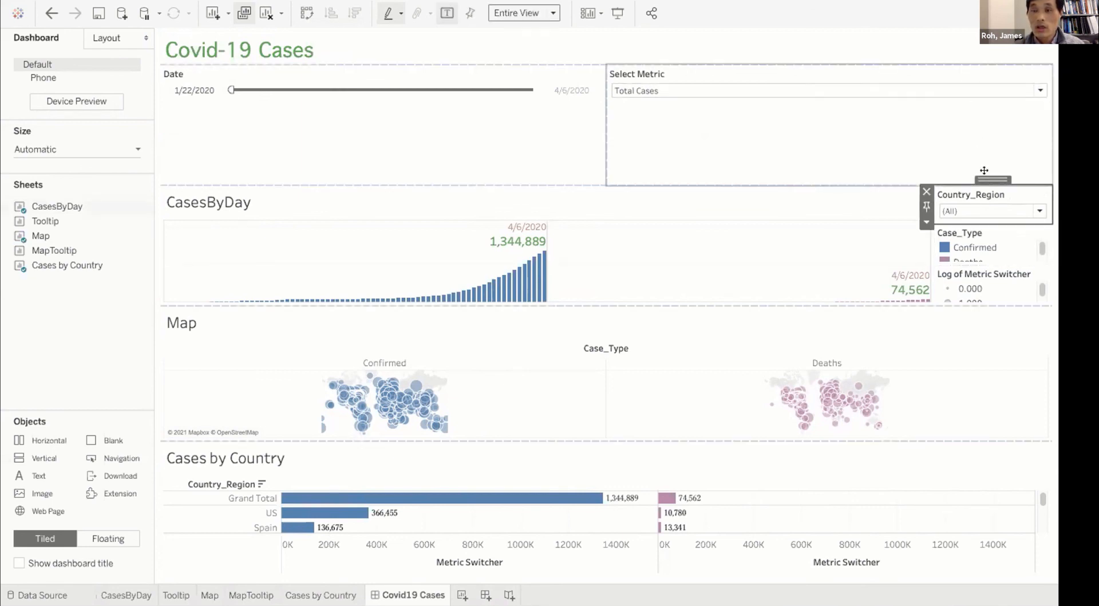
pyautogui.moveTo(984, 170); pyautogui.dragTo(980, 81)
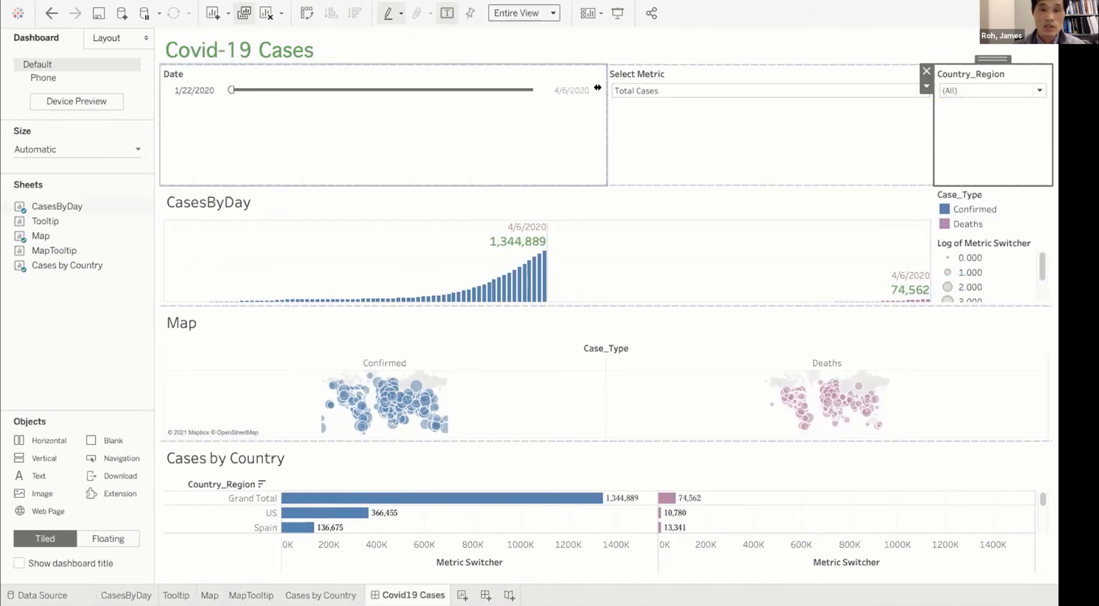
# Resize the three filter-row controls so Date takes about half the width, with Select Metric narrowest and Country_Region slightly wider
pyautogui.moveTo(597, 87); pyautogui.dragTo(412, 90)
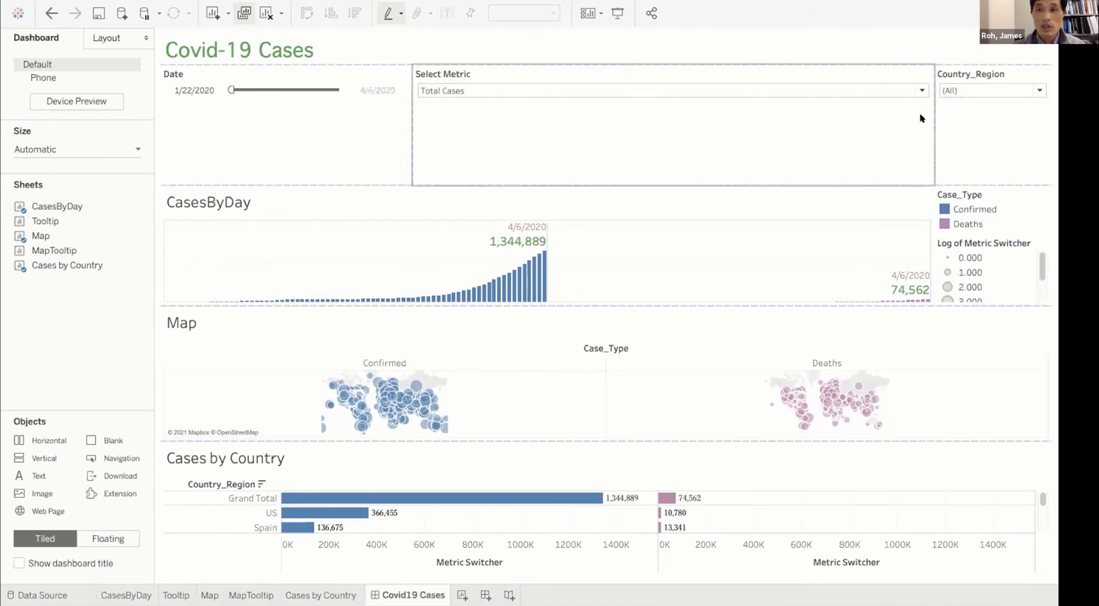
pyautogui.moveTo(934, 118); pyautogui.dragTo(694, 138)
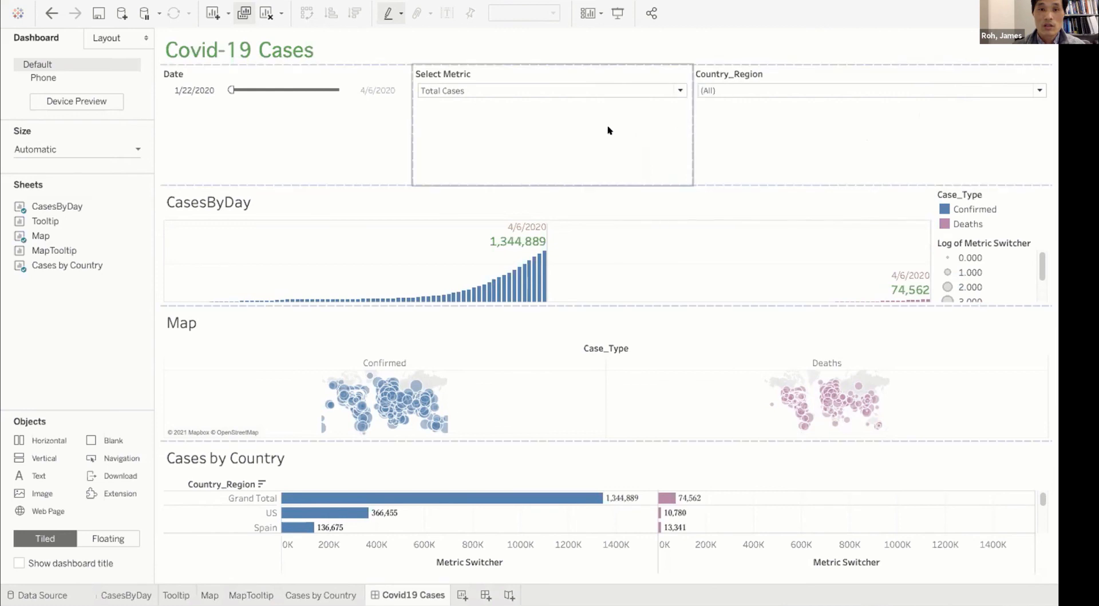
pyautogui.moveTo(407, 118); pyautogui.dragTo(484, 117)
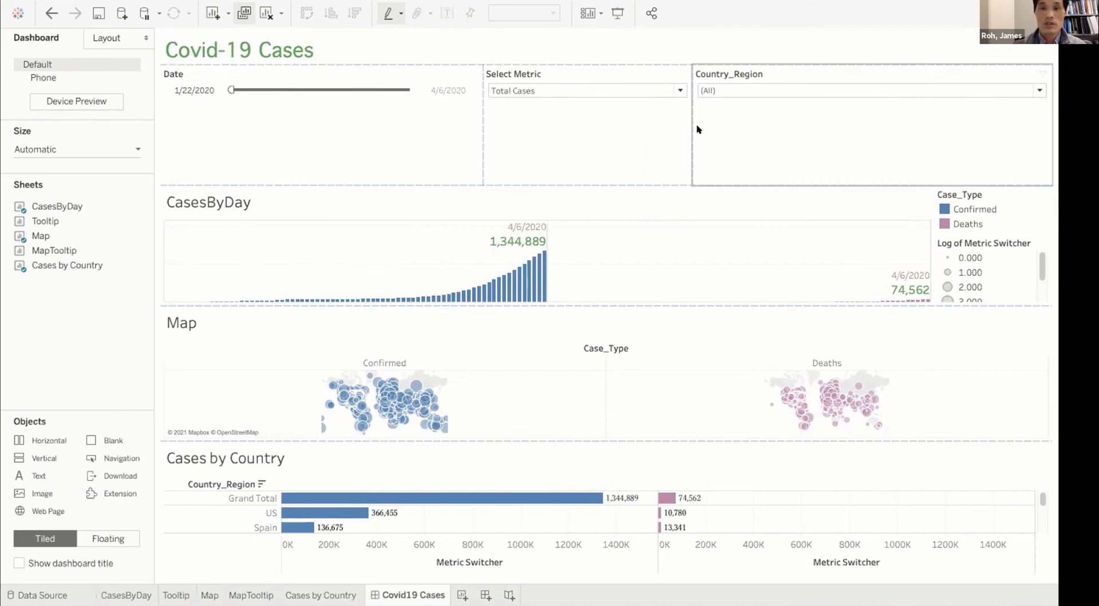
pyautogui.moveTo(689, 119); pyautogui.dragTo(796, 122)
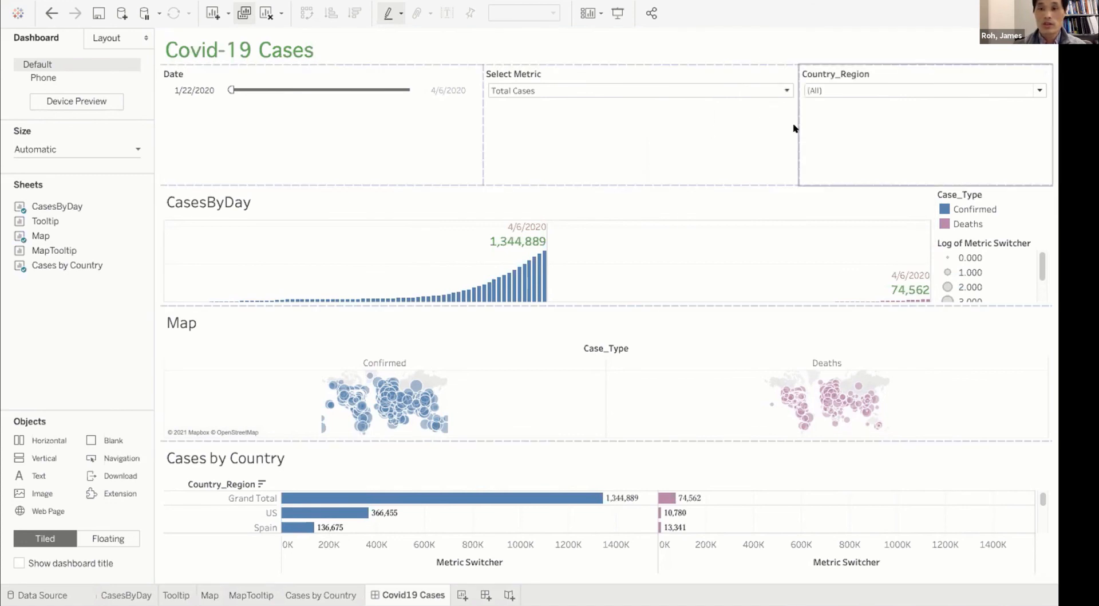
pyautogui.moveTo(482, 144); pyautogui.dragTo(609, 145)
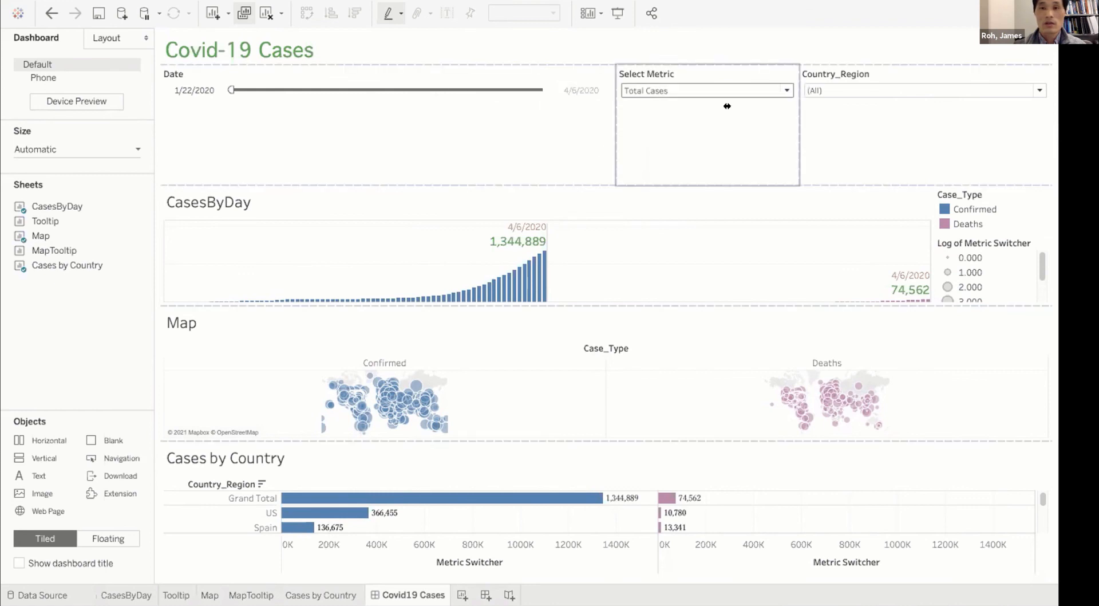
# Test the Select Metric control by switching it to New Cases and back to Total Cases
pyautogui.click(784, 88)
pyautogui.click(762, 116)
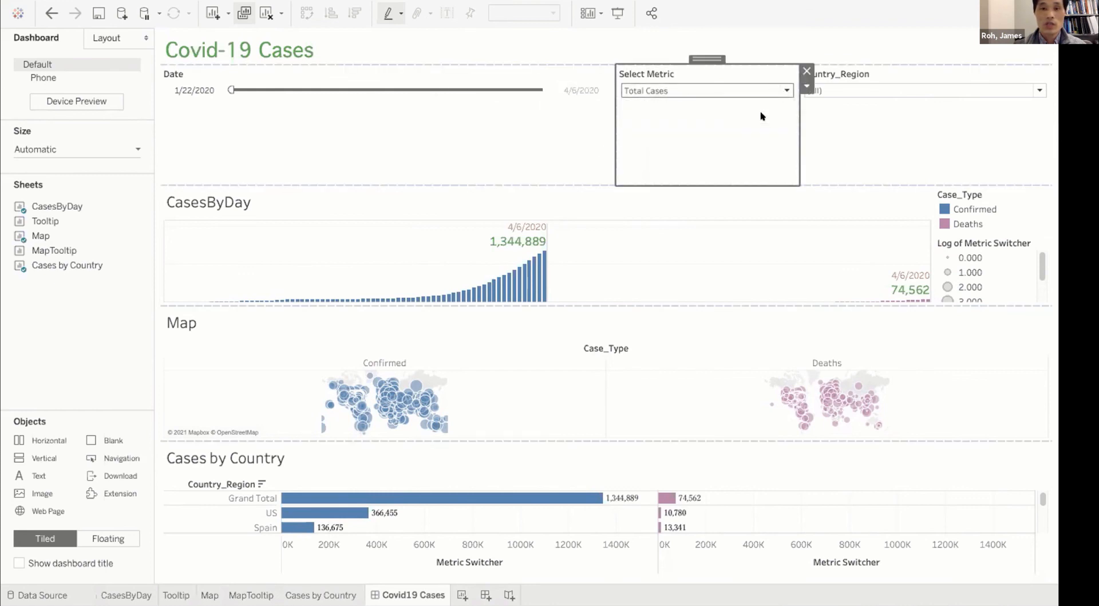
pyautogui.click(784, 90)
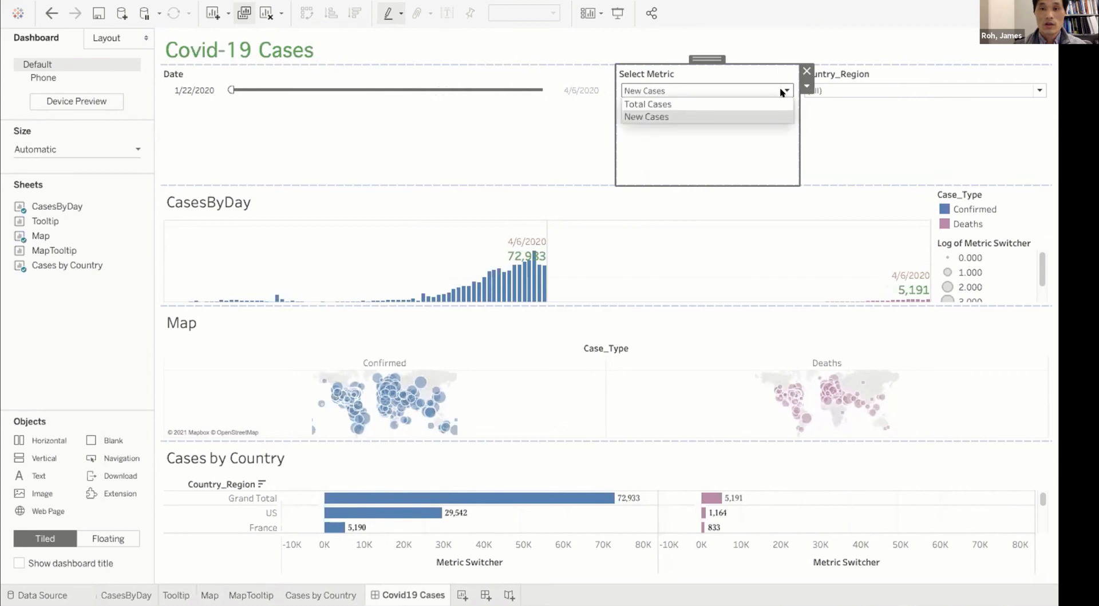
pyautogui.click(712, 104)
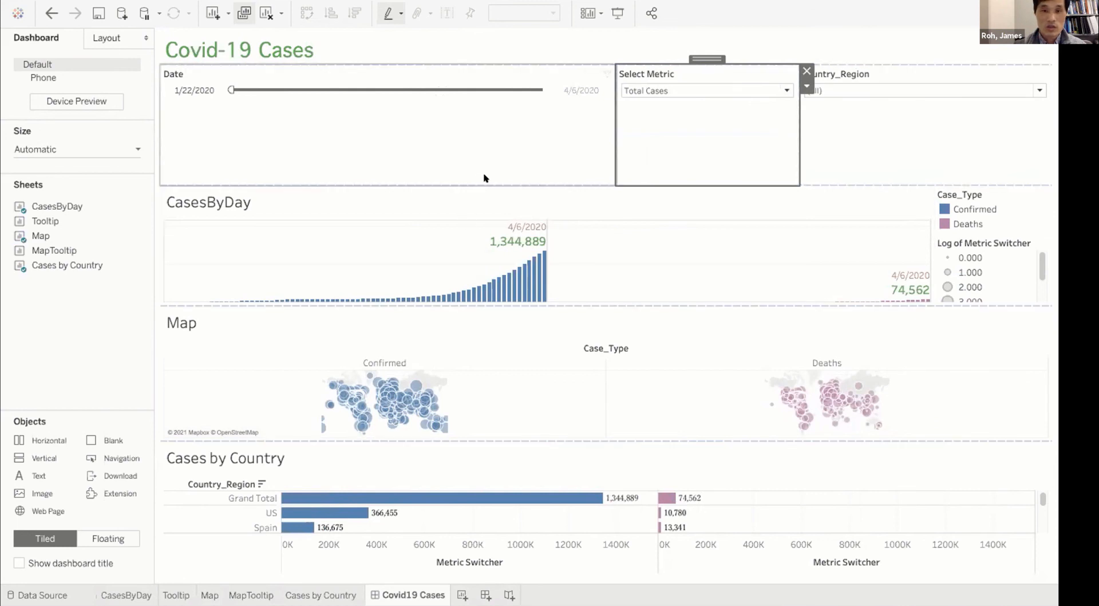
# Shrink the filter row to the height of its controls, and remove the Case_Type and Log of Metric Switcher legends
pyautogui.moveTo(480, 185); pyautogui.dragTo(486, 98)
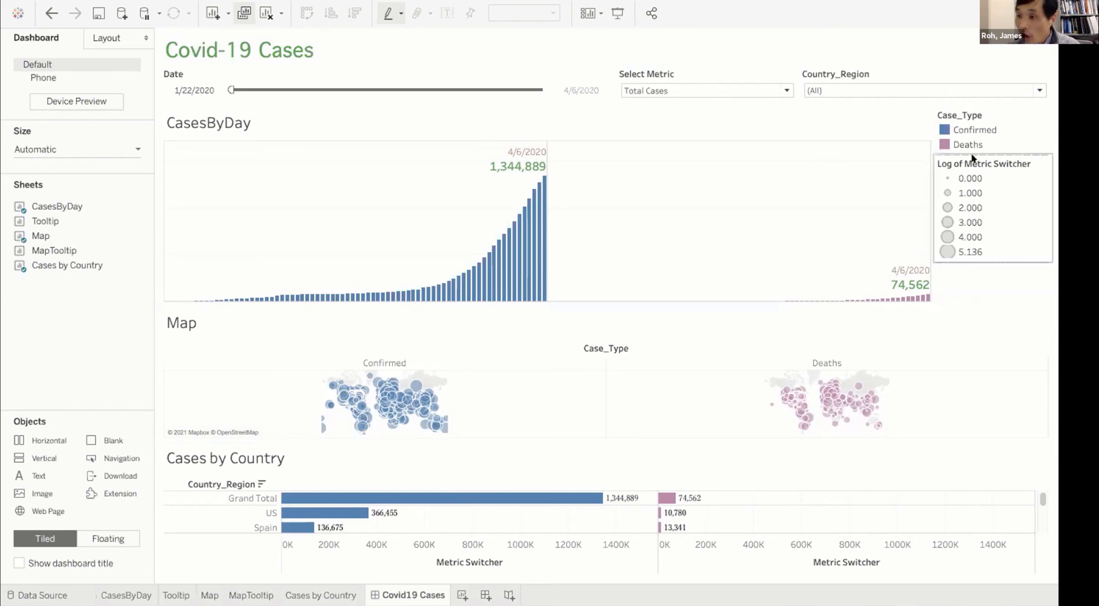
pyautogui.click(969, 115)
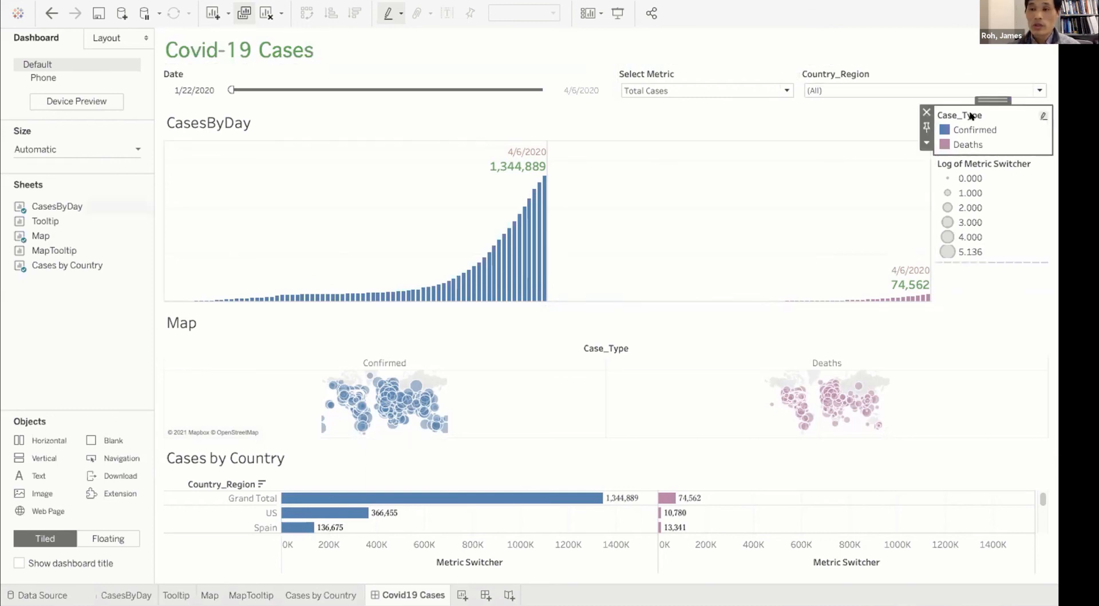
pyautogui.click(926, 111)
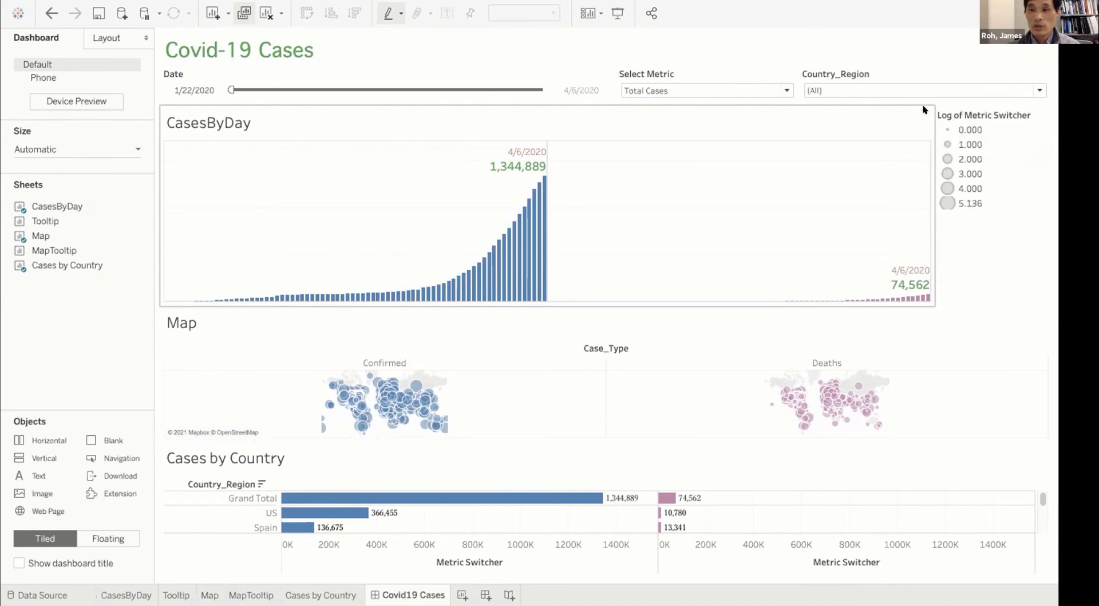
pyautogui.click(957, 110)
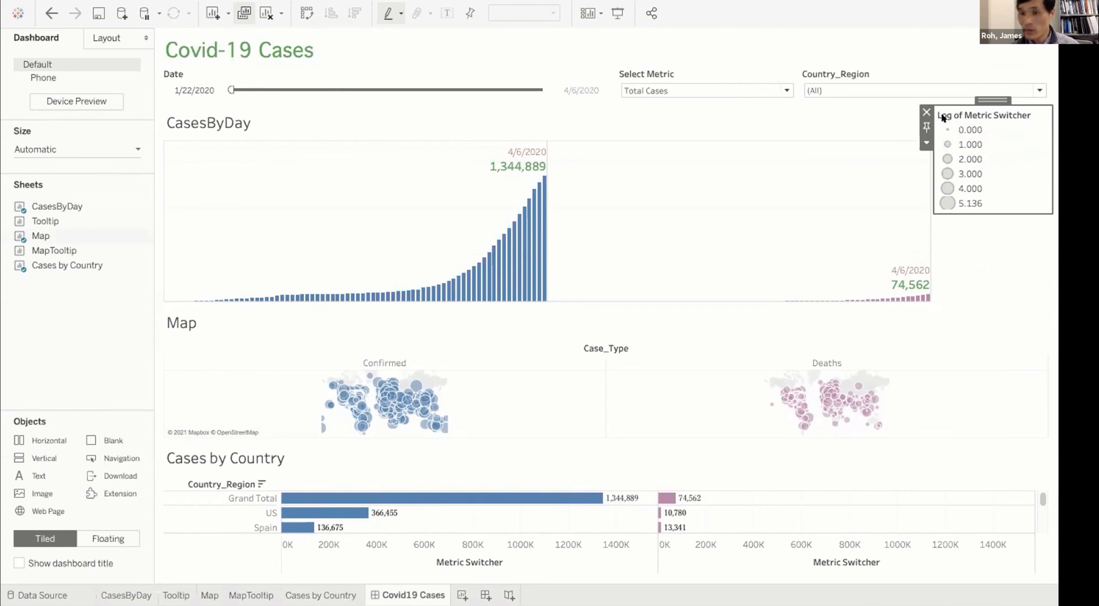
pyautogui.click(926, 111)
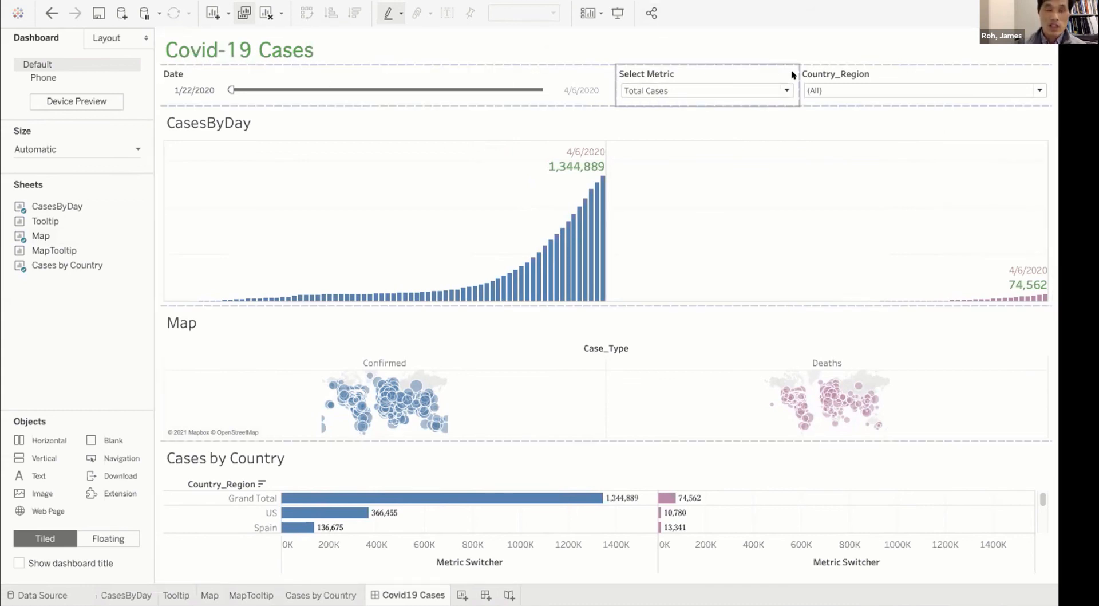
# Add a narrow blank object before both the CasesByDay and Map charts, indenting them to roughly align with the Cases by Country bars
pyautogui.moveTo(975, 299)
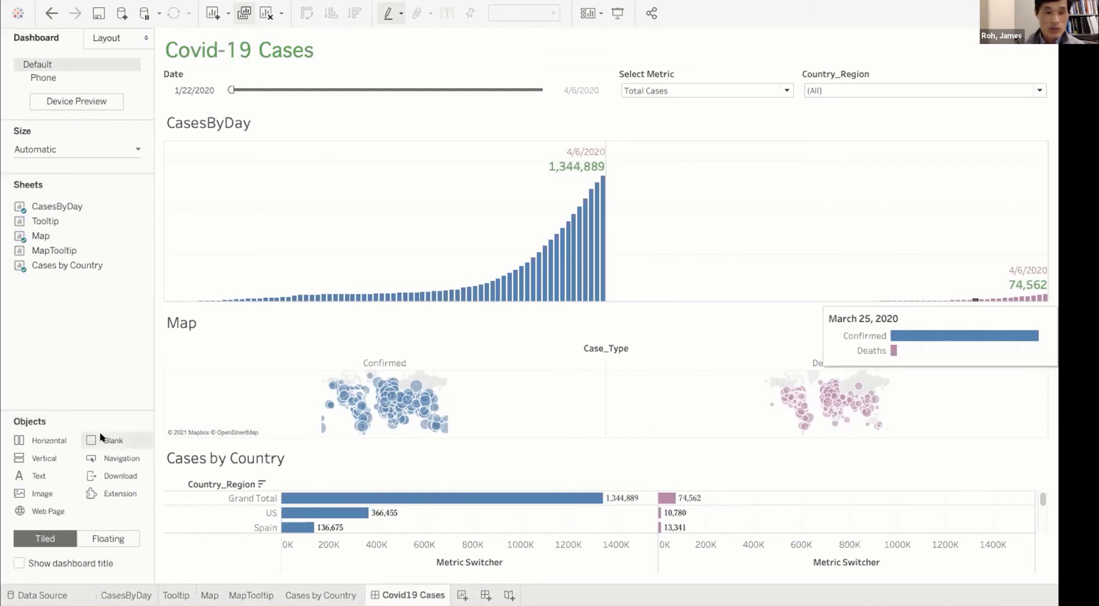
pyautogui.moveTo(100, 436)
pyautogui.mouseDown()
pyautogui.moveTo(183, 247)
pyautogui.moveTo(159, 266)
pyautogui.moveTo(162, 277)
pyautogui.moveTo(202, 276)
pyautogui.mouseUp()
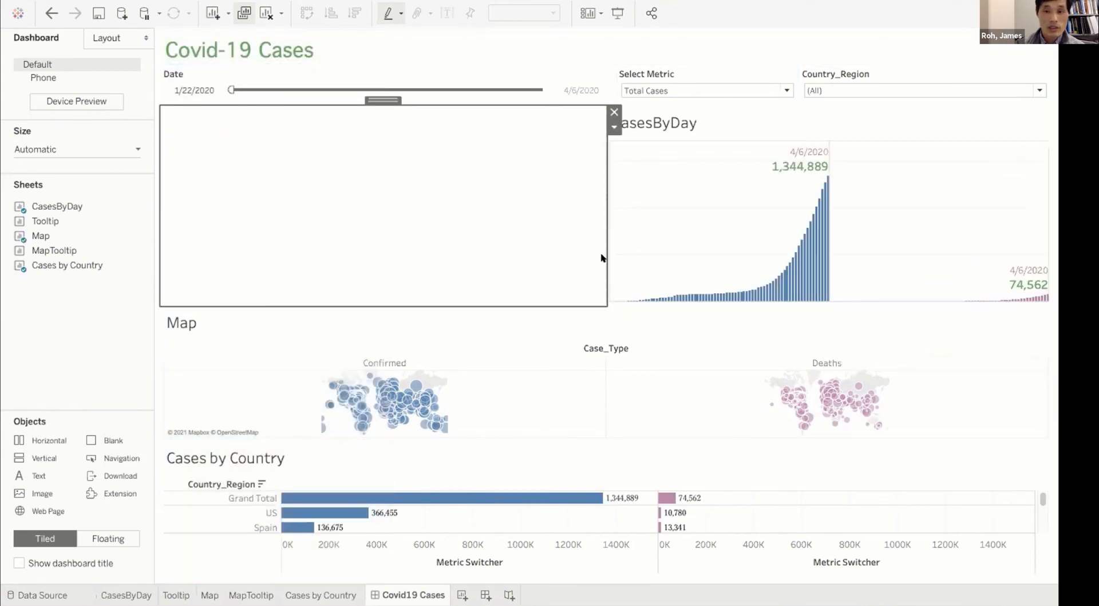
pyautogui.moveTo(604, 249); pyautogui.dragTo(291, 250)
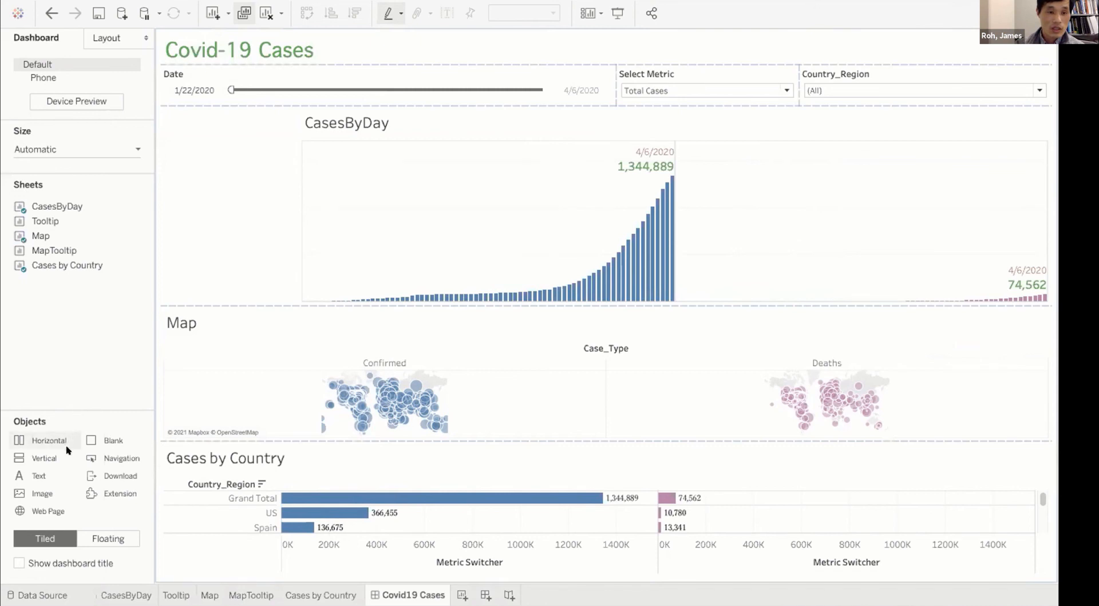
pyautogui.moveTo(98, 437); pyautogui.dragTo(429, 368)
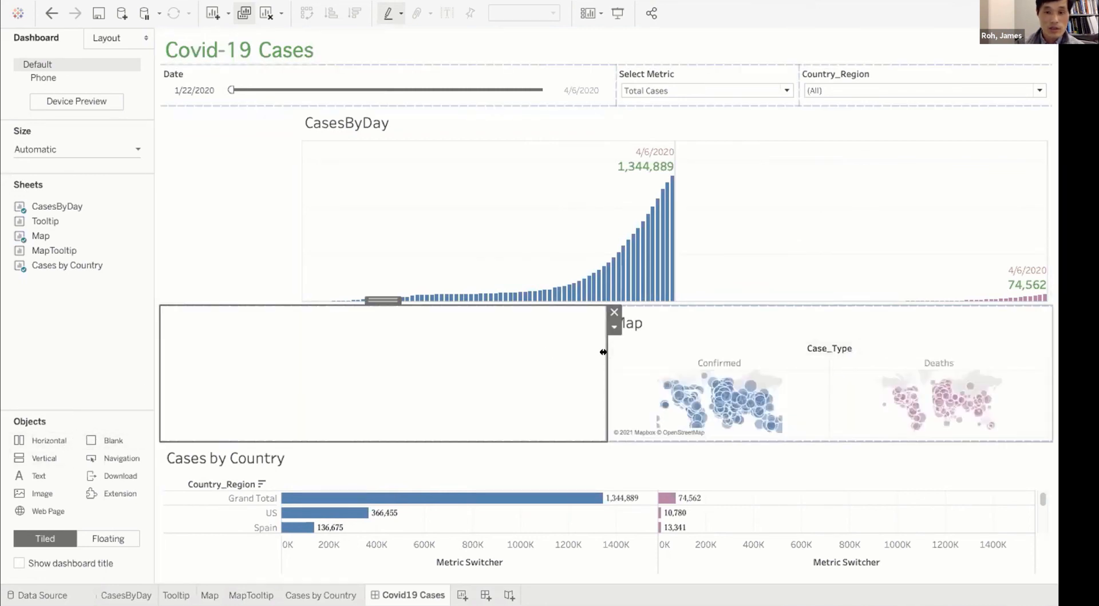
pyautogui.moveTo(606, 351); pyautogui.dragTo(297, 353)
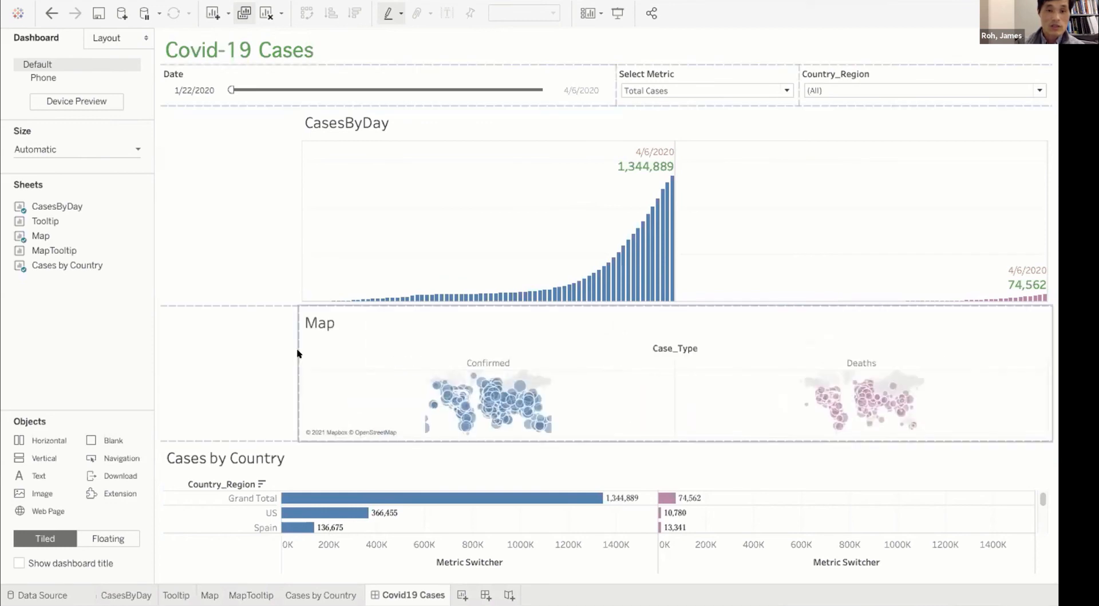
pyautogui.click(252, 308)
pyautogui.moveTo(252, 308); pyautogui.dragTo(236, 422)
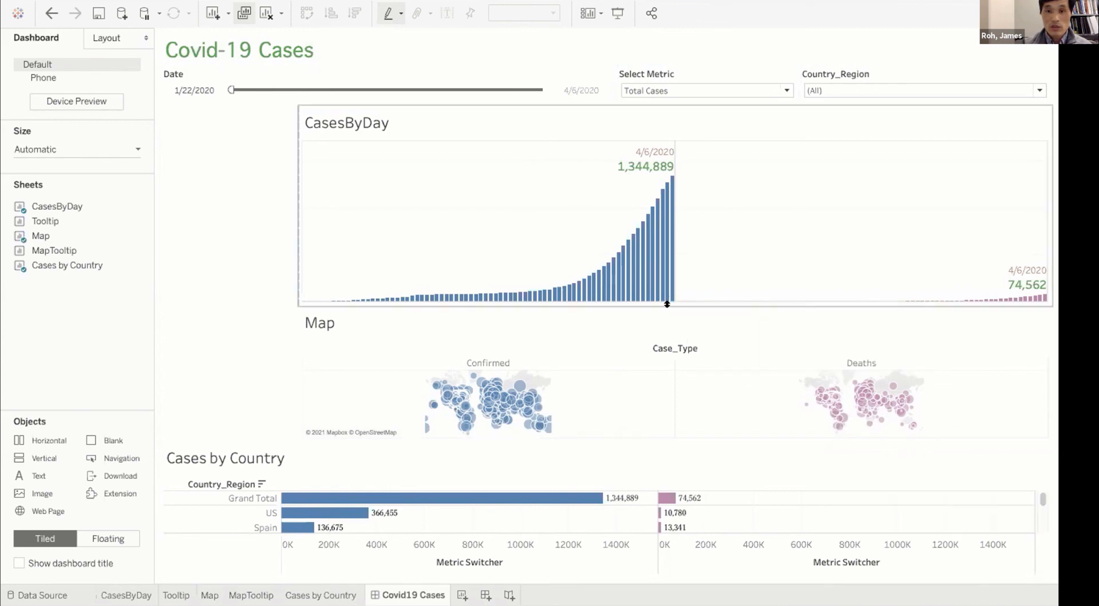
# Enlarge the Map by reducing the CasesByDay chart's height, and shrink the filter row to a single line
pyautogui.moveTo(667, 304); pyautogui.dragTo(666, 251)
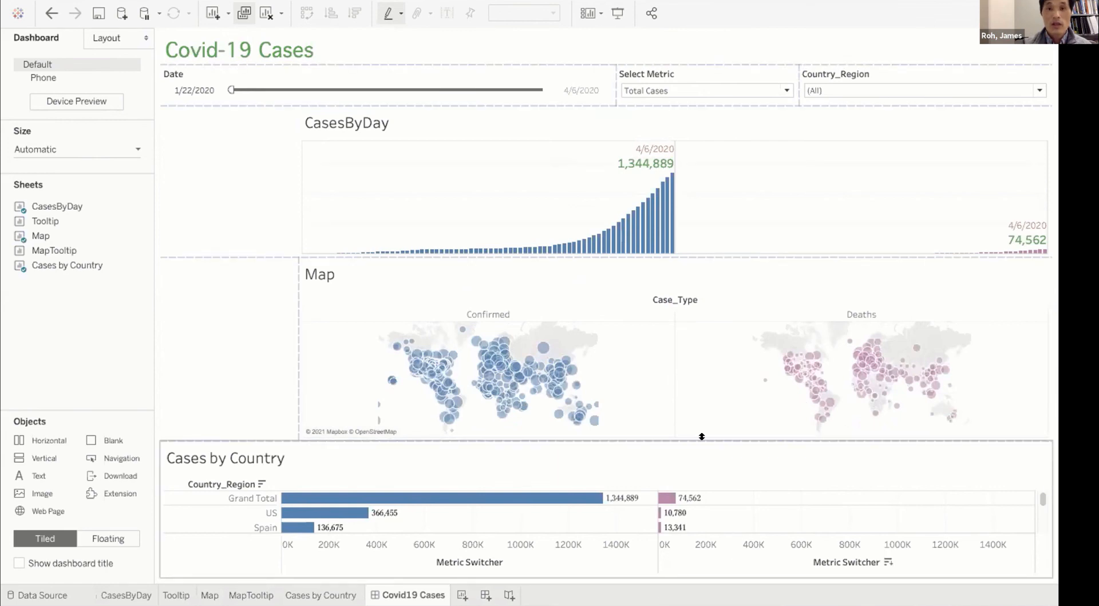
pyautogui.click(493, 100)
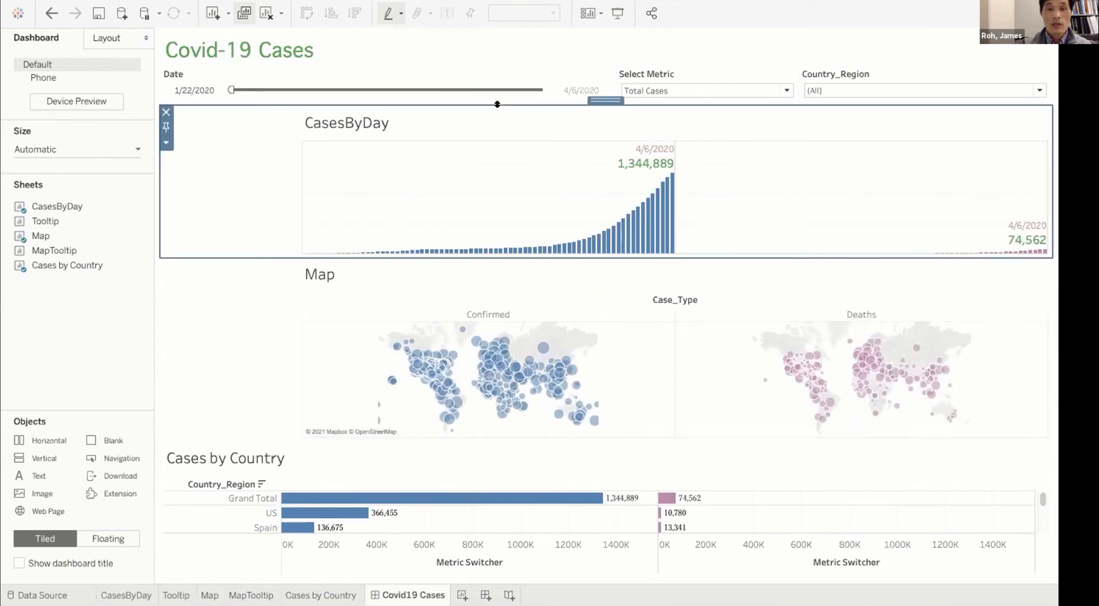
pyautogui.moveTo(490, 97); pyautogui.dragTo(489, 87)
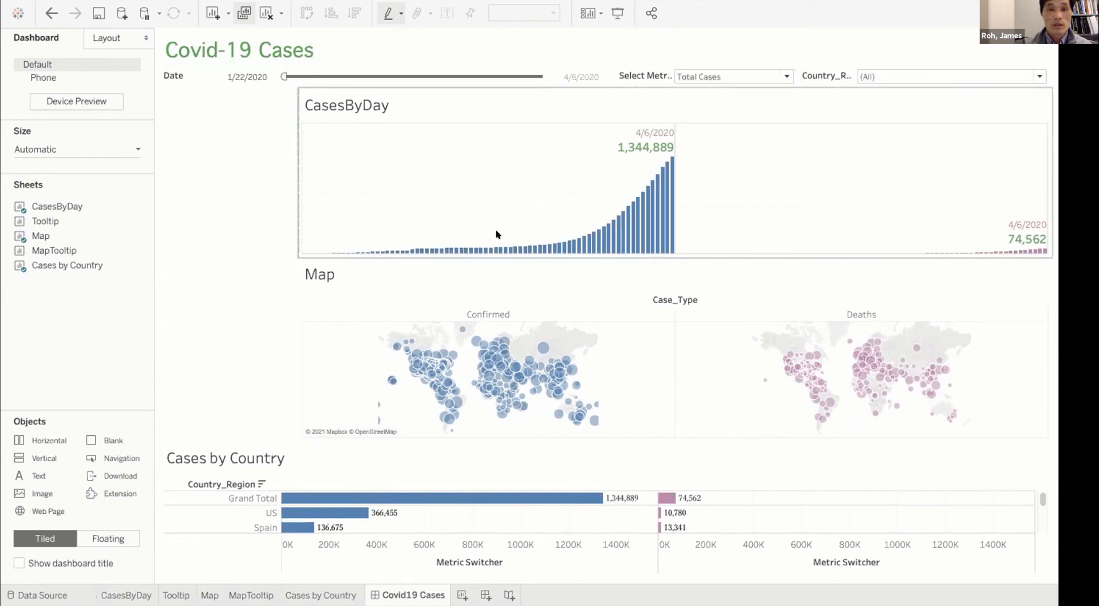
pyautogui.moveTo(491, 253); pyautogui.dragTo(492, 250)
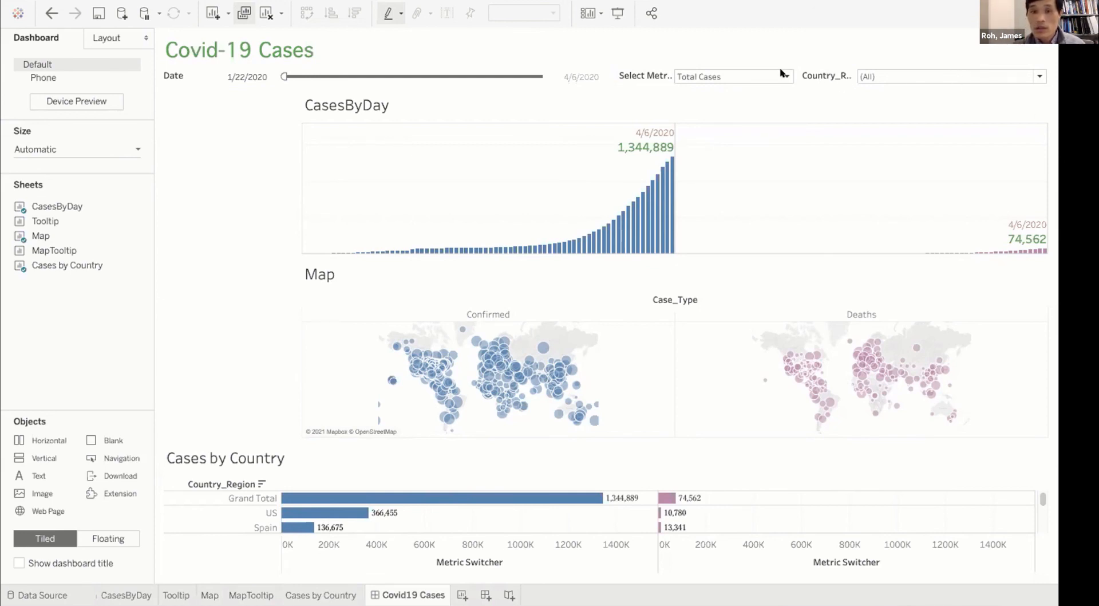
# Narrow the Date filter and the Select Metric control so that Country_Region takes a wider share of the filter row
pyautogui.click(631, 74)
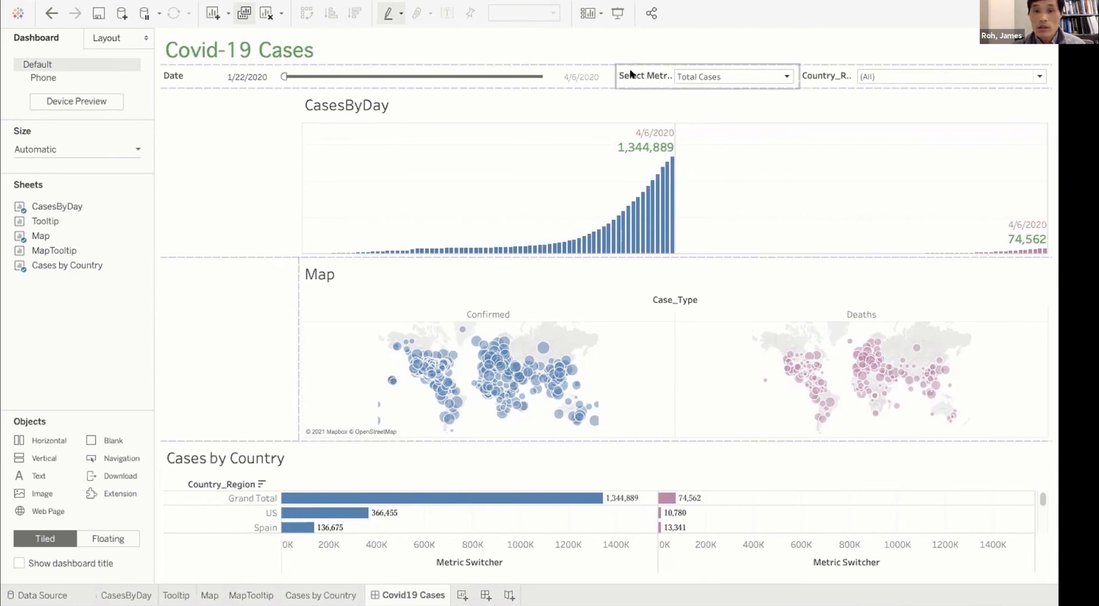
pyautogui.click(609, 72)
pyautogui.moveTo(607, 73); pyautogui.dragTo(581, 74)
pyautogui.click(788, 75)
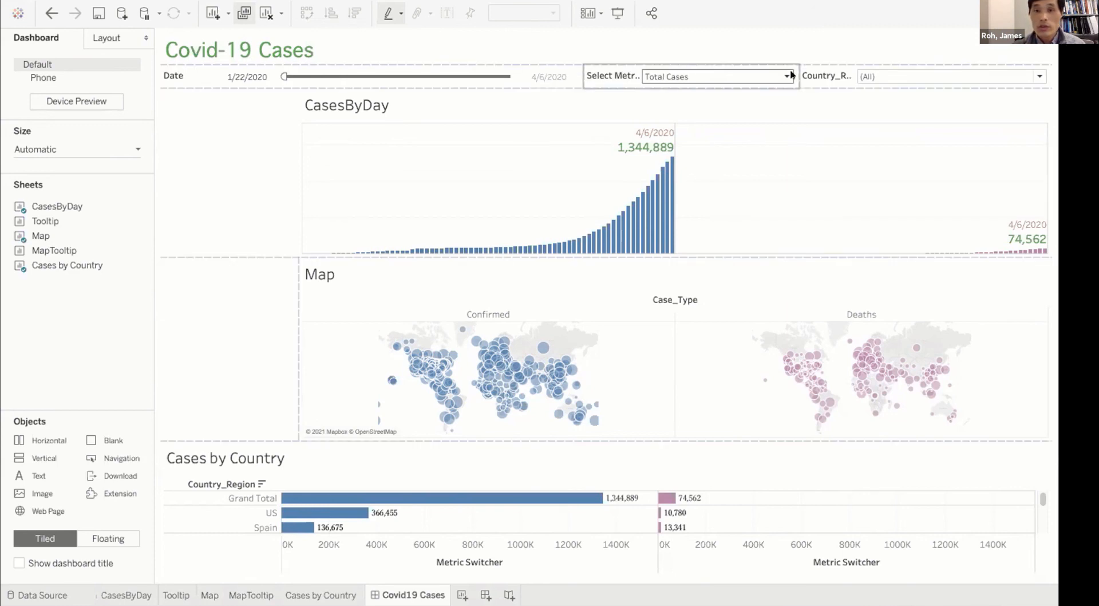
pyautogui.moveTo(793, 71); pyautogui.dragTo(730, 77)
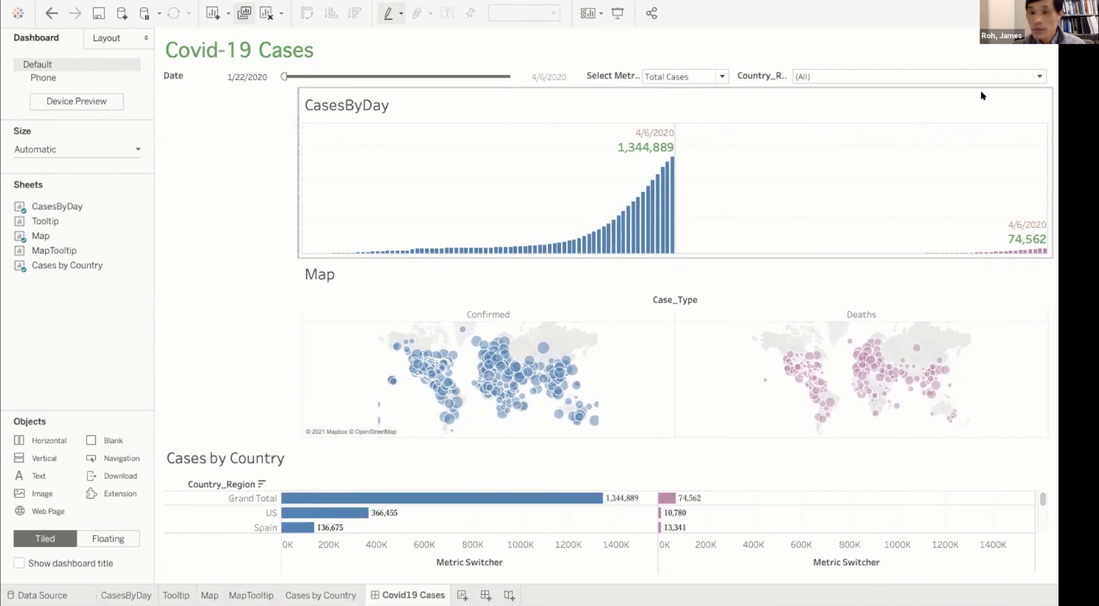
# Apply the Country_Region filter to the selected worksheets CasesByDay and Map, leaving out Cases by Country
pyautogui.click(1038, 76)
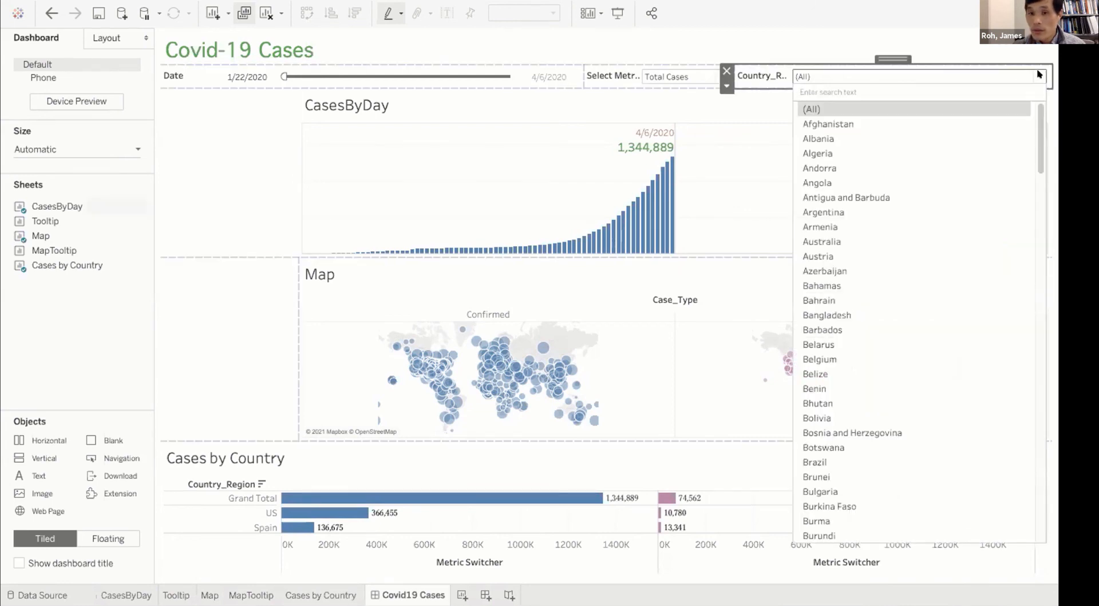
pyautogui.click(725, 86)
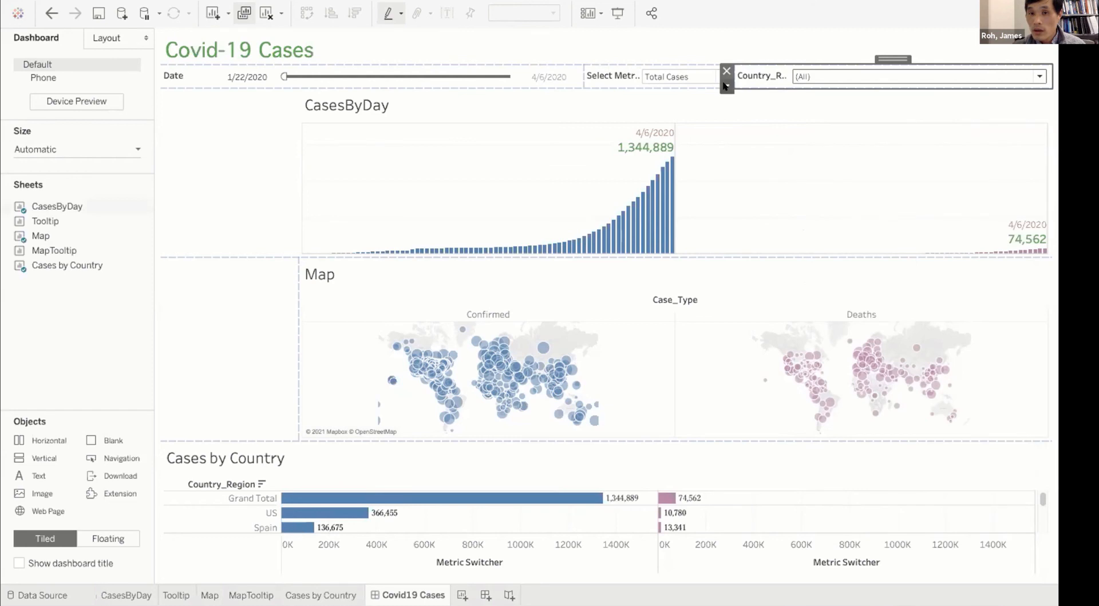
pyautogui.click(725, 85)
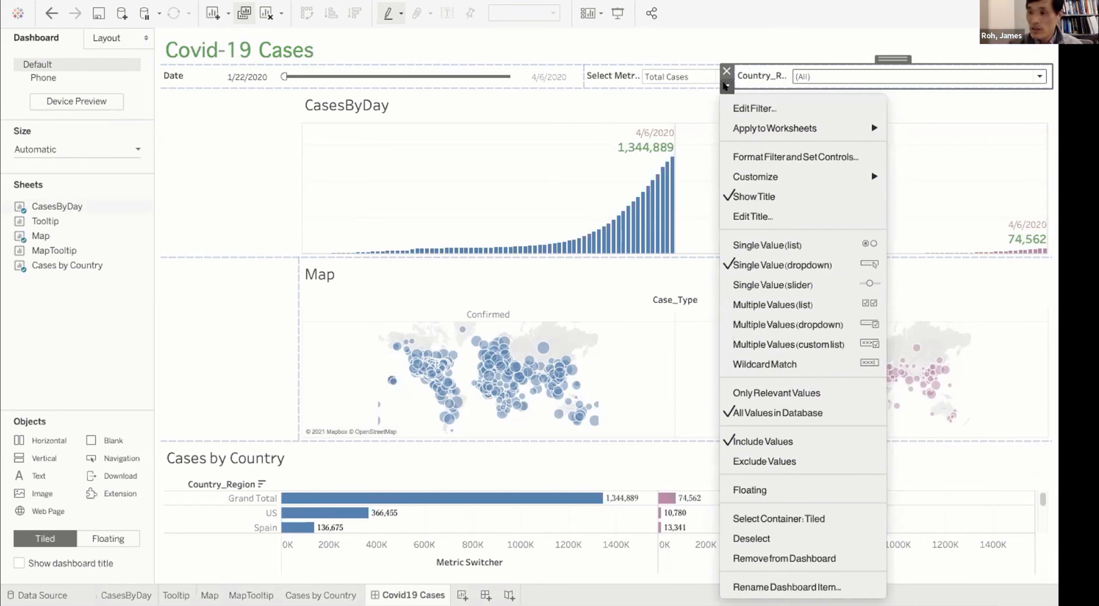
pyautogui.moveTo(768, 122)
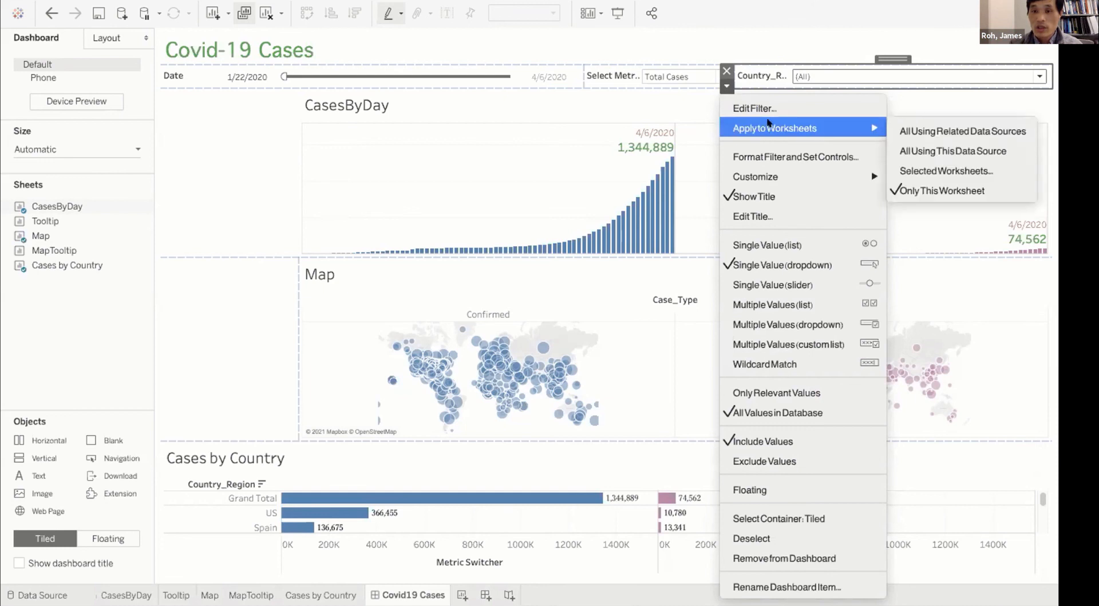
pyautogui.click(946, 168)
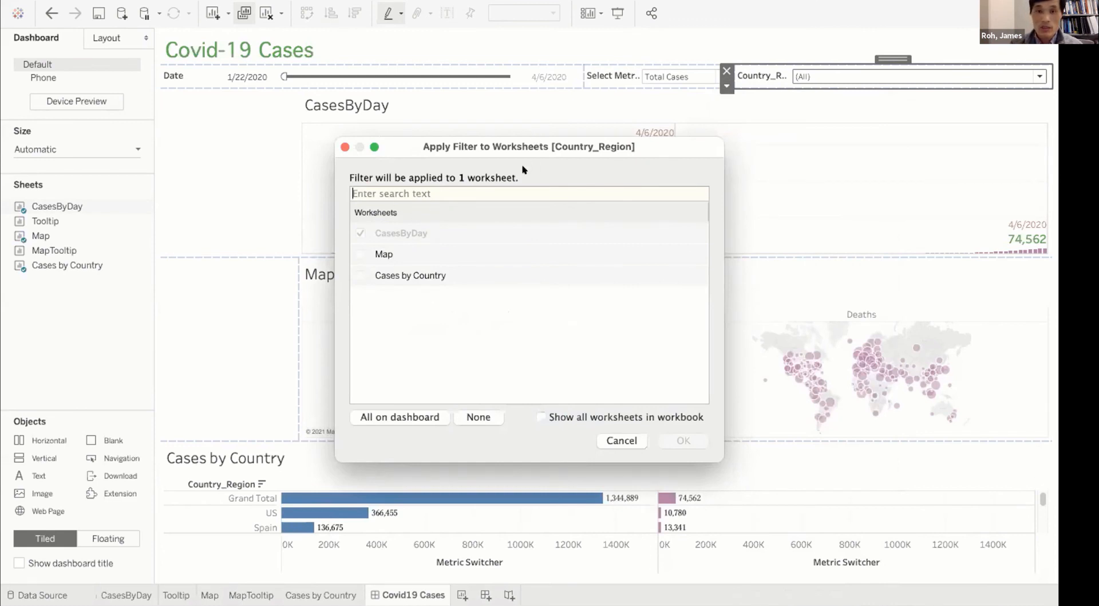
pyautogui.click(358, 253)
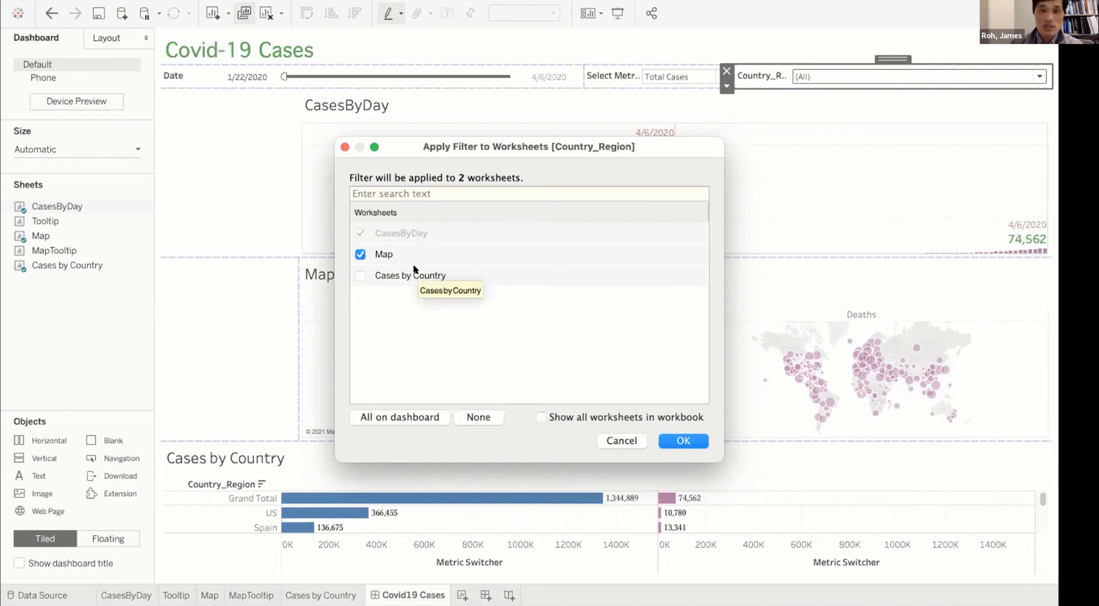
pyautogui.click(686, 440)
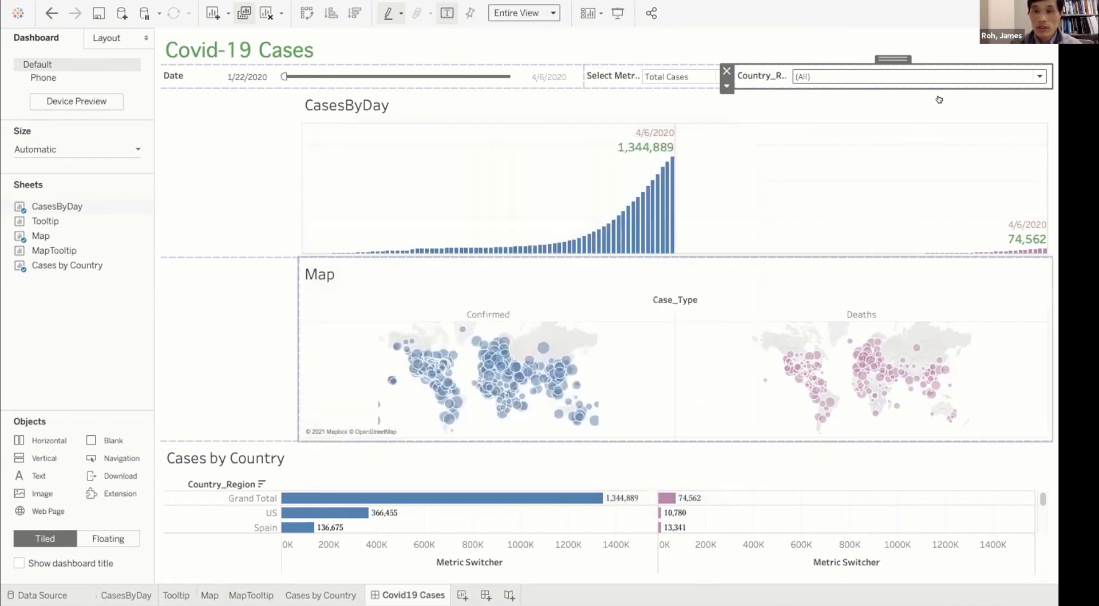
# Test the Country_Region filter by showing only Antigua and Barbuda, and set it back to All
pyautogui.click(1039, 76)
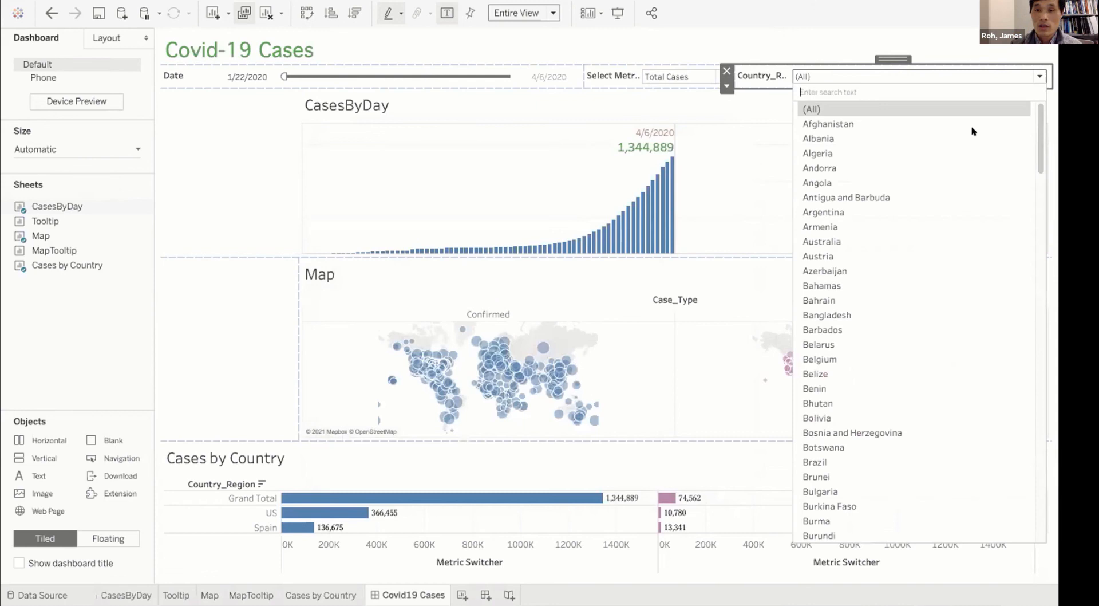
pyautogui.click(913, 197)
pyautogui.click(1039, 76)
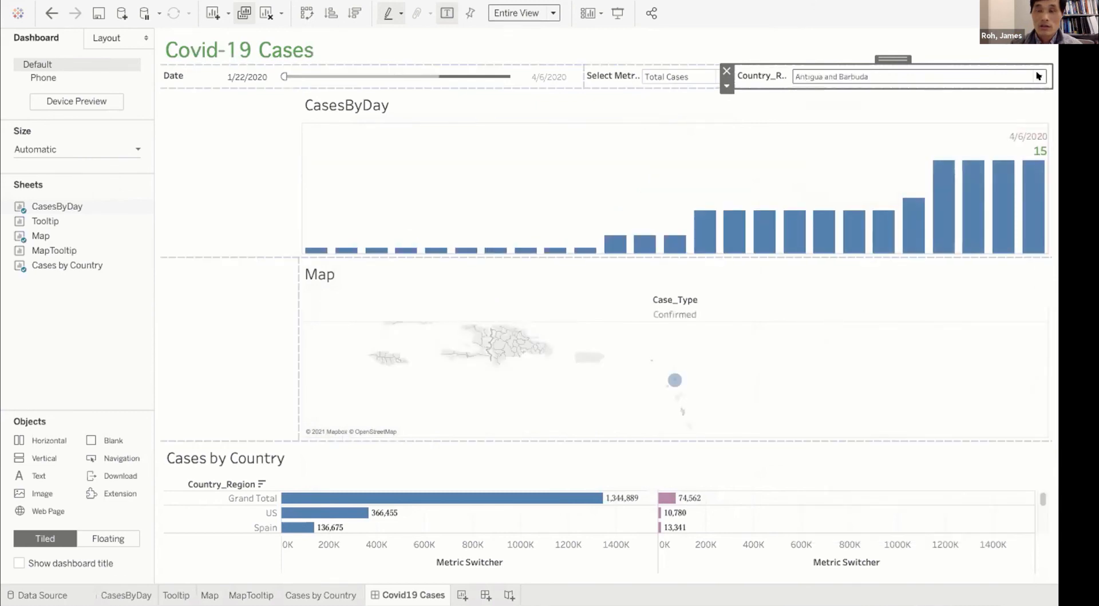
pyautogui.click(938, 107)
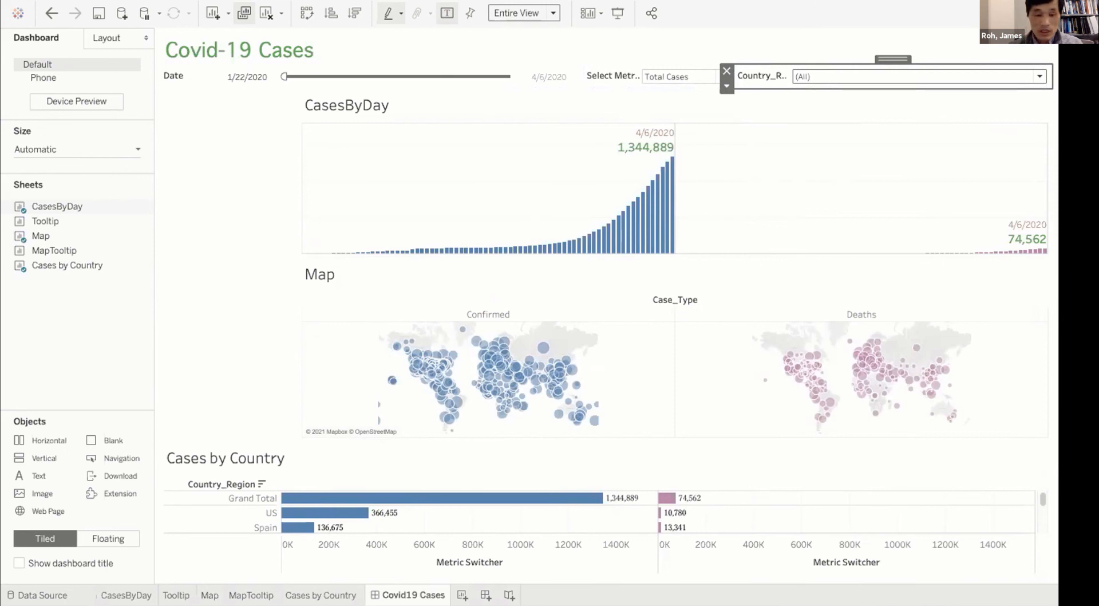
# Save the workbook as Lecture 05 Covid-19 Cases in the Lectures folder under Teaching and Business Analytics
pyautogui.press('super+s')
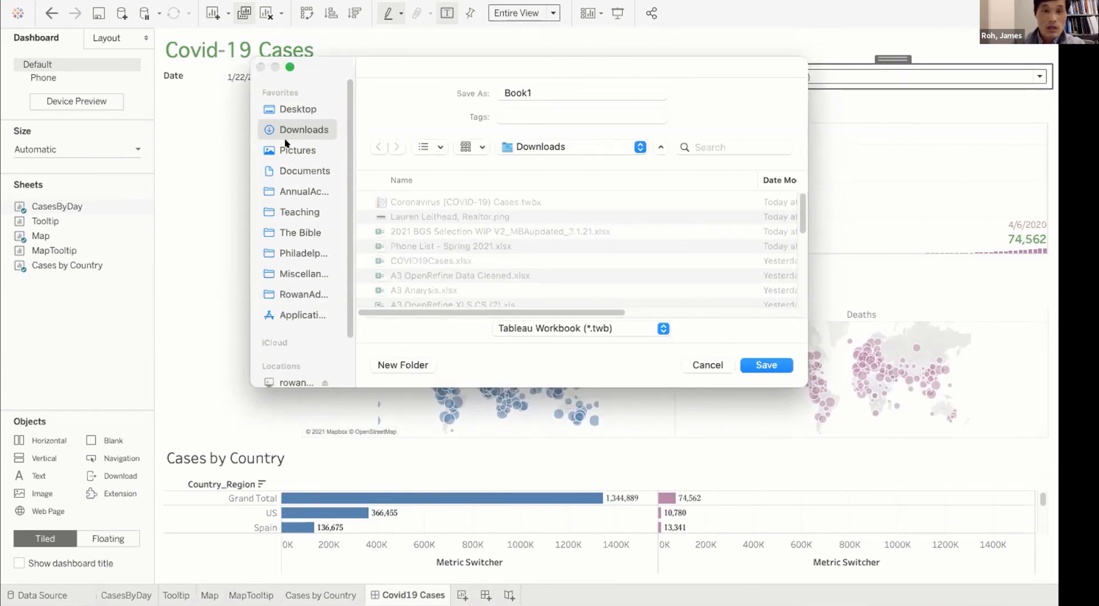
pyautogui.click(297, 213)
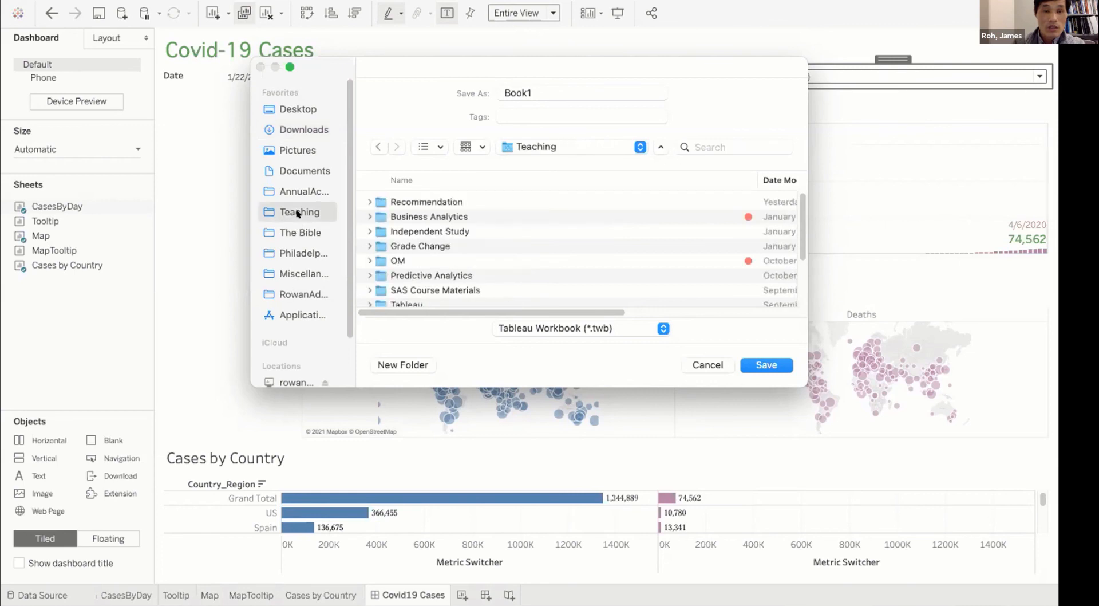
pyautogui.doubleClick(438, 216)
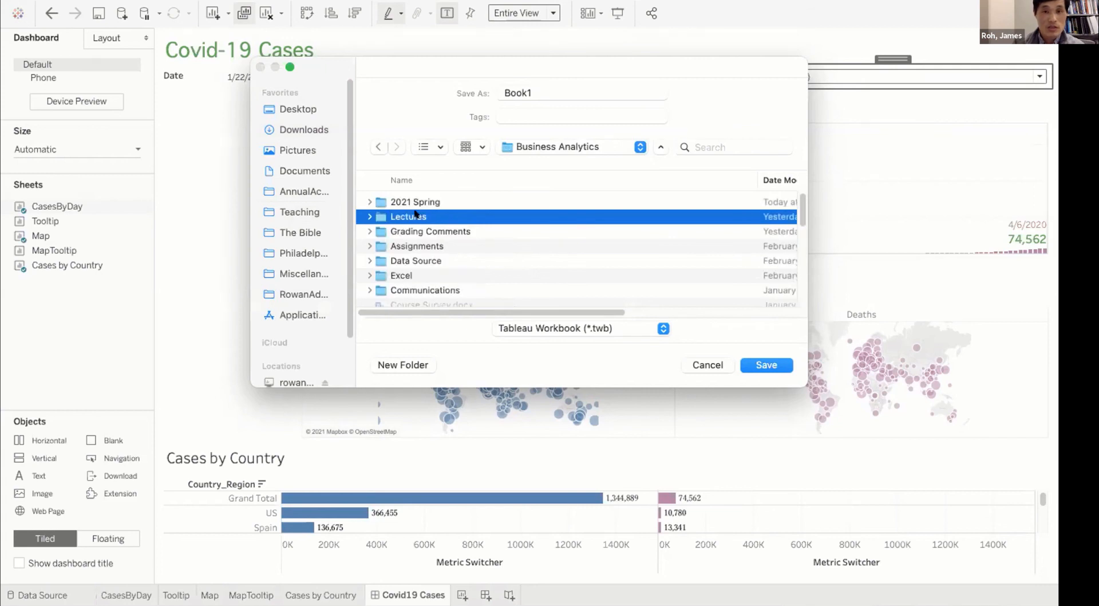
pyautogui.doubleClick(416, 216)
pyautogui.scroll(-3, 451, 252)
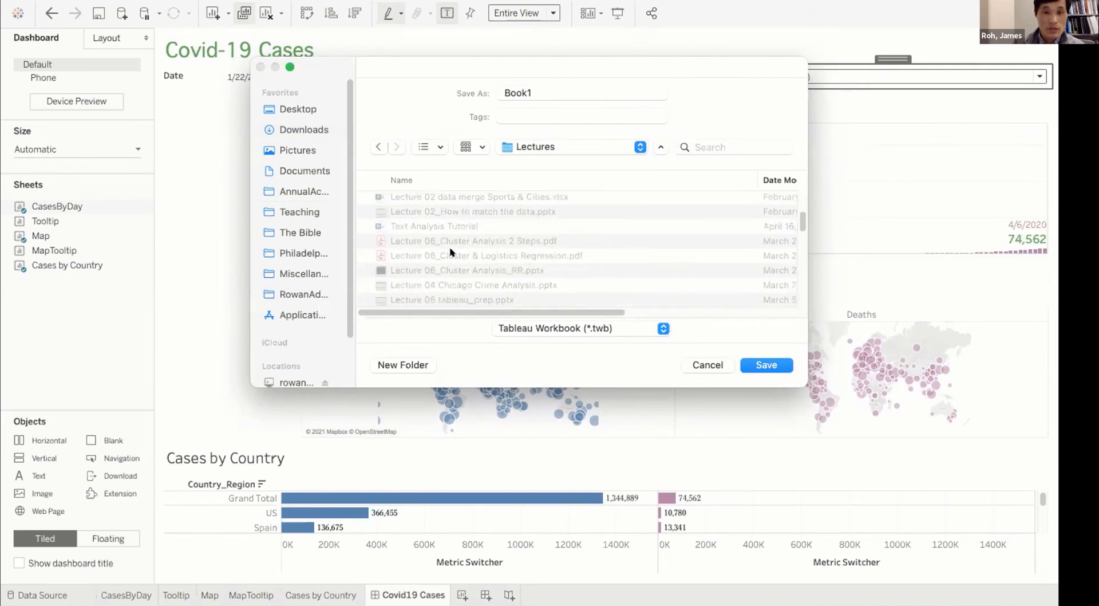
pyautogui.scroll(-5, 451, 252)
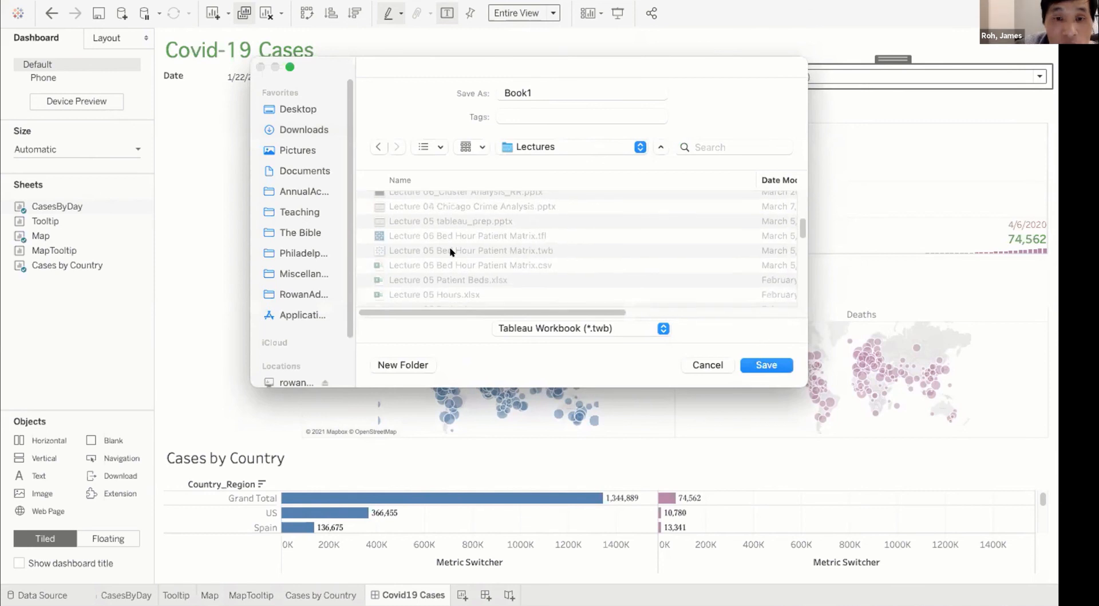
pyautogui.doubleClick(510, 90)
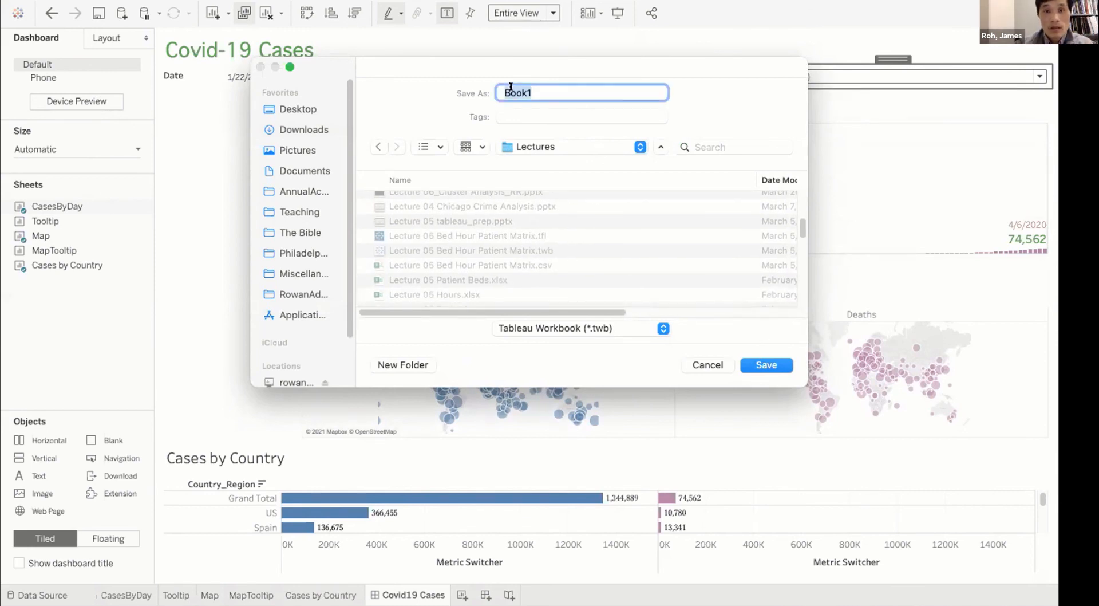
pyautogui.write('Lec')
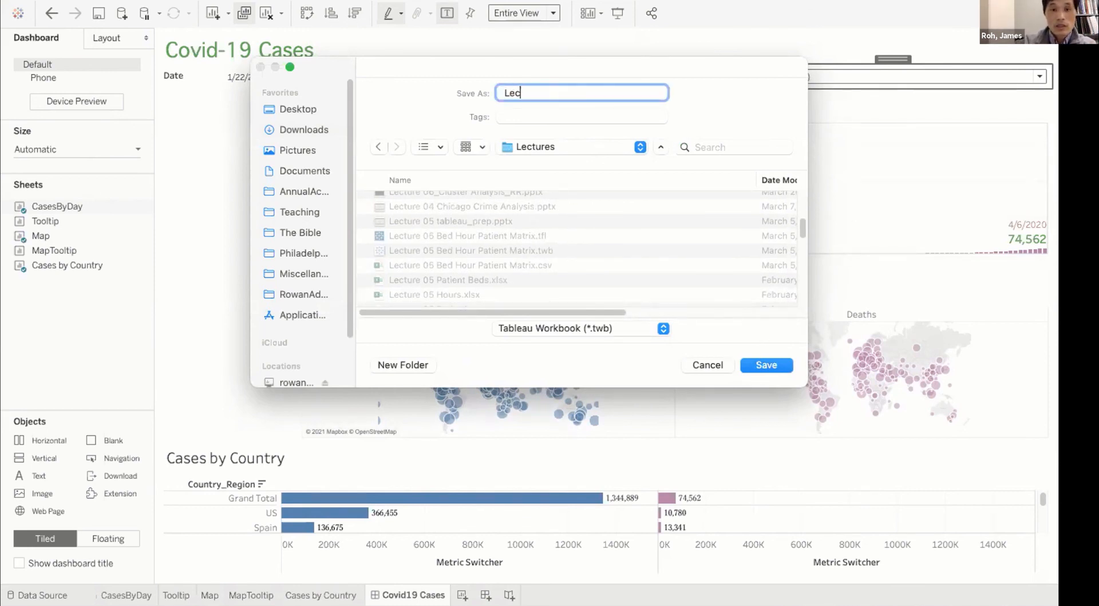
pyautogui.write('ture 05 C')
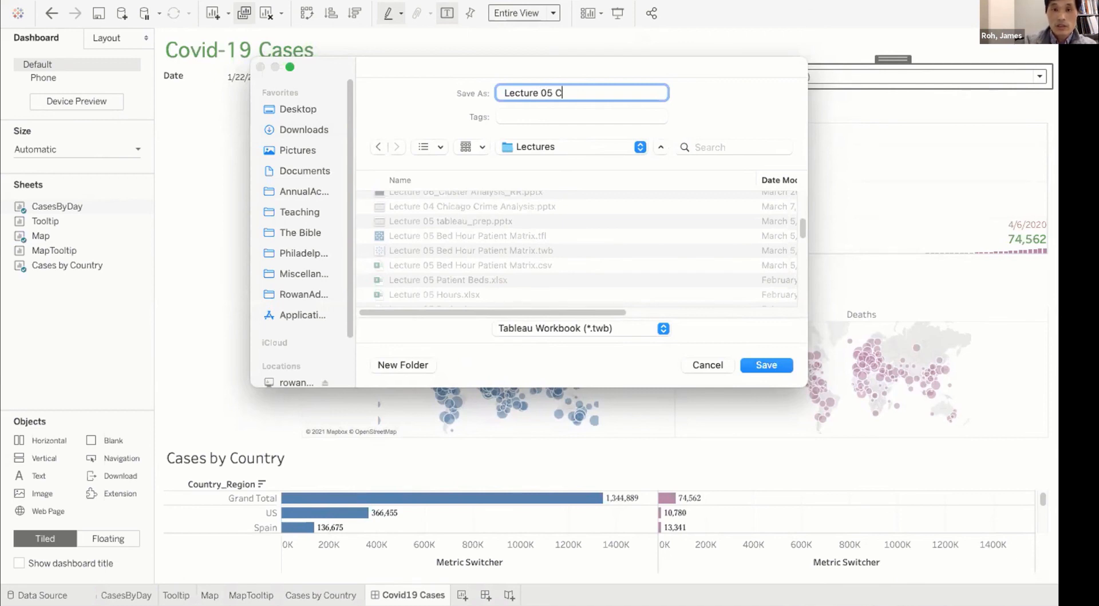
pyautogui.write('ovid')
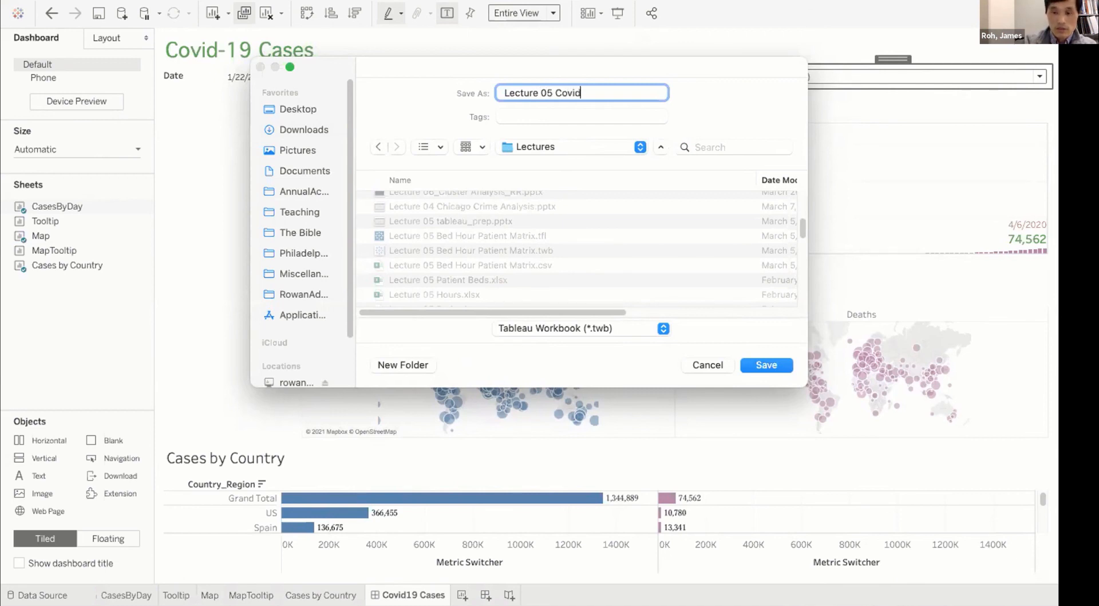
pyautogui.write('-19 Cases')
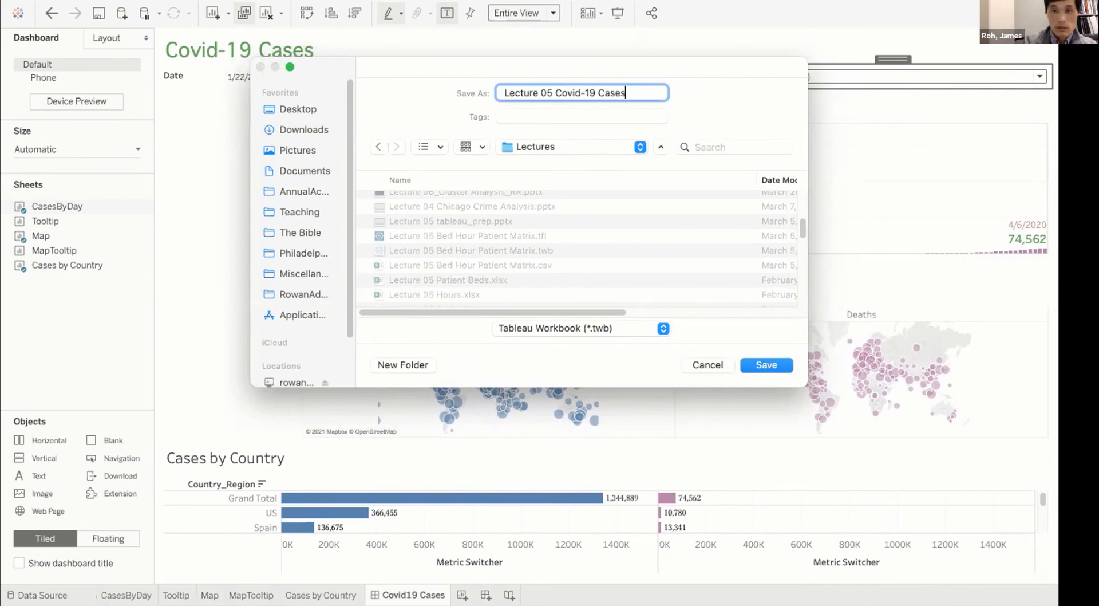
pyautogui.press('Return')
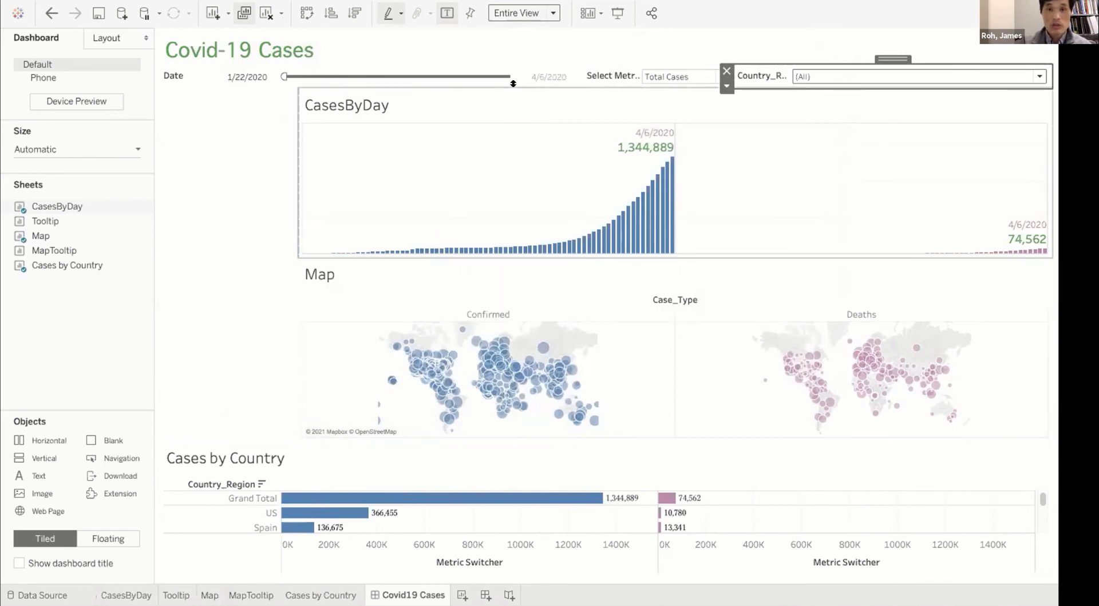
# Try to save the workbook to Tableau Public
pyautogui.click(470, 1)
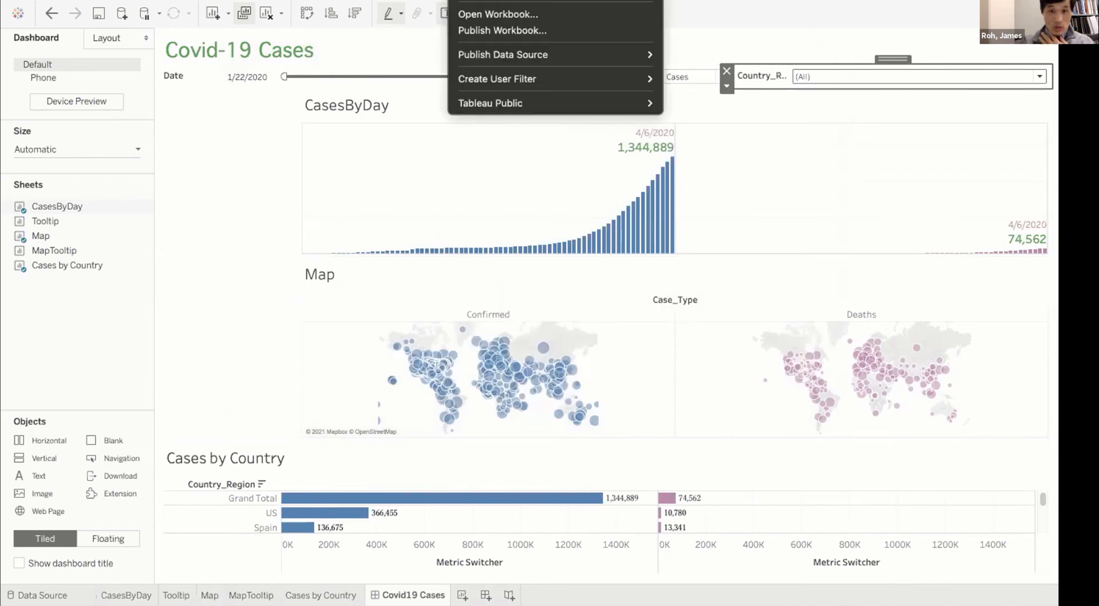
pyautogui.moveTo(487, 59)
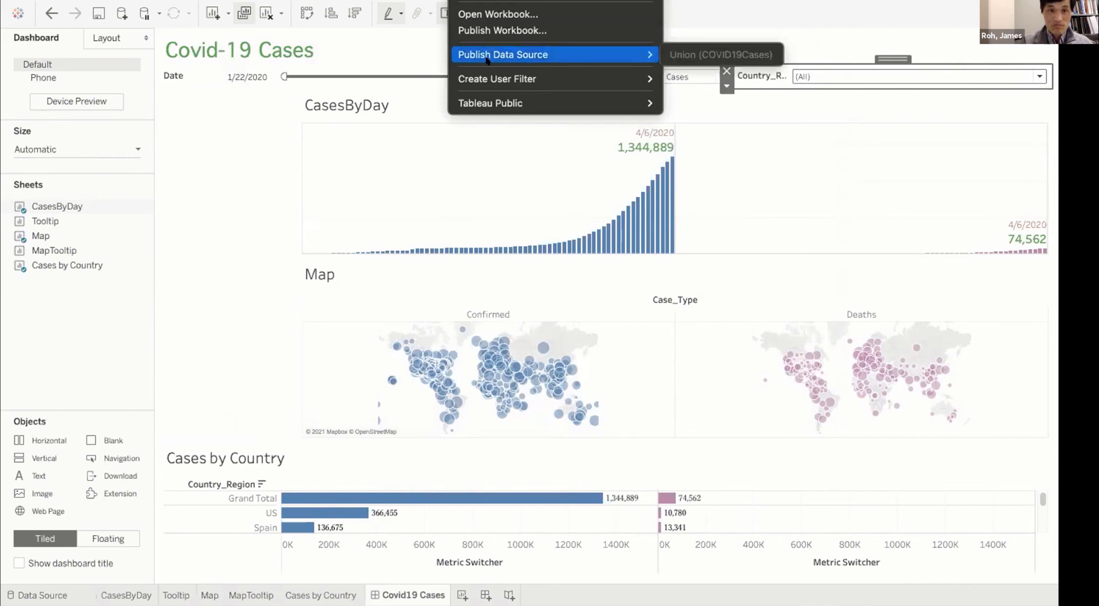
pyautogui.moveTo(487, 99)
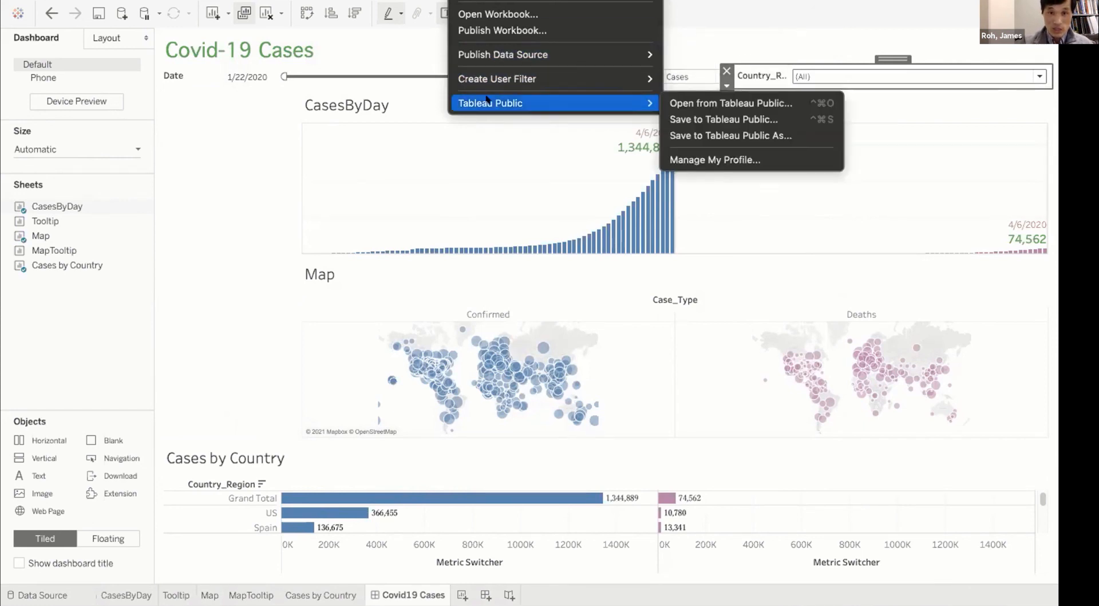
pyautogui.click(708, 120)
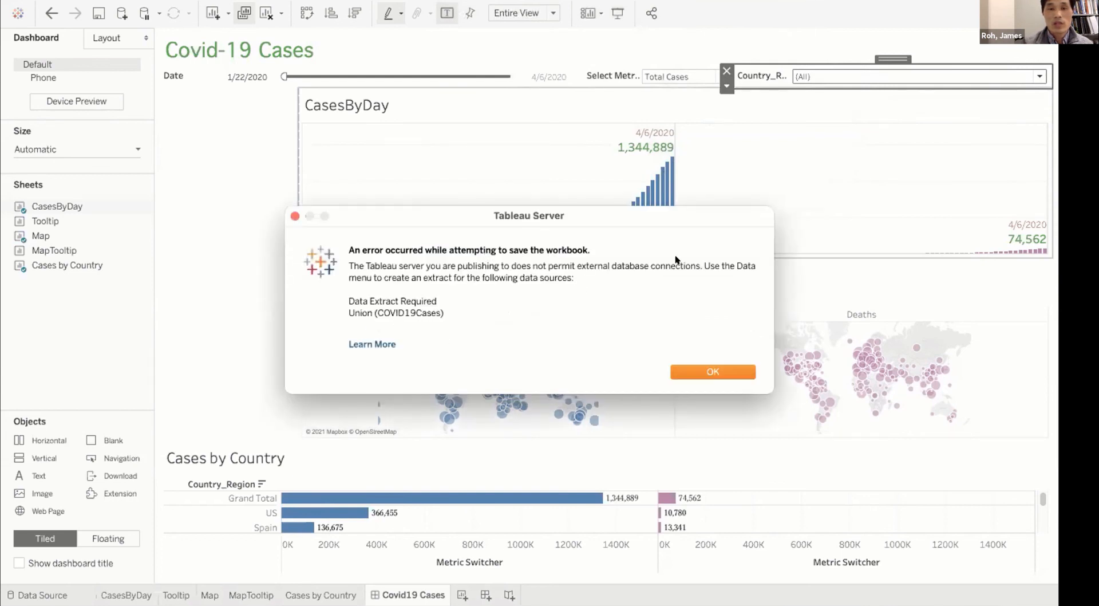
pyautogui.click(699, 369)
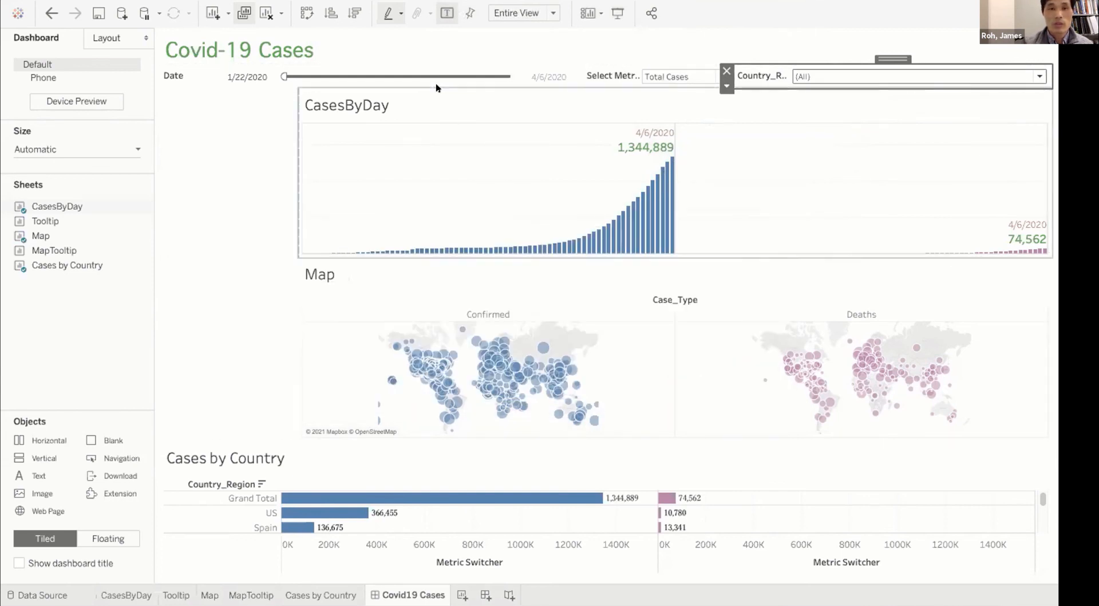
pyautogui.click(127, 0)
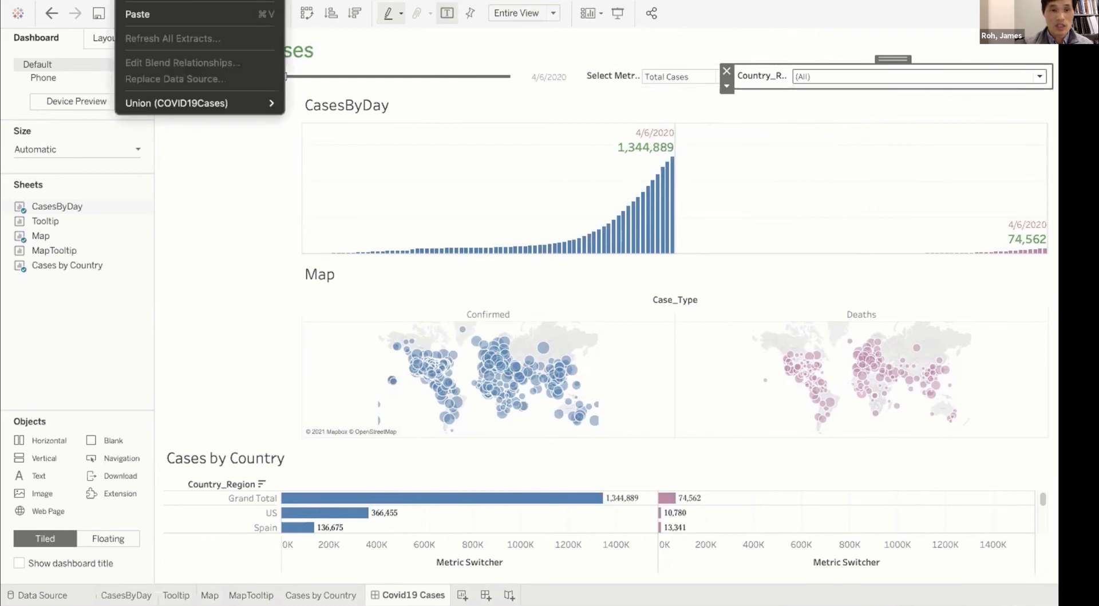
pyautogui.moveTo(182, 96)
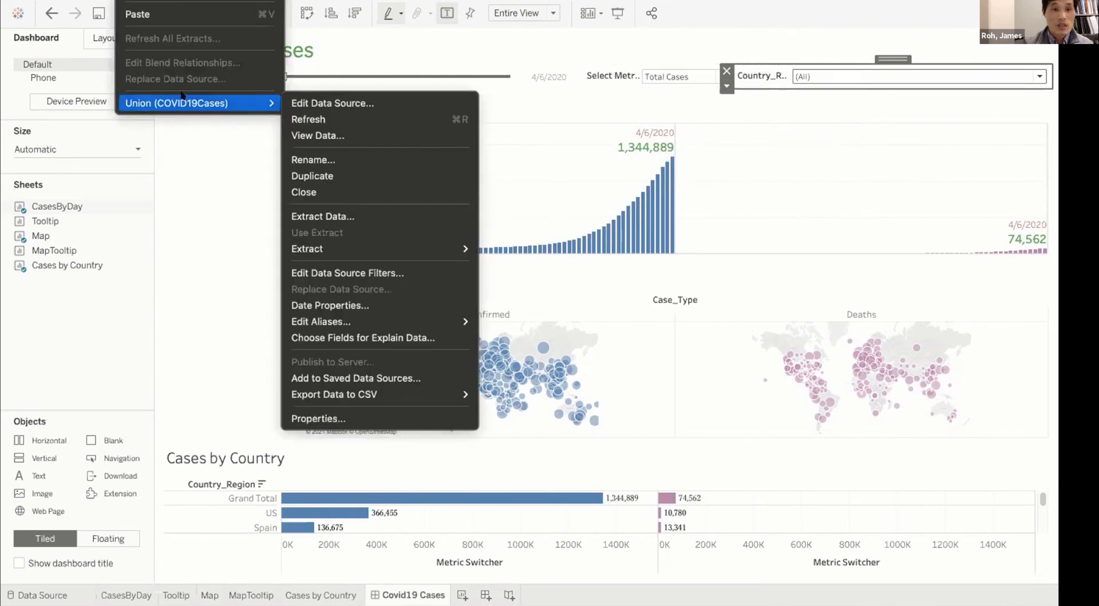
pyautogui.click(204, 250)
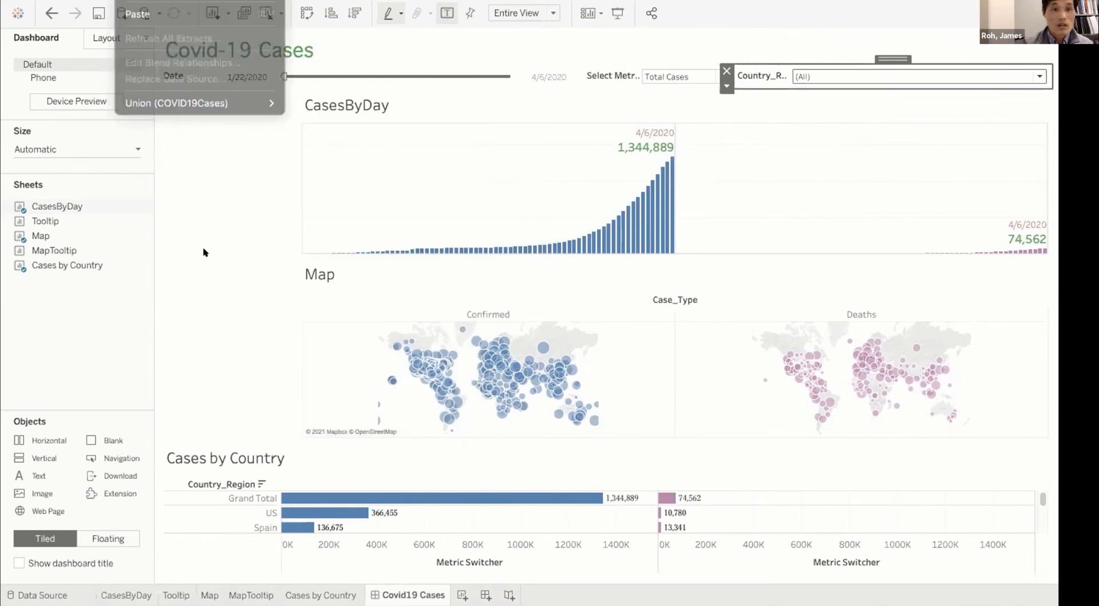
pyautogui.click(232, 369)
# Extract all rows of the Union (COVID19Cases) data source and save the extract under the suggested name in Datasources
pyautogui.click(127, 0)
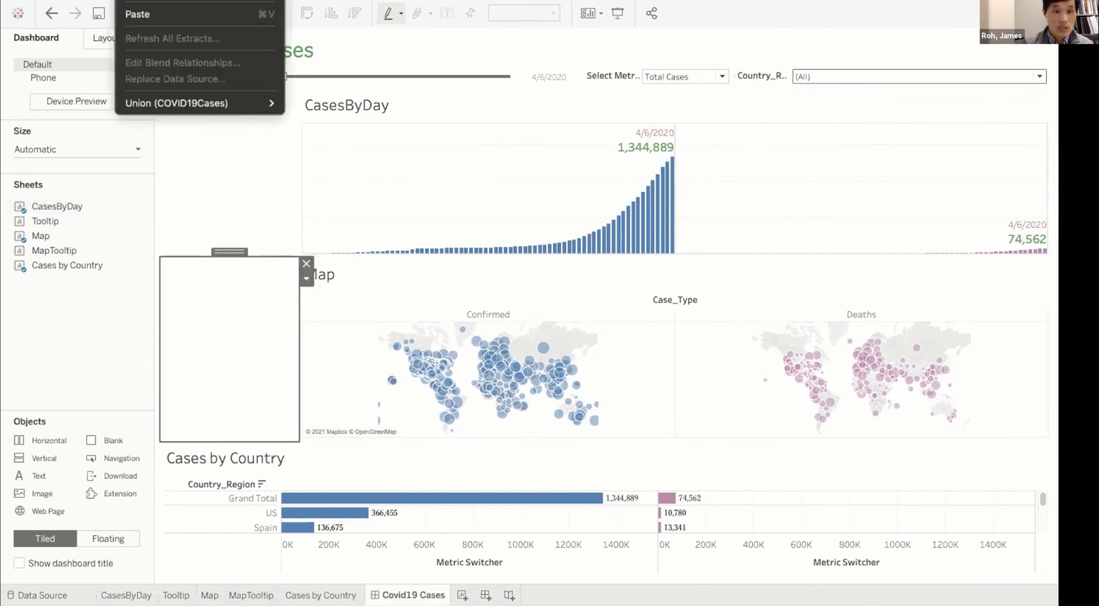
pyautogui.moveTo(194, 96)
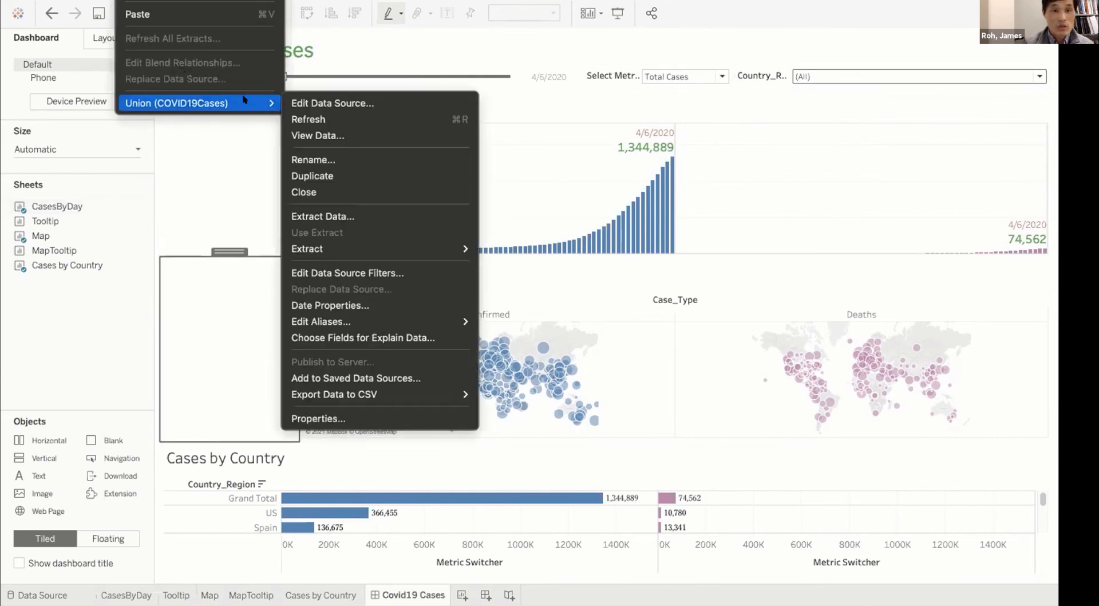
pyautogui.click(343, 216)
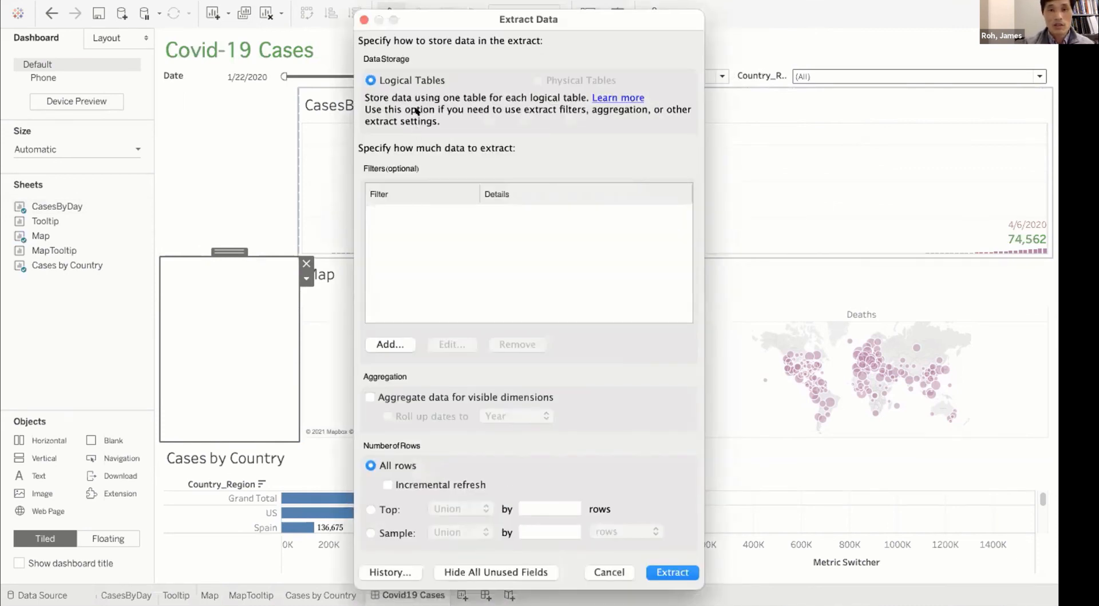
pyautogui.click(674, 570)
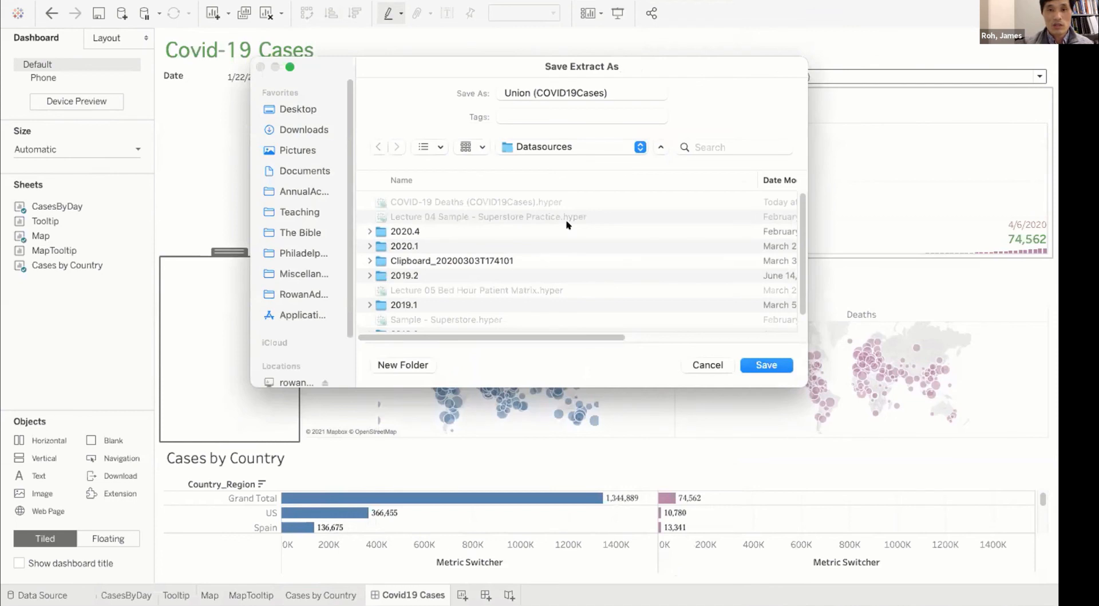
pyautogui.click(767, 365)
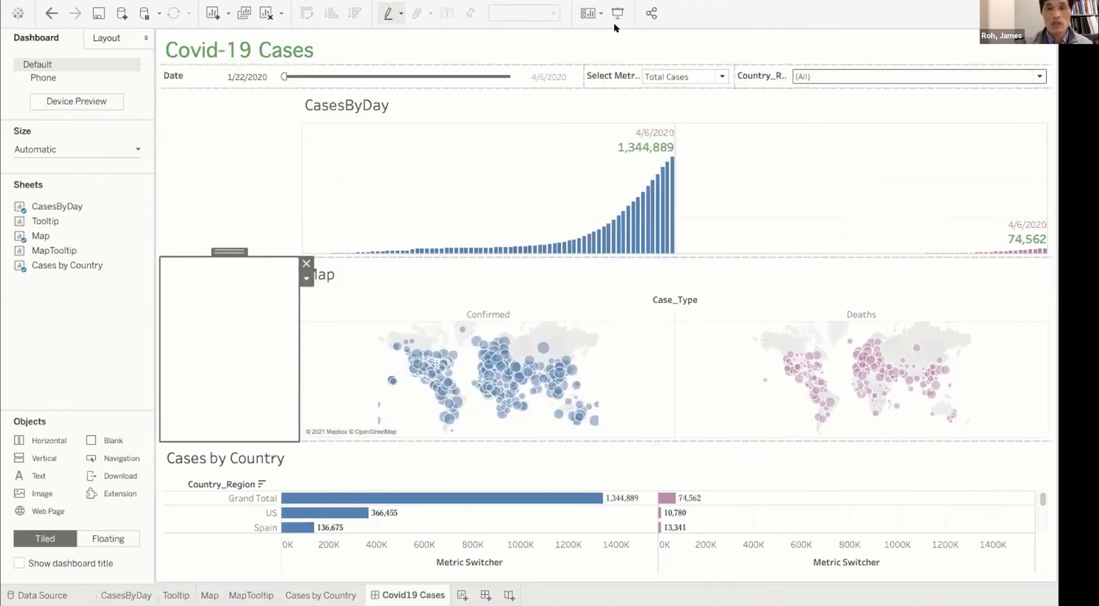
# Publish the workbook with its extracted data to Tableau Public
pyautogui.click(466, 0)
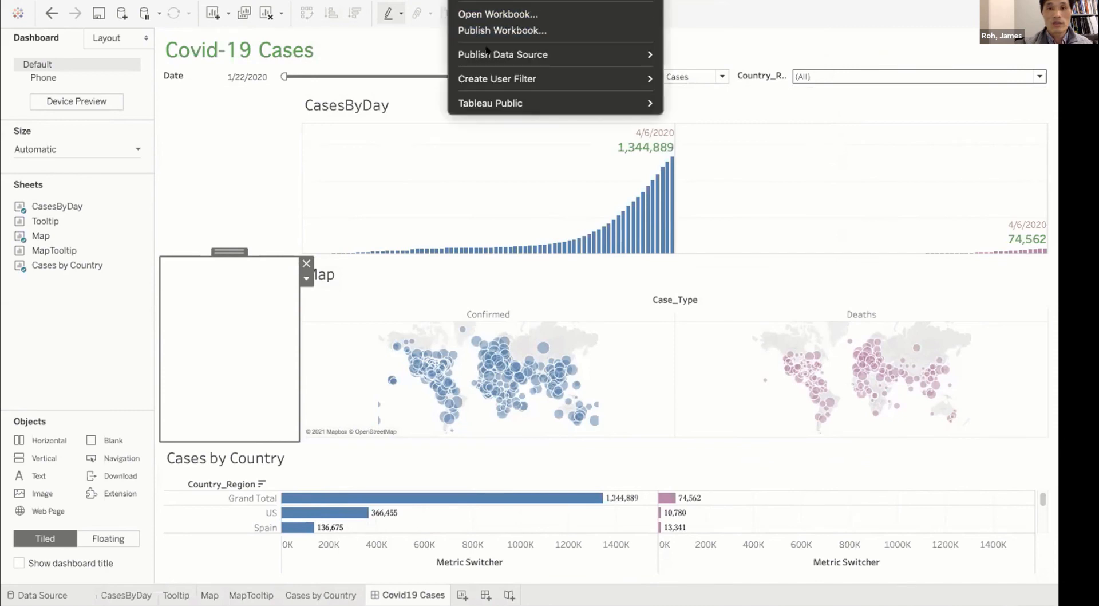
pyautogui.moveTo(525, 99)
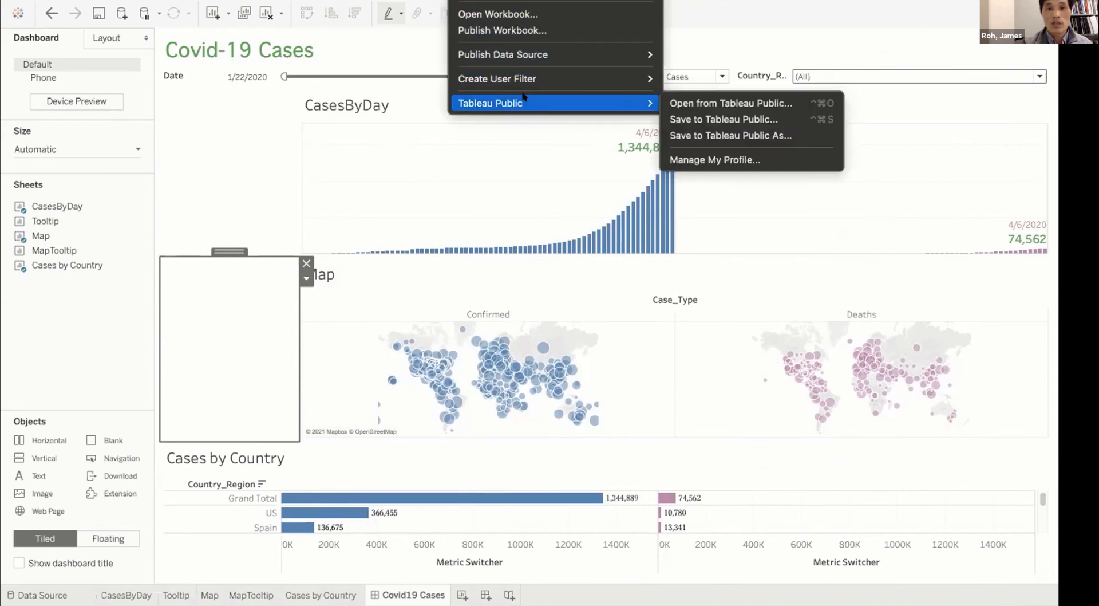
pyautogui.click(711, 119)
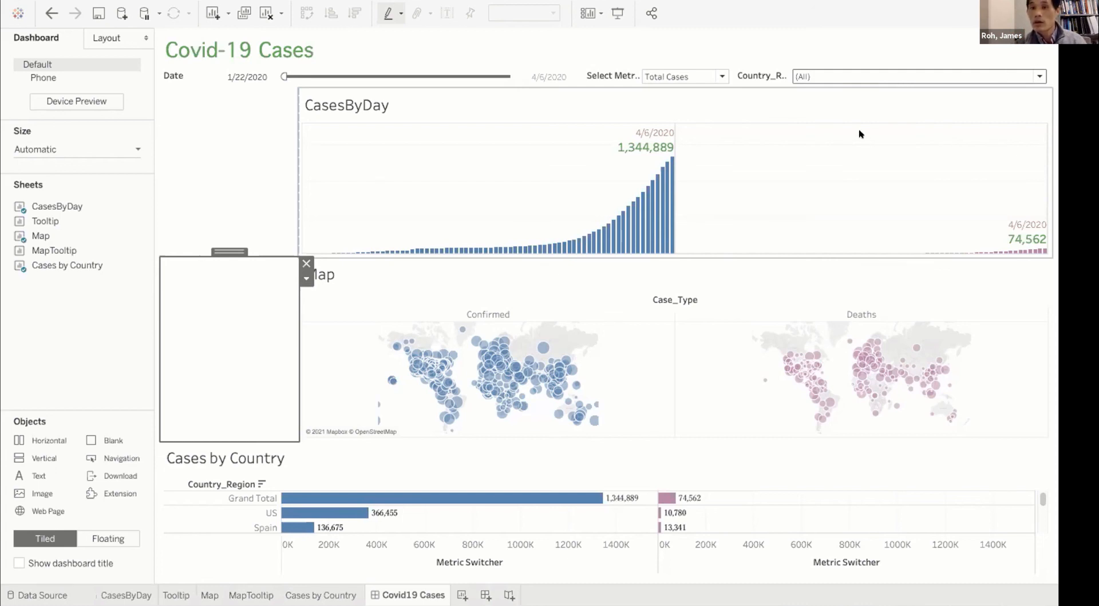
# Switch to the browser window with the published Covid-19 Cases dashboard and bring it fully into view
pyautogui.hotkey('ctrl', 'Right')
pyautogui.hotkey('ctrl', 'Right')
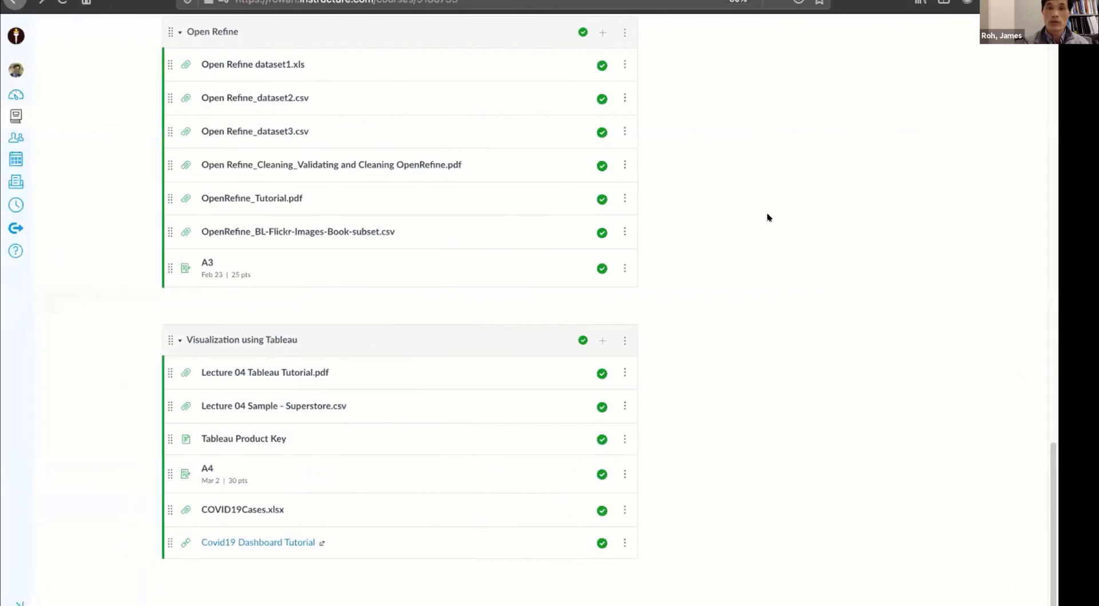
pyautogui.hotkey('ctrl', 'Left')
pyautogui.hotkey('ctrl', 'Left')
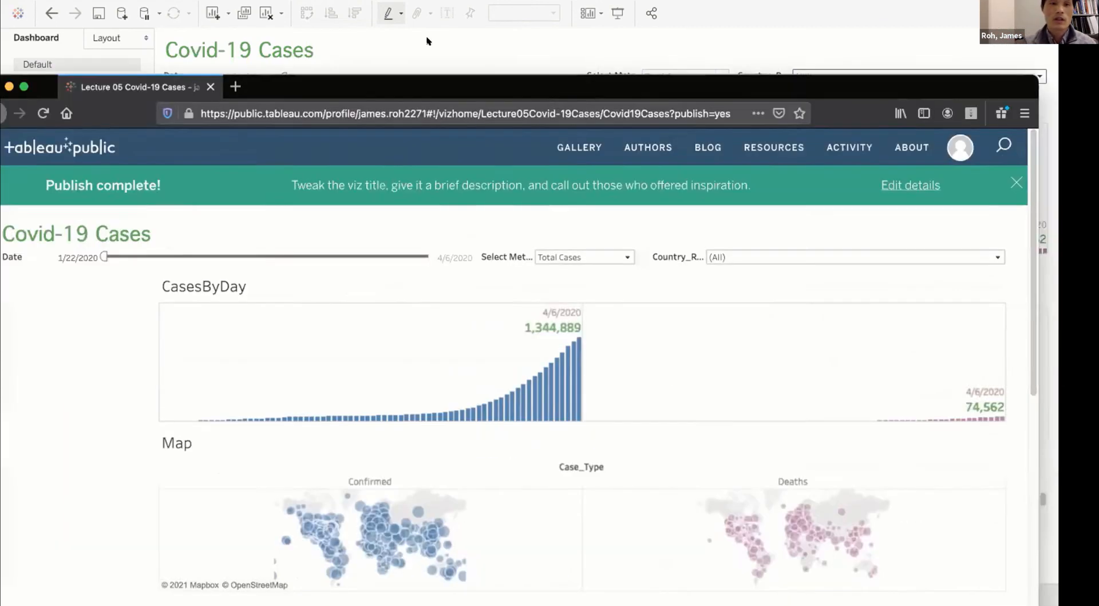
pyautogui.moveTo(428, 41); pyautogui.dragTo(405, 0)
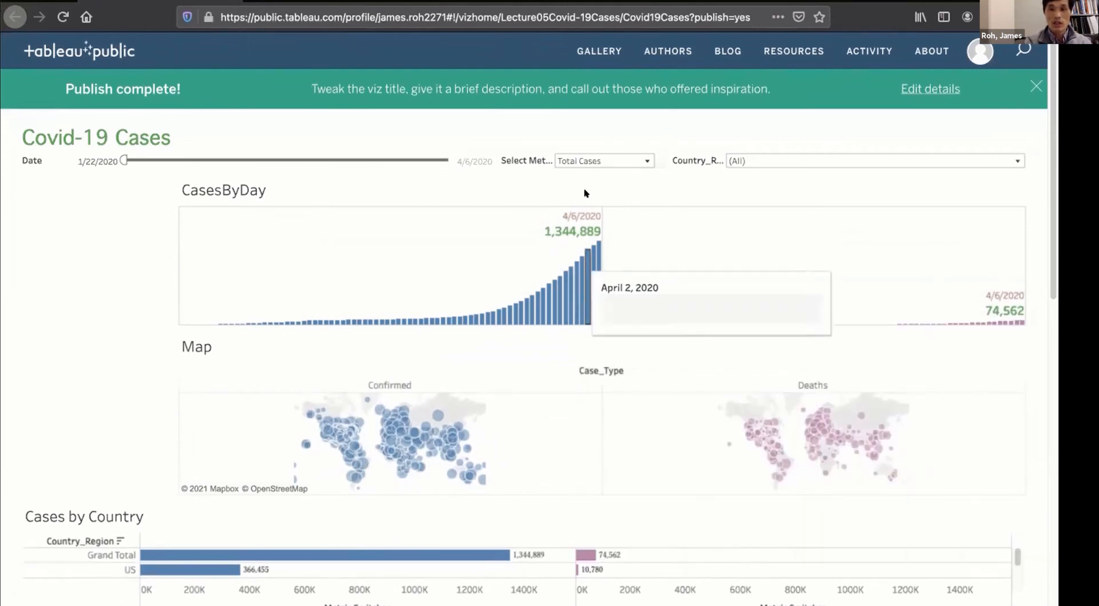
# Set the published dashboard's metric to New Cases and filter Country_Region to US
pyautogui.click(591, 160)
pyautogui.click(591, 191)
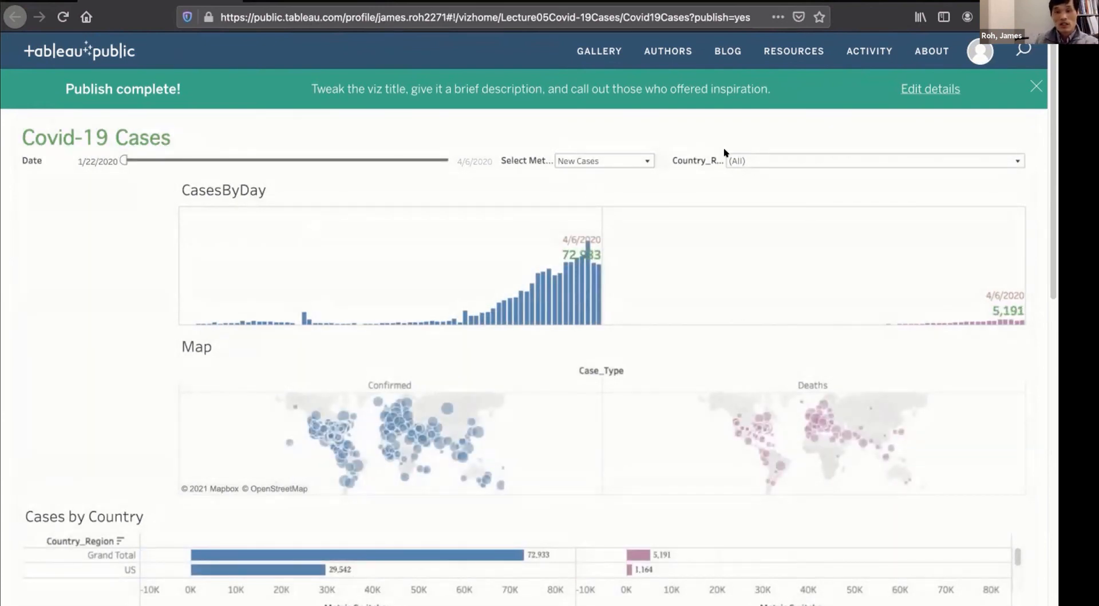
pyautogui.click(745, 155)
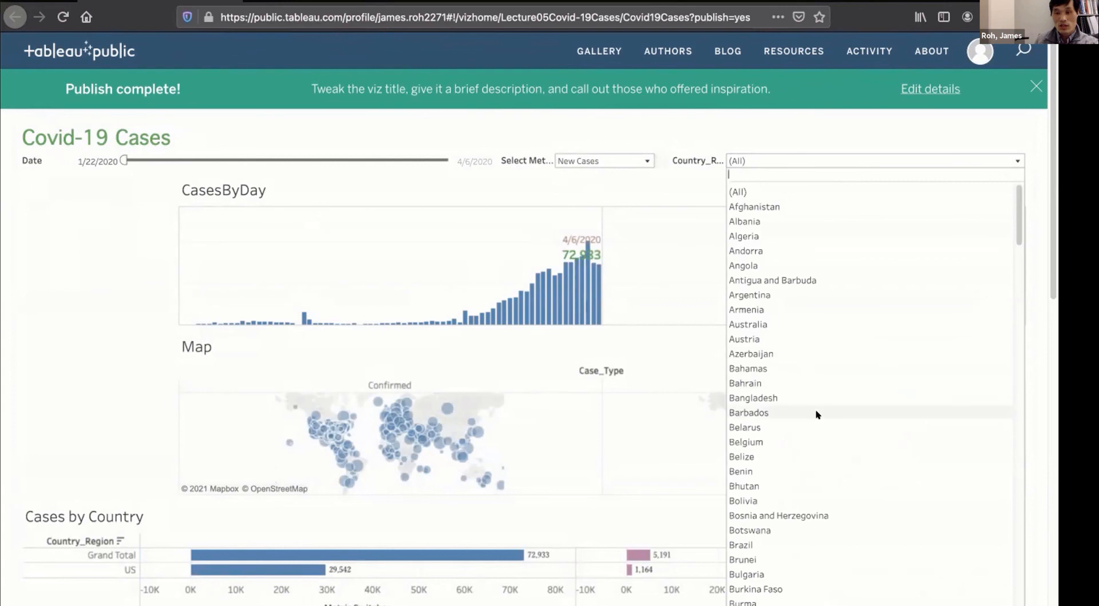
pyautogui.write('us')
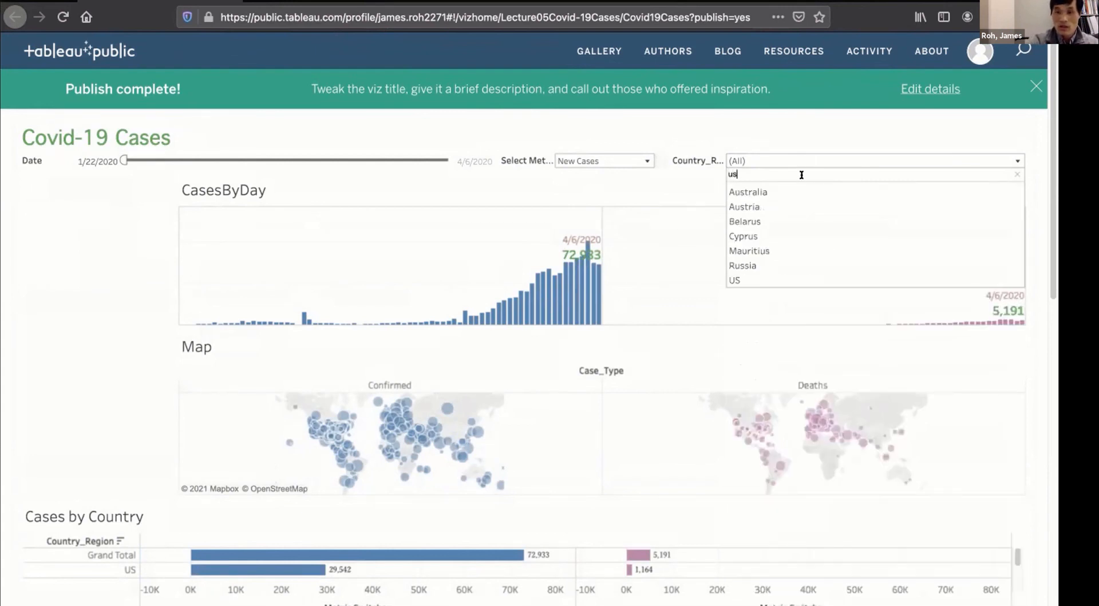
pyautogui.click(744, 279)
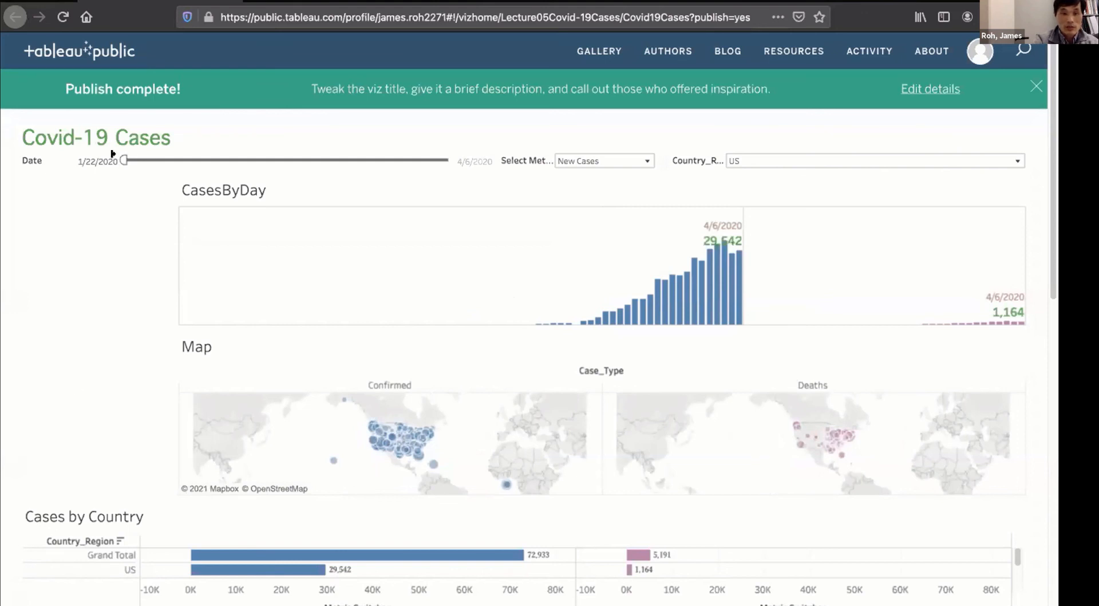
# Set the start of the Date filter to 3/11/2020 and check the dashboard down to the Cases by Country chart
pyautogui.moveTo(113, 153); pyautogui.dragTo(332, 156)
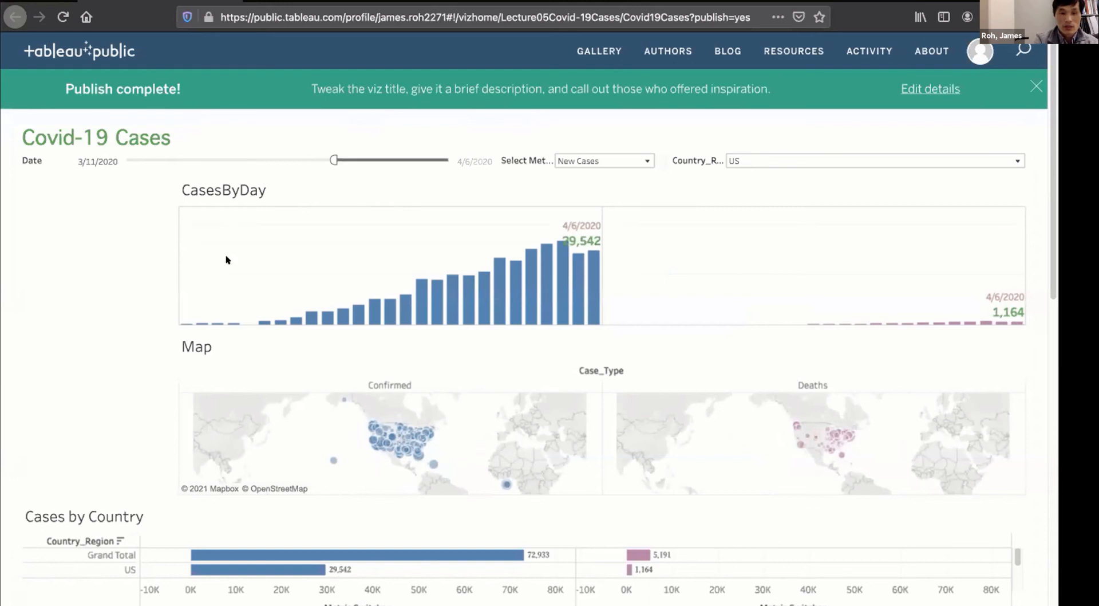
pyautogui.scroll(-2, 135, 352)
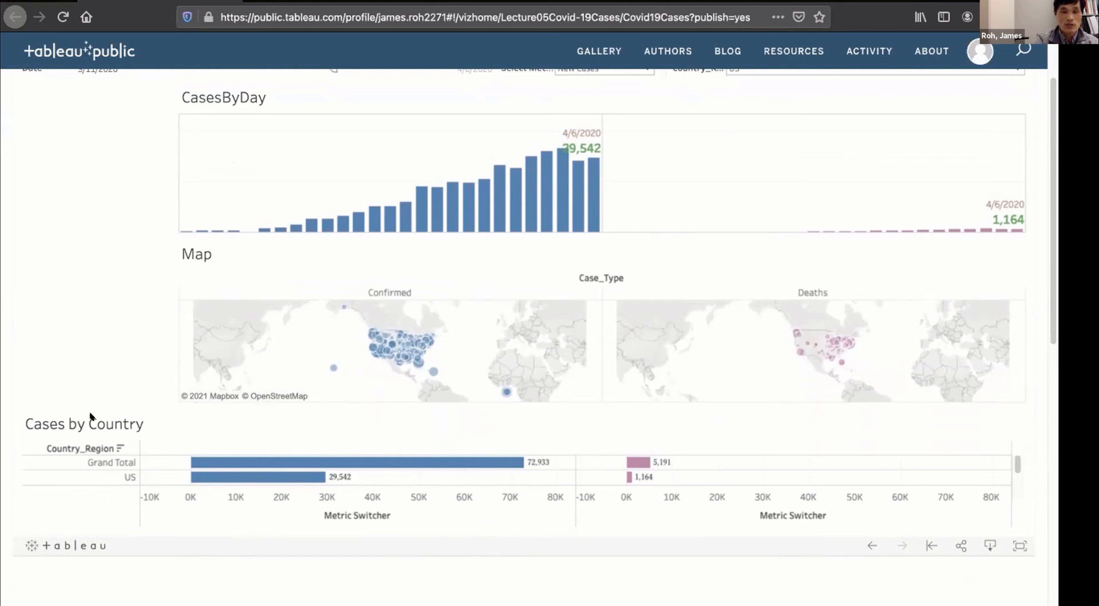
pyautogui.scroll(2, 89, 401)
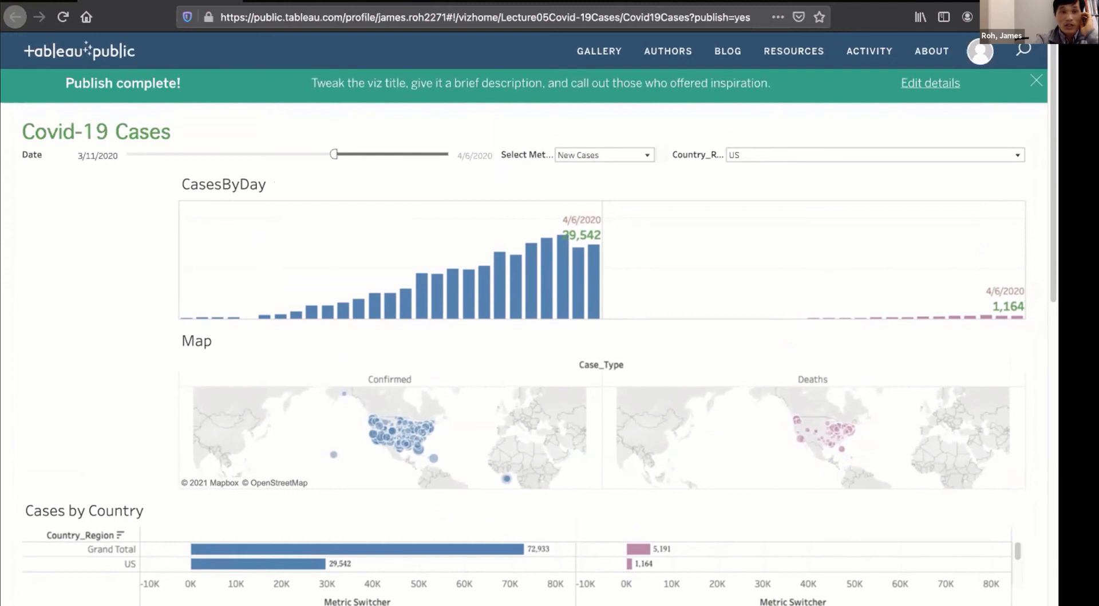
# Switch back to the Tableau workbook, hide the Cases by Country title on the dashboard and make that chart slightly taller
pyautogui.press('super+Tab')
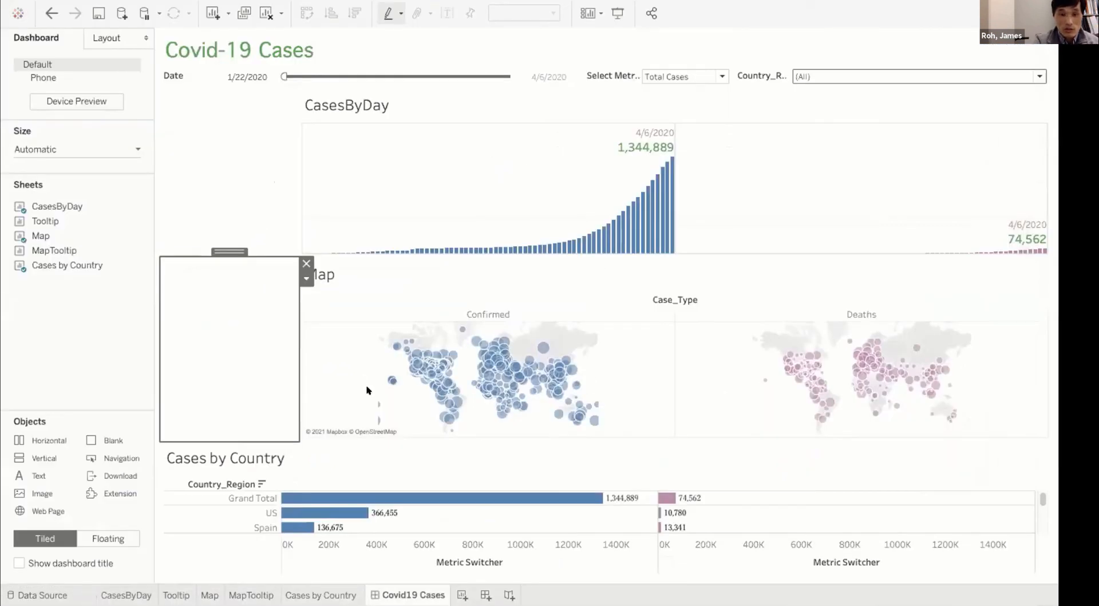
pyautogui.click(203, 458)
pyautogui.rightClick(203, 458)
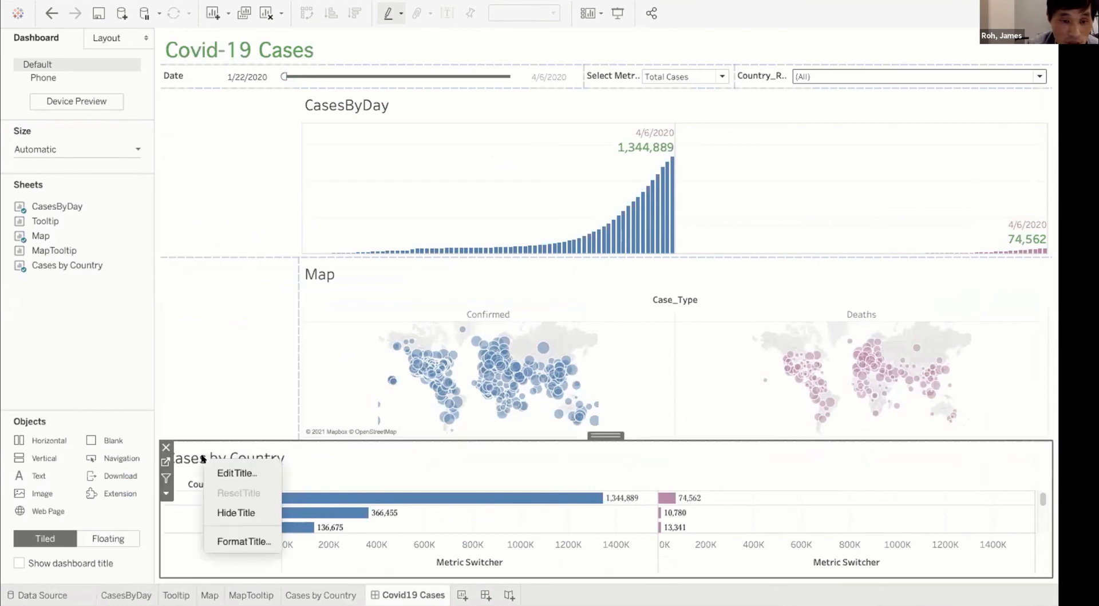
pyautogui.click(229, 512)
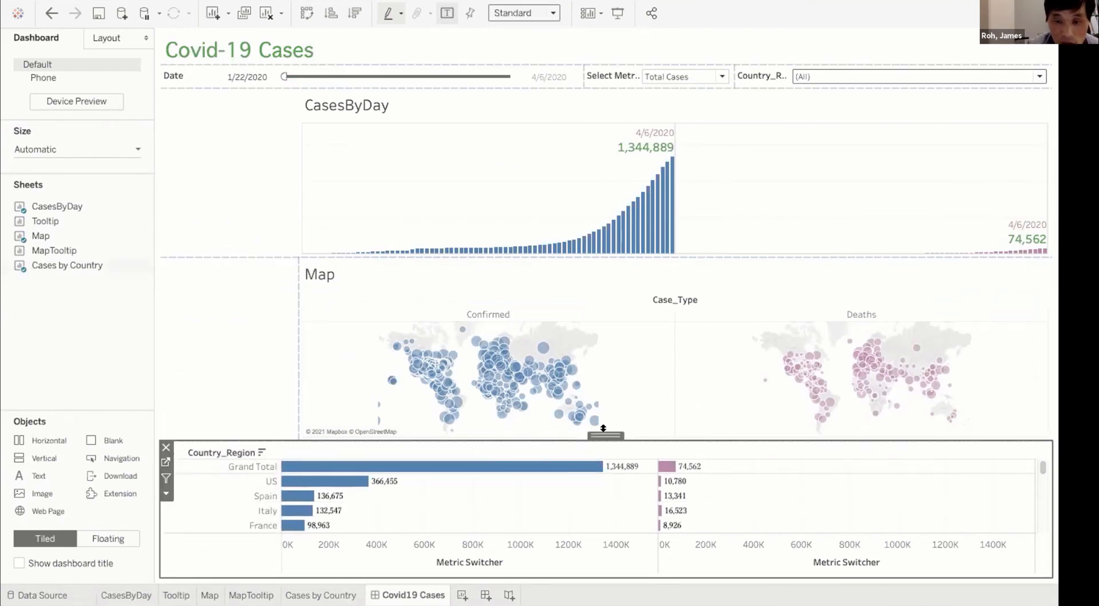
pyautogui.moveTo(617, 437); pyautogui.dragTo(616, 422)
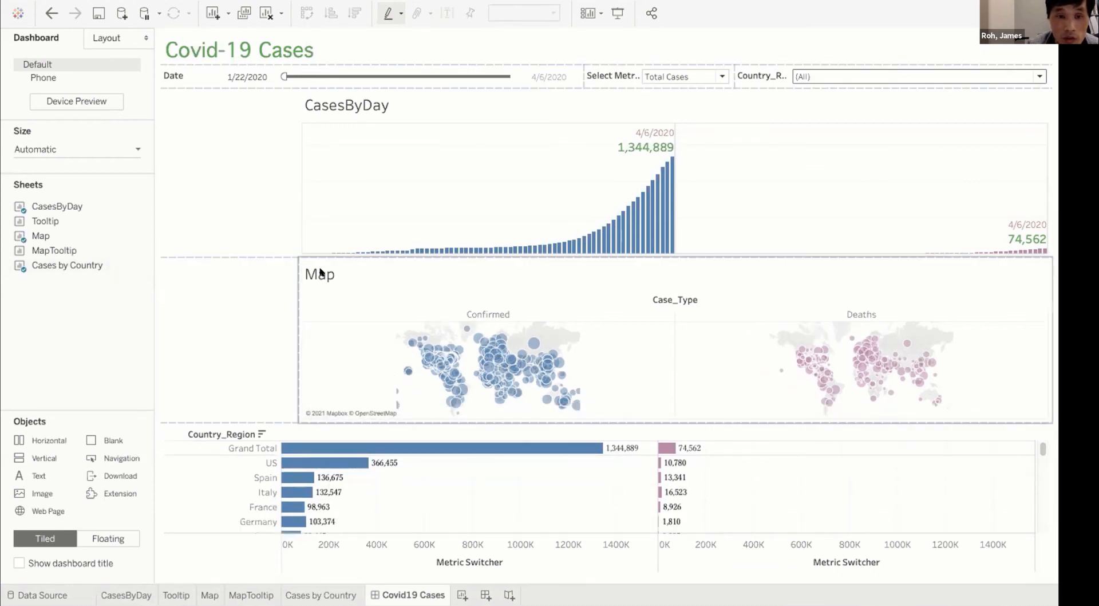
# Hide the titles of the Map and CasesByDay sheets on the Covid19 Cases dashboard
pyautogui.rightClick(321, 272)
pyautogui.click(354, 322)
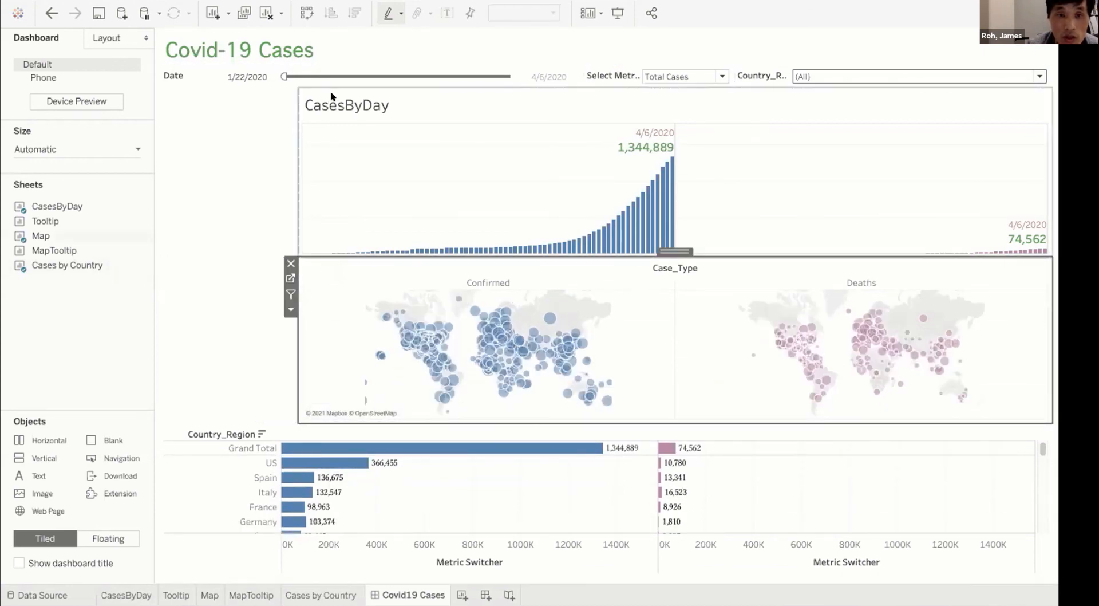
pyautogui.rightClick(331, 97)
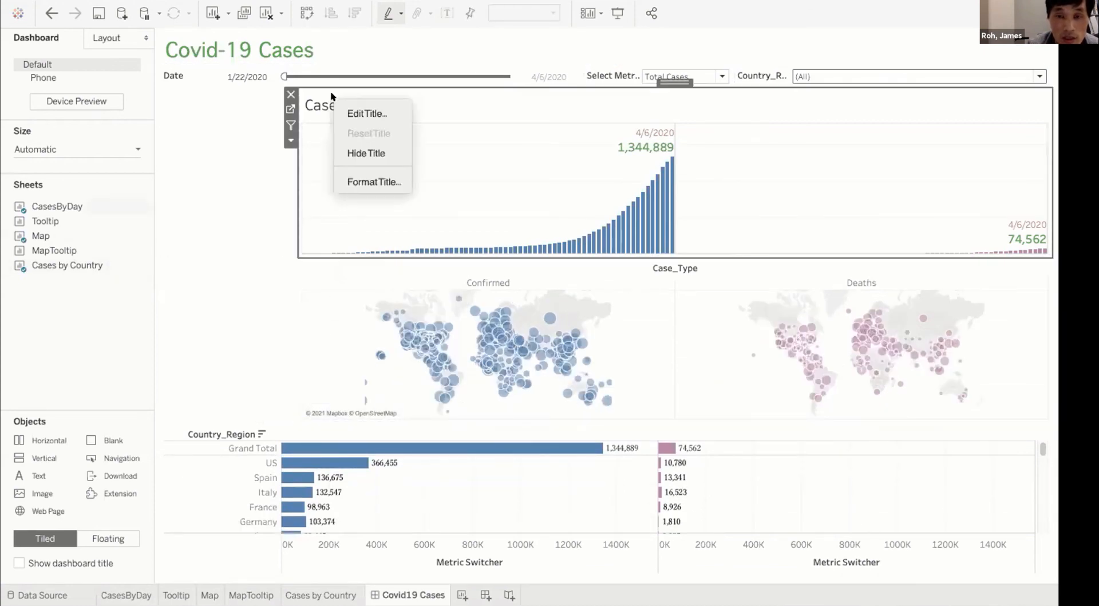
pyautogui.click(369, 155)
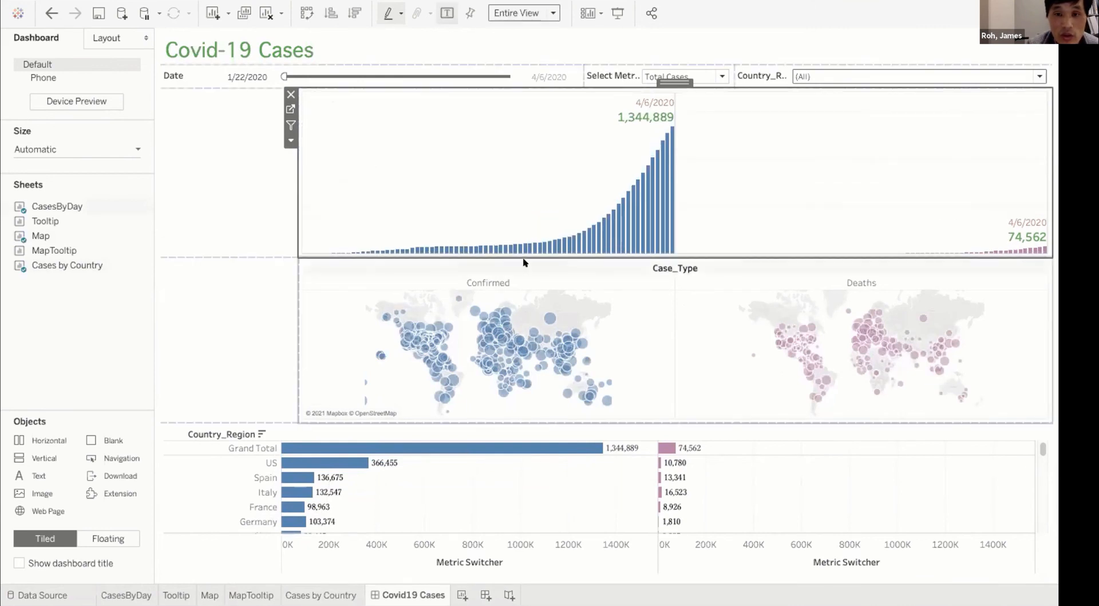
# Reduce the CasesByDay chart's height to give the map more room, and extend the Cases by Country chart upward
pyautogui.moveTo(521, 250); pyautogui.dragTo(520, 213)
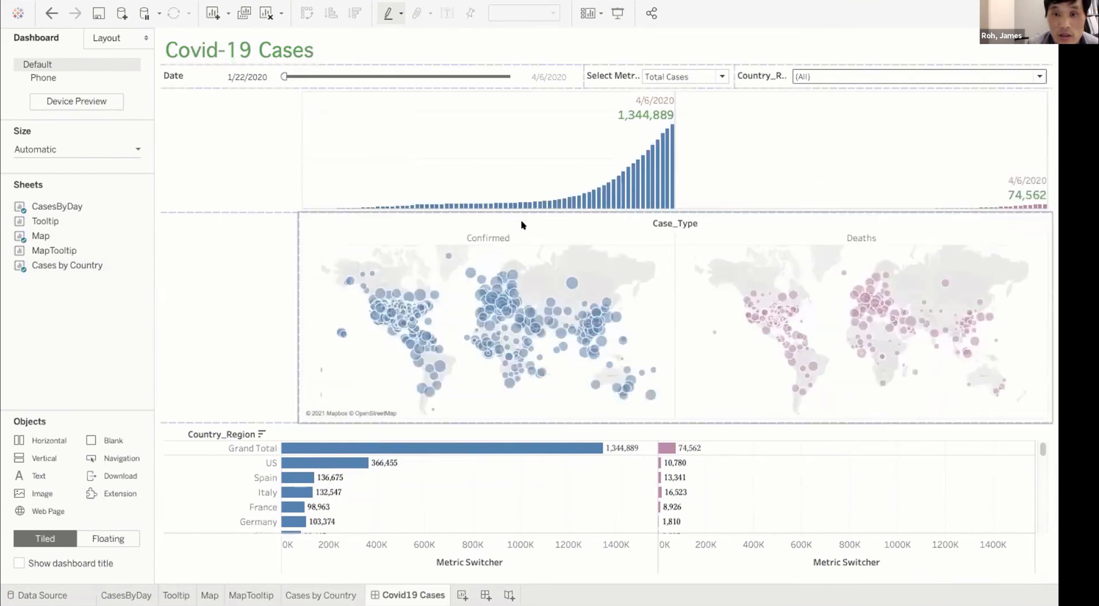
pyautogui.moveTo(515, 415); pyautogui.dragTo(517, 394)
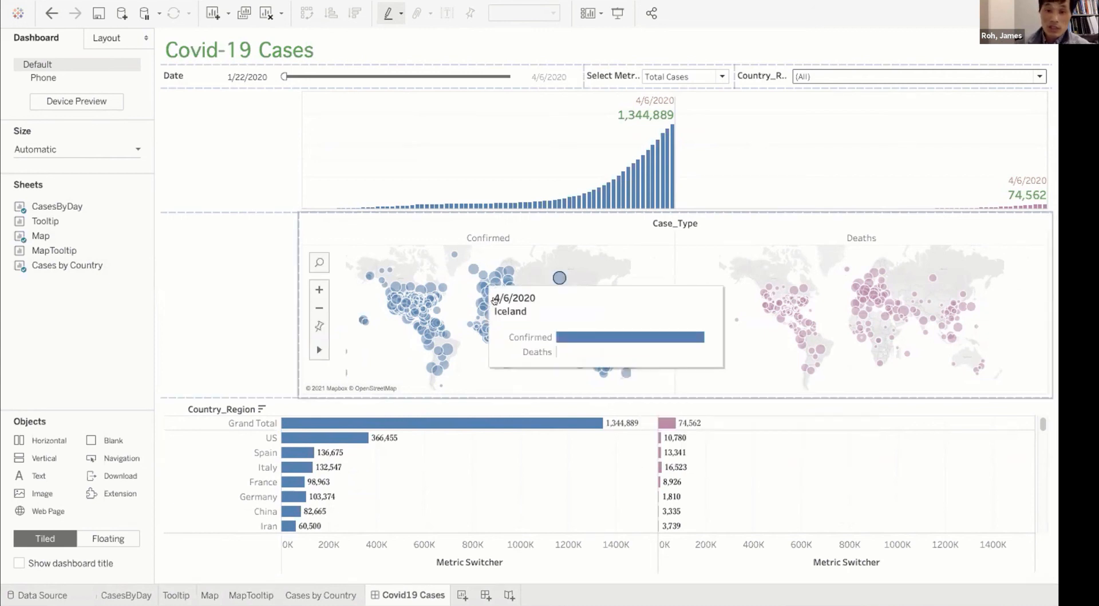
pyautogui.moveTo(491, 308)
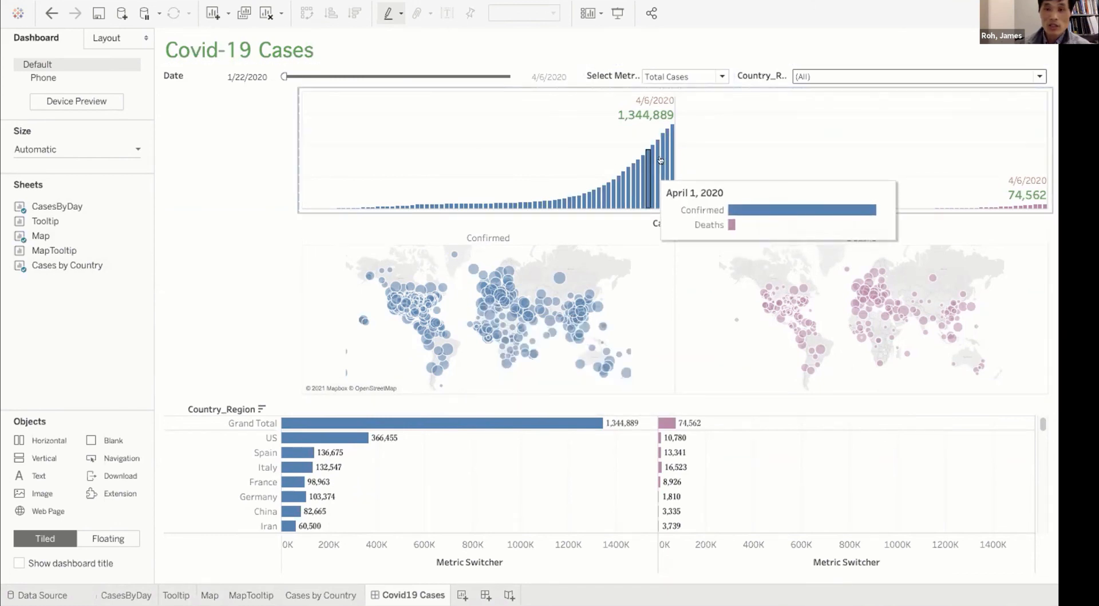
pyautogui.moveTo(1029, 201)
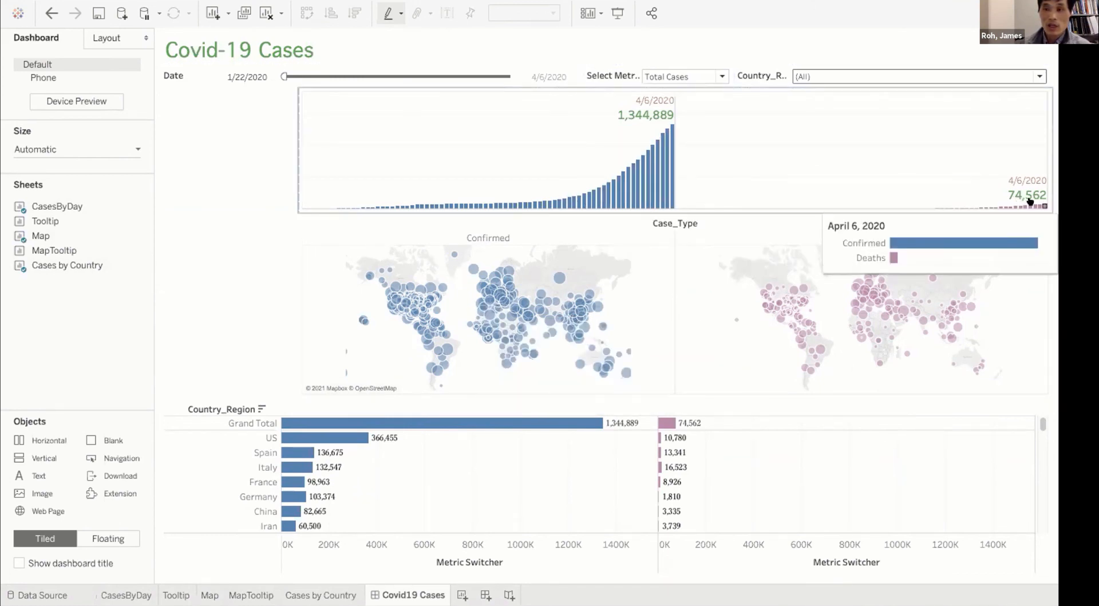